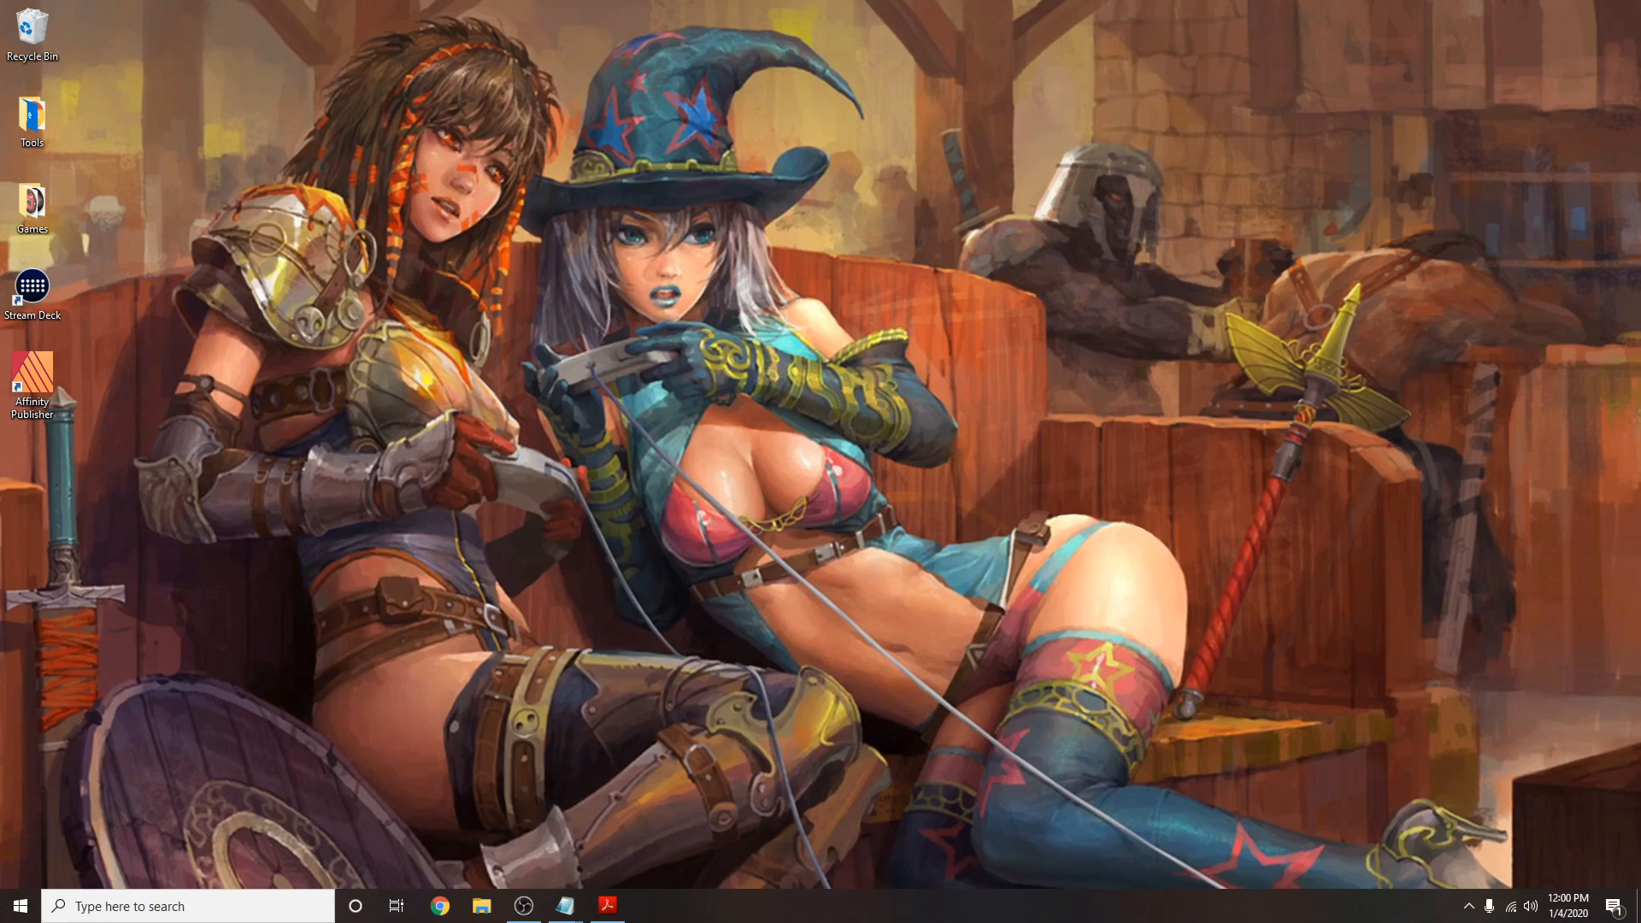
# Review the template and asset links in Sources.txt, and switch to the Publishing folder in File Explorer.
pyautogui.click(565, 905)
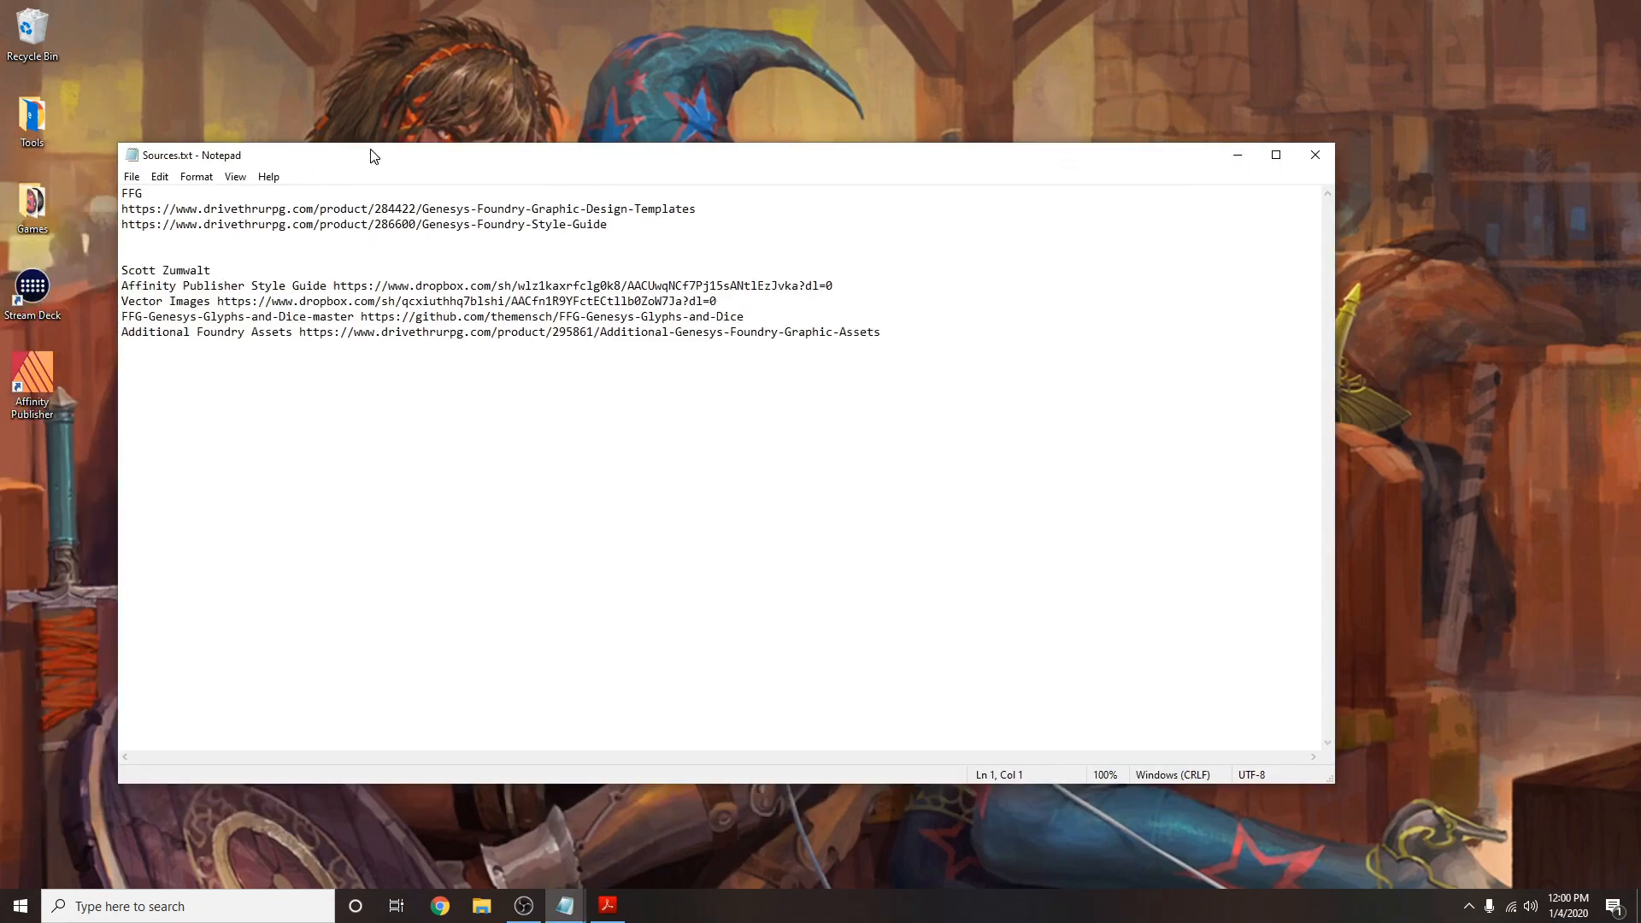
pyautogui.moveTo(370, 154); pyautogui.dragTo(408, 118)
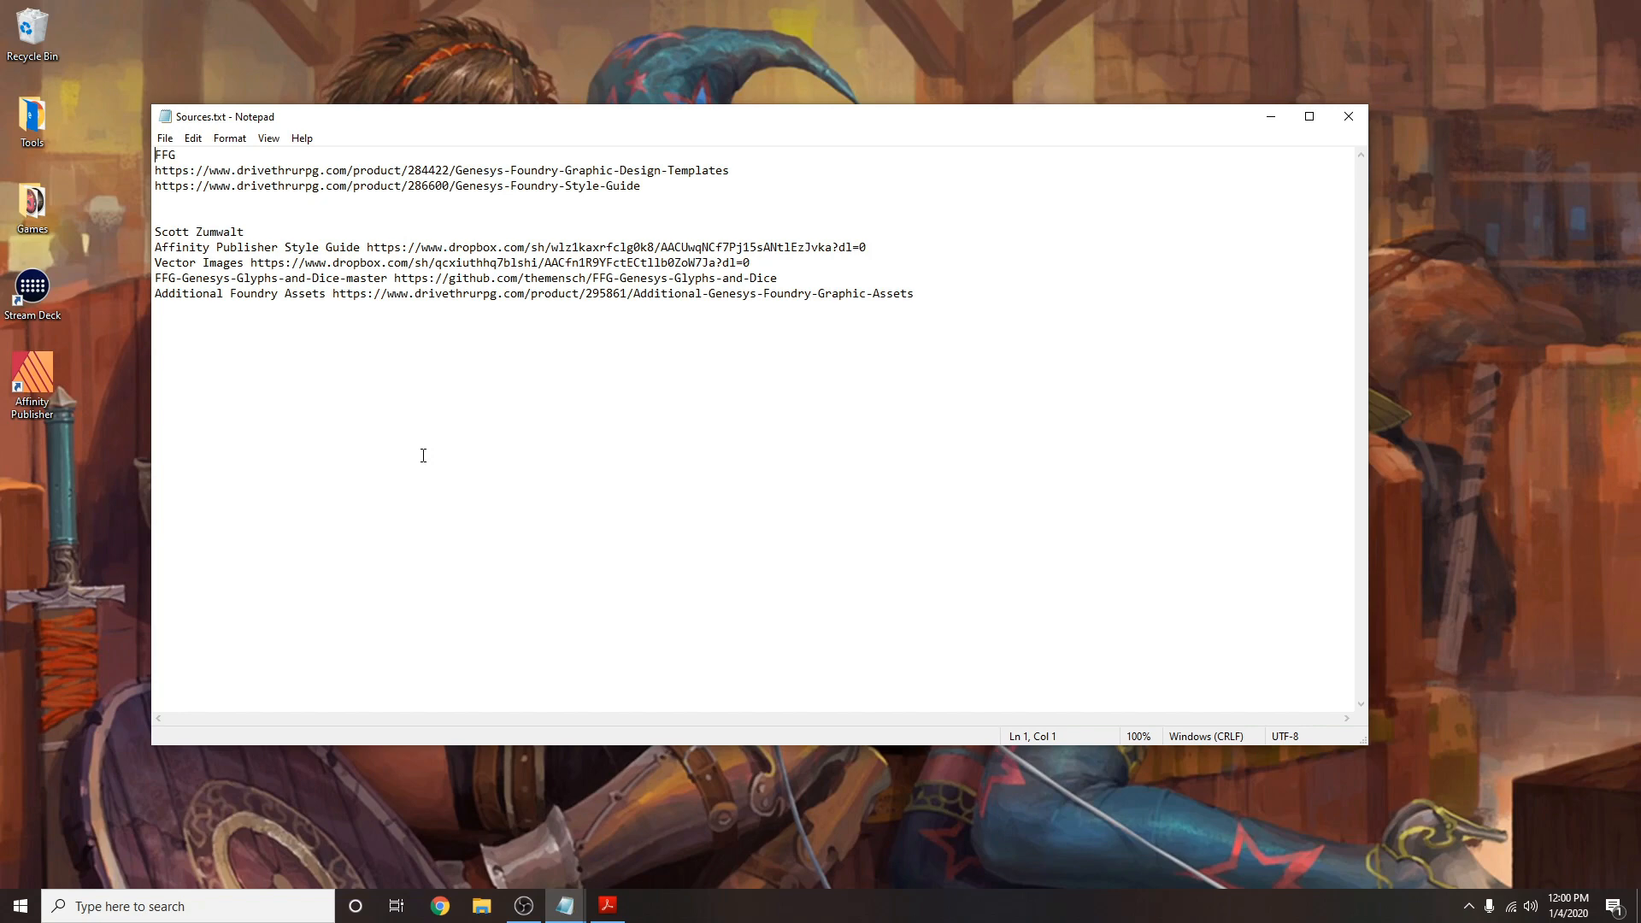
pyautogui.hotkey('alt', 'Tab')
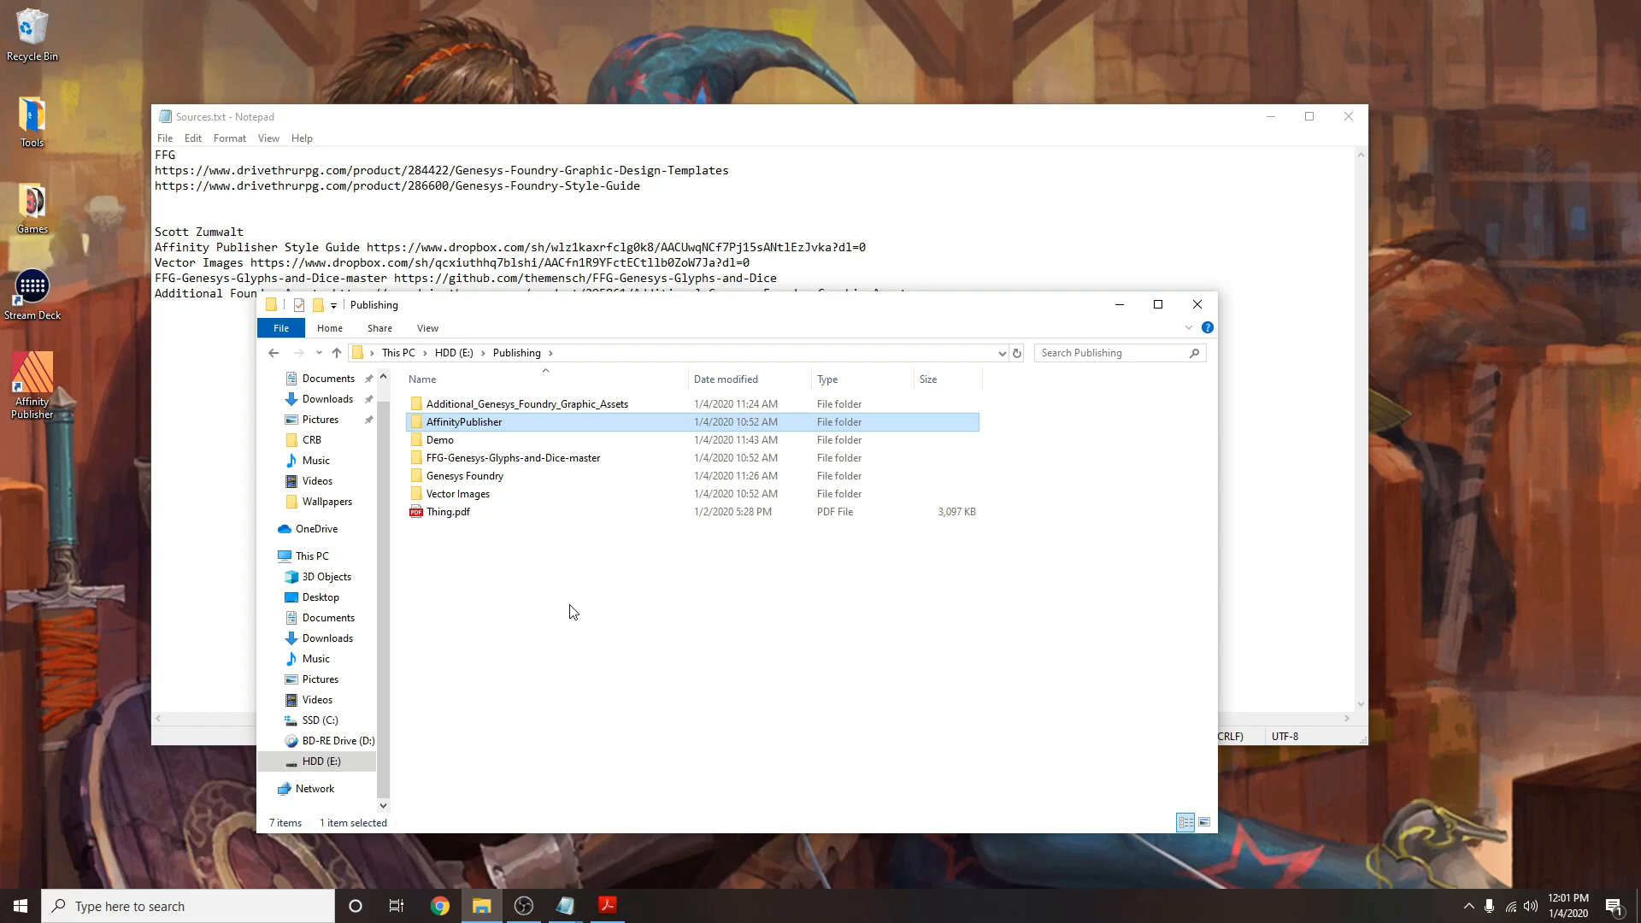
# Open the Fonts folder under AffinityPublisher > CRB and select everything from minion-pro through BebasNeue Thin.otf.
pyautogui.doubleClick(459, 423)
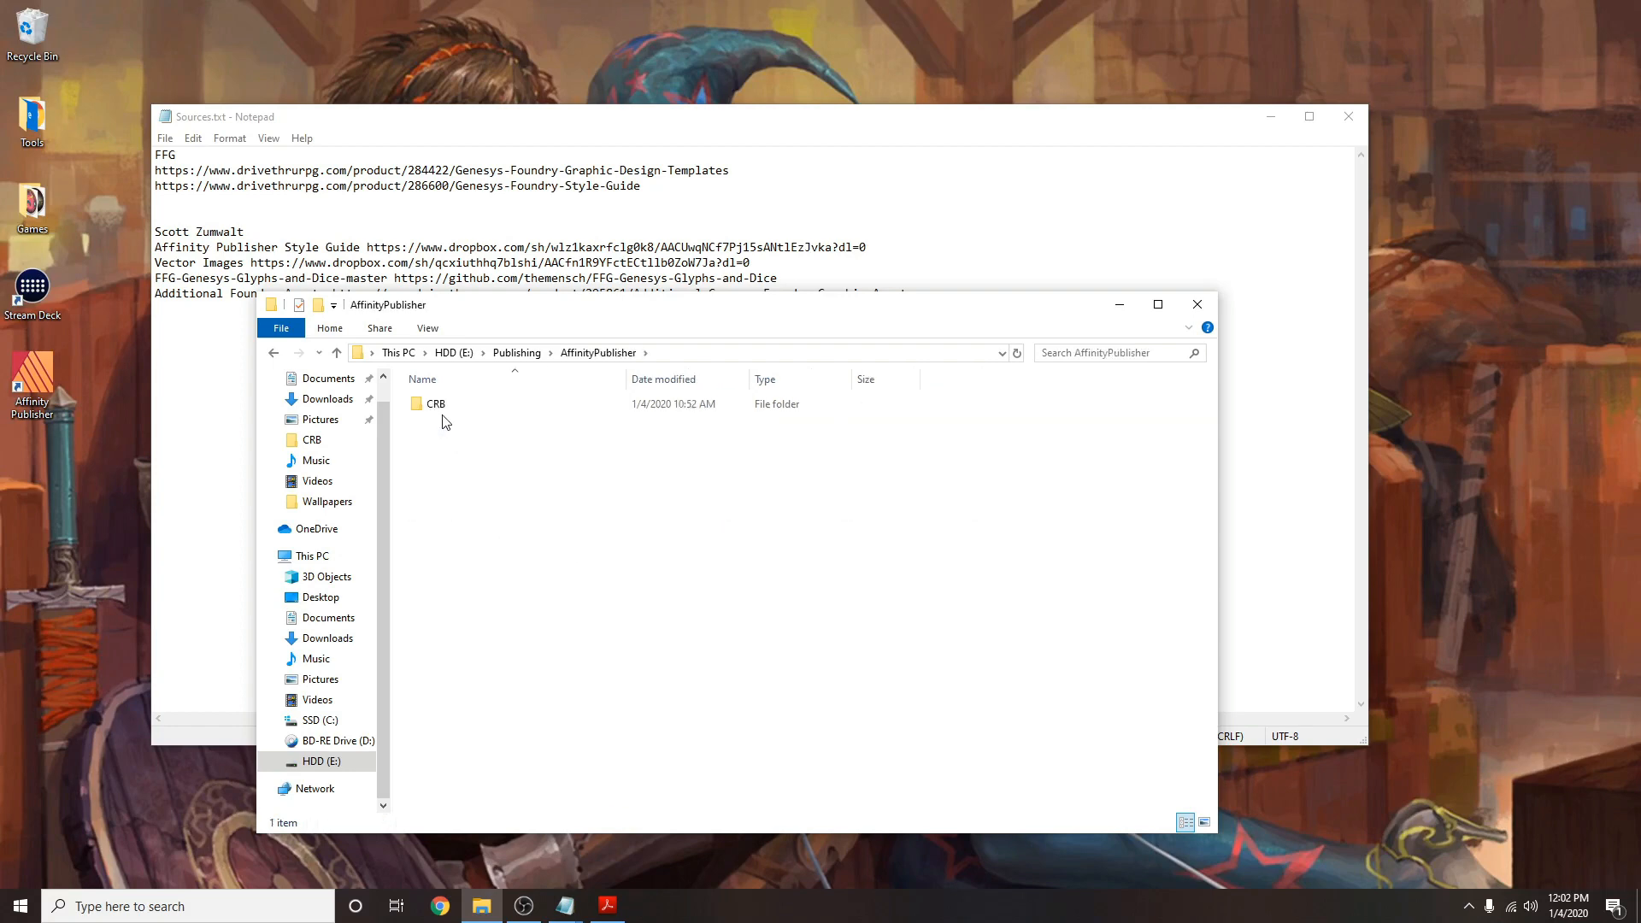
pyautogui.doubleClick(441, 408)
pyautogui.doubleClick(442, 421)
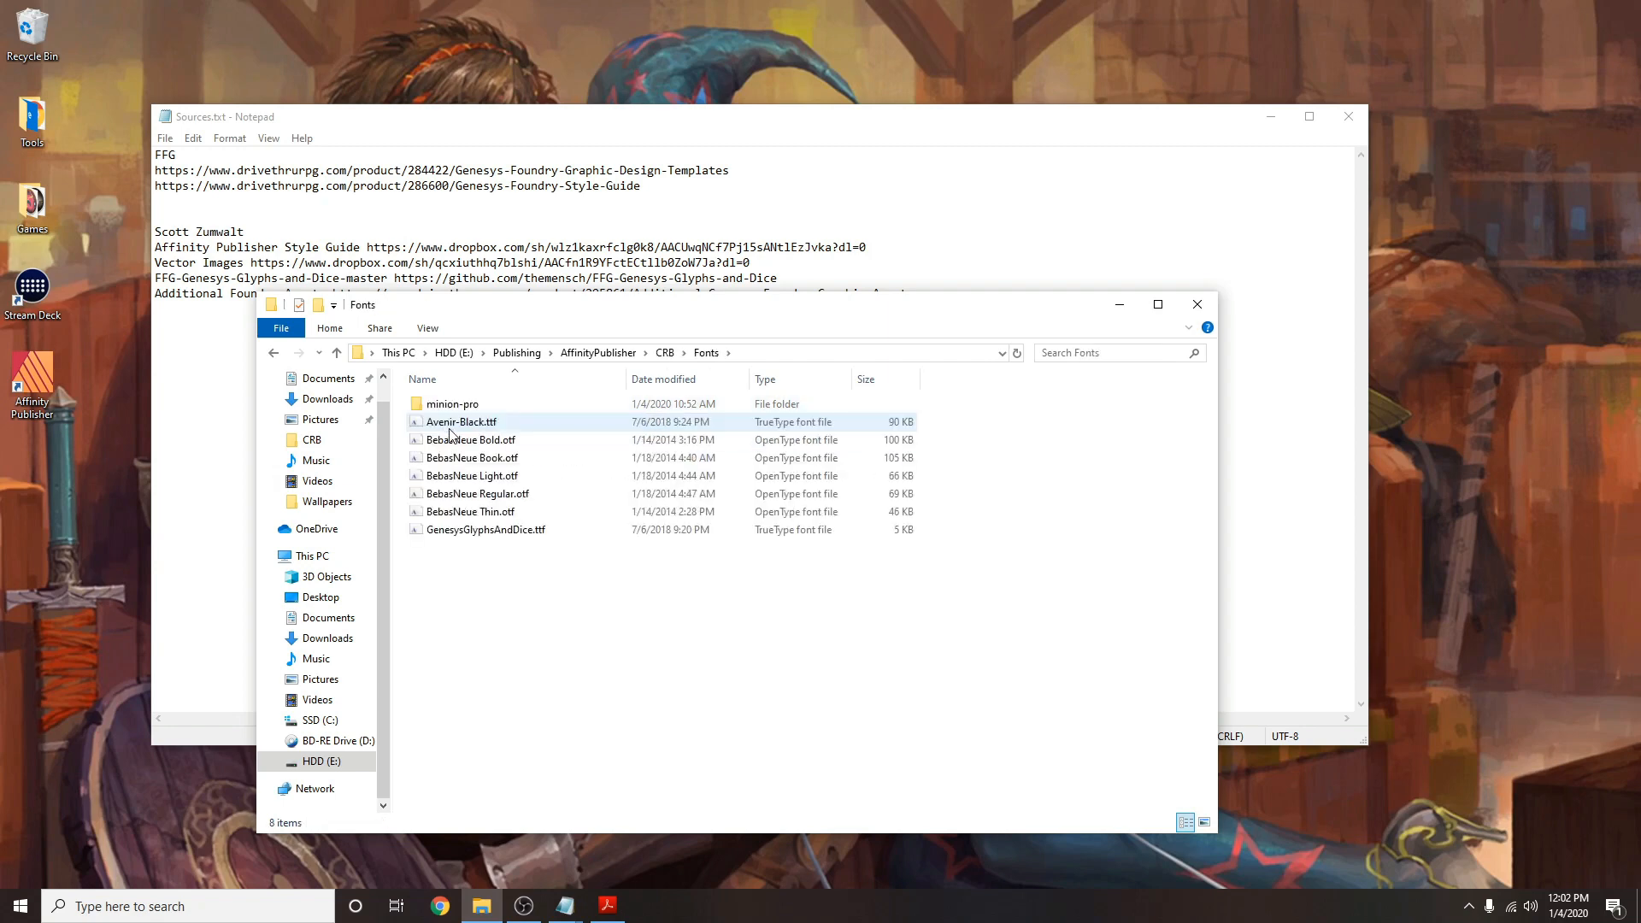
pyautogui.click(453, 424)
pyautogui.click(451, 404)
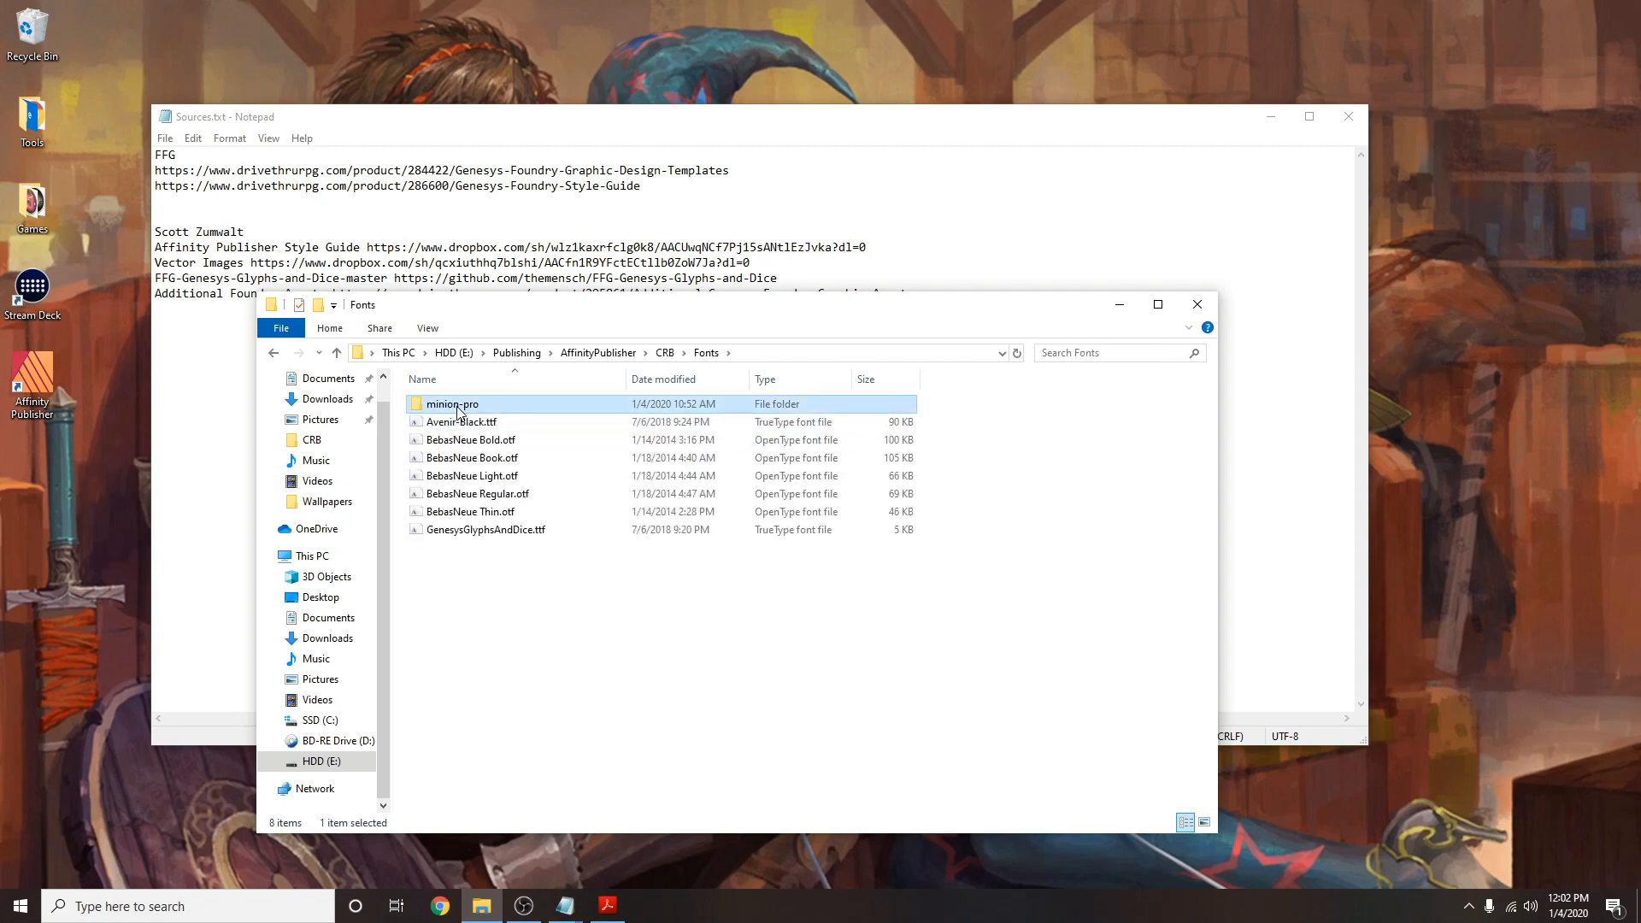
pyautogui.keyDown('shift'); pyautogui.click(464, 513); pyautogui.keyUp('shift')
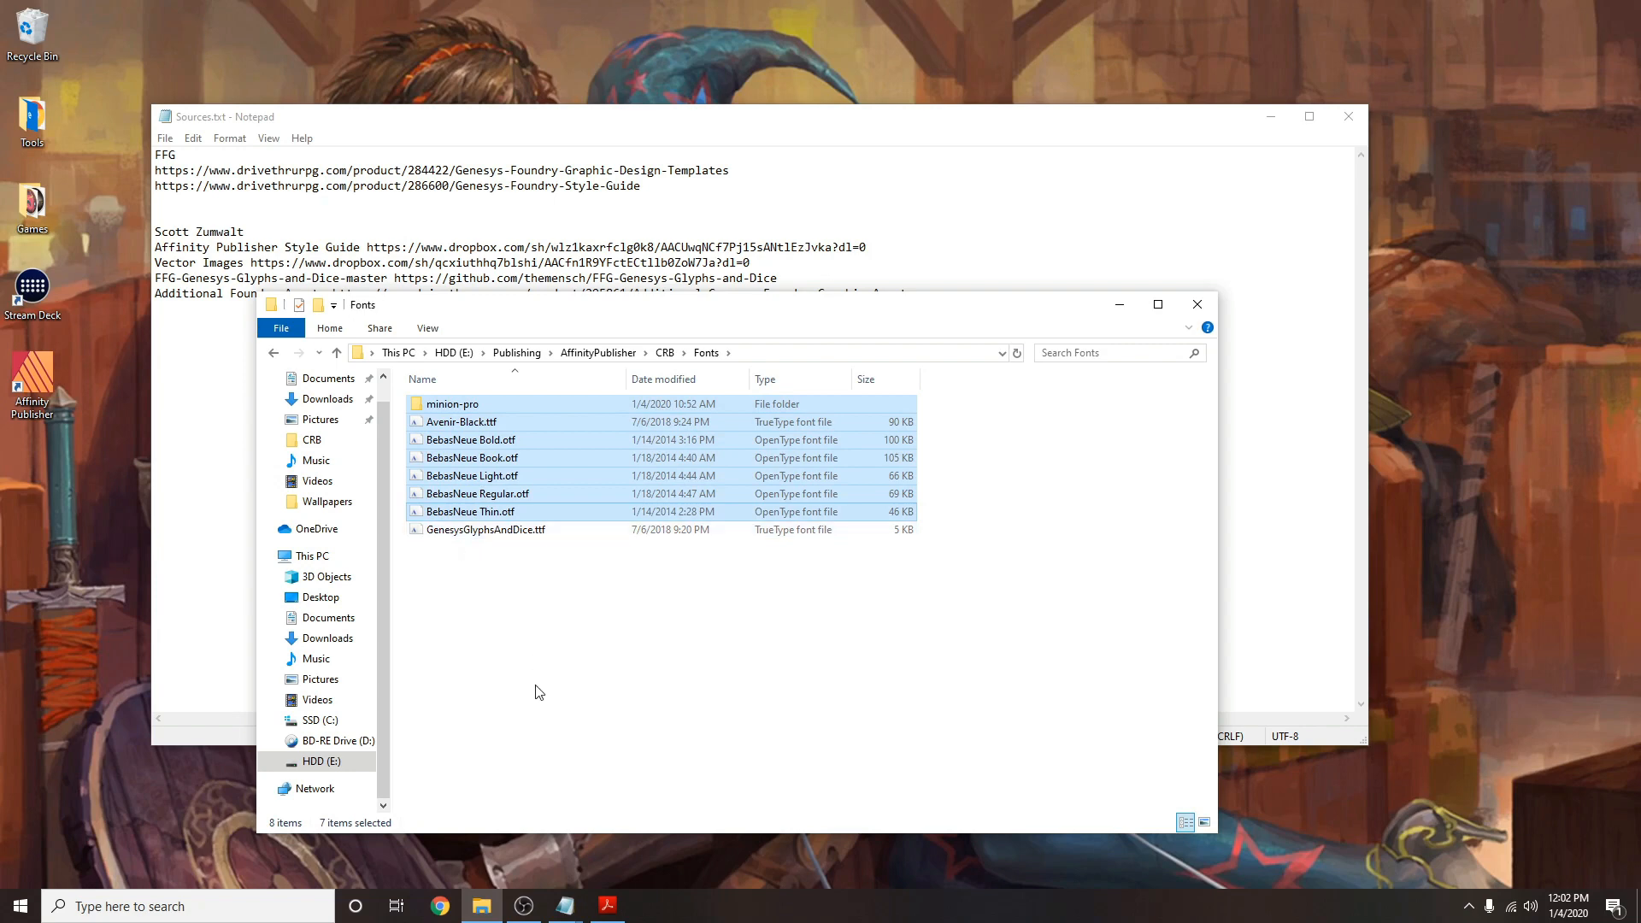
# Return to the Publishing folder, open FFG-Genesys-Glyphs-and-Dice-master, and select the GenesysGlyphsAndDice-2.2 OTF and TTF font files.
pyautogui.hotkey('alt', 'Left')
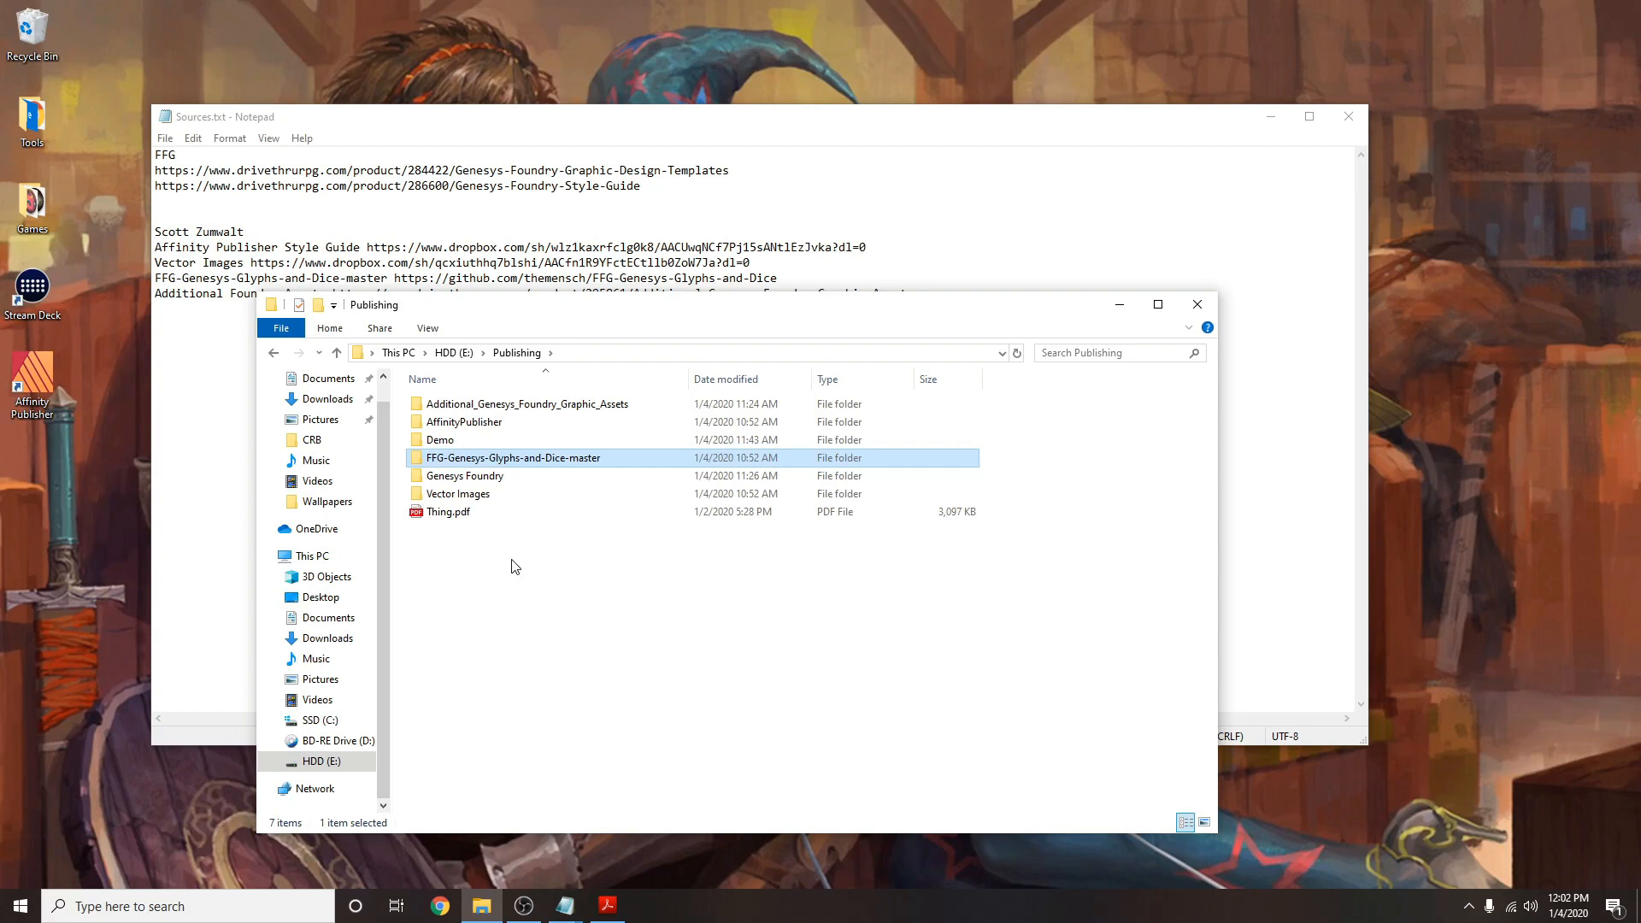
pyautogui.doubleClick(479, 461)
pyautogui.click(483, 459)
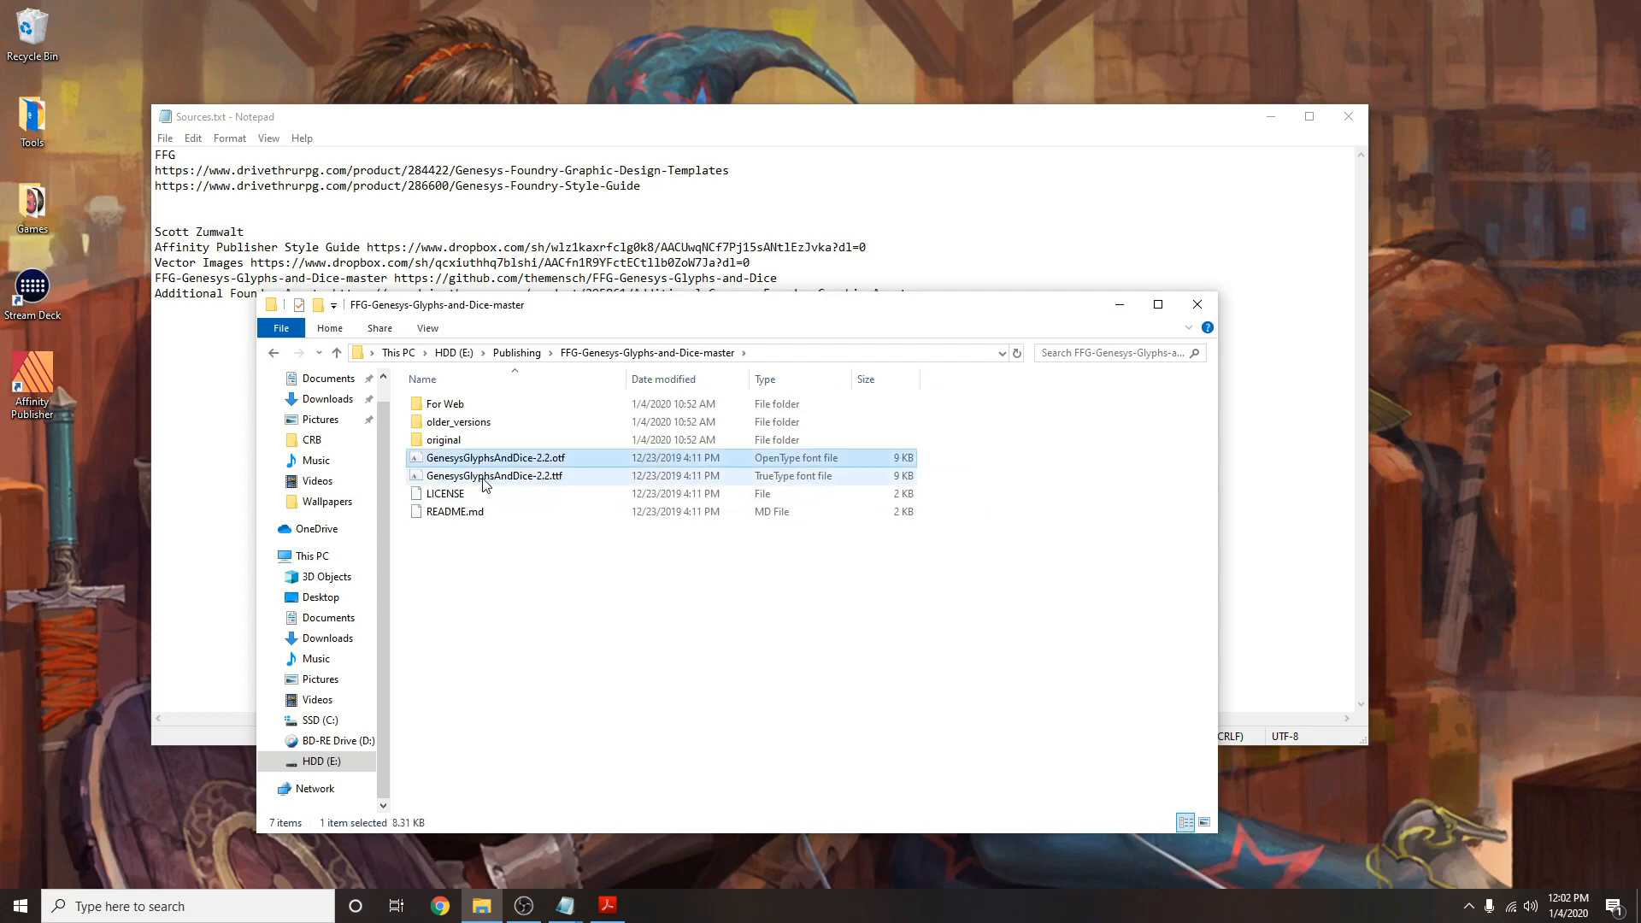
pyautogui.keyDown('shift'); pyautogui.click(484, 477); pyautogui.keyUp('shift')
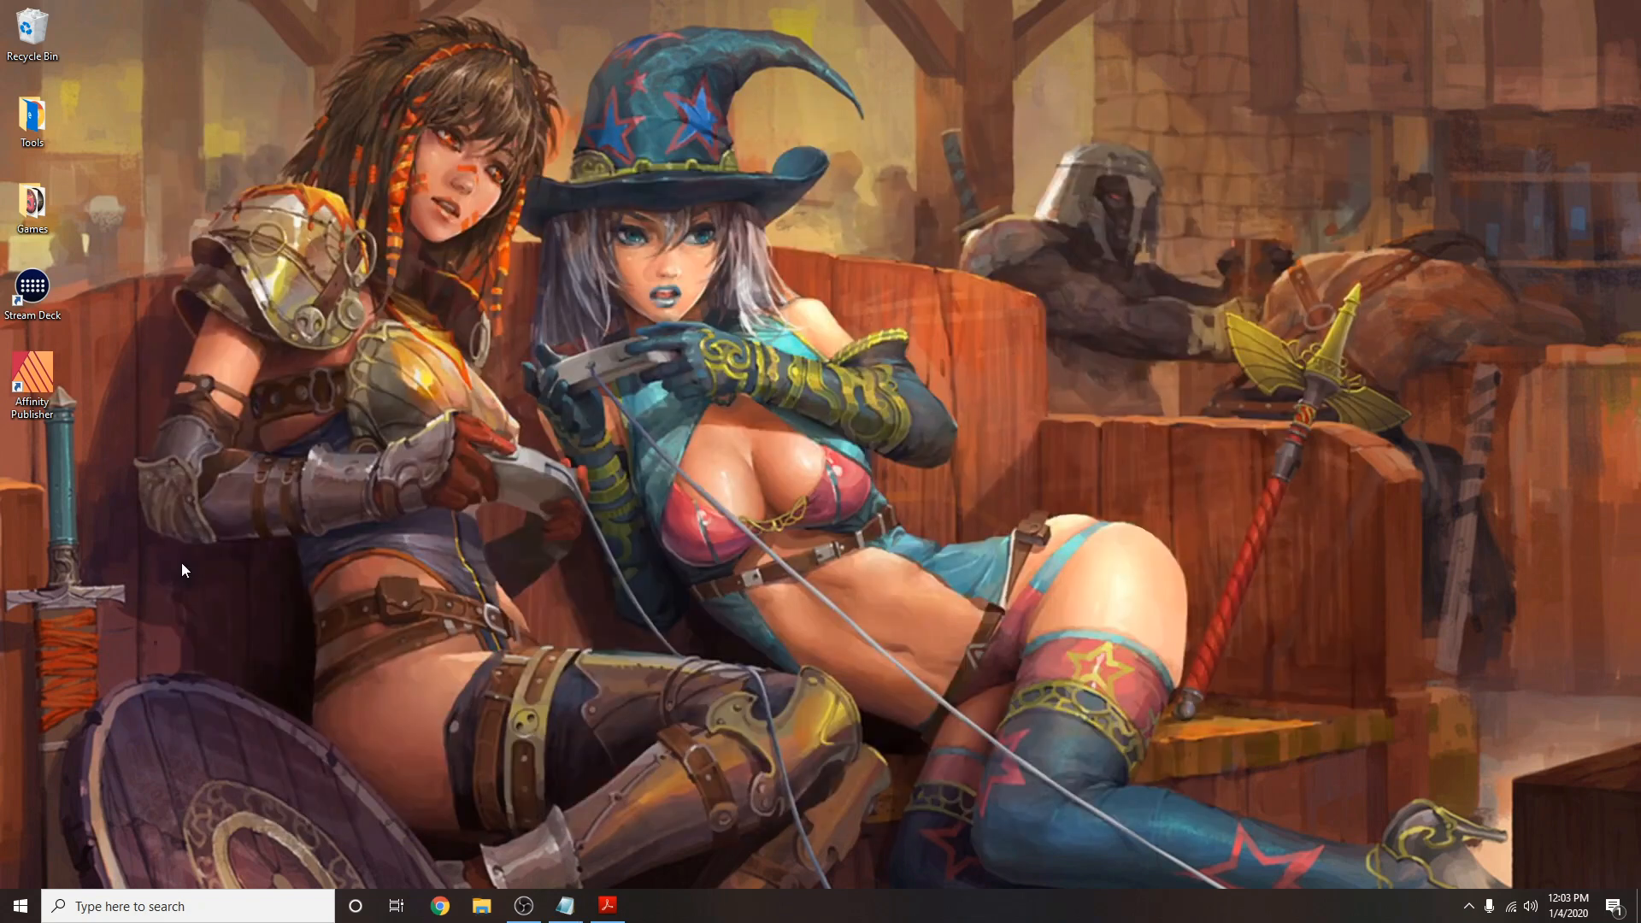
# Open CRBStyleGuide.afpub from the Additional_Genesys_Foundry_Graphic_Assets folder in Affinity Publisher, and move the style guide PDF window out of the way.
pyautogui.doubleClick(33, 376)
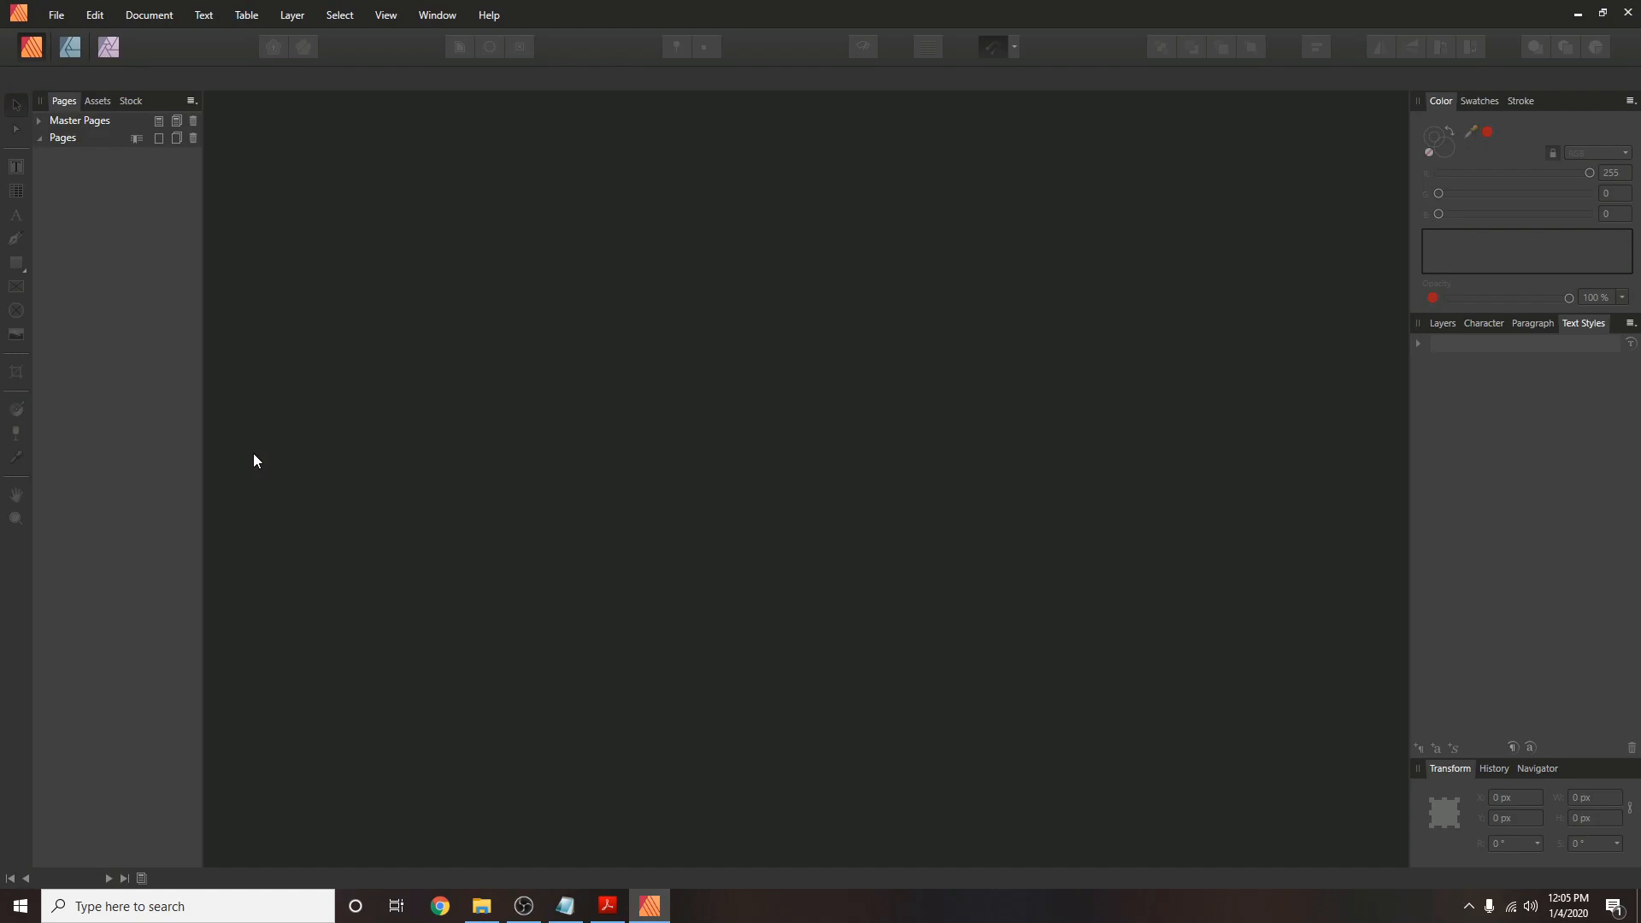
pyautogui.click(56, 16)
pyautogui.click(67, 71)
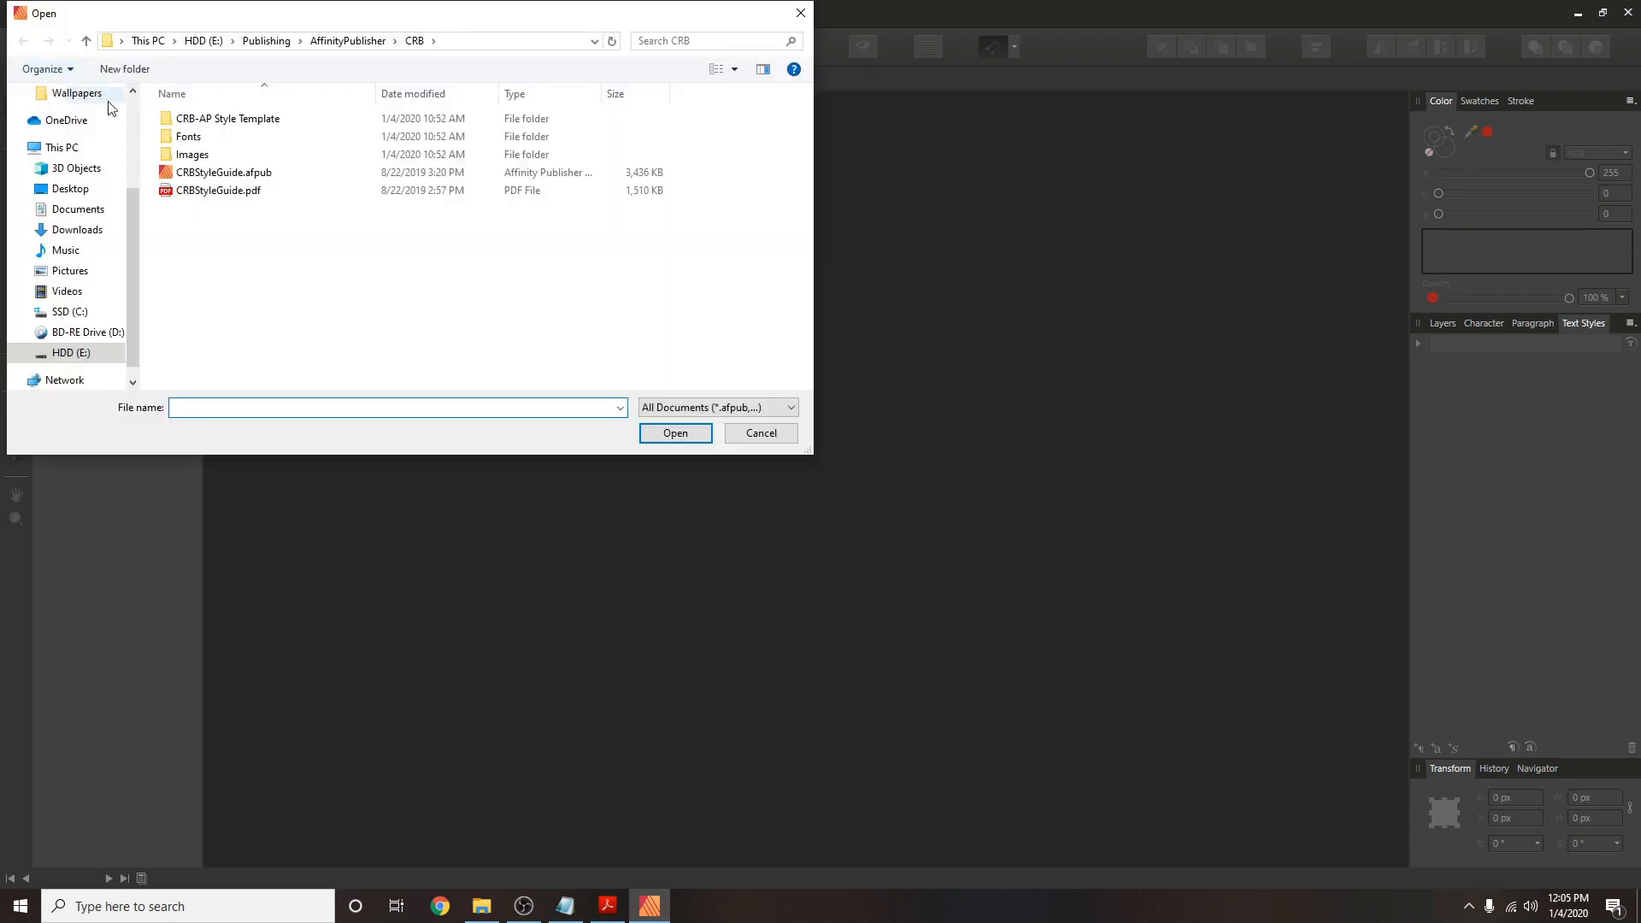
pyautogui.click(266, 41)
pyautogui.doubleClick(220, 116)
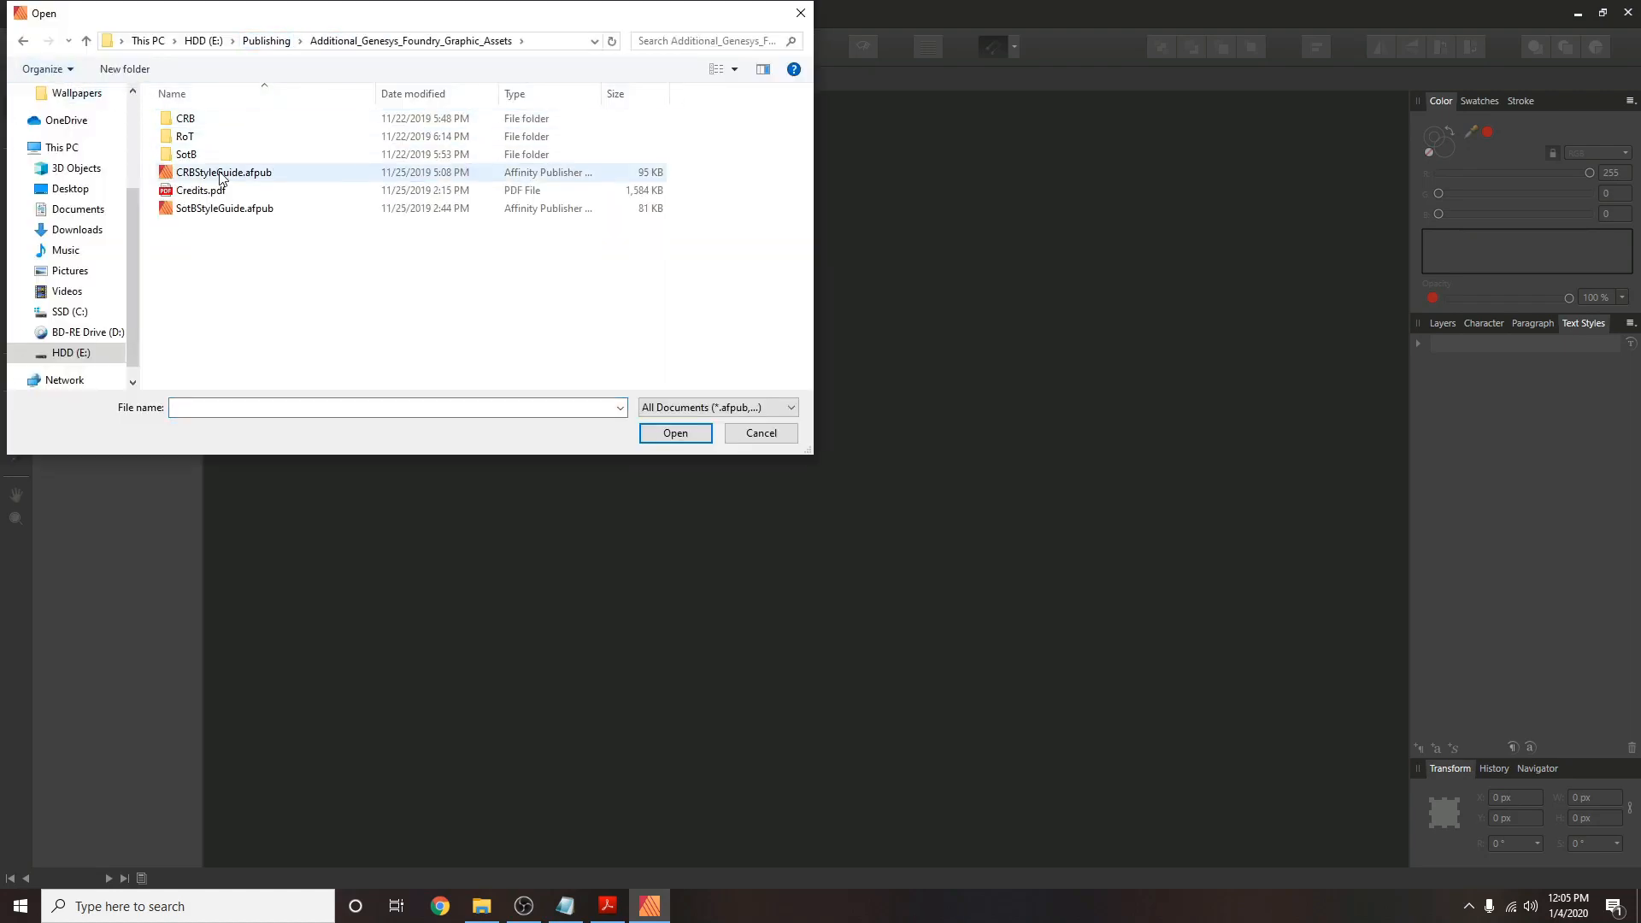
pyautogui.doubleClick(224, 170)
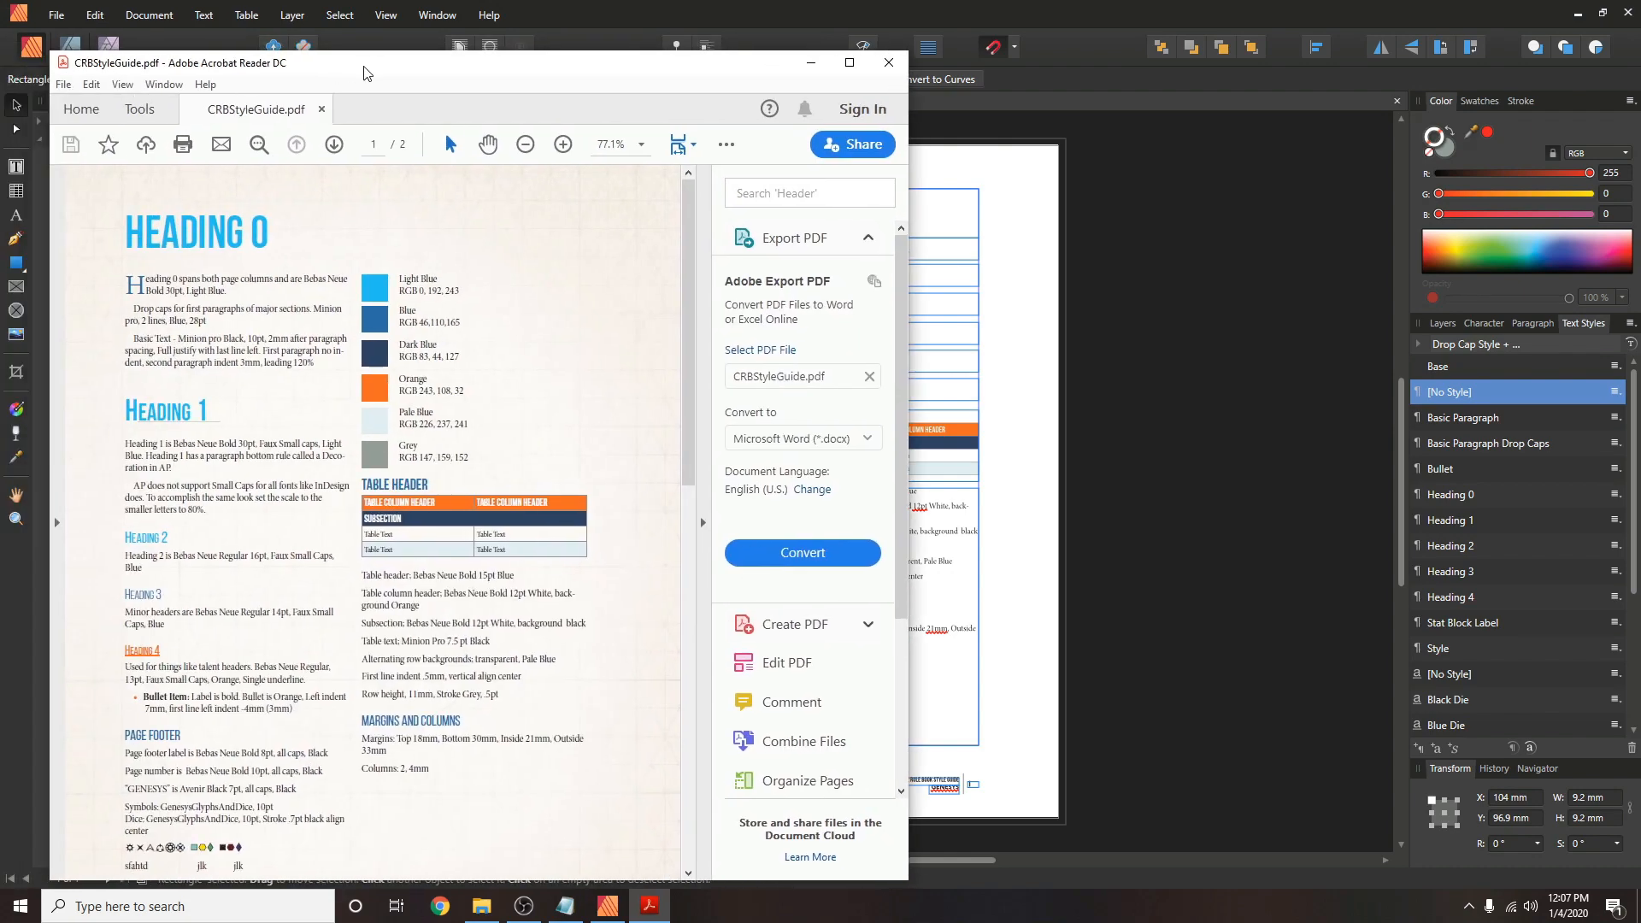
pyautogui.moveTo(364, 67); pyautogui.dragTo(0, 39)
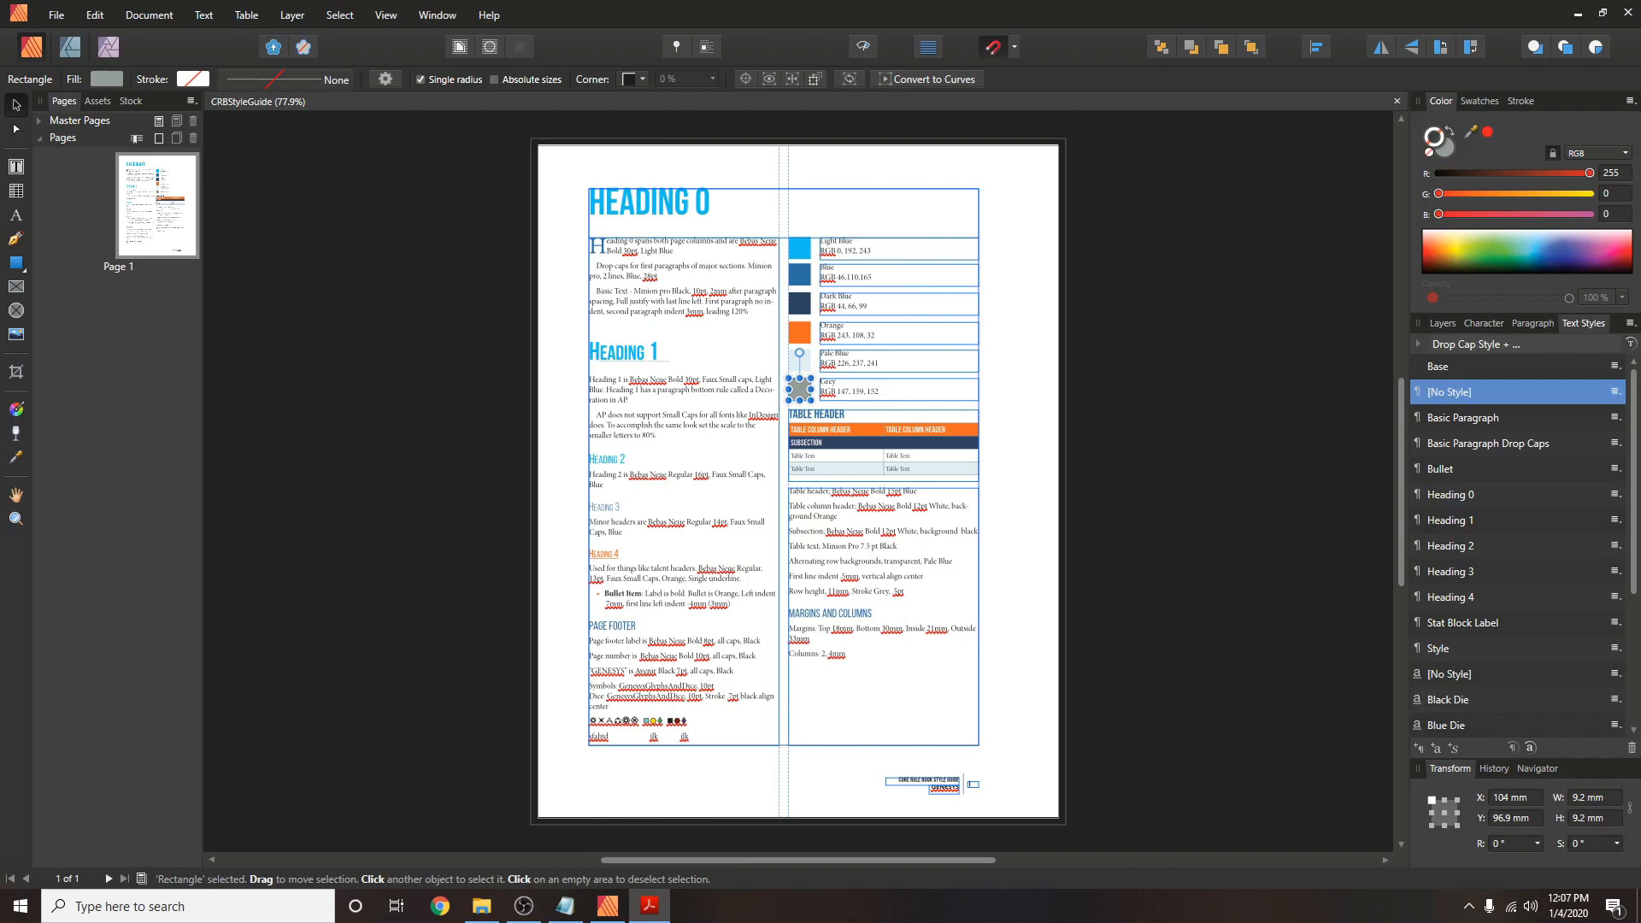
pyautogui.click(338, 485)
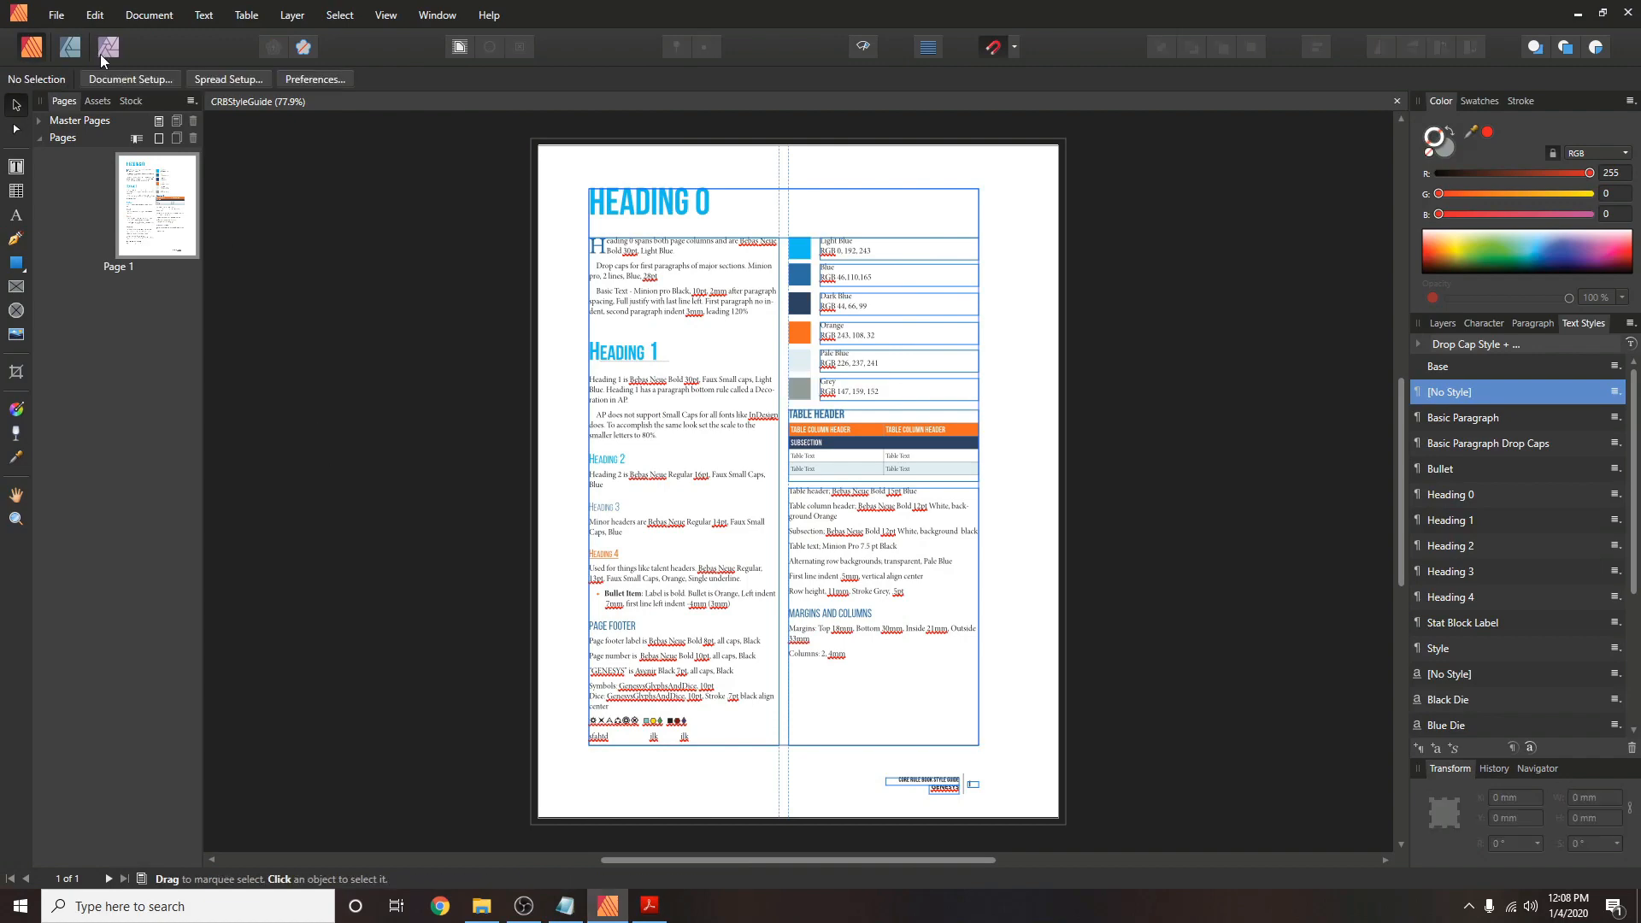
# Start a new print document with the Letter (ANSI A) page preset, millimeters as units, and 144 DPI.
pyautogui.click(58, 17)
pyautogui.click(75, 53)
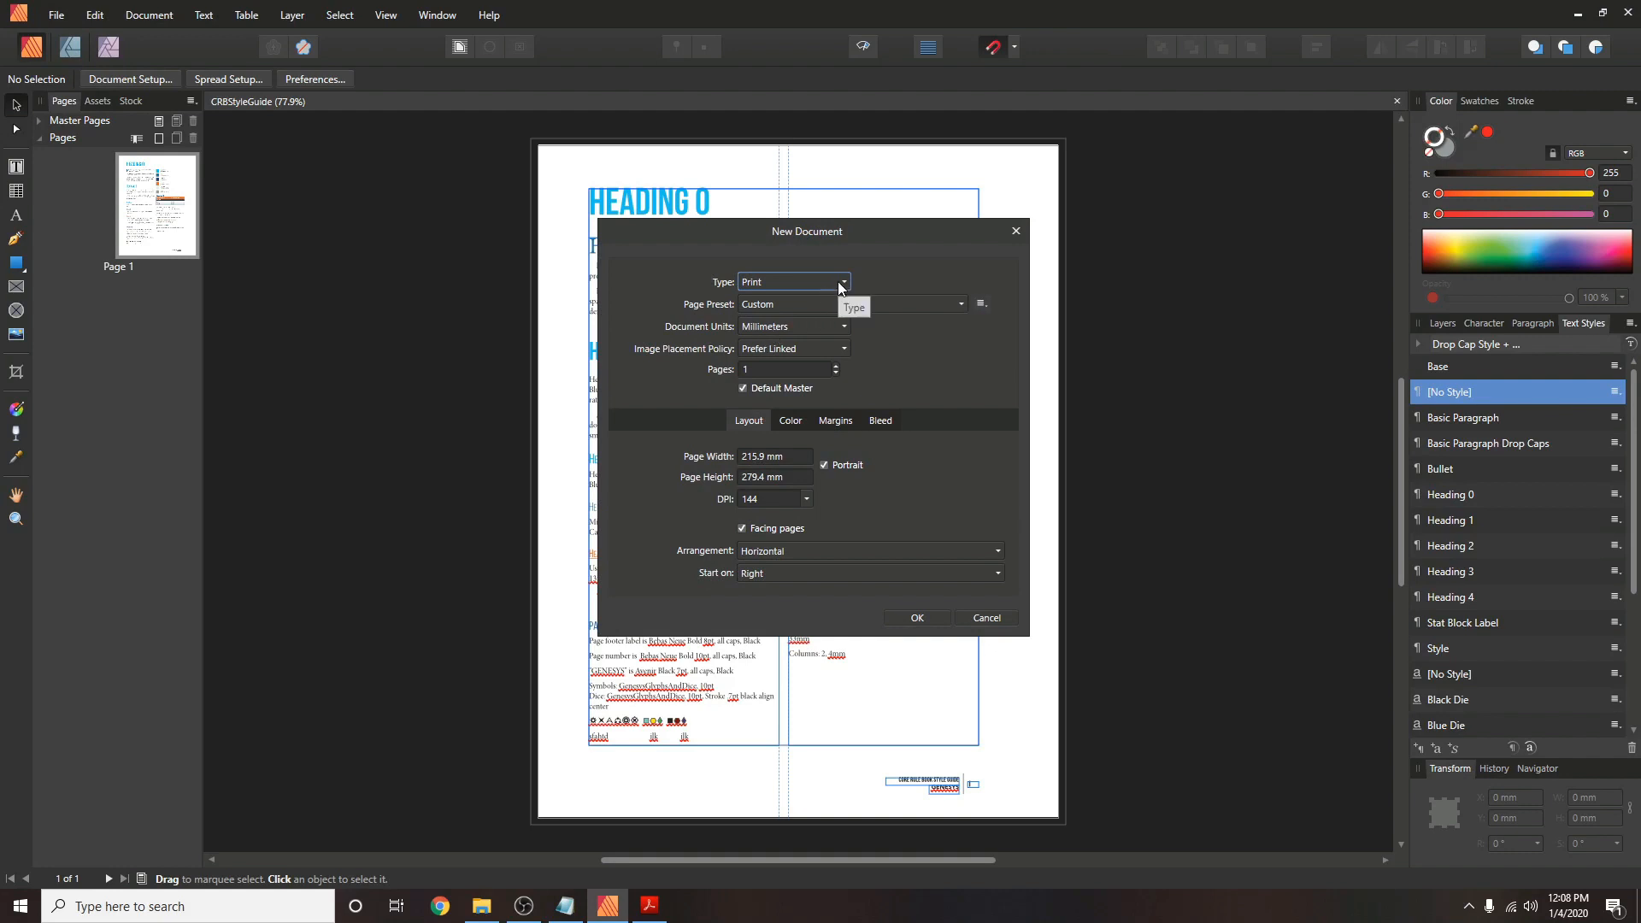
pyautogui.click(796, 304)
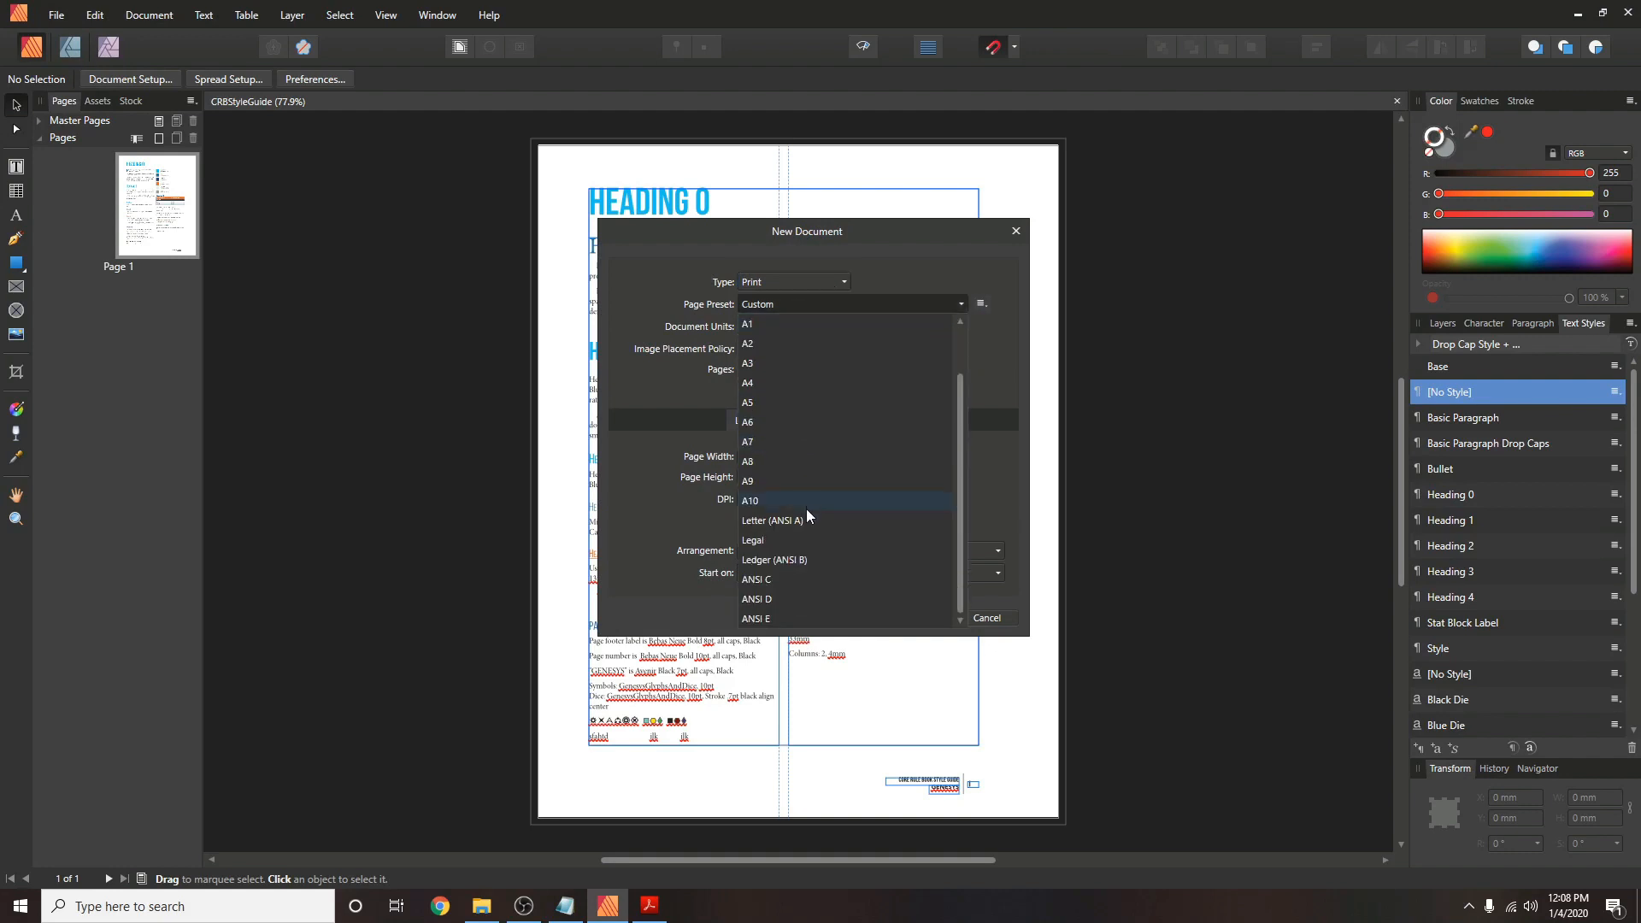
pyautogui.click(800, 520)
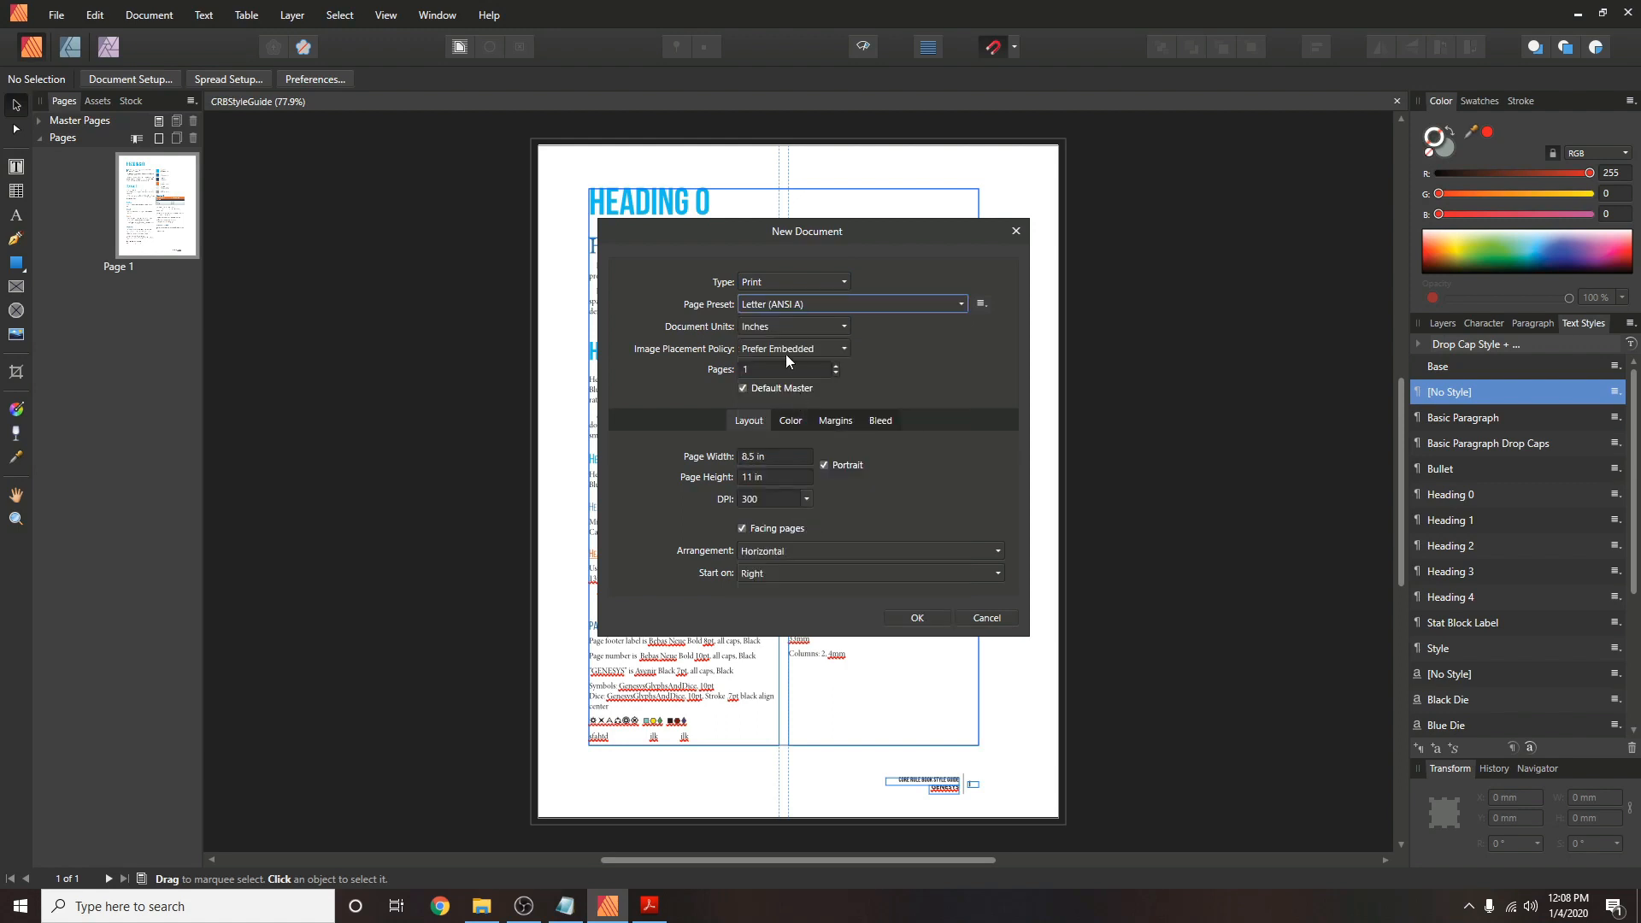
pyautogui.click(772, 325)
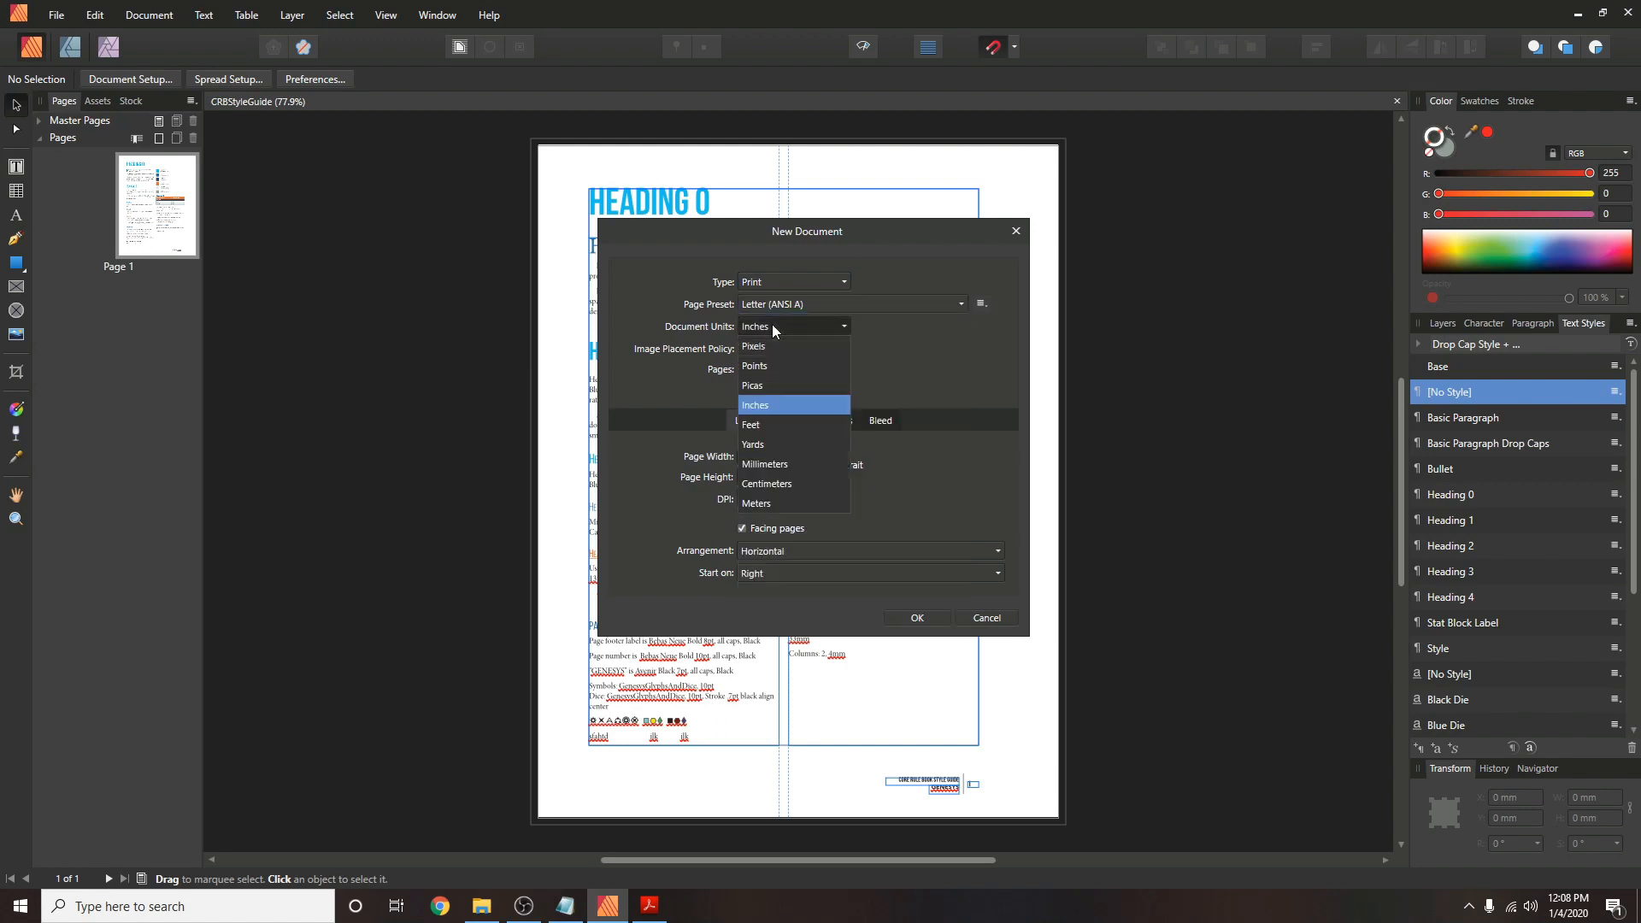
pyautogui.click(774, 464)
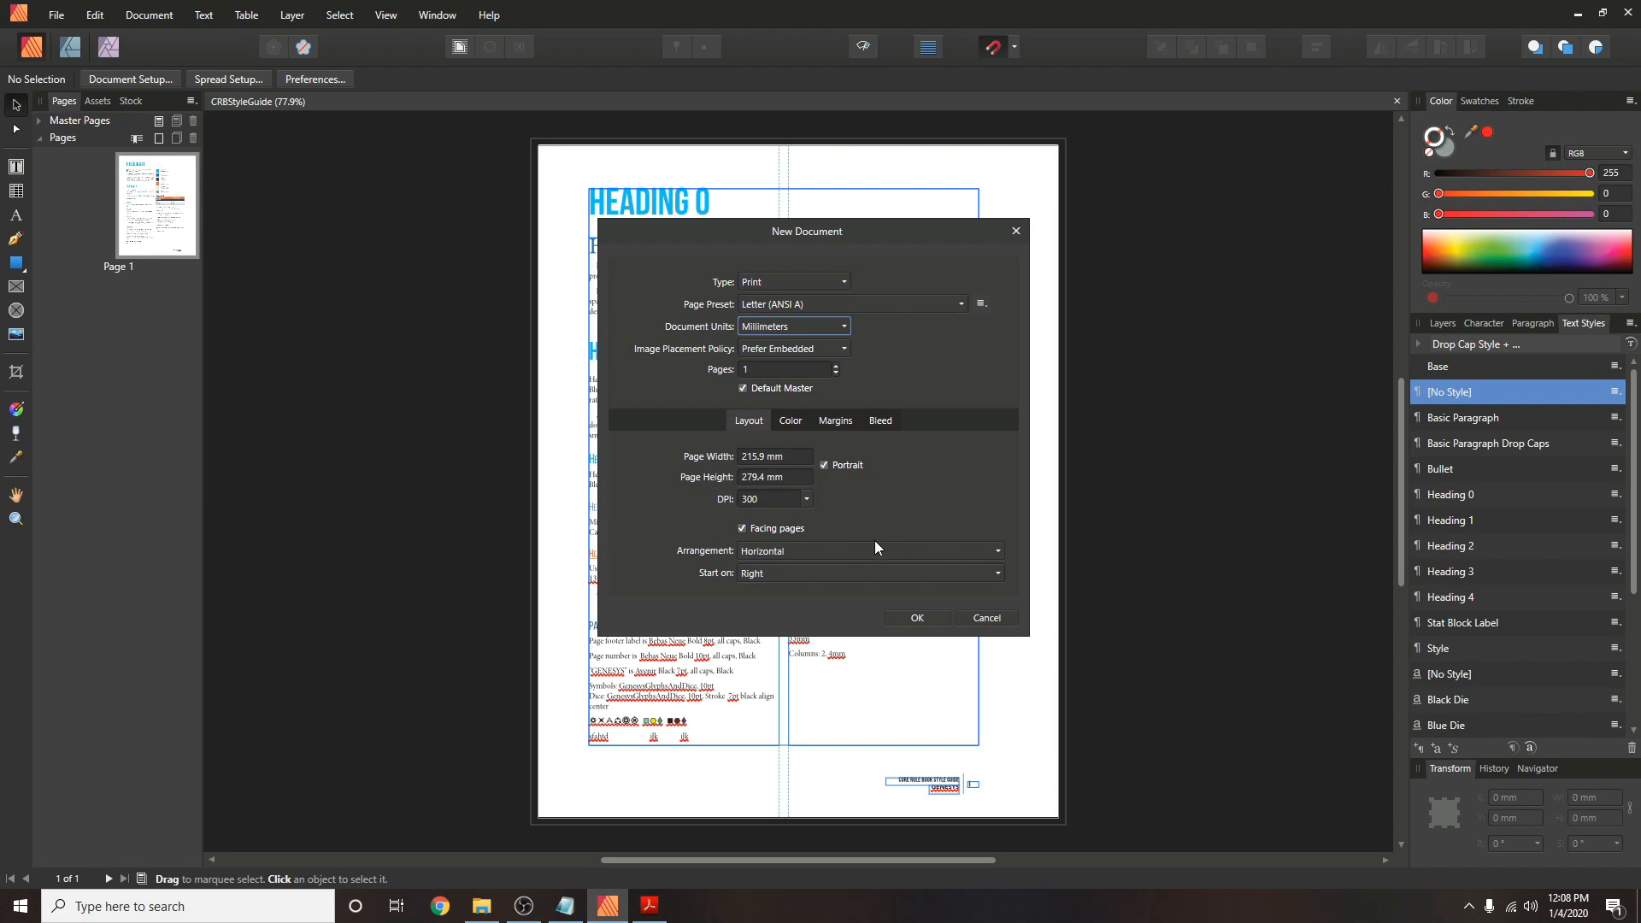
pyautogui.click(806, 500)
pyautogui.click(776, 557)
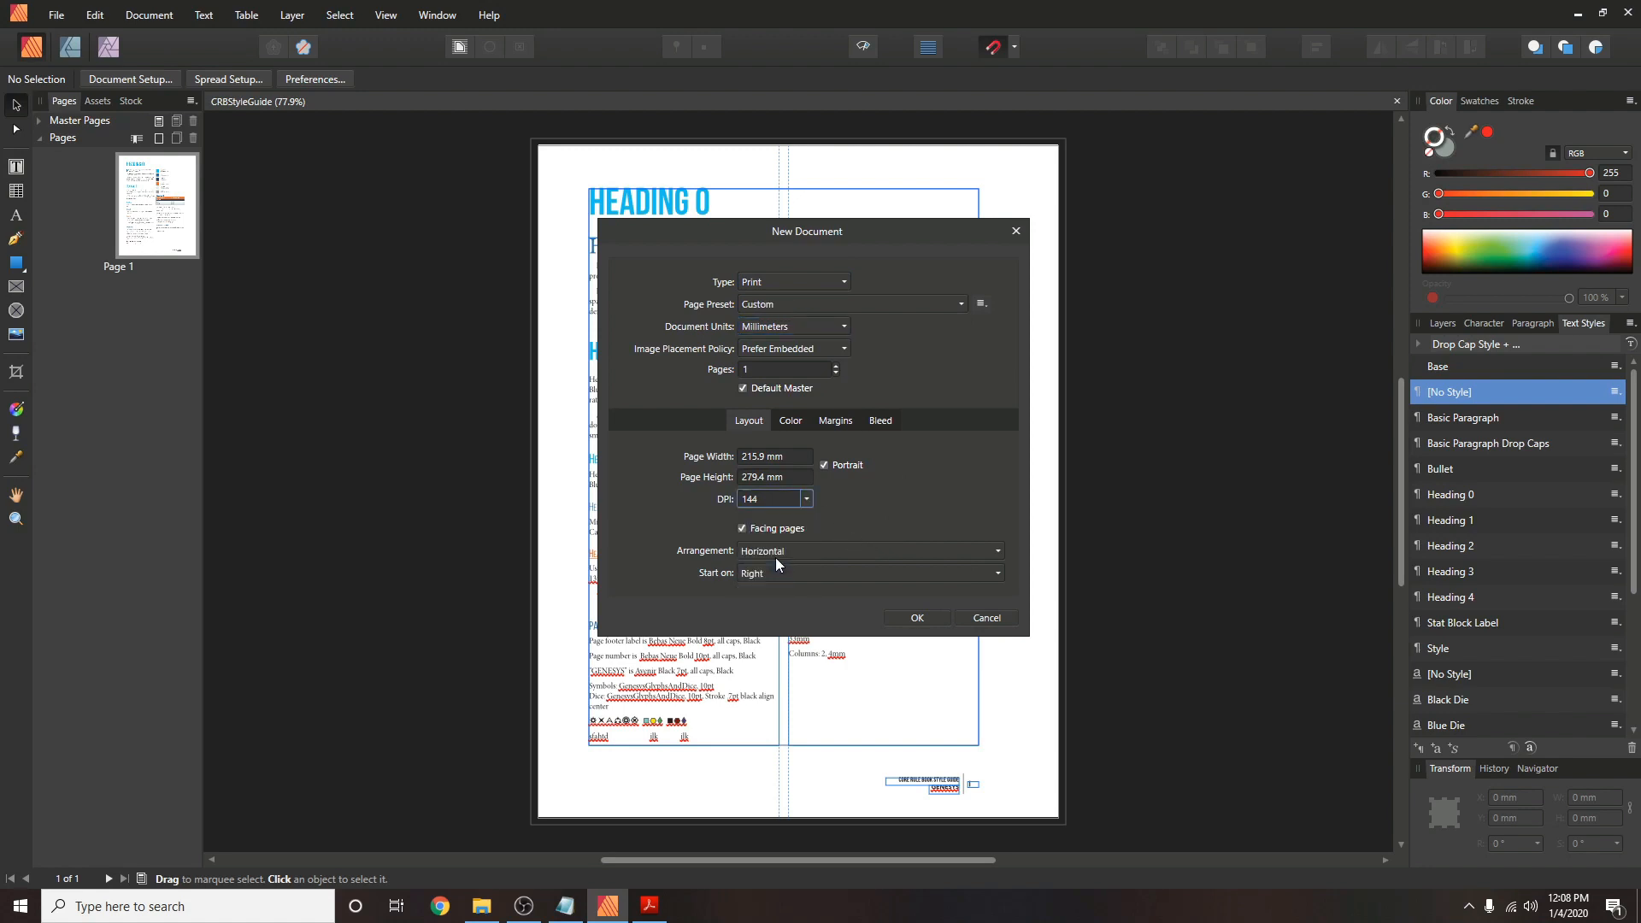
# Set the new document's color format to CMYK/8.
pyautogui.click(788, 421)
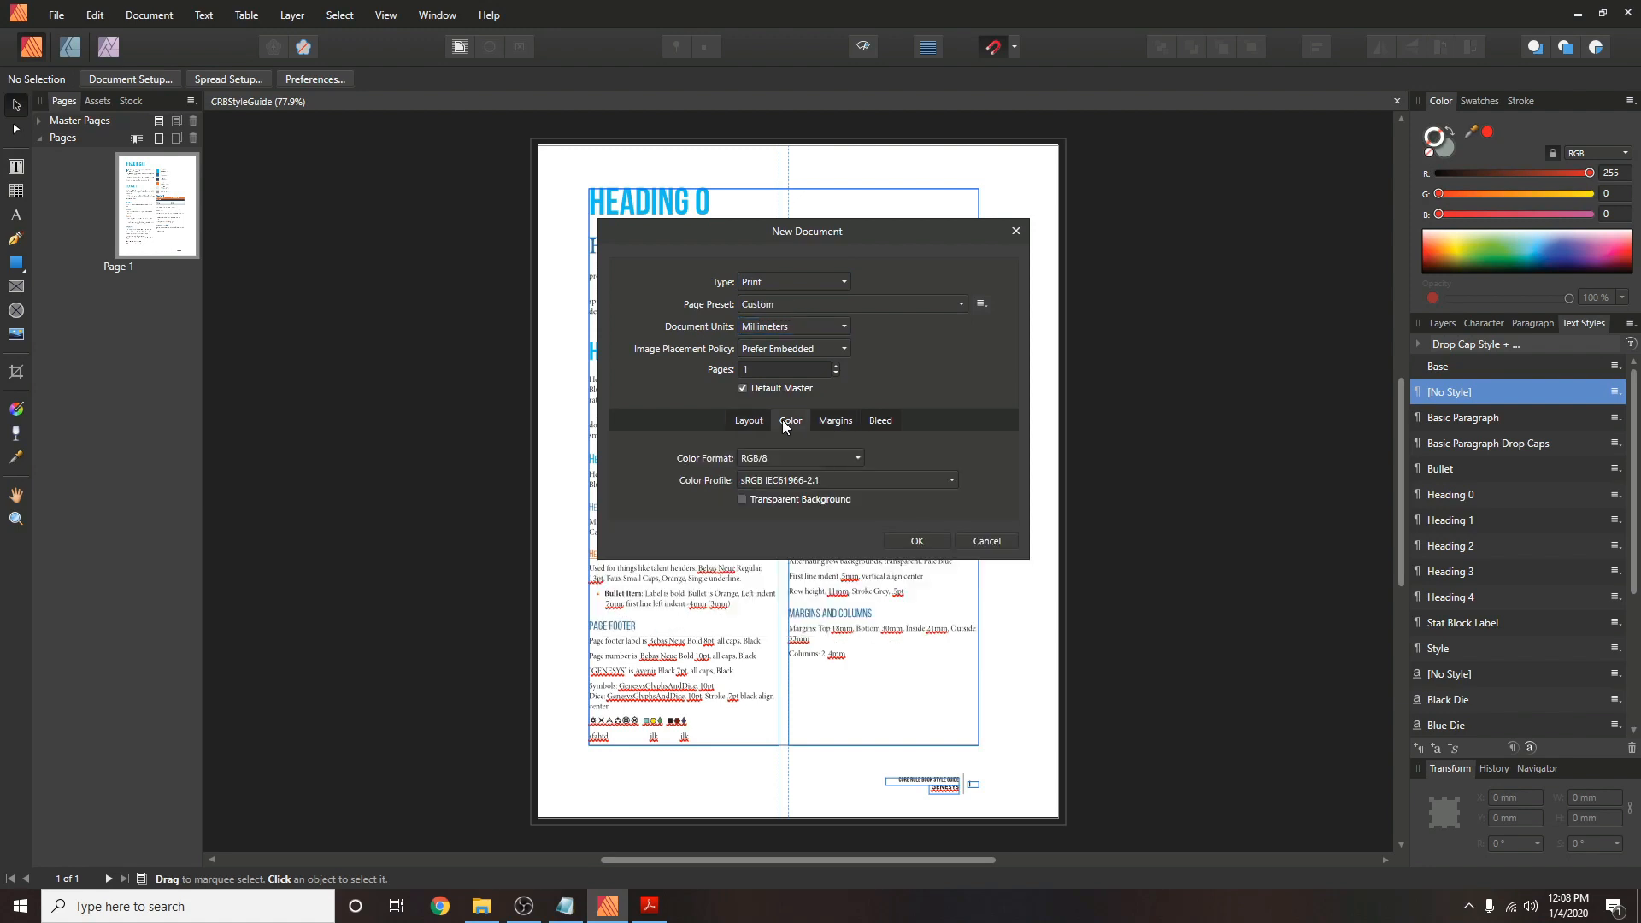
pyautogui.click(787, 460)
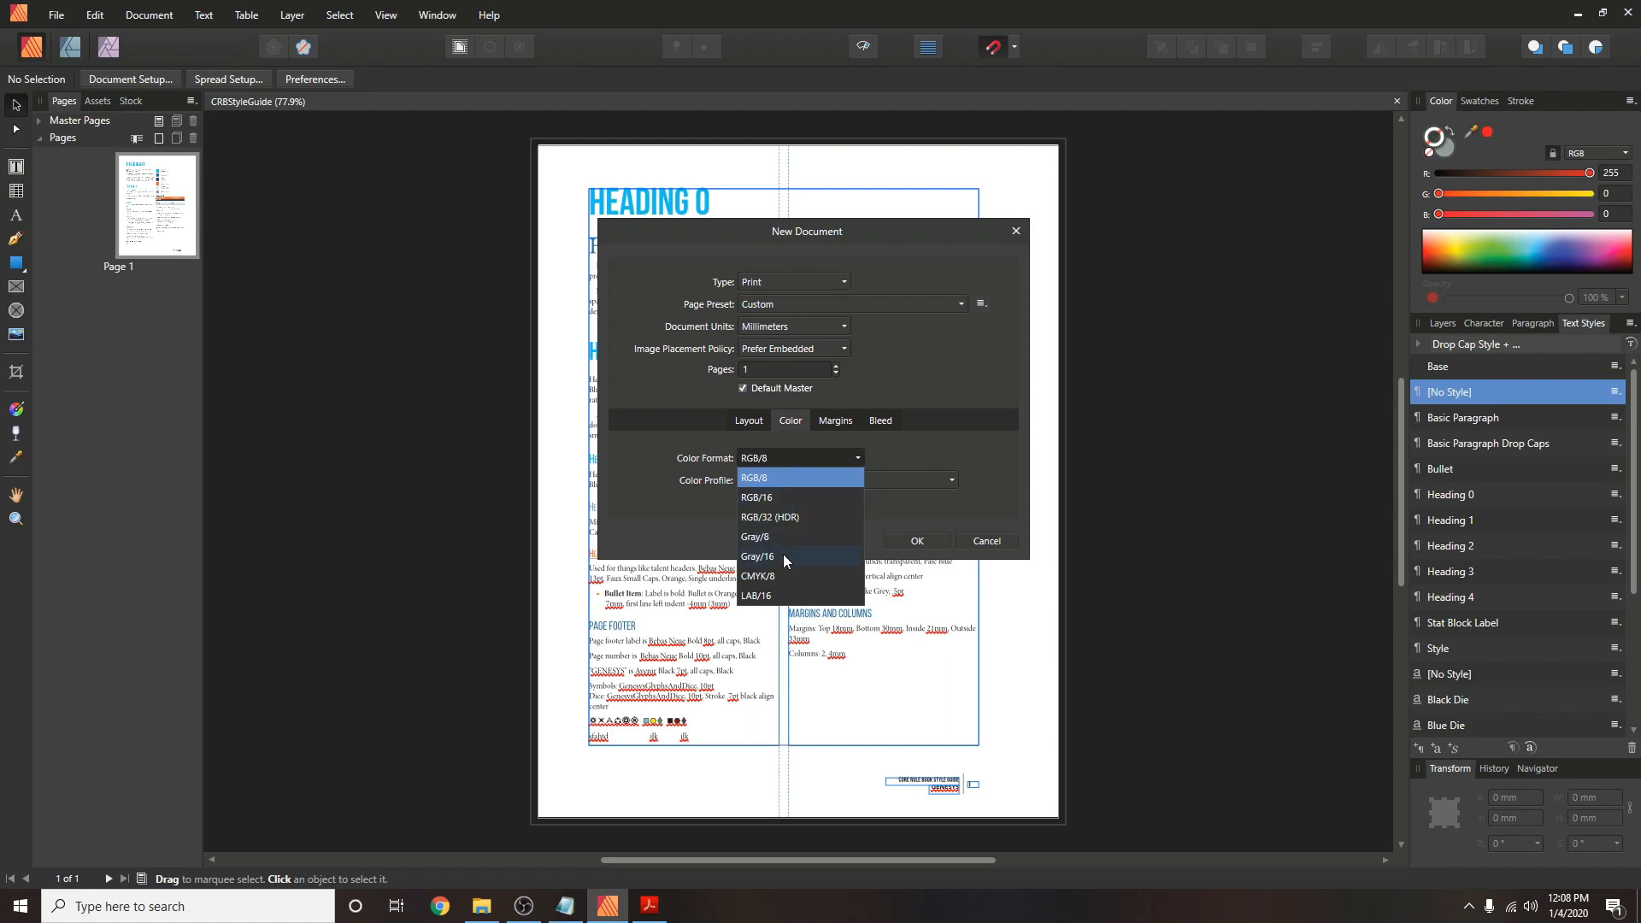
pyautogui.click(779, 576)
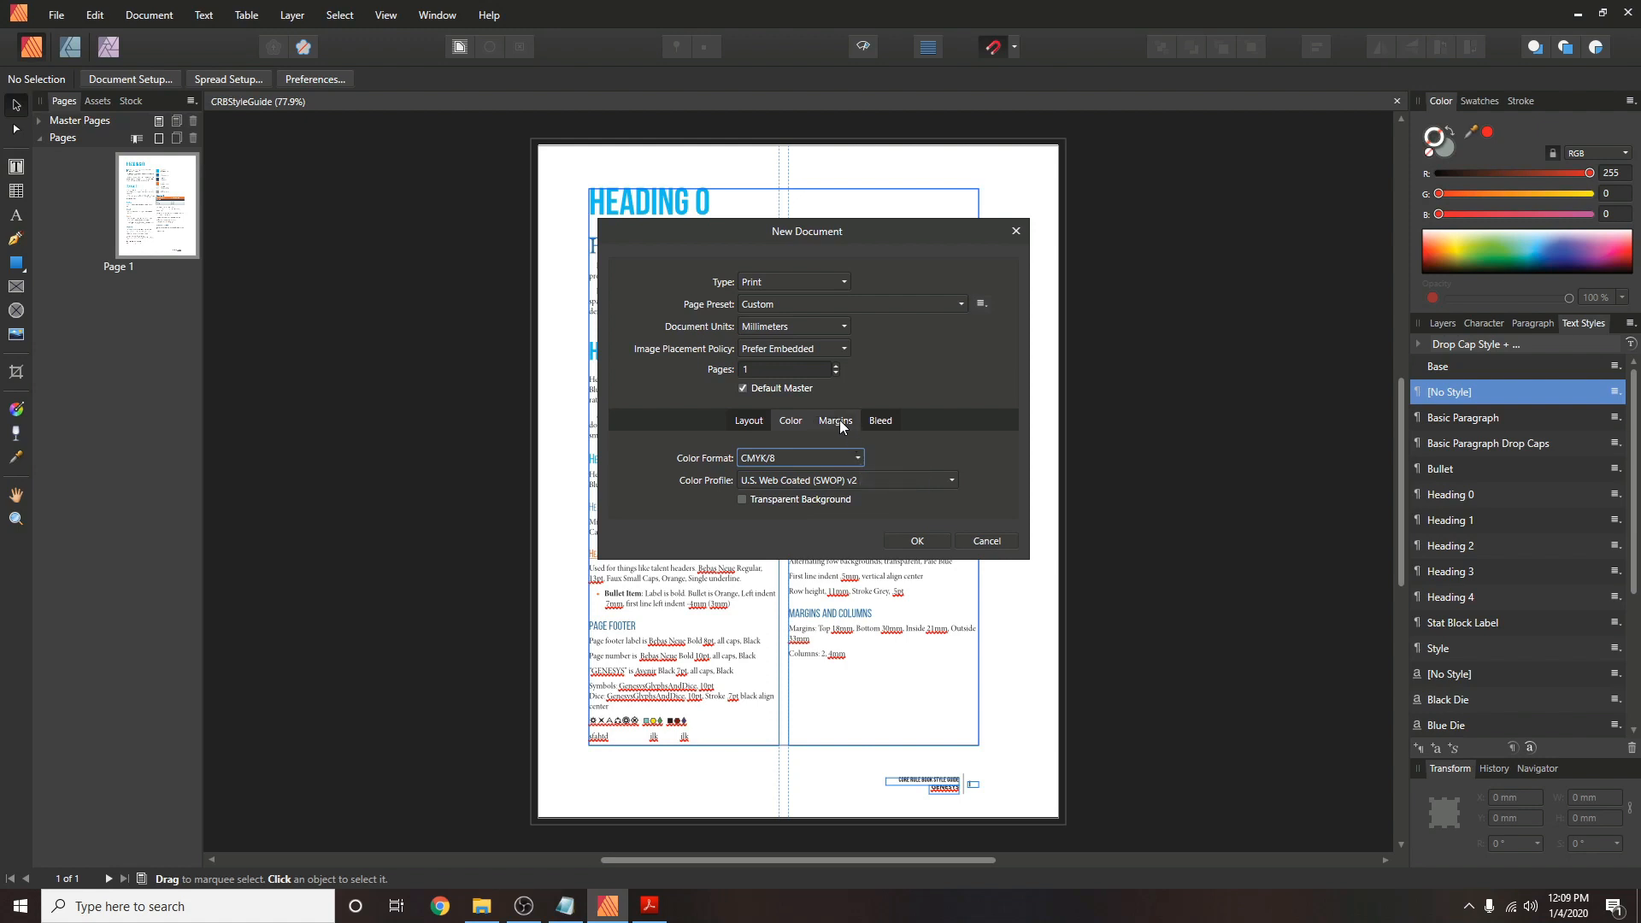
# Set the new document's margins to 21 mm inner, 33 mm outer, 18 mm top, and 30 mm bottom.
pyautogui.click(835, 421)
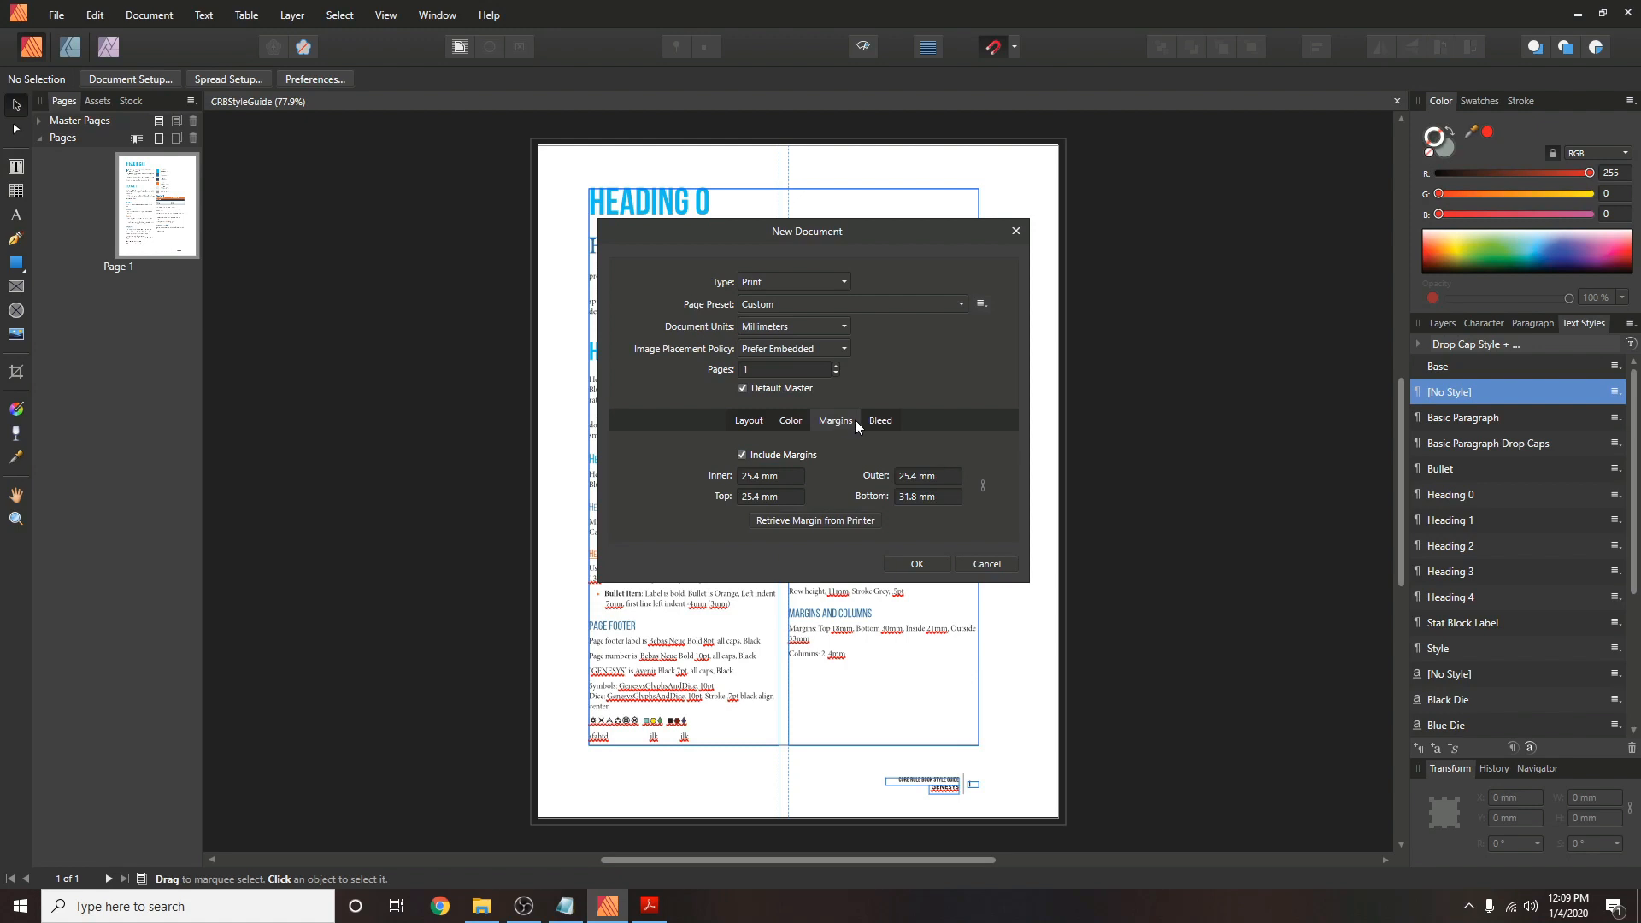
pyautogui.click(781, 475)
pyautogui.write('21')
pyautogui.click(946, 475)
pyautogui.write('33')
pyautogui.click(773, 476)
pyautogui.write('18')
pyautogui.click(936, 496)
pyautogui.write('30')
# Set the bleed to 3 mm and create the new document.
pyautogui.click(883, 422)
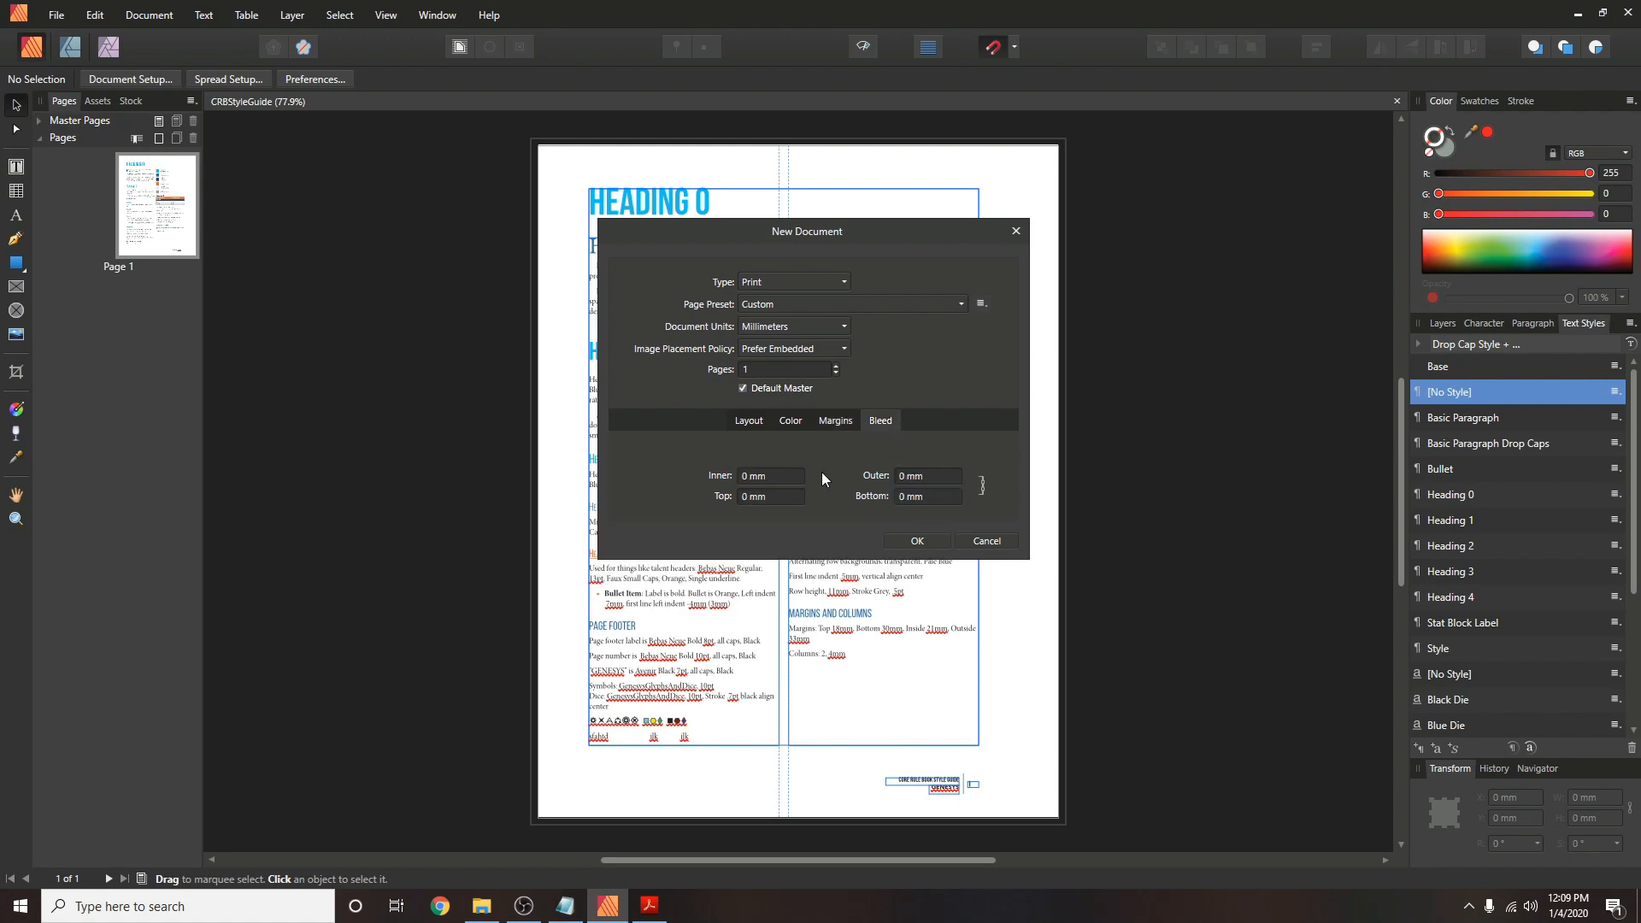
pyautogui.write('3')
pyautogui.click(782, 498)
pyautogui.click(930, 539)
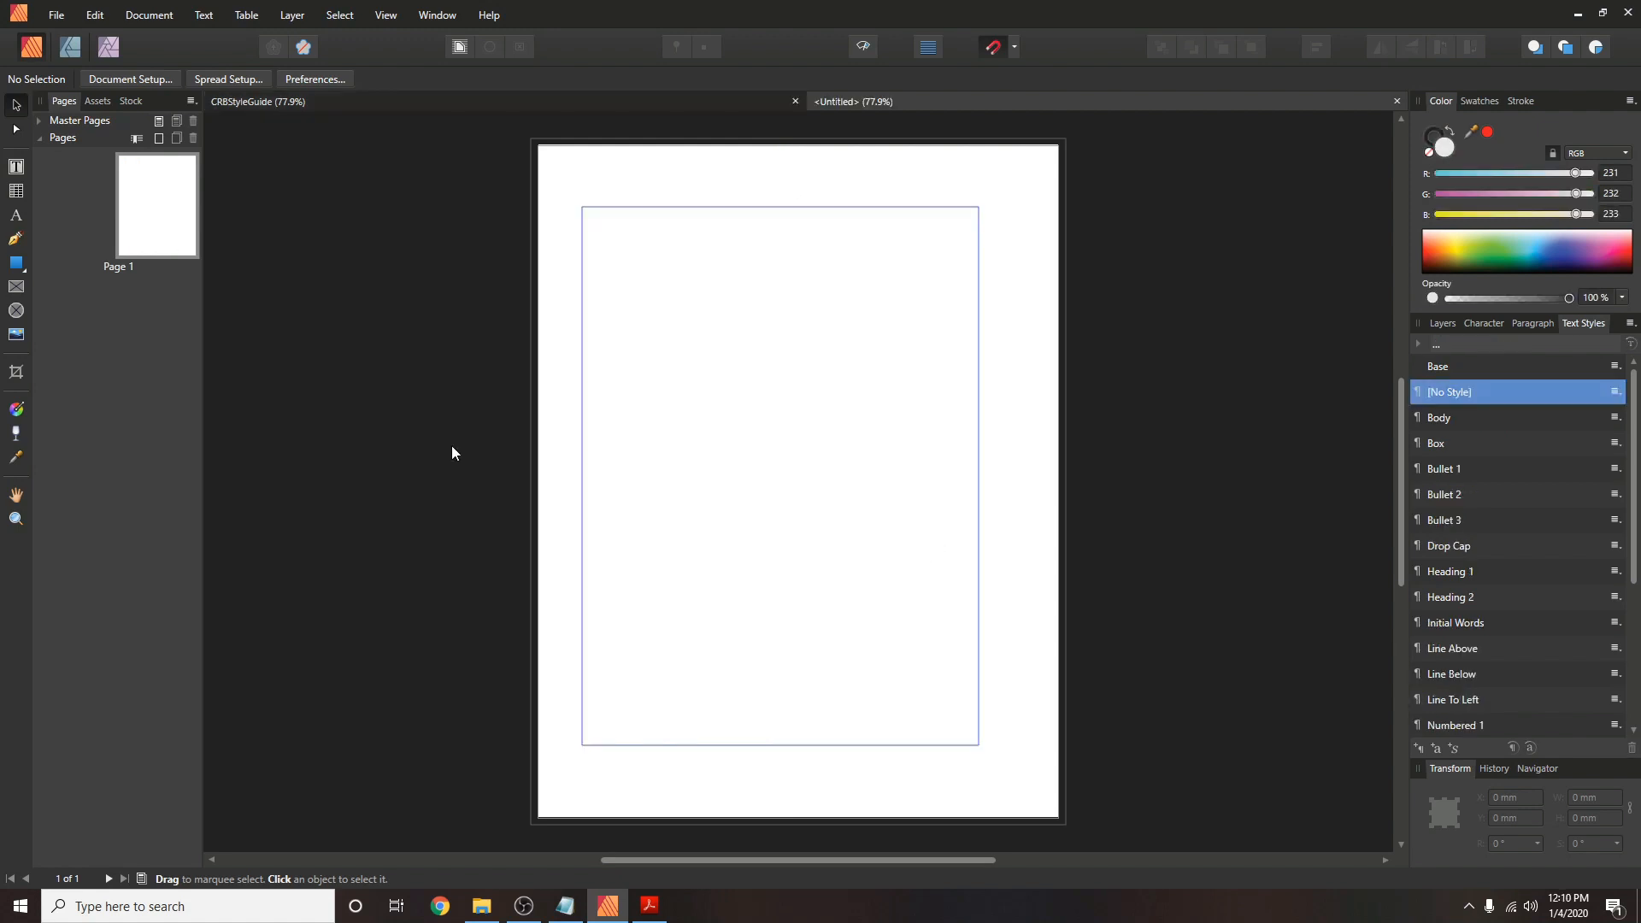
# Expand the master pages list, add 7 pages after page 1 with no master page, and look through the added spreads.
pyautogui.click(39, 120)
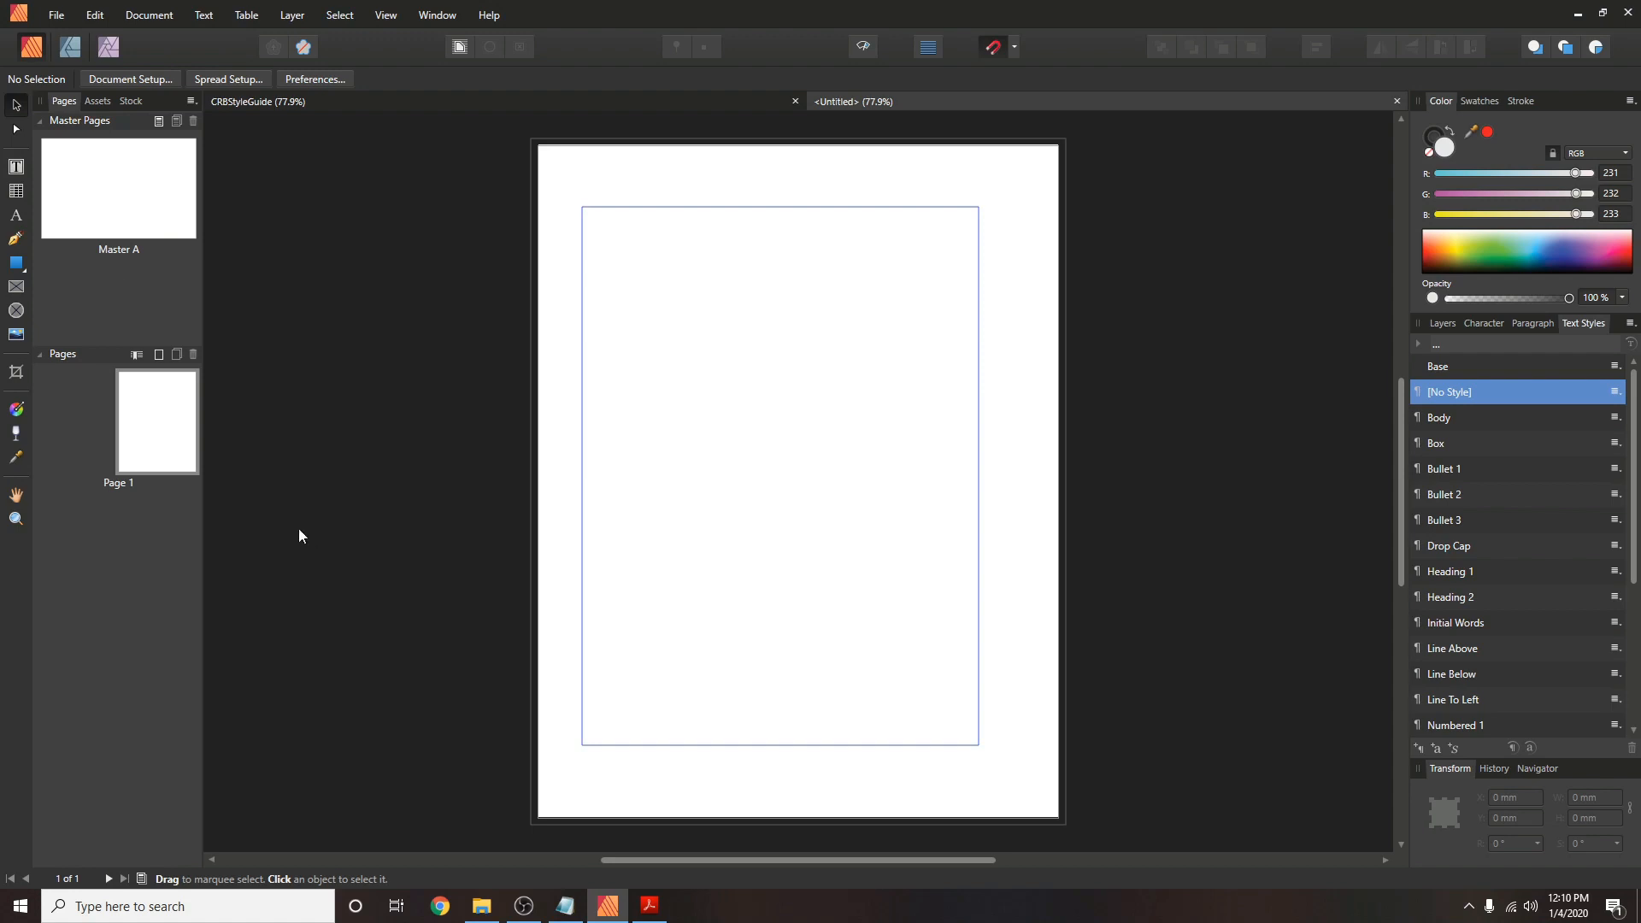
pyautogui.click(159, 357)
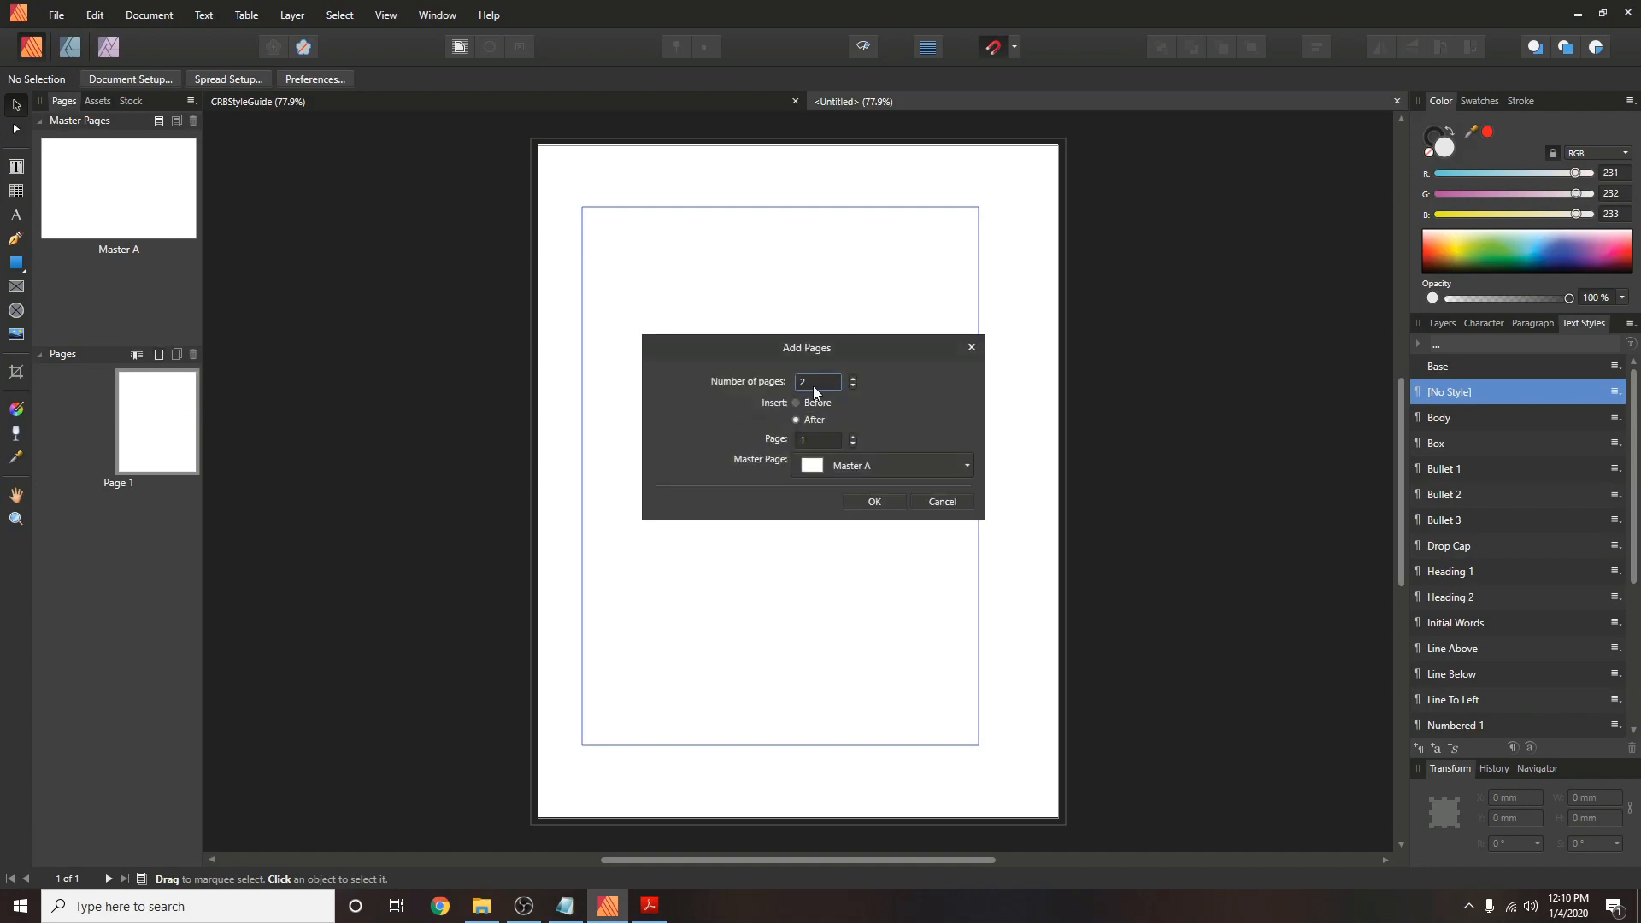
pyautogui.write('7')
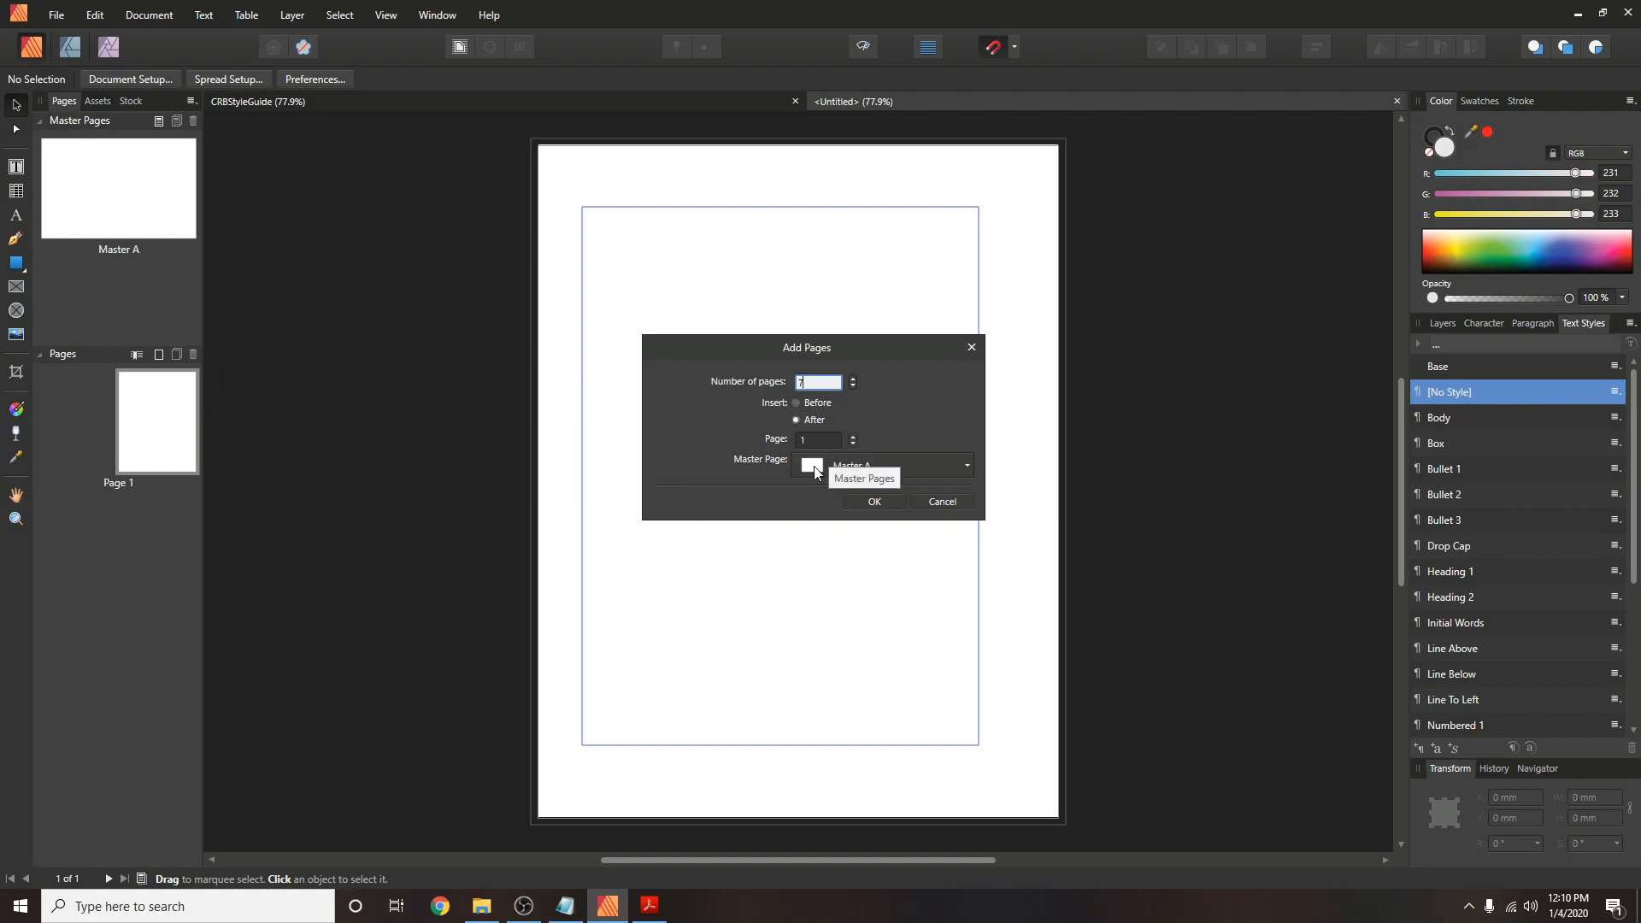
pyautogui.click(843, 466)
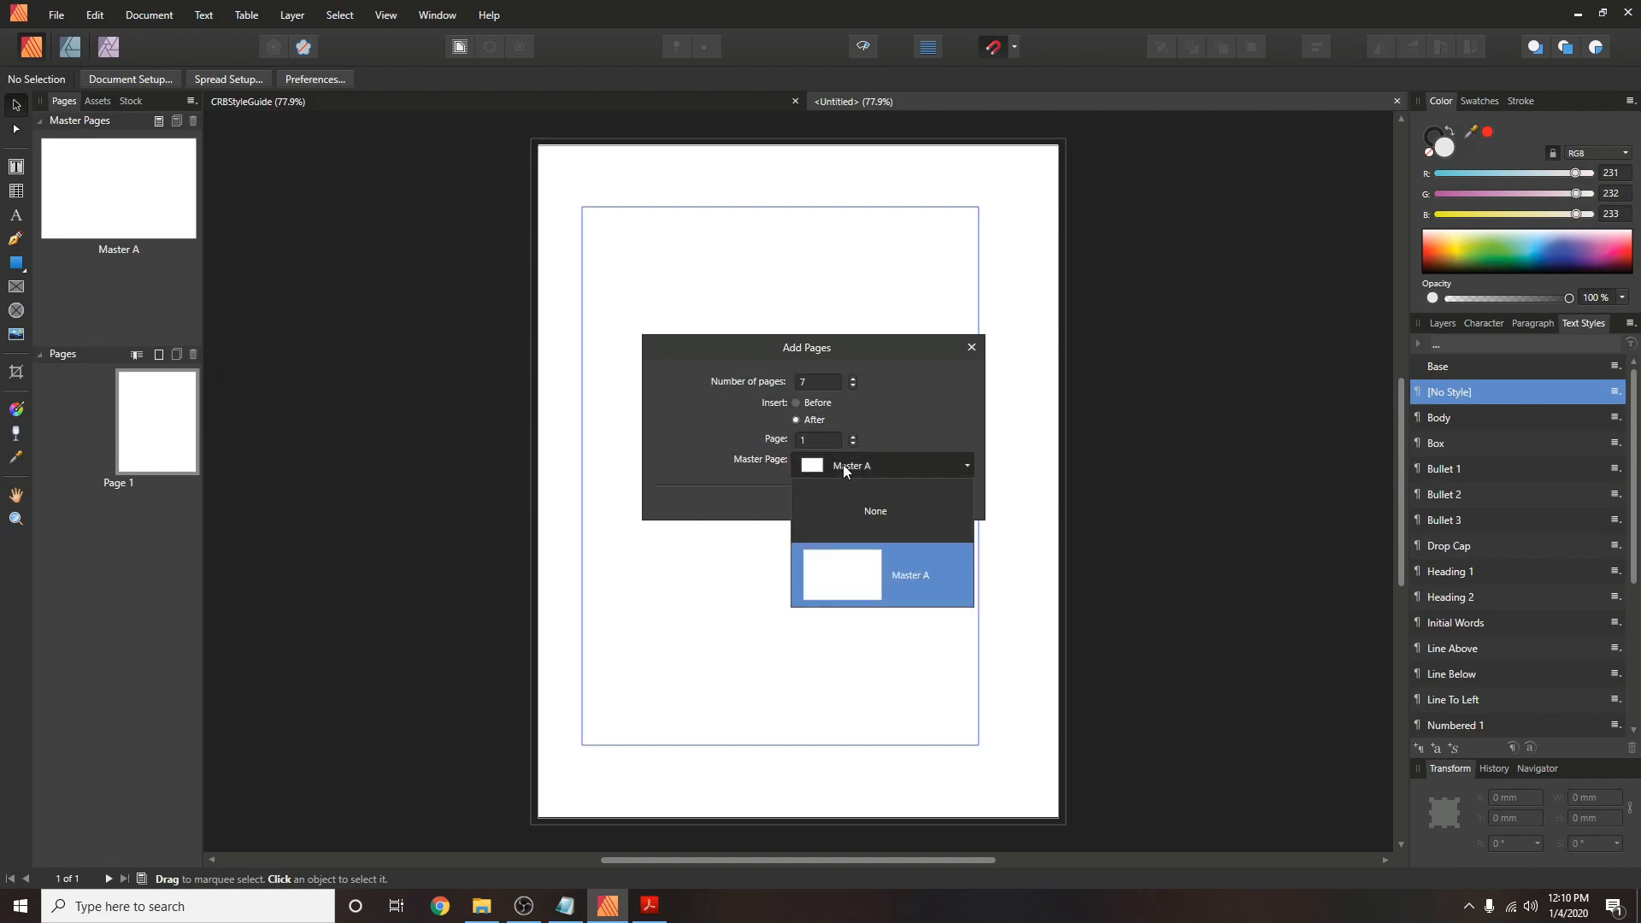
pyautogui.click(861, 511)
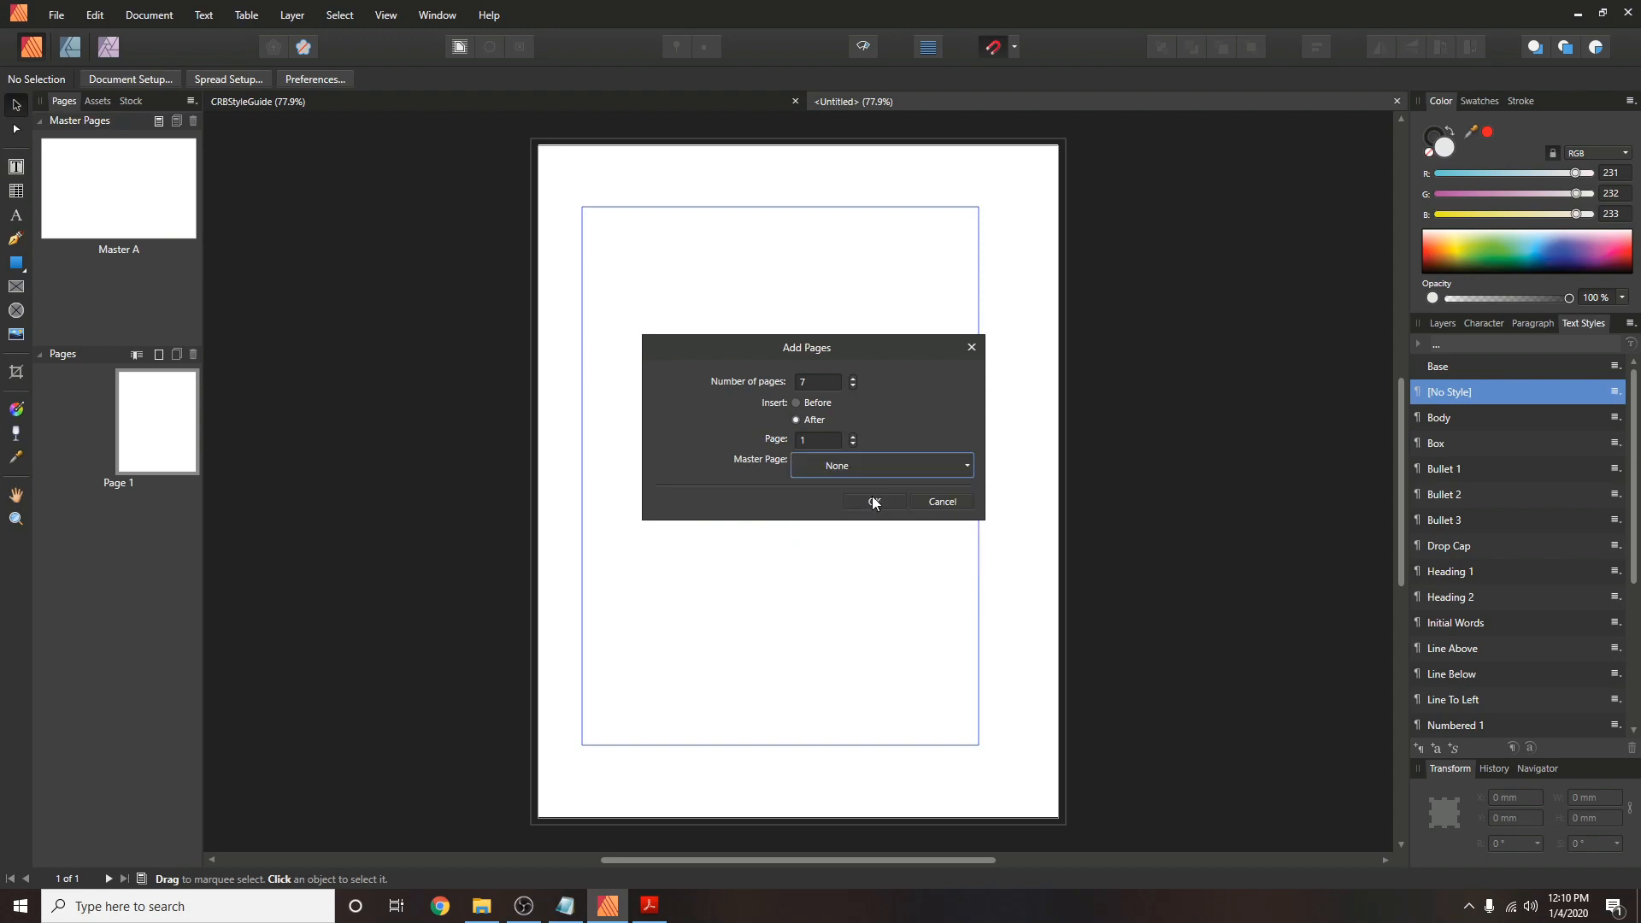
pyautogui.click(873, 503)
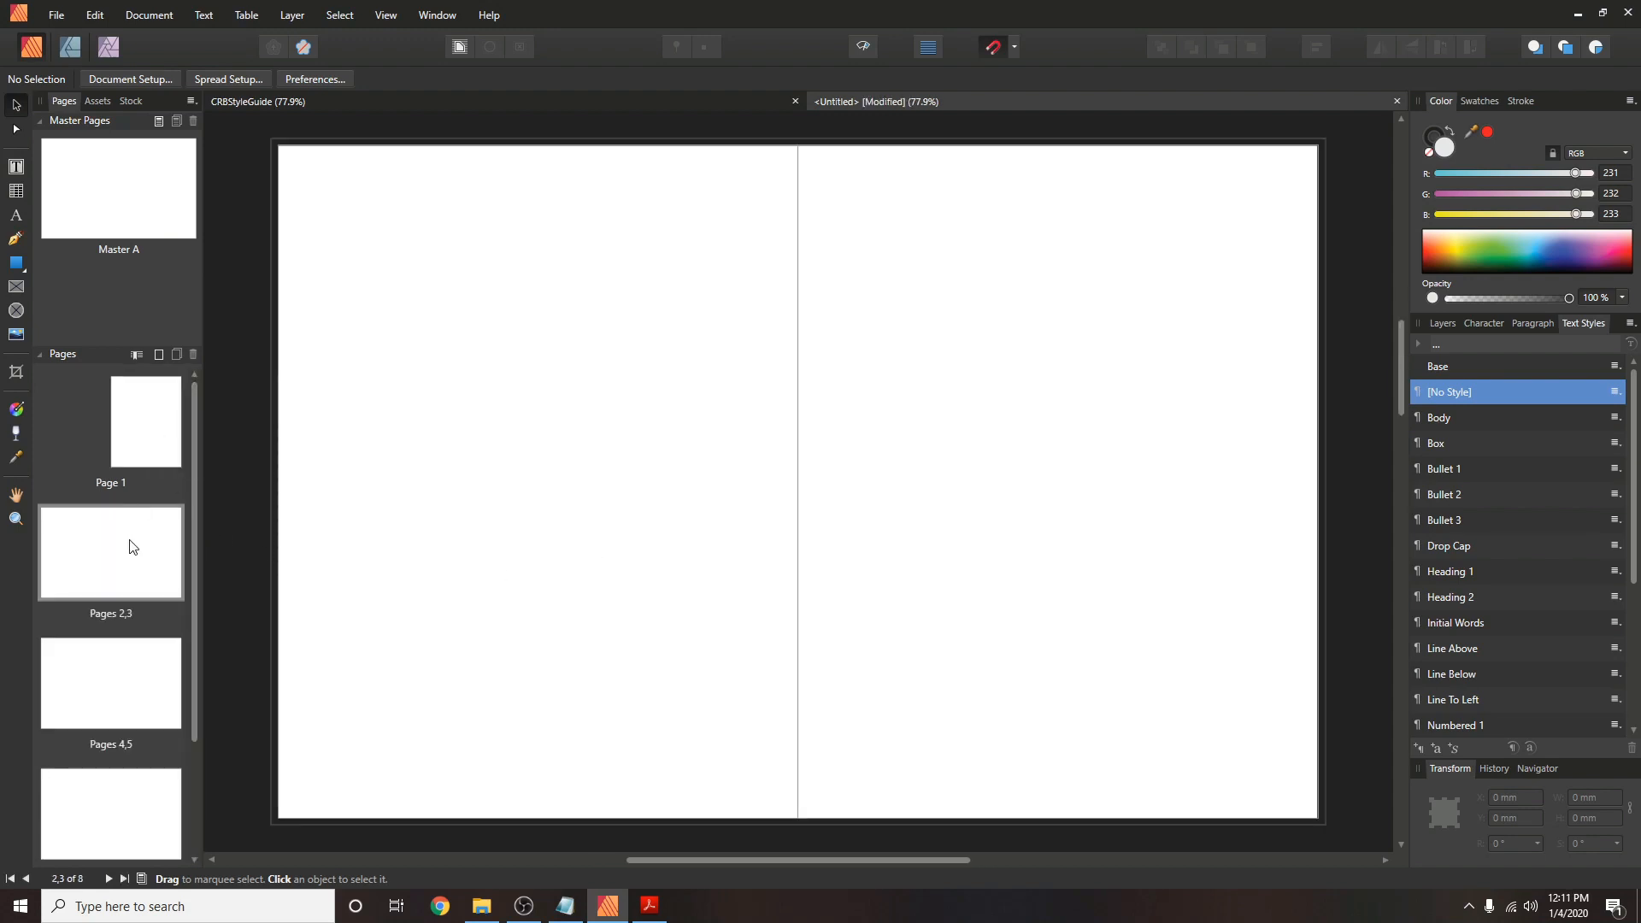
pyautogui.scroll(-2, 131, 547)
pyautogui.scroll(-4, 128, 619)
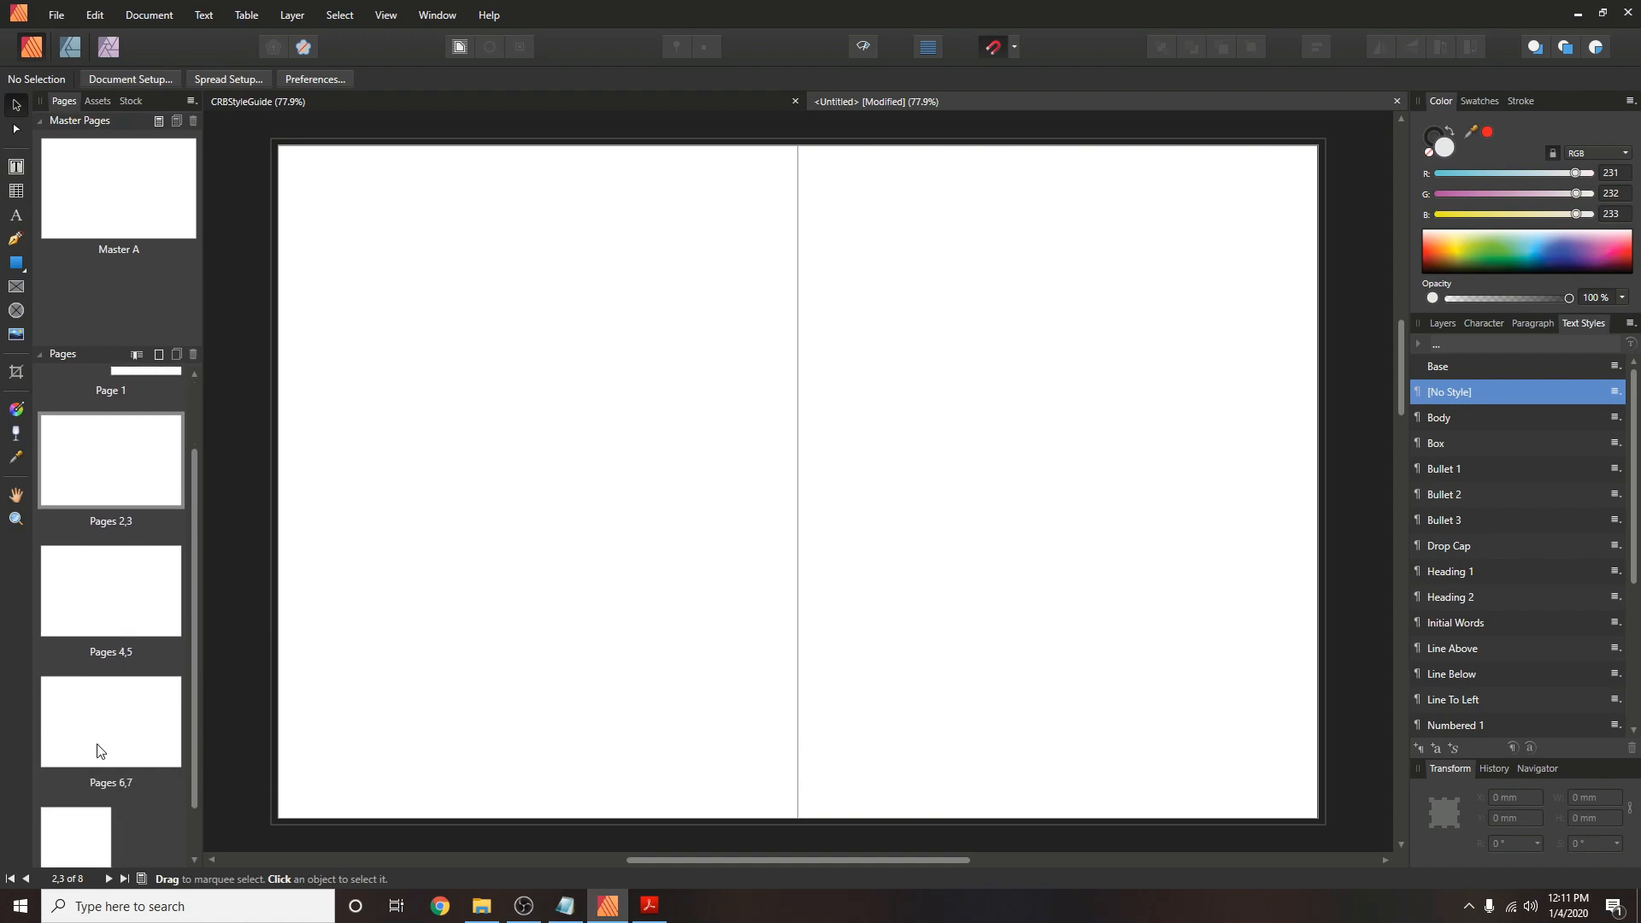
# Open the Master A spread for editing and place Genesys Background.png on it.
pyautogui.scroll(6, 89, 799)
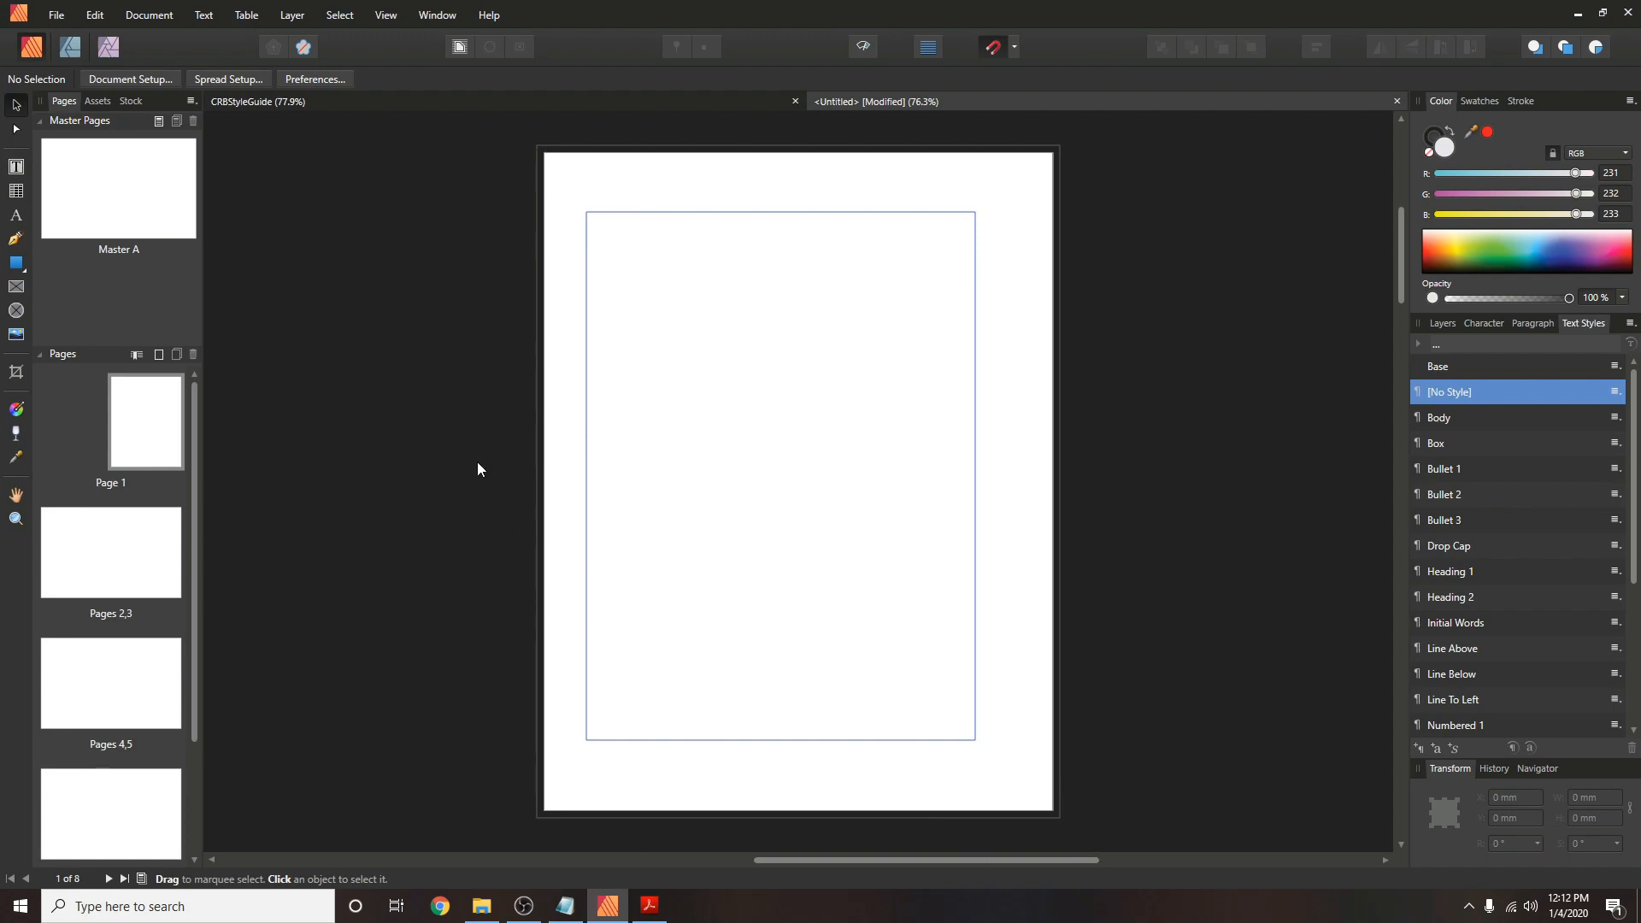
pyautogui.doubleClick(123, 201)
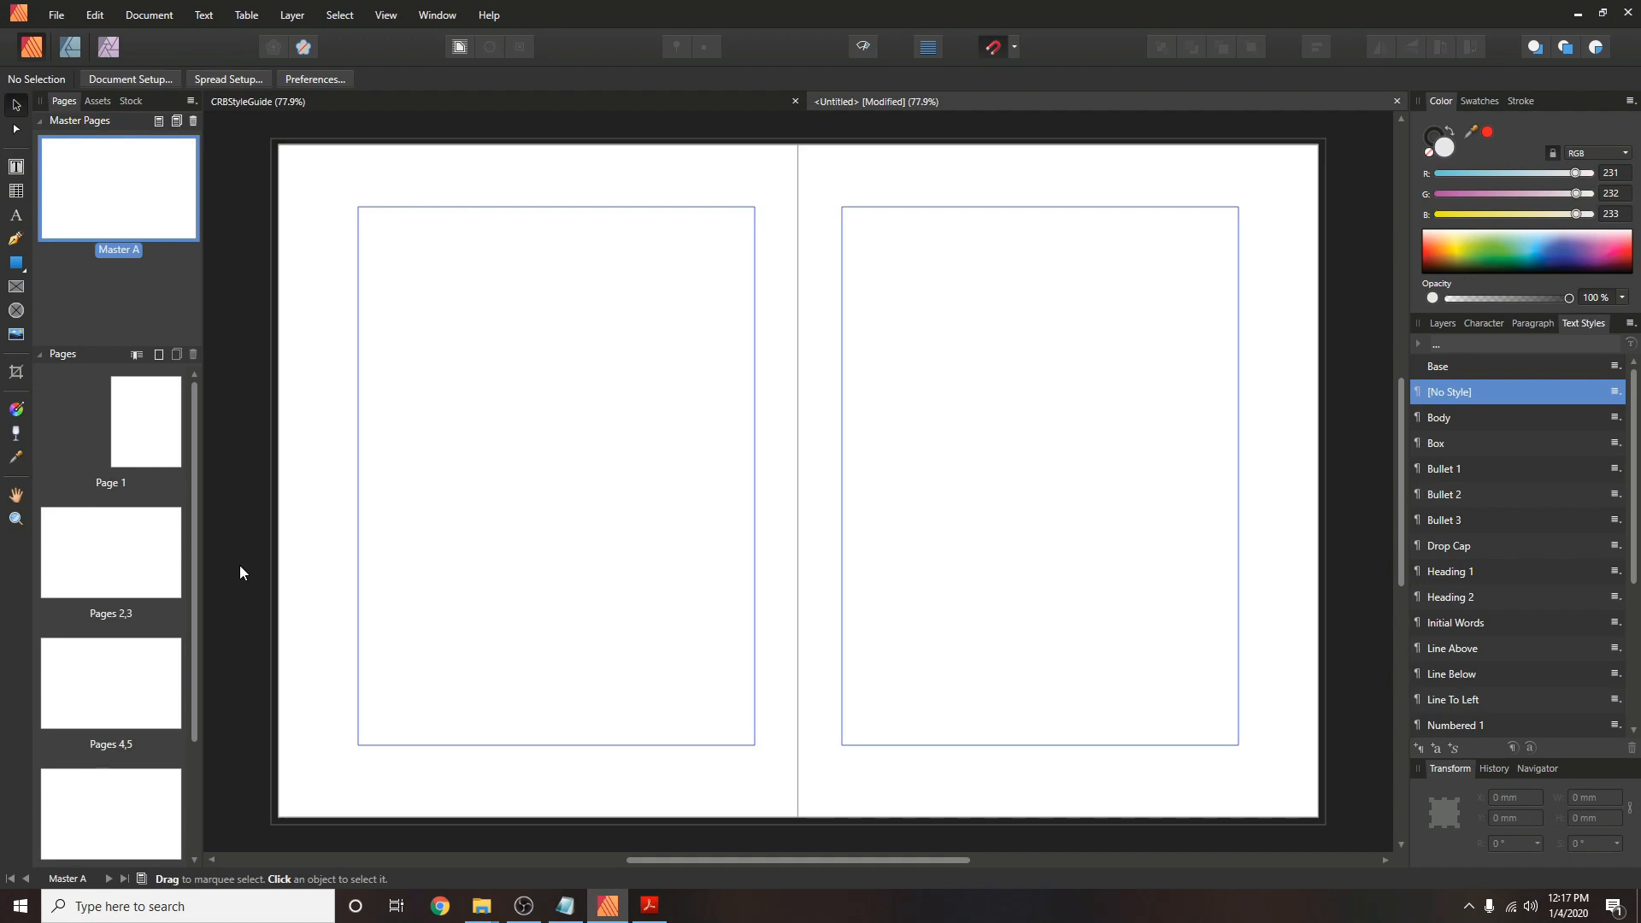
pyautogui.click(16, 337)
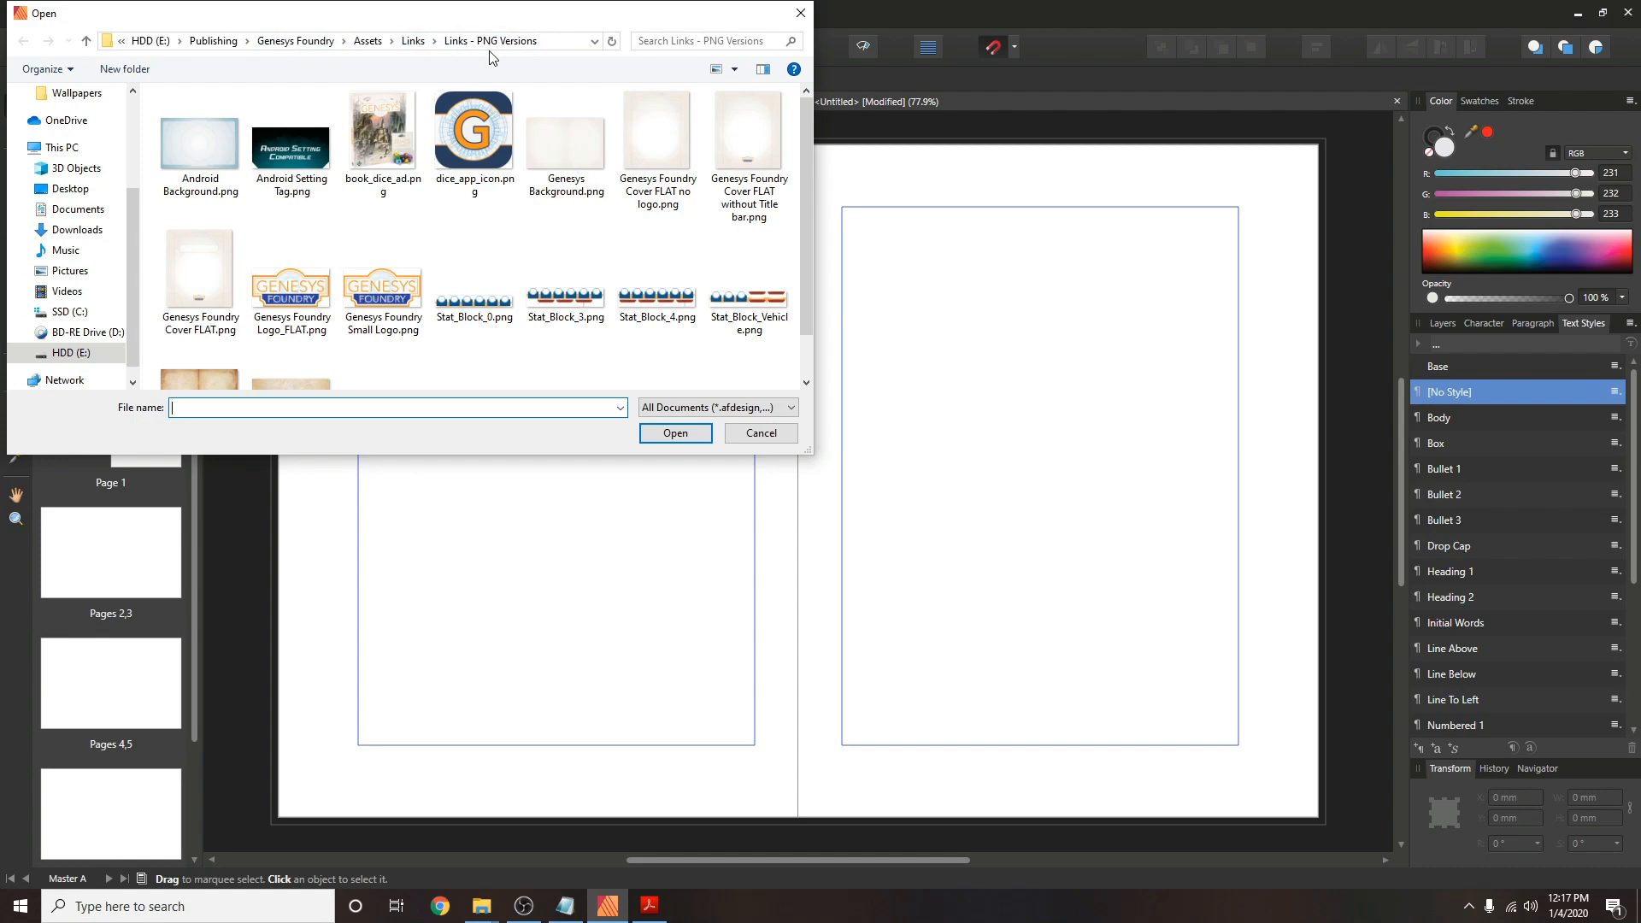
pyautogui.doubleClick(583, 152)
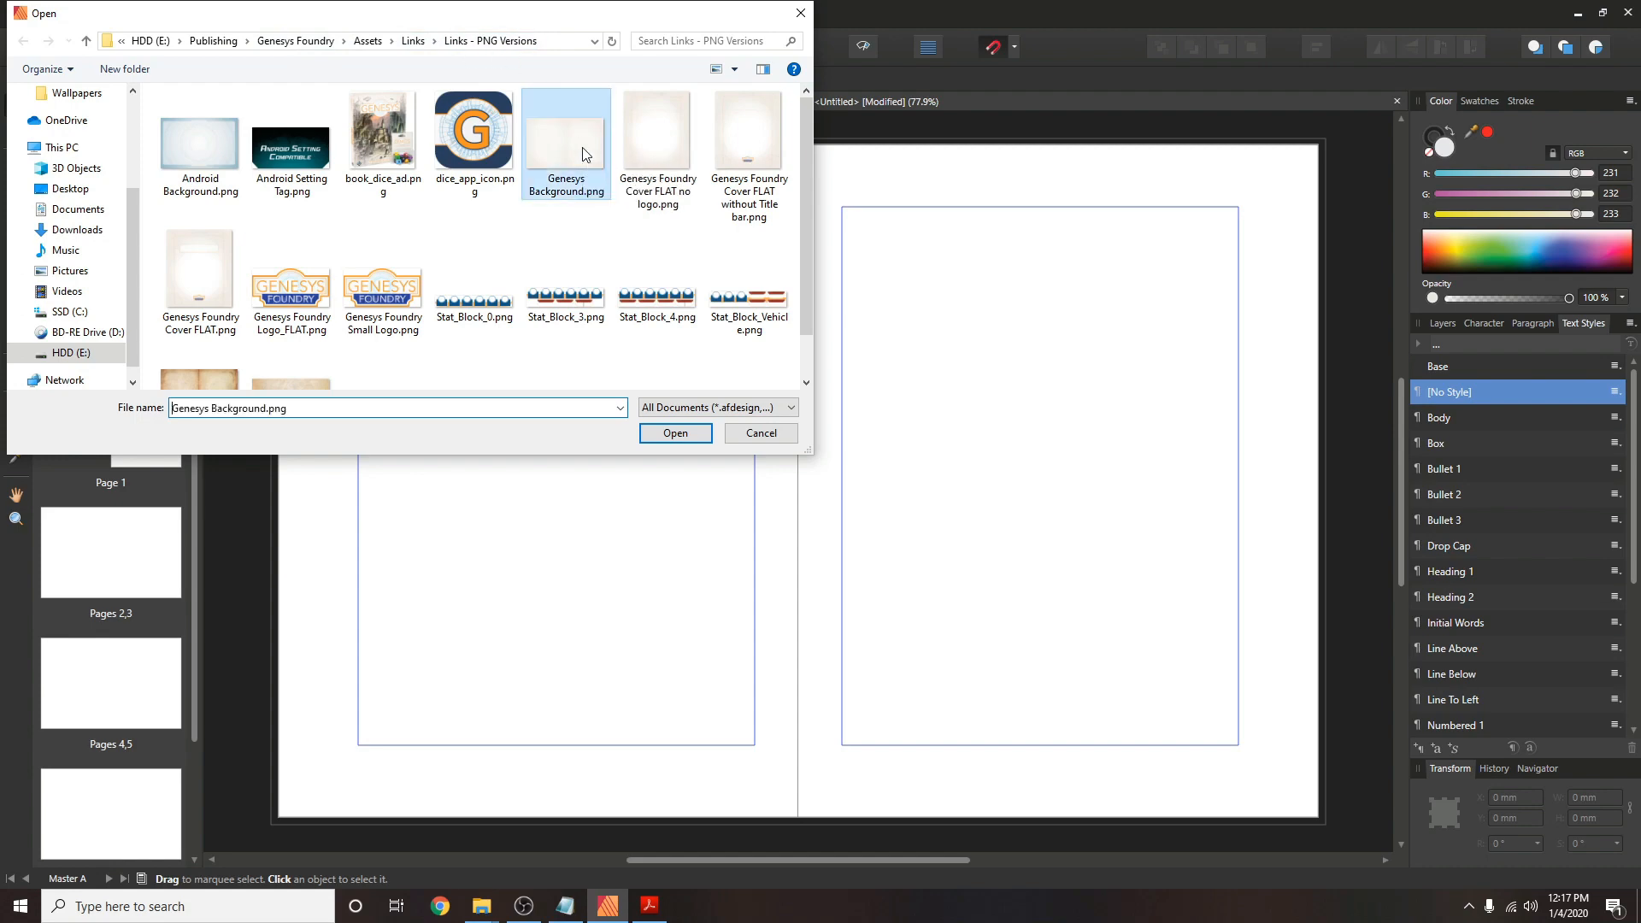
pyautogui.click(447, 328)
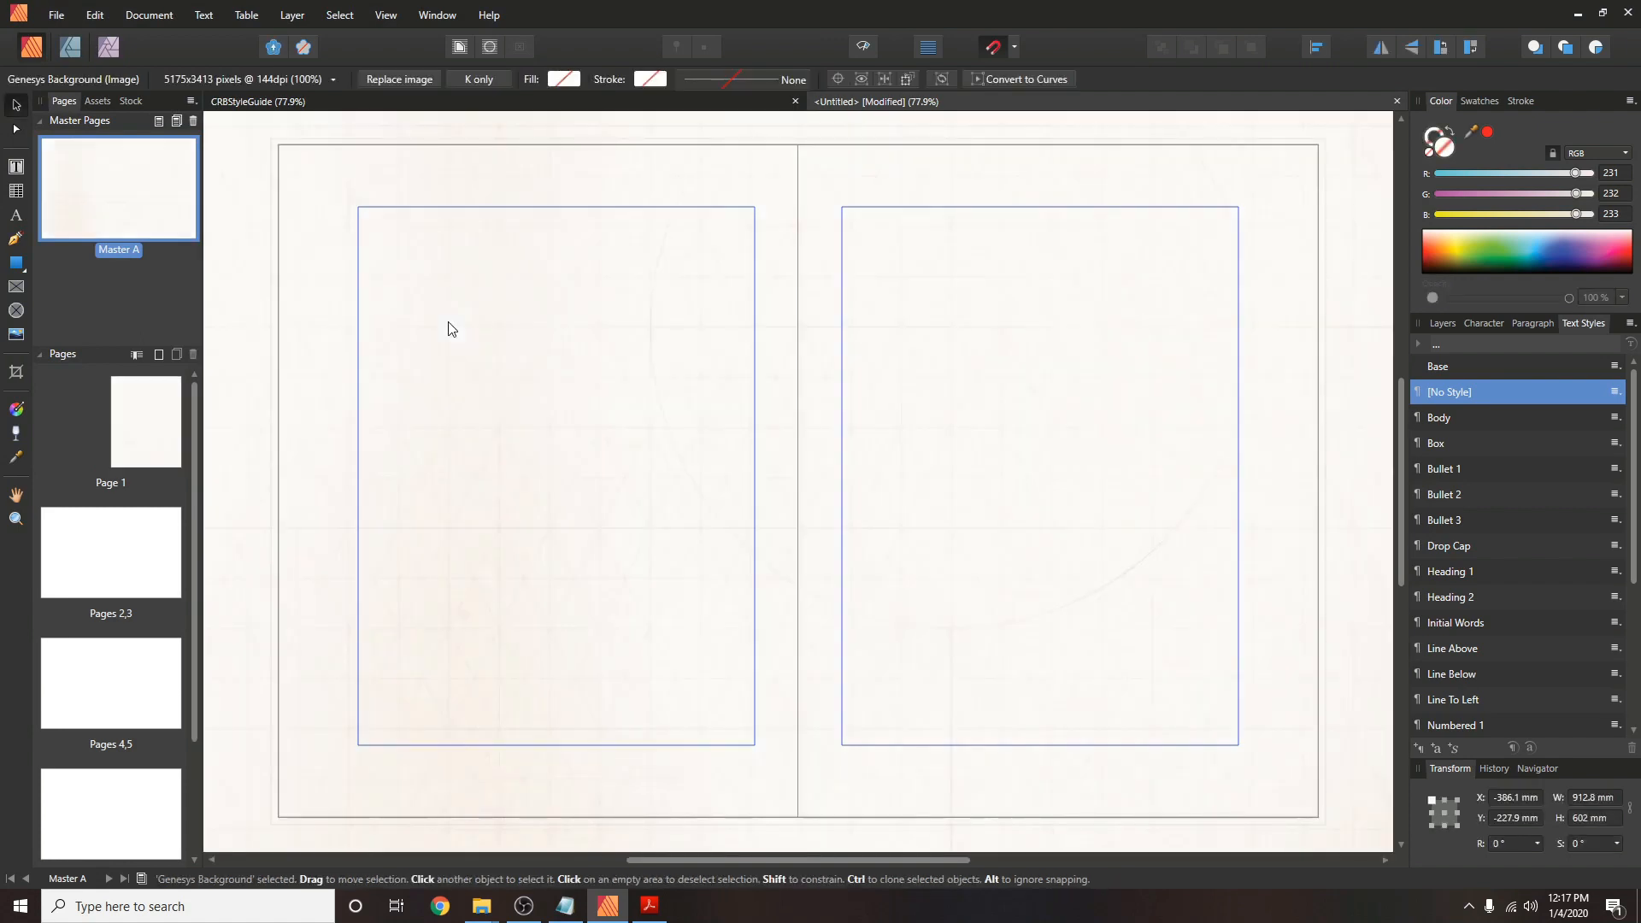
# Scale the background image on Master A down to about 433 × 286 mm and align its left edge with the bleed line.
pyautogui.hotkey('ctrl', '-')
pyautogui.hotkey('ctrl', '-')
pyautogui.hotkey('ctrl', '-')
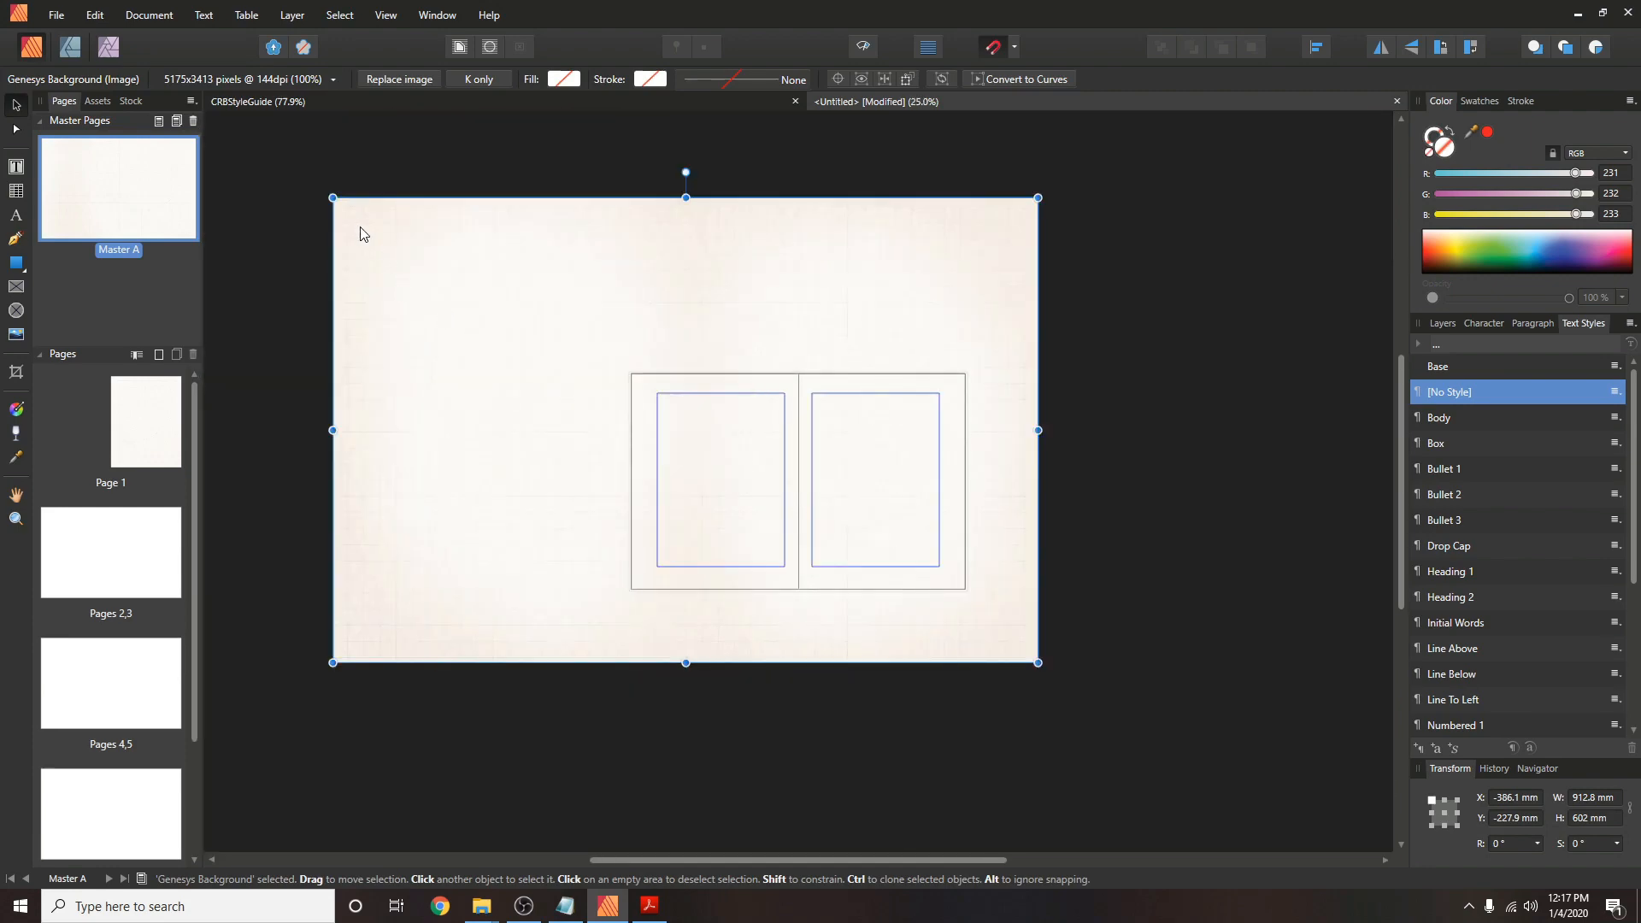
pyautogui.moveTo(334, 198); pyautogui.dragTo(634, 368)
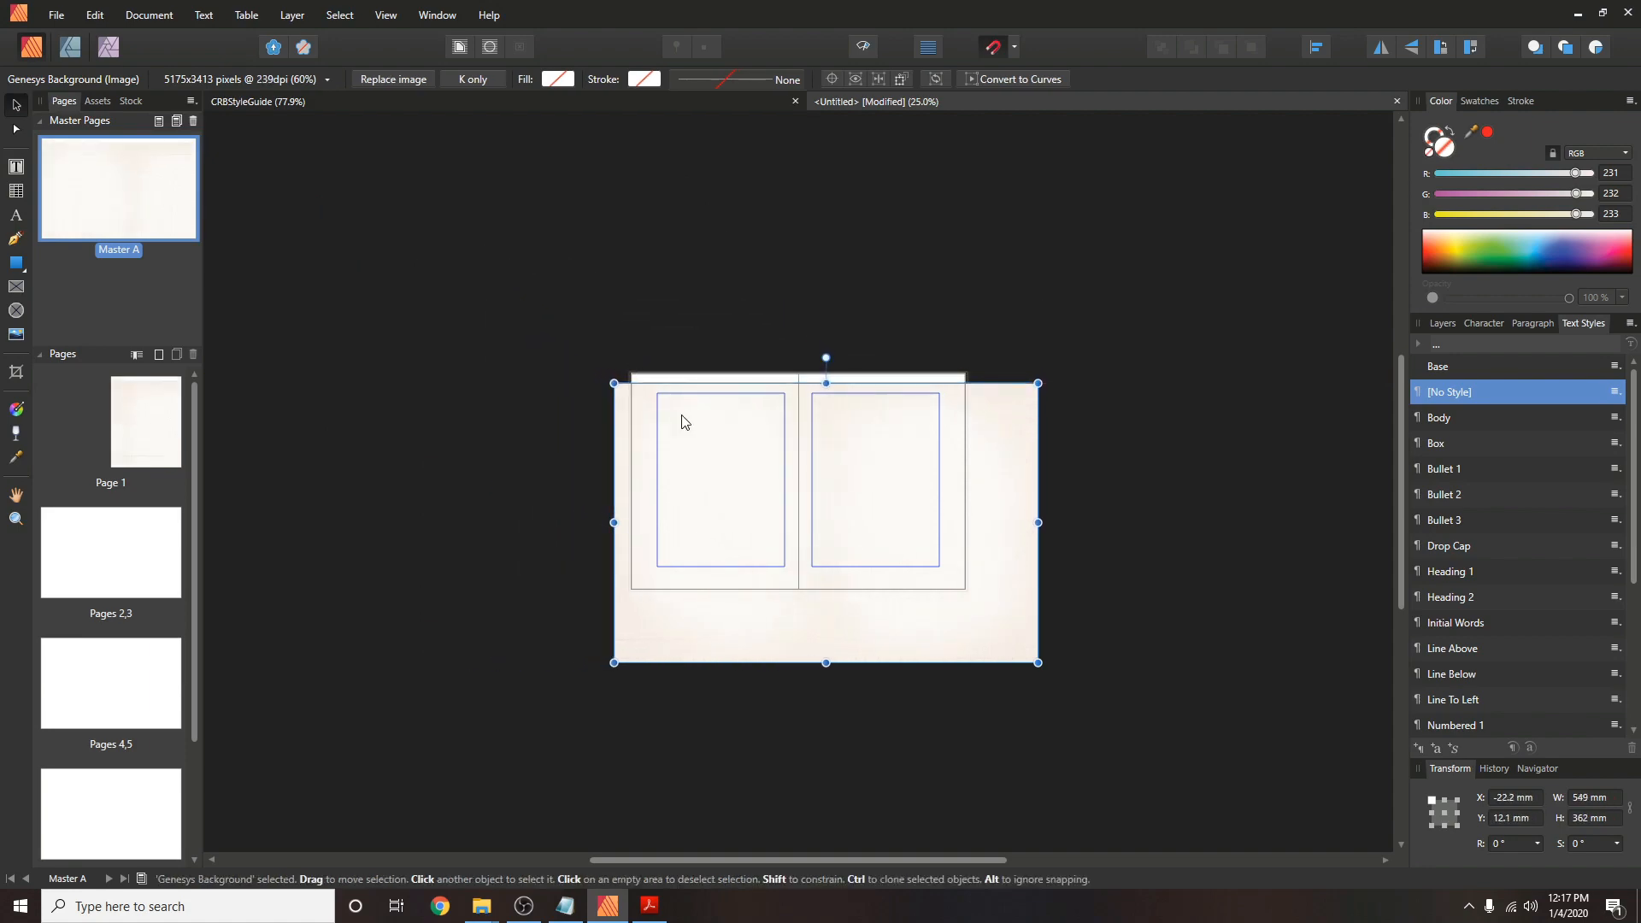
pyautogui.moveTo(1037, 660); pyautogui.dragTo(958, 583)
pyautogui.click(957, 581)
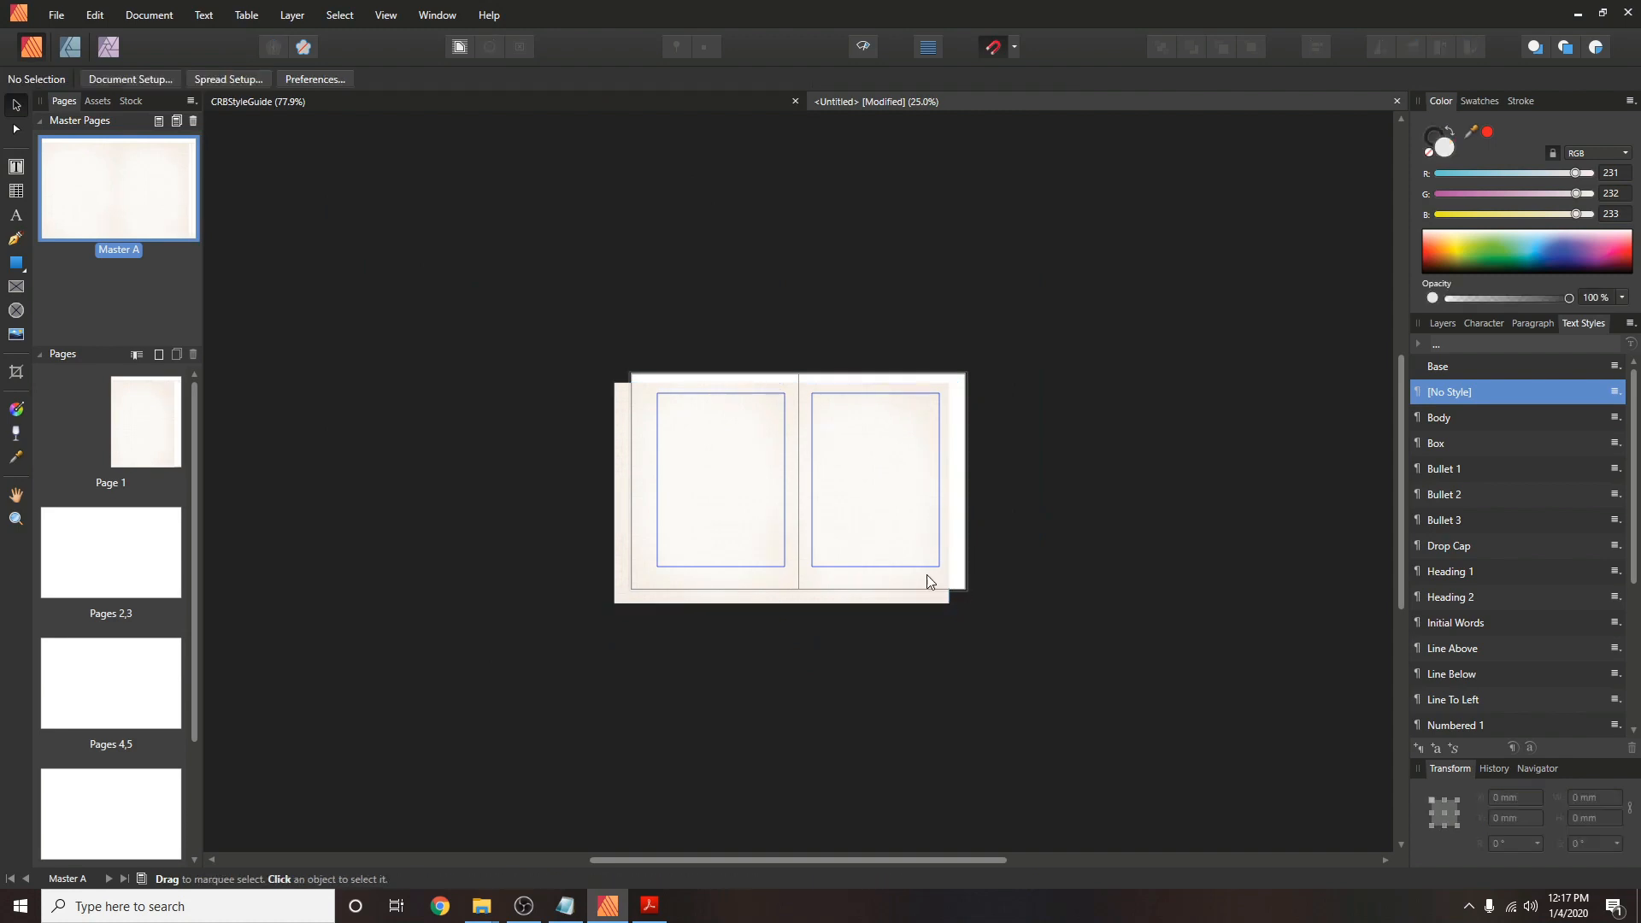
pyautogui.moveTo(787, 598); pyautogui.dragTo(800, 600)
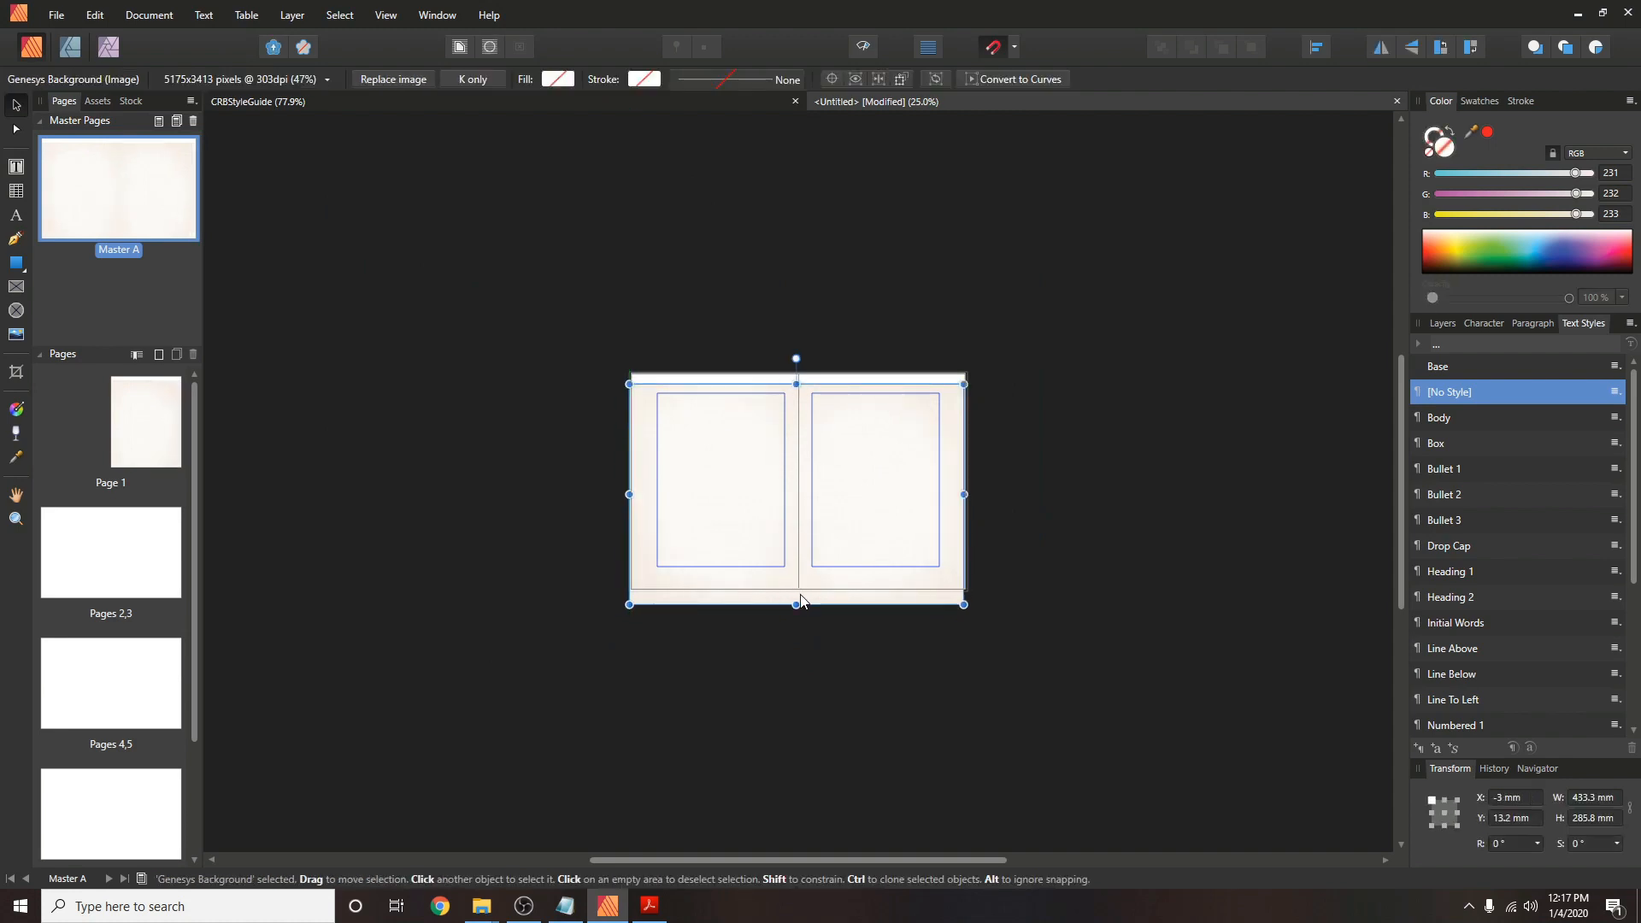
# Align the background image with the spread's upper-left bleed corner and enlarge it to about 438 × 289 mm to cover the bleed.
pyautogui.hotkey('ctrl', '+')
pyautogui.hotkey('ctrl', '+')
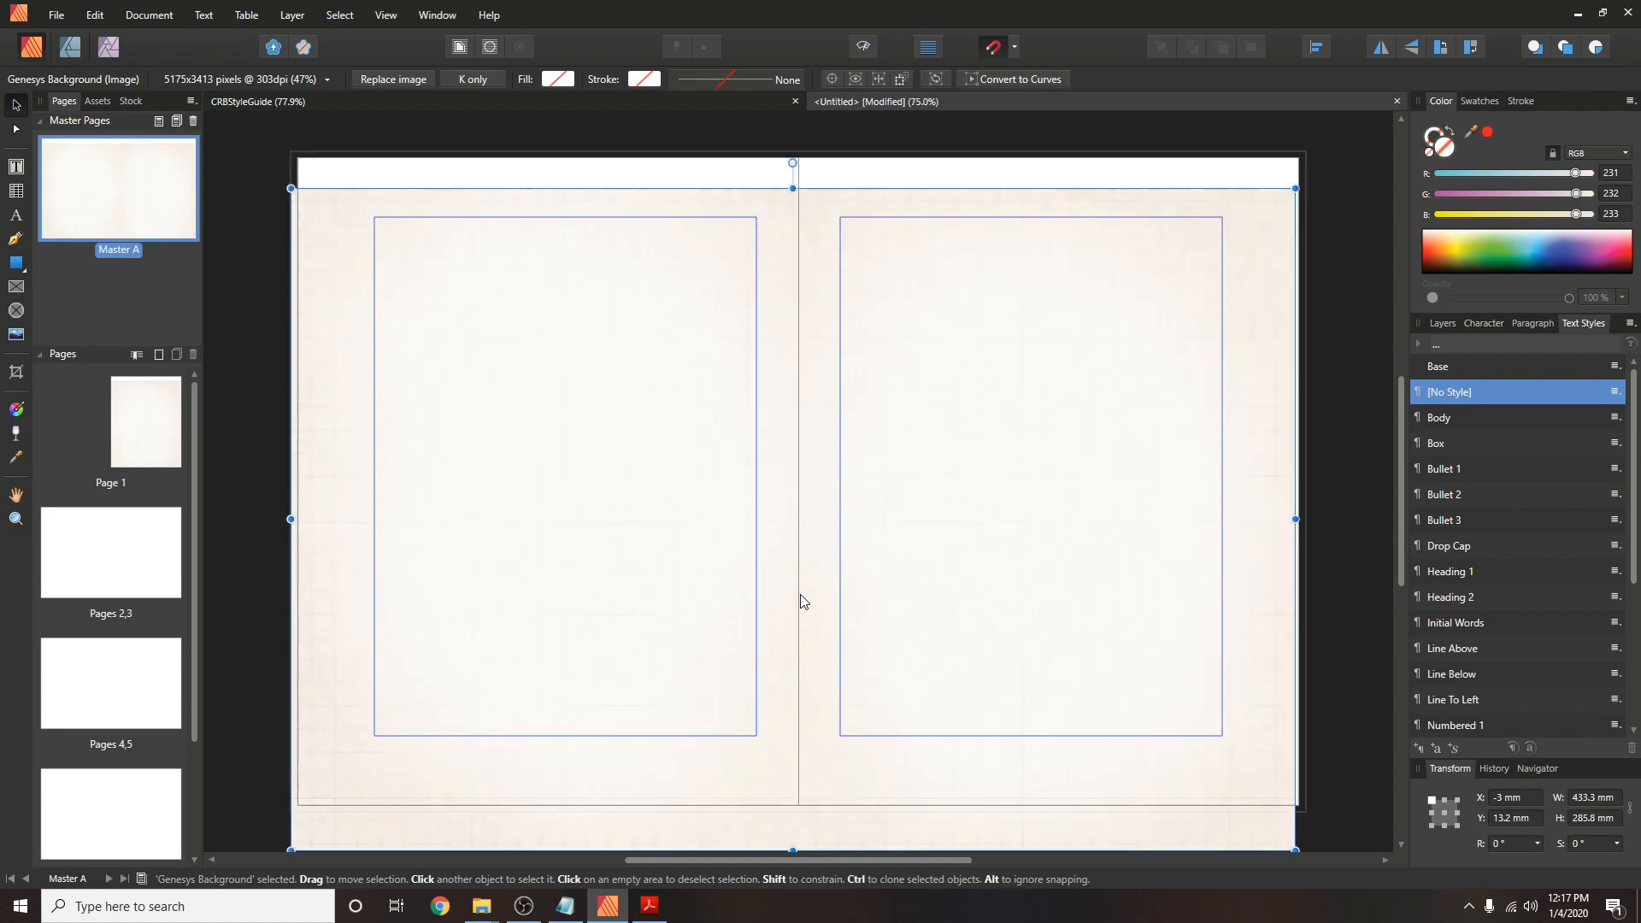
pyautogui.moveTo(780, 622); pyautogui.dragTo(785, 586)
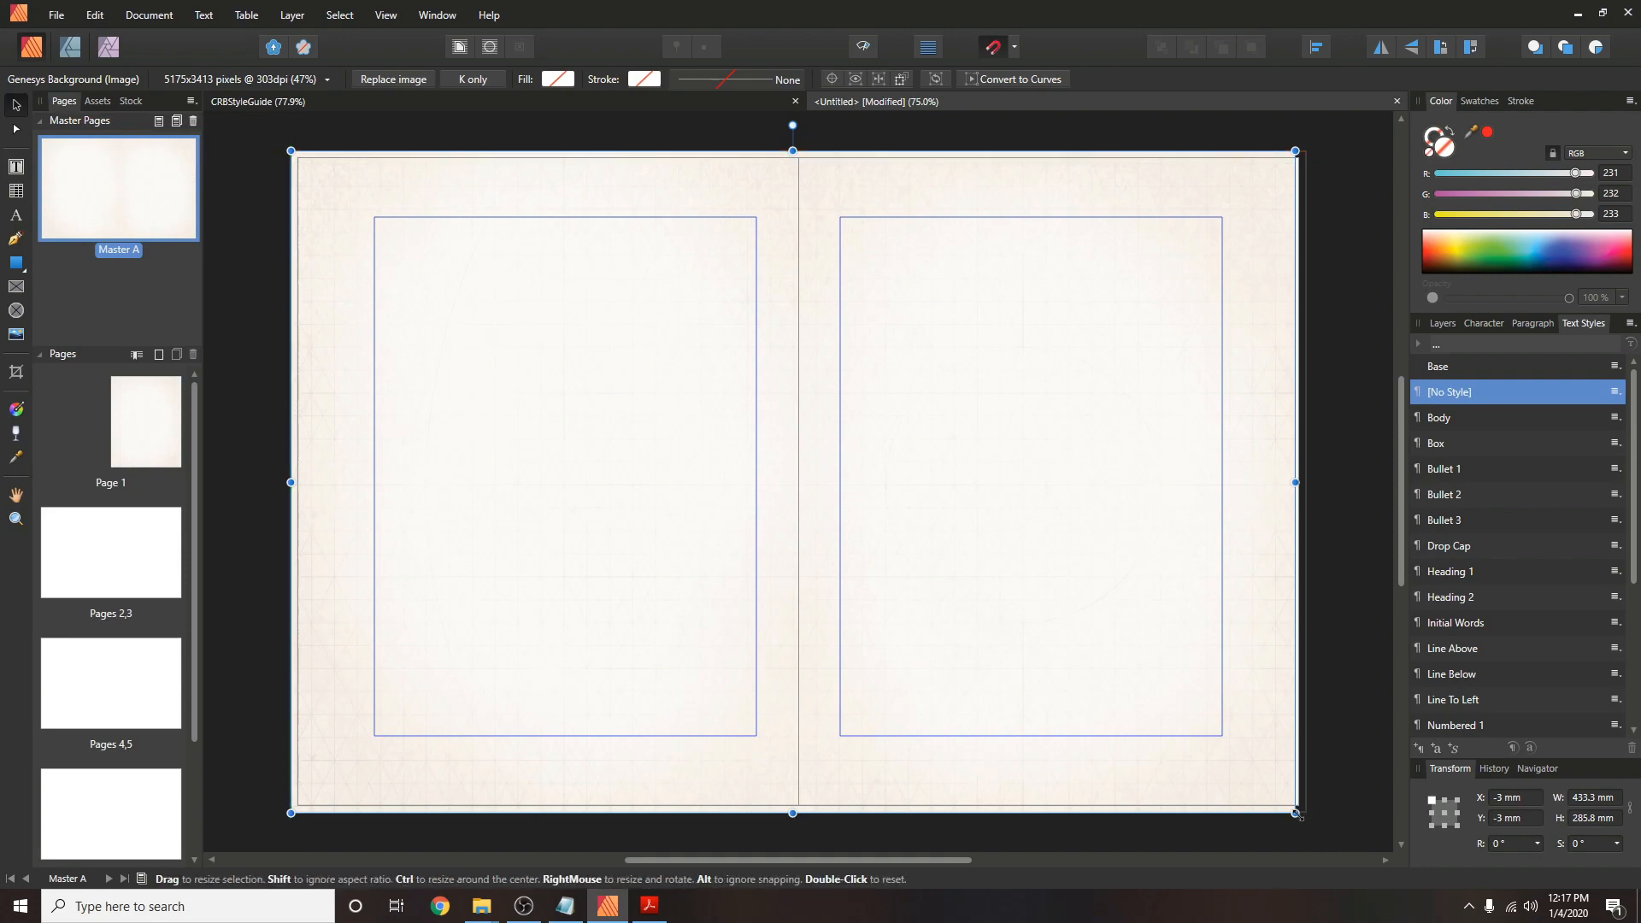
pyautogui.moveTo(1299, 815); pyautogui.dragTo(1308, 820)
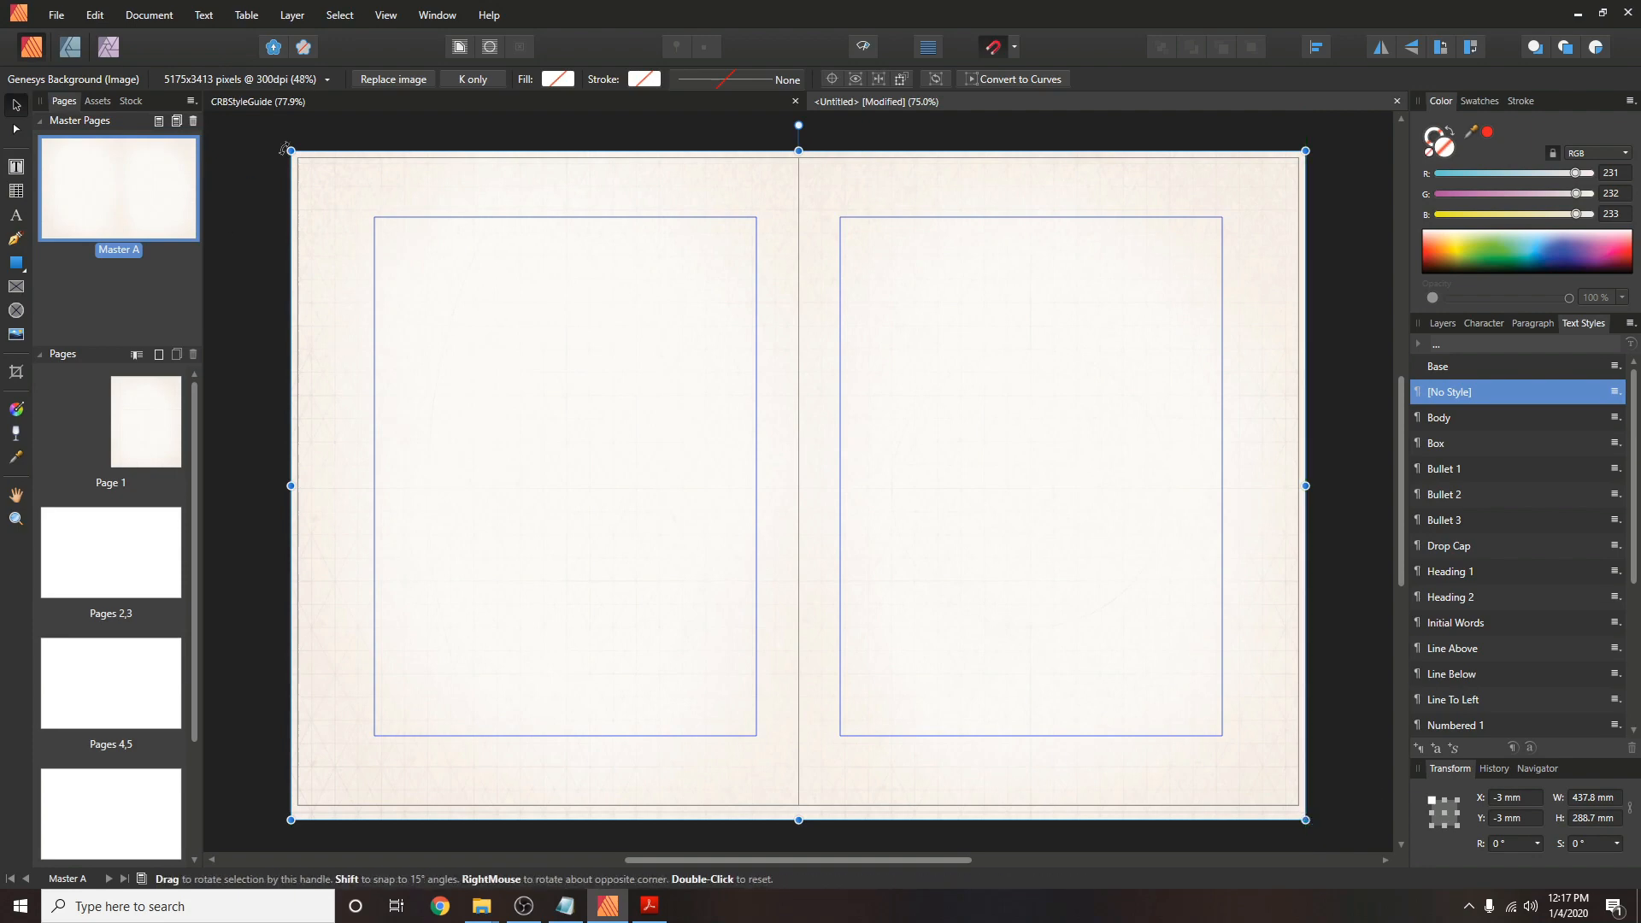
pyautogui.moveTo(291, 150); pyautogui.dragTo(290, 150)
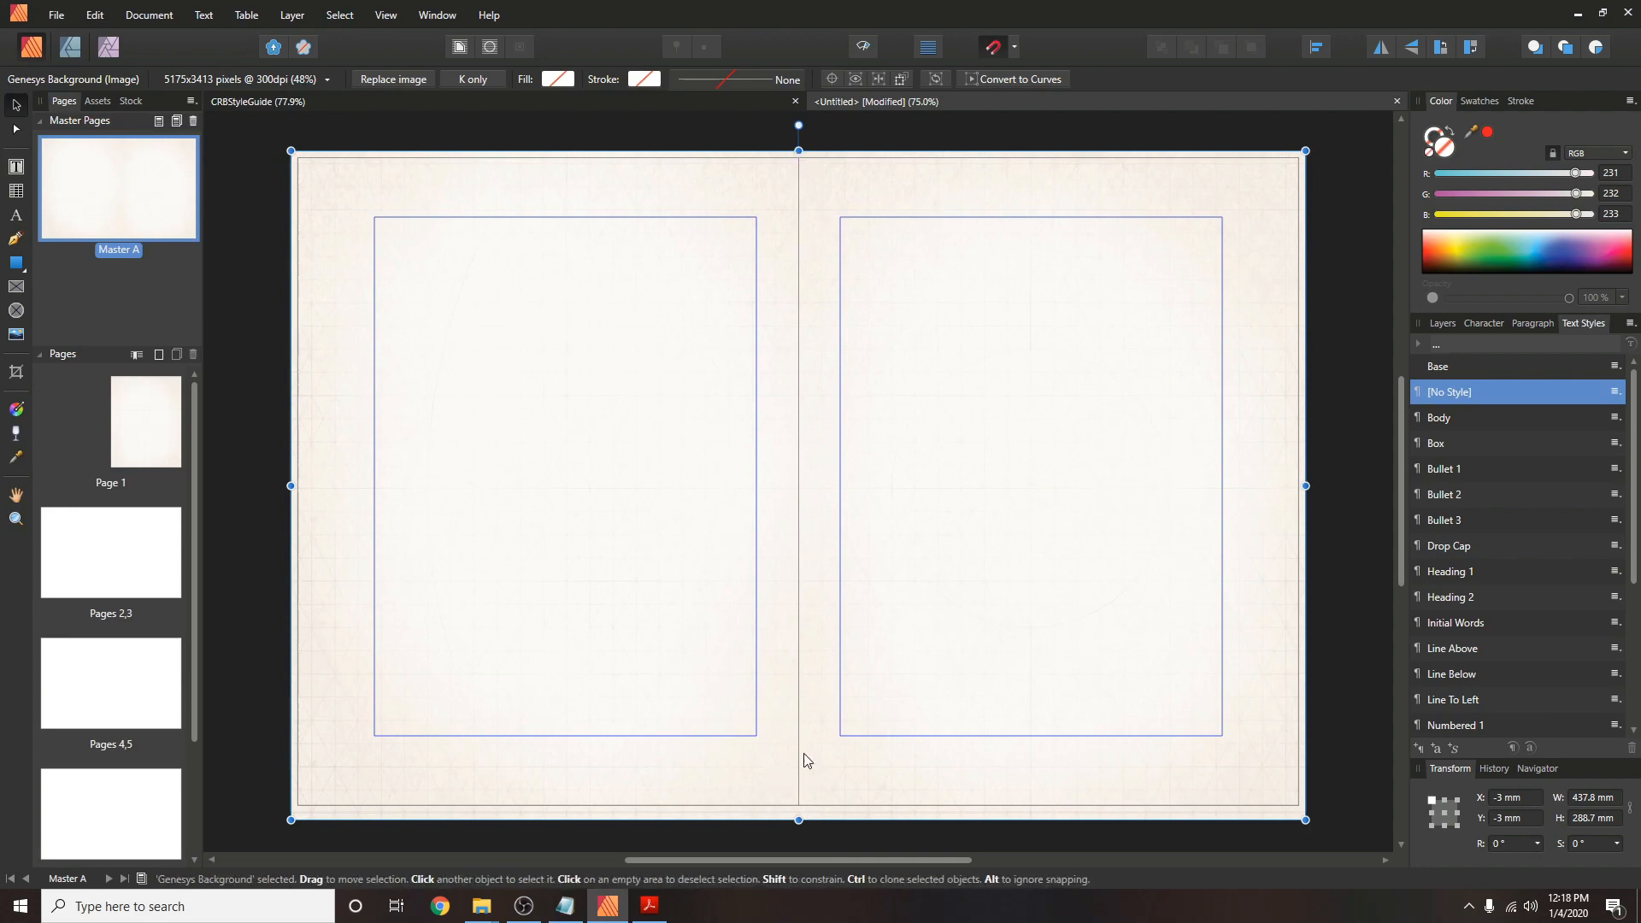
pyautogui.moveTo(787, 768); pyautogui.dragTo(792, 766)
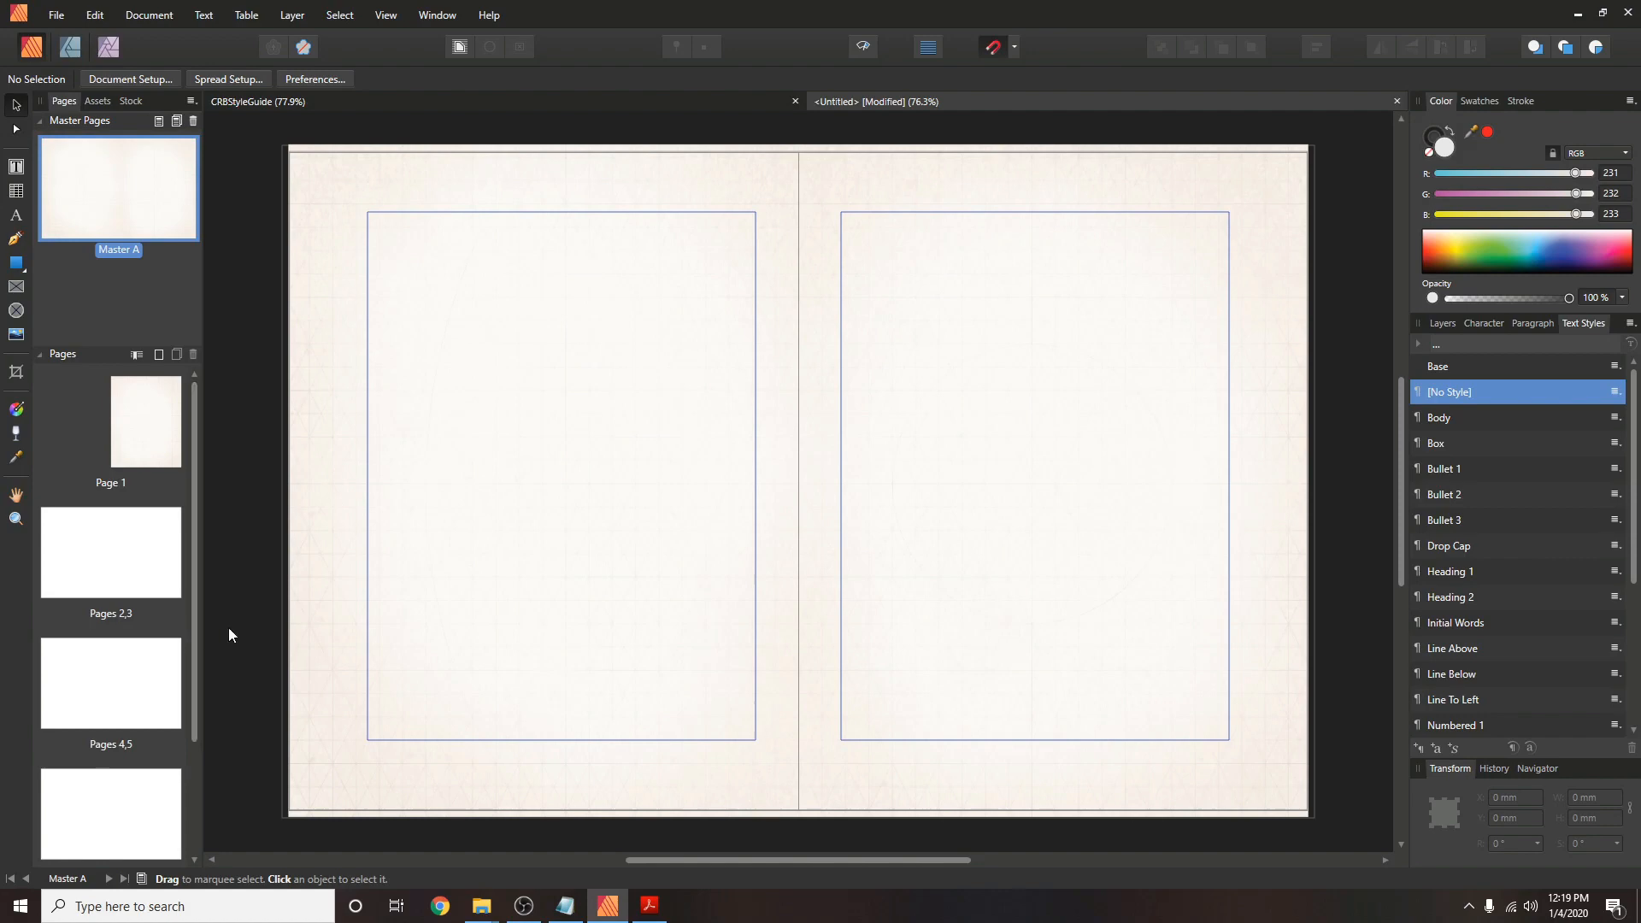
# Apply Master A to all pages and look through the spreads up to page 8.
pyautogui.click(101, 561)
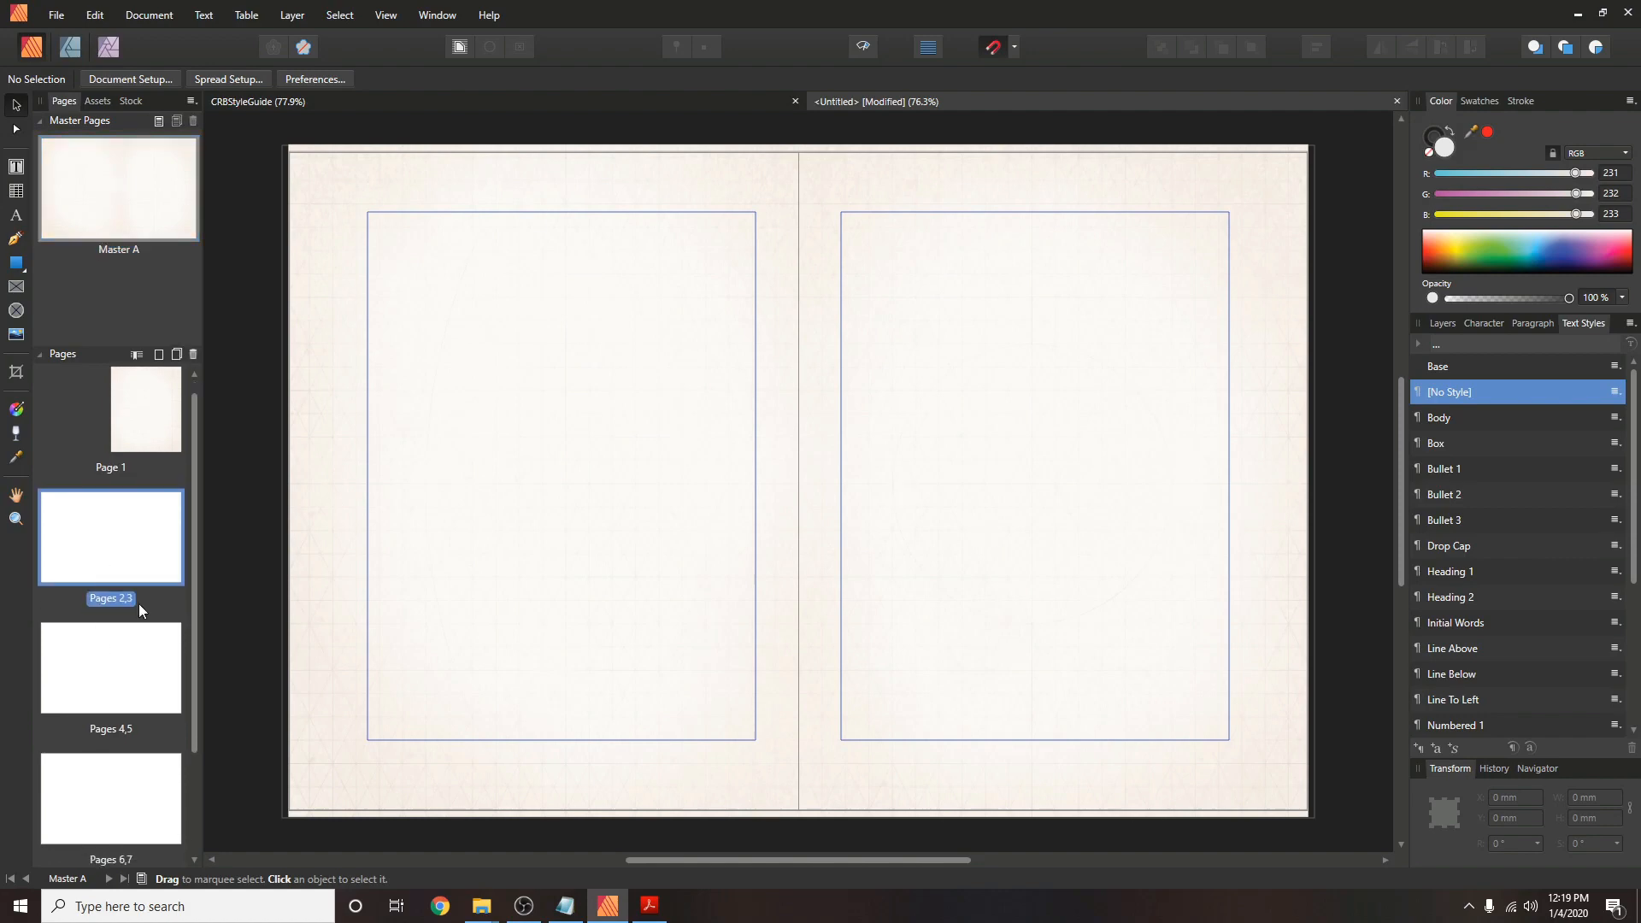
pyautogui.rightClick(130, 547)
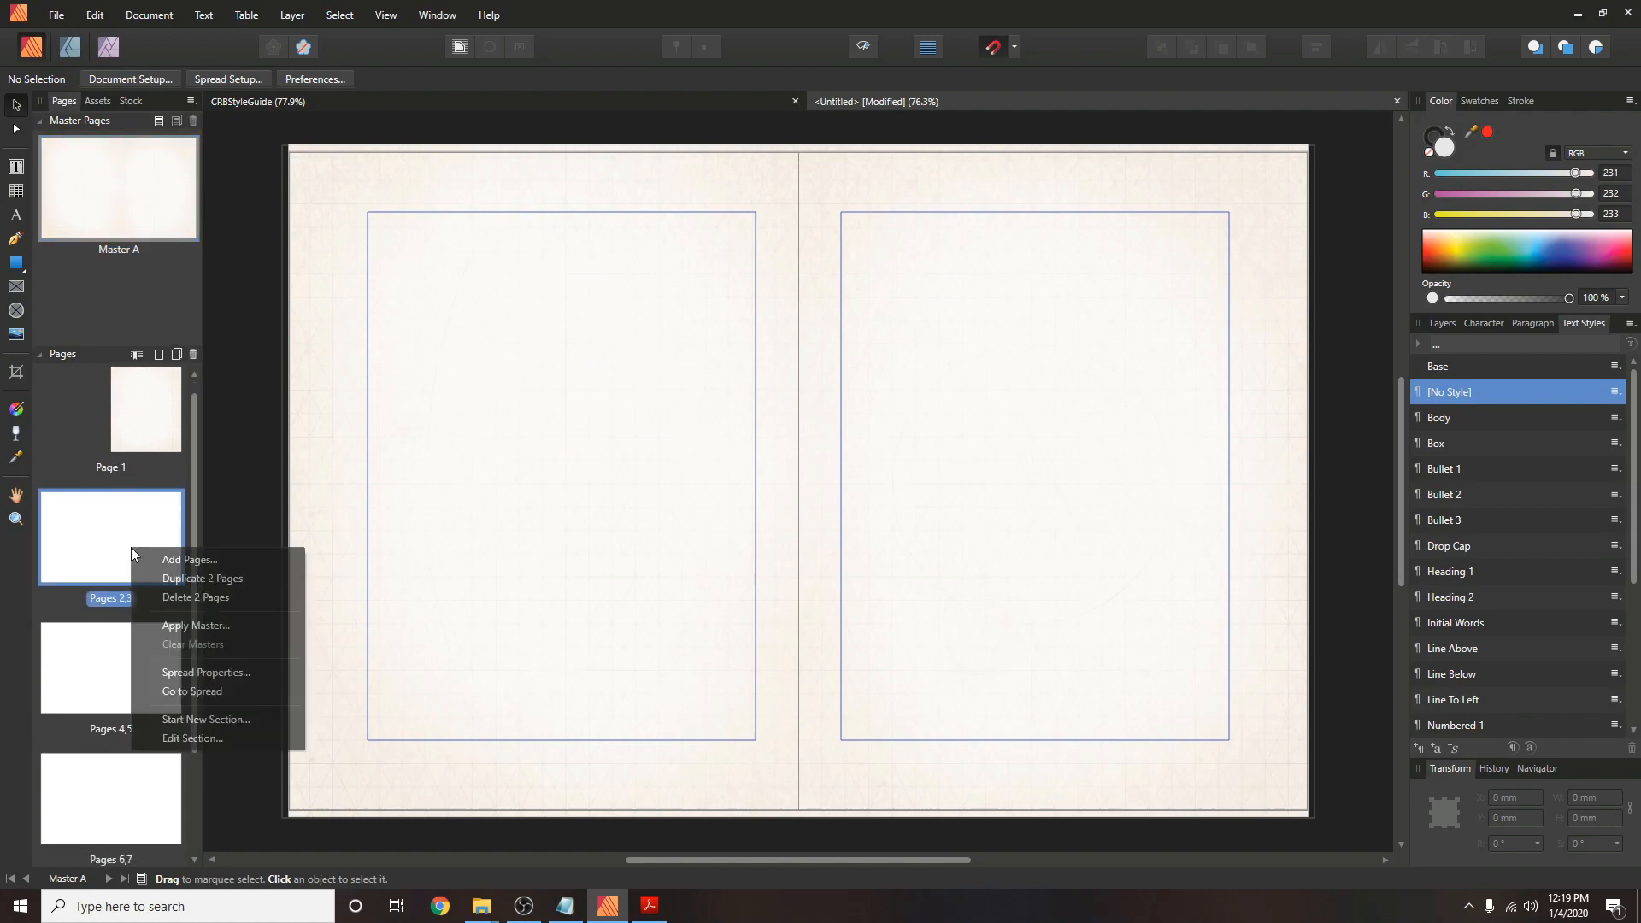
pyautogui.click(194, 626)
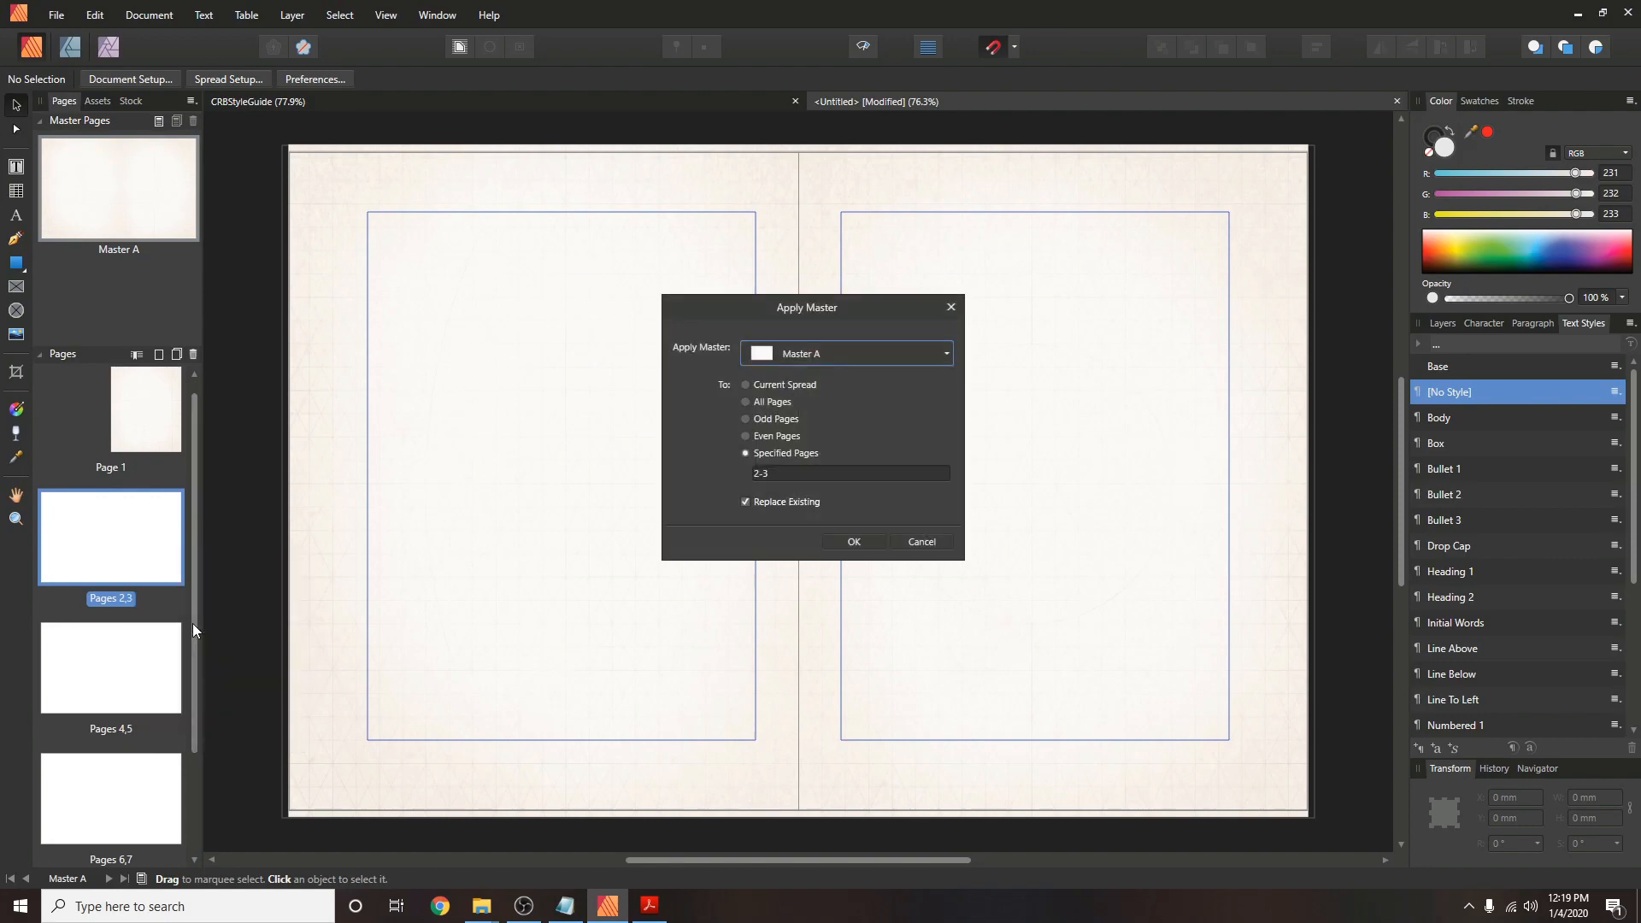
pyautogui.click(745, 401)
pyautogui.click(858, 541)
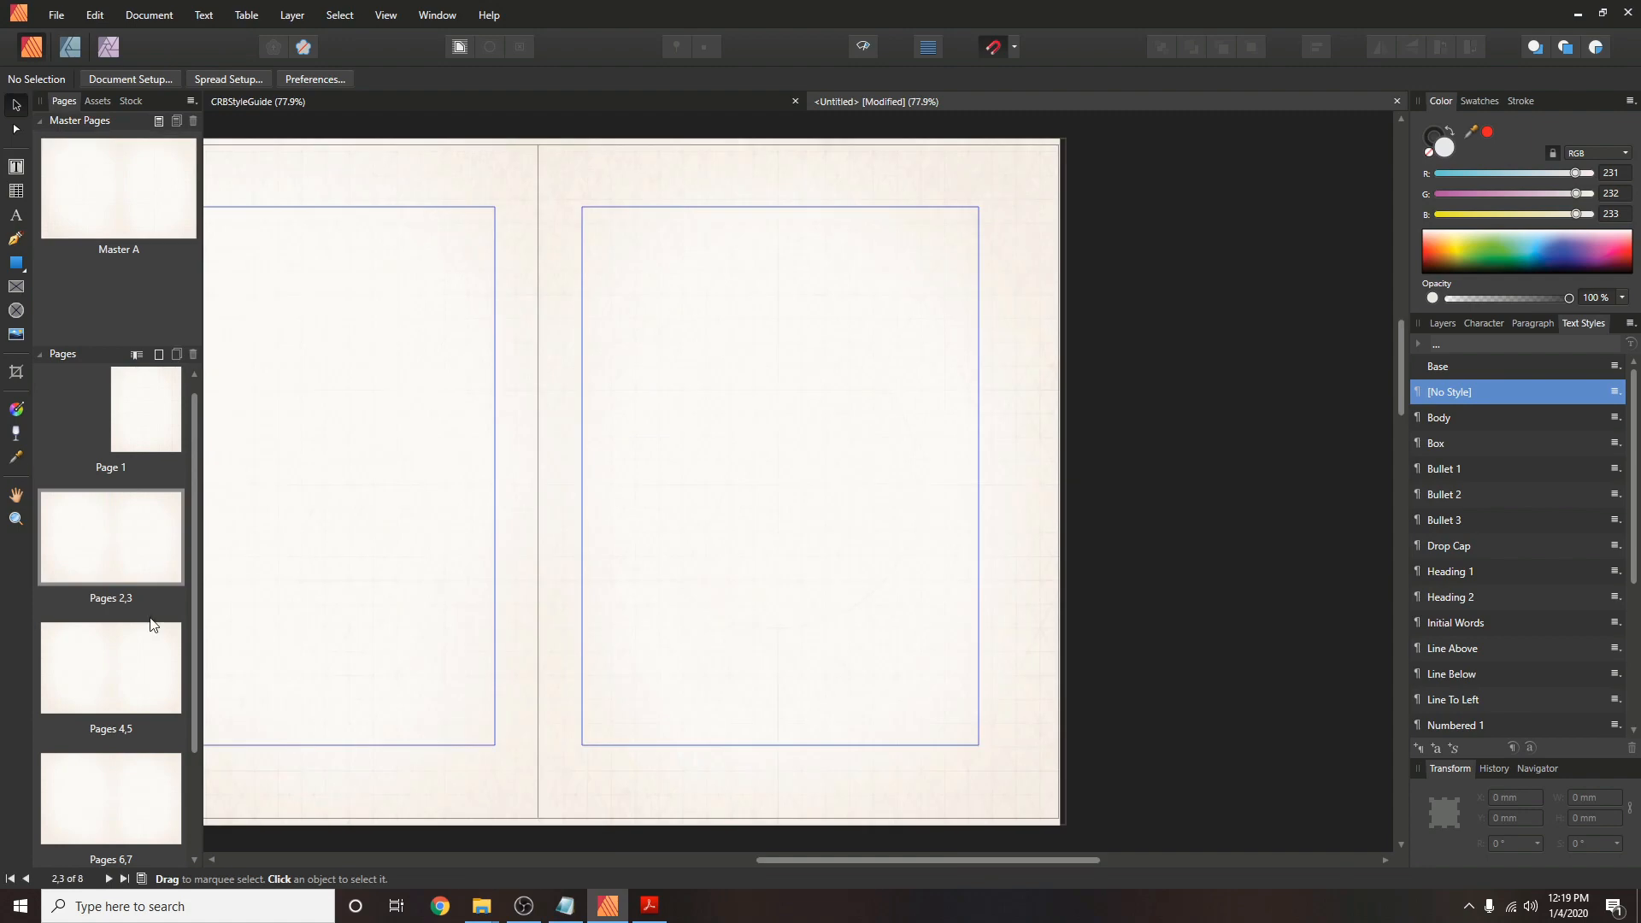
pyautogui.click(139, 675)
pyautogui.click(139, 790)
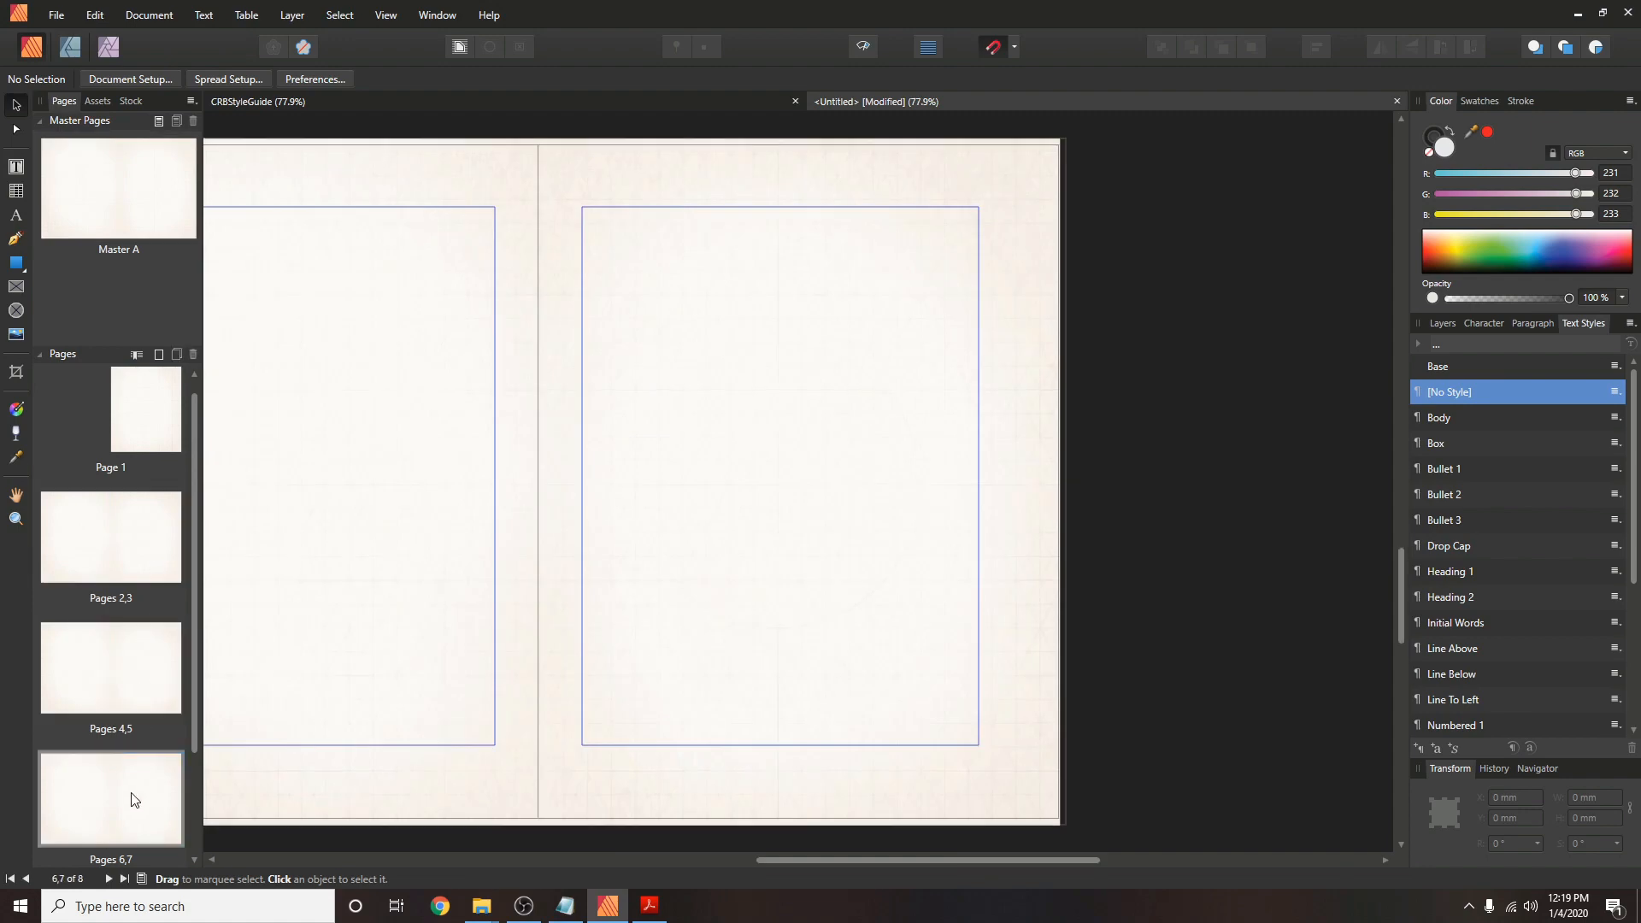
pyautogui.scroll(-2, 128, 784)
pyautogui.click(75, 847)
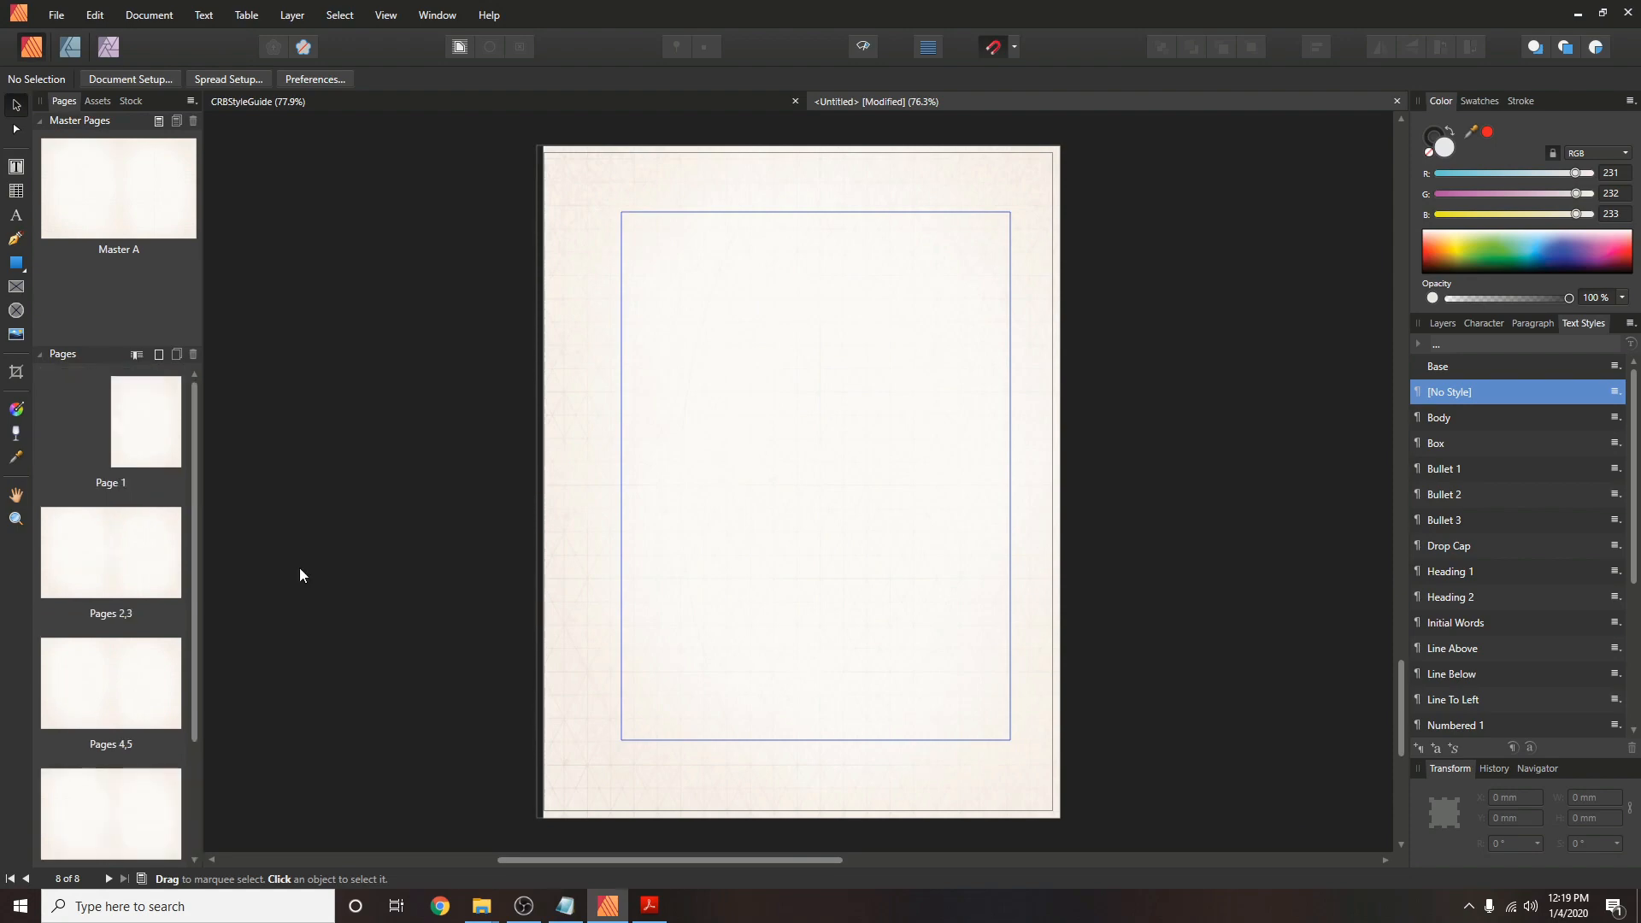
# Clear the master from page 1.
pyautogui.click(133, 434)
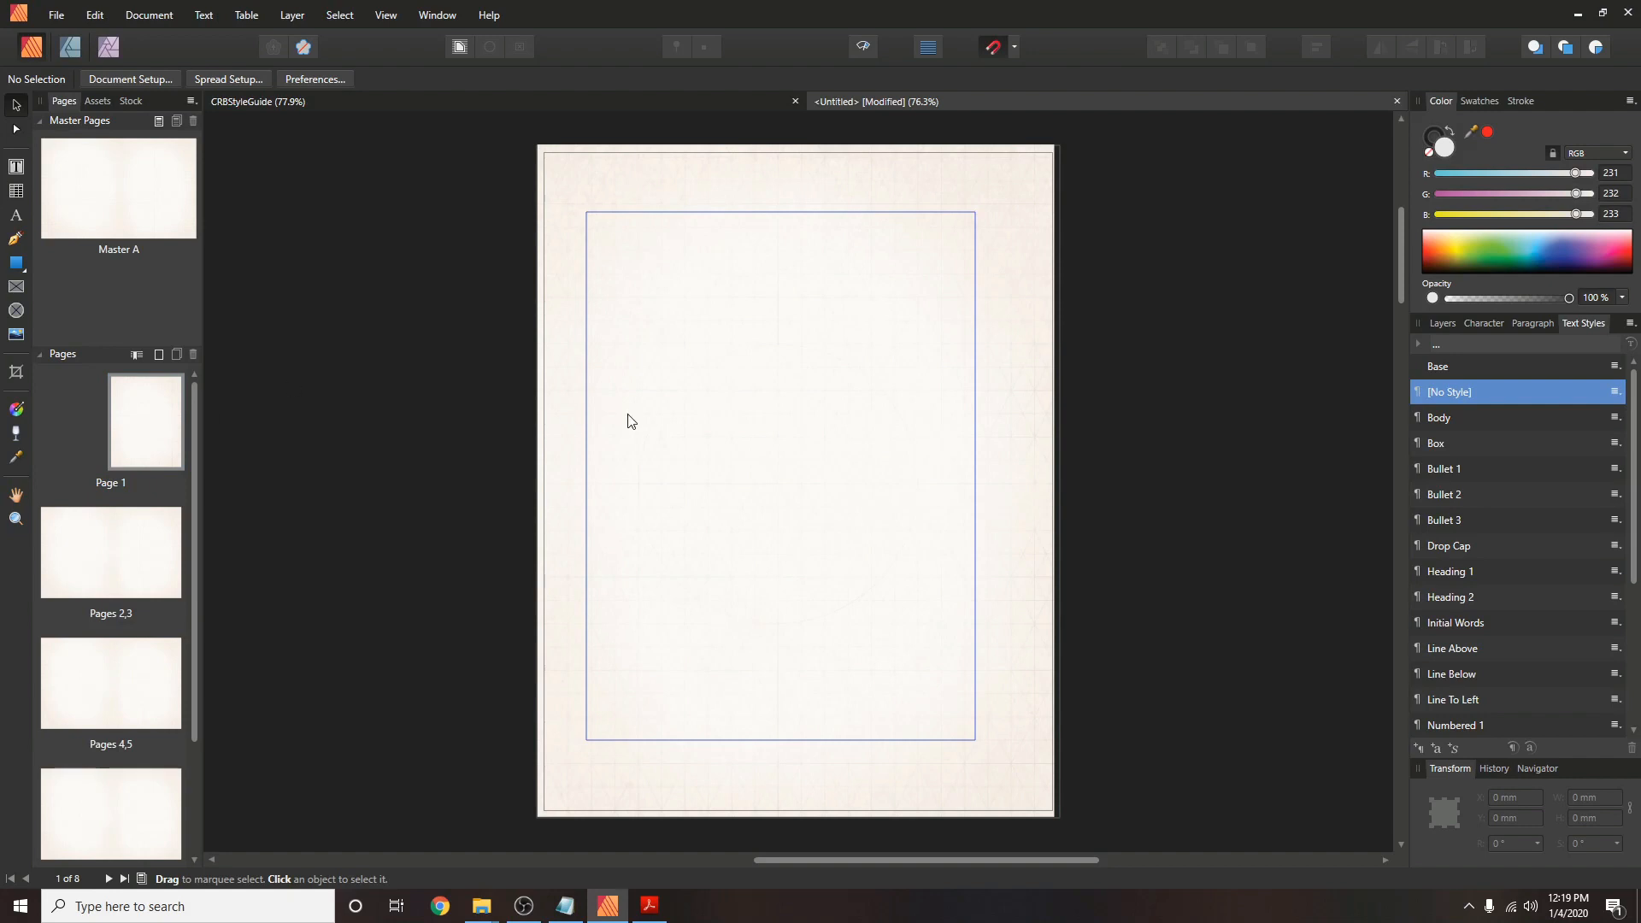
pyautogui.rightClick(152, 424)
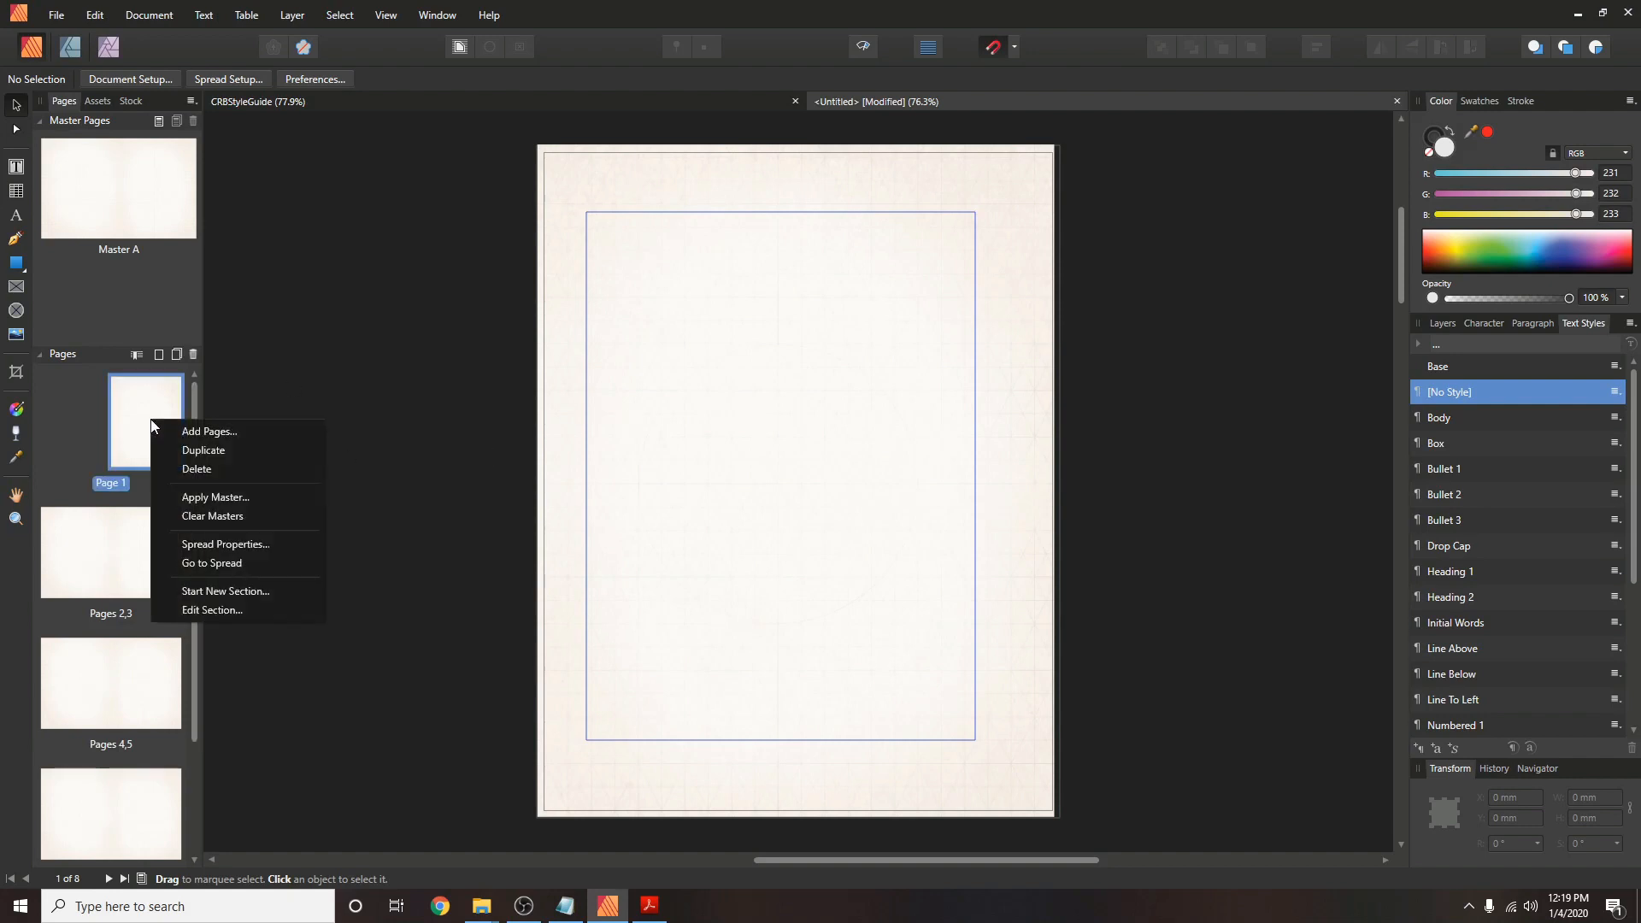
pyautogui.click(197, 516)
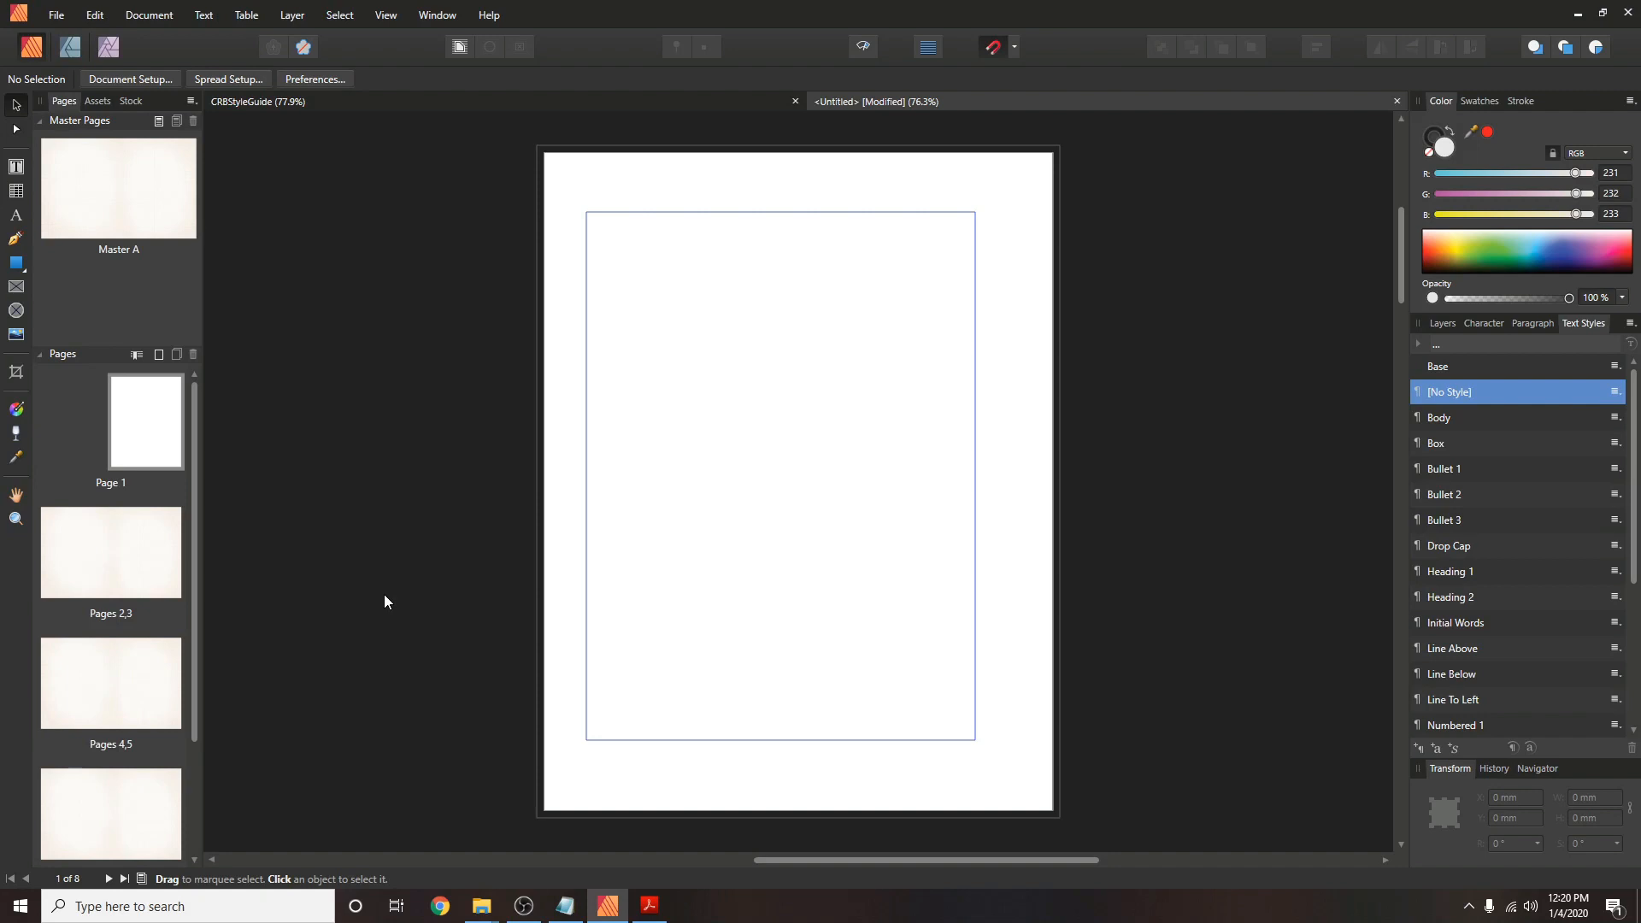
# Turn off the margins for page 1's spread in the spread setup.
pyautogui.click(135, 436)
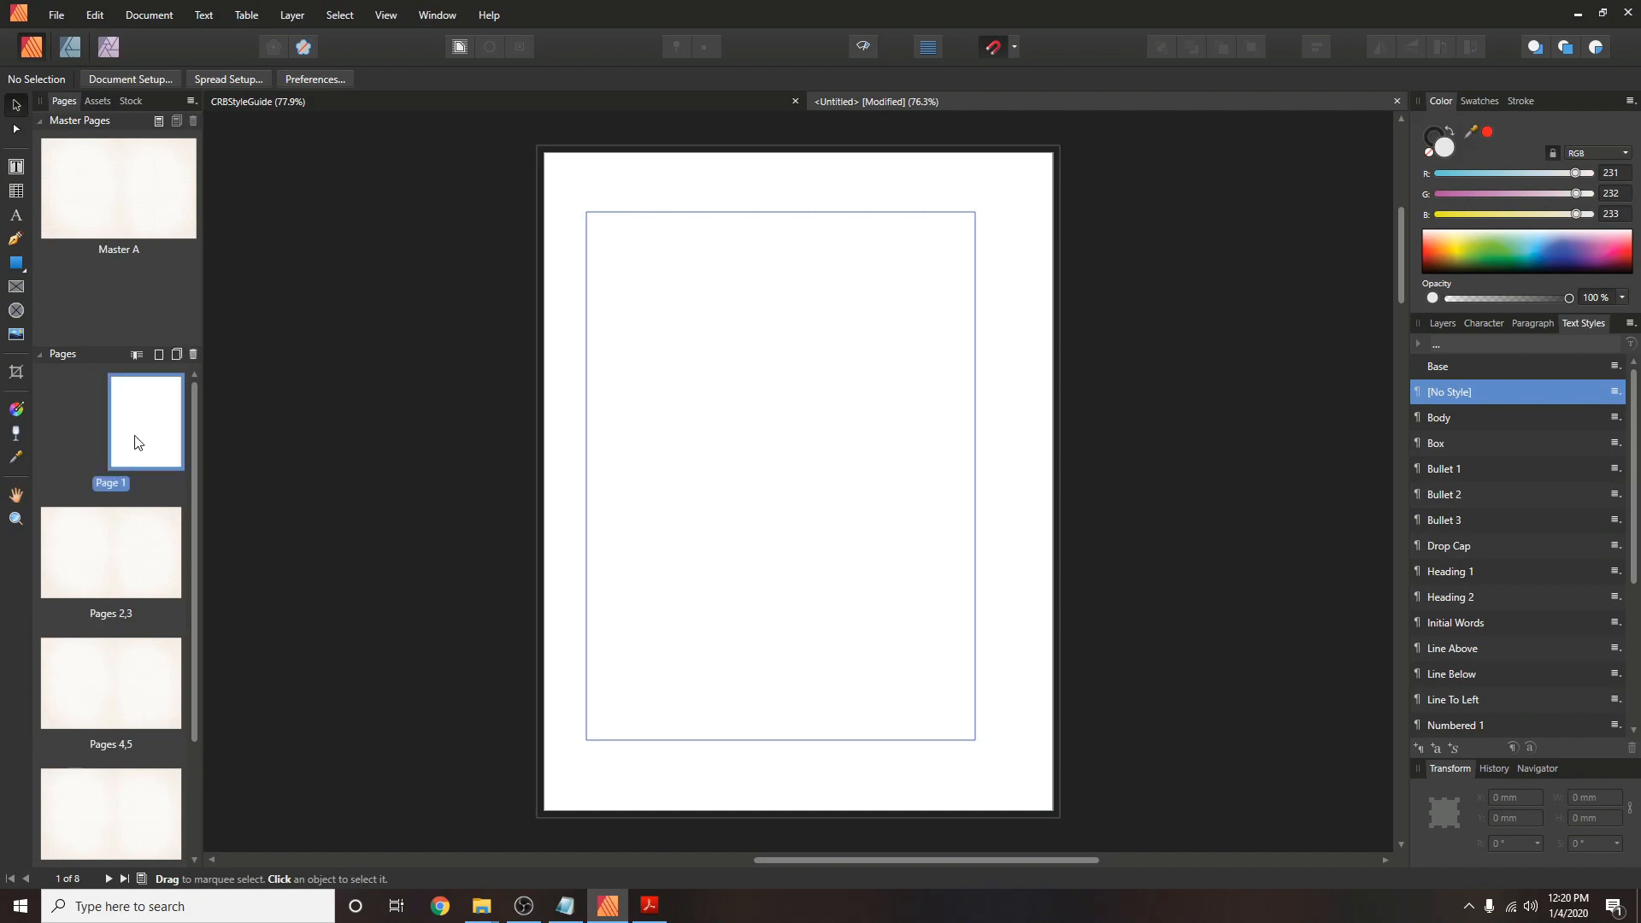
pyautogui.click(225, 79)
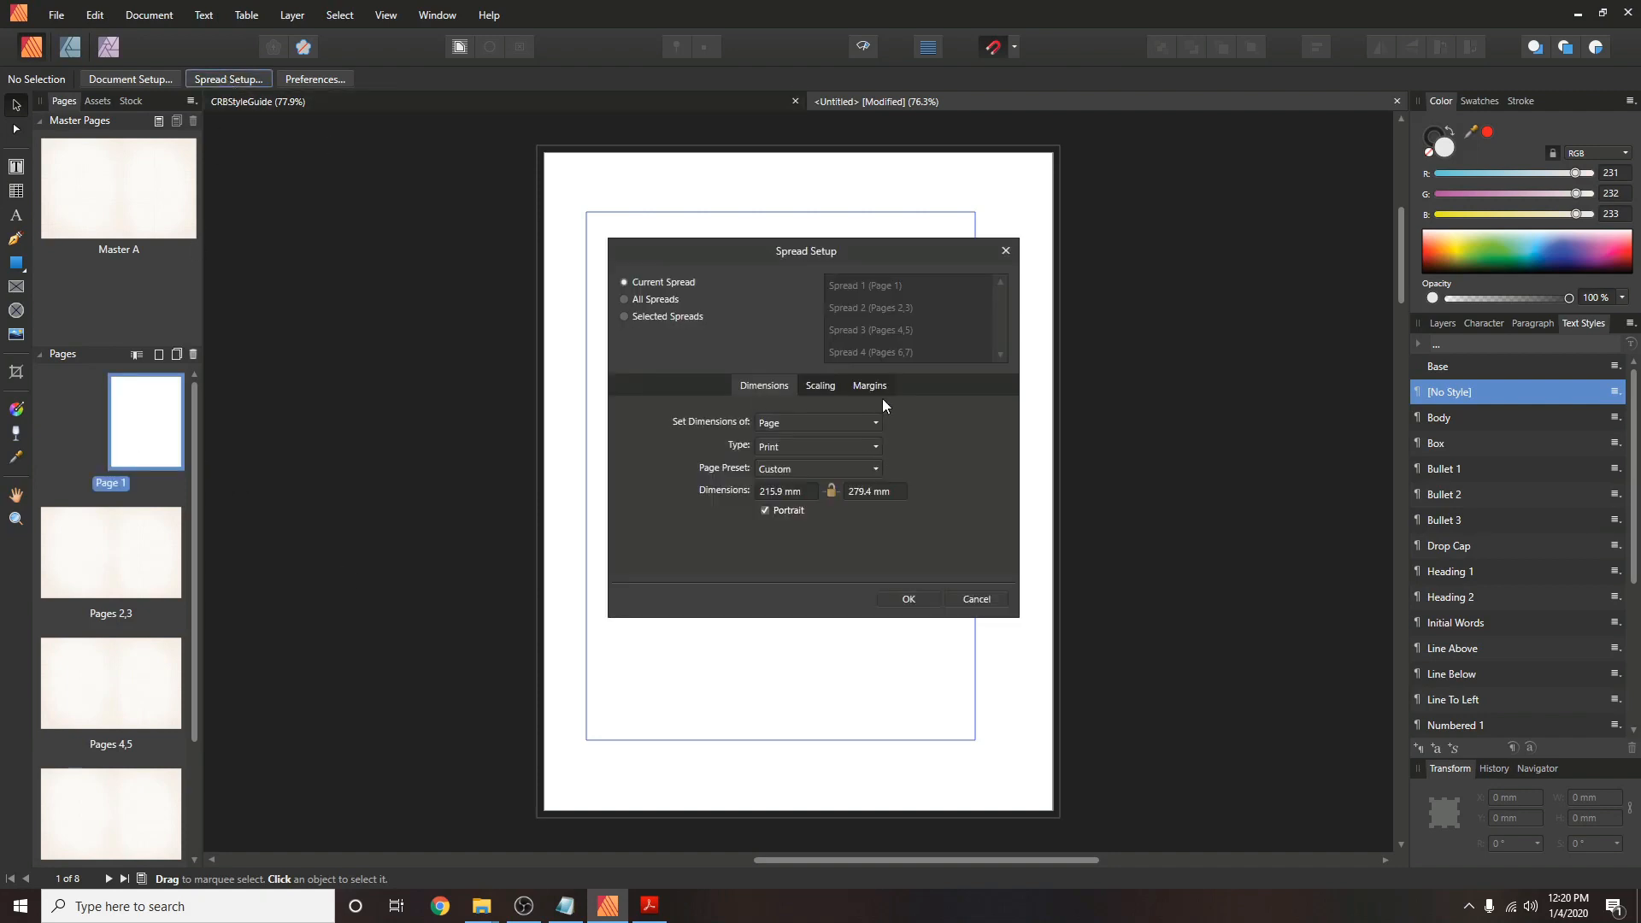
pyautogui.click(870, 386)
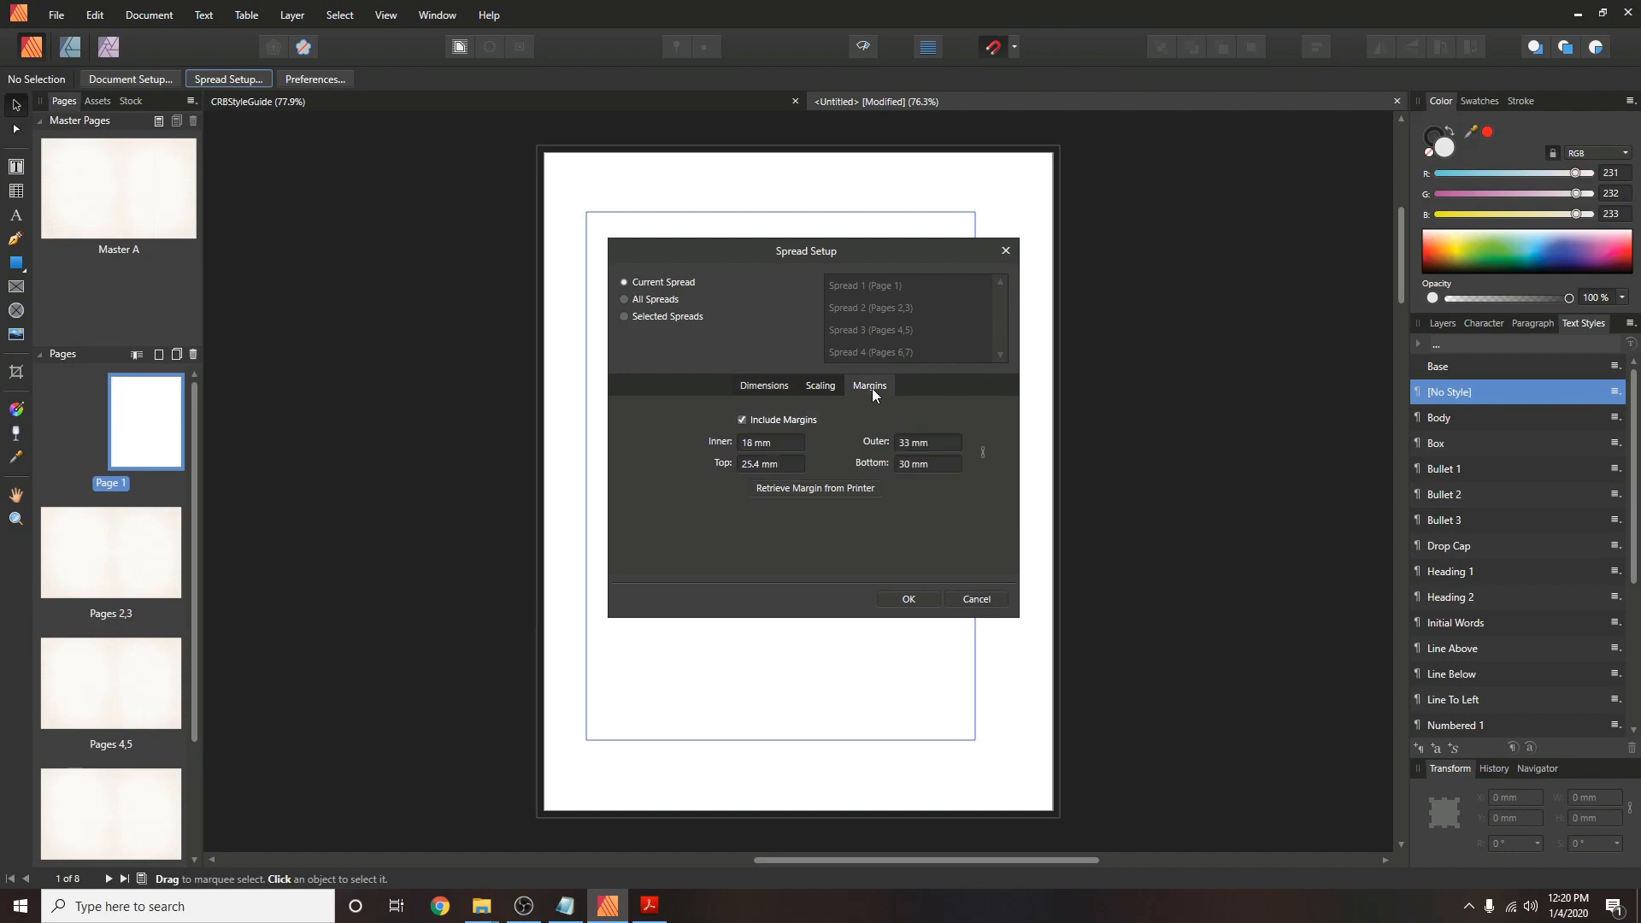
pyautogui.click(740, 419)
pyautogui.click(907, 599)
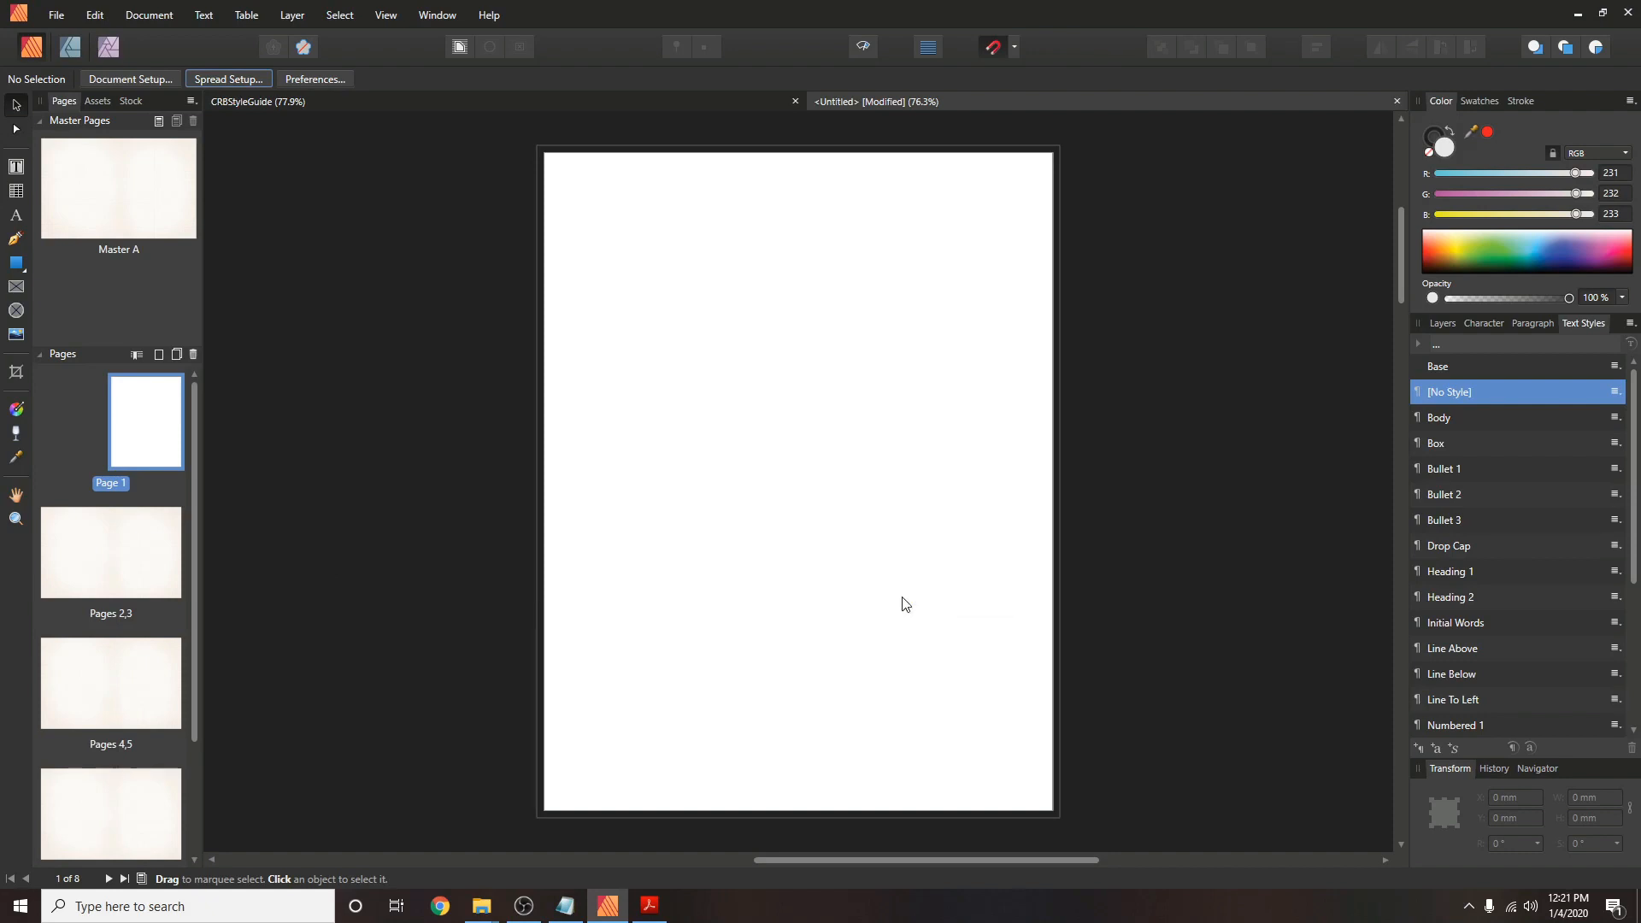
pyautogui.click(332, 488)
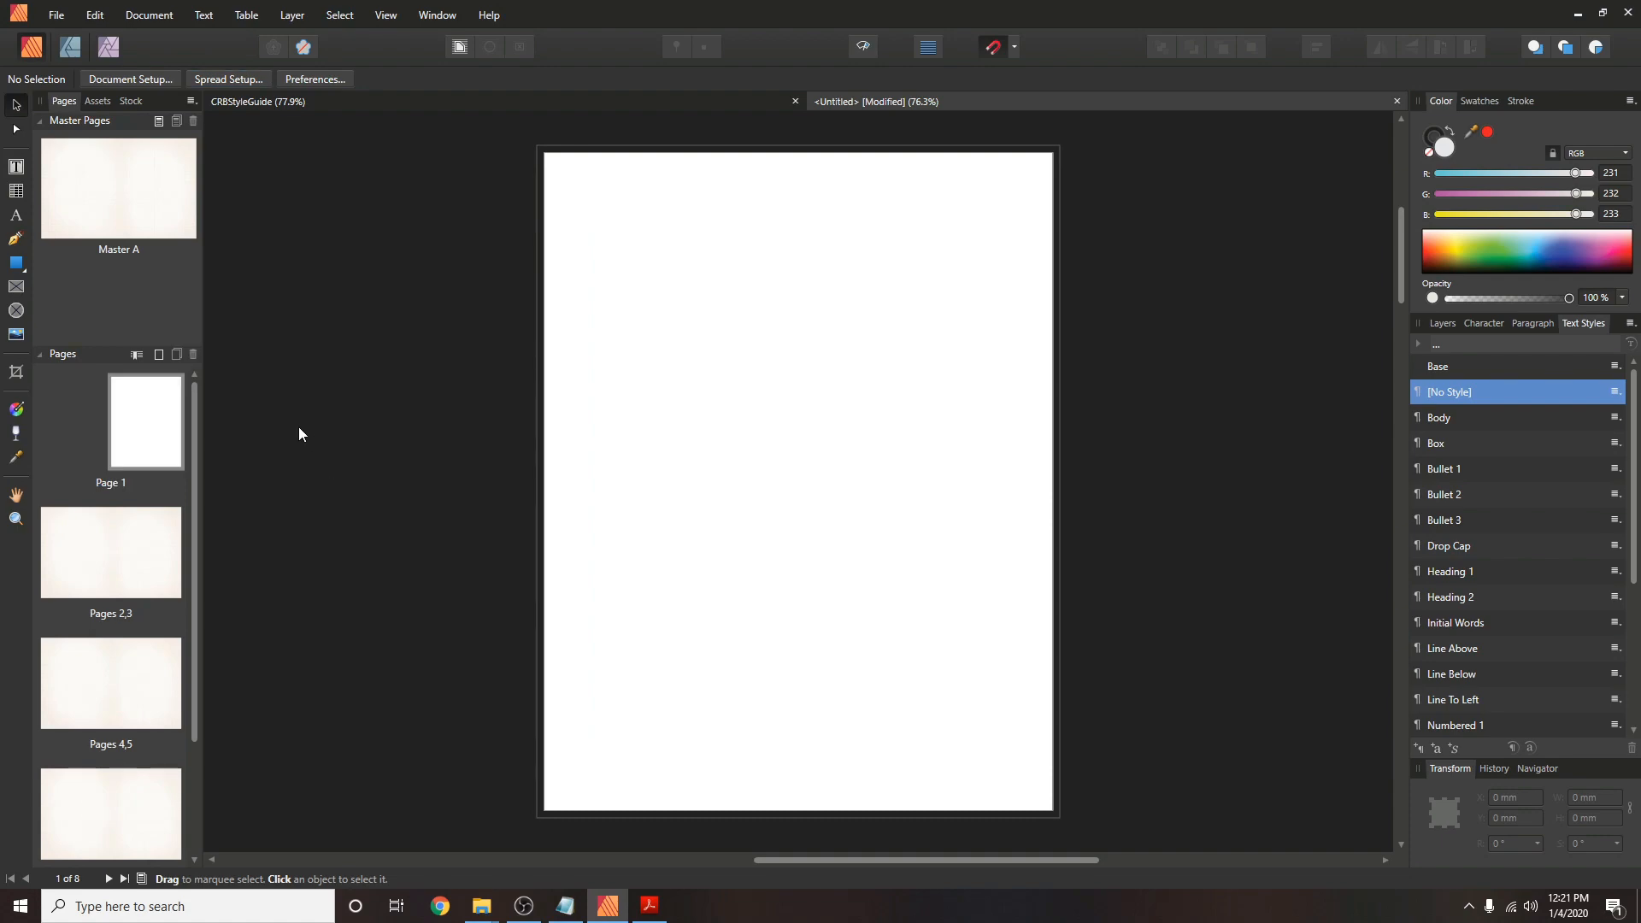
# Place the image Joes.png from the Publishing > Demo > Assets folder on page 1.
pyautogui.click(22, 335)
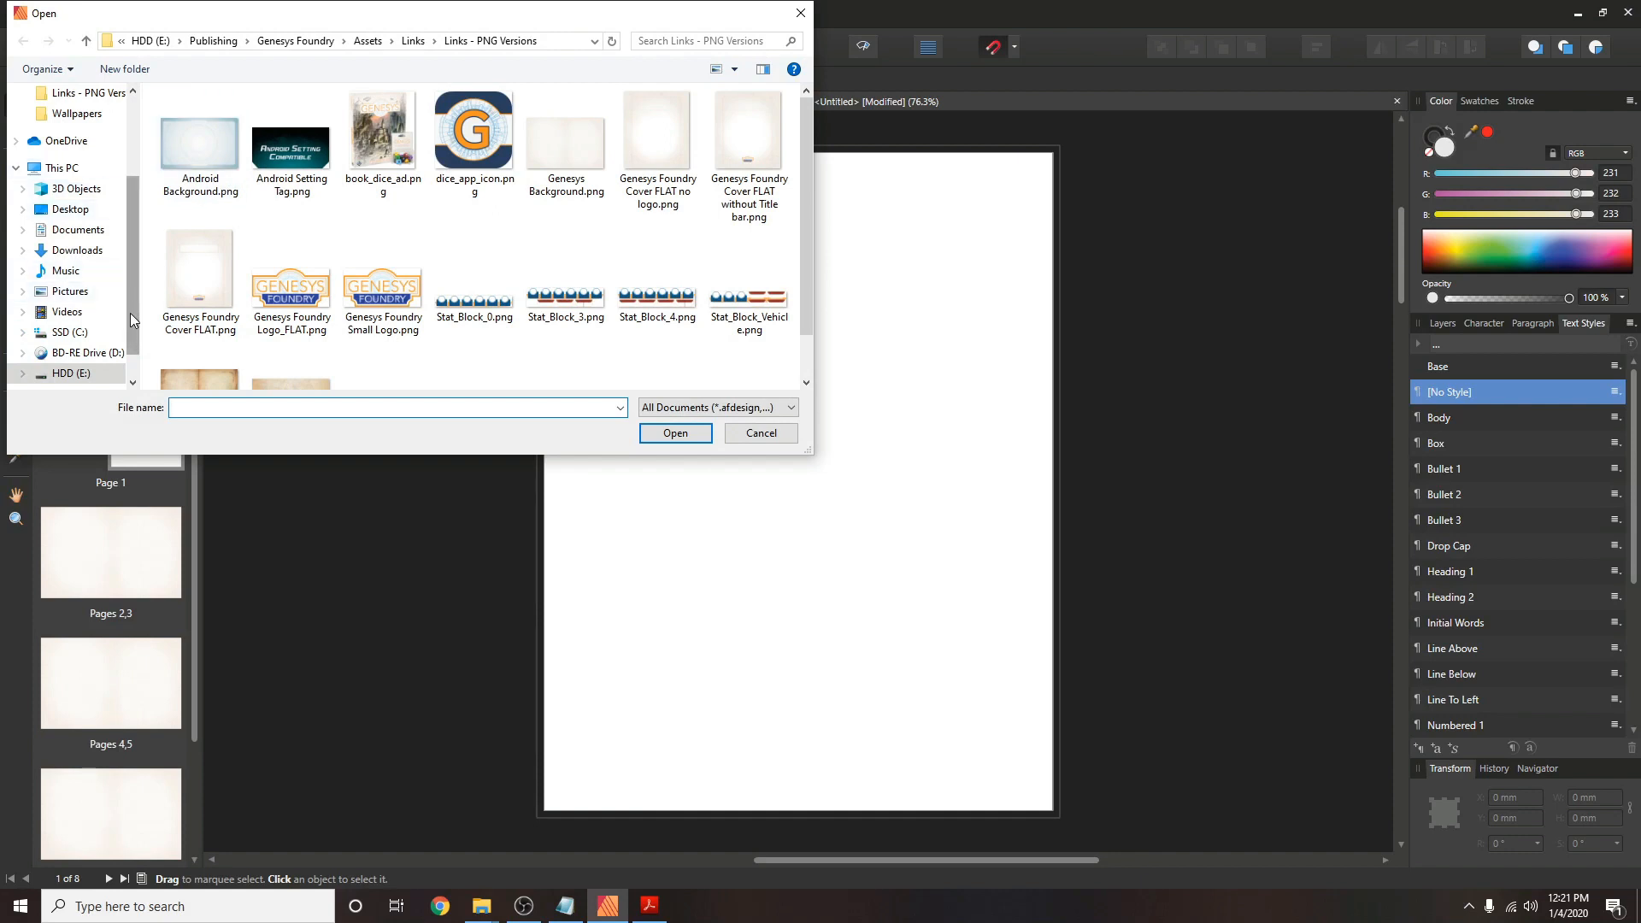
pyautogui.click(213, 41)
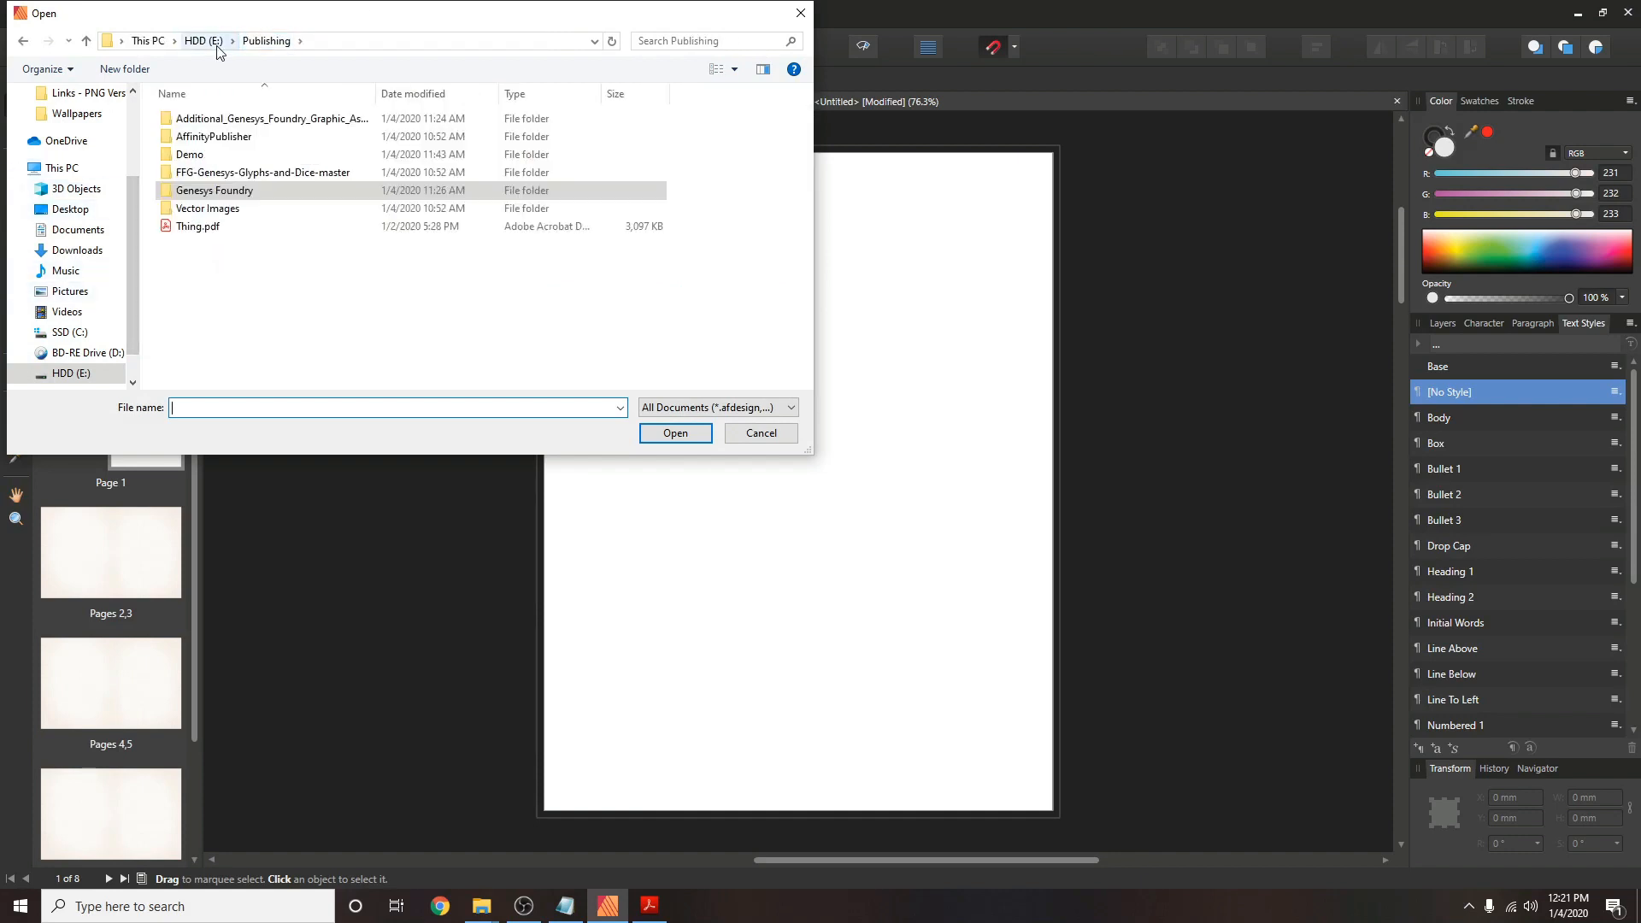
pyautogui.doubleClick(198, 160)
pyautogui.doubleClick(200, 120)
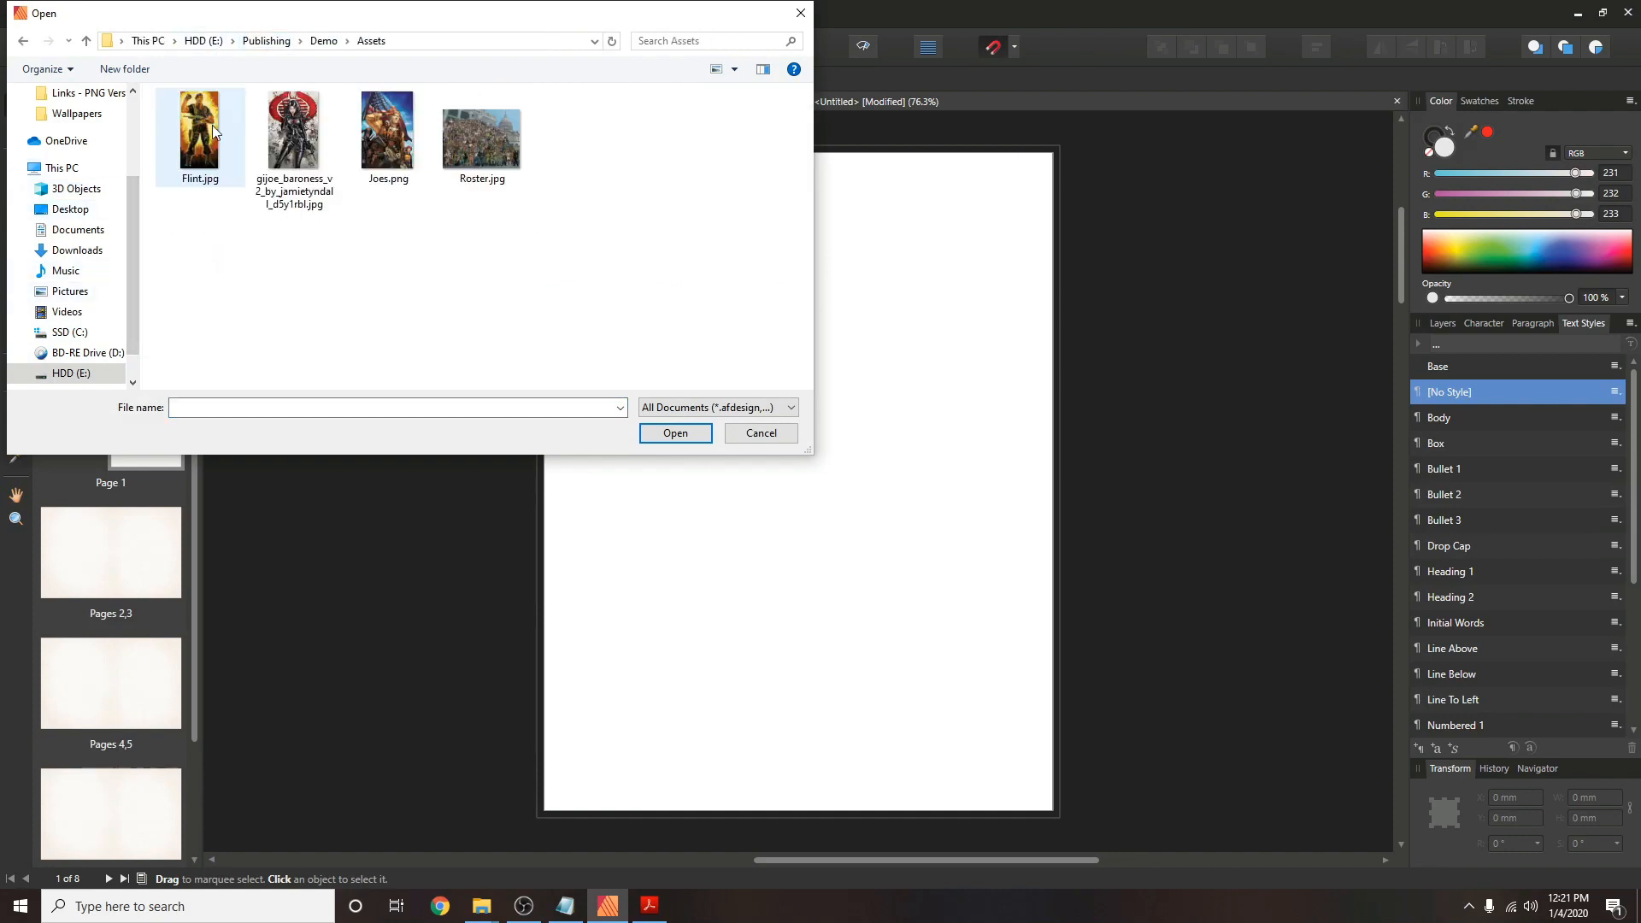
pyautogui.doubleClick(391, 132)
pyautogui.click(562, 245)
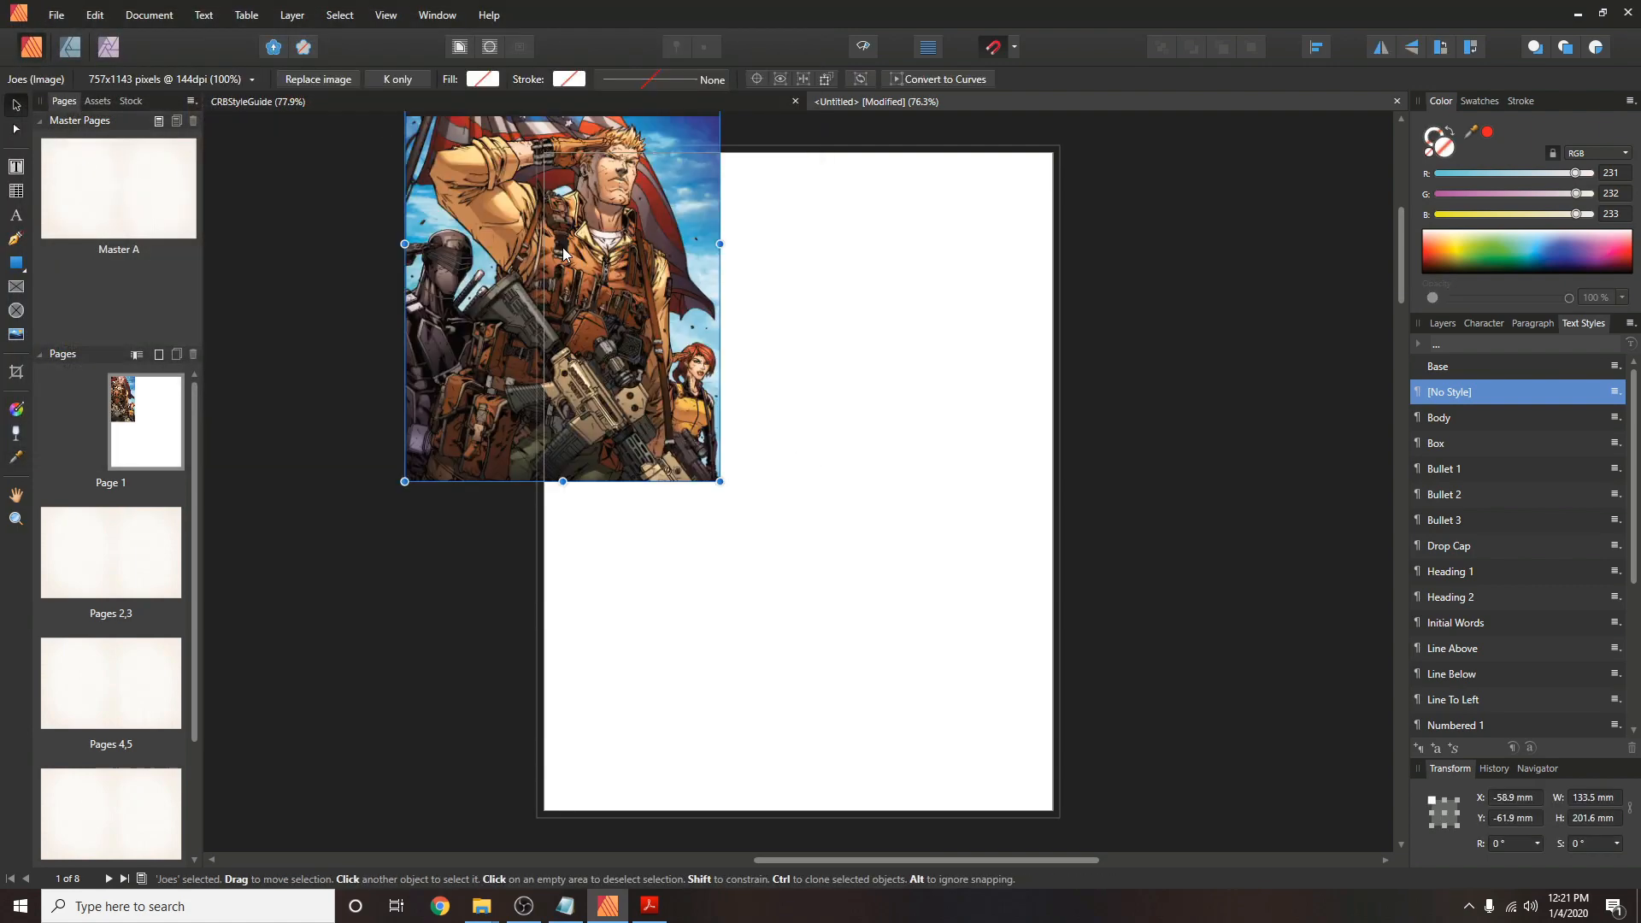
# Align the cover image with page 1's left bleed edge and enlarge it to about 222 × 335 mm to span the full bleed width.
pyautogui.moveTo(446, 271); pyautogui.dragTo(597, 405)
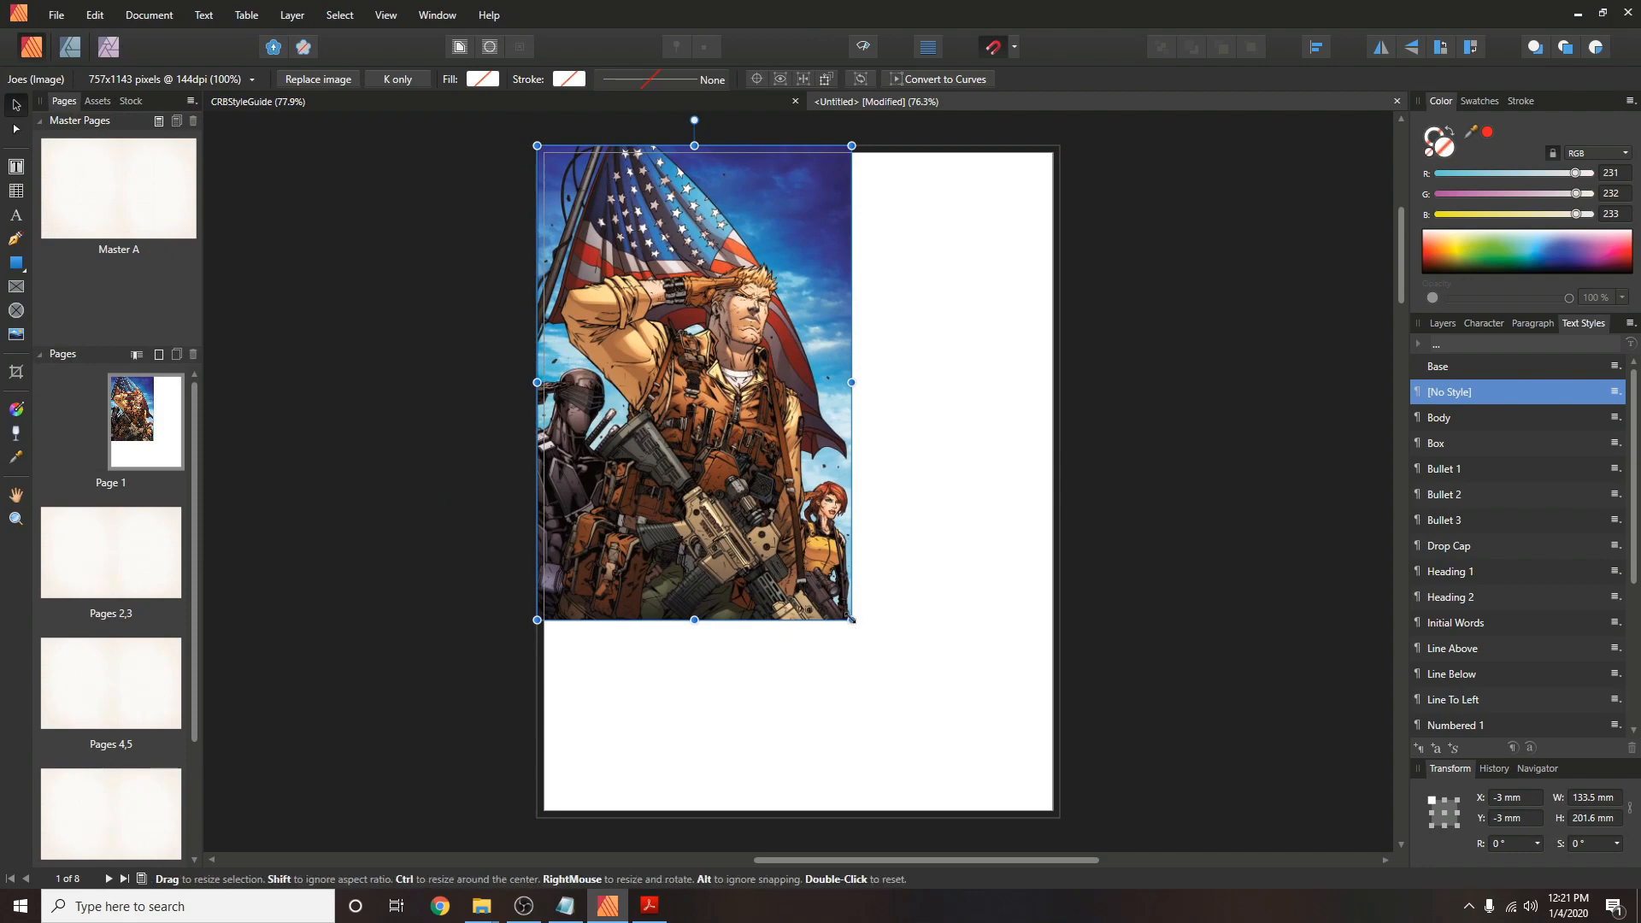
pyautogui.moveTo(852, 621); pyautogui.dragTo(1016, 794)
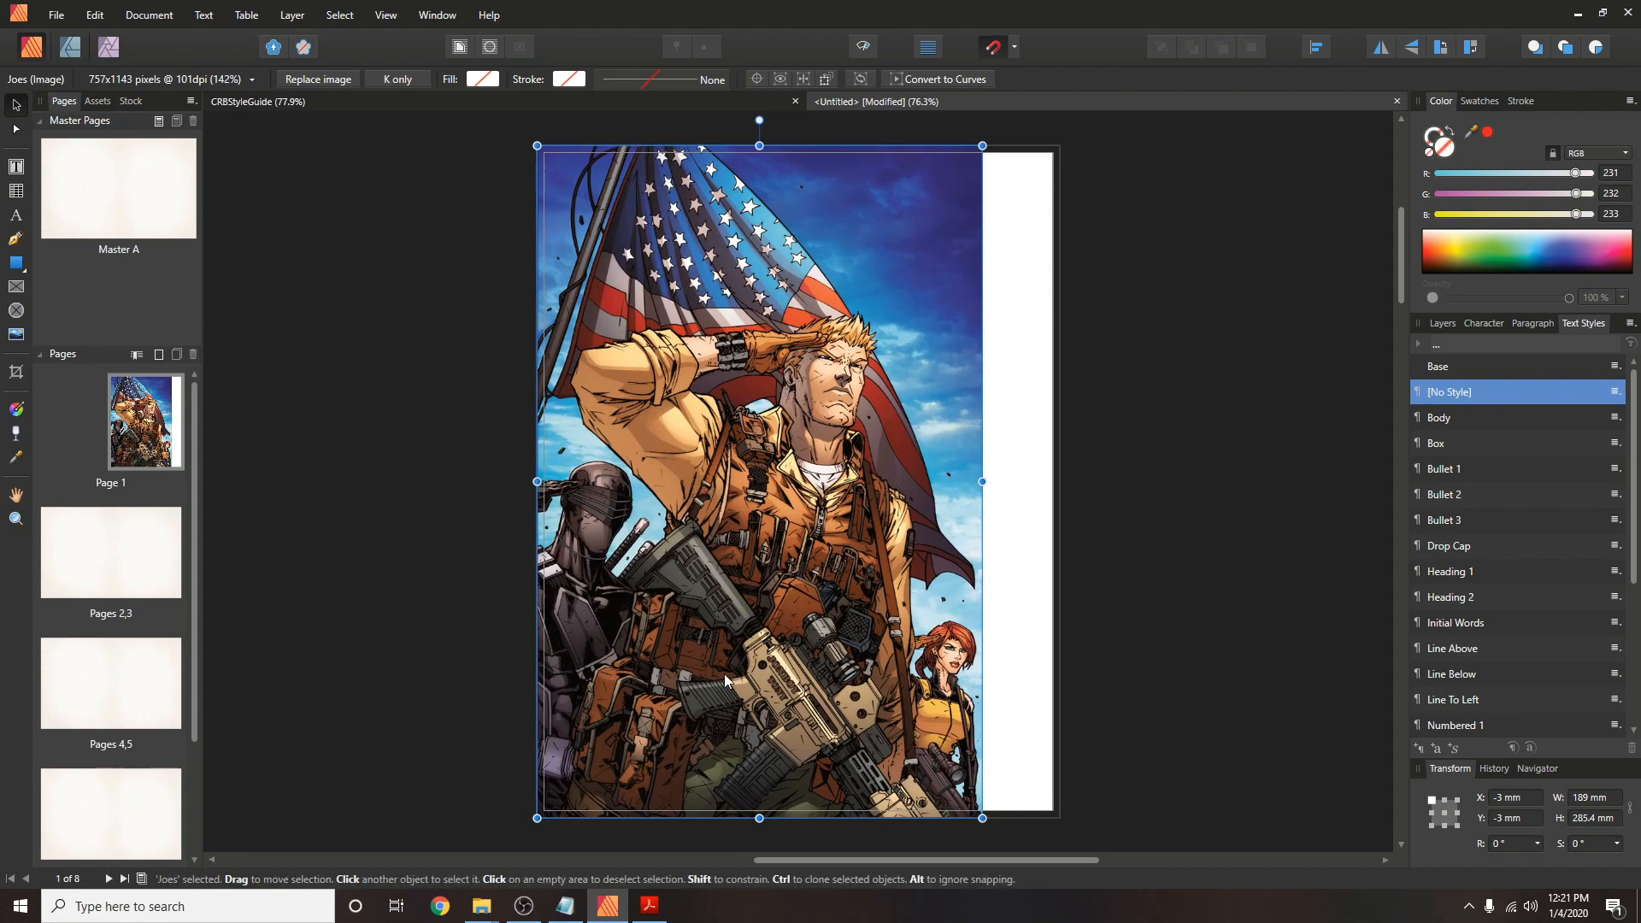
pyautogui.moveTo(718, 658); pyautogui.dragTo(699, 634)
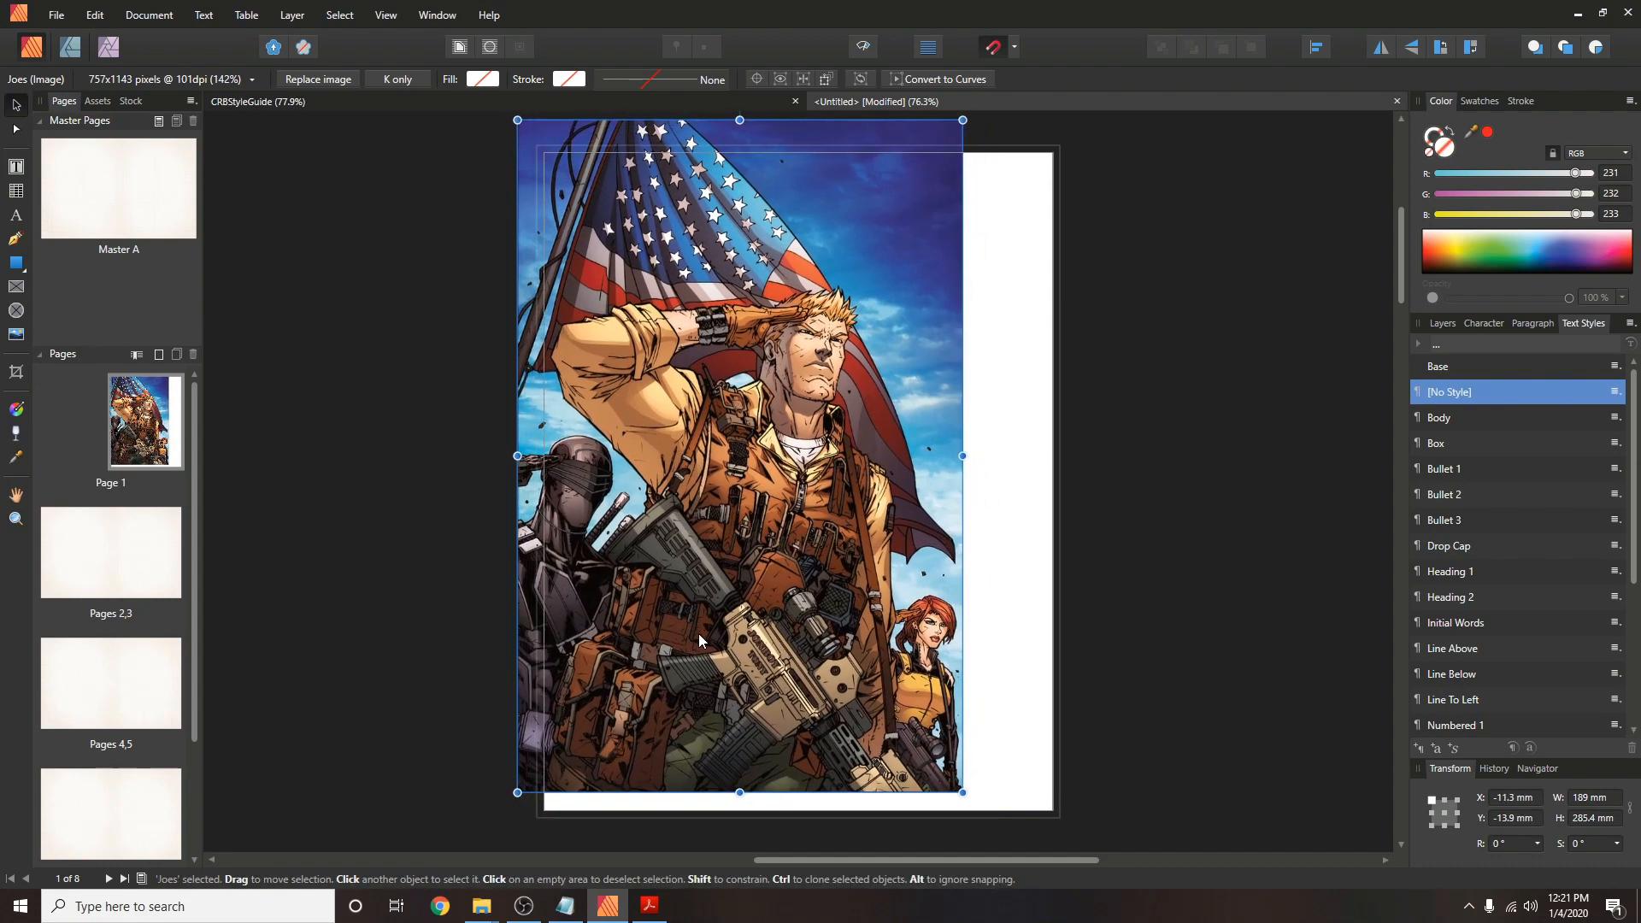
pyautogui.hotkey('ctrl', '-')
pyautogui.hotkey('ctrl', '-')
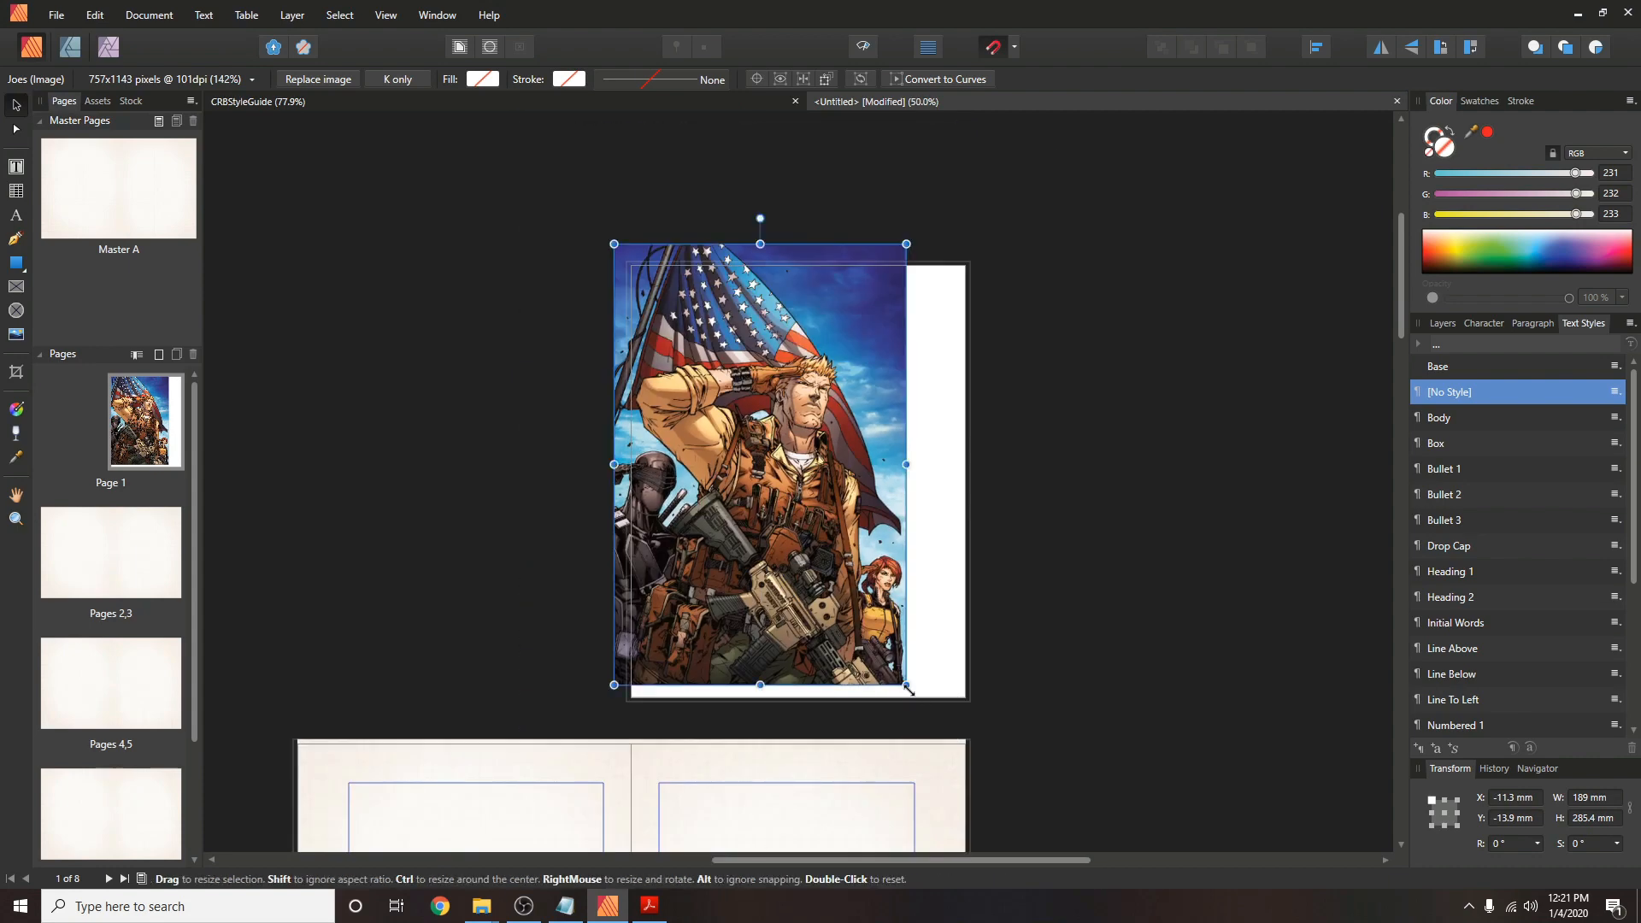
pyautogui.moveTo(785, 582); pyautogui.dragTo(797, 585)
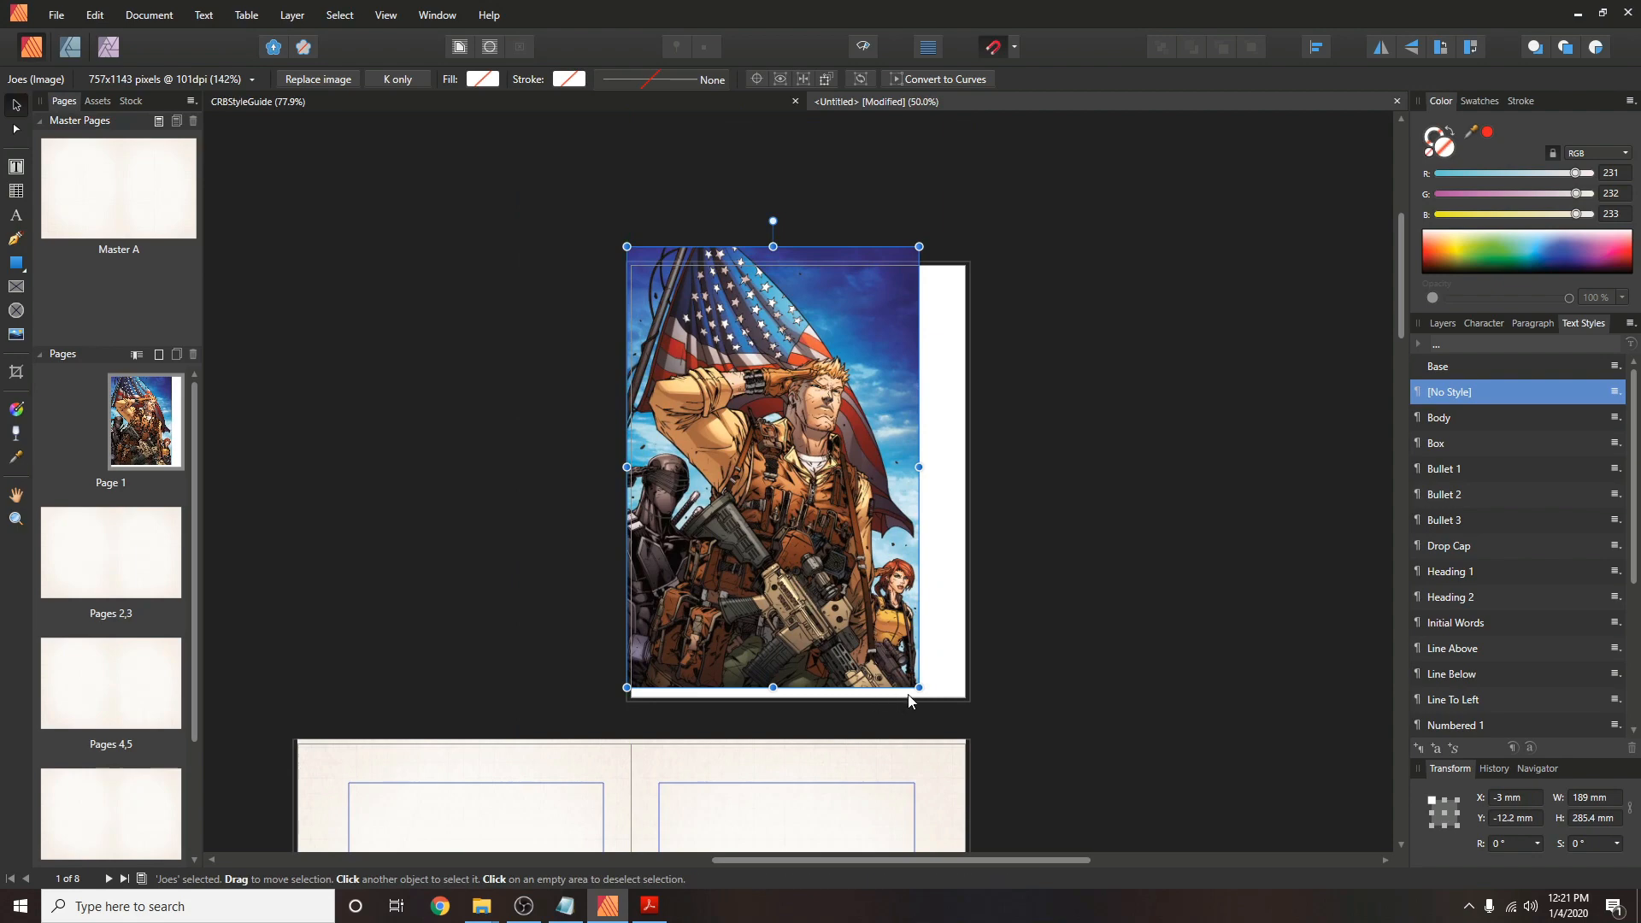
pyautogui.moveTo(919, 686); pyautogui.dragTo(981, 746)
pyautogui.click(981, 746)
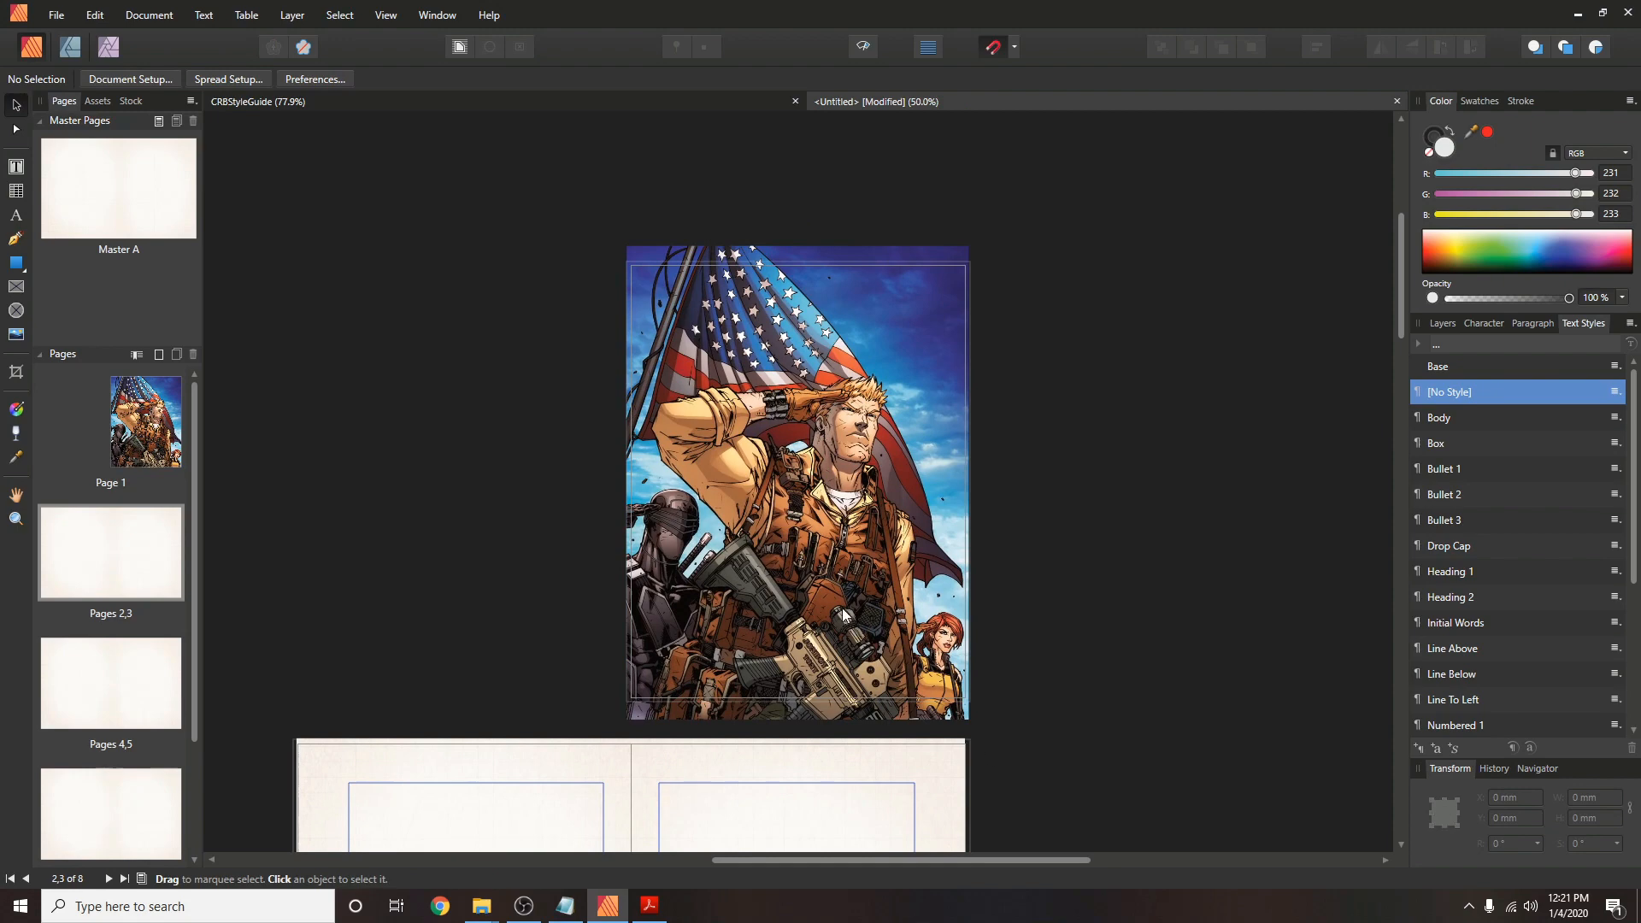
# Shrink the cover image proportionally to the page's width of 215.9 mm and shift it upward so it overhangs the page above and below.
pyautogui.moveTo(842, 598); pyautogui.dragTo(879, 550)
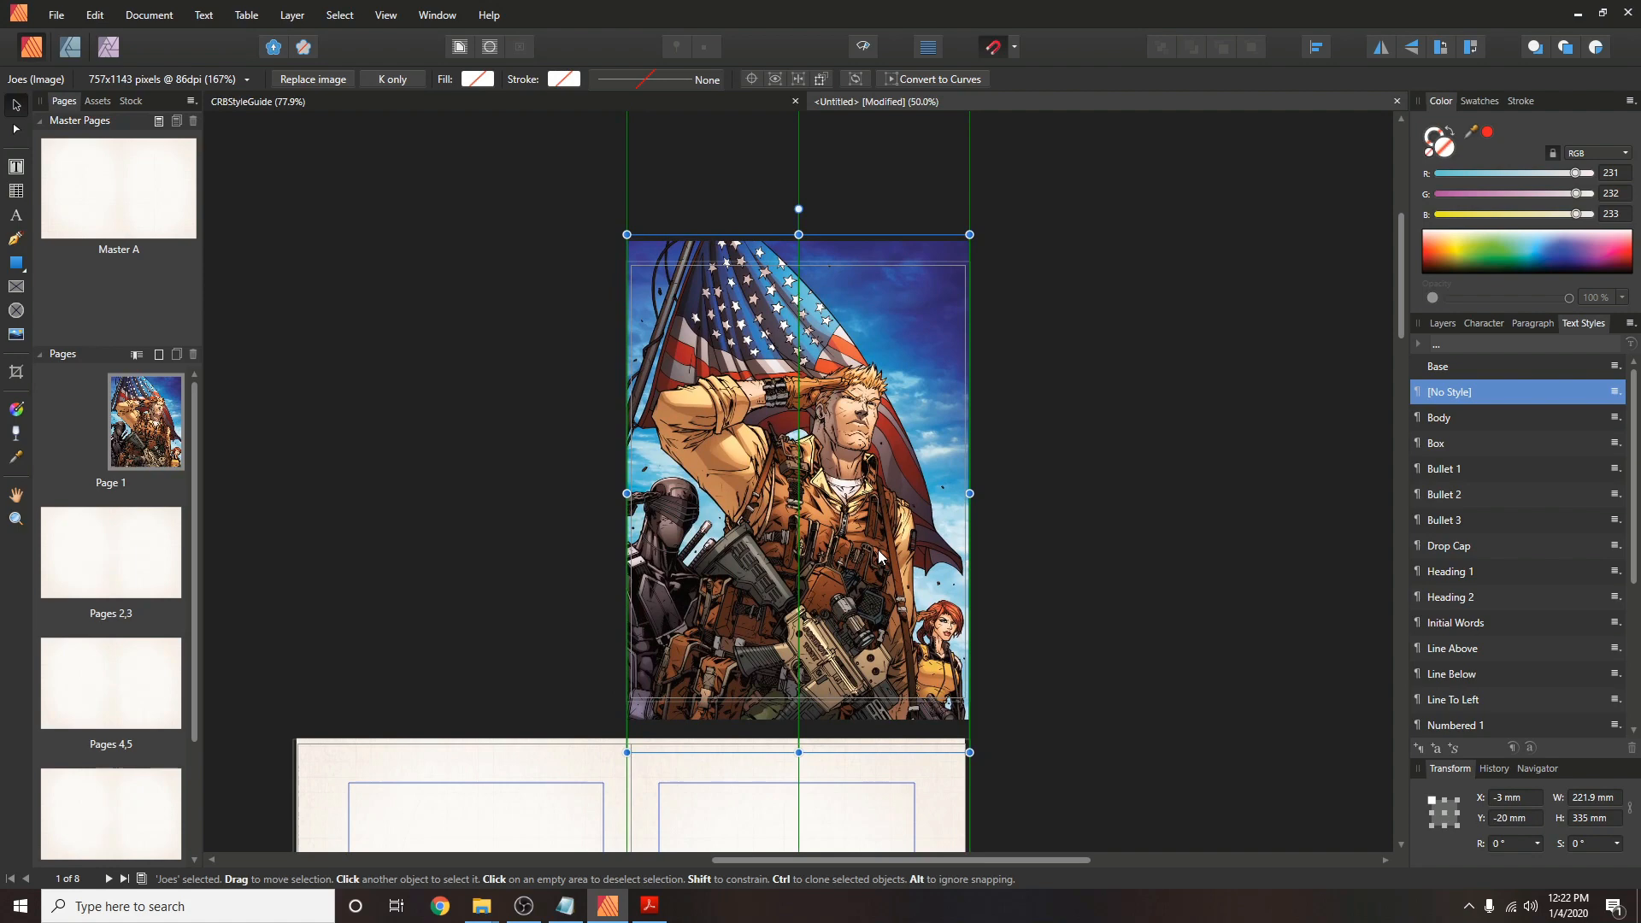
pyautogui.moveTo(878, 550); pyautogui.dragTo(878, 536)
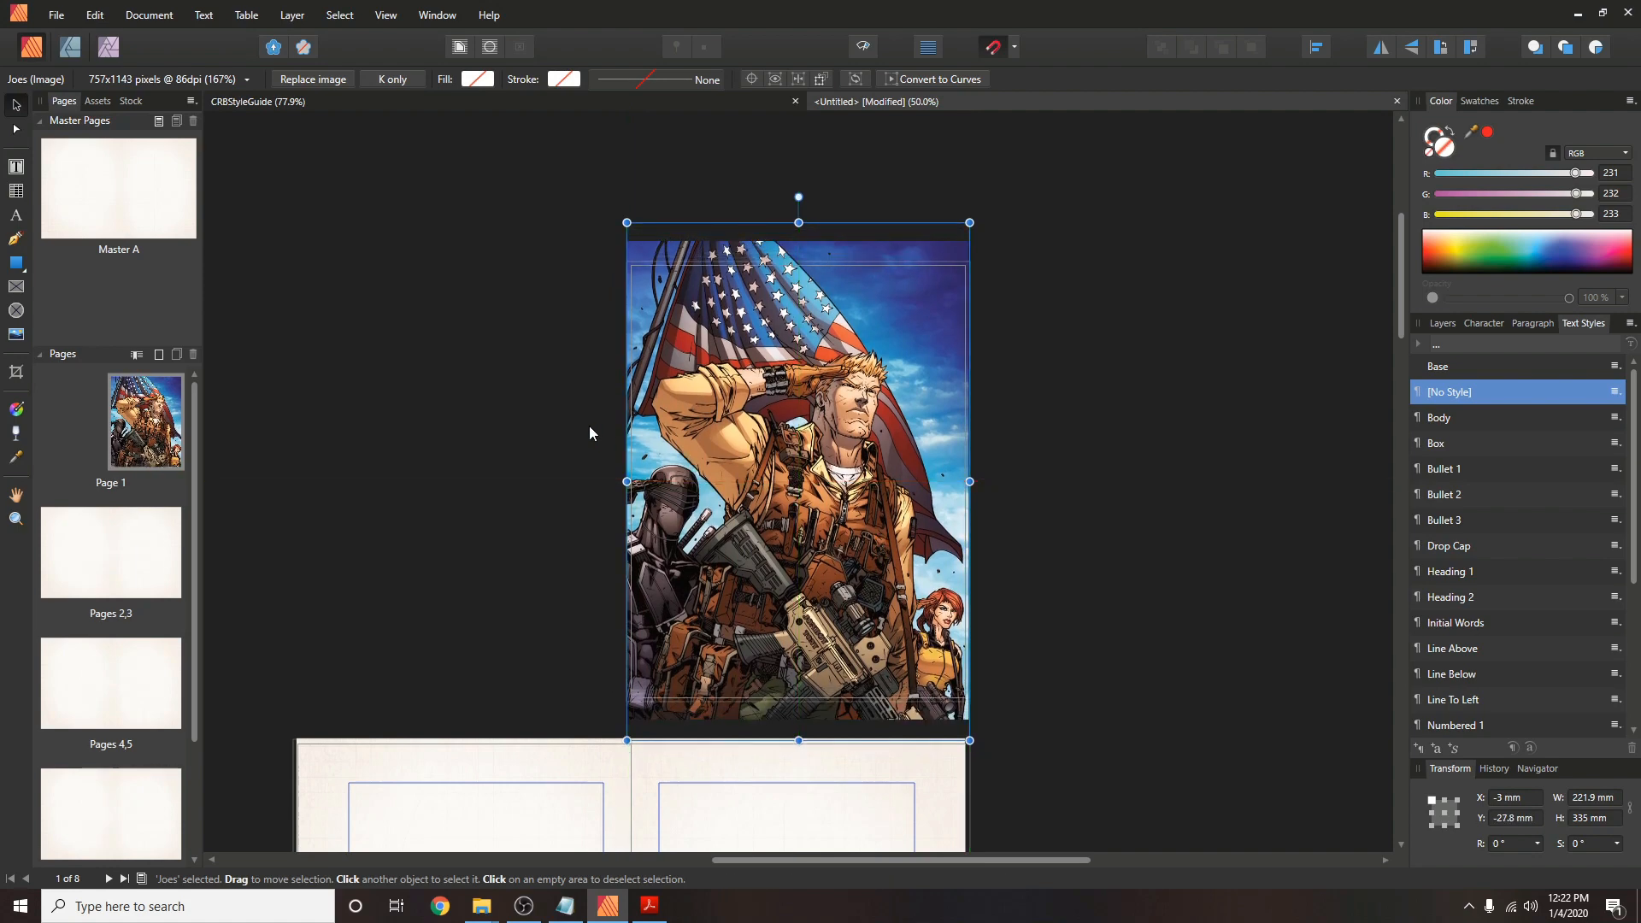
pyautogui.hotkey('ctrl', '+')
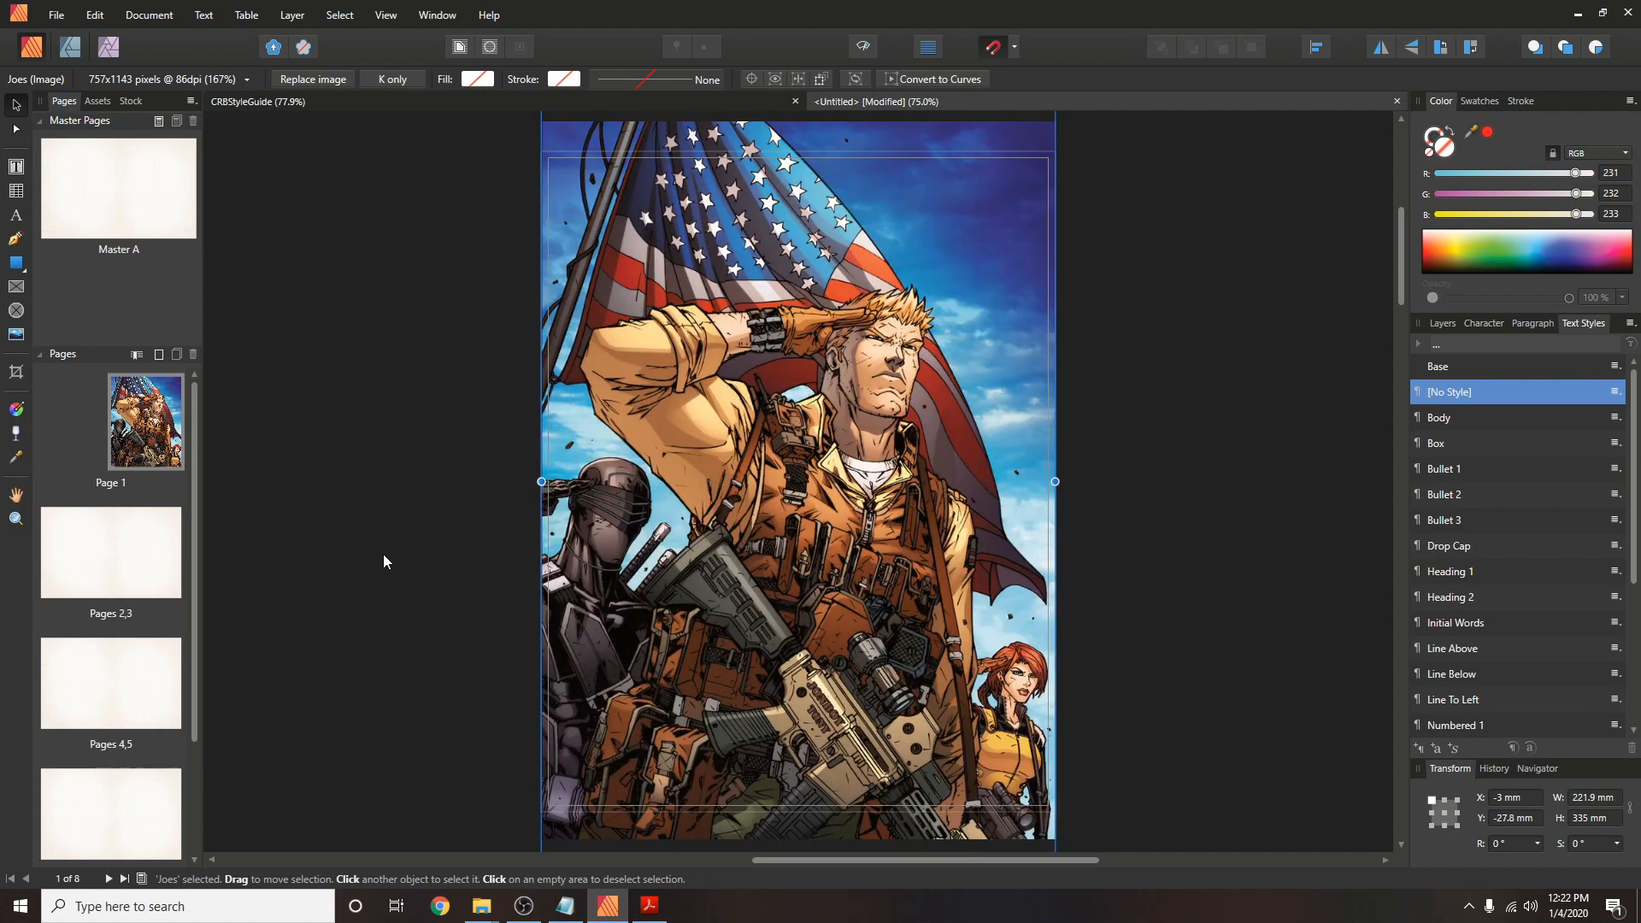
pyautogui.scroll(1, 384, 561)
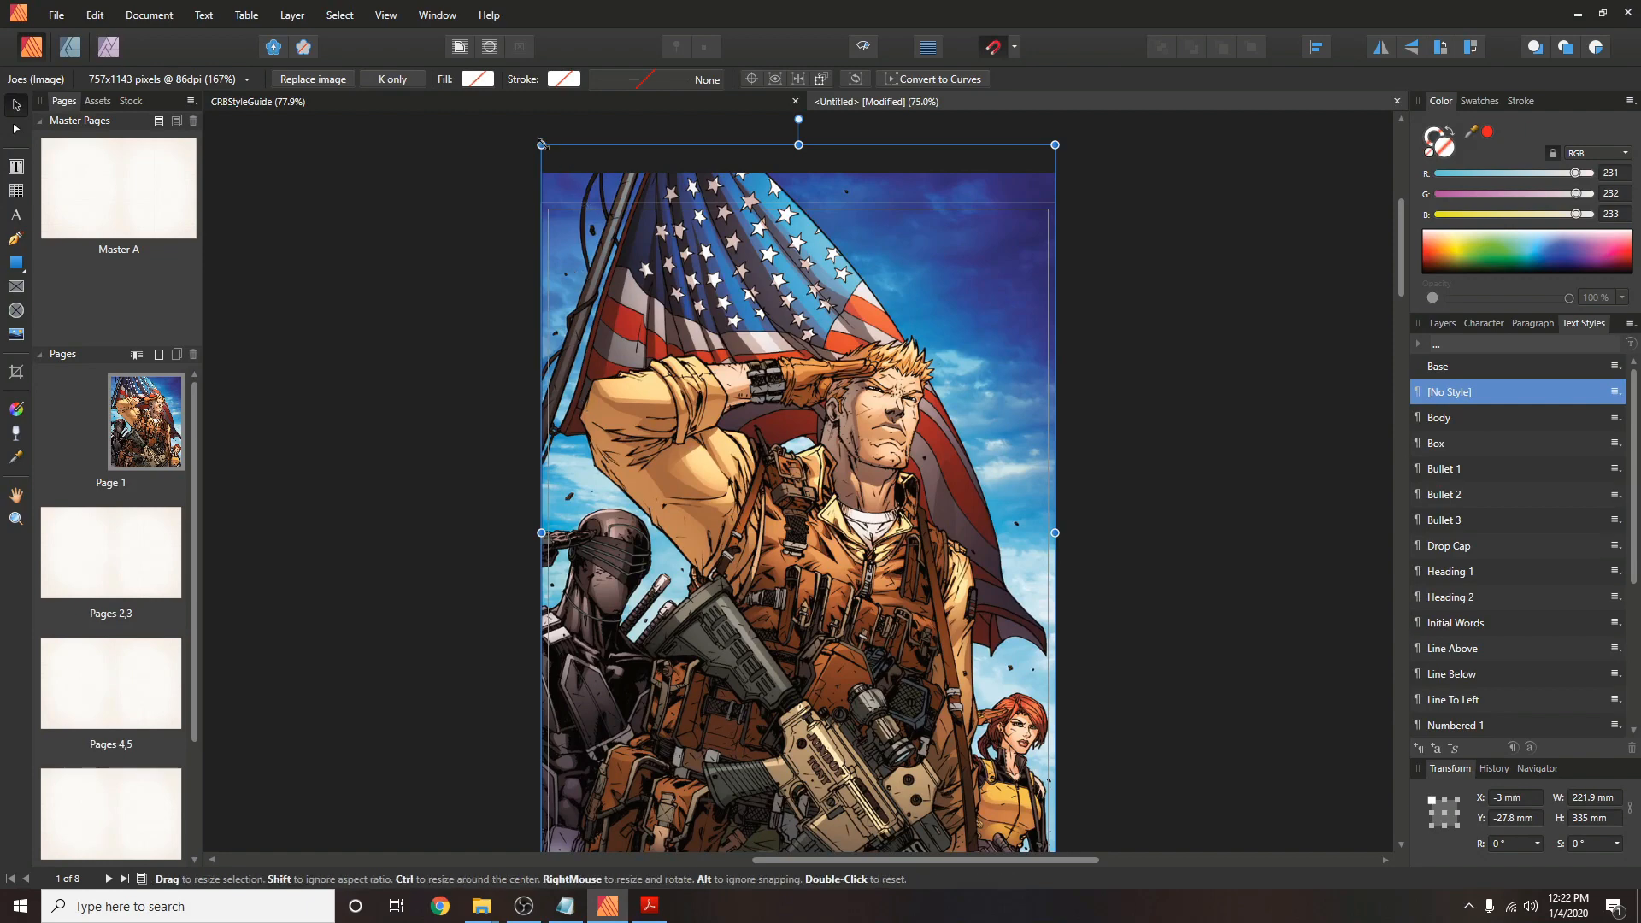
pyautogui.moveTo(540, 143); pyautogui.dragTo(550, 148)
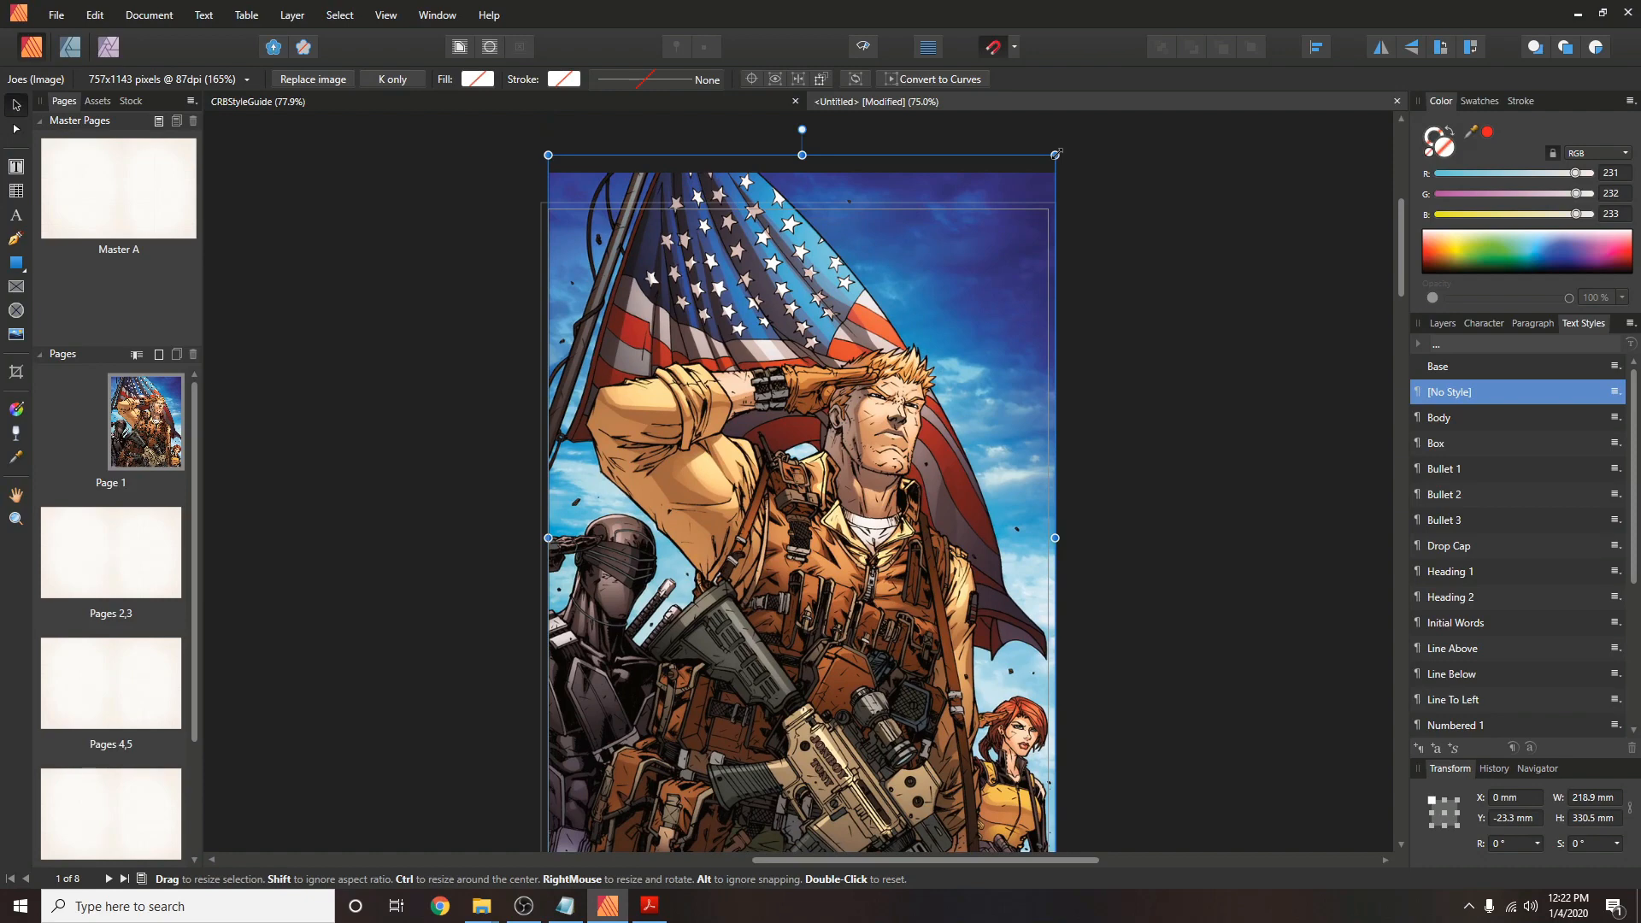
pyautogui.moveTo(1056, 154); pyautogui.dragTo(1054, 157)
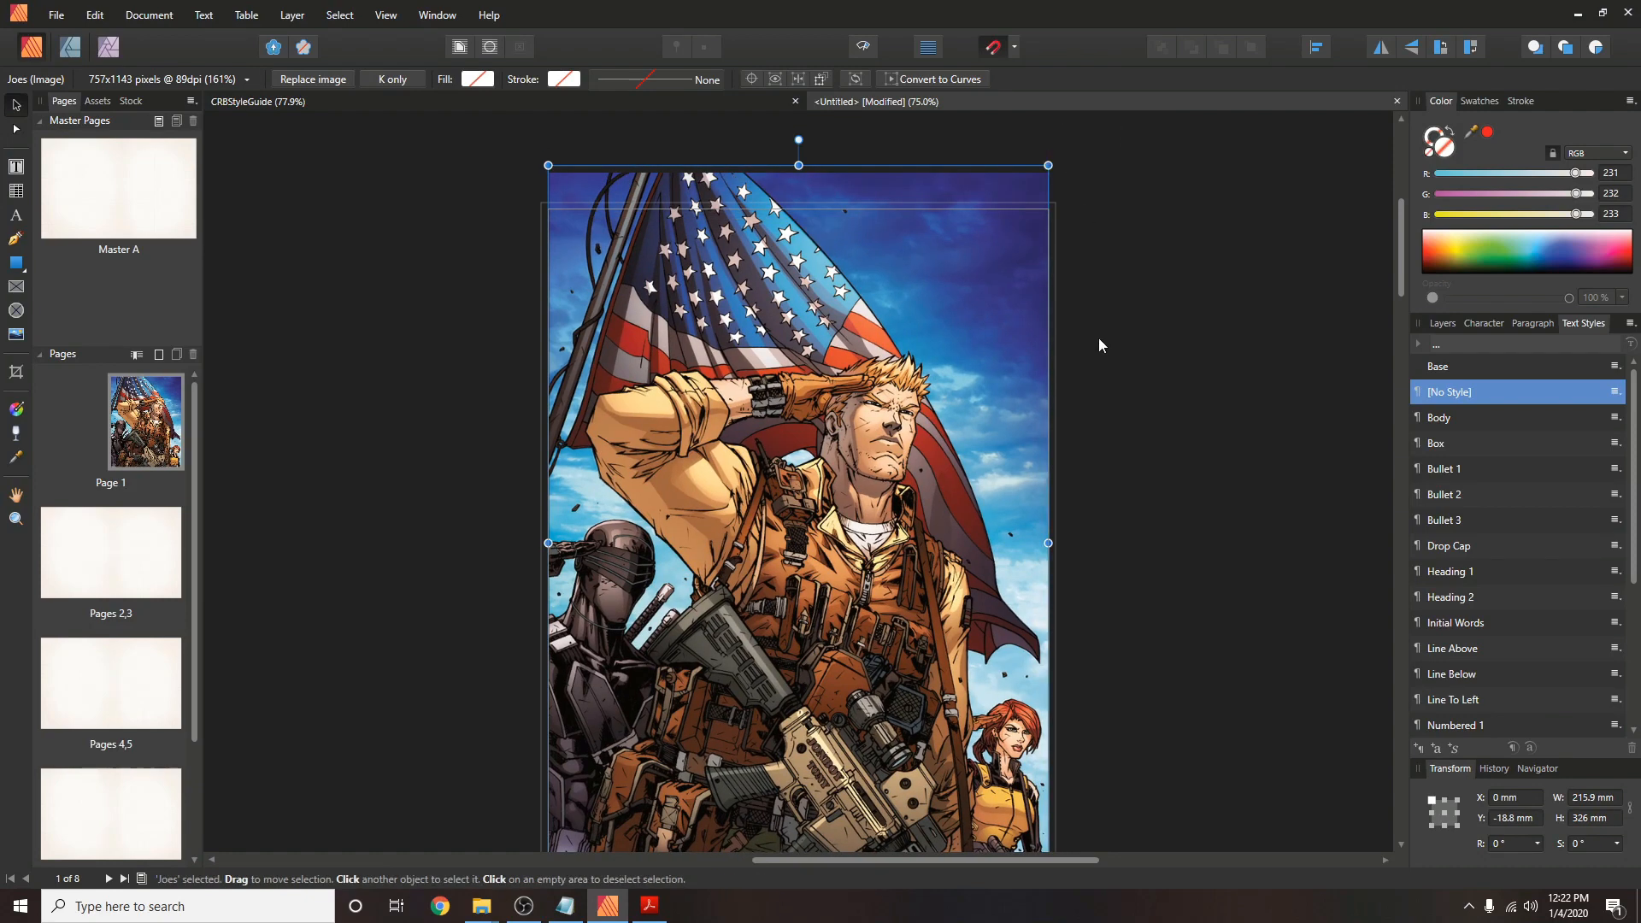
pyautogui.scroll(-1, 1099, 337)
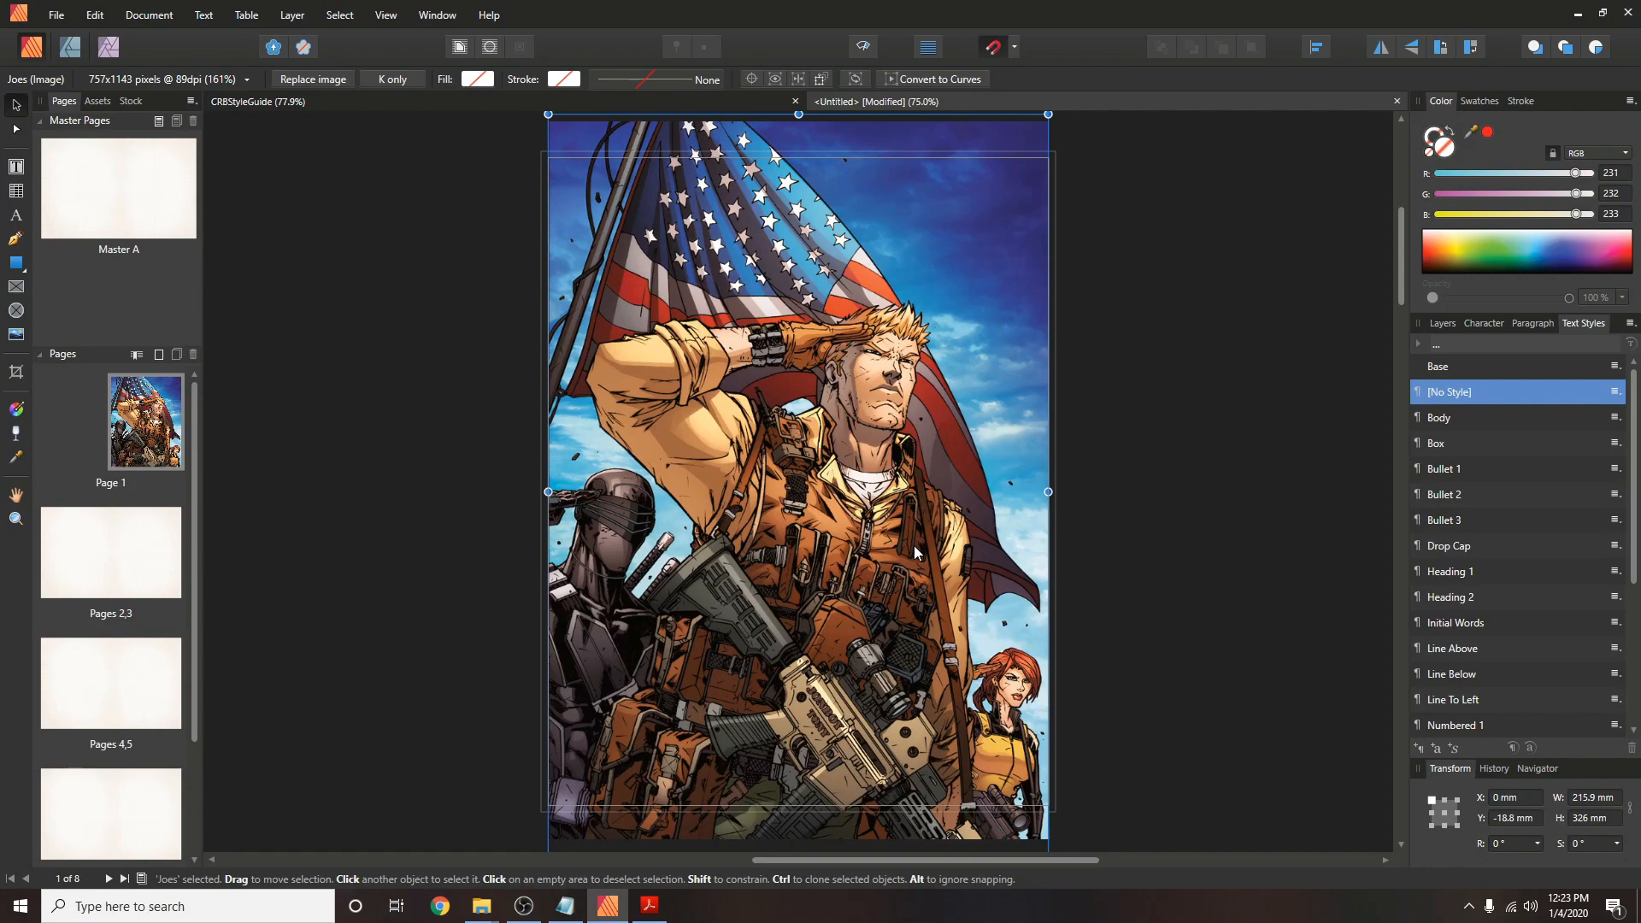
pyautogui.moveTo(915, 547); pyautogui.dragTo(914, 520)
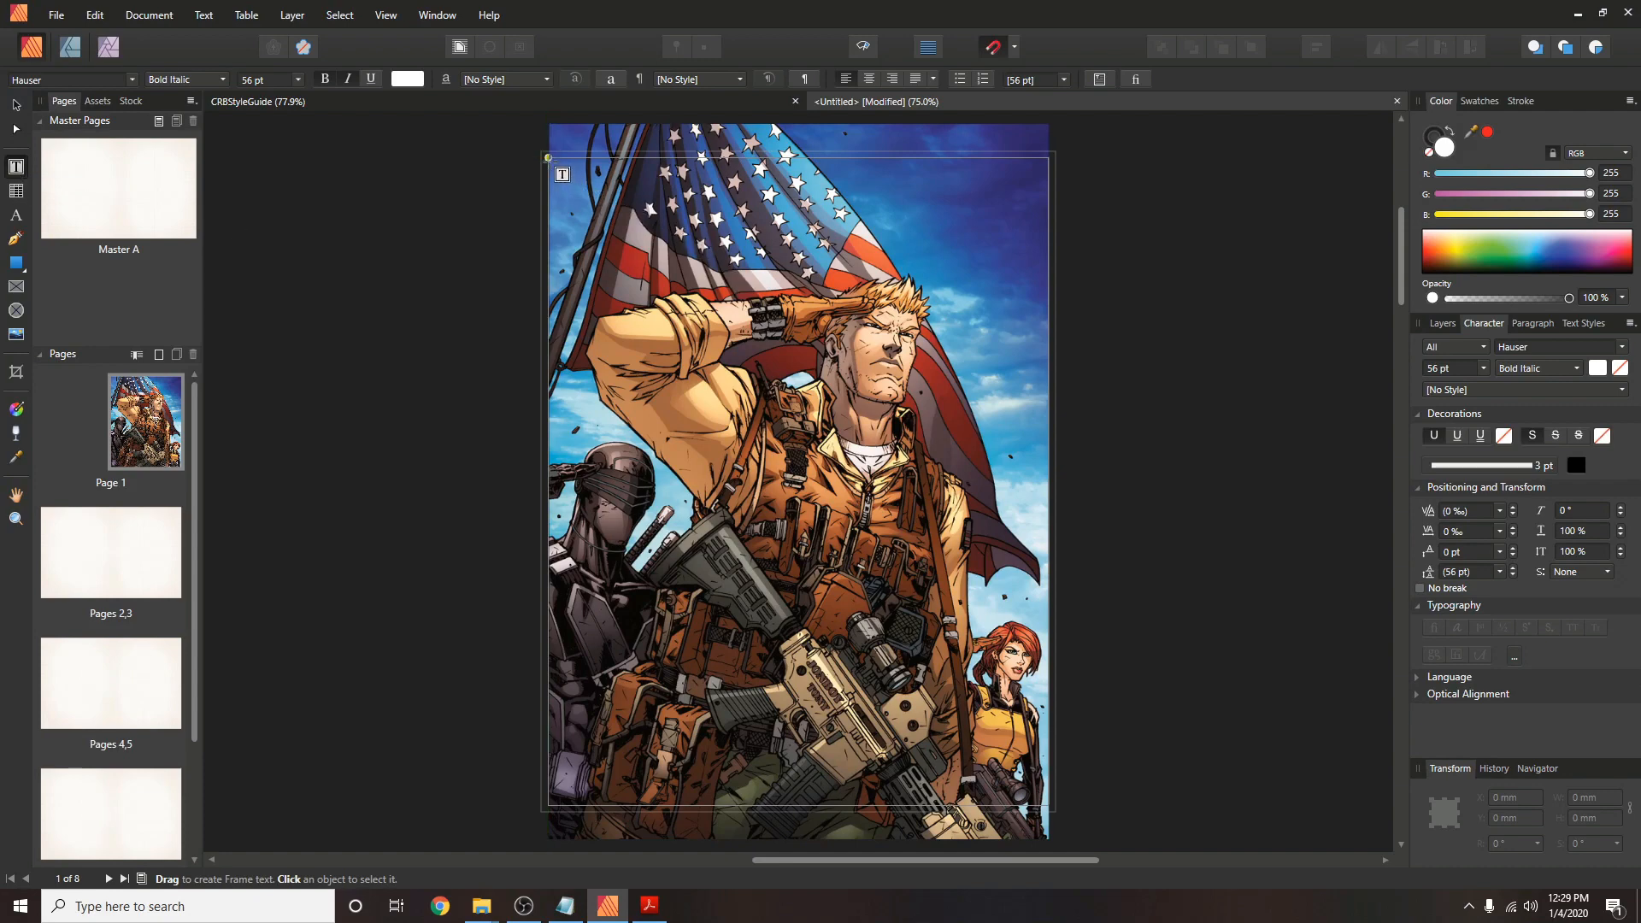
# Create a full-width text frame about 122.6 mm high from page 1's upper edge and paste the Real American Heroes title and subtitle into it.
pyautogui.moveTo(548, 157); pyautogui.dragTo(1047, 442)
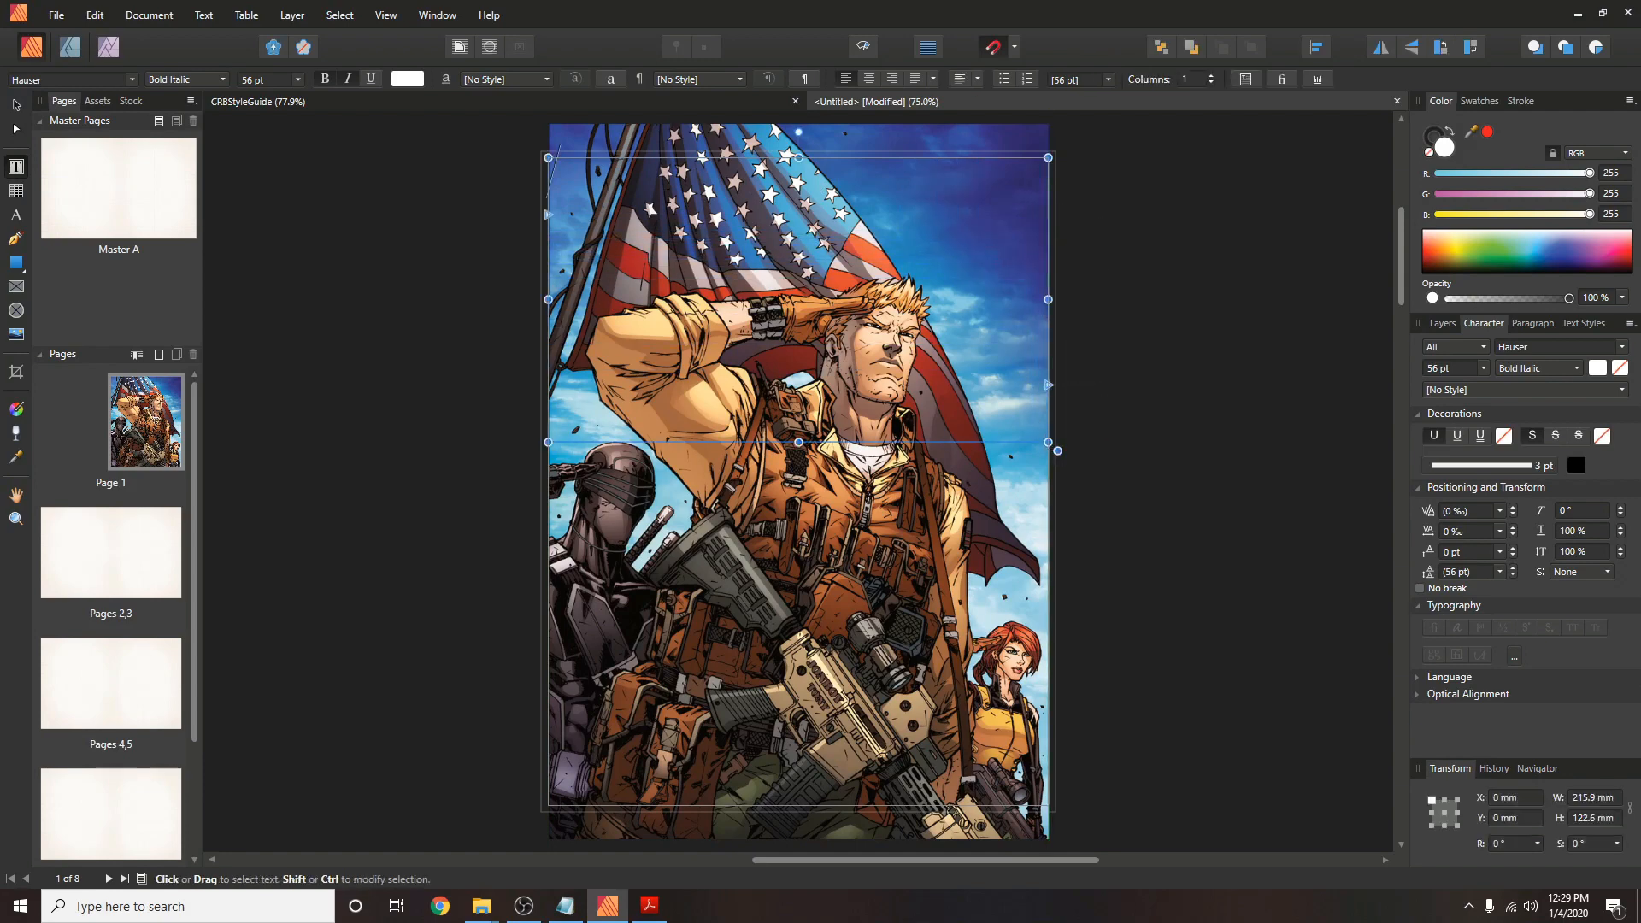
pyautogui.hotkey('ctrl', 'v')
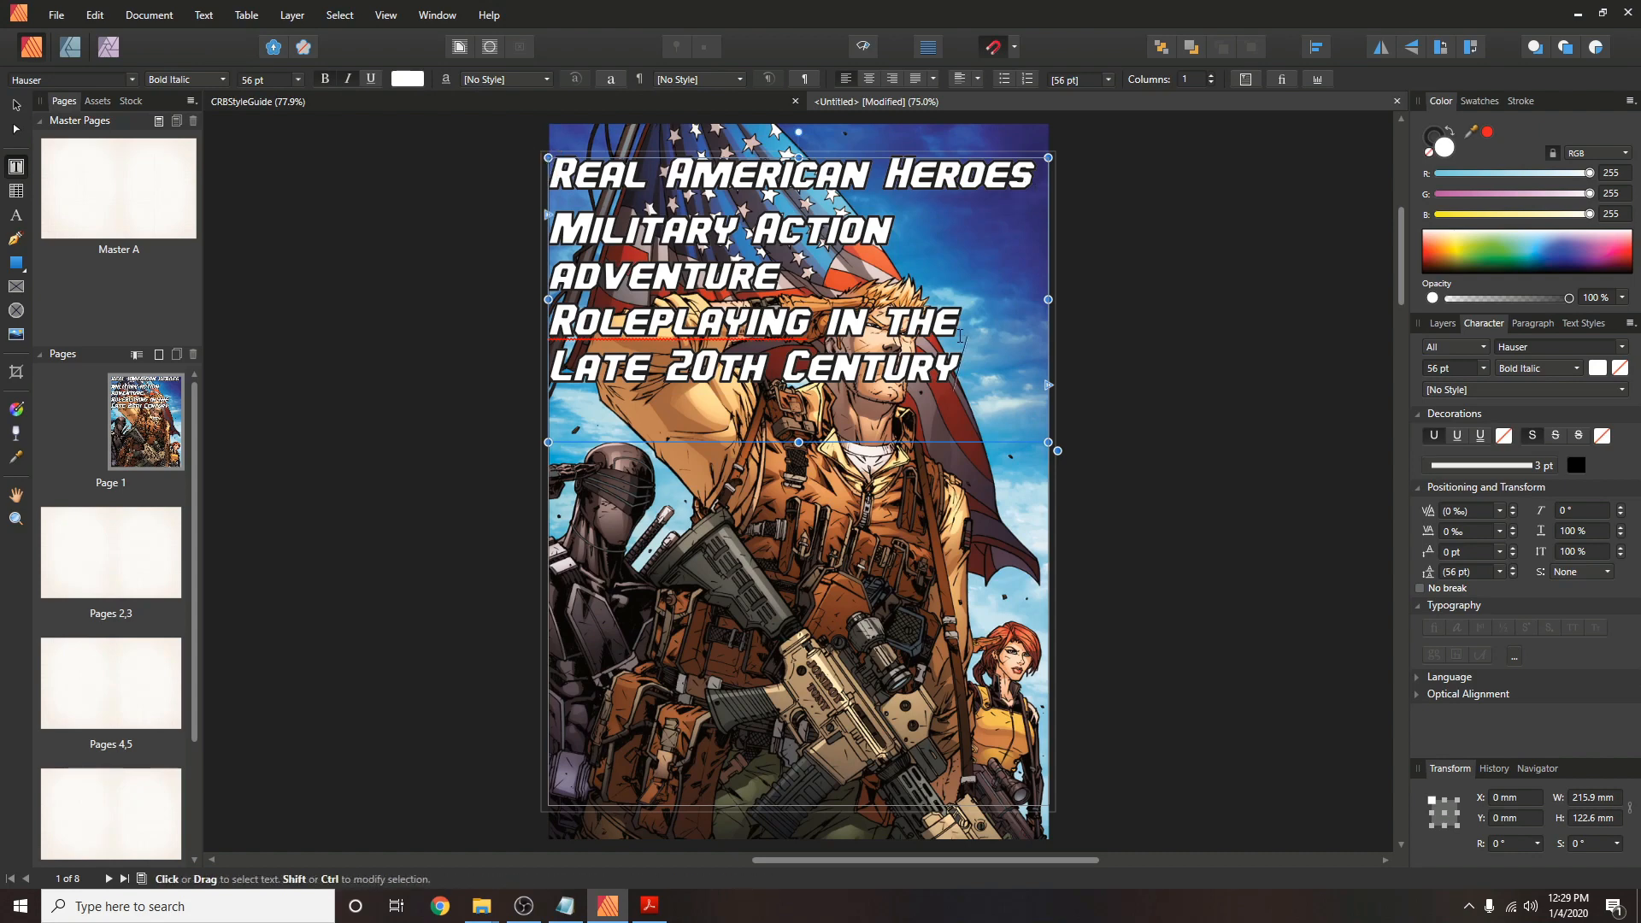
# Set the font size of the subtitle "Military Action adventure Roleplaying in the Late 20th Century" to 19 pt.
pyautogui.moveTo(964, 369); pyautogui.dragTo(547, 224)
pyautogui.click(267, 82)
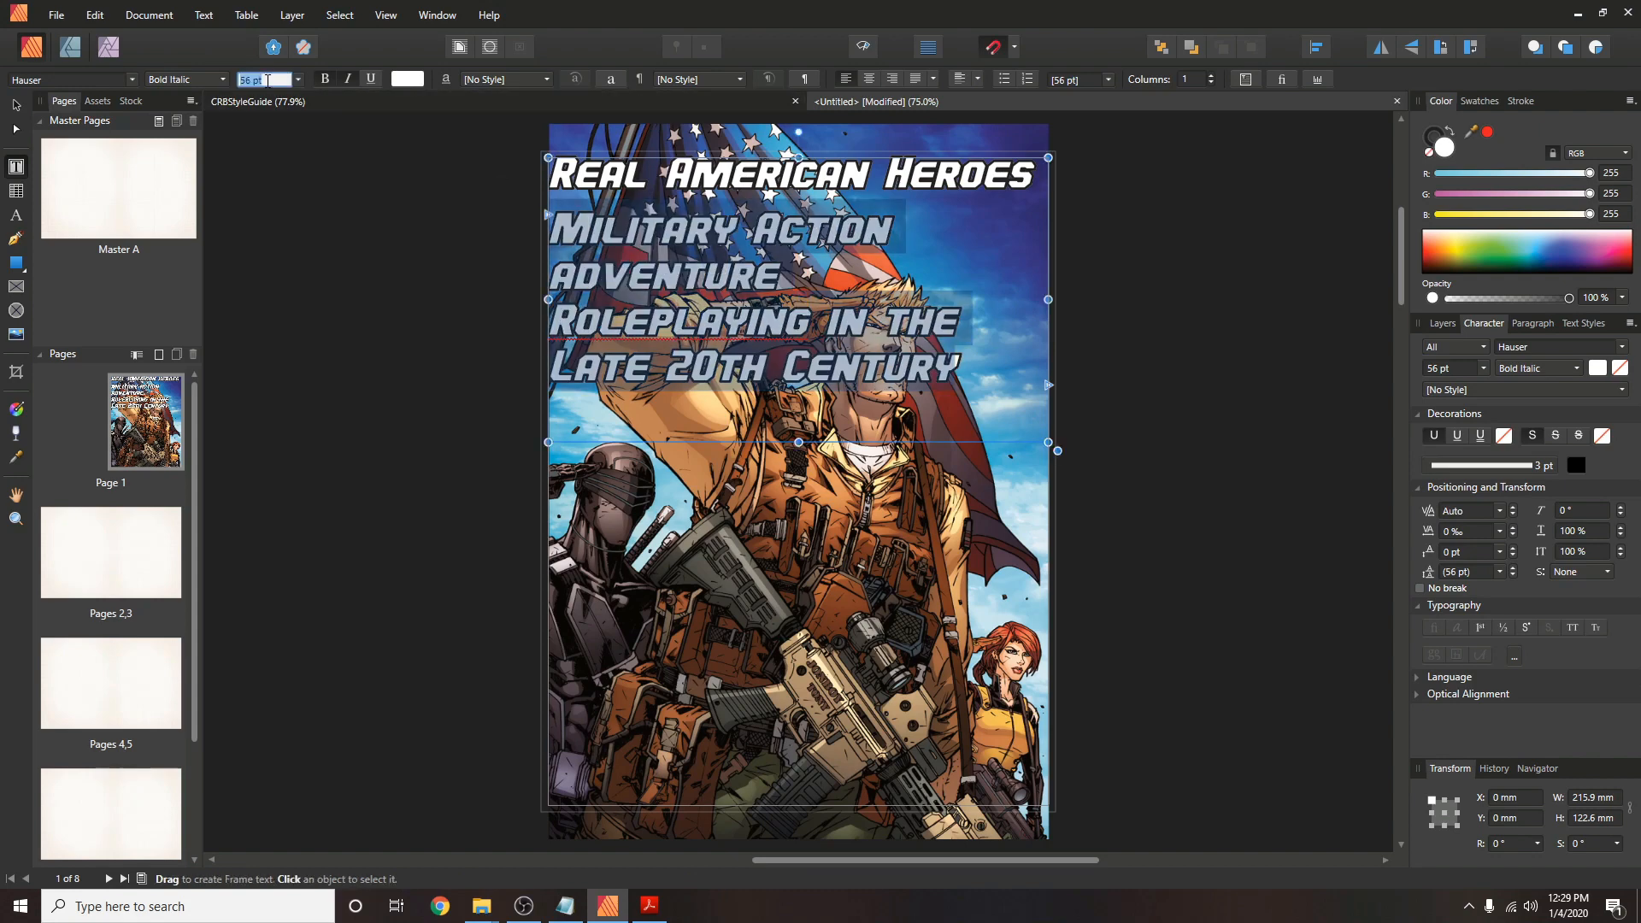
pyautogui.scroll(1, 267, 82)
pyautogui.scroll(-6, 269, 79)
pyautogui.scroll(-20, 269, 78)
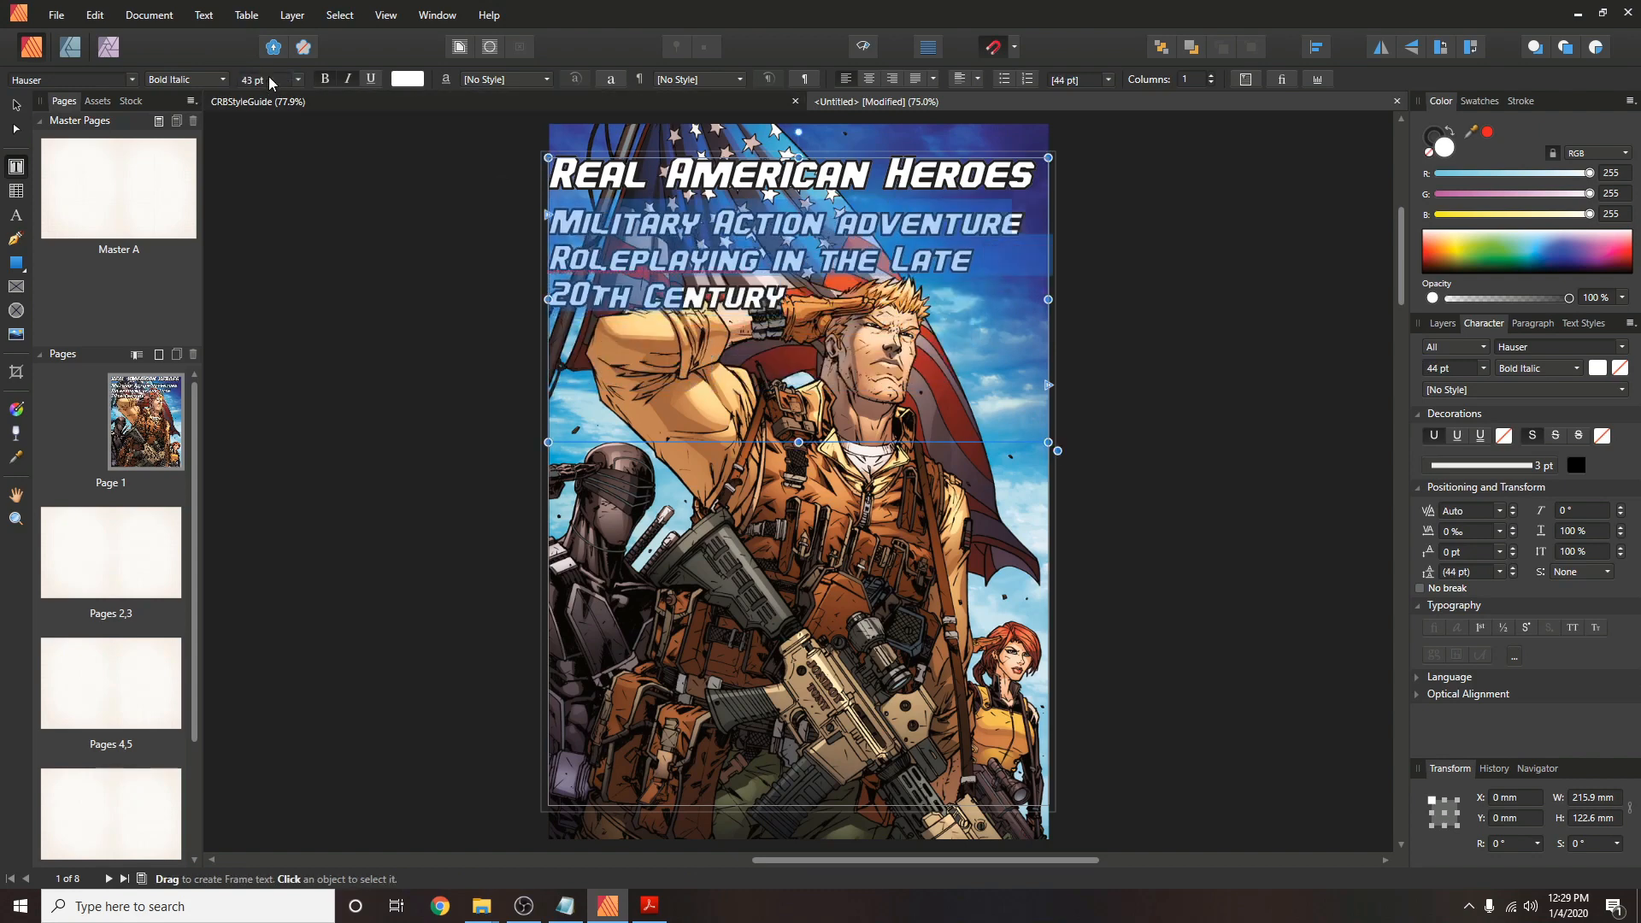
pyautogui.scroll(-11, 269, 79)
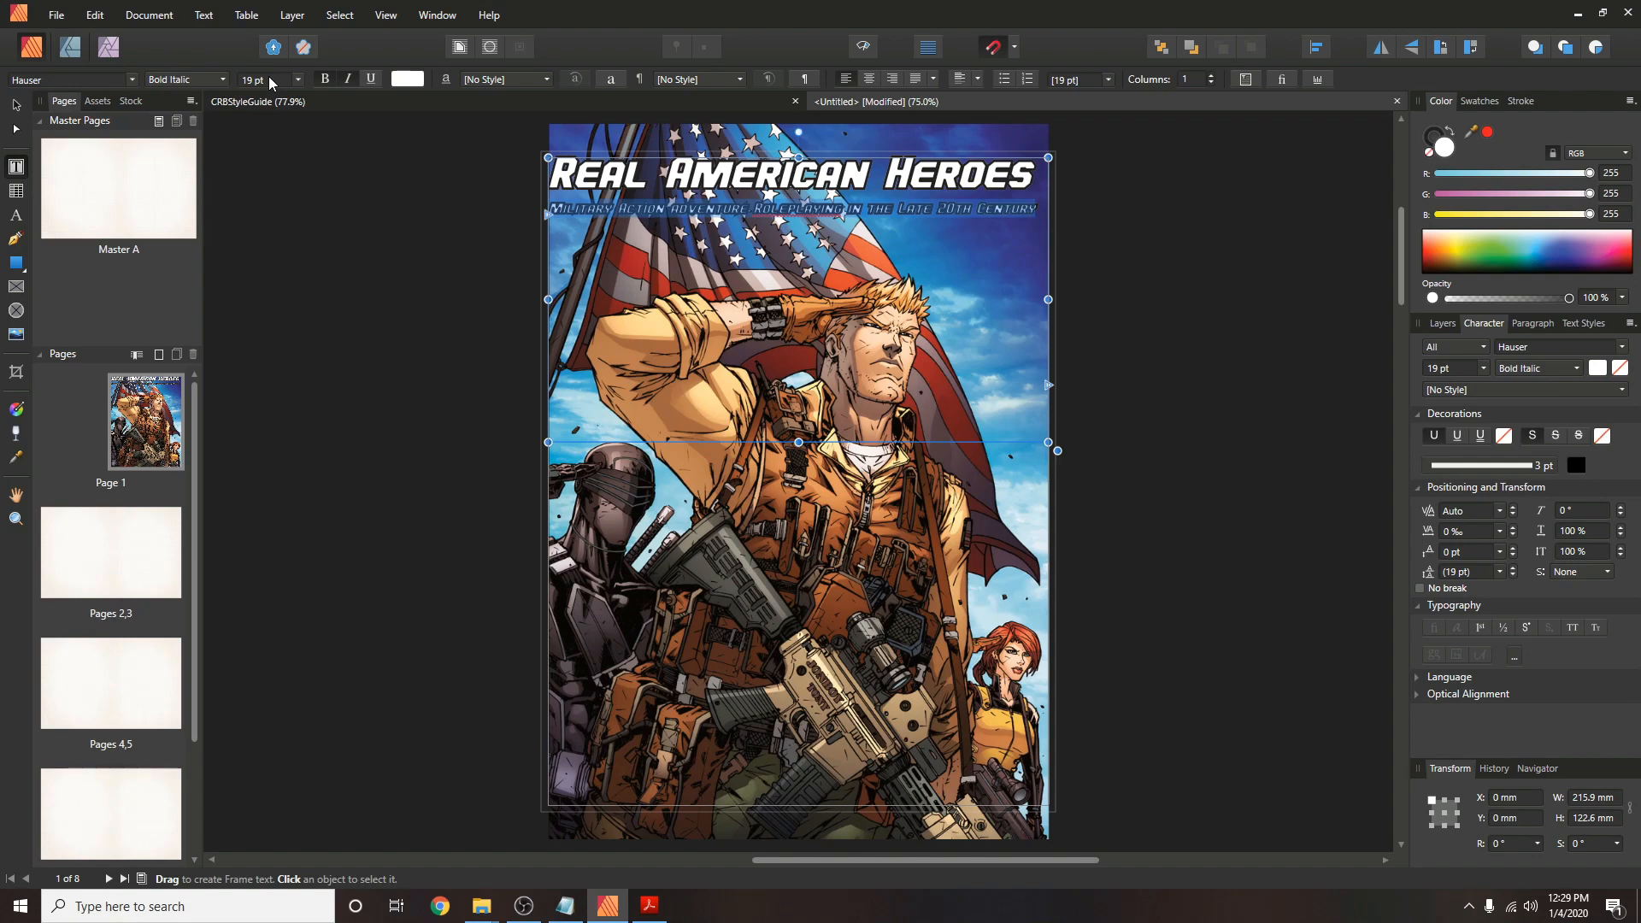
# Set the subtitle's text outline width to 2 pt and shorten the title frame to about 27.8 mm high.
pyautogui.click(1538, 465)
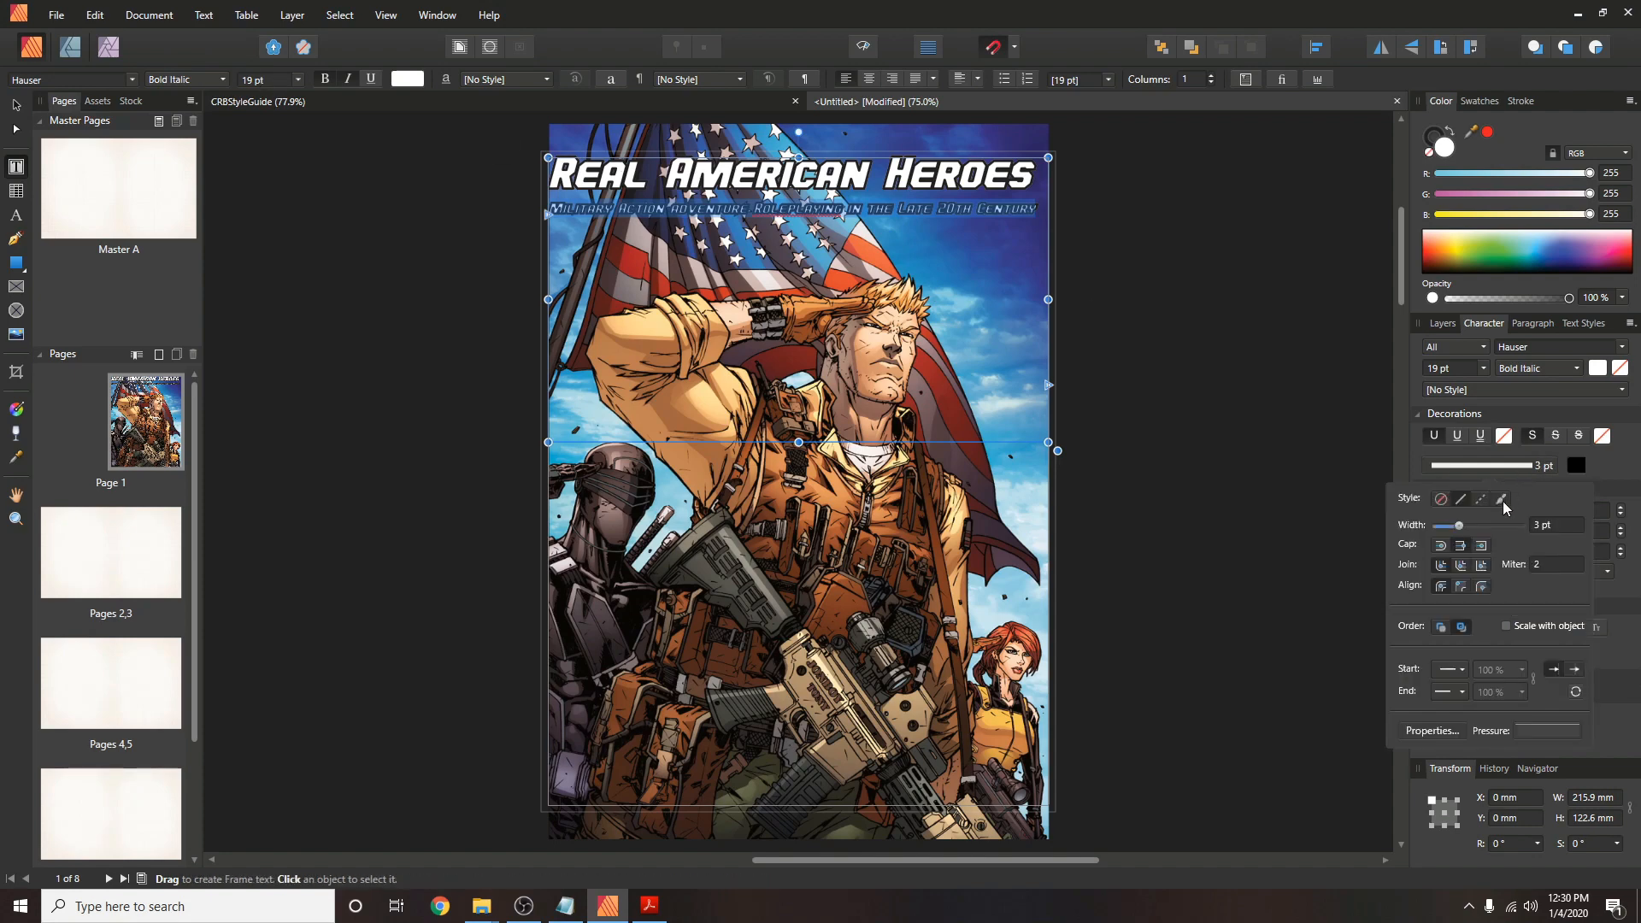
pyautogui.scroll(-1, 1546, 522)
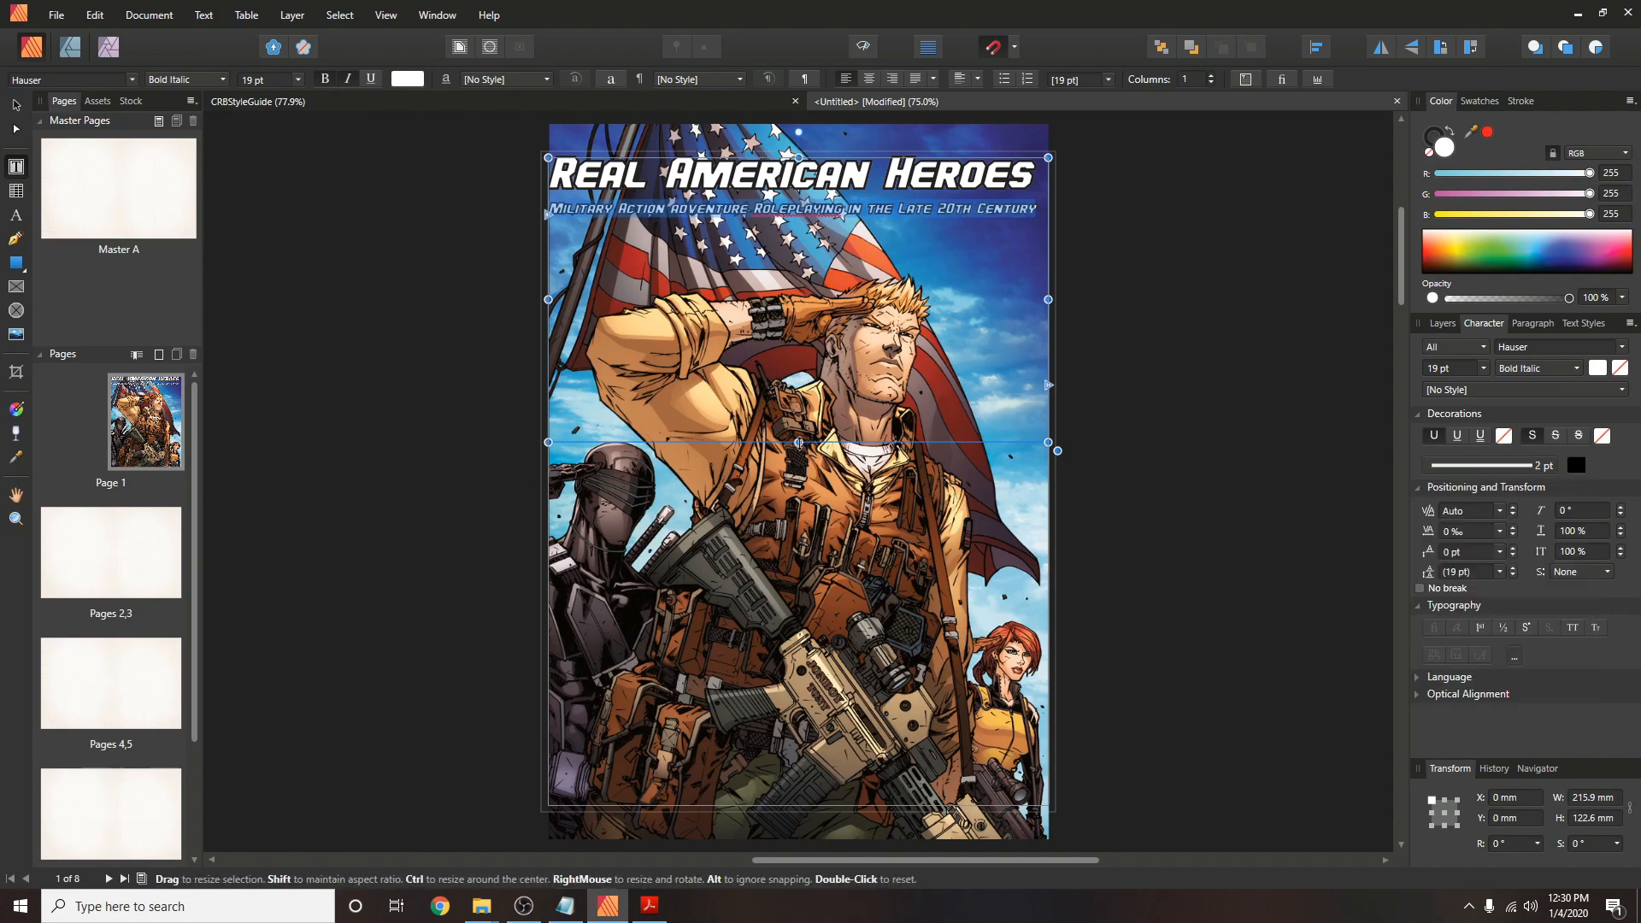
pyautogui.moveTo(799, 442); pyautogui.dragTo(814, 224)
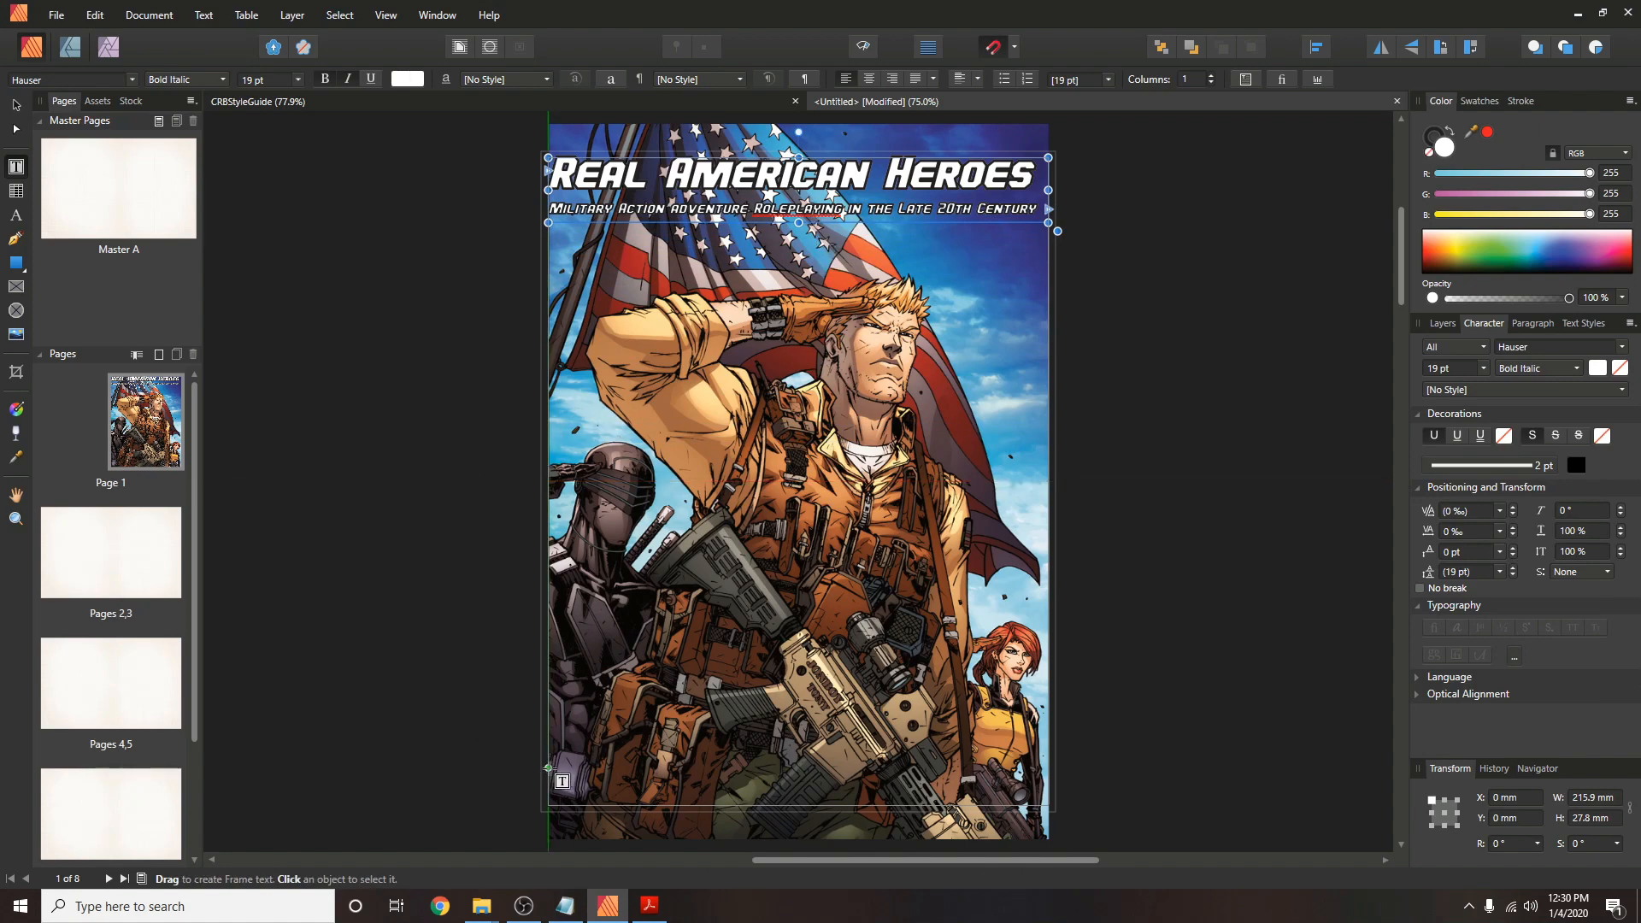
# Add a full-width text frame about 16 mm high near page 1's lower edge and paste "An unofficial fan supplement for the Genesys Roleplaying Game System".
pyautogui.moveTo(548, 767); pyautogui.dragTo(1048, 805)
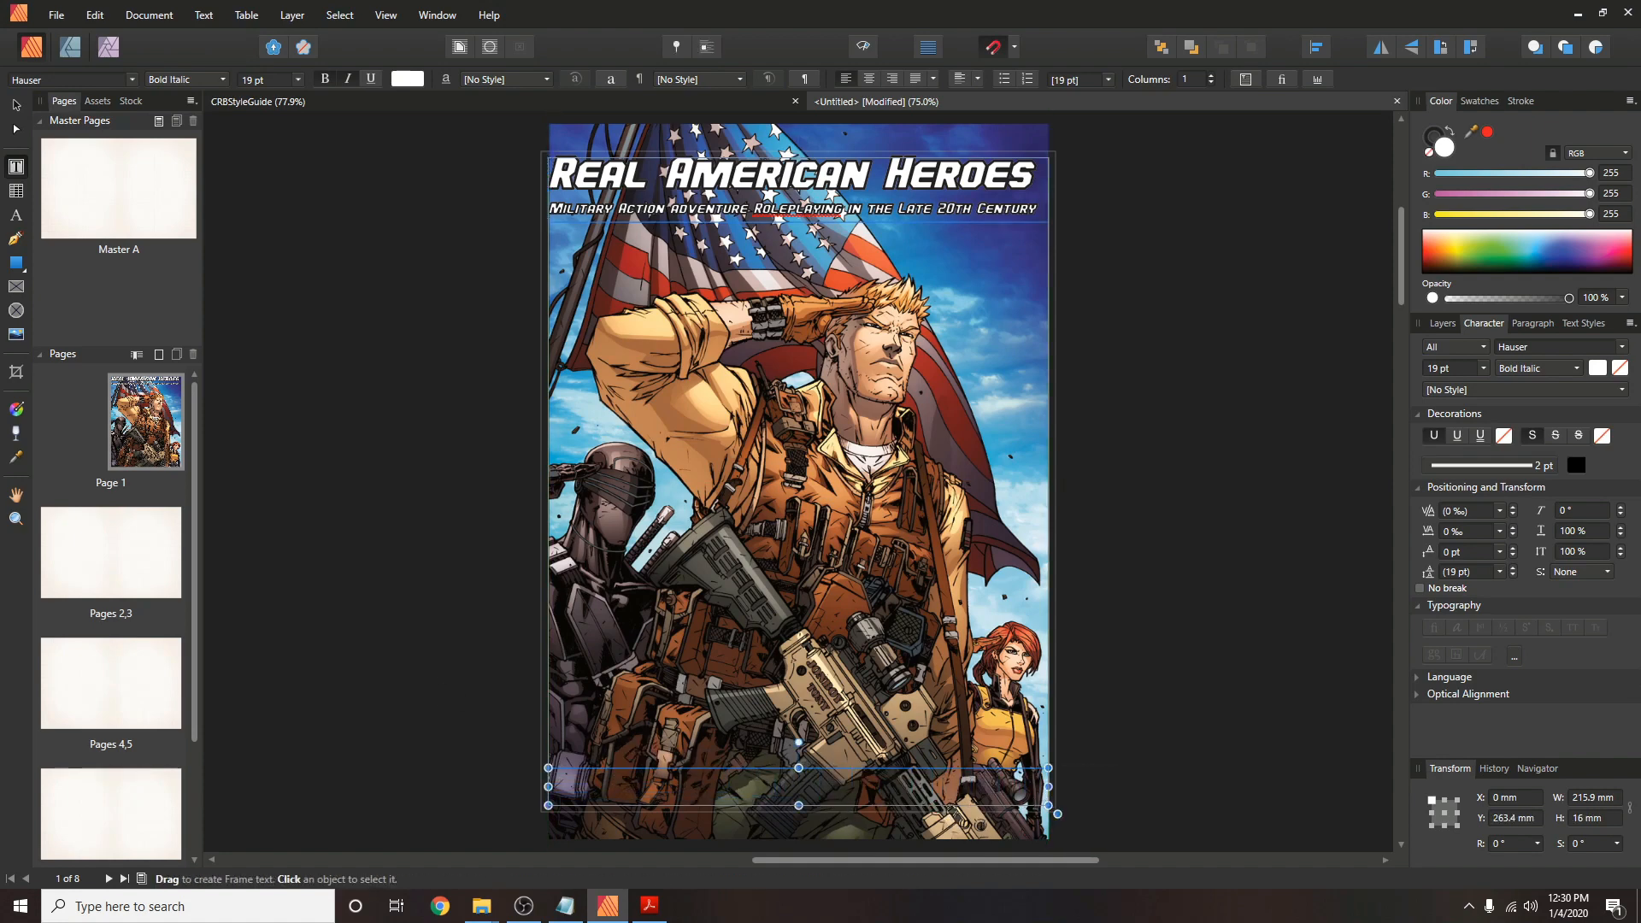
pyautogui.hotkey('alt', 'Tab')
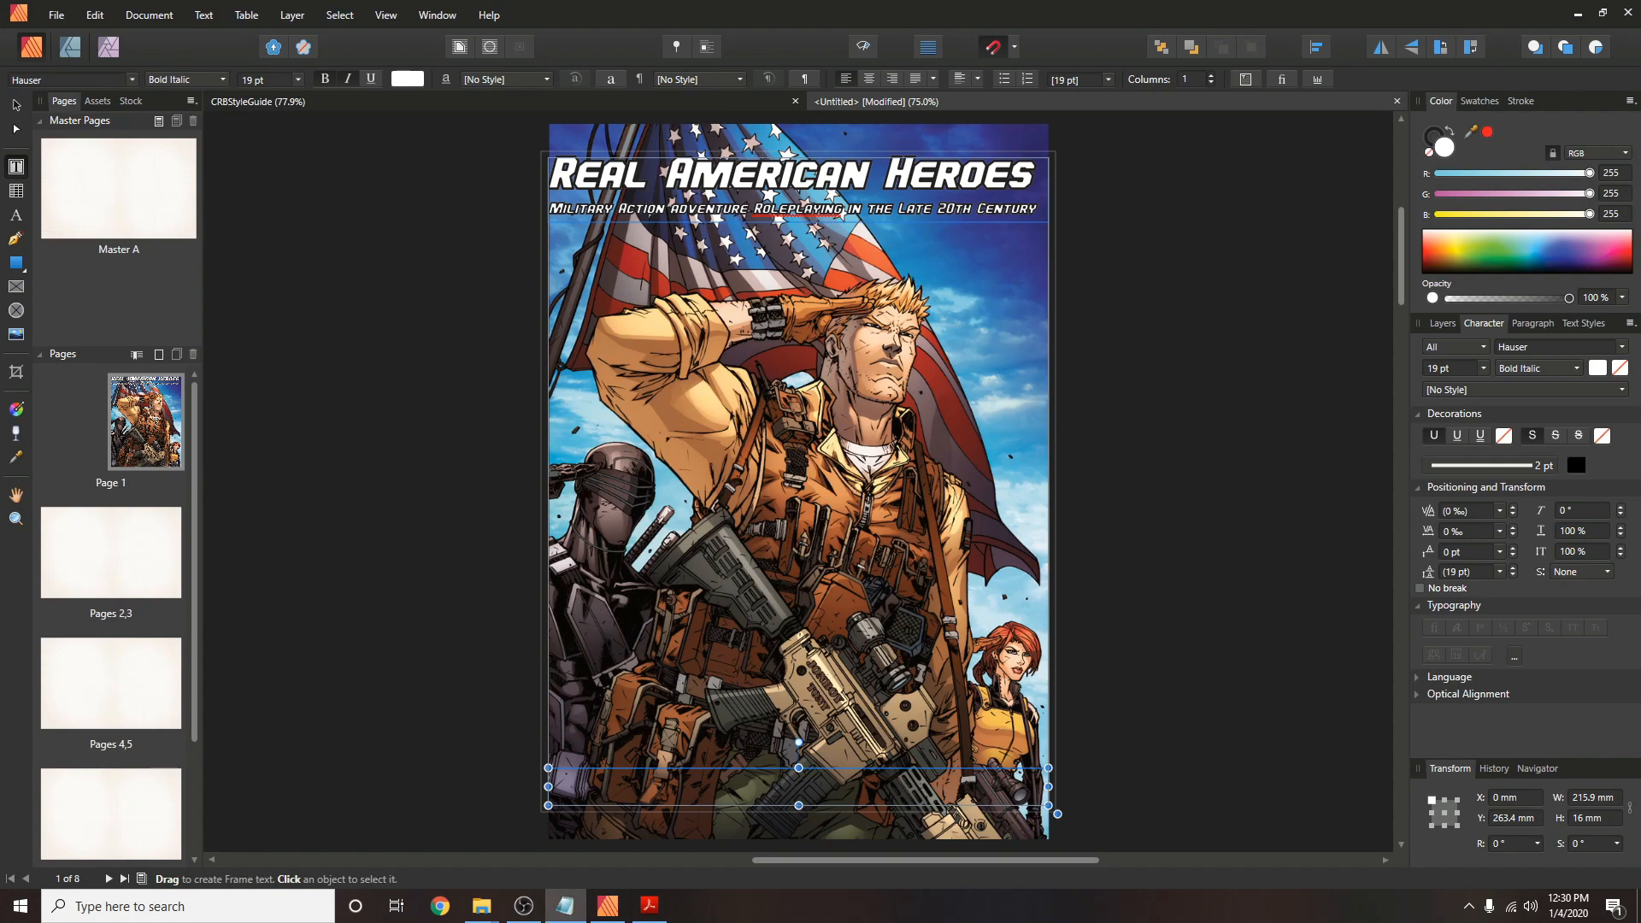
pyautogui.click(686, 779)
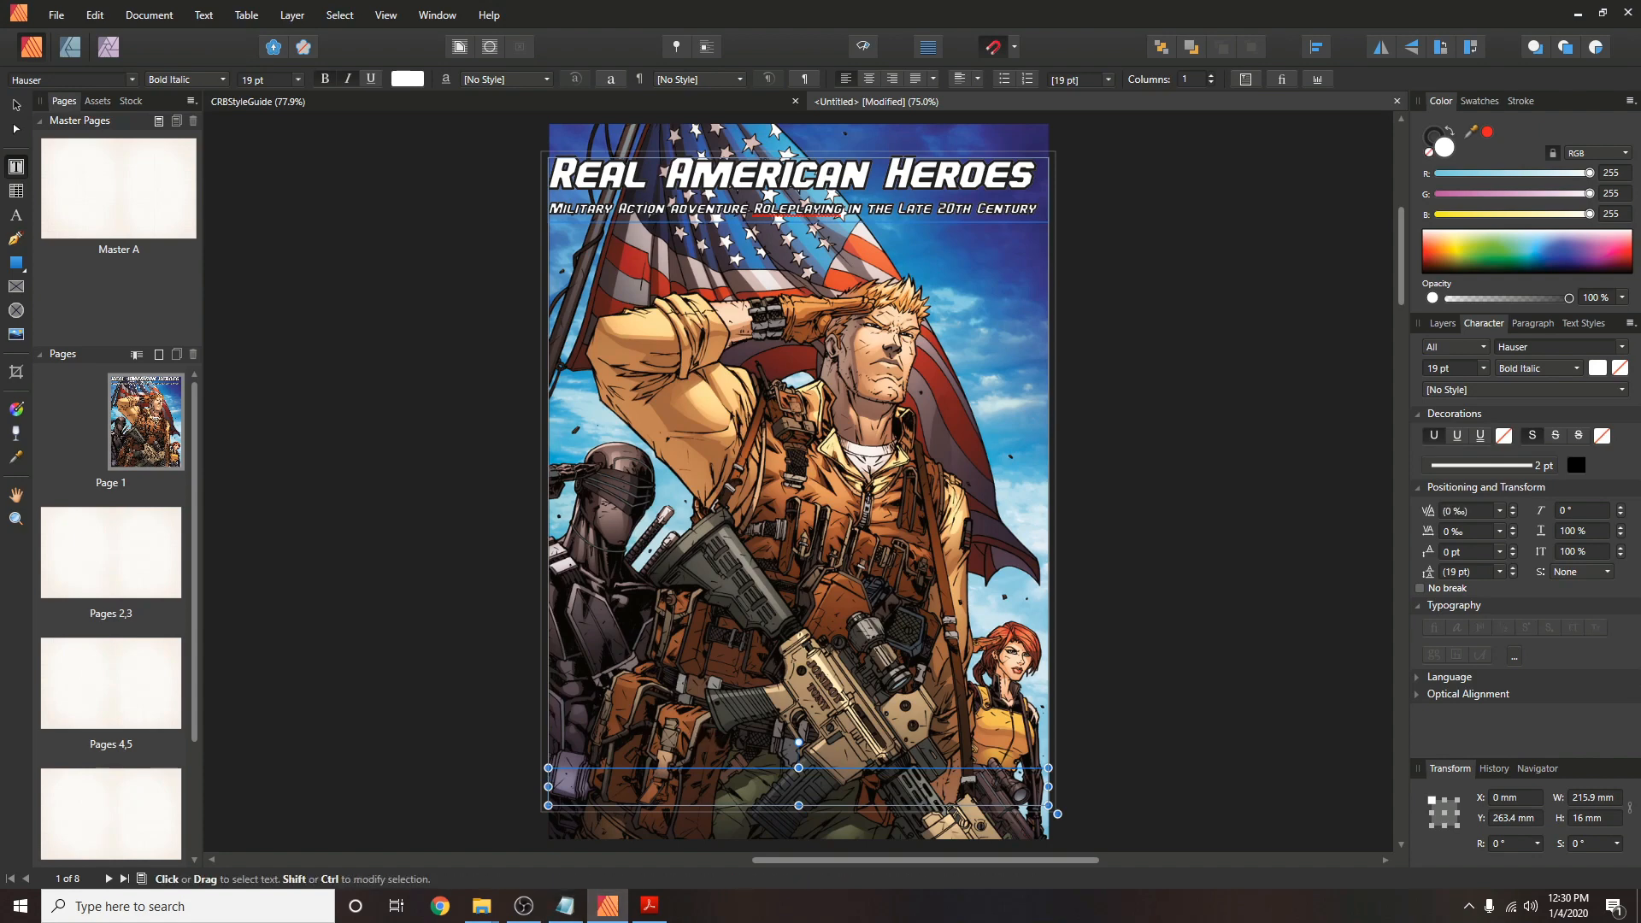
pyautogui.hotkey('ctrl', 'v')
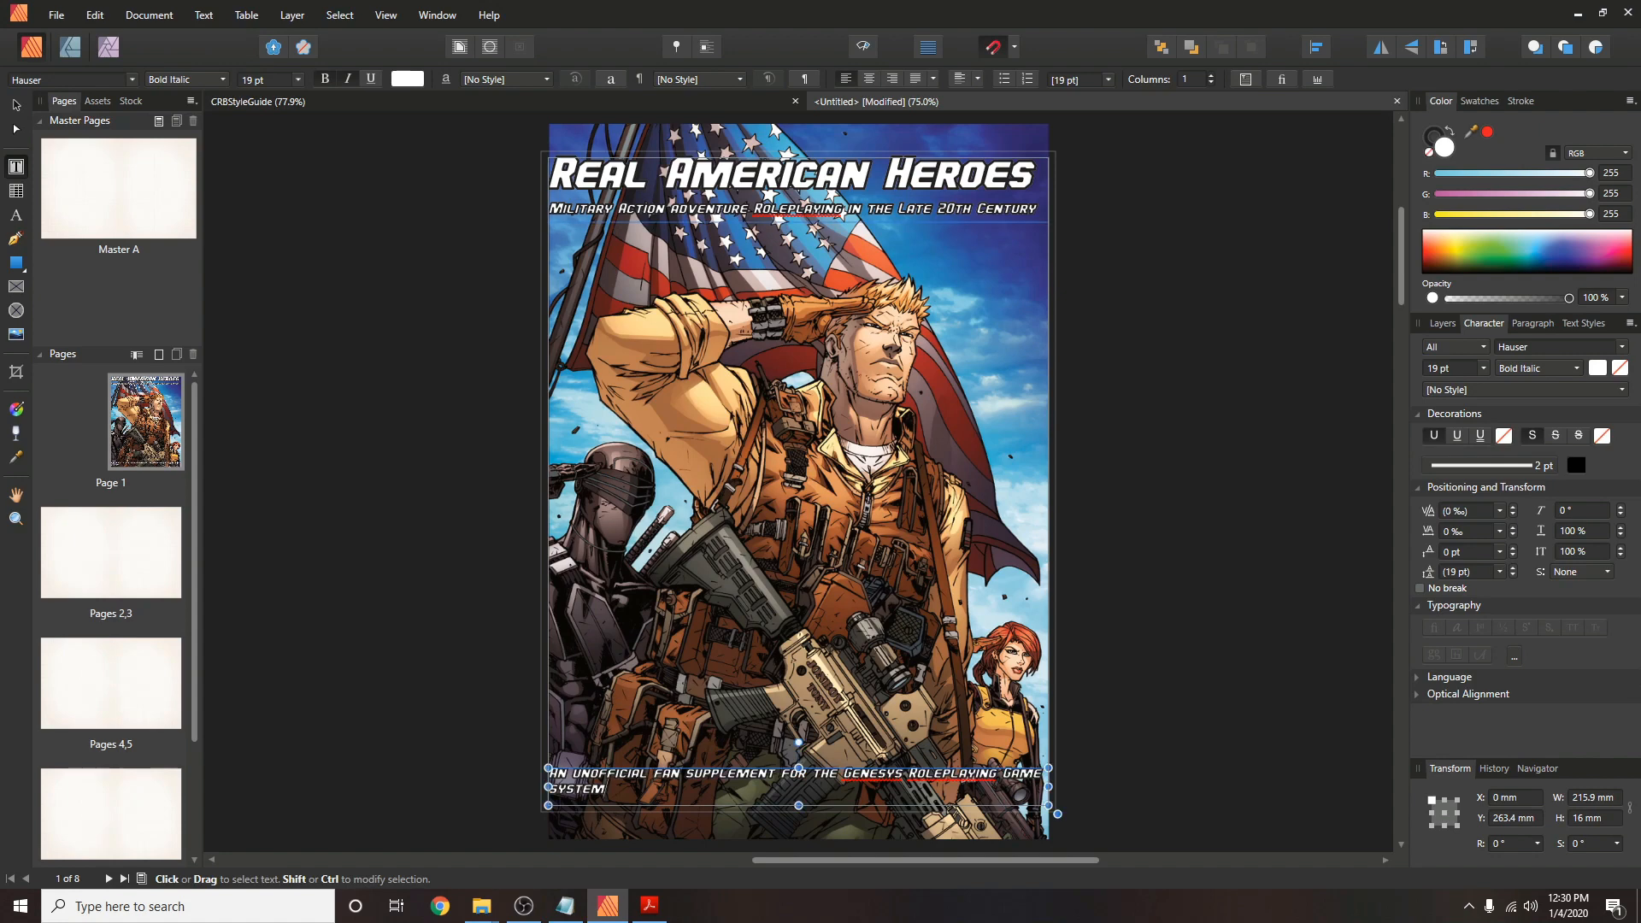
# Set the font size of the entire fan supplement line to 15 pt.
pyautogui.hotkey('ctrl', 'a')
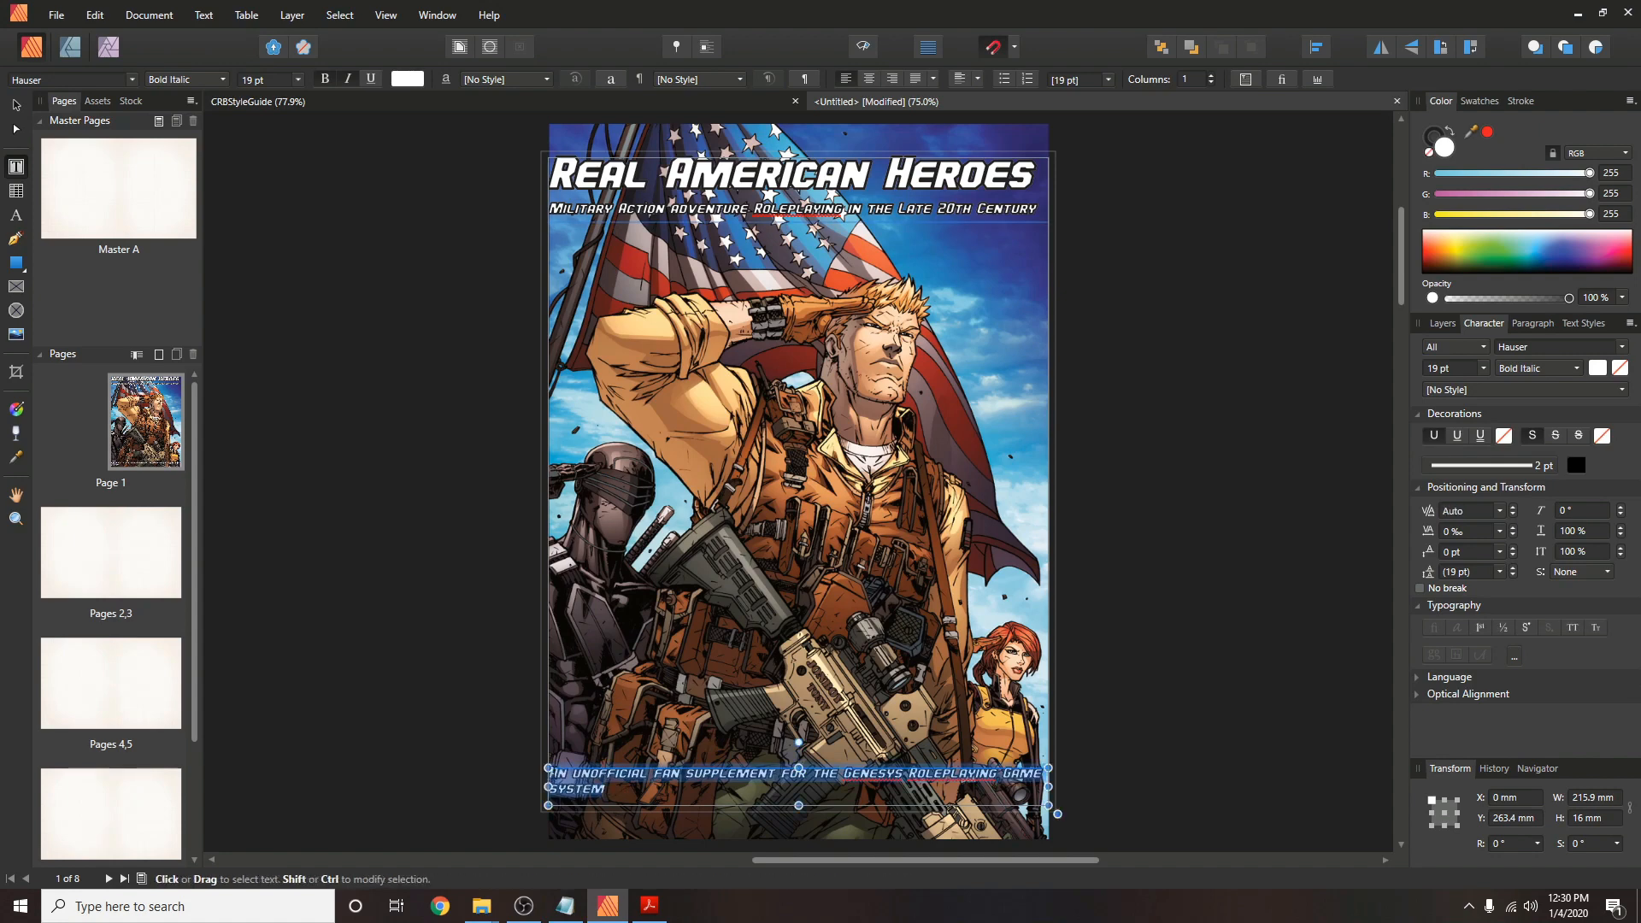
pyautogui.click(276, 79)
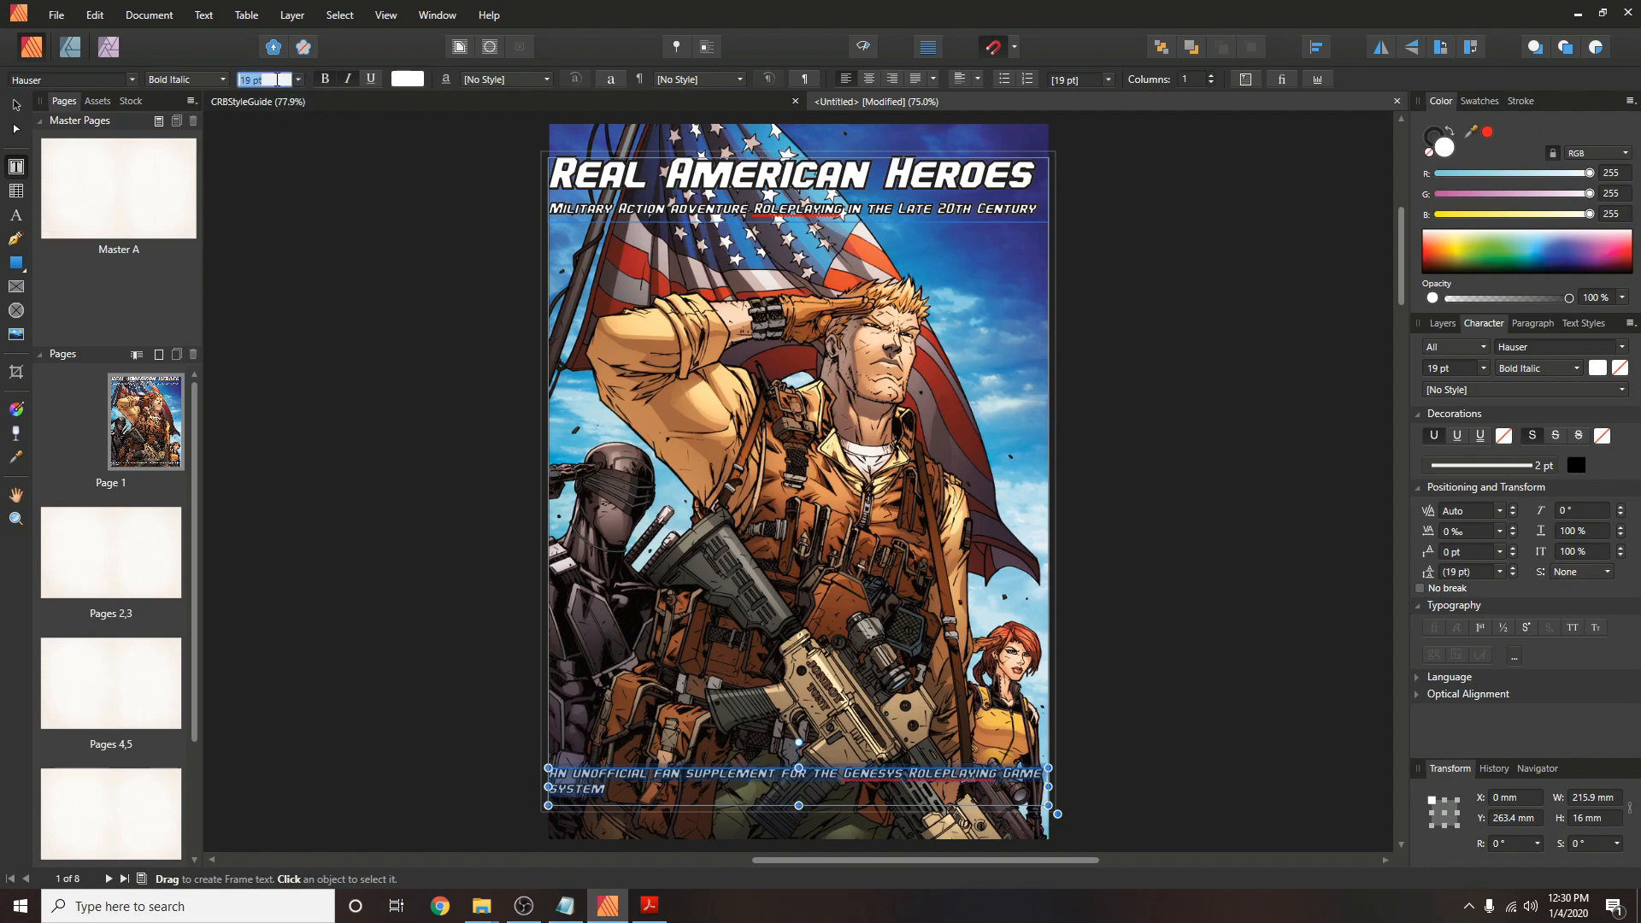
pyautogui.write('18')
pyautogui.press('Return')
pyautogui.scroll(-1, 276, 79)
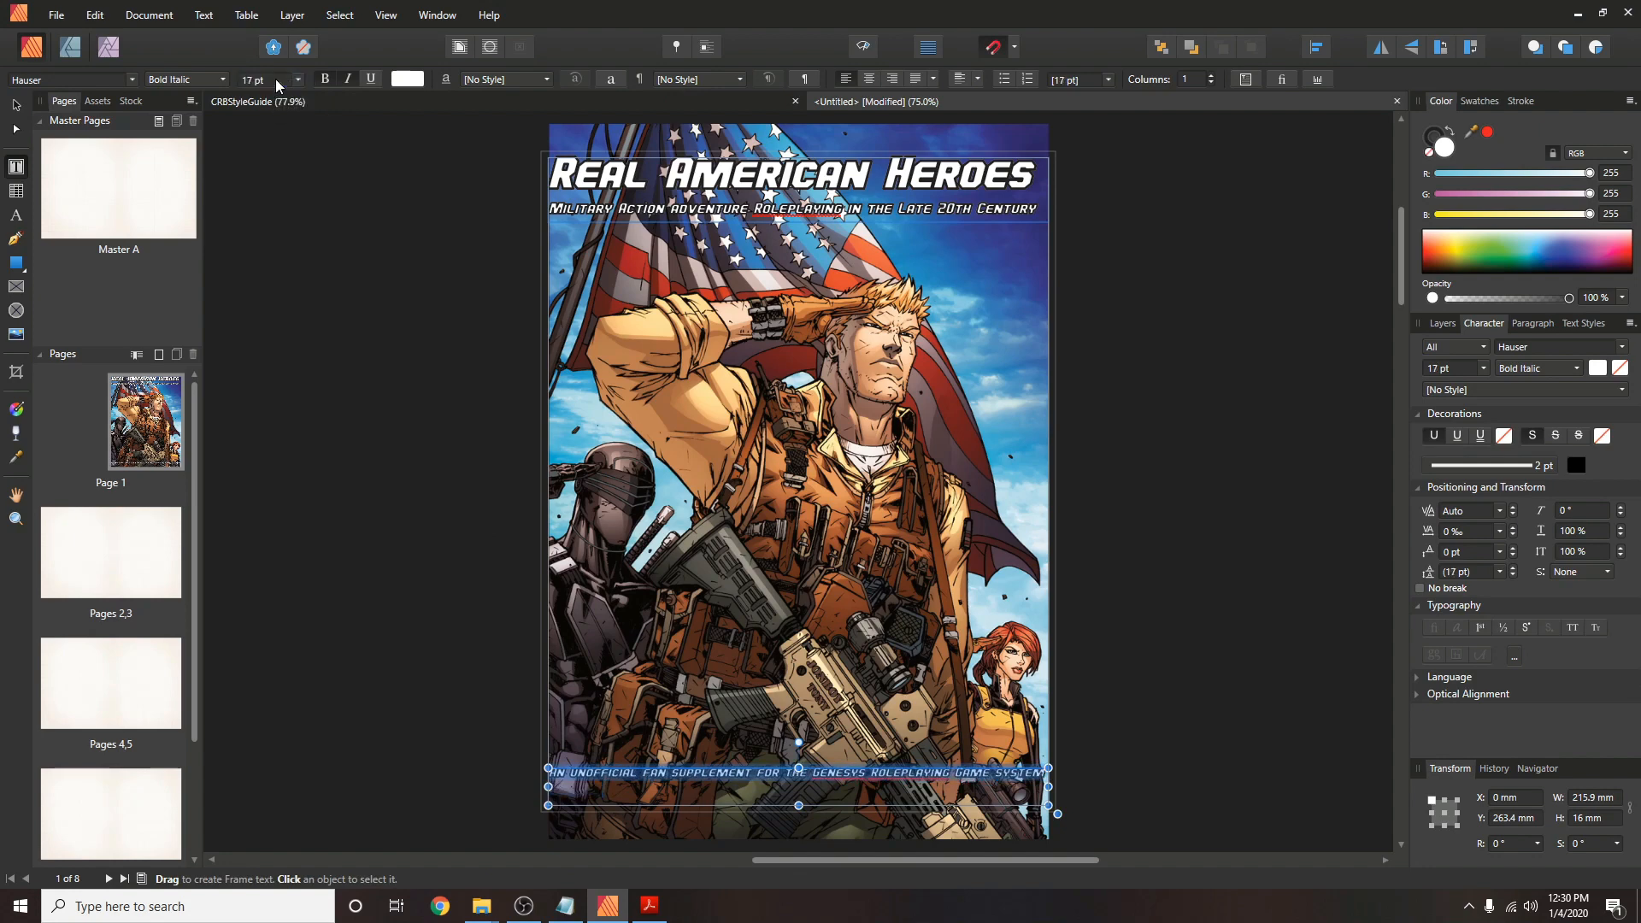
pyautogui.scroll(-1, 275, 79)
pyautogui.scroll(-1, 275, 79)
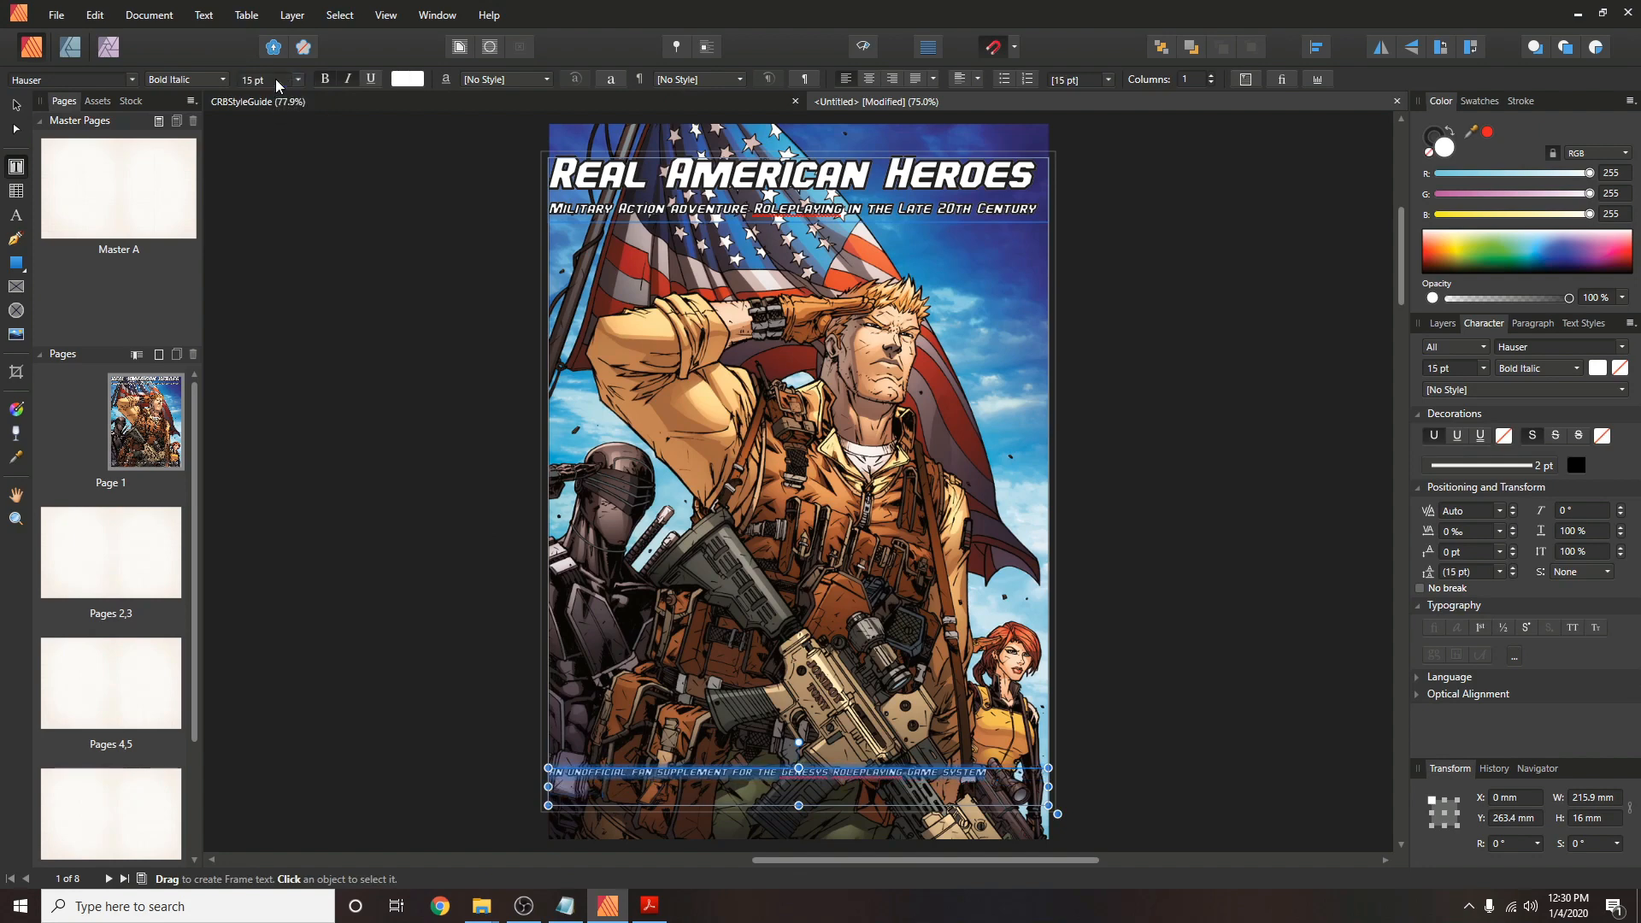
# Center the fan supplement line and reduce its frame to about 6.4 mm high, keeping the frame's lower edge in place.
pyautogui.click(873, 76)
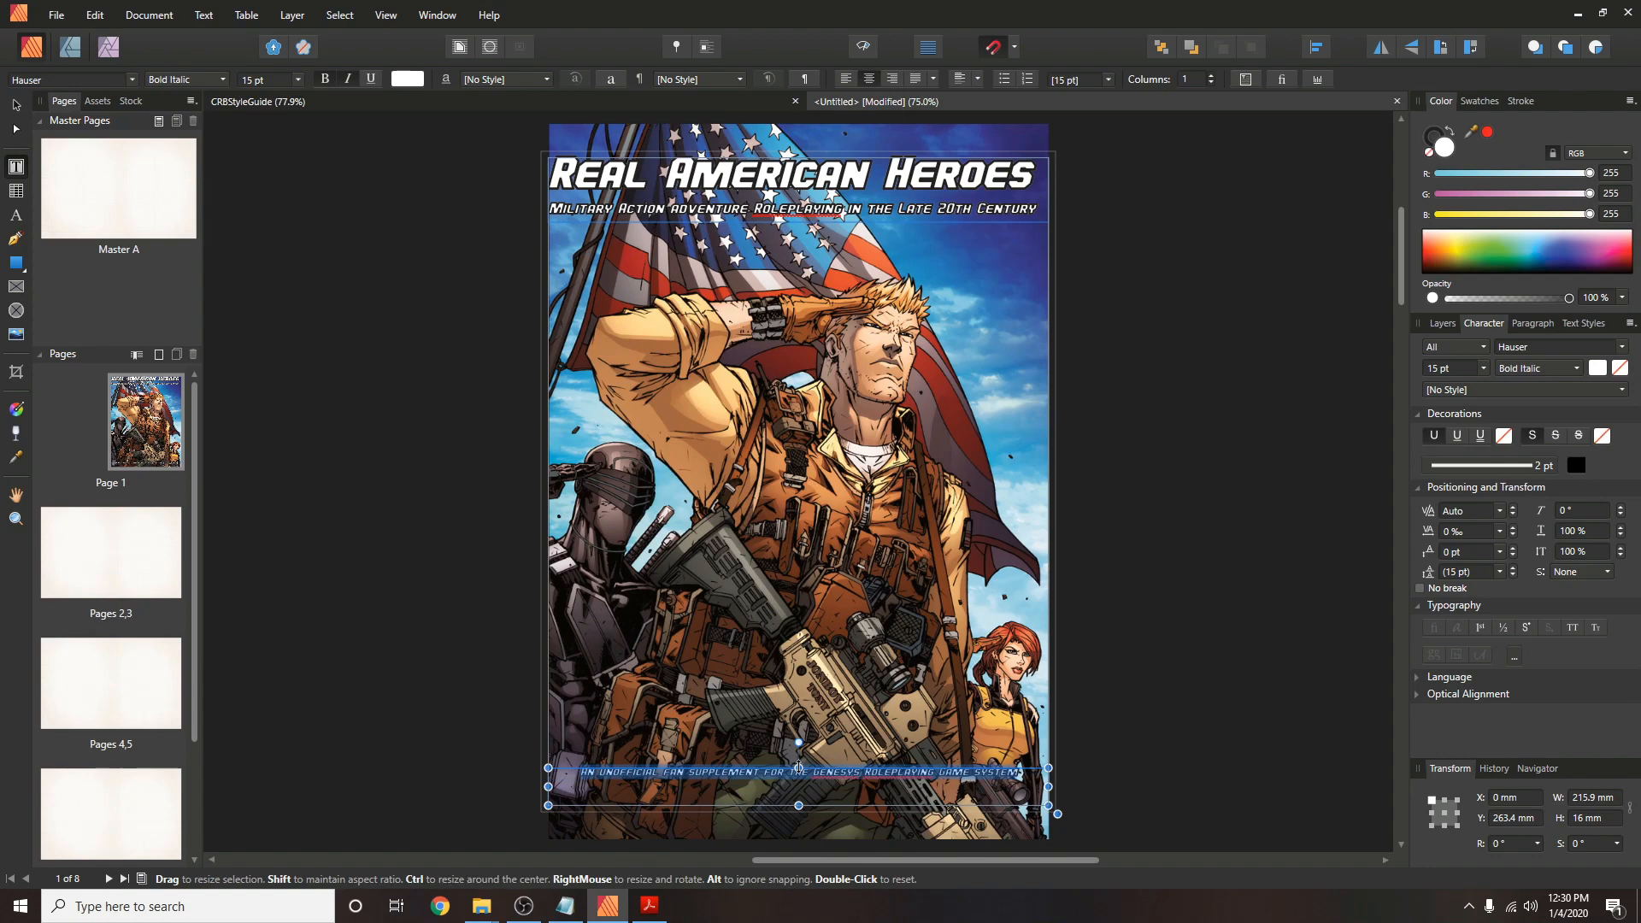
pyautogui.moveTo(798, 767); pyautogui.dragTo(802, 789)
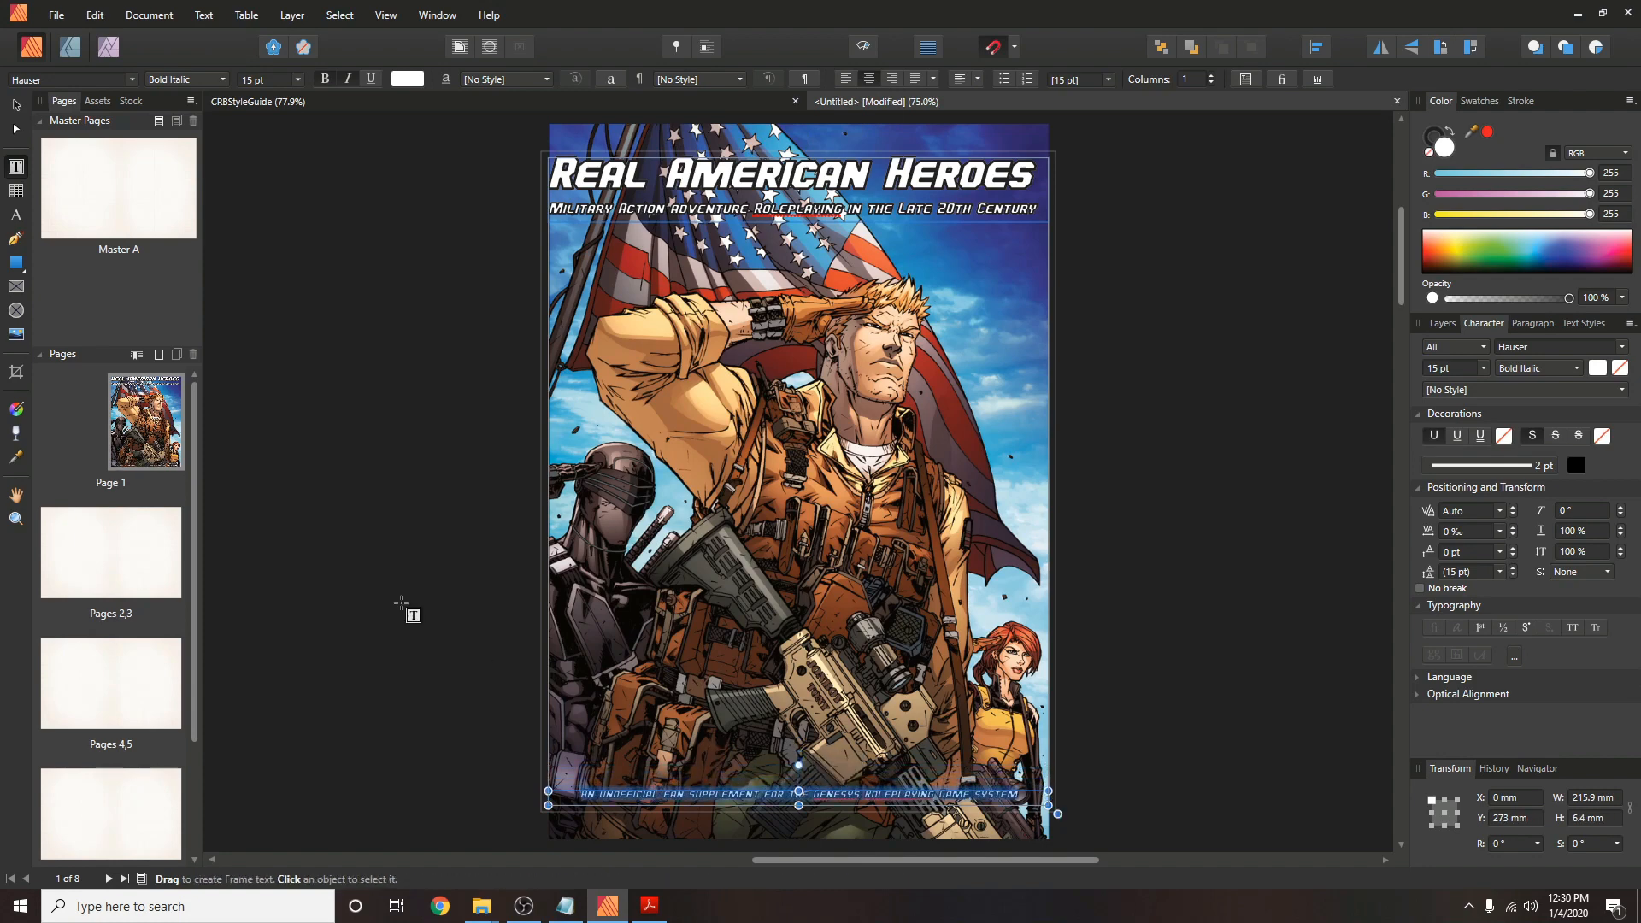
pyautogui.click(383, 595)
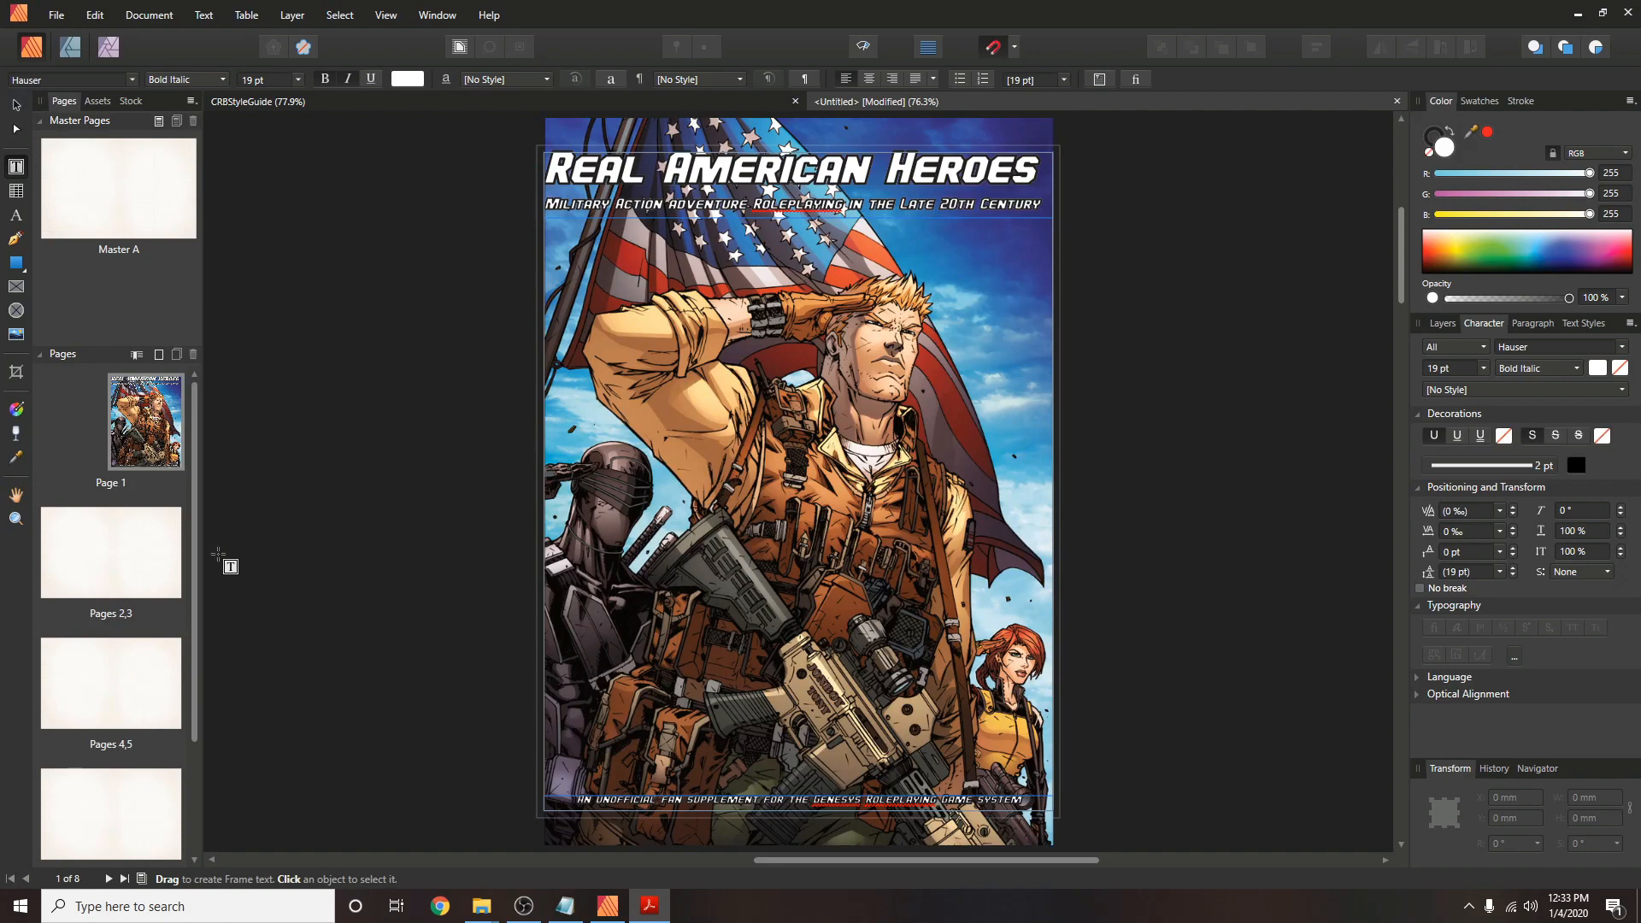
# On the spread of pages 2 and 3, draw a text frame about 164.9 × 12.2 mm along page 2's top margin.
pyautogui.click(119, 553)
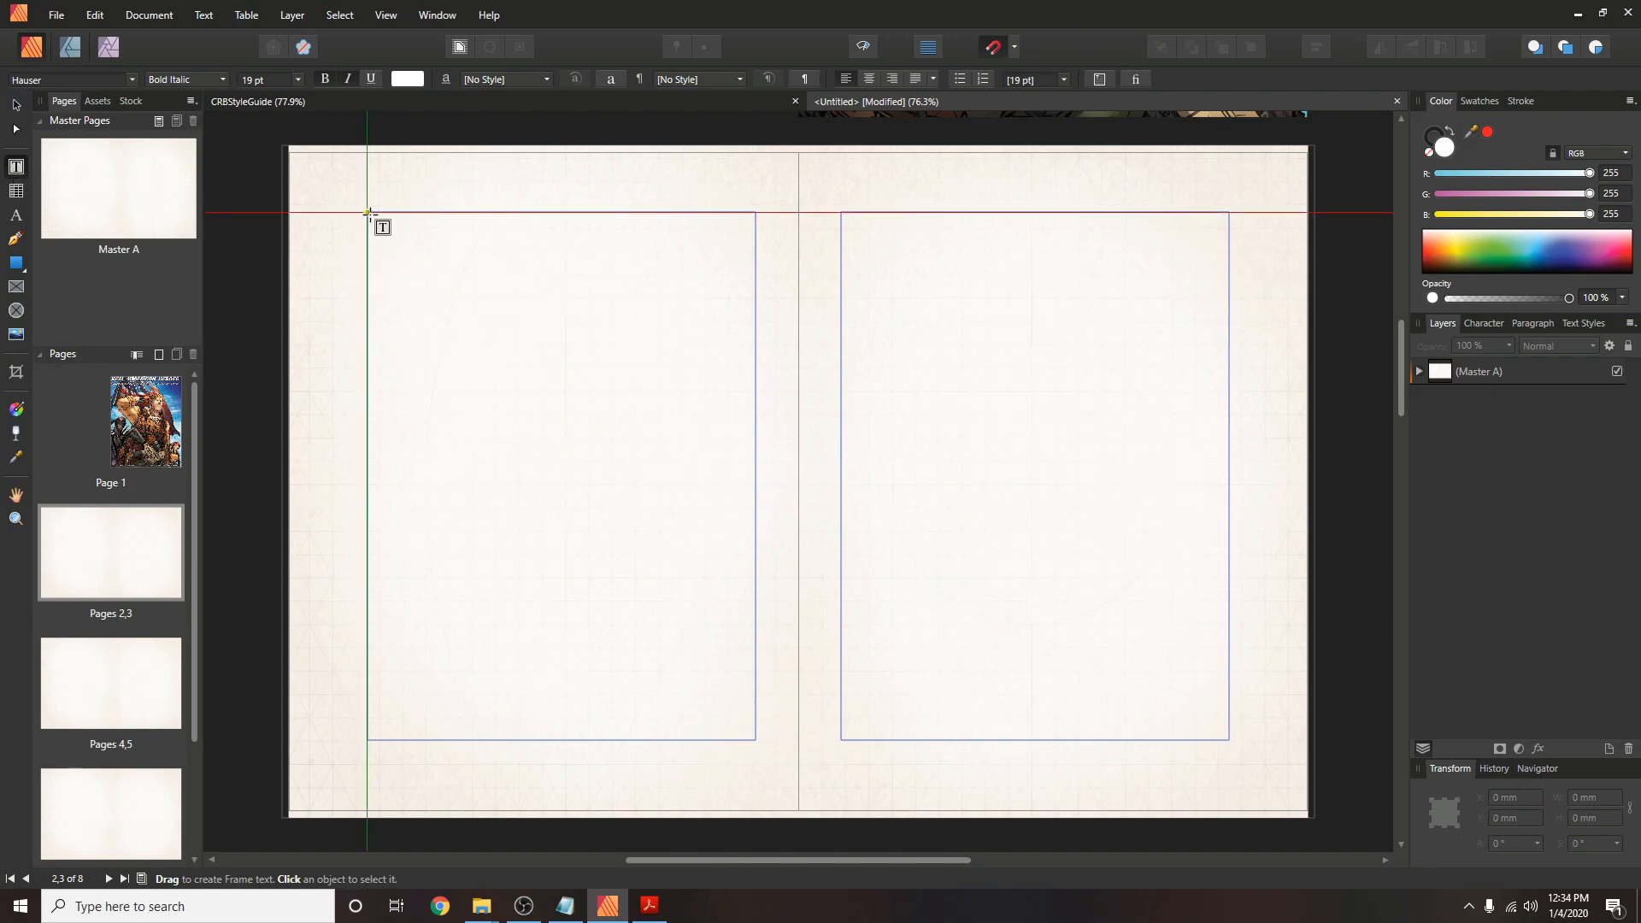
pyautogui.moveTo(367, 212); pyautogui.dragTo(756, 241)
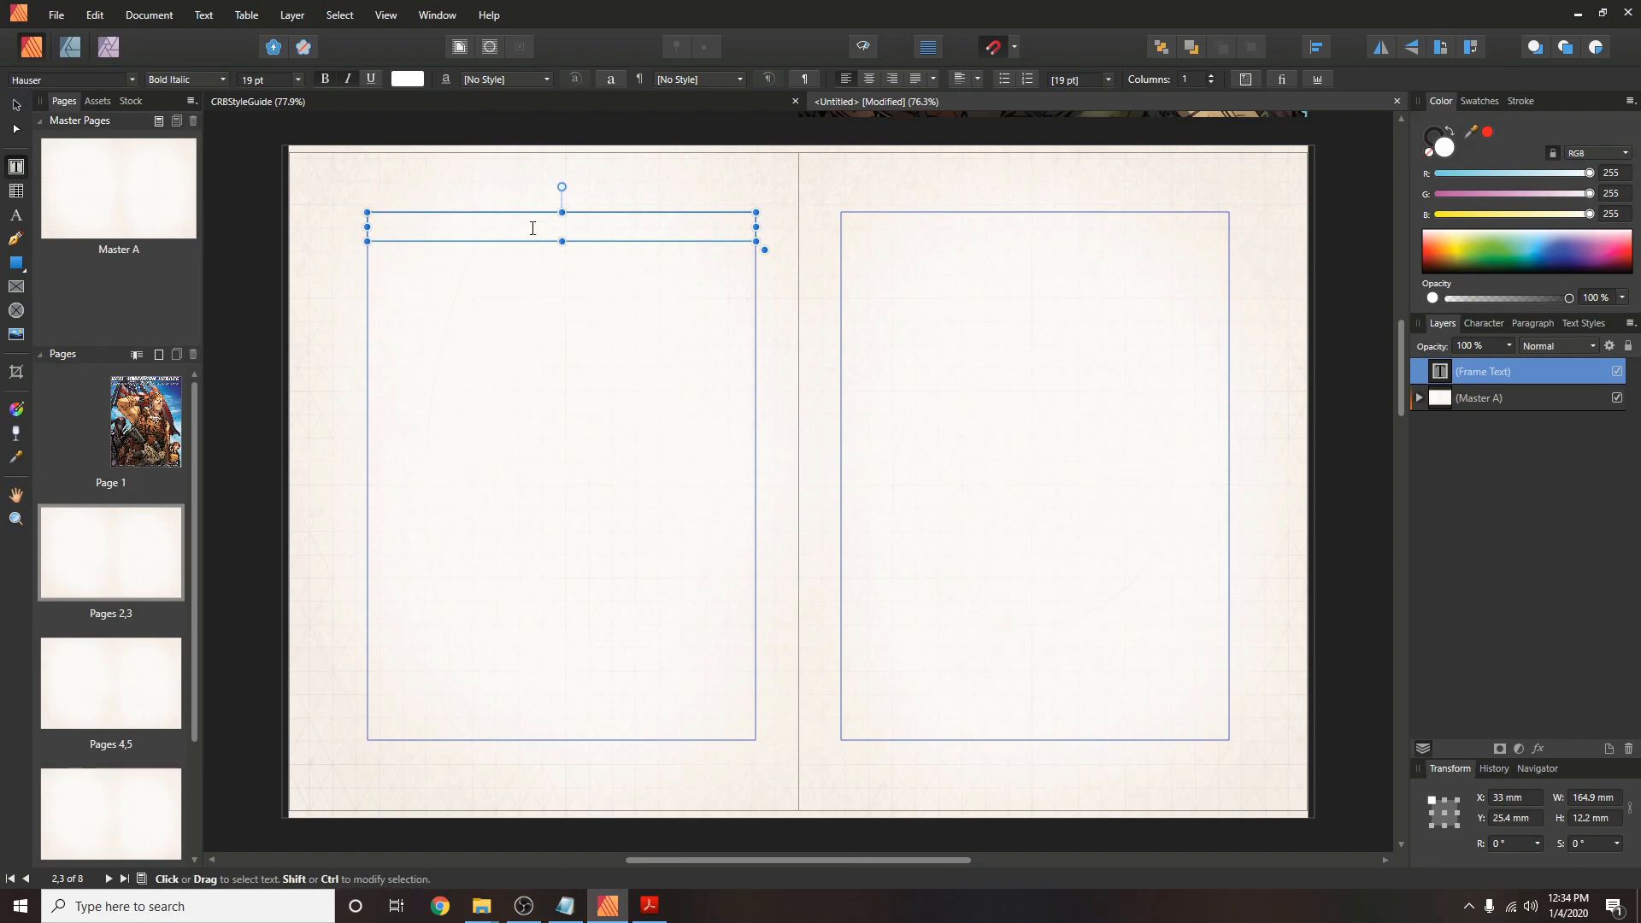
# Enter "CREDITS" in page 2's heading frame and set its font to Bebas Neue.
pyautogui.write('CREDITS')
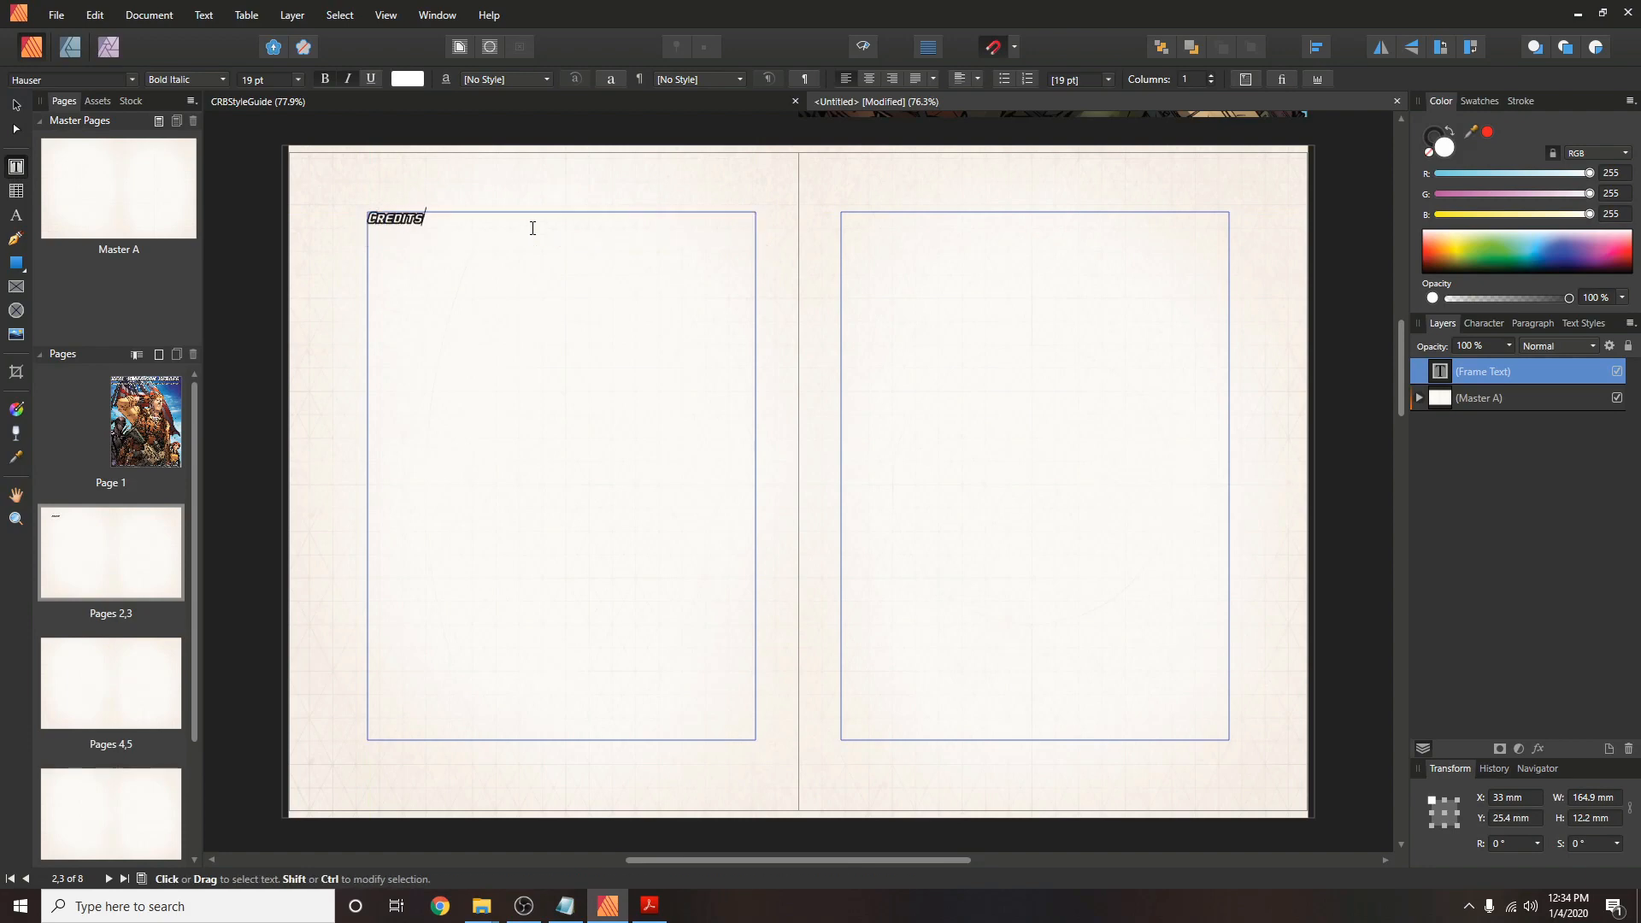
pyautogui.hotkey('ctrl', 'a')
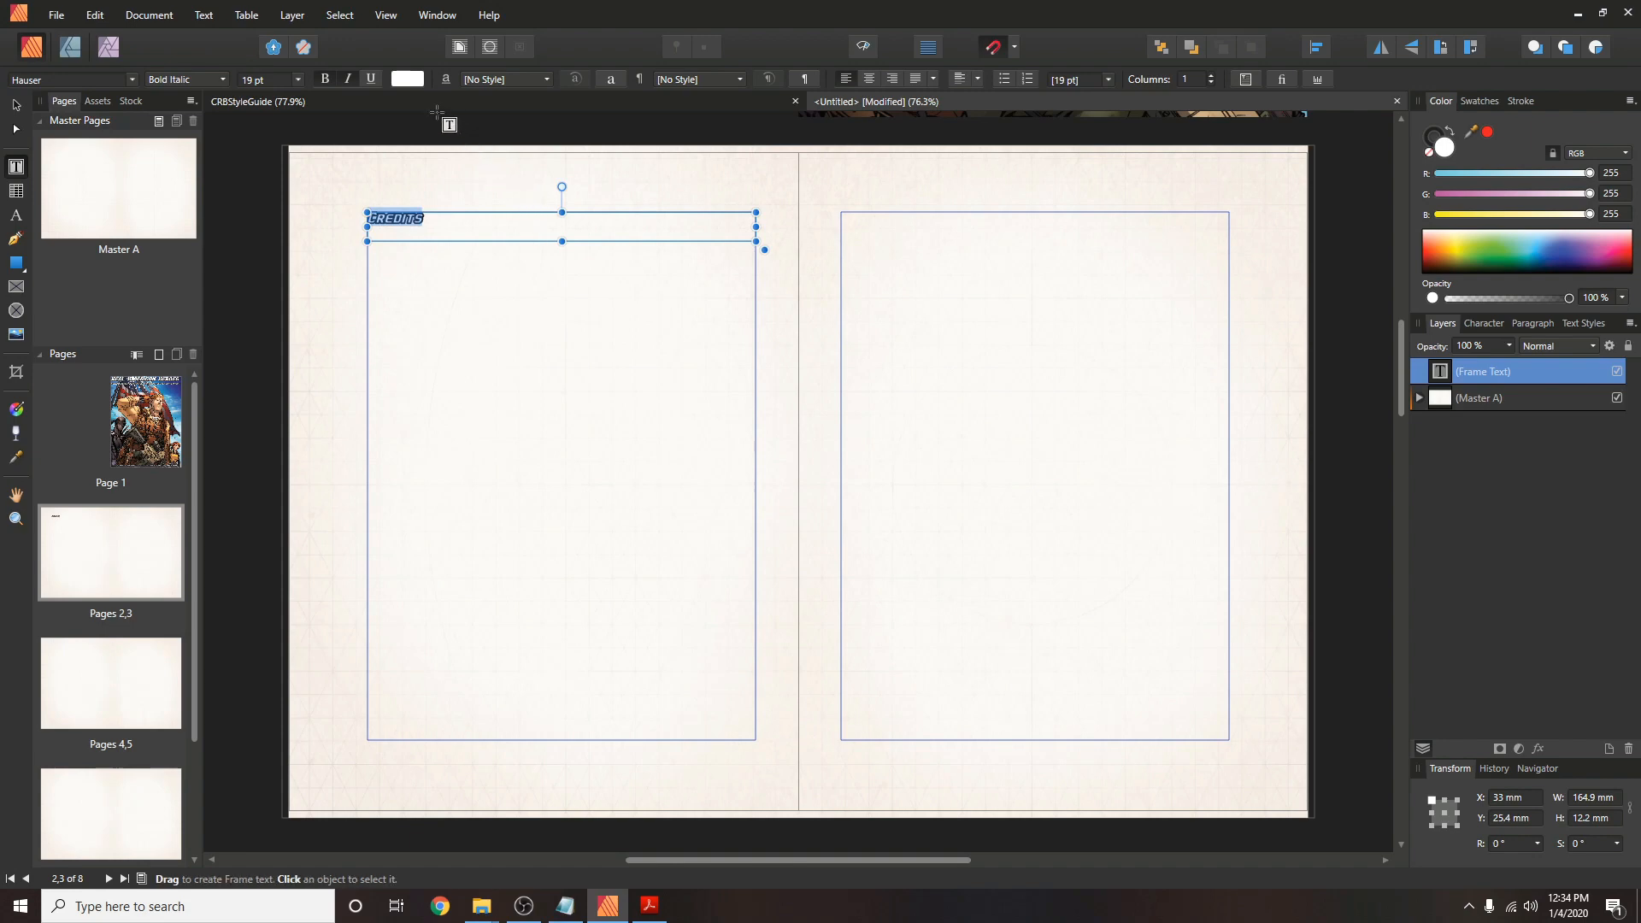
pyautogui.click(546, 79)
pyautogui.click(526, 99)
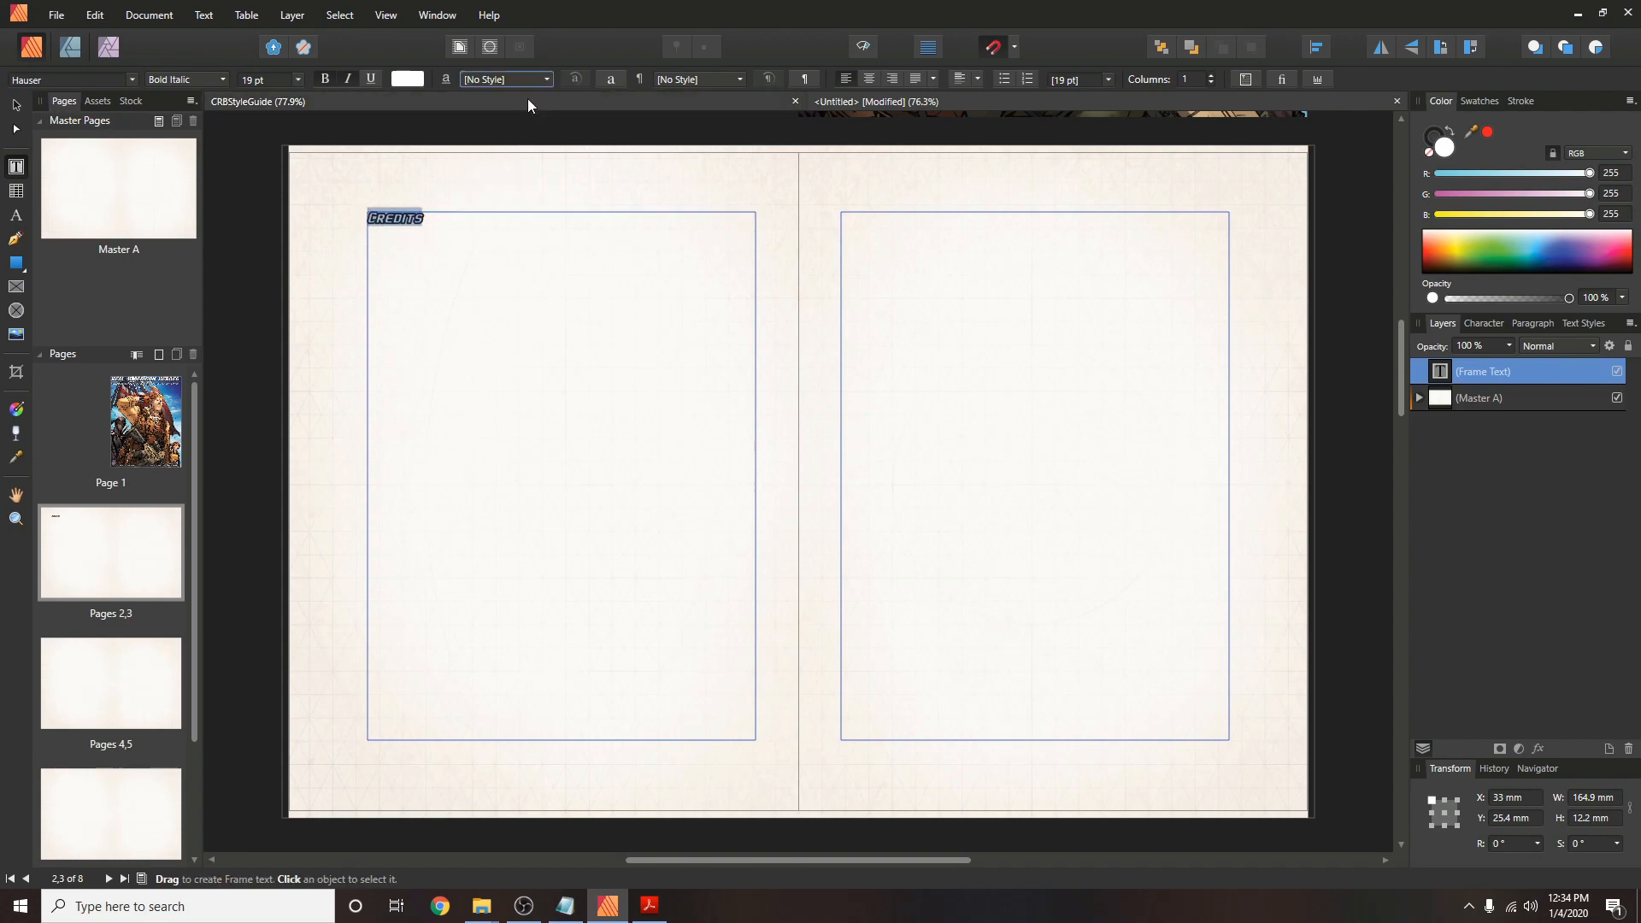
pyautogui.click(128, 79)
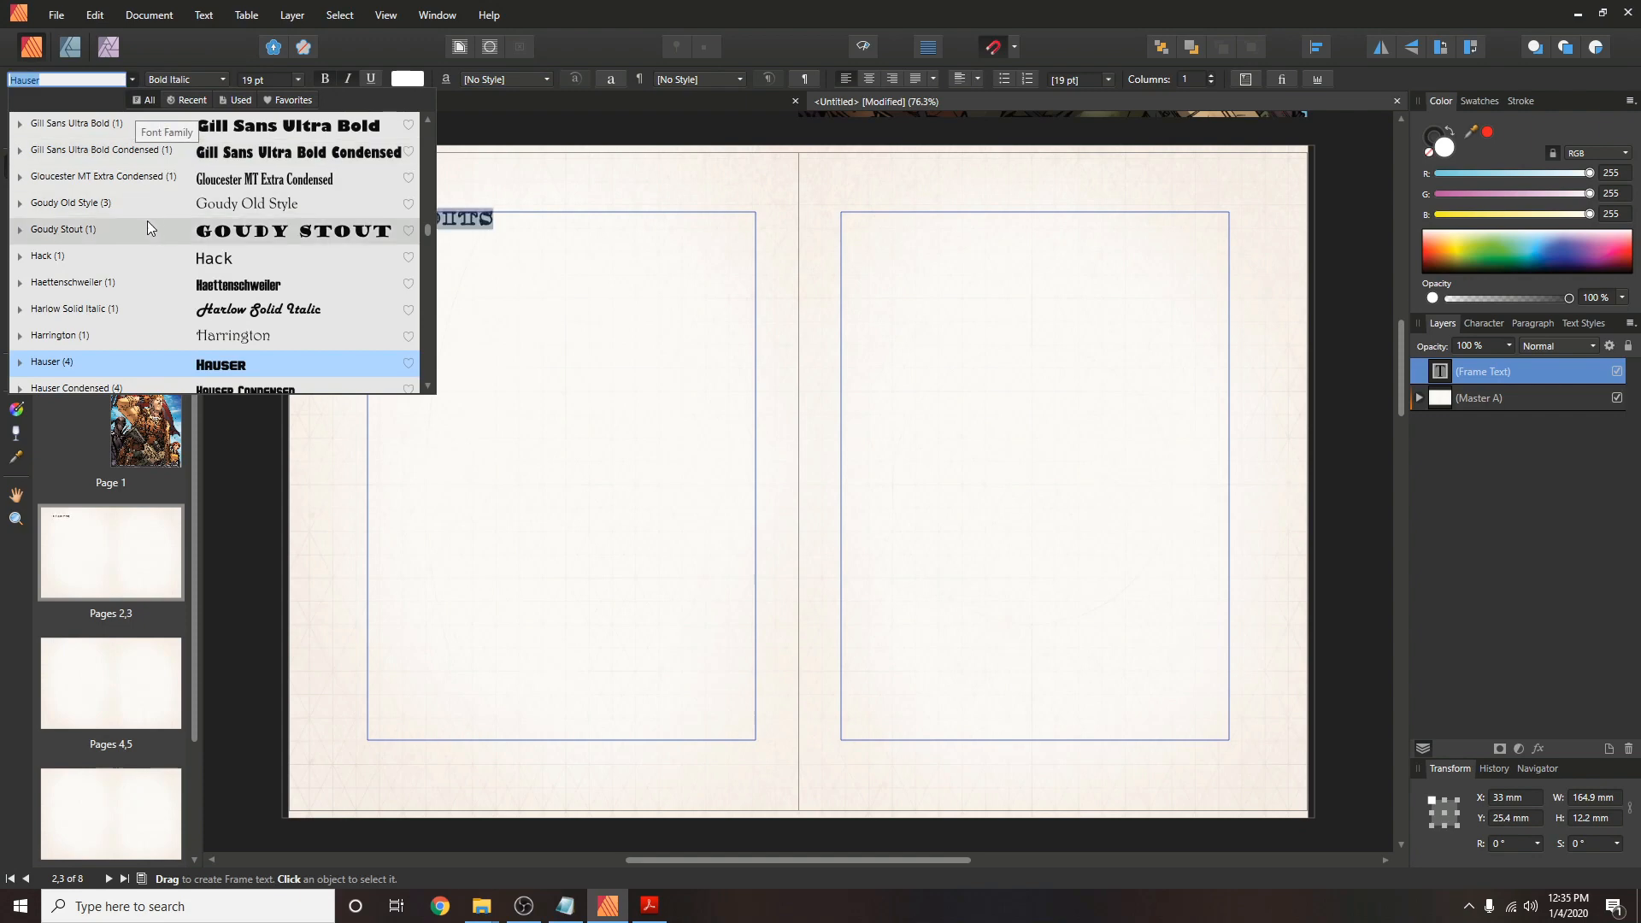
pyautogui.scroll(10, 147, 221)
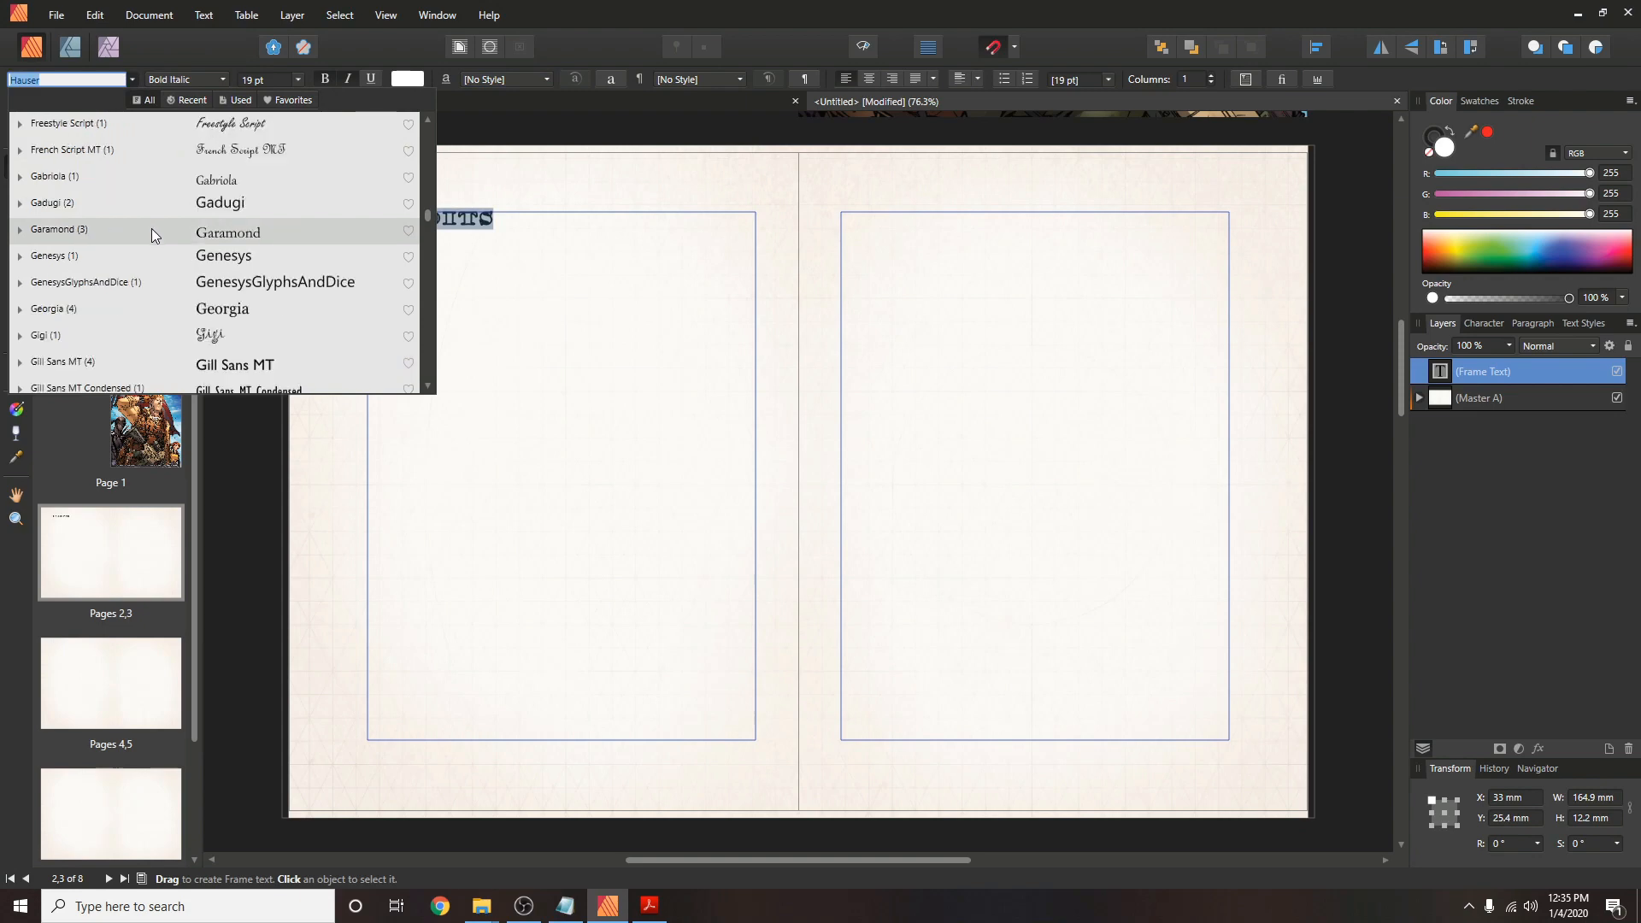
pyautogui.scroll(10, 152, 228)
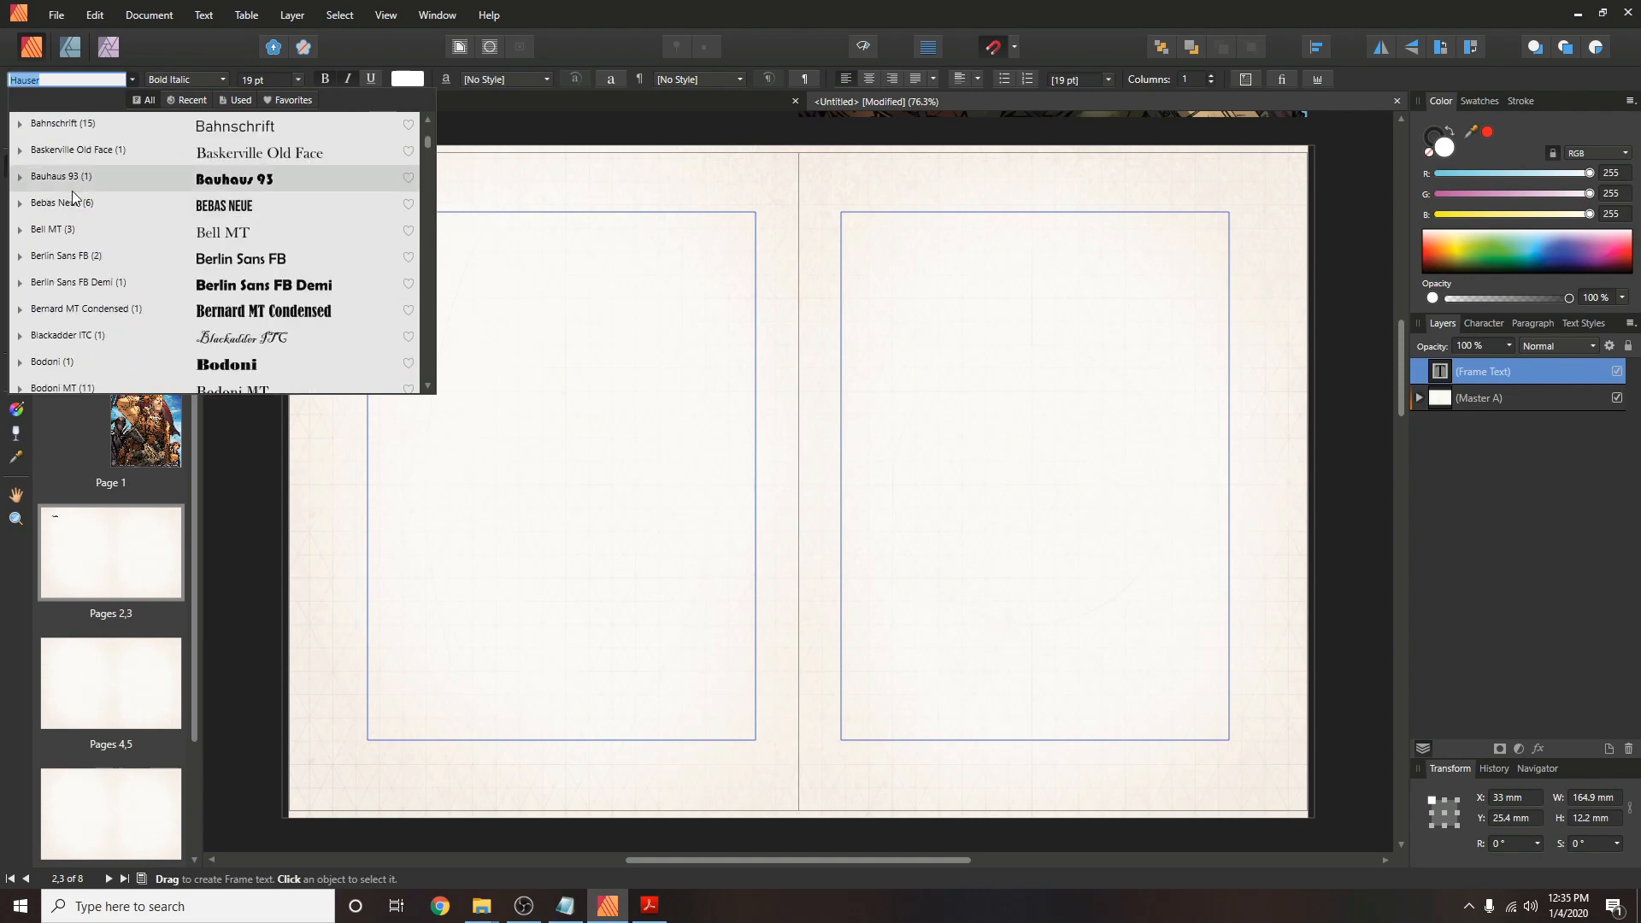
pyautogui.click(75, 206)
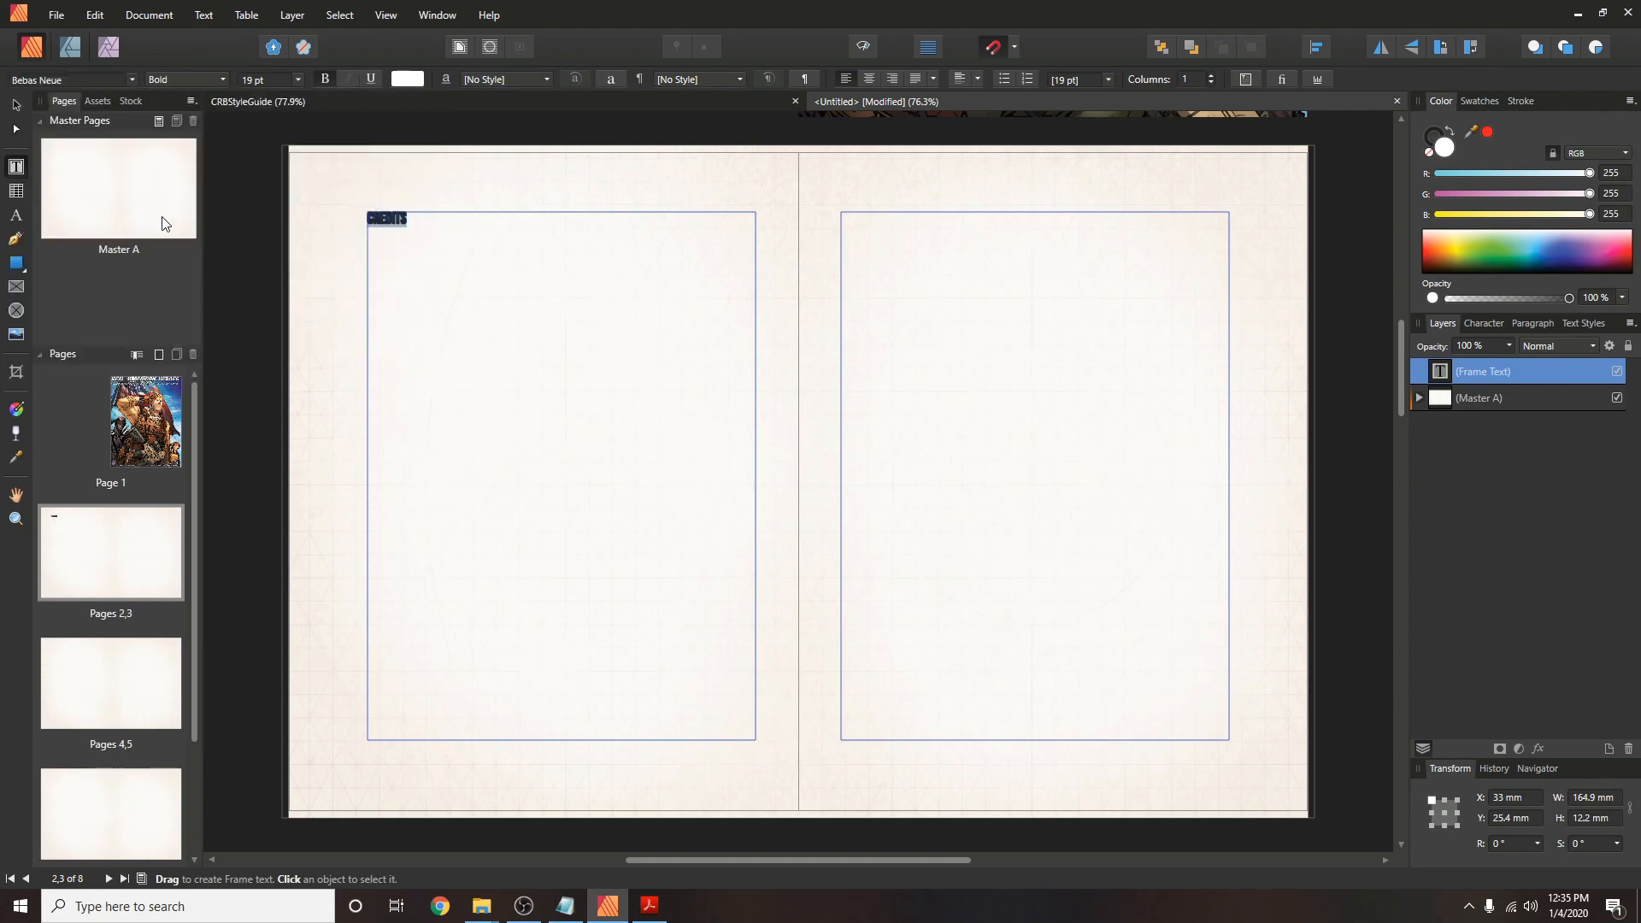
# Remove the outline stroke from the CREDITS heading's characters.
pyautogui.click(1496, 325)
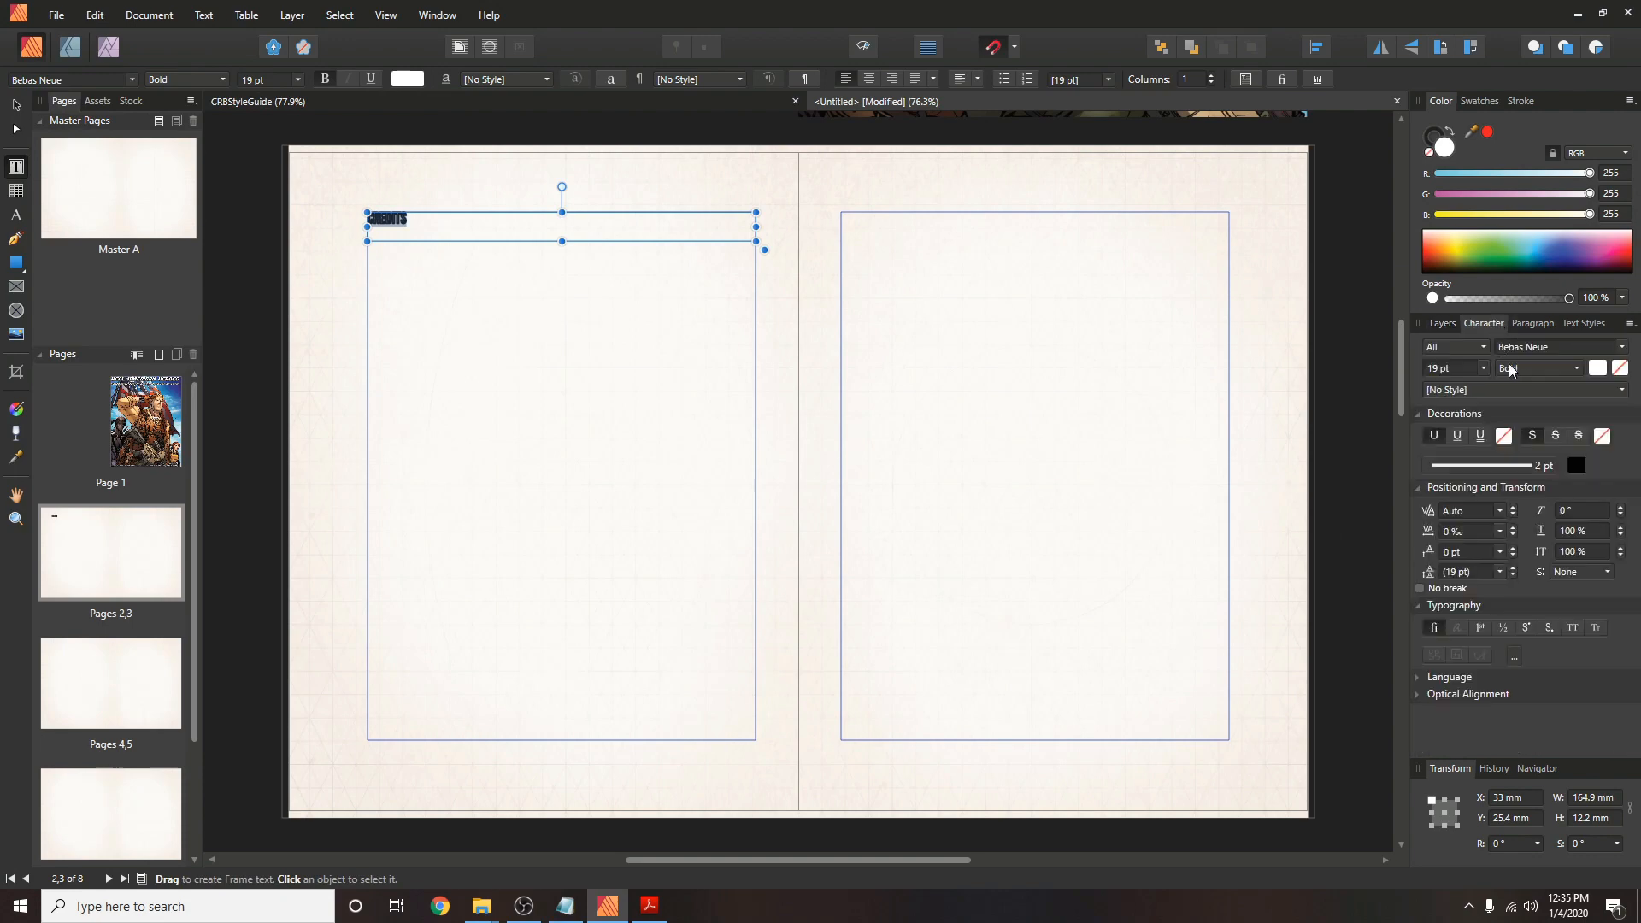
pyautogui.click(1542, 475)
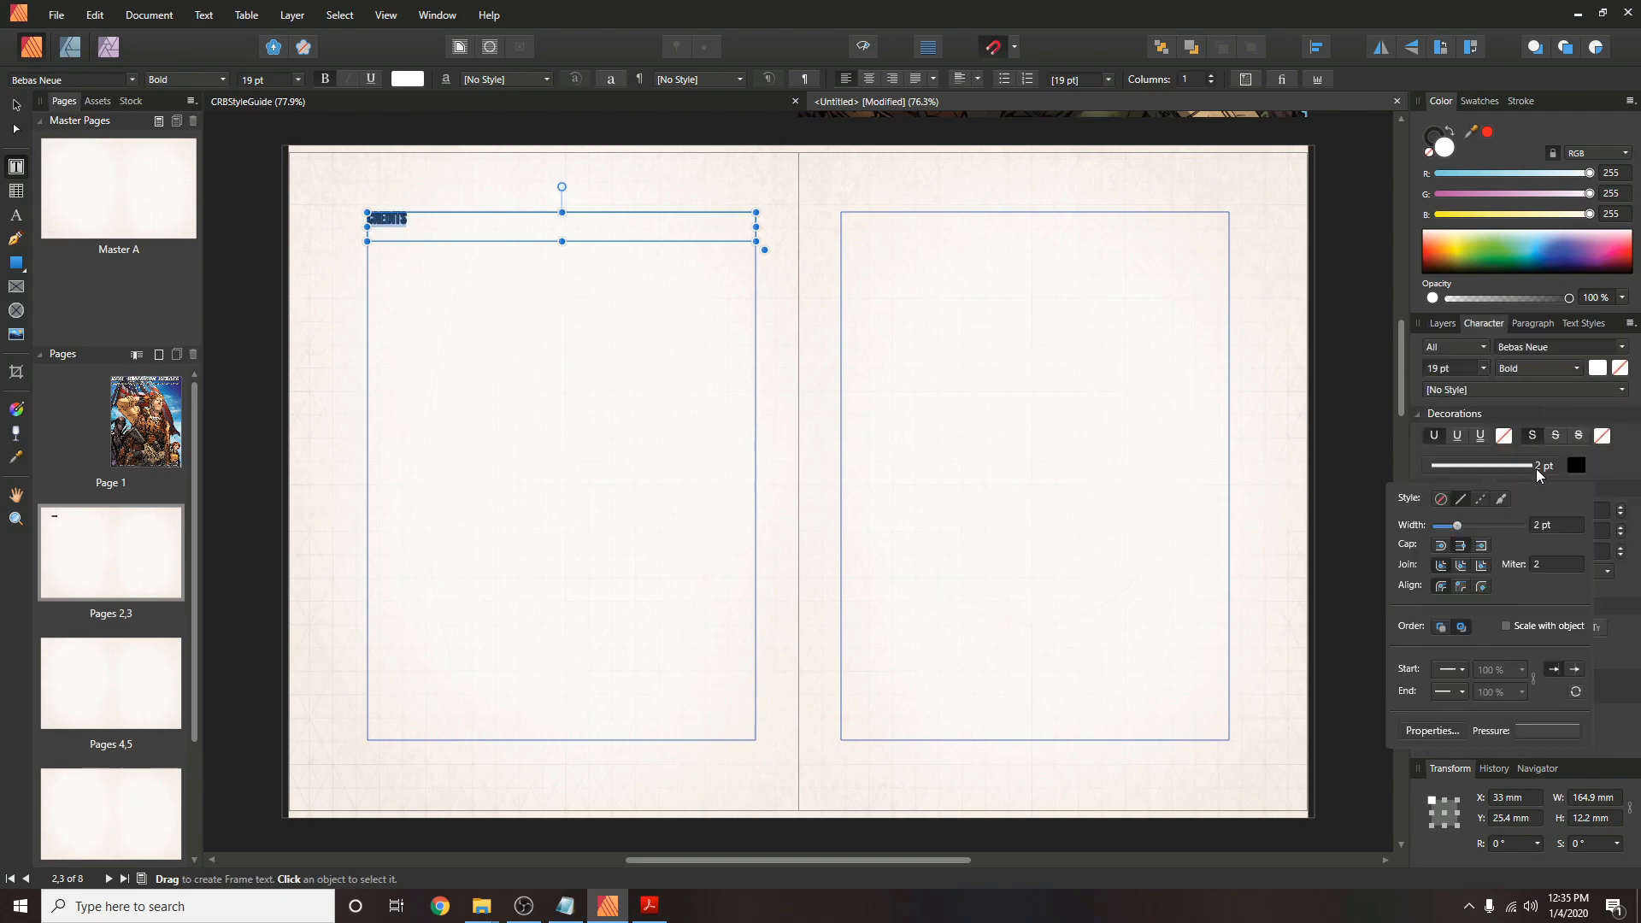
pyautogui.click(1441, 499)
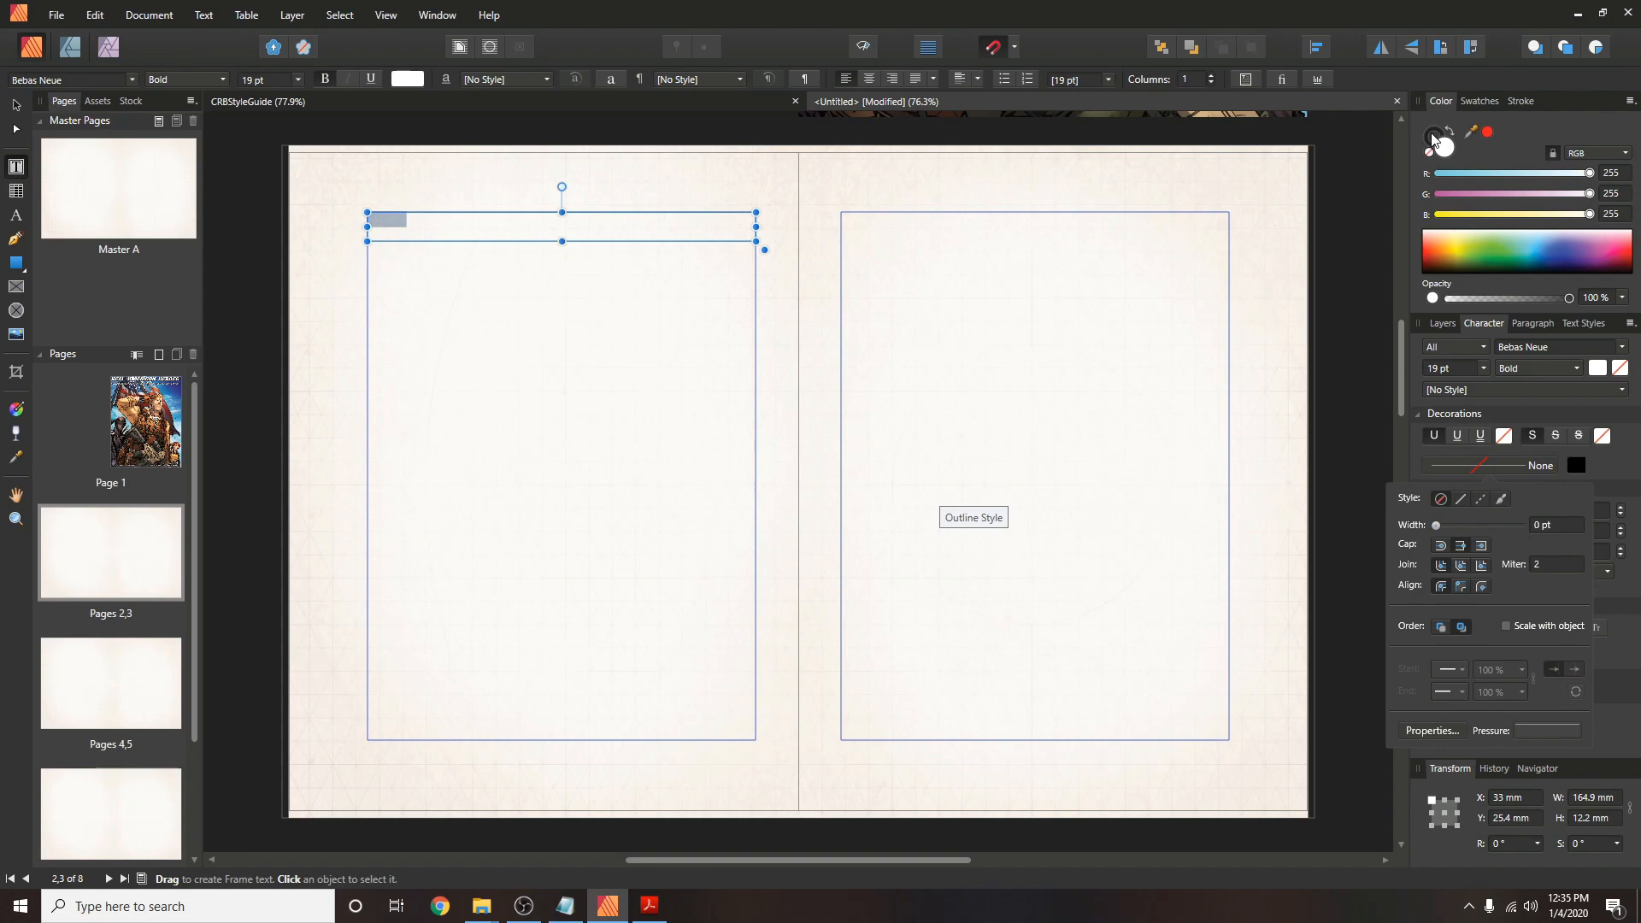
# Set the CREDITS heading's text color to RGB 0, 192, 243.
pyautogui.click(1618, 173)
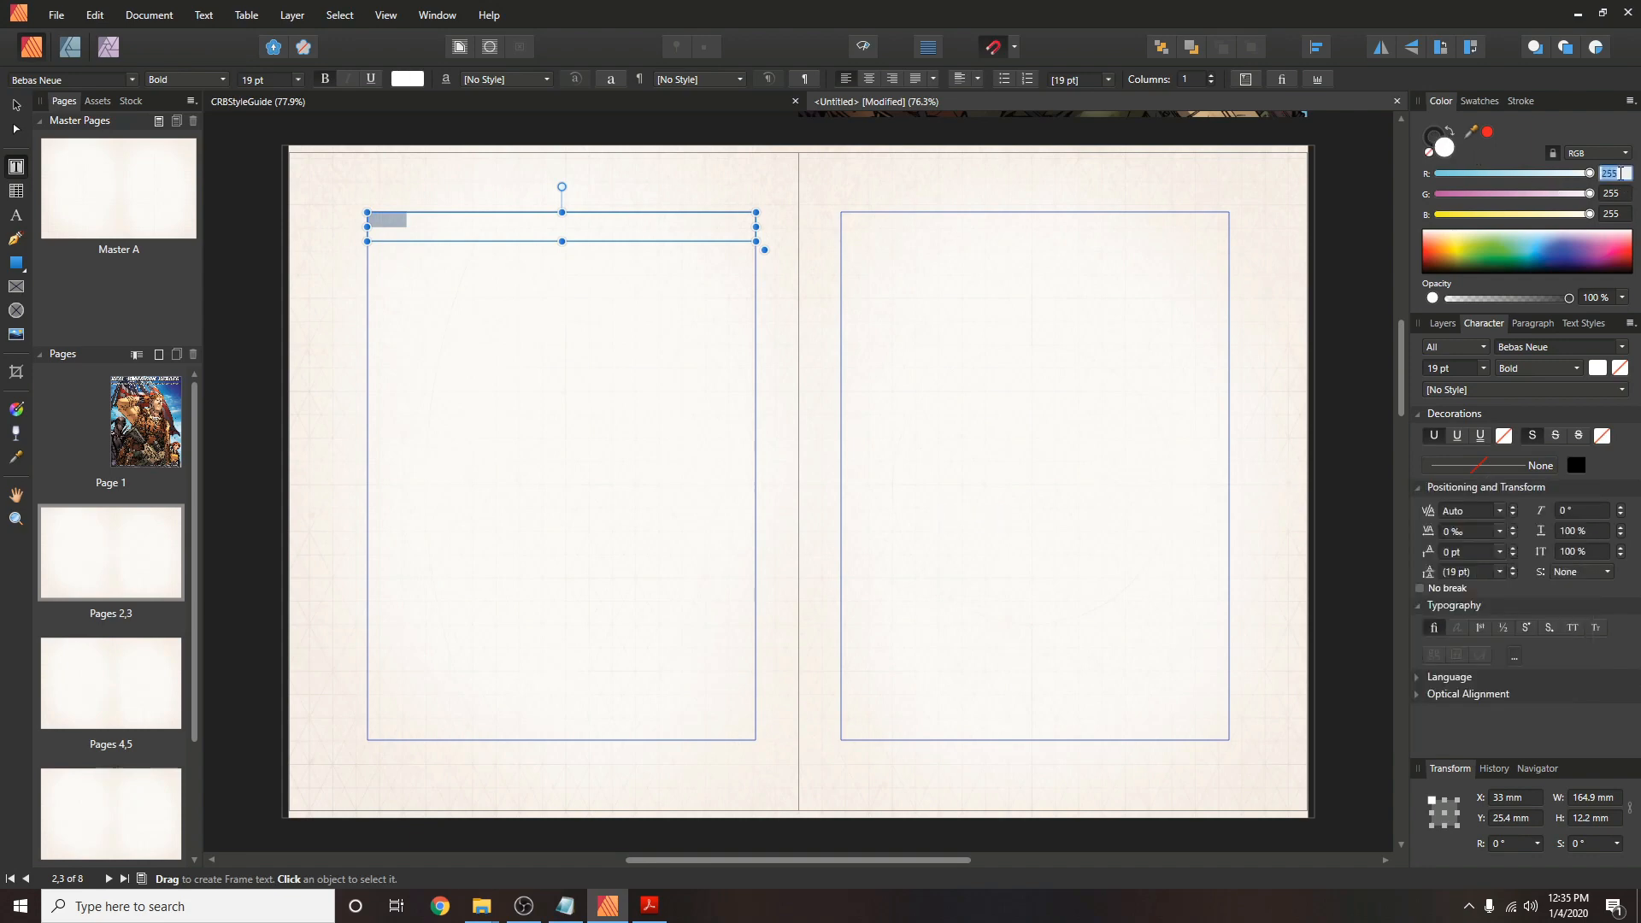
pyautogui.write('0')
pyautogui.press('Tab')
pyautogui.write('192')
pyautogui.press('Tab')
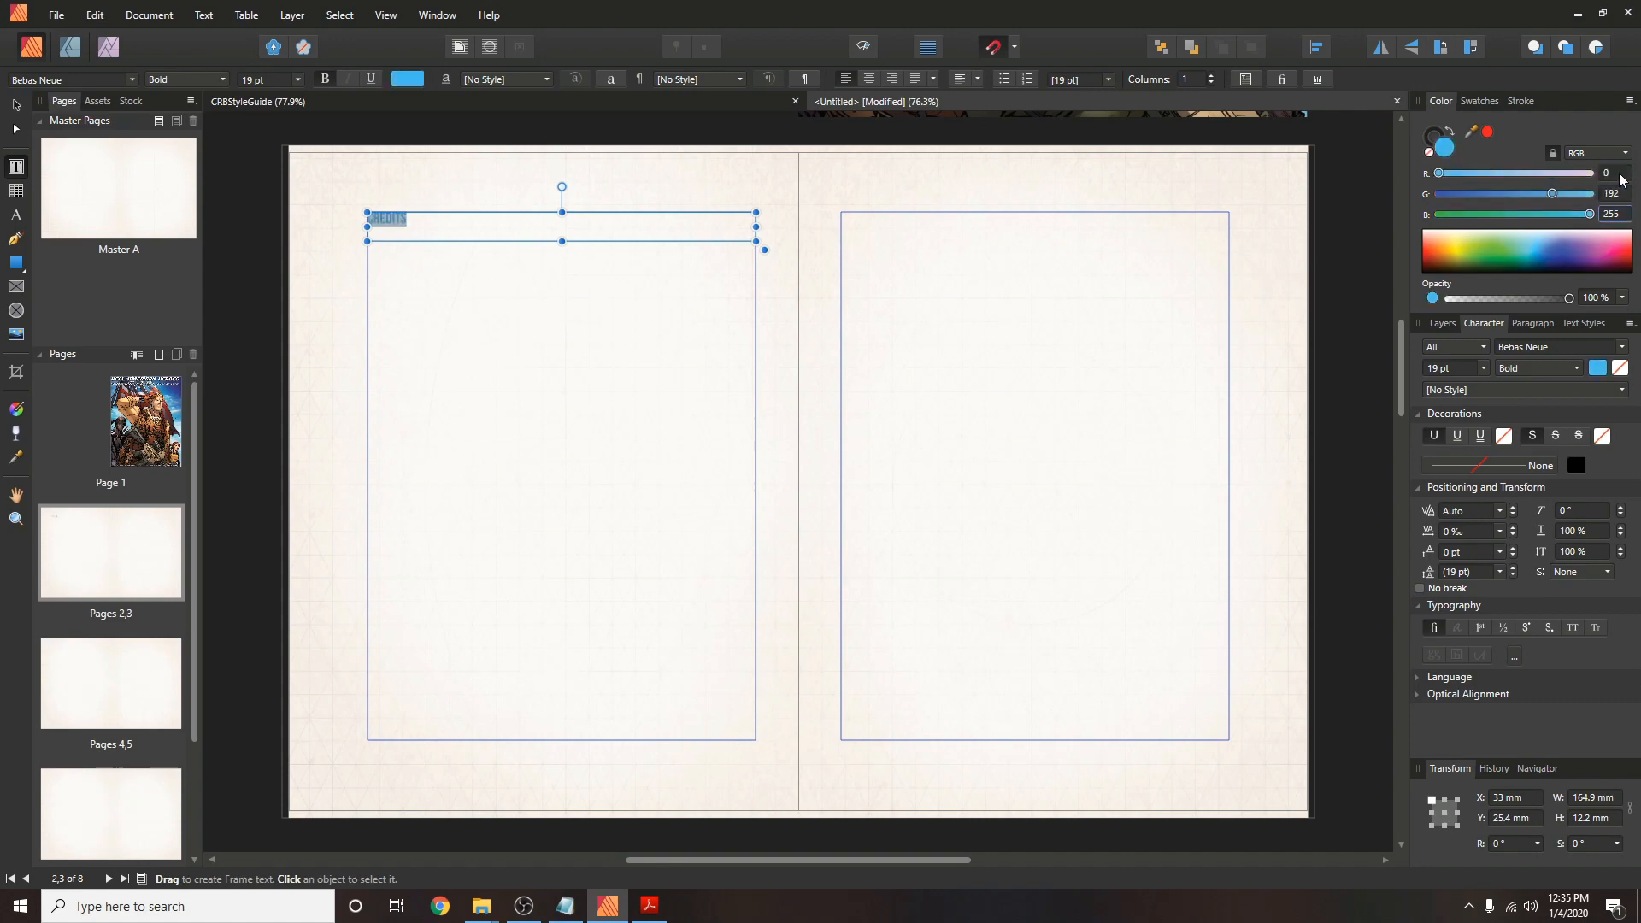
pyautogui.write('243')
pyautogui.press('Return')
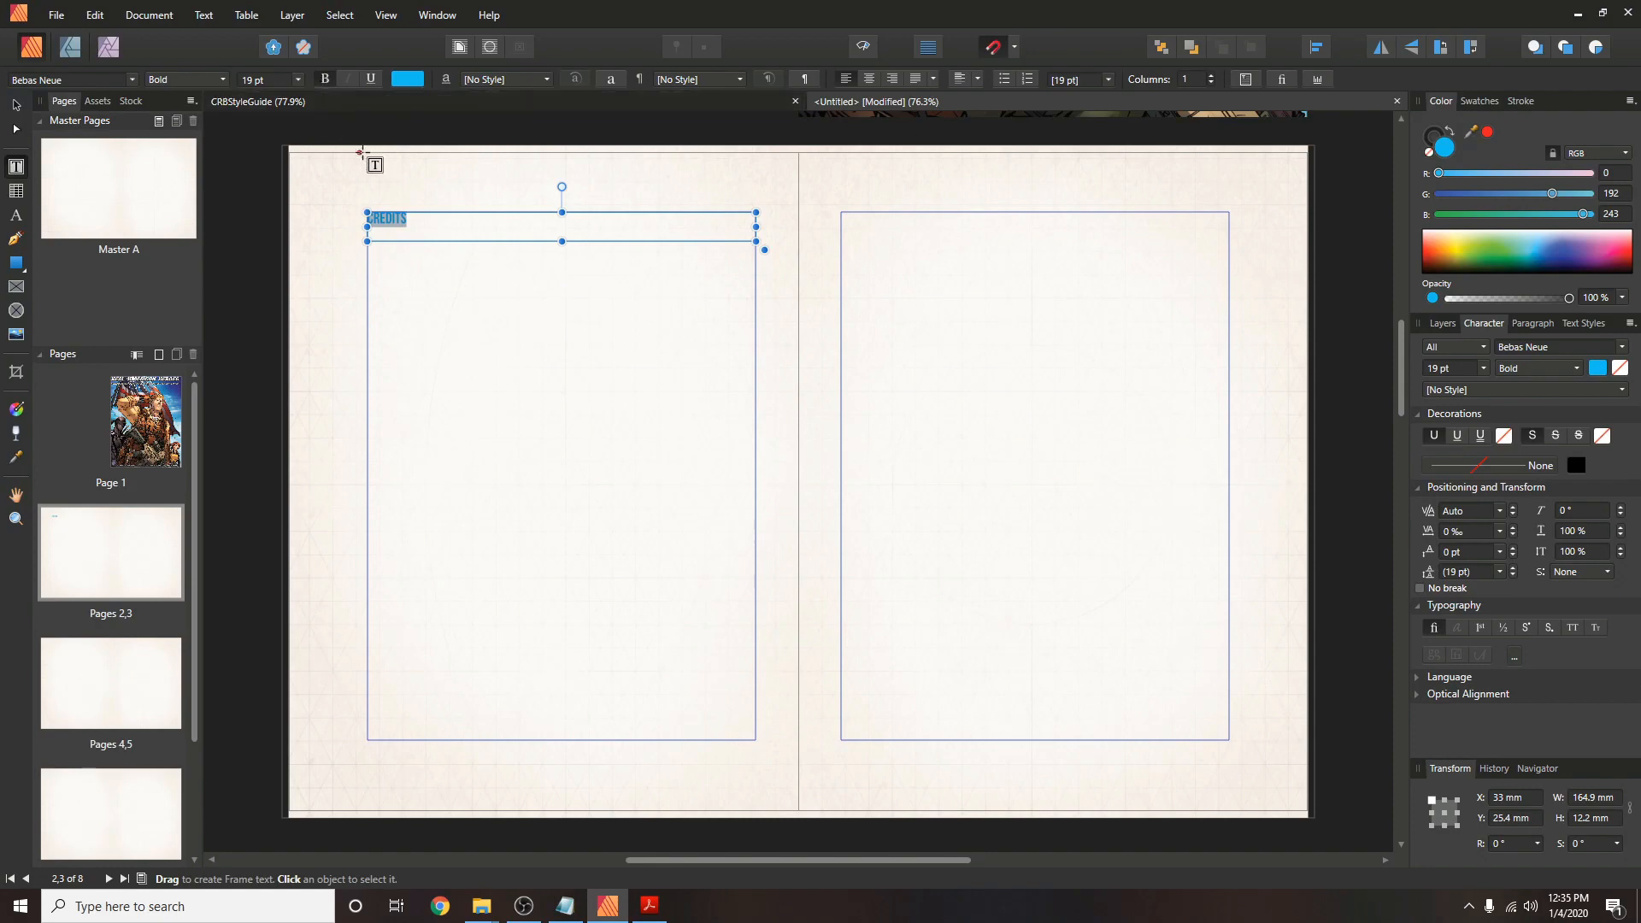
# Center the CREDITS heading at 30 pt and reduce its frame height to about 9.7 mm, keeping the upper edge in place.
pyautogui.click(868, 78)
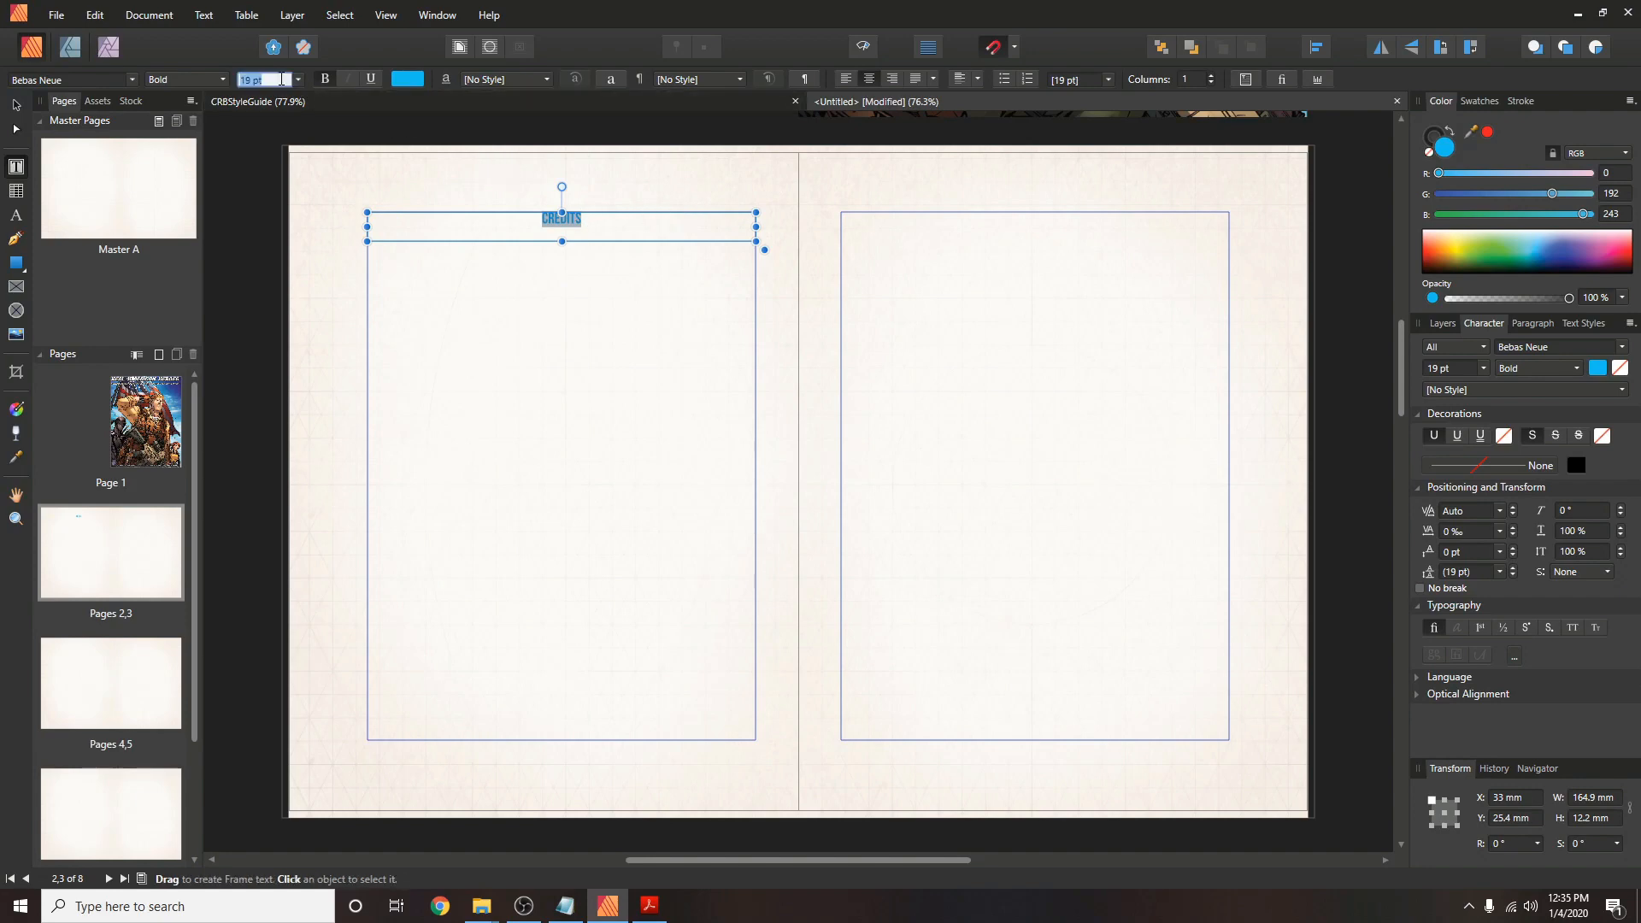
pyautogui.write('28')
pyautogui.press('Return')
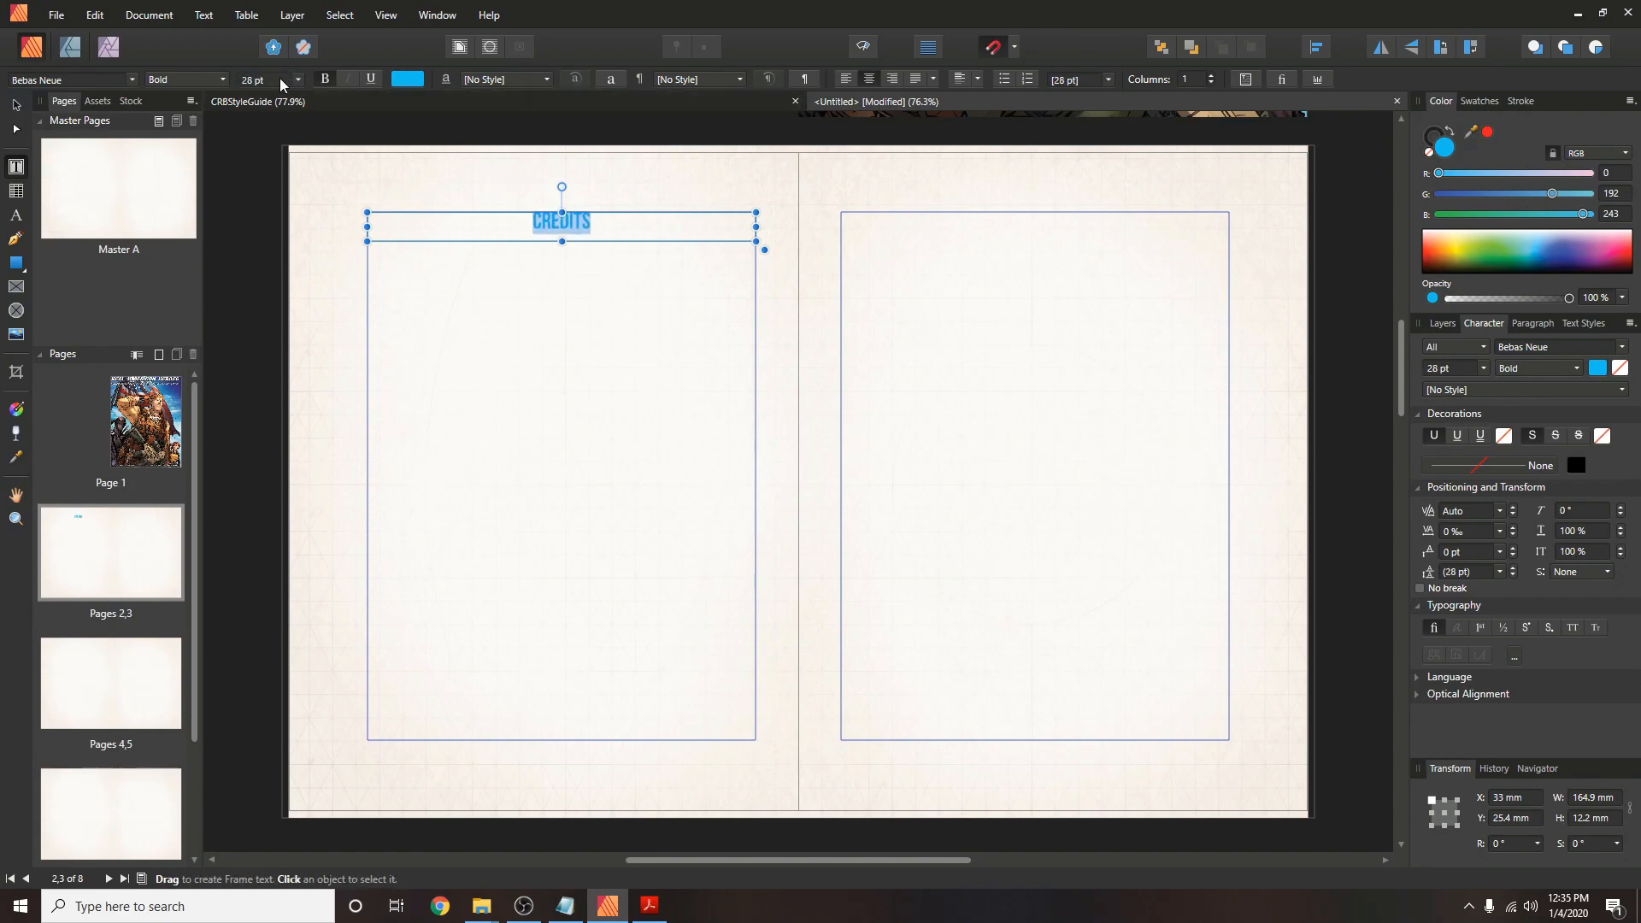
pyautogui.scroll(2, 279, 78)
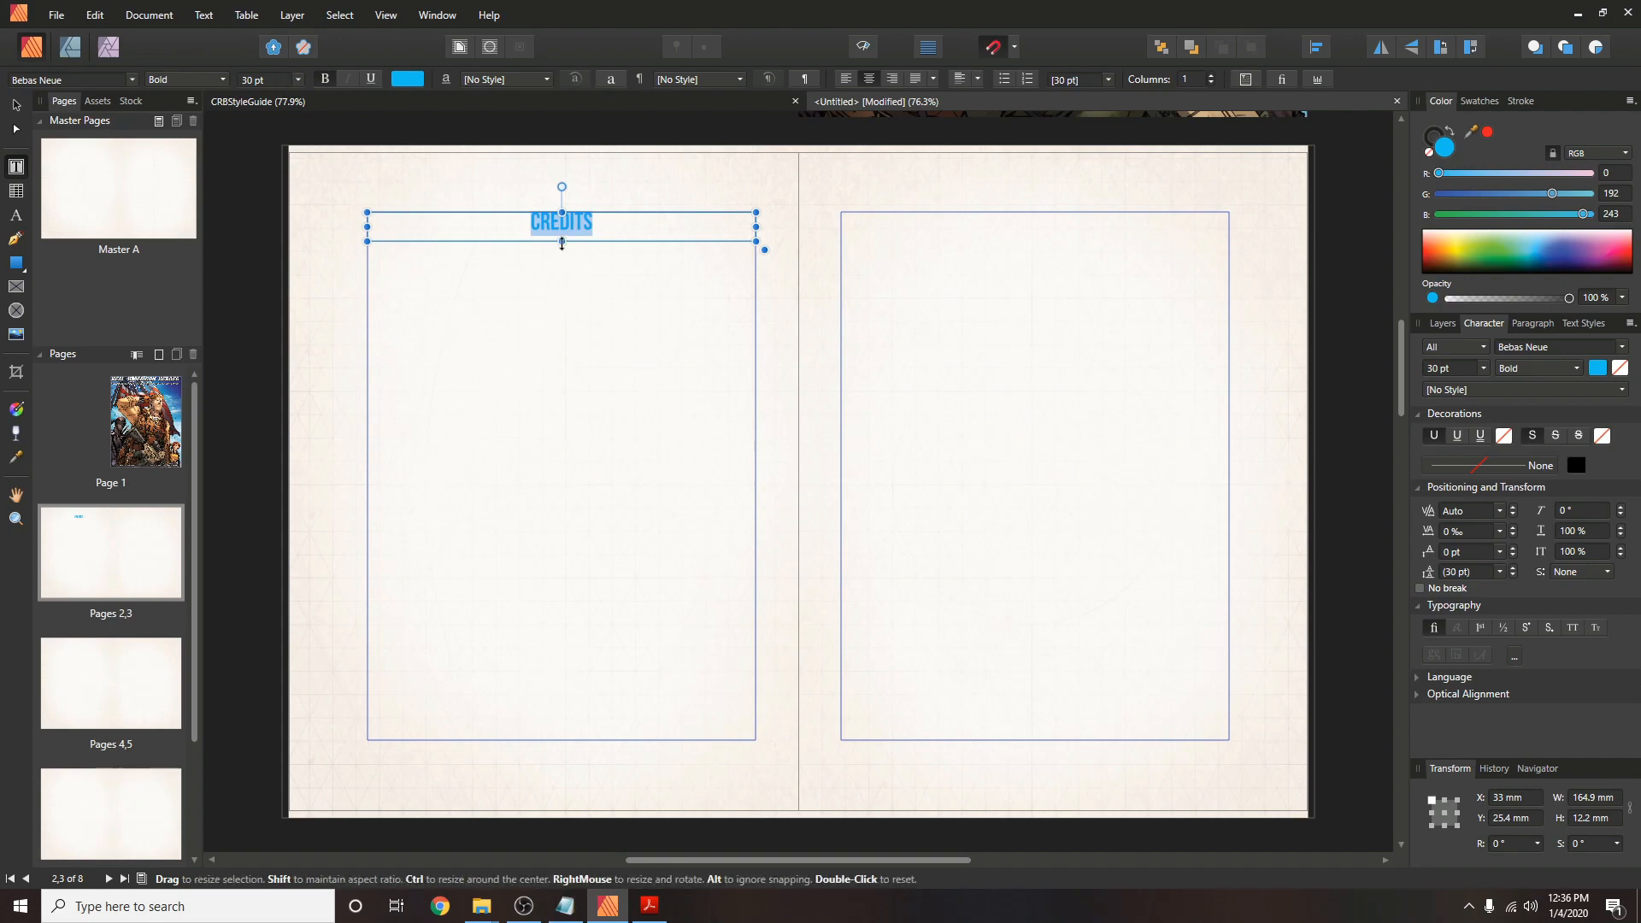
pyautogui.moveTo(563, 239); pyautogui.dragTo(563, 235)
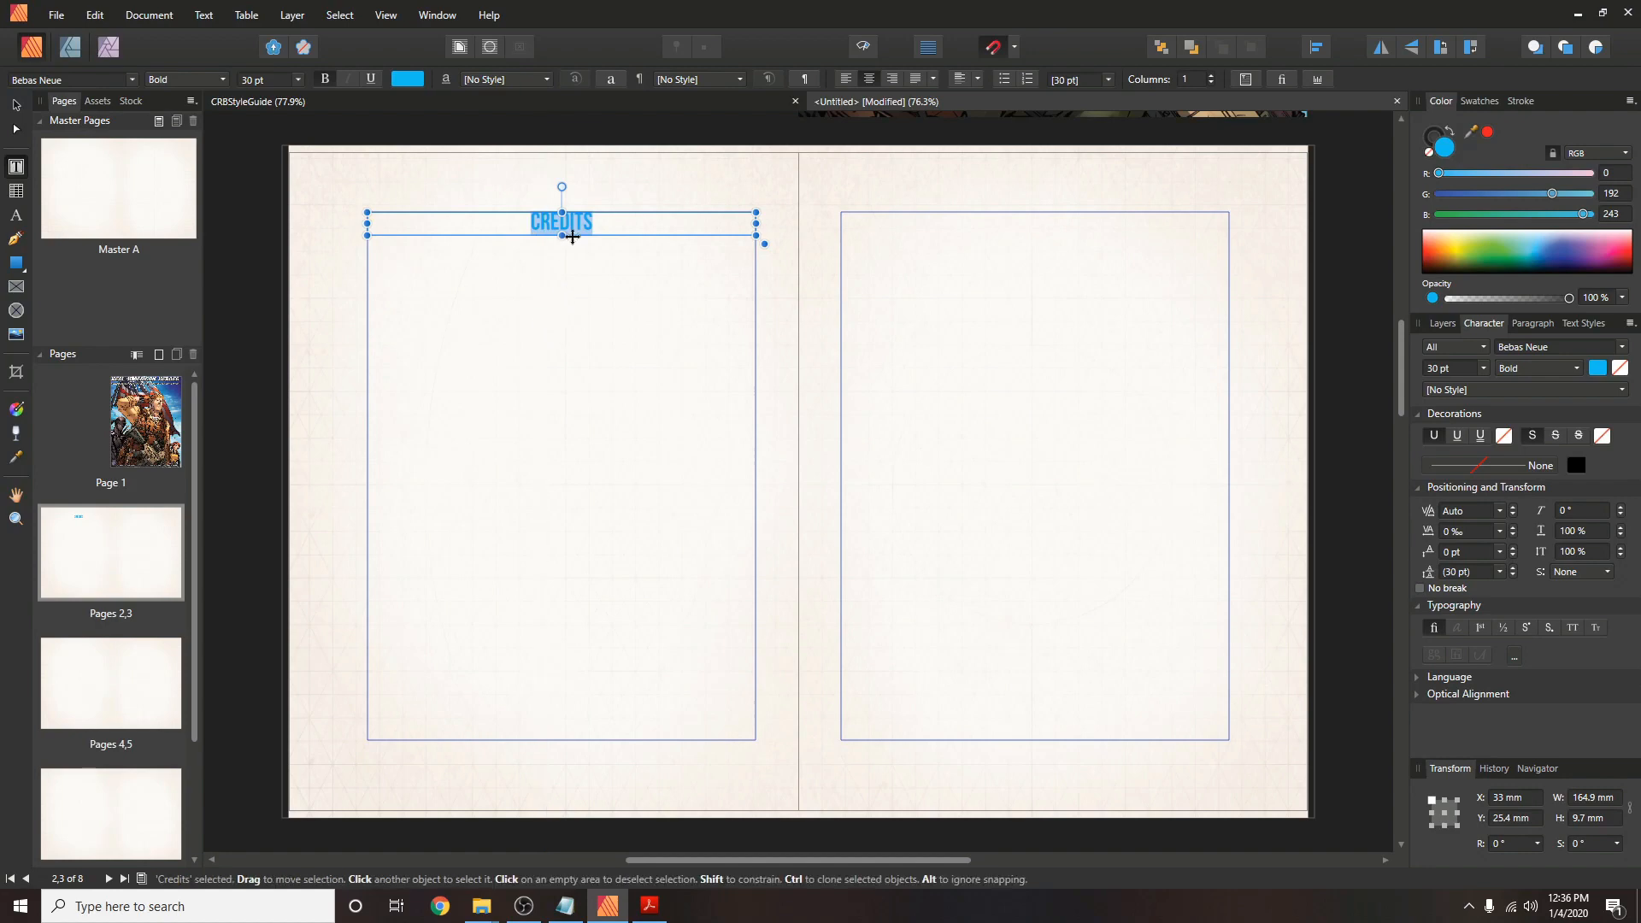
# Create a character style named "Genesys Heading 0" from the CREDITS heading's formatting.
pyautogui.click(546, 81)
pyautogui.click(506, 115)
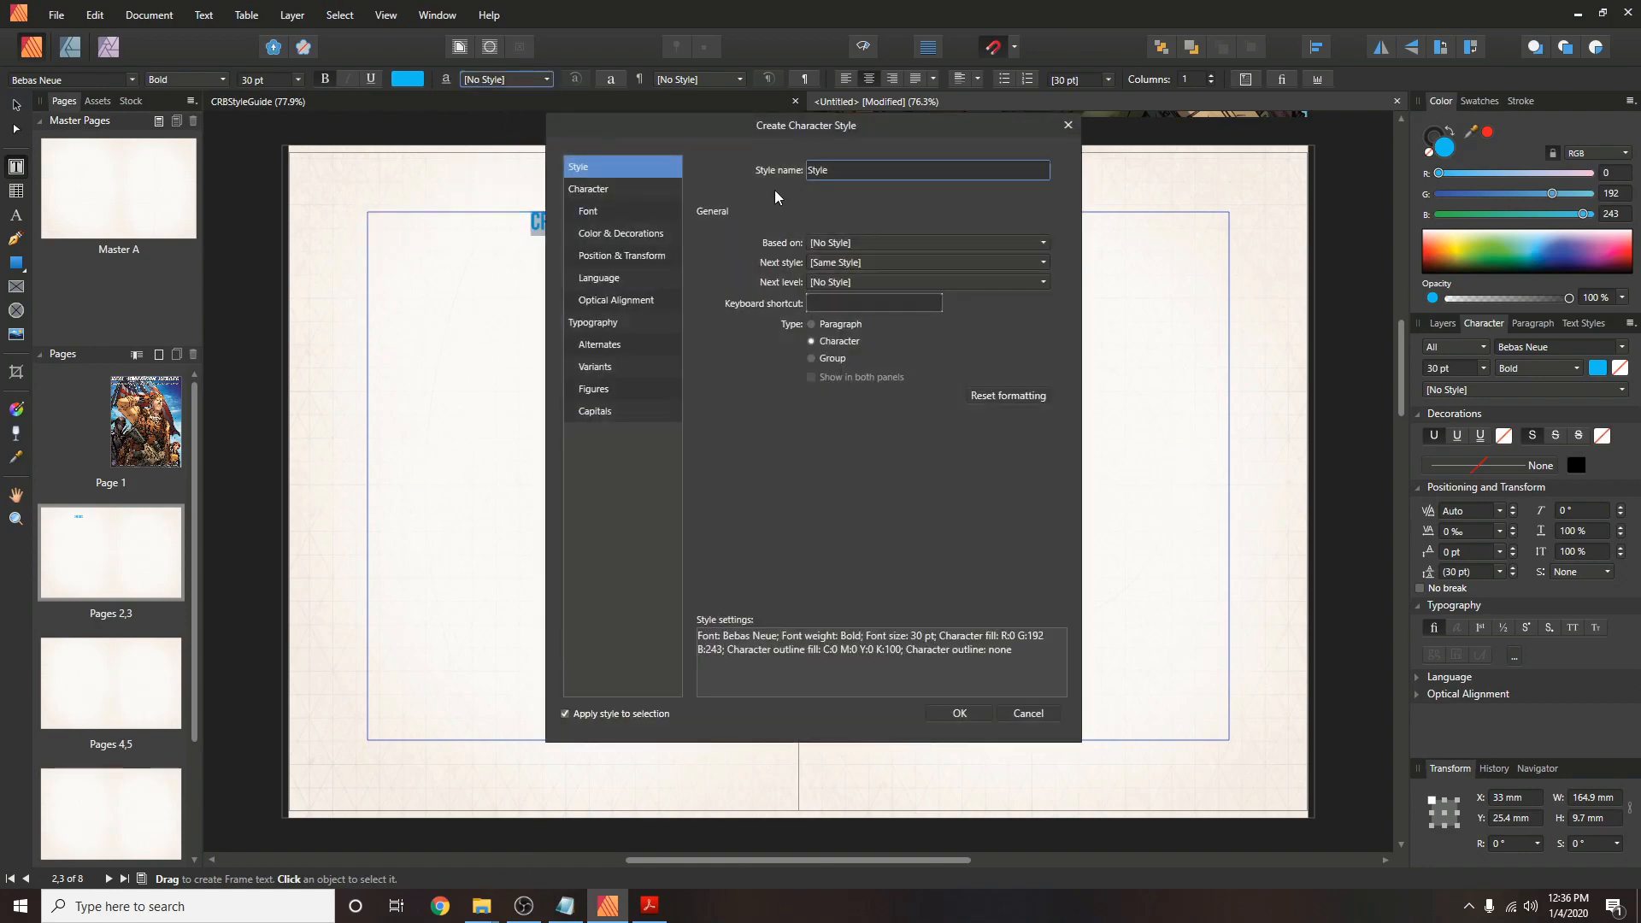
pyautogui.click(860, 169)
pyautogui.write('C')
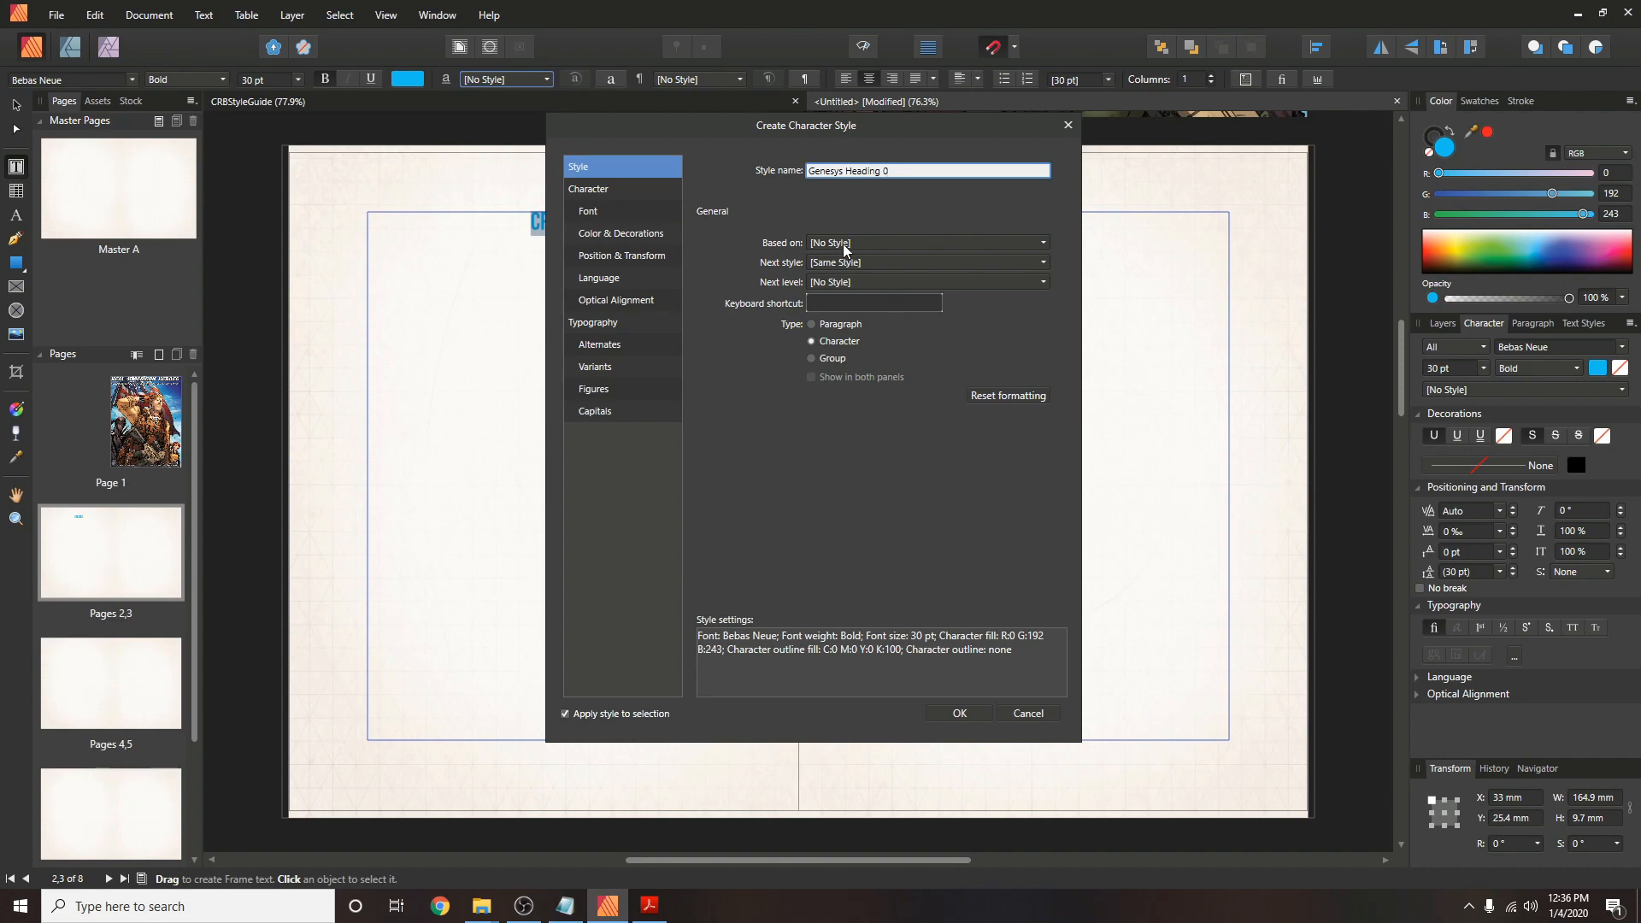
pyautogui.click(959, 713)
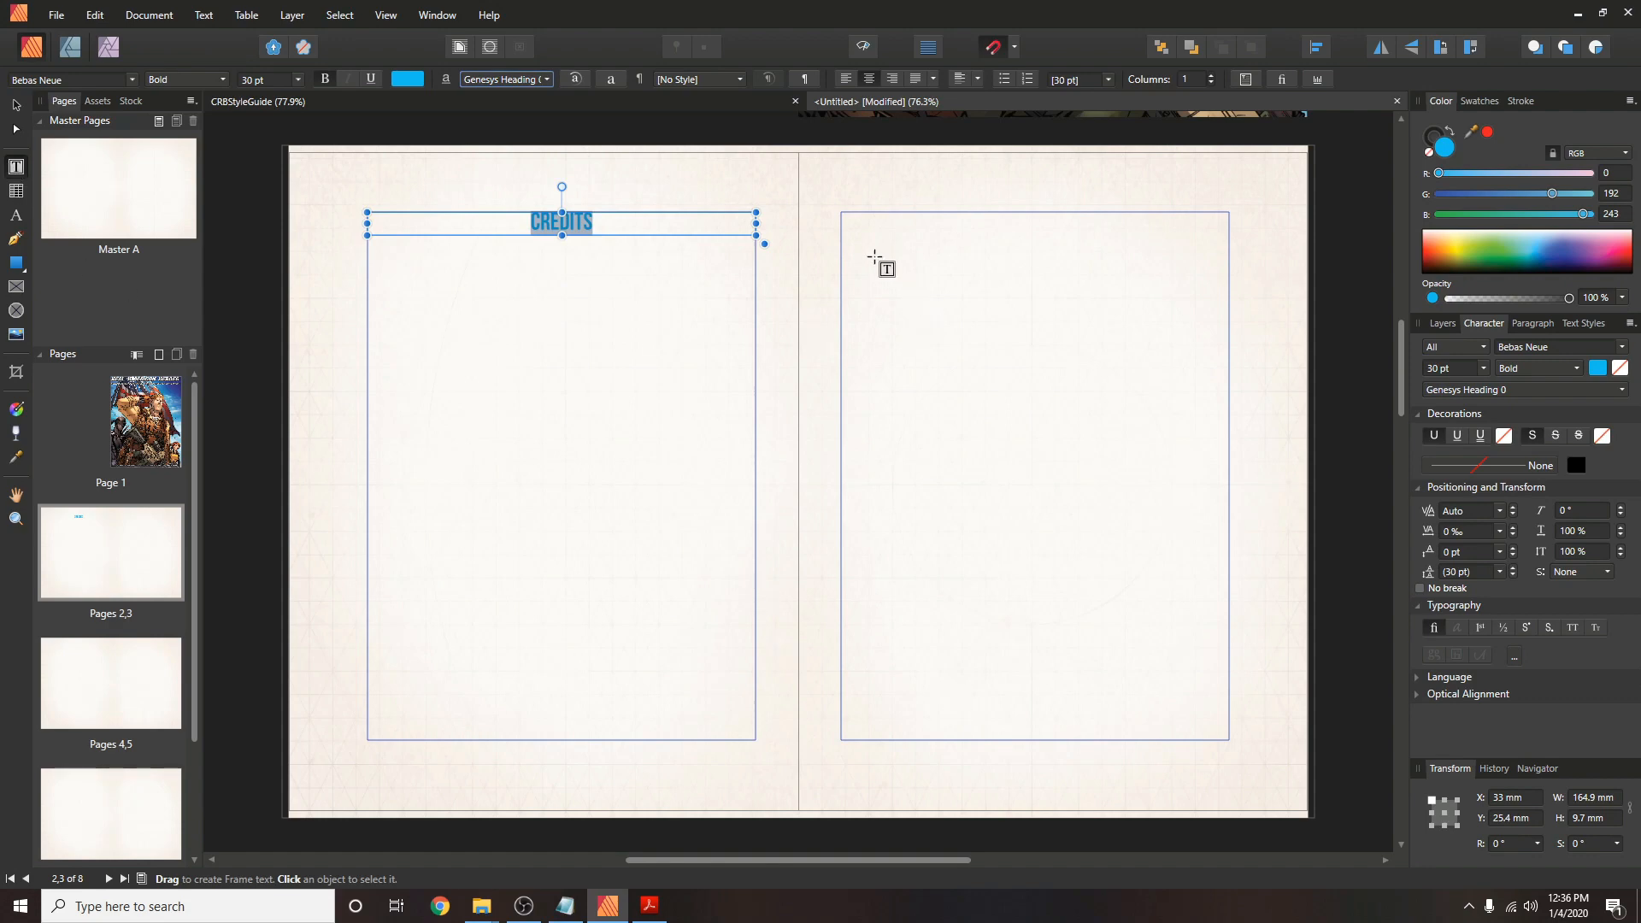
# Draw a text frame about 164.9 × 9.7 mm along page 3's top margin and enter the centered heading "CONTENTS".
pyautogui.moveTo(842, 212); pyautogui.dragTo(1228, 235)
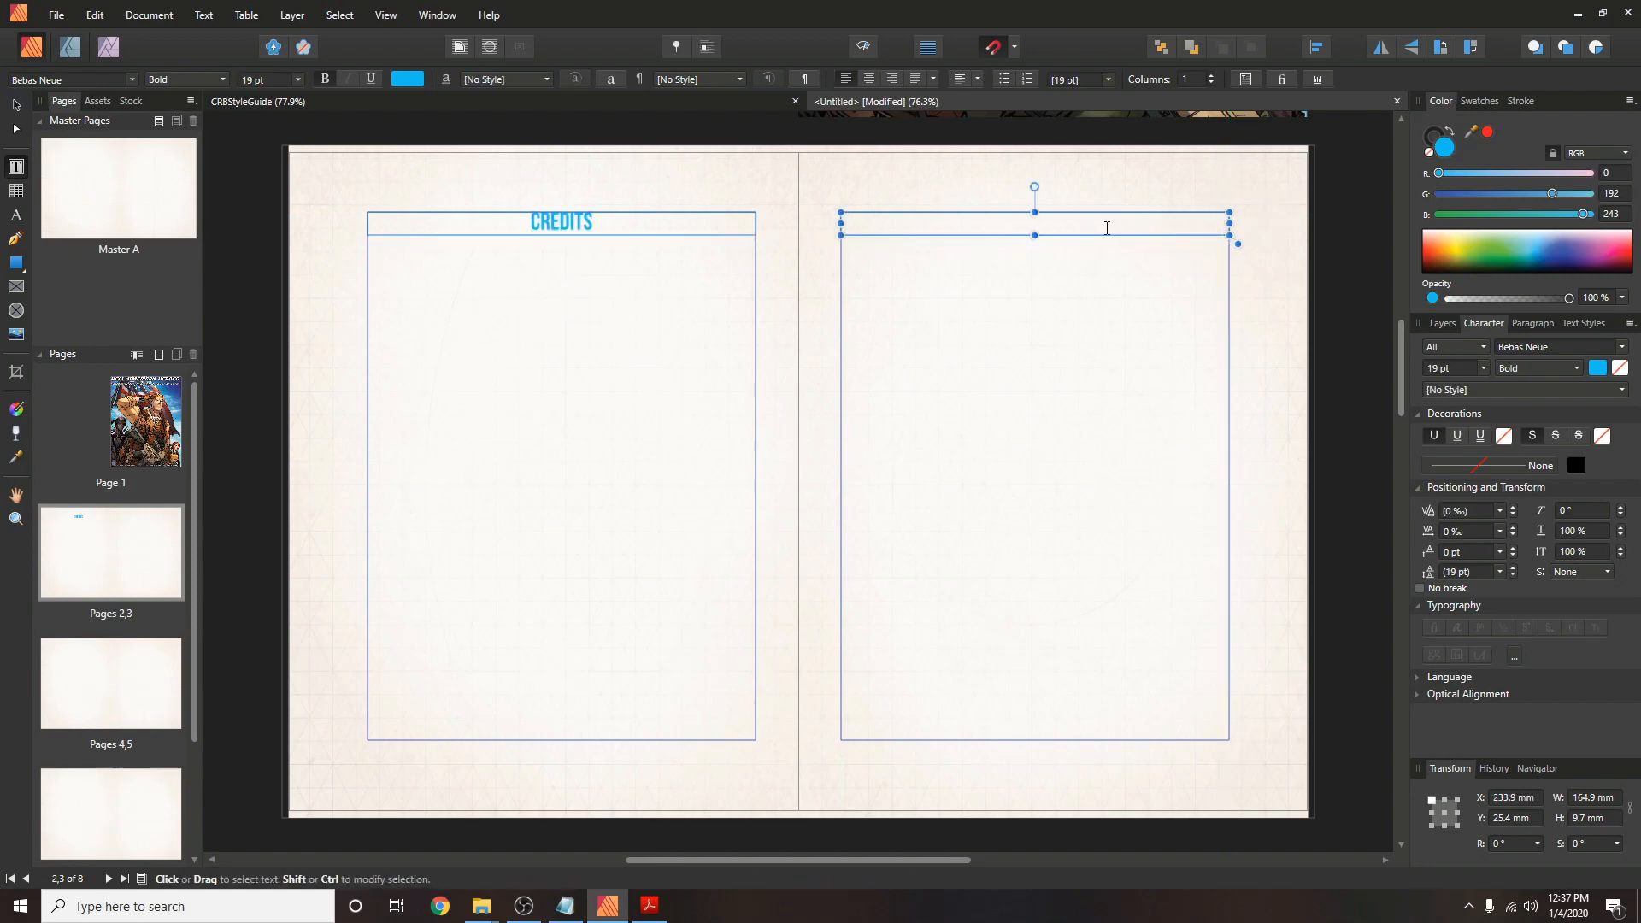
pyautogui.write('CONTENTS')
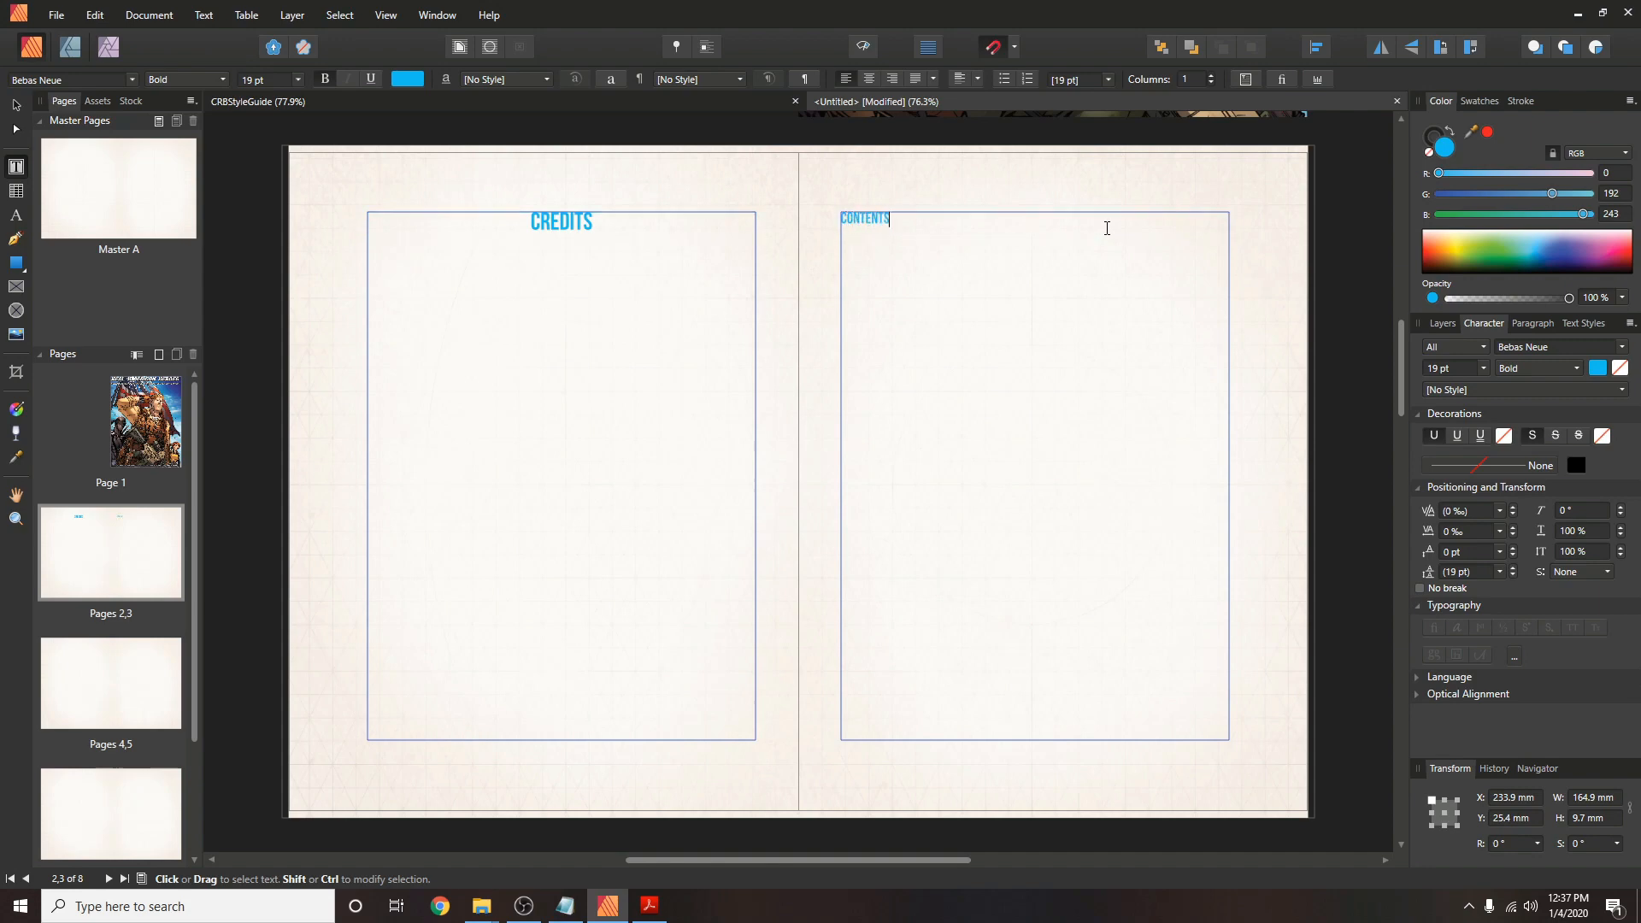
pyautogui.press('Escape')
pyautogui.click(870, 79)
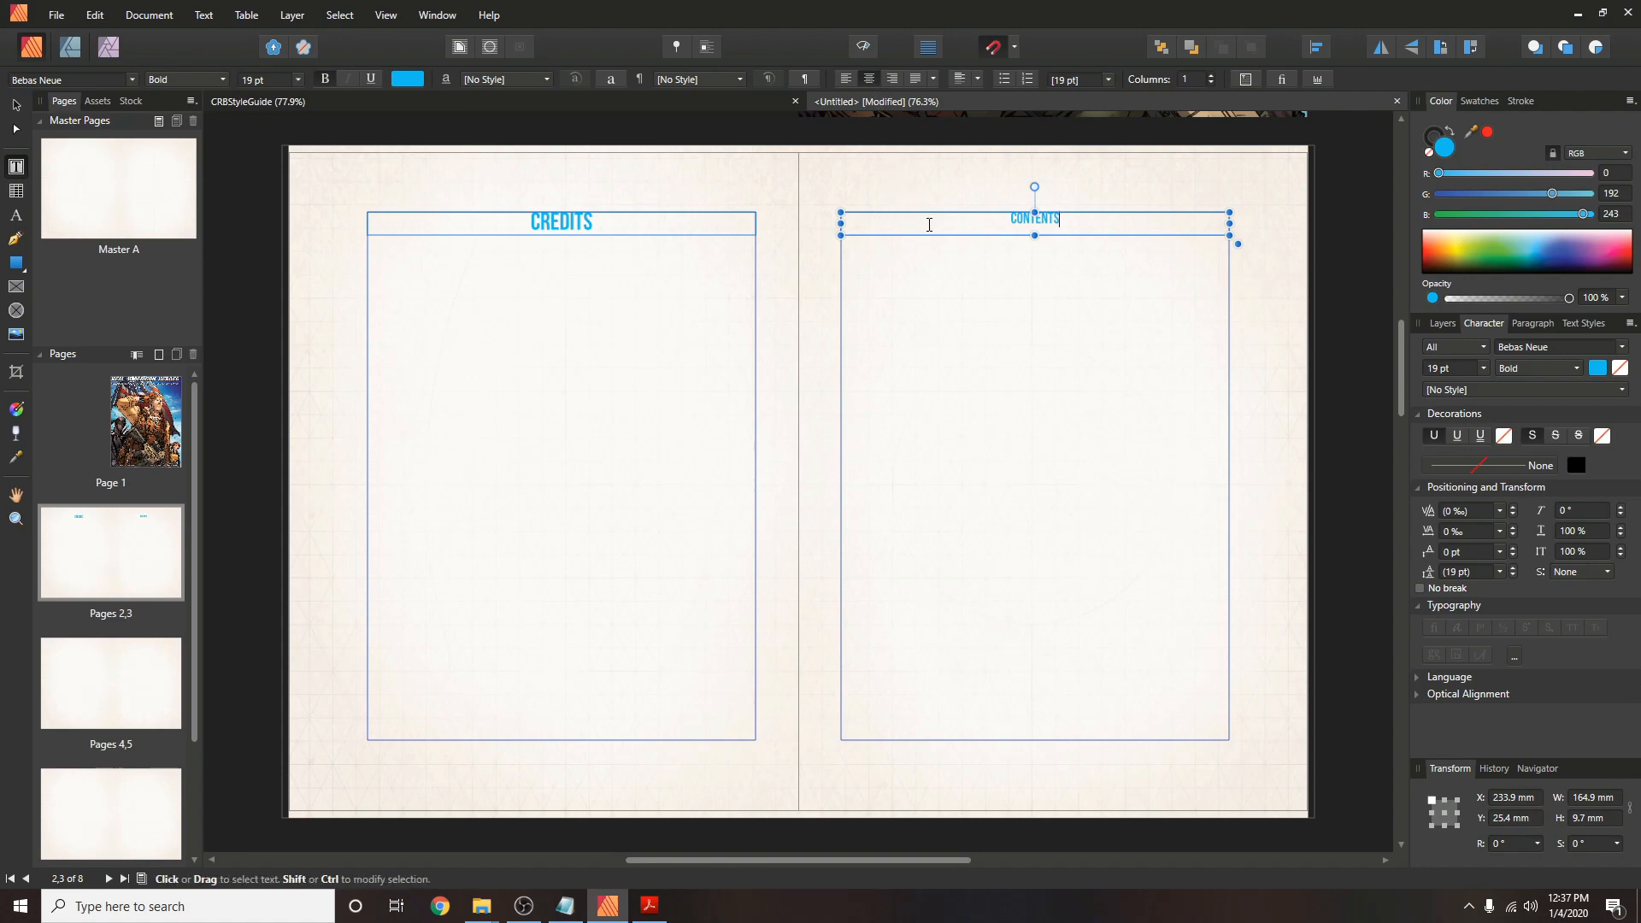
# Apply the Genesys Heading 0 character style to the whole CONTENTS heading.
pyautogui.click(547, 78)
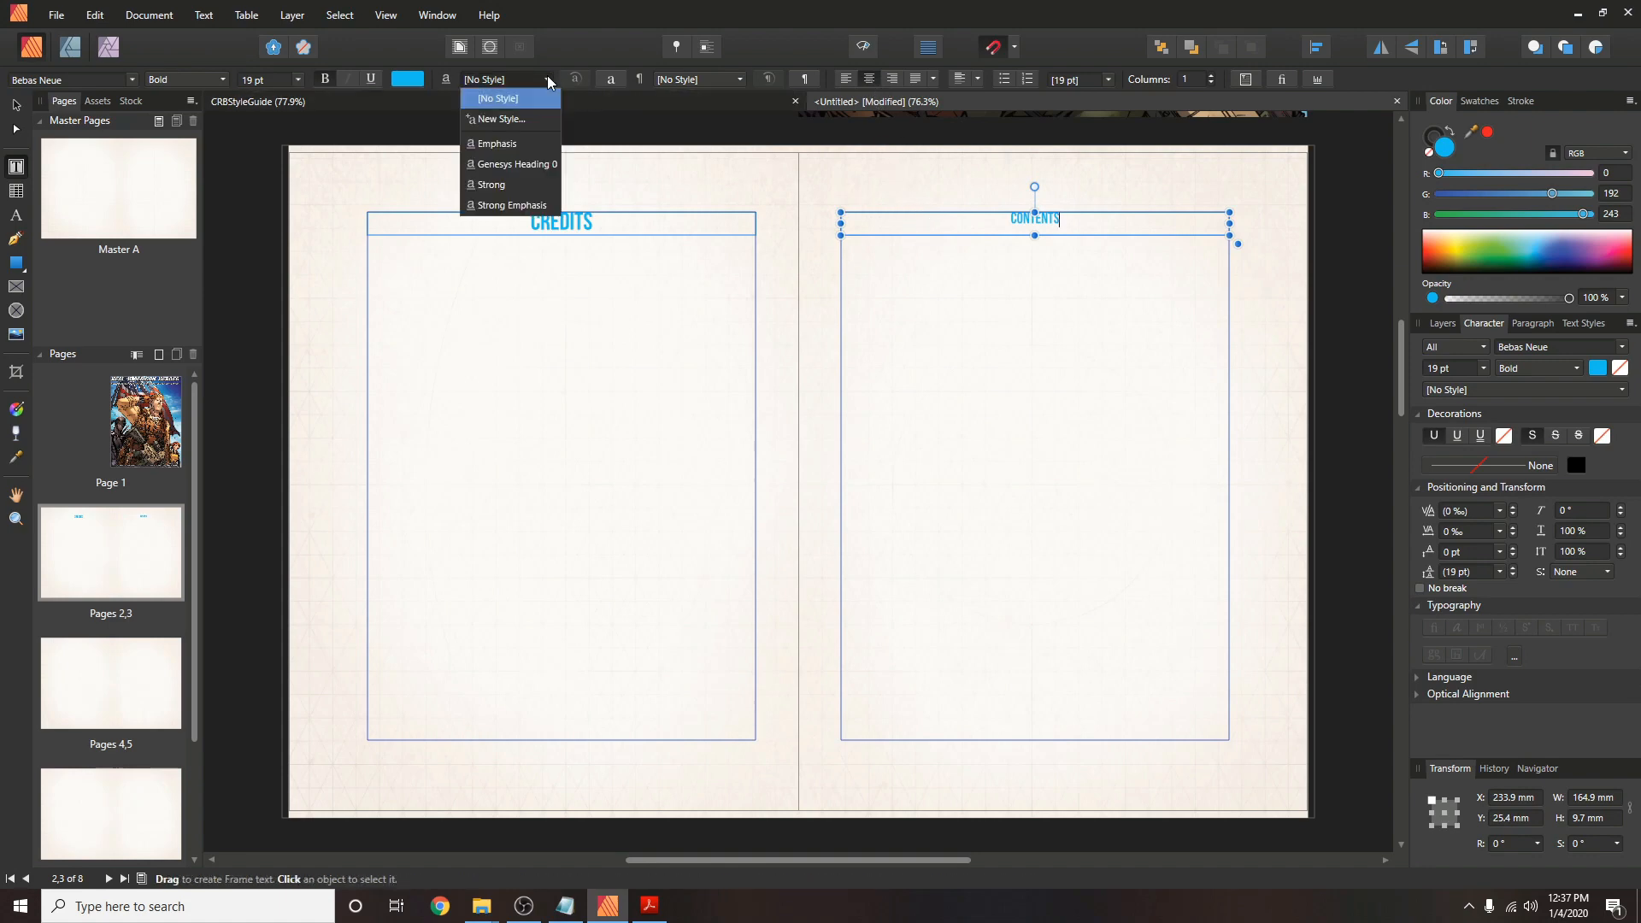
pyautogui.click(518, 165)
pyautogui.hotkey('ctrl', 'z')
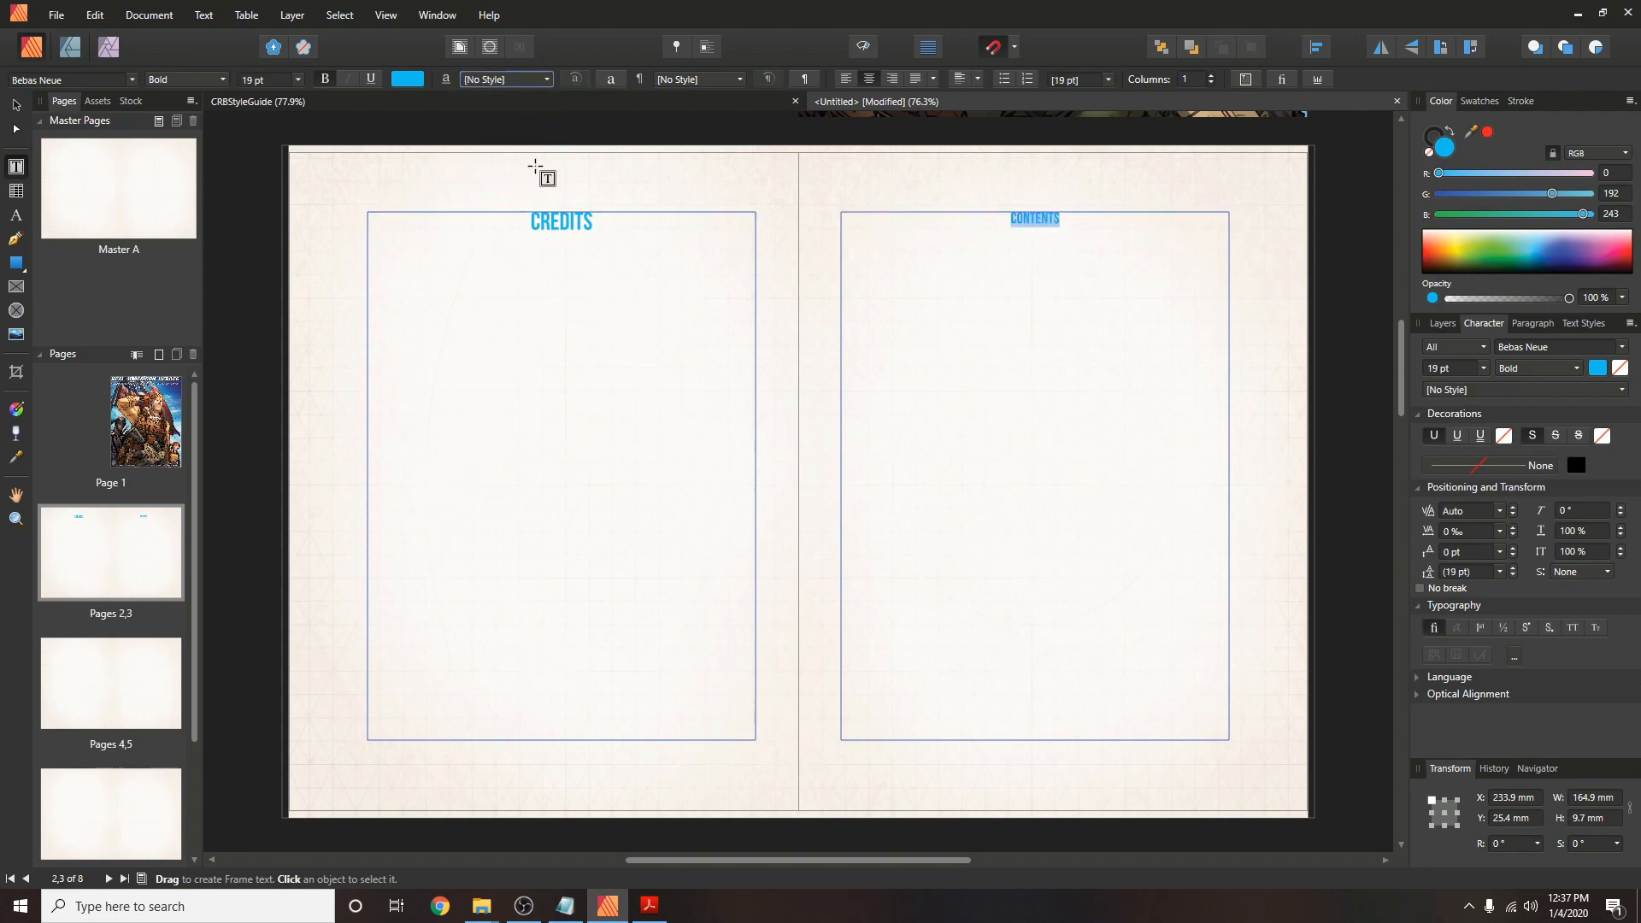
pyautogui.click(536, 81)
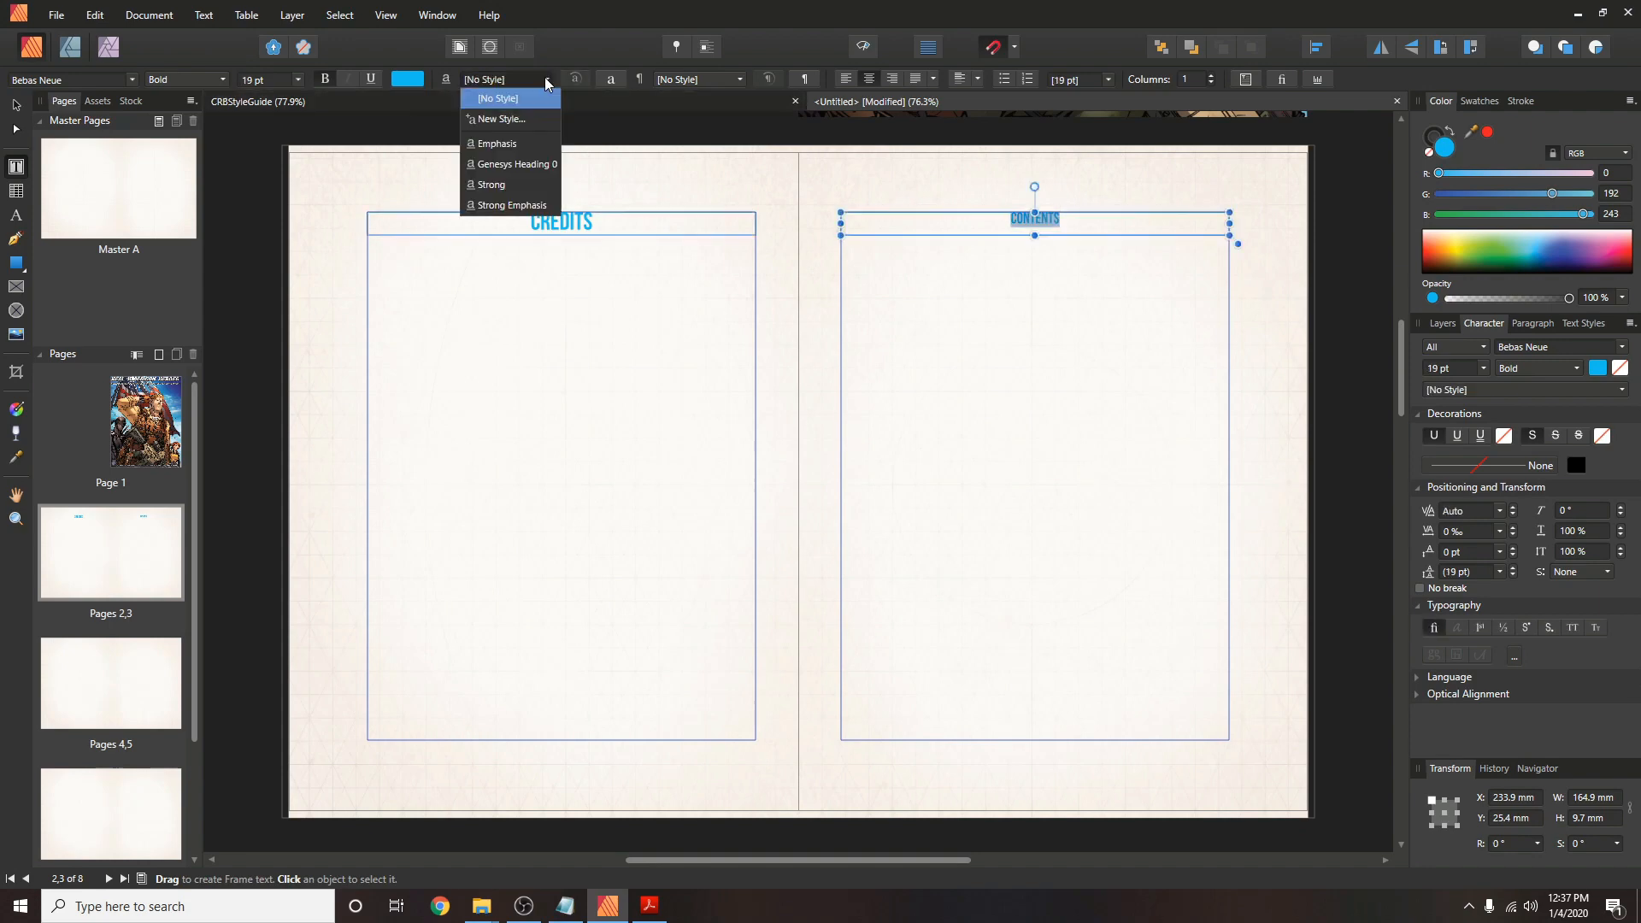
pyautogui.click(515, 165)
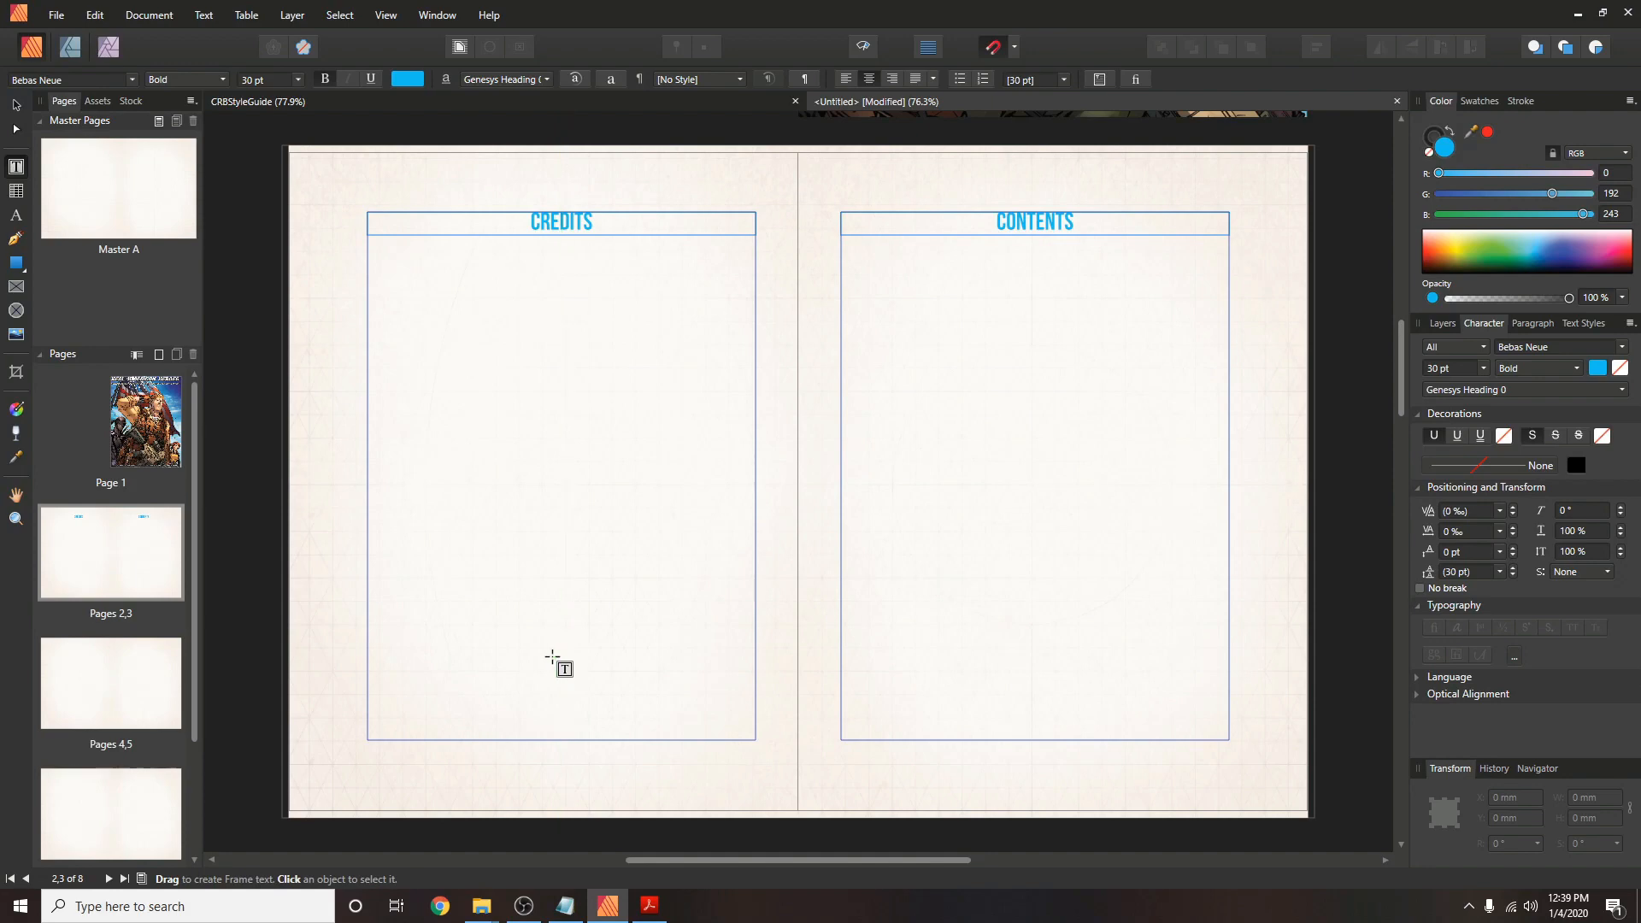
# Open Master A and set its column guides to 2 columns in the Guides Manager.
pyautogui.doubleClick(152, 216)
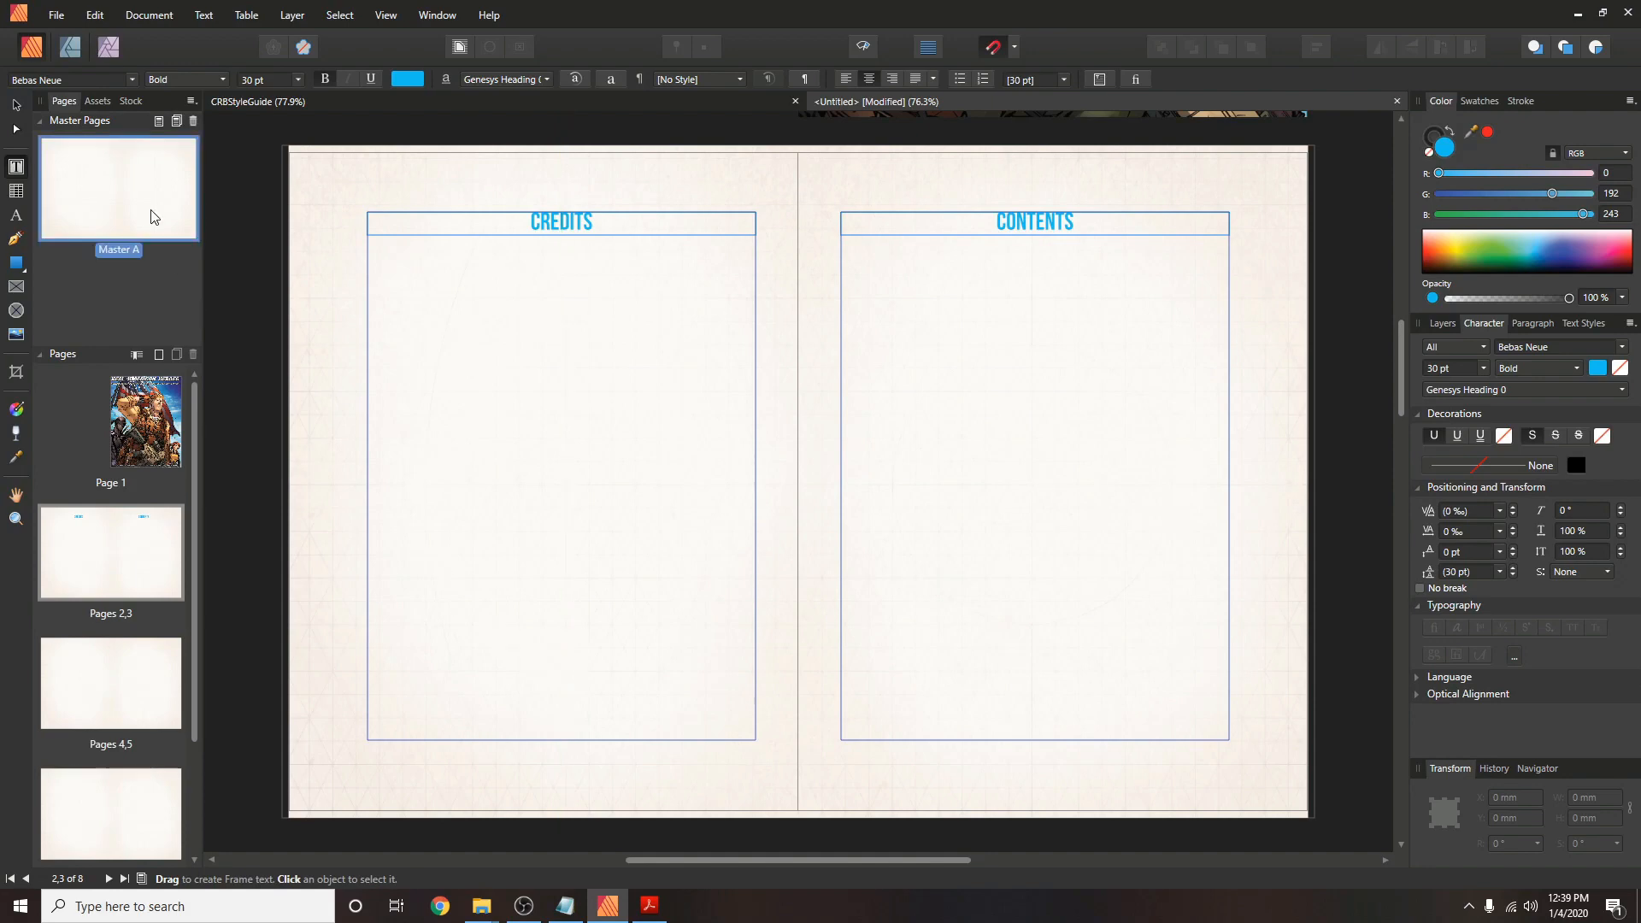
pyautogui.click(383, 15)
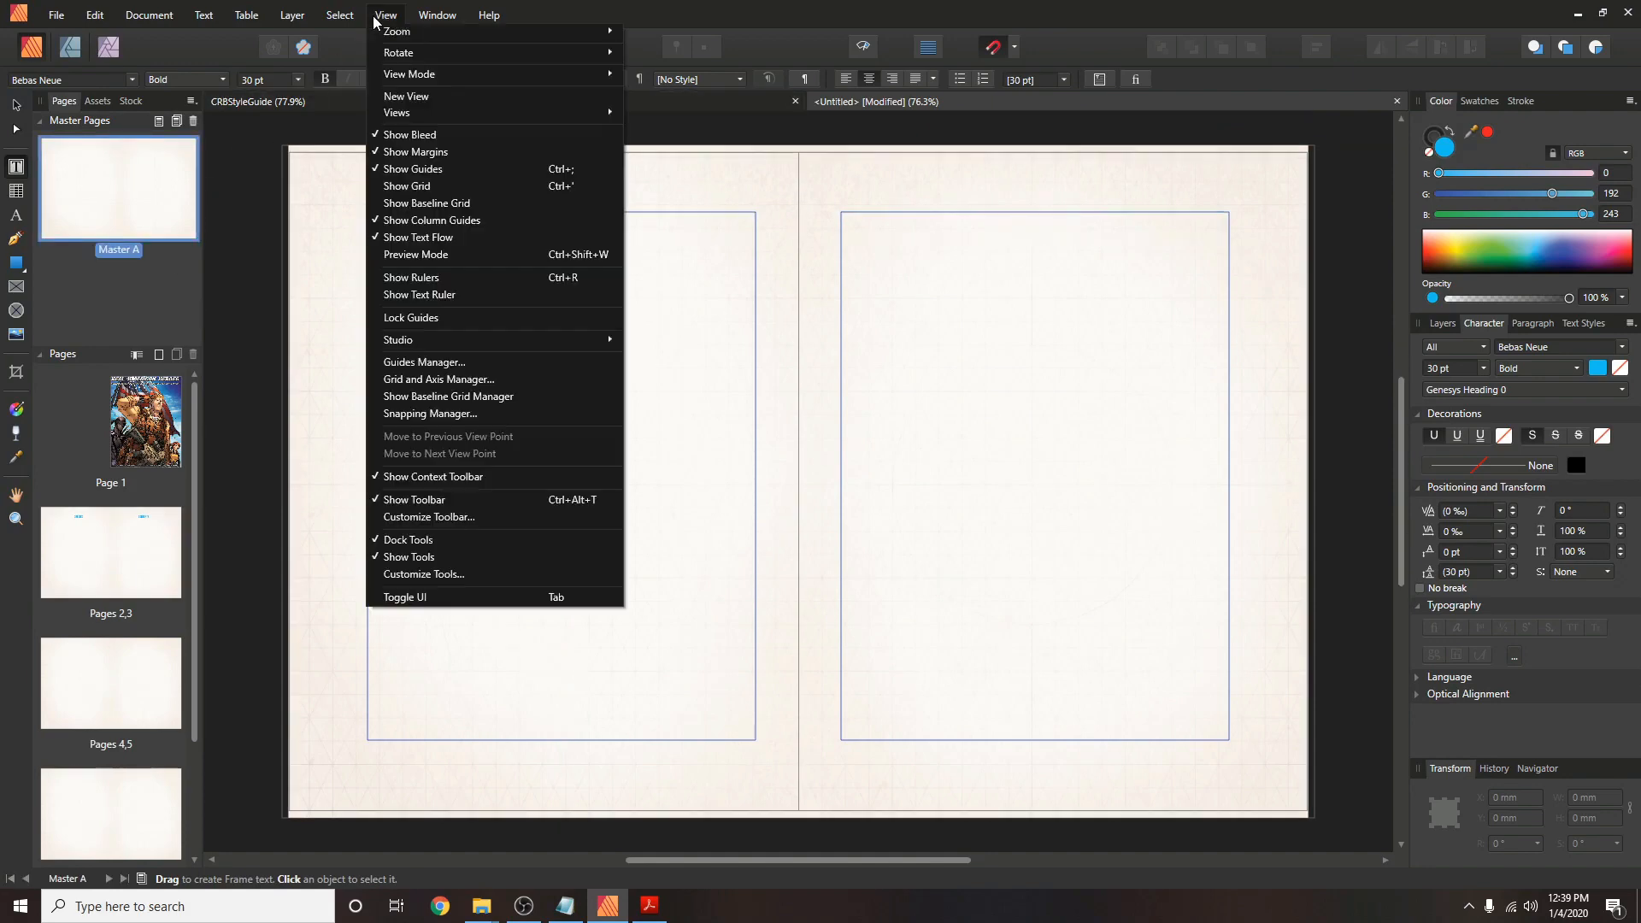
pyautogui.click(401, 361)
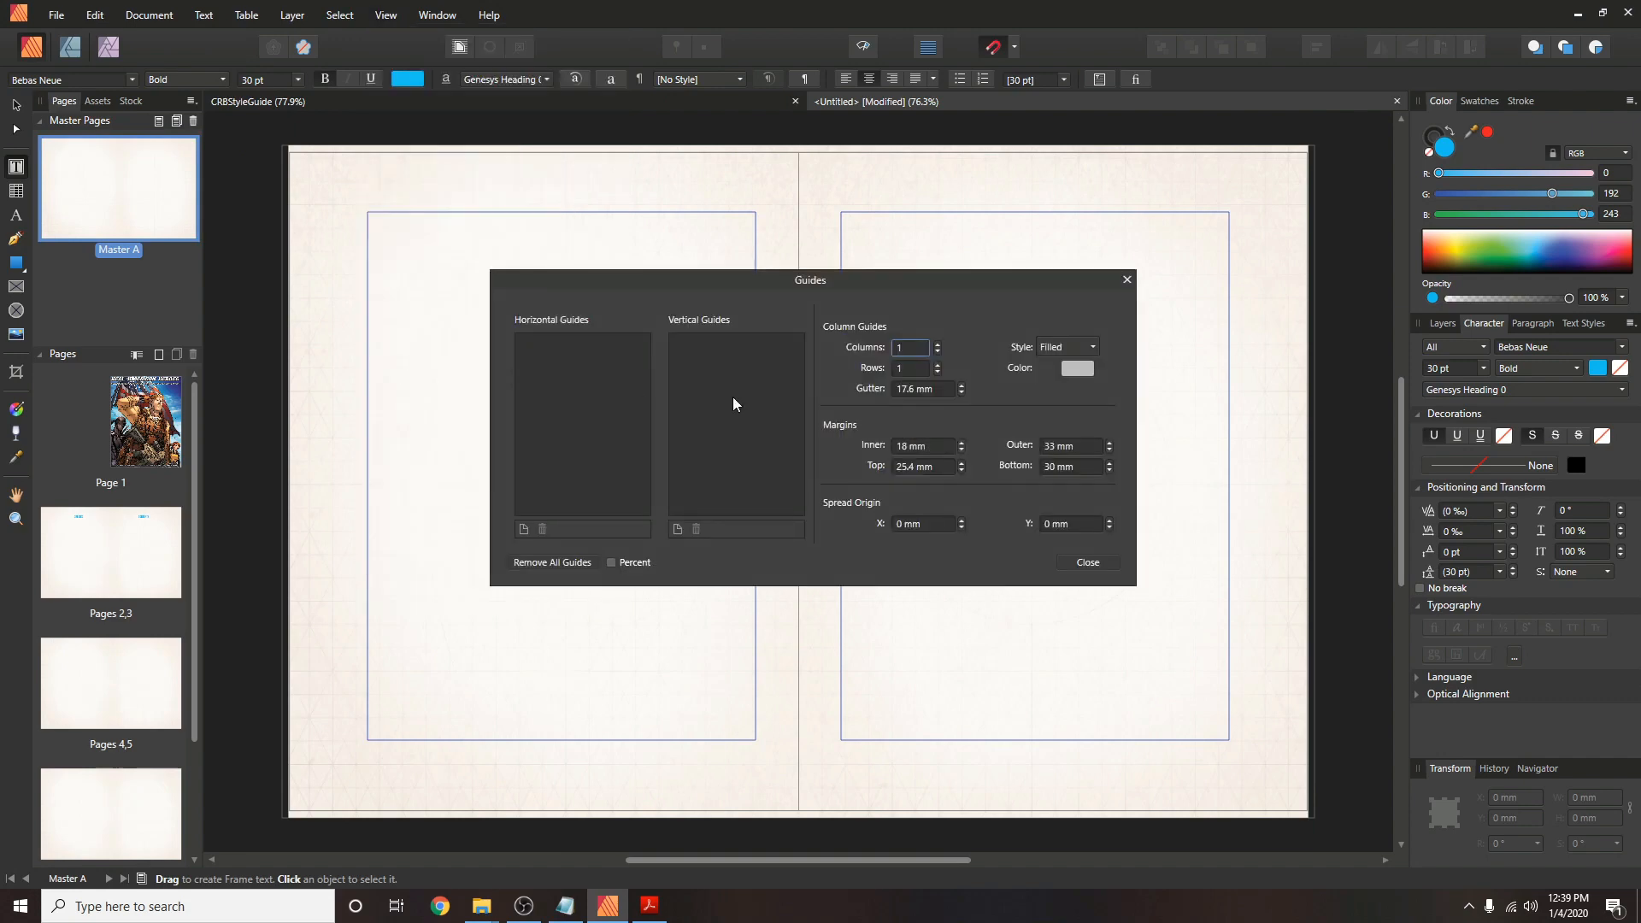
pyautogui.click(937, 344)
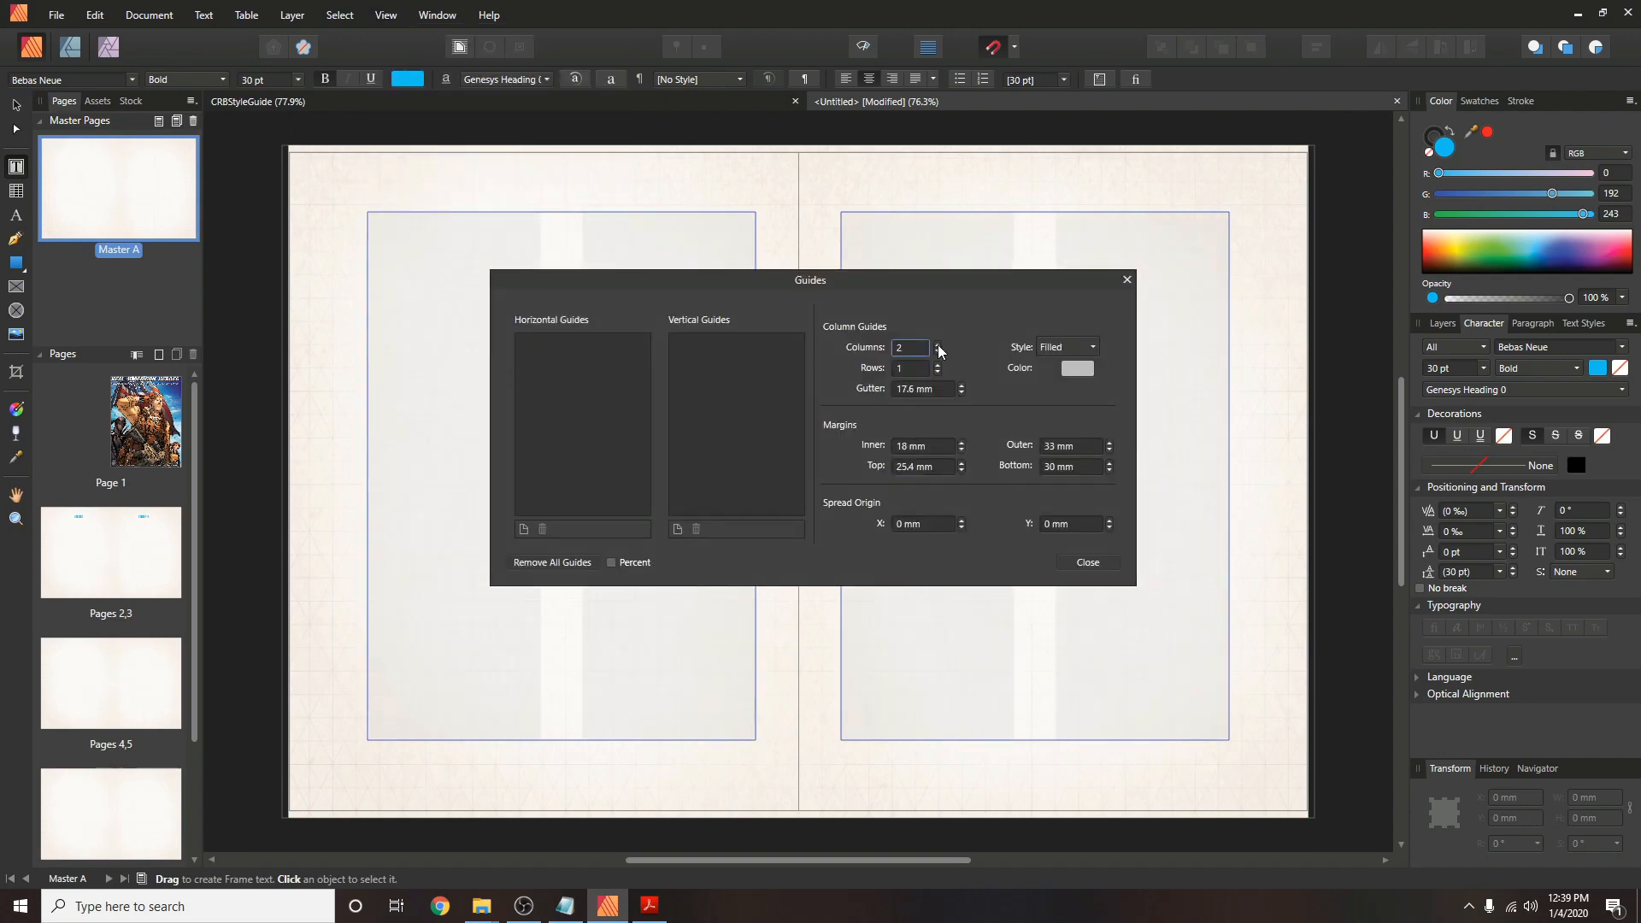
# Set the master's column guide gutter to 4 mm and return to the spread of pages 2 and 3.
pyautogui.hotkey('alt', 'Tab')
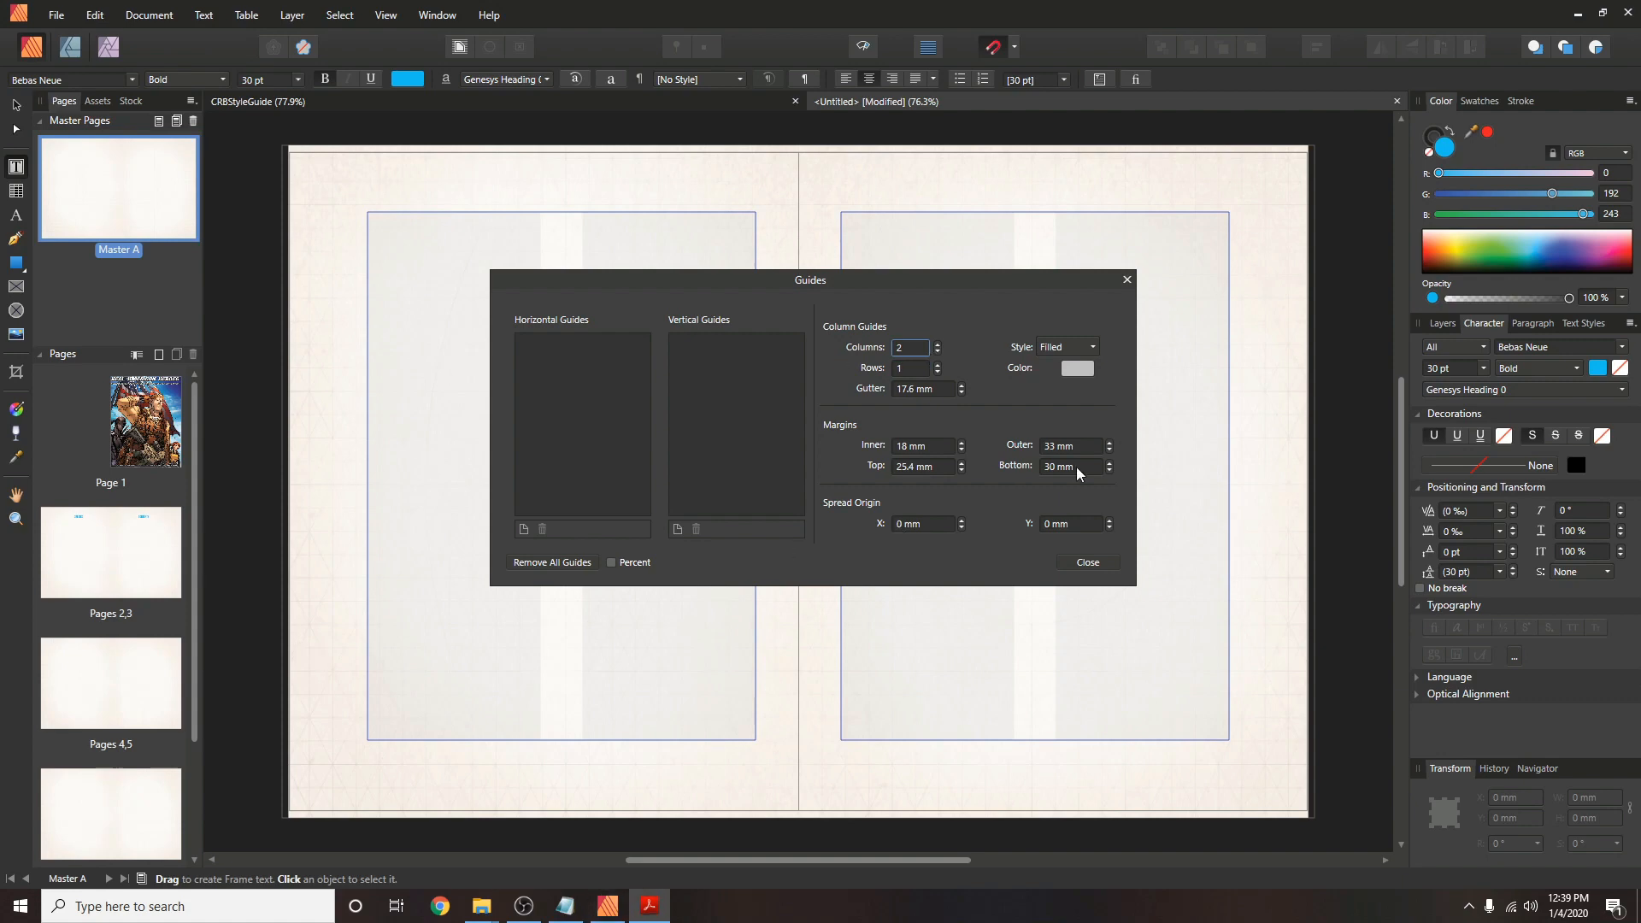
pyautogui.click(939, 390)
pyautogui.write('14')
pyautogui.press('Return')
pyautogui.scroll(-9, 938, 387)
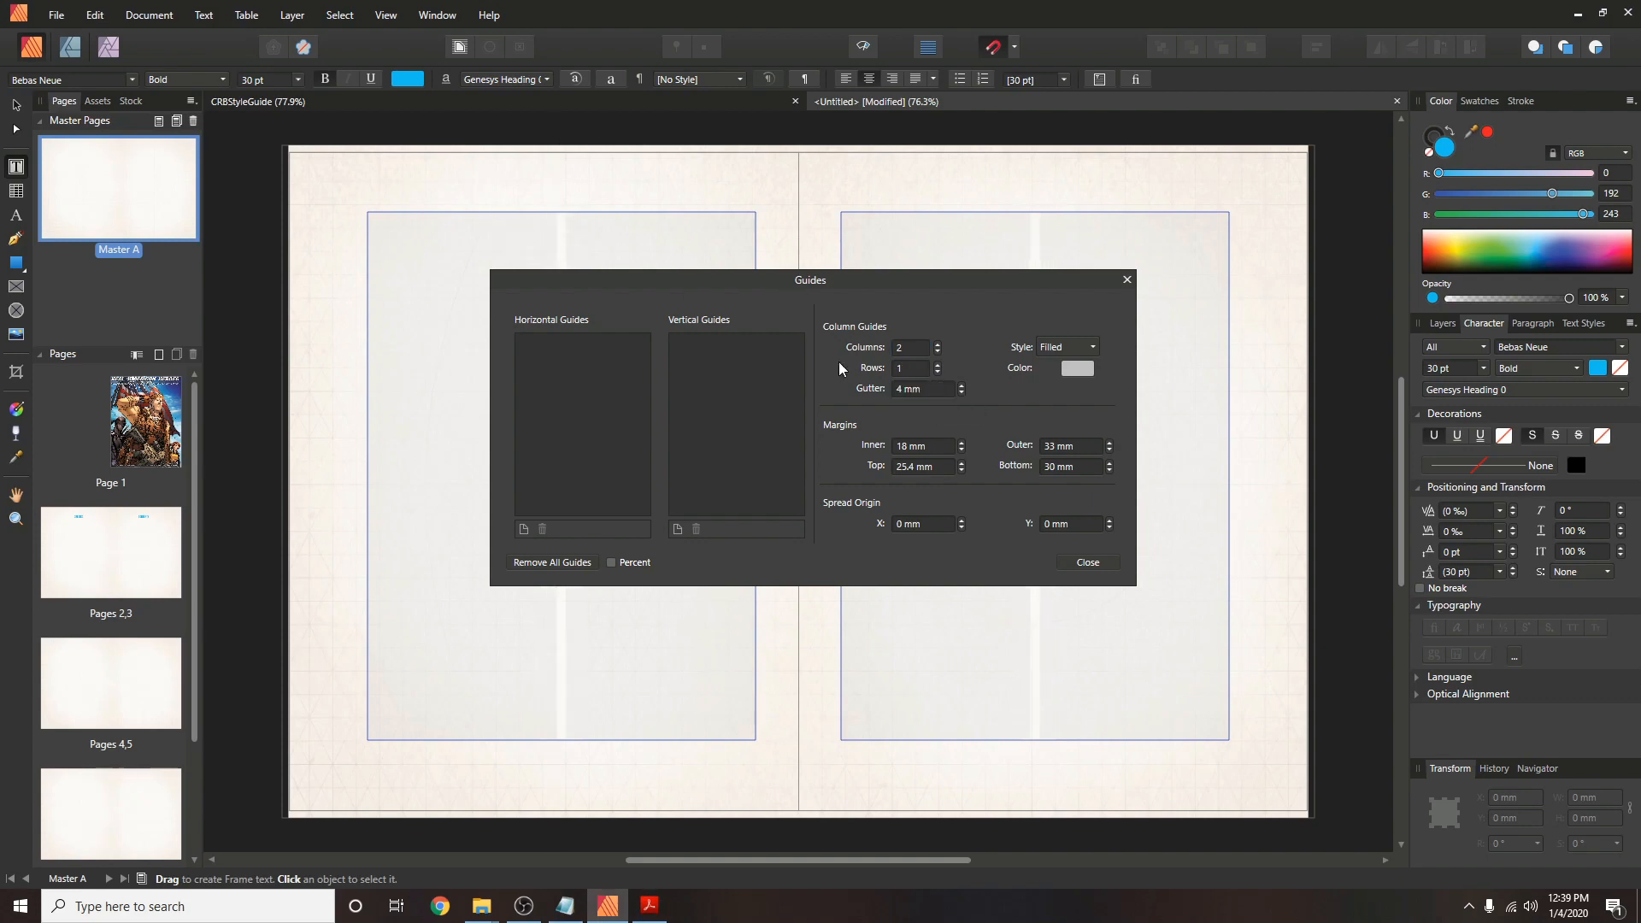
pyautogui.click(1086, 562)
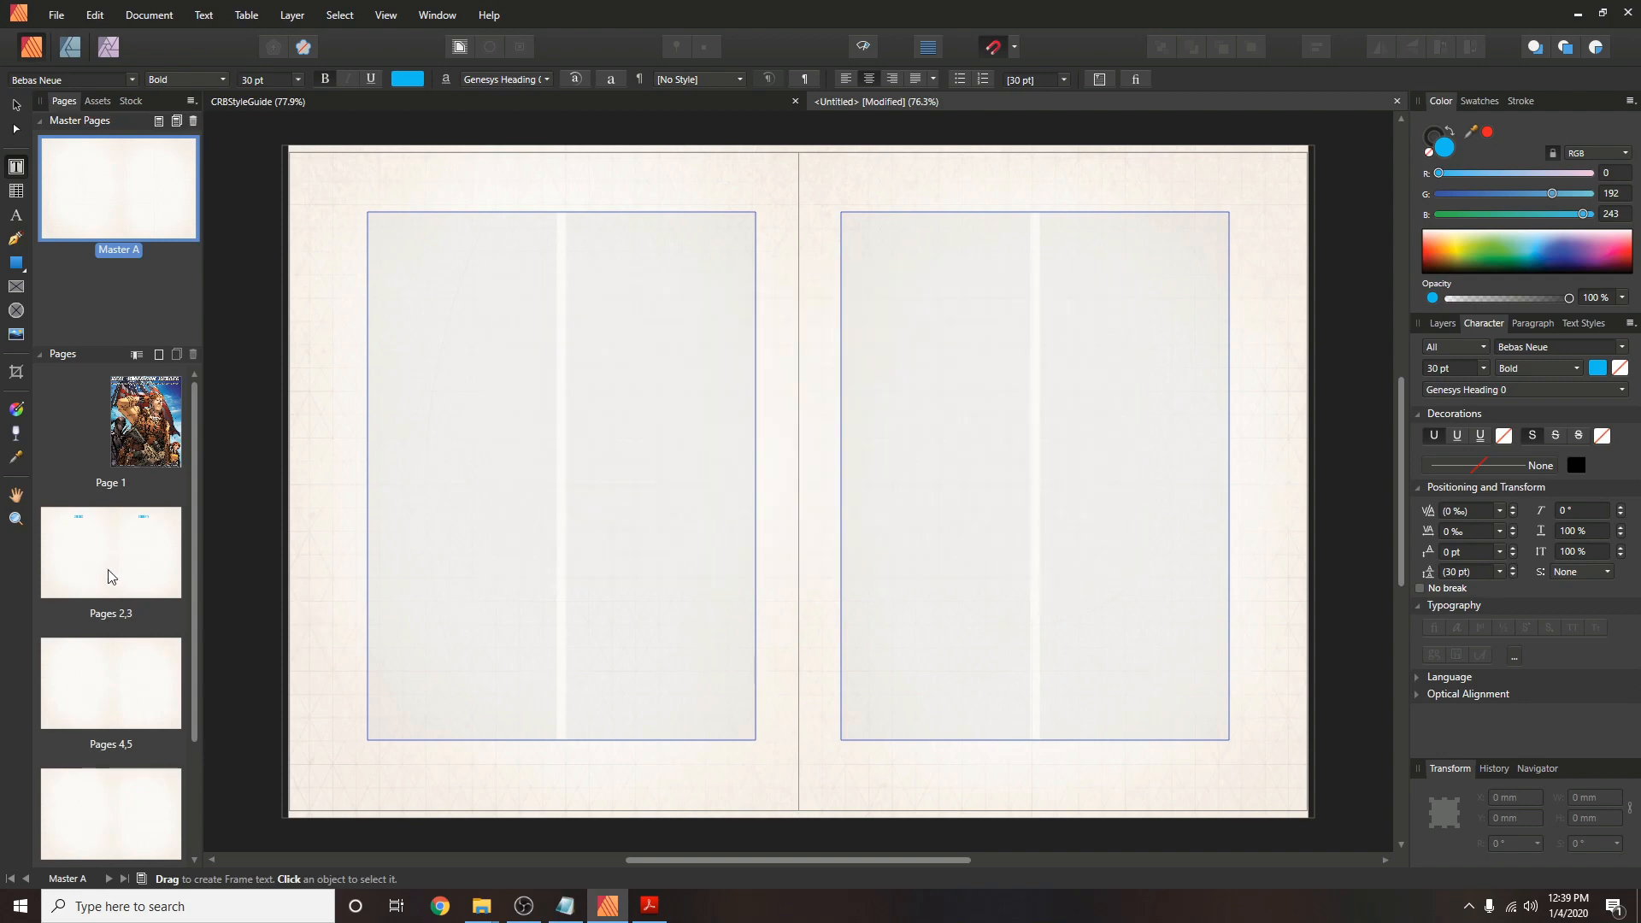
pyautogui.click(78, 560)
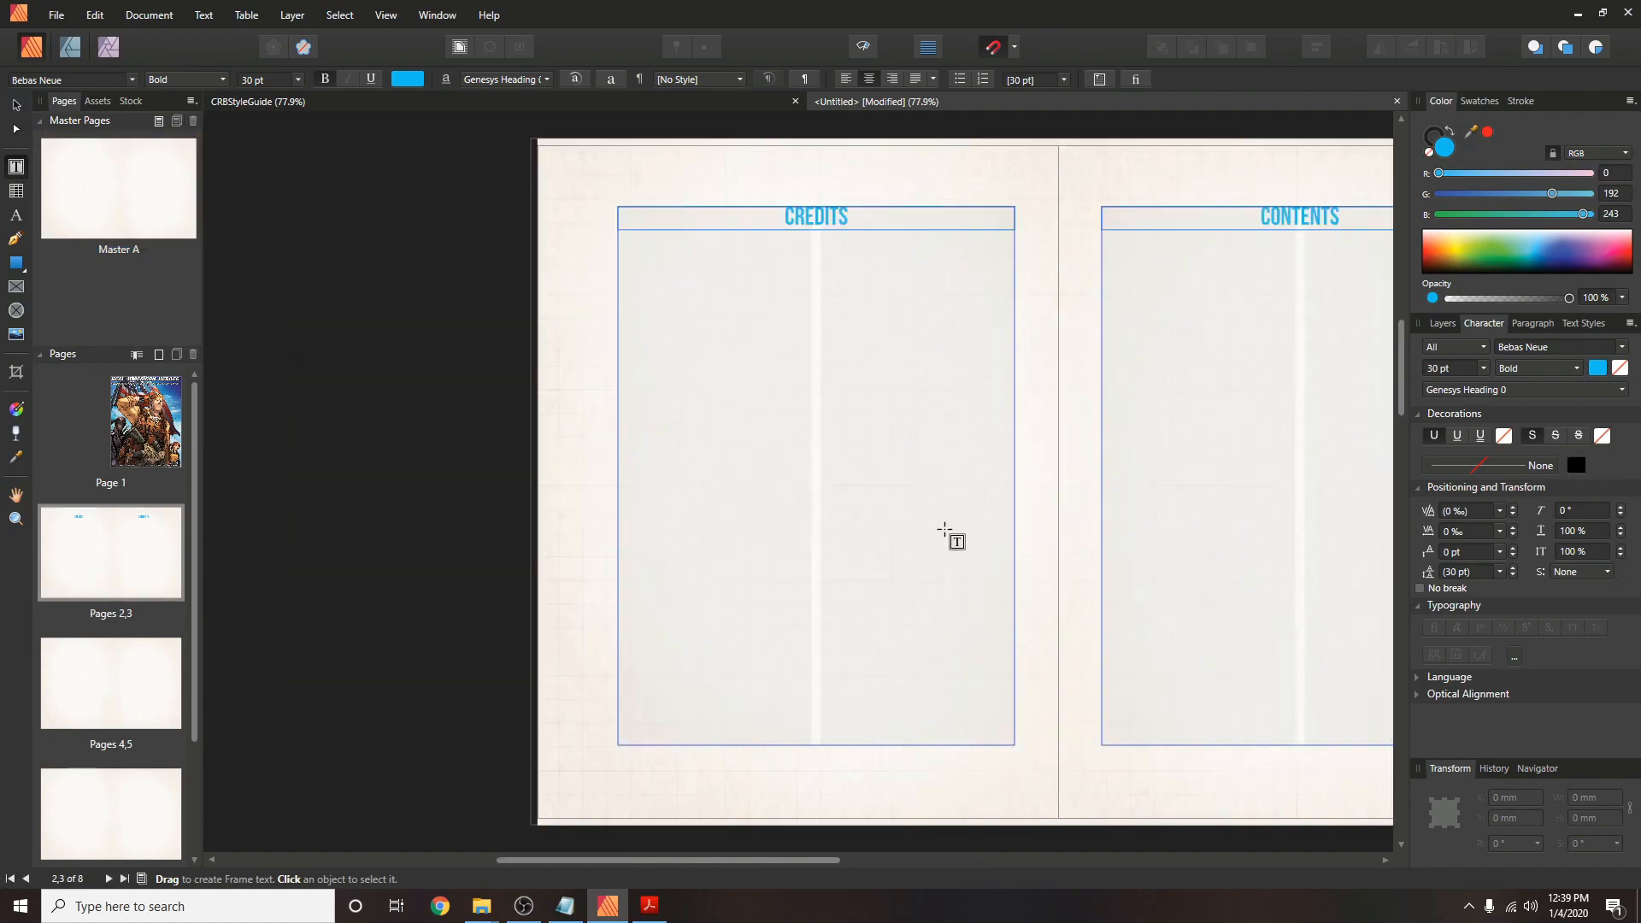
# Draw two side-by-side text frames, each about 80.5 × 214.3 mm, filling the column guides below the CREDITS heading.
pyautogui.moveTo(801, 860); pyautogui.dragTo(901, 856)
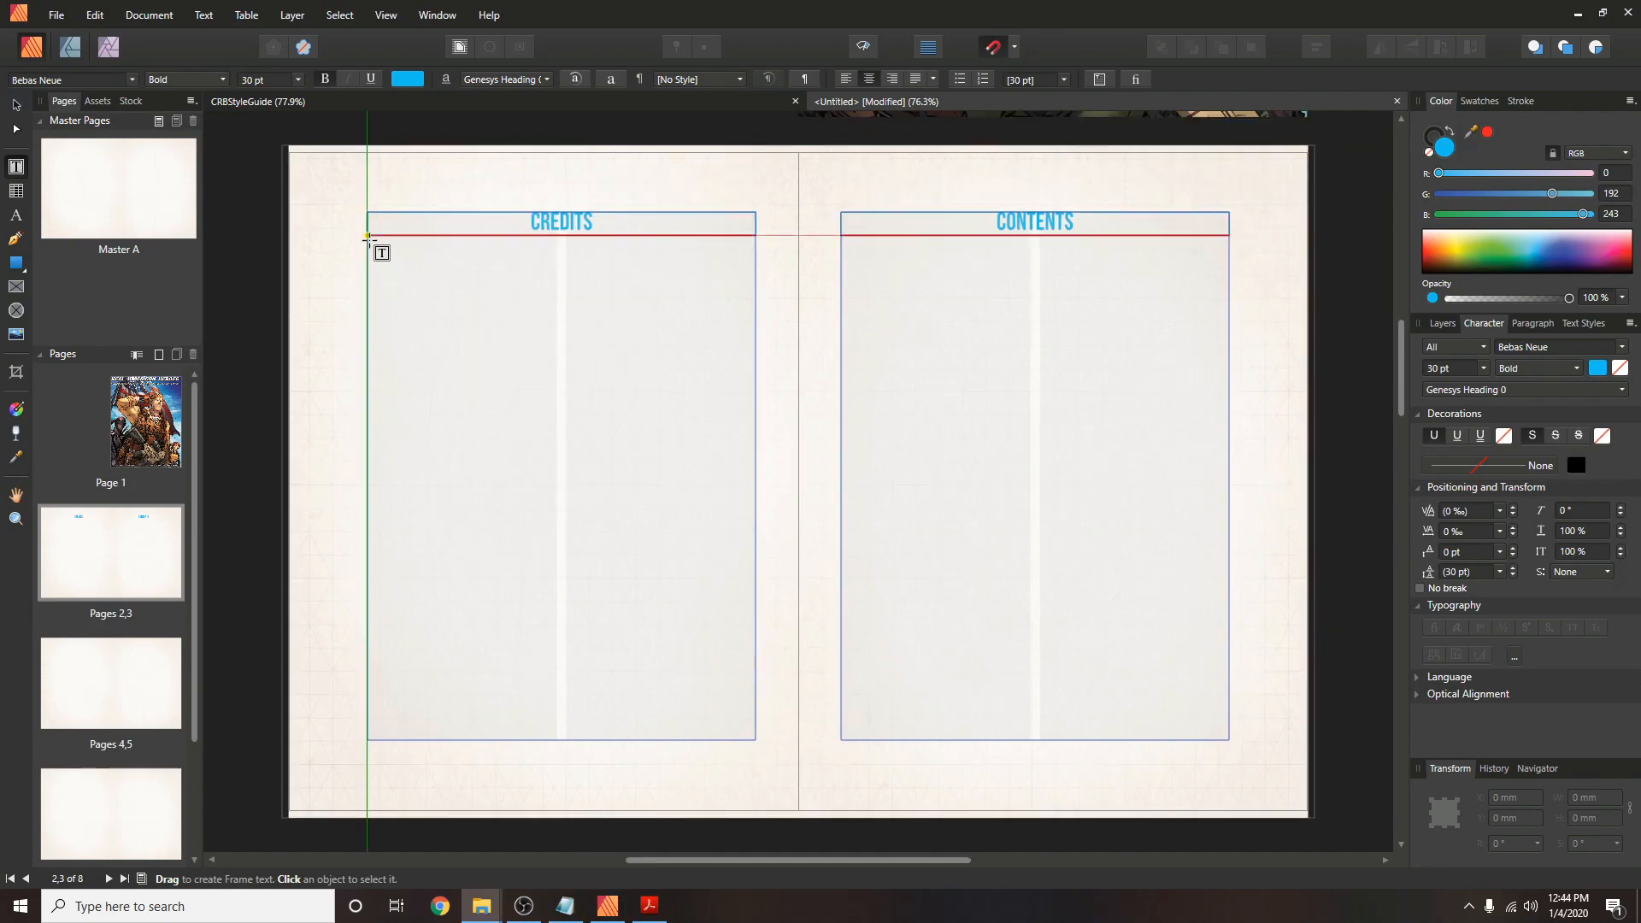
pyautogui.moveTo(368, 240); pyautogui.dragTo(567, 745)
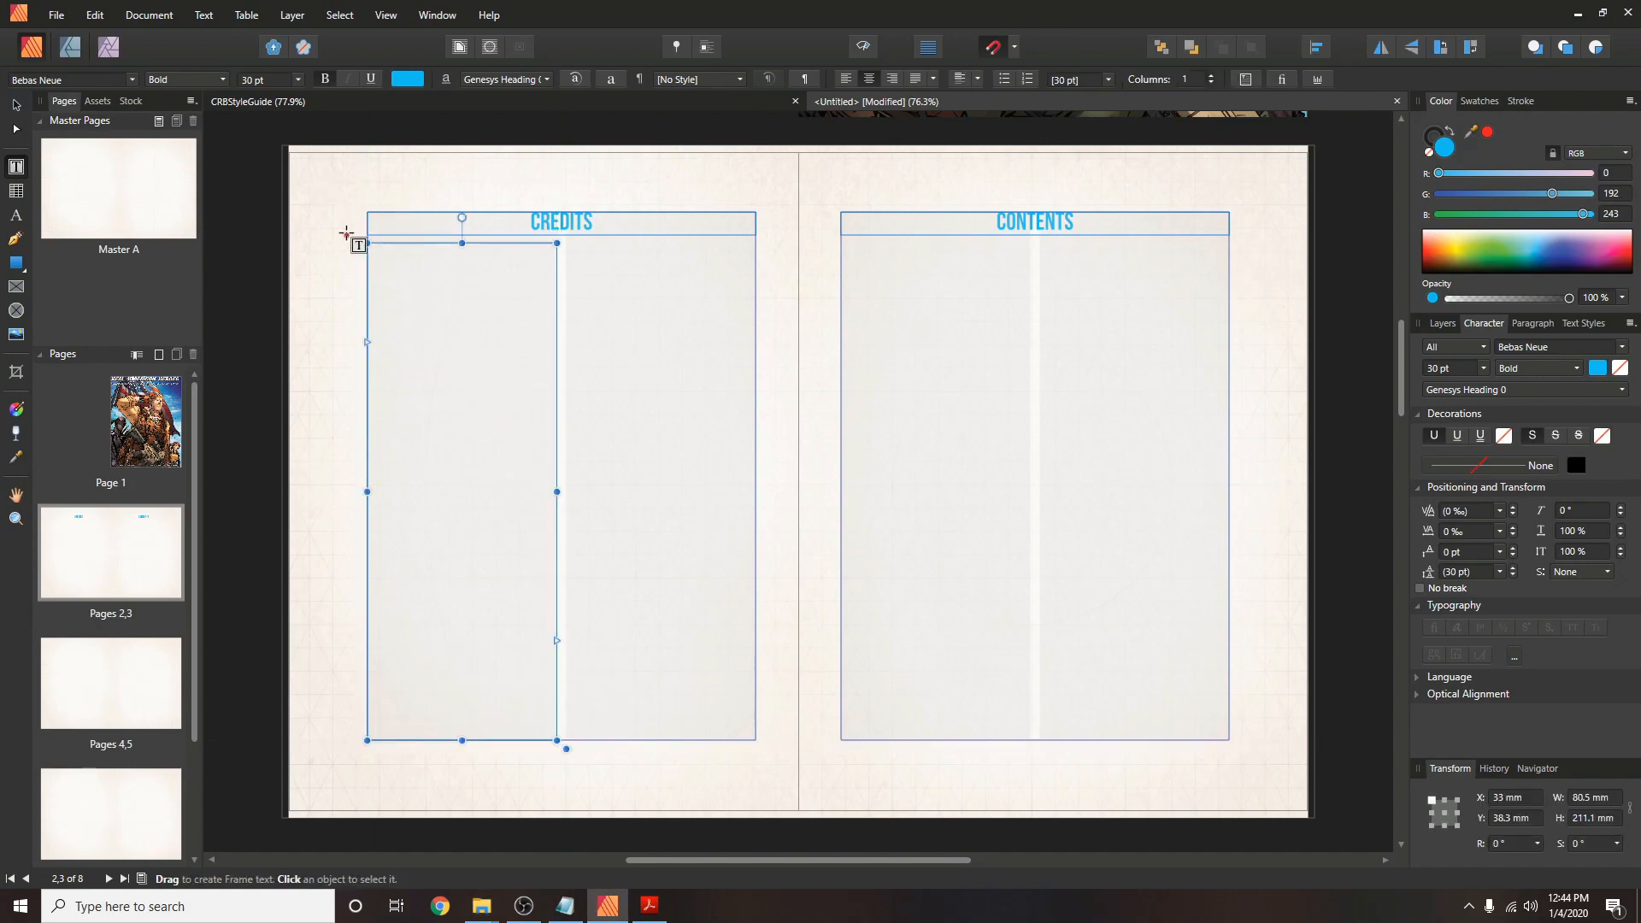
pyautogui.moveTo(367, 244); pyautogui.dragTo(366, 235)
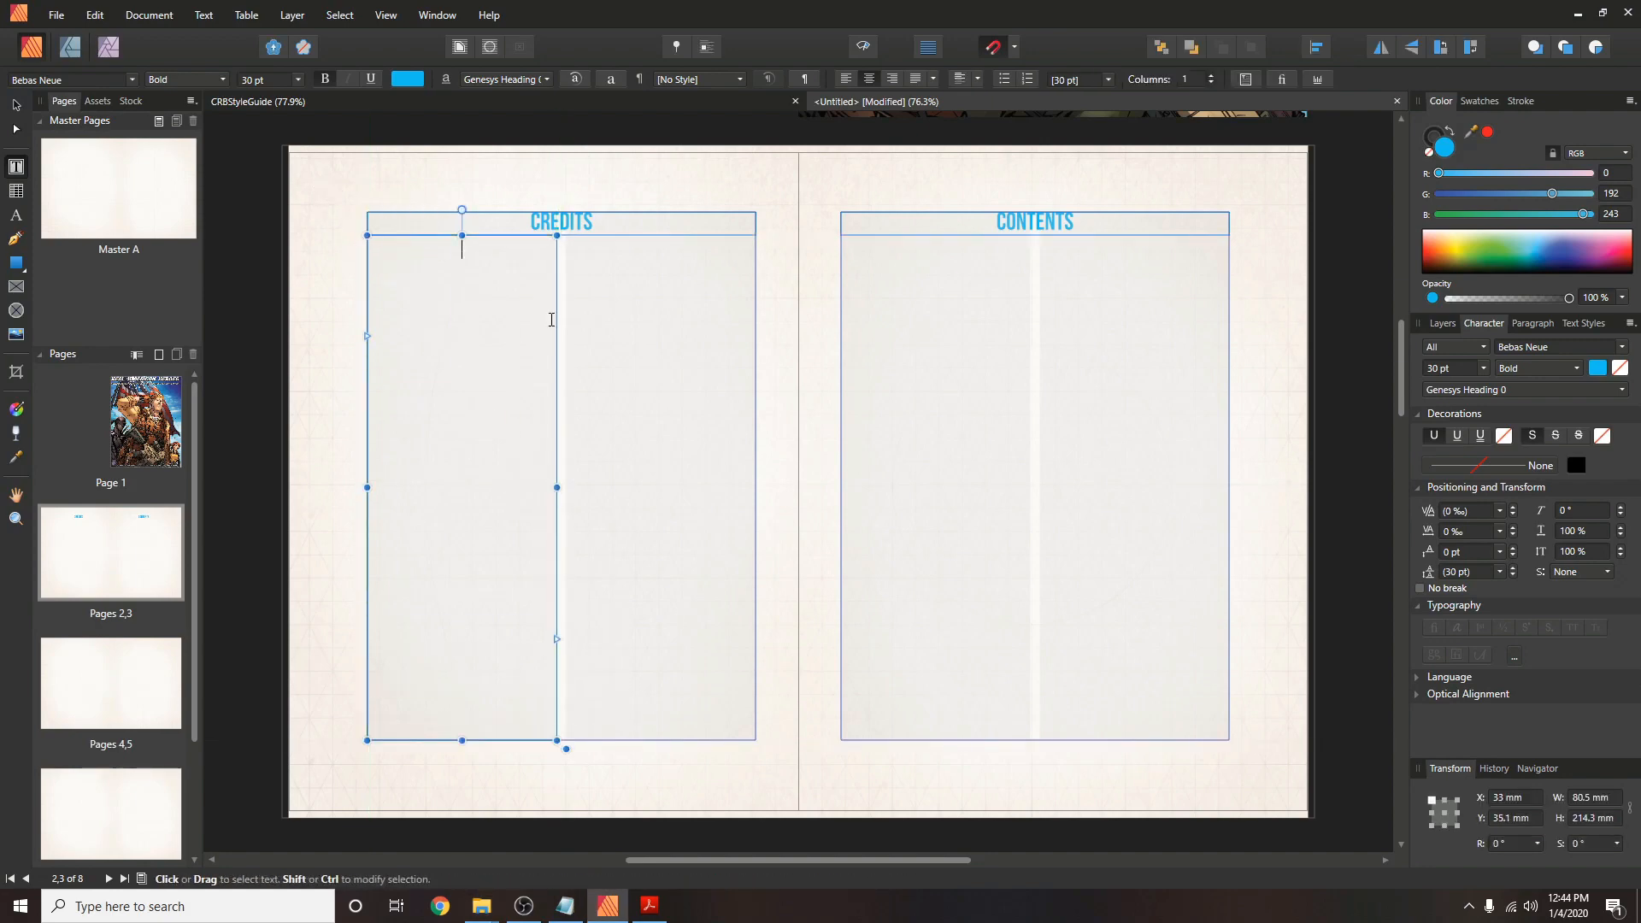
pyautogui.moveTo(581, 253); pyautogui.dragTo(756, 740)
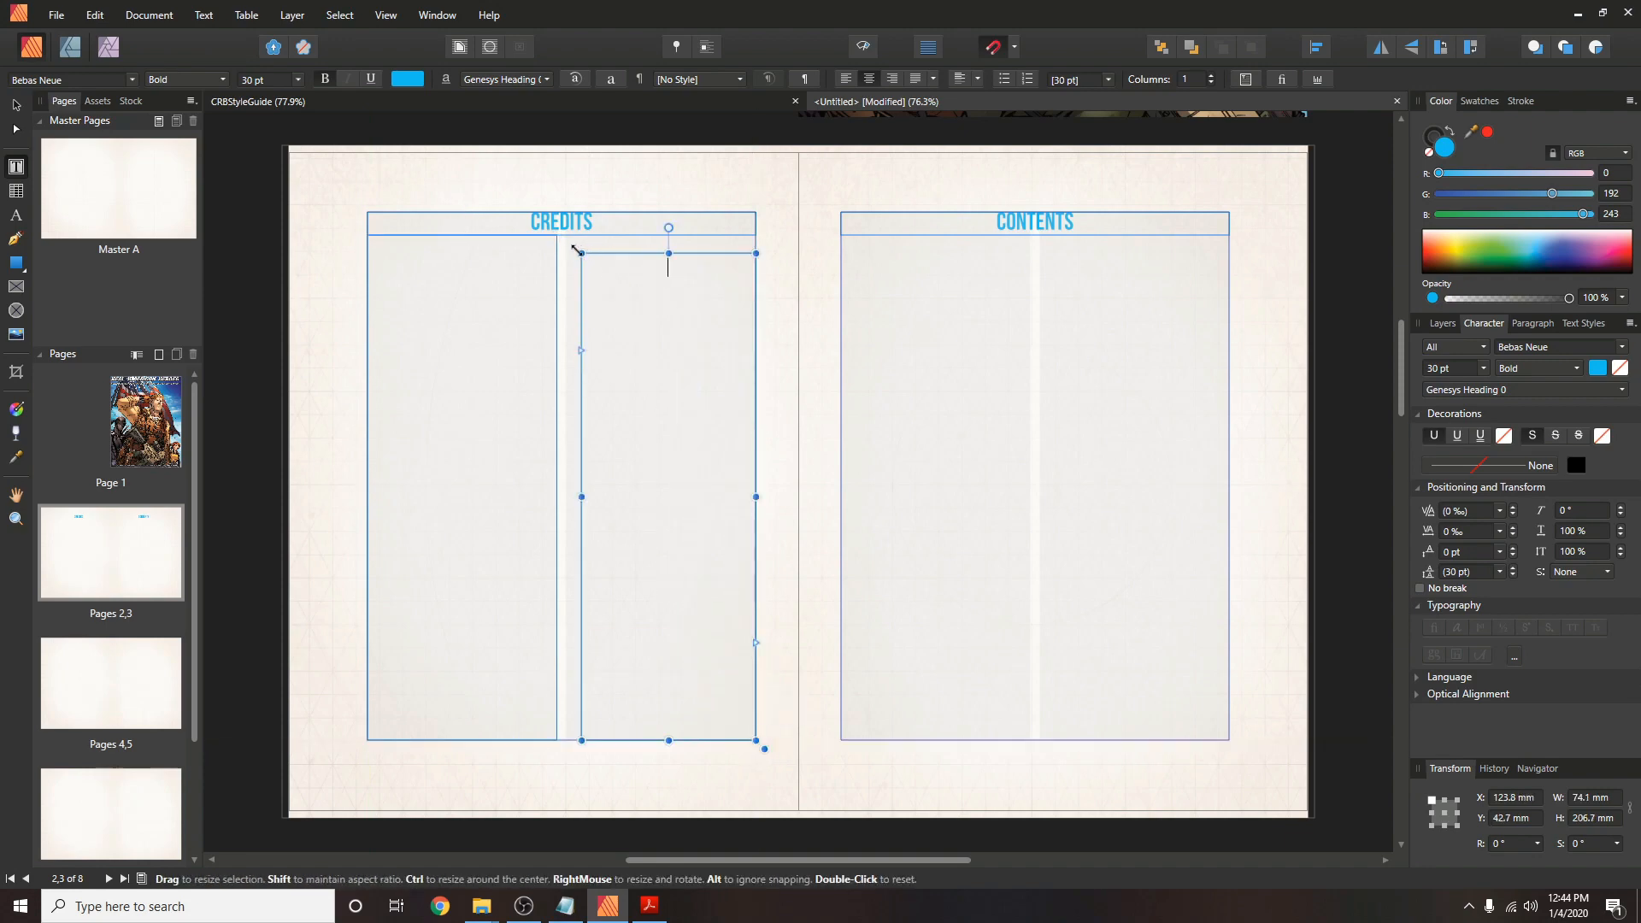
pyautogui.moveTo(577, 249); pyautogui.dragTo(566, 236)
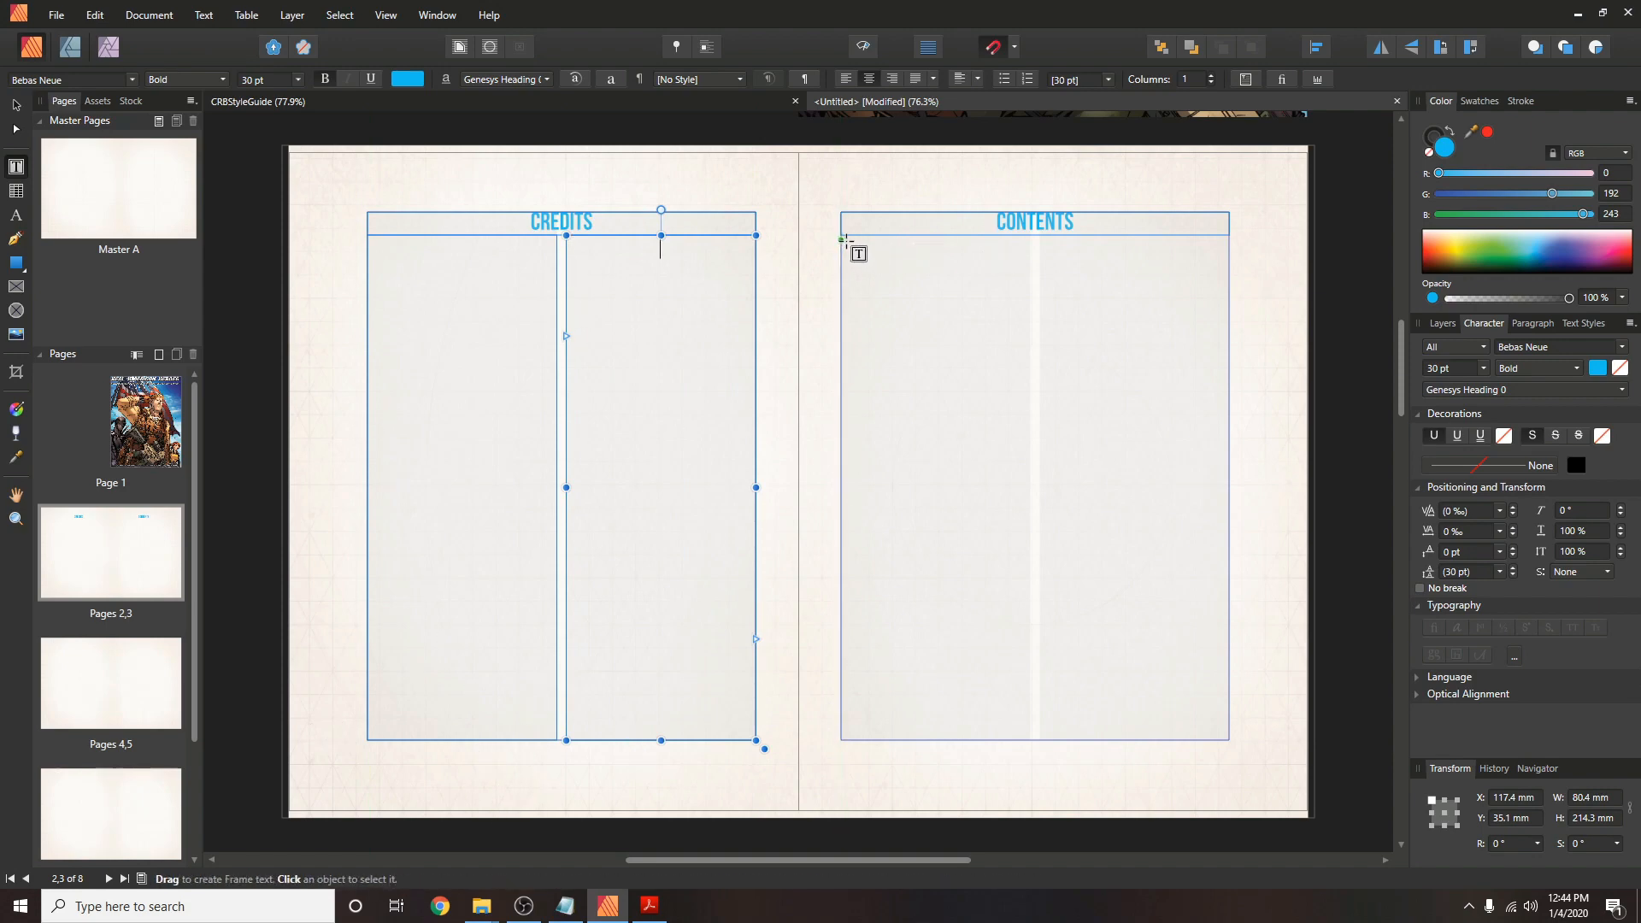
# Draw two text frames, each about 80.4 × 214.3 mm, filling both column guides below the CONTENTS heading.
pyautogui.moveTo(841, 239); pyautogui.dragTo(1029, 740)
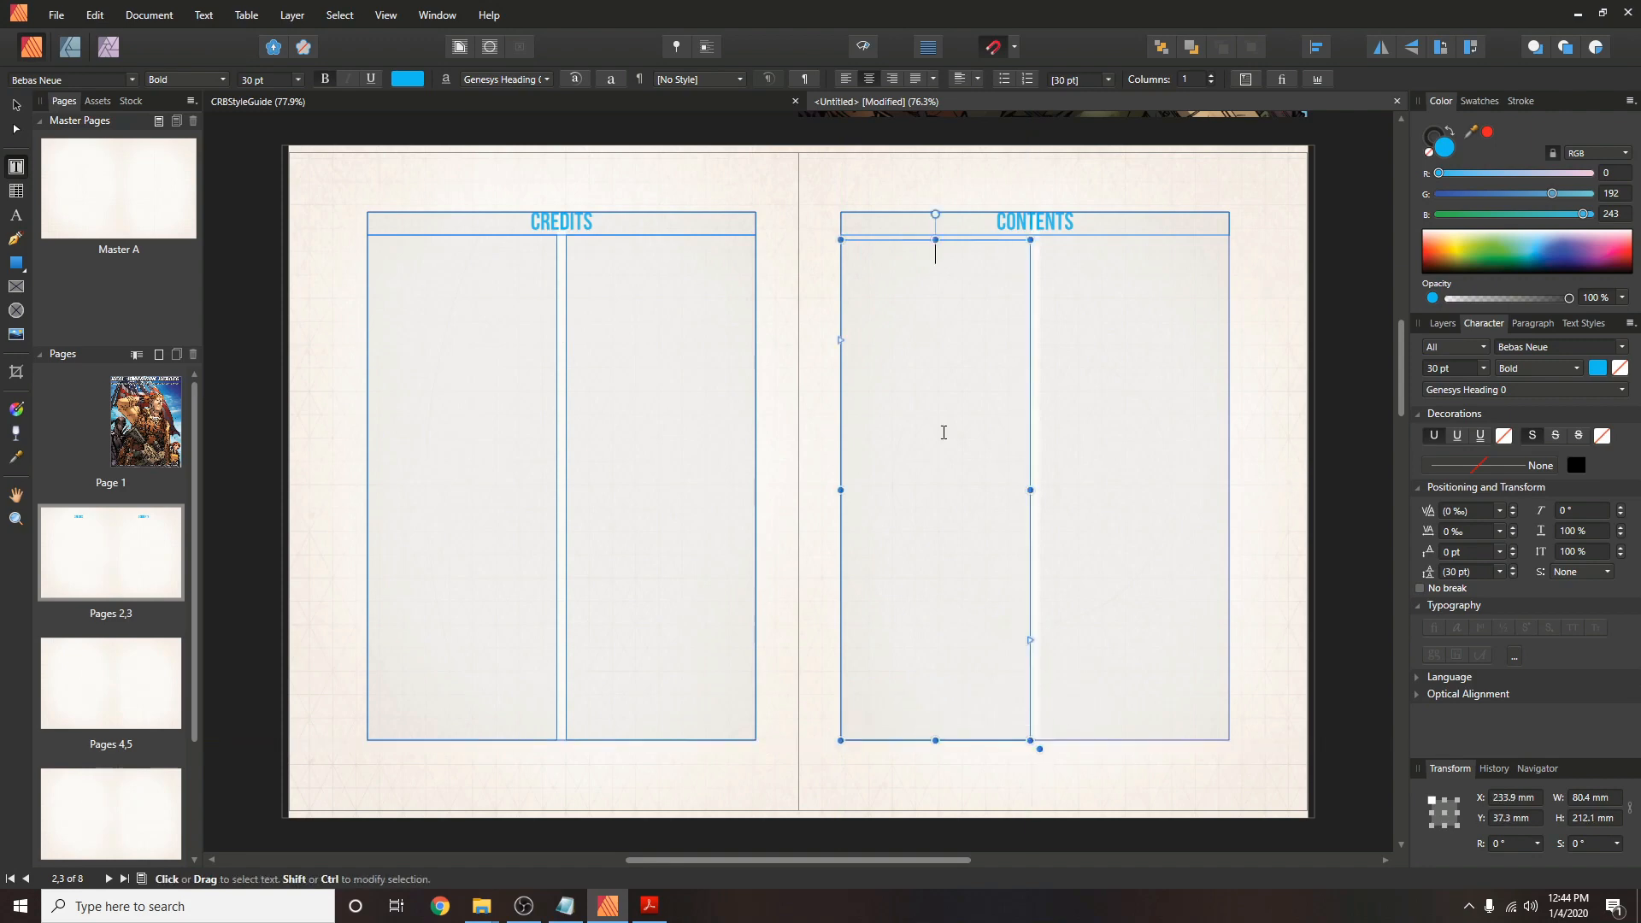
pyautogui.moveTo(840, 236); pyautogui.dragTo(841, 235)
pyautogui.moveTo(1040, 239); pyautogui.dragTo(1227, 740)
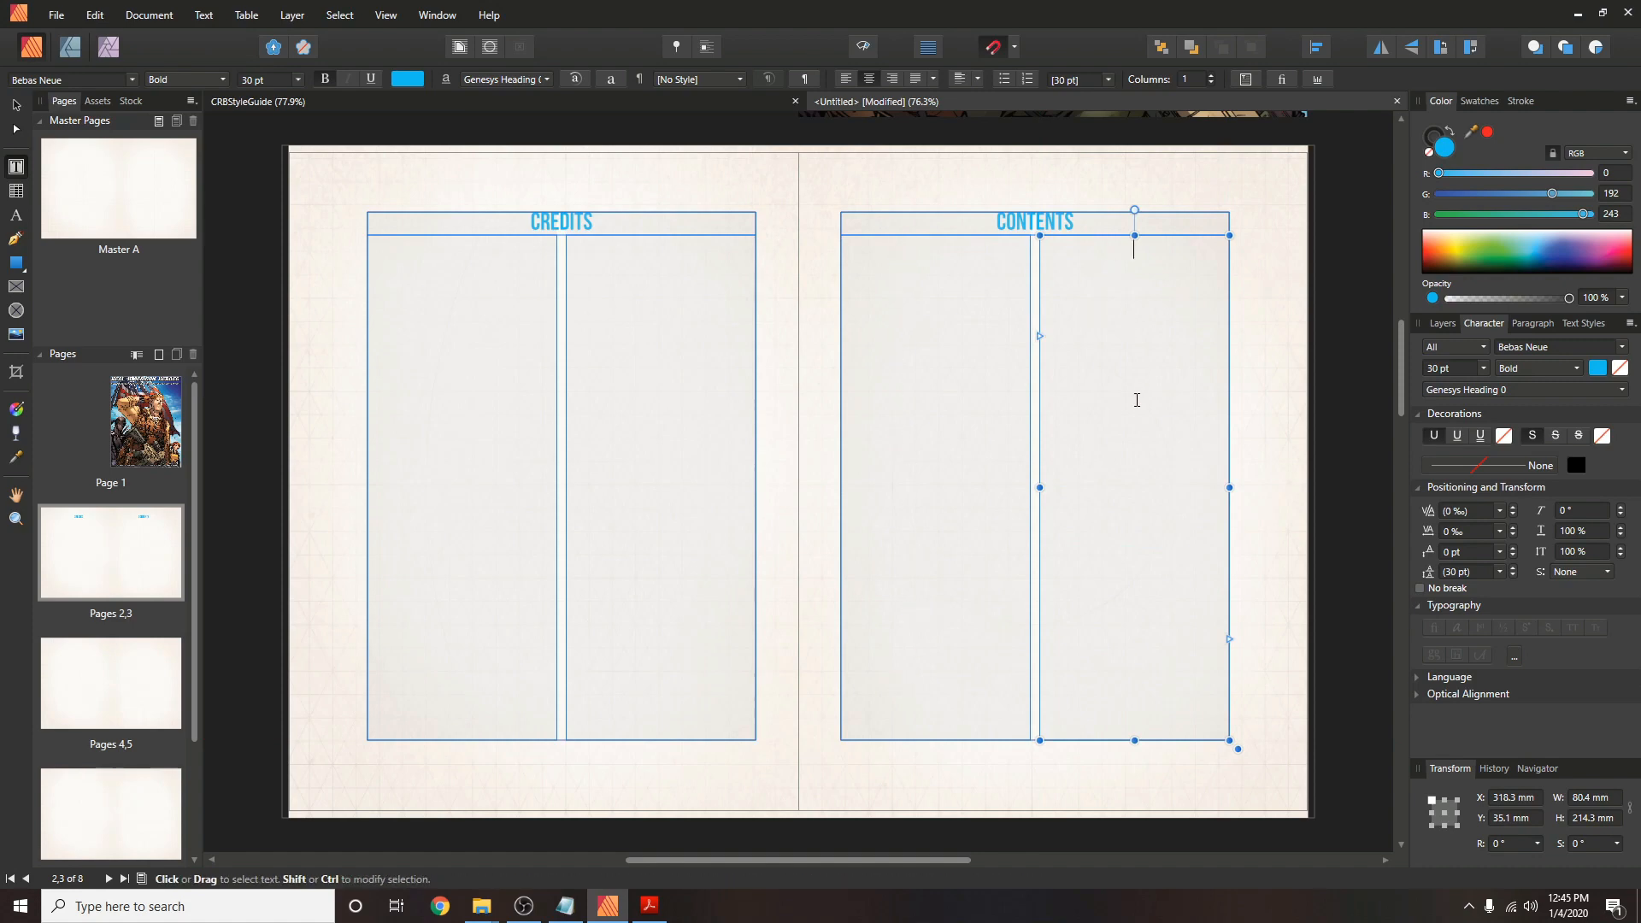
# Try filler text in the first contents column, flow it into the second column frame, and undo both changes.
pyautogui.click(908, 305)
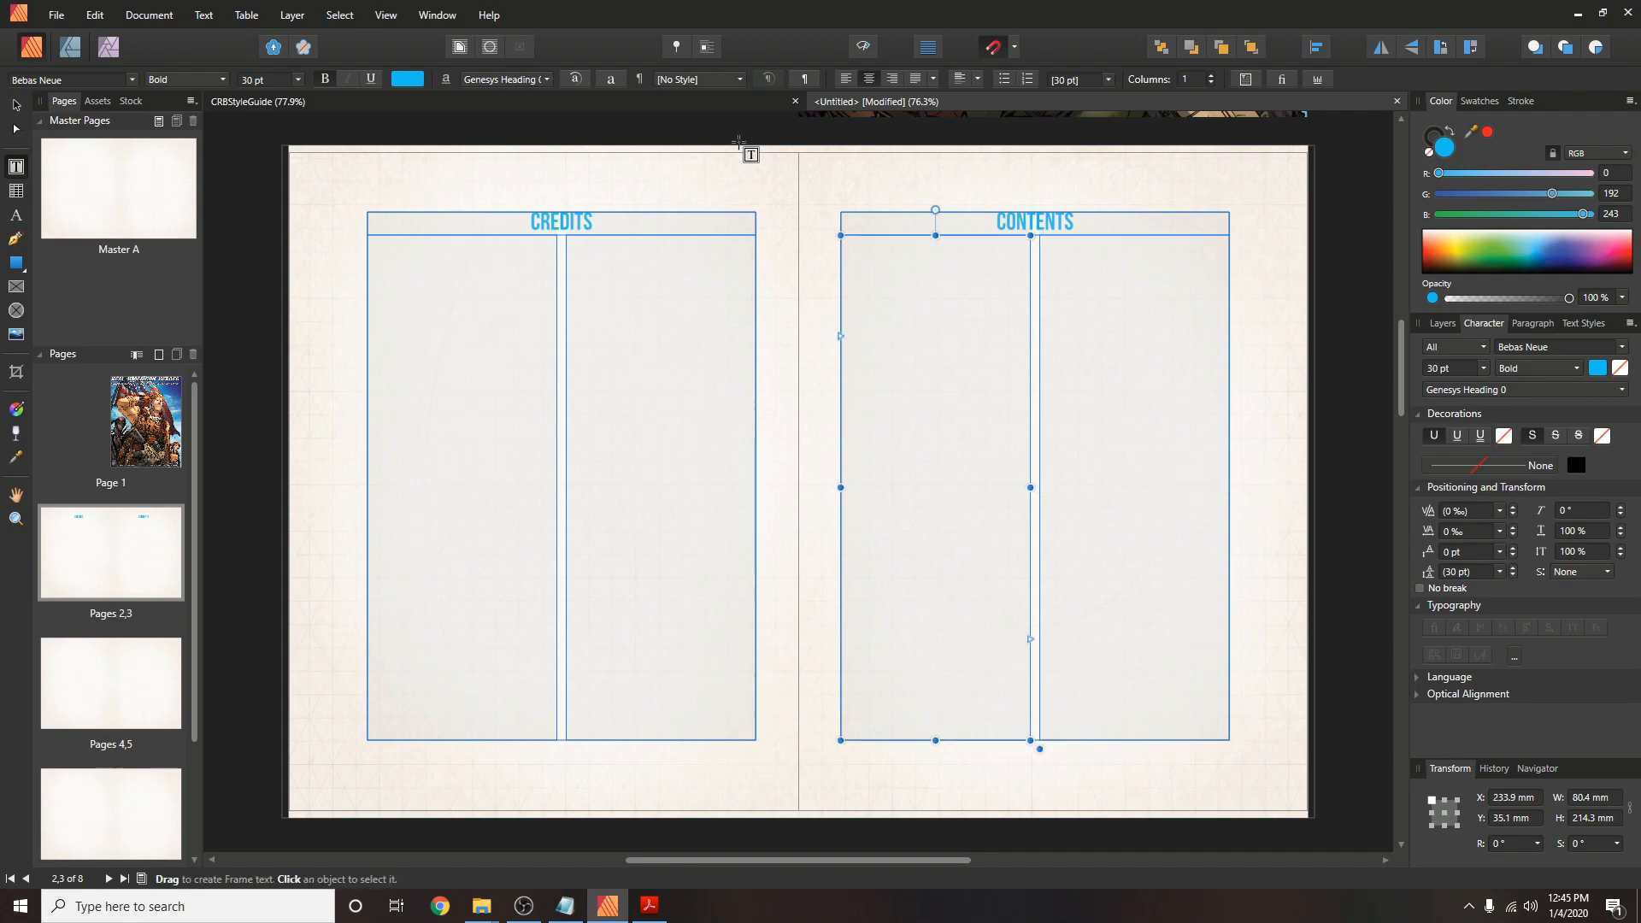
pyautogui.click(205, 17)
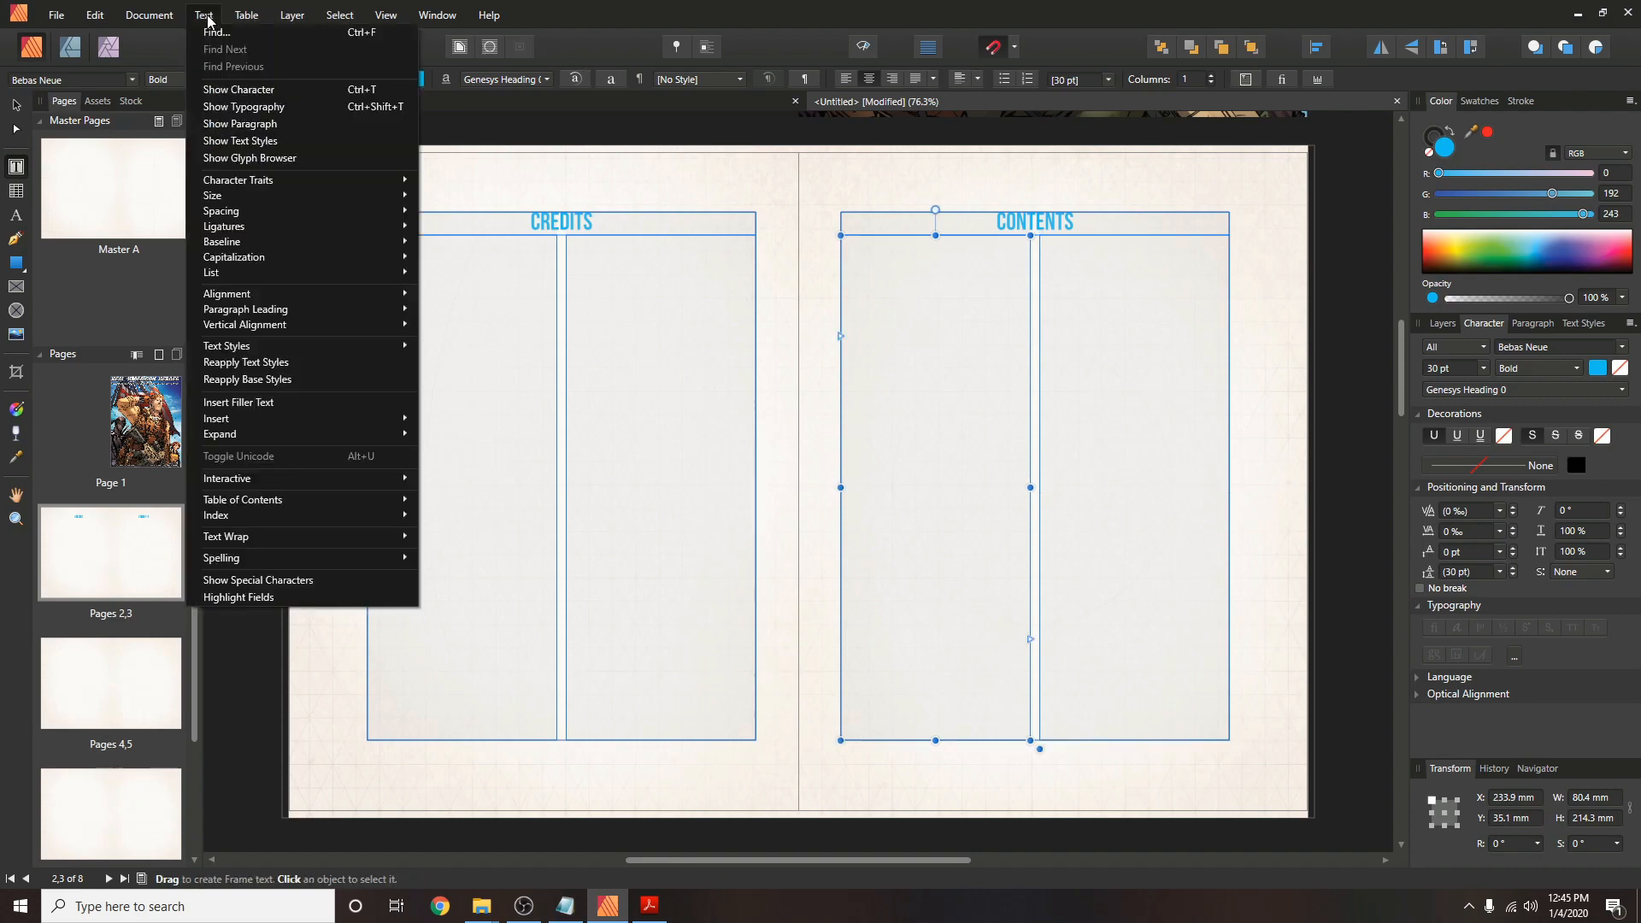
pyautogui.click(246, 402)
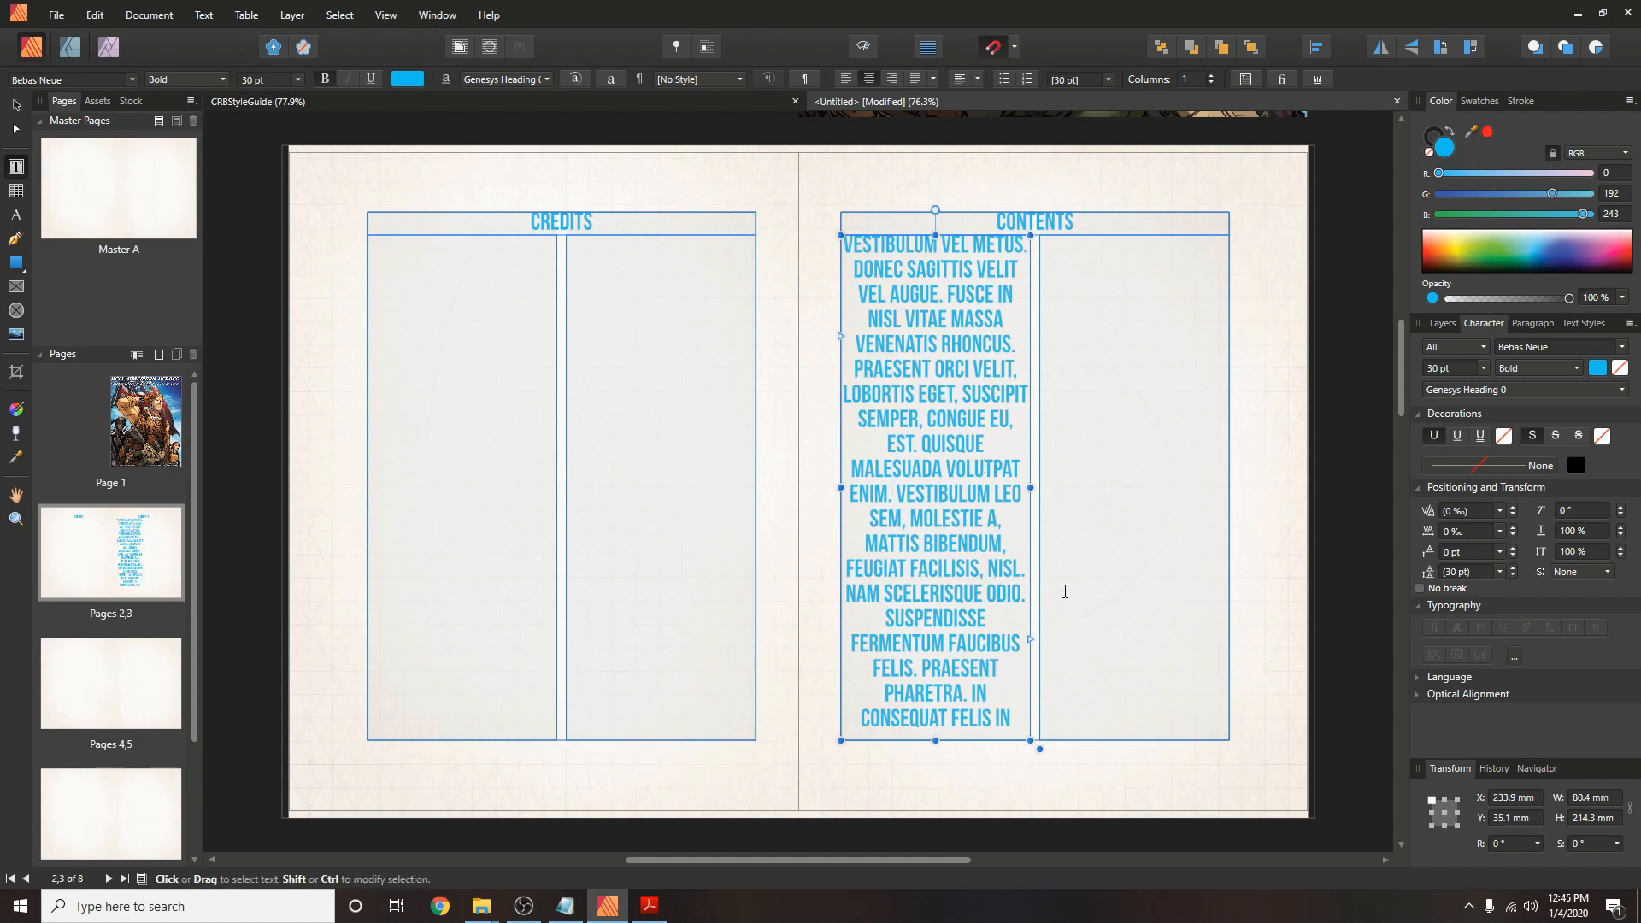
pyautogui.click(1031, 639)
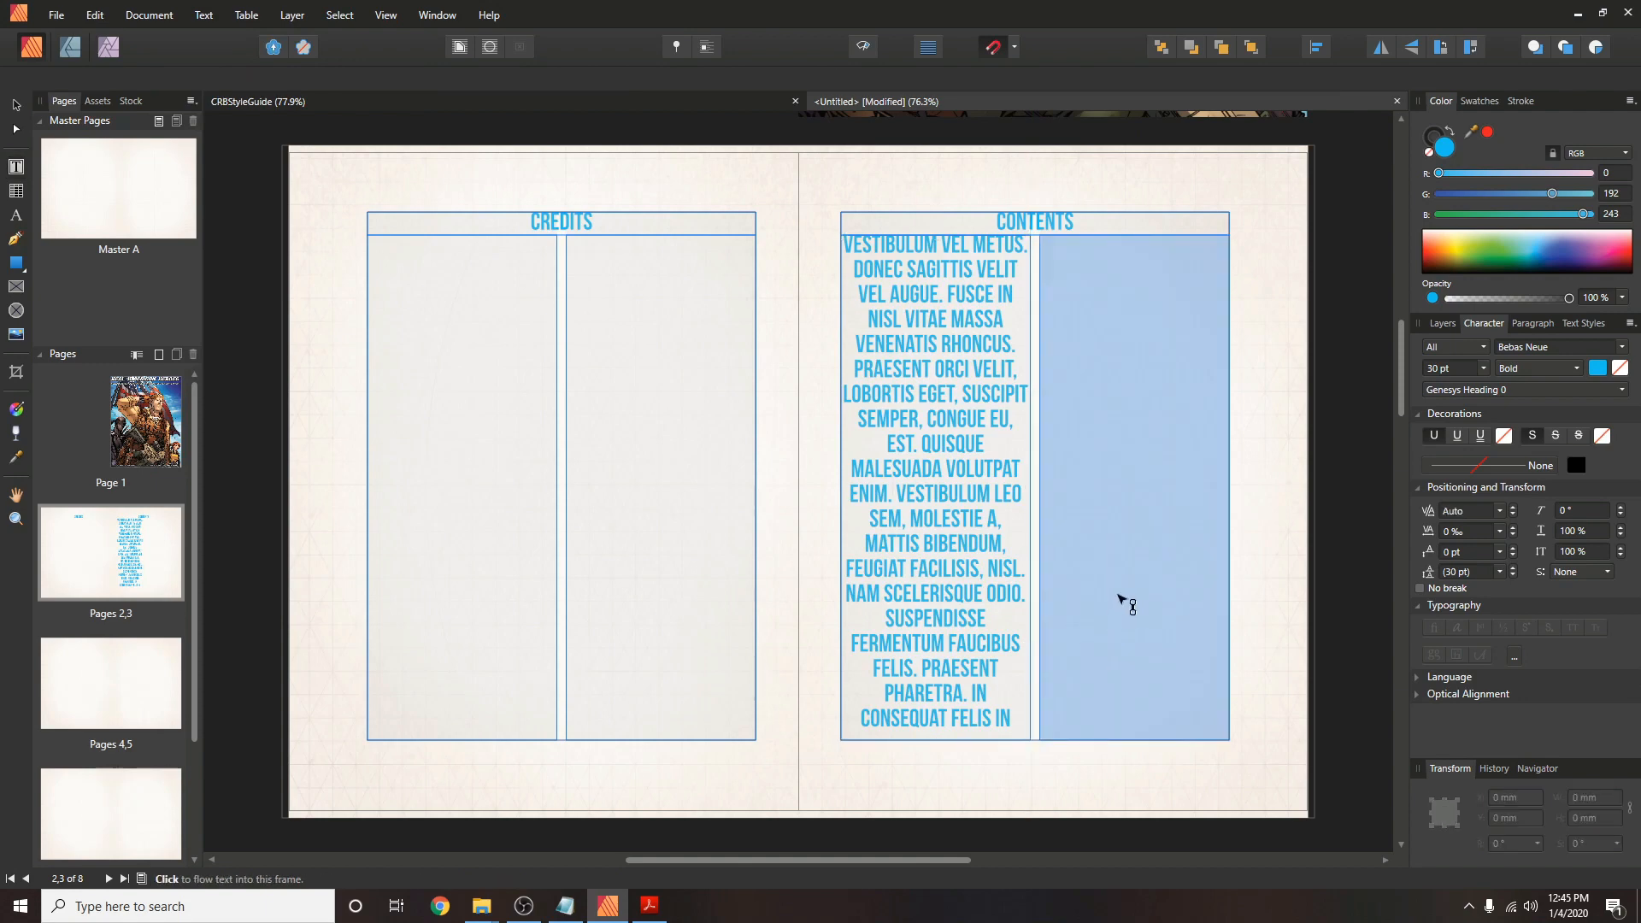
pyautogui.click(1121, 600)
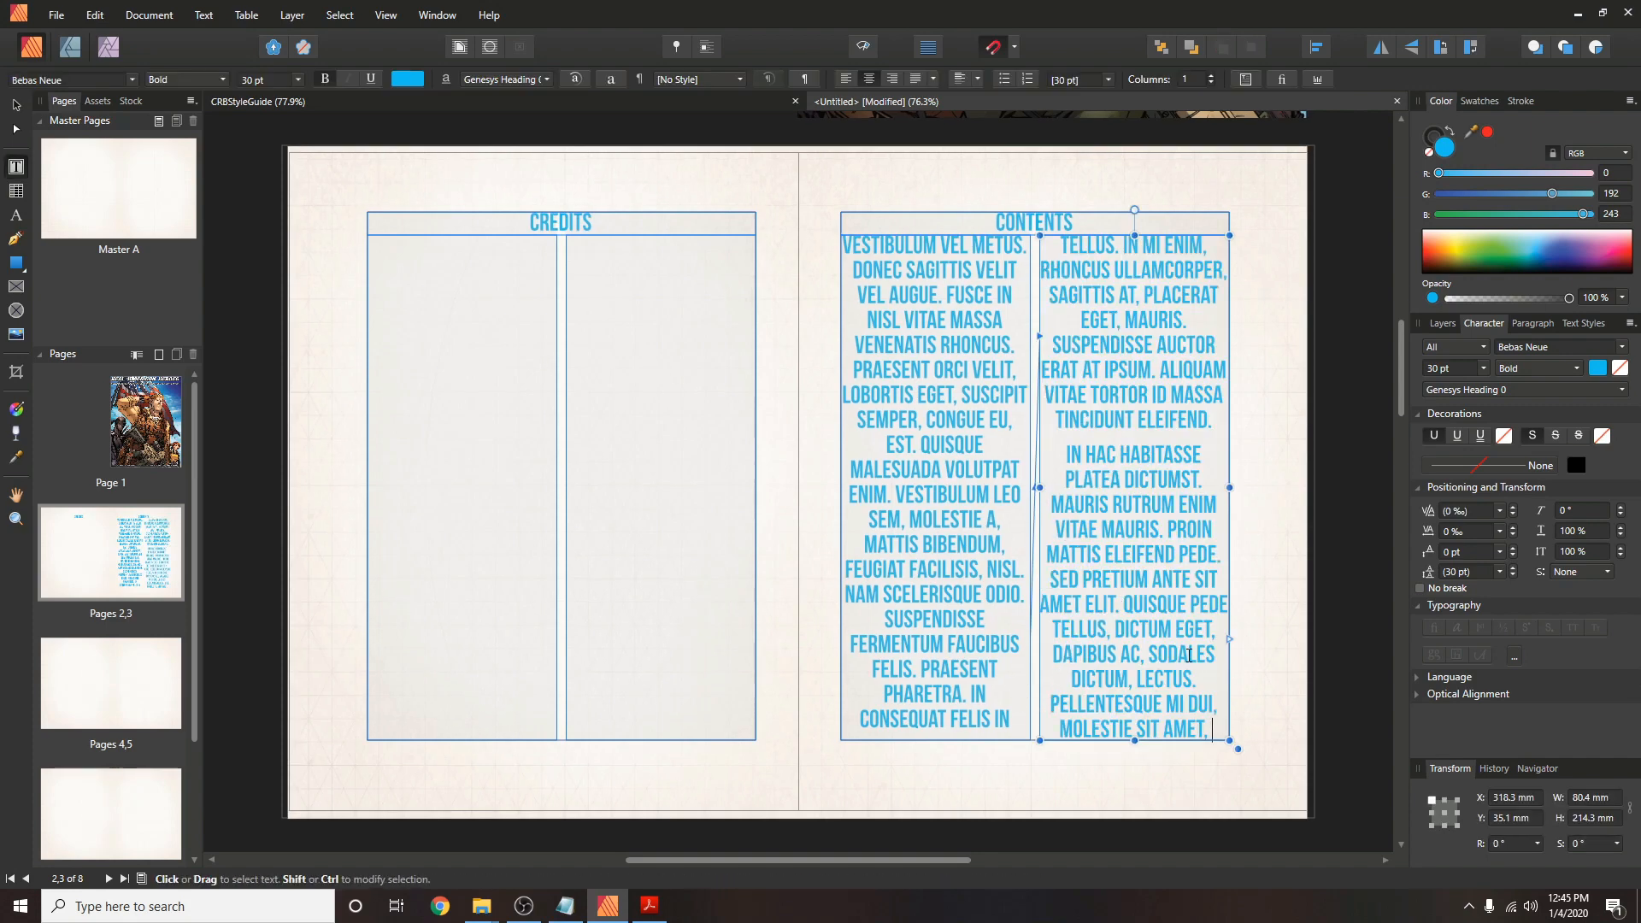
pyautogui.hotkey('ctrl', 'z')
pyautogui.hotkey('ctrl', 'z')
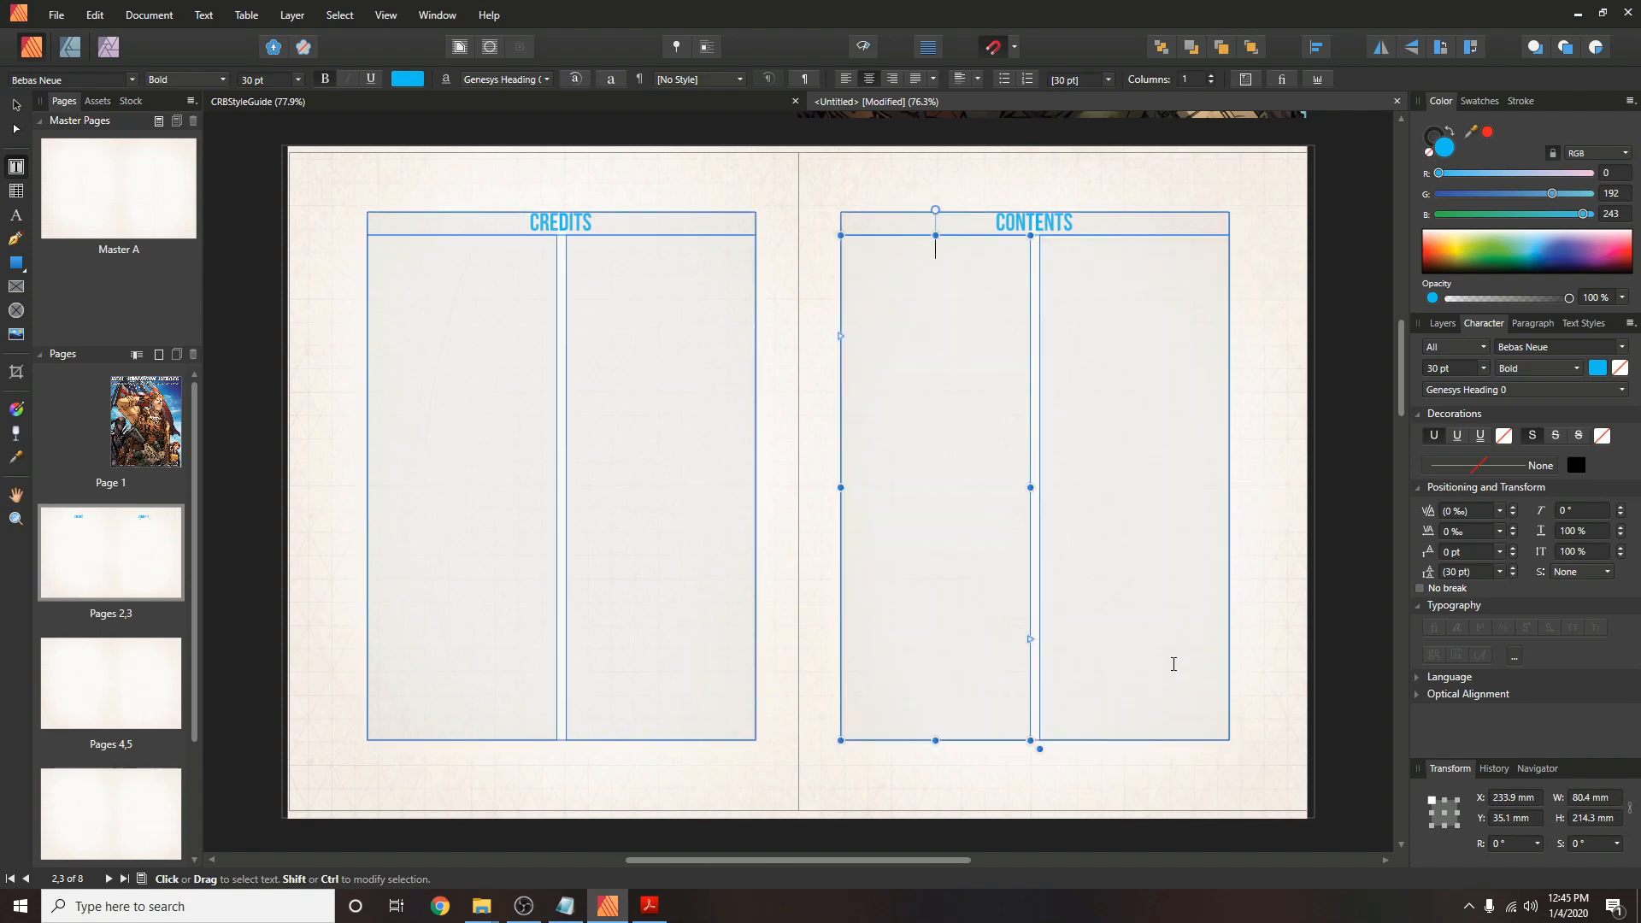
# Link the first contents column frame to the second so text flows between them.
pyautogui.click(1030, 641)
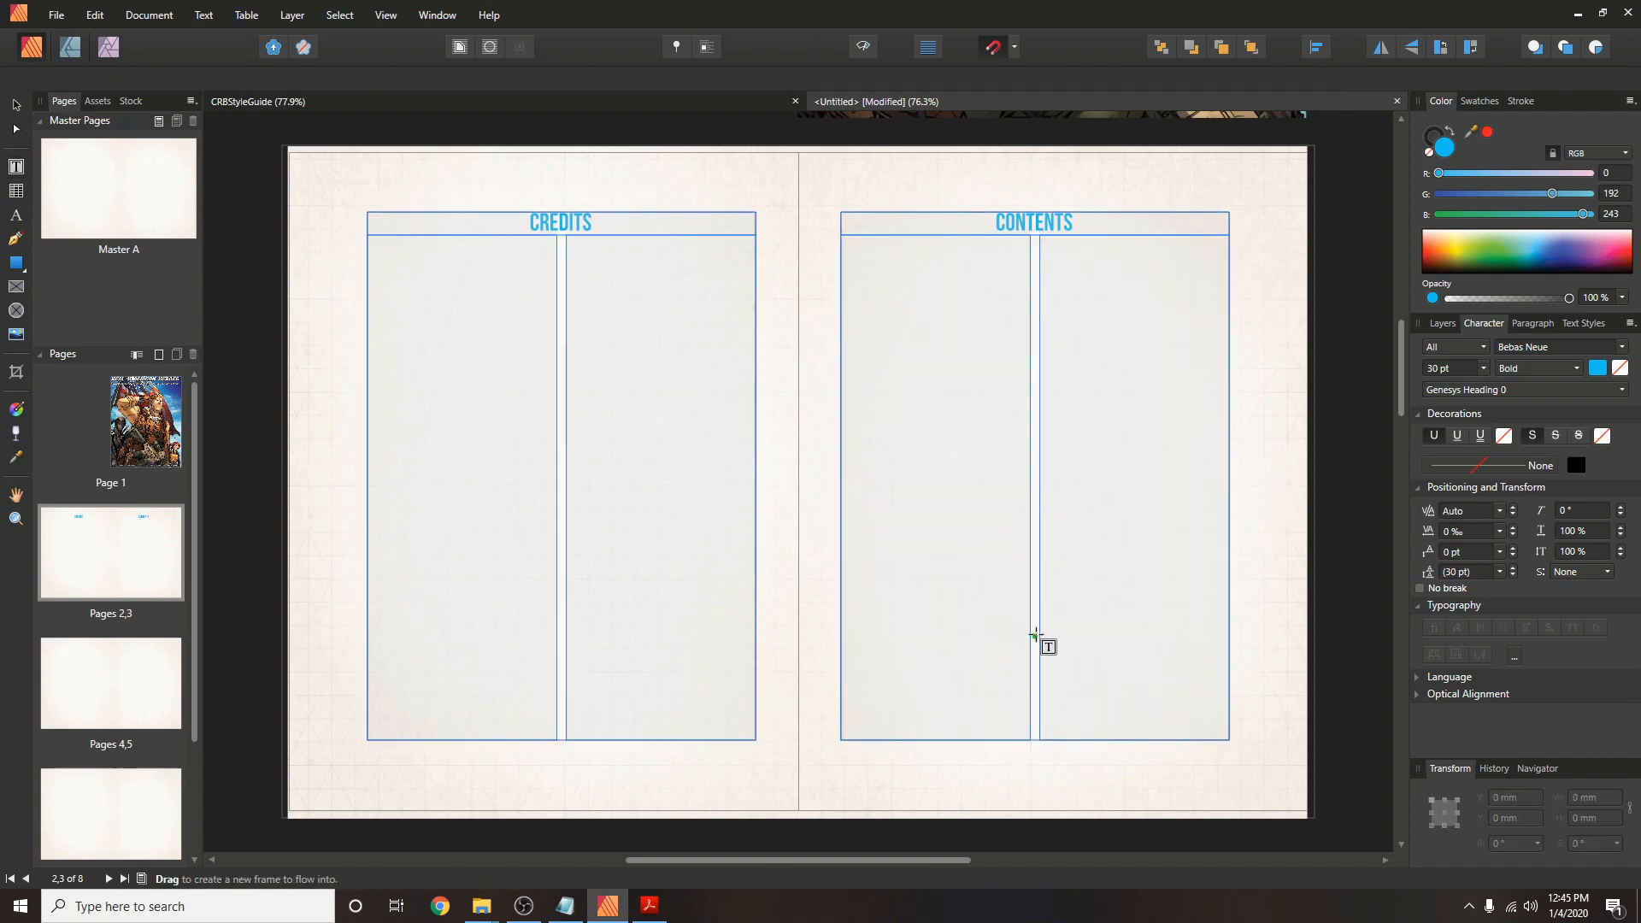
pyautogui.click(1117, 570)
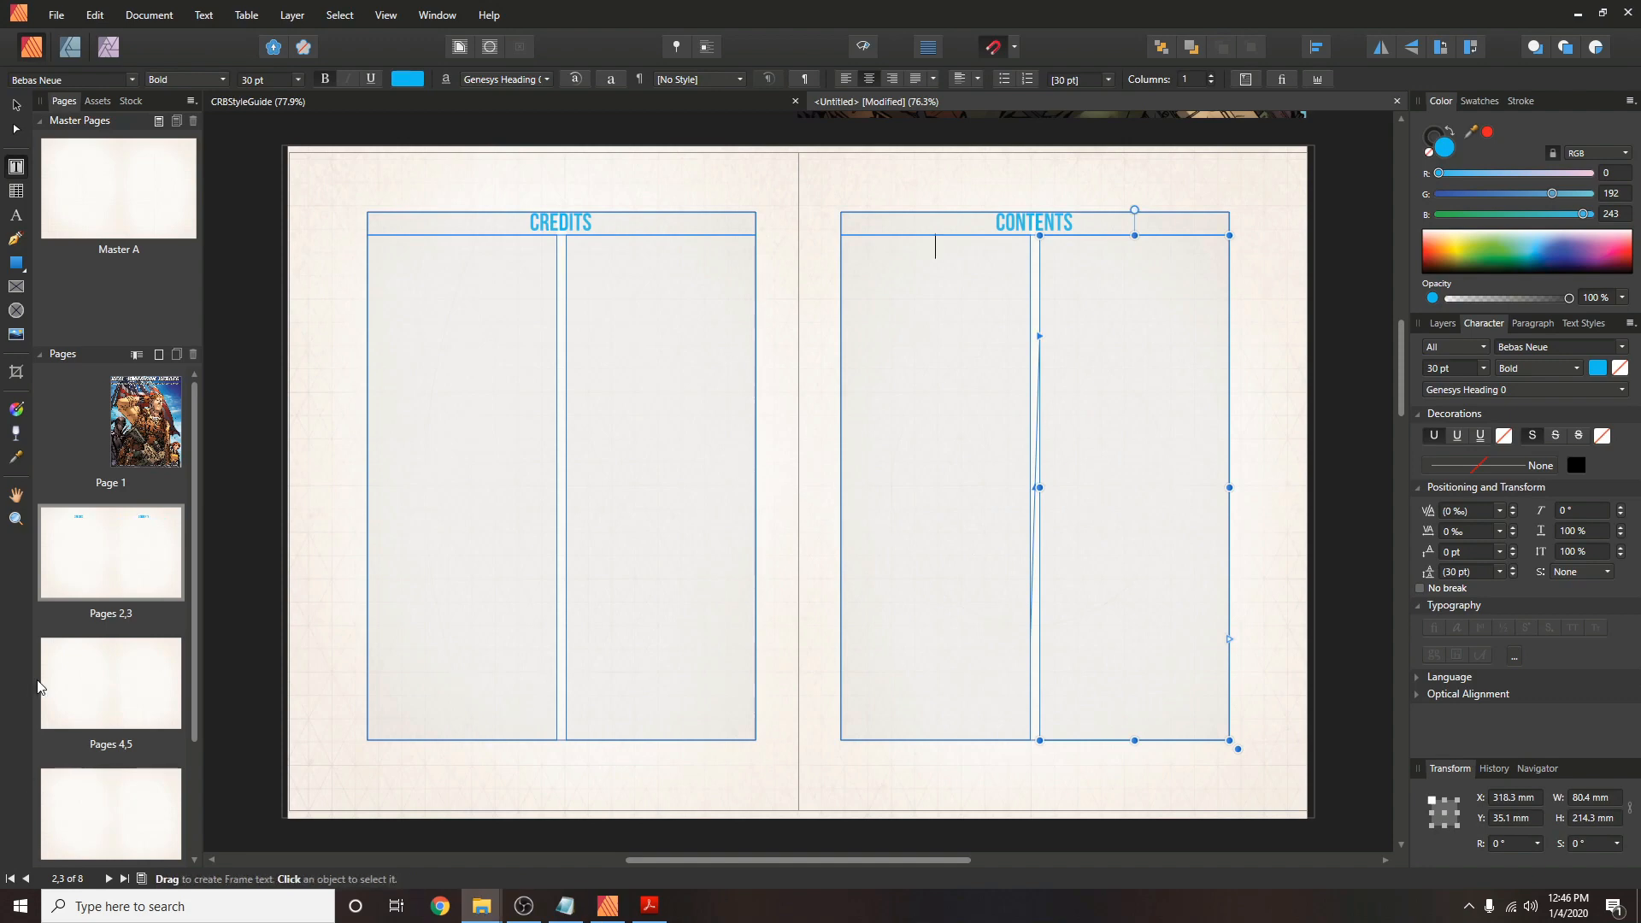
# On page 4, draw a text frame about 164.9 × 10.1 mm along the top margin with the left-aligned heading "FLINT (1985)".
pyautogui.doubleClick(86, 678)
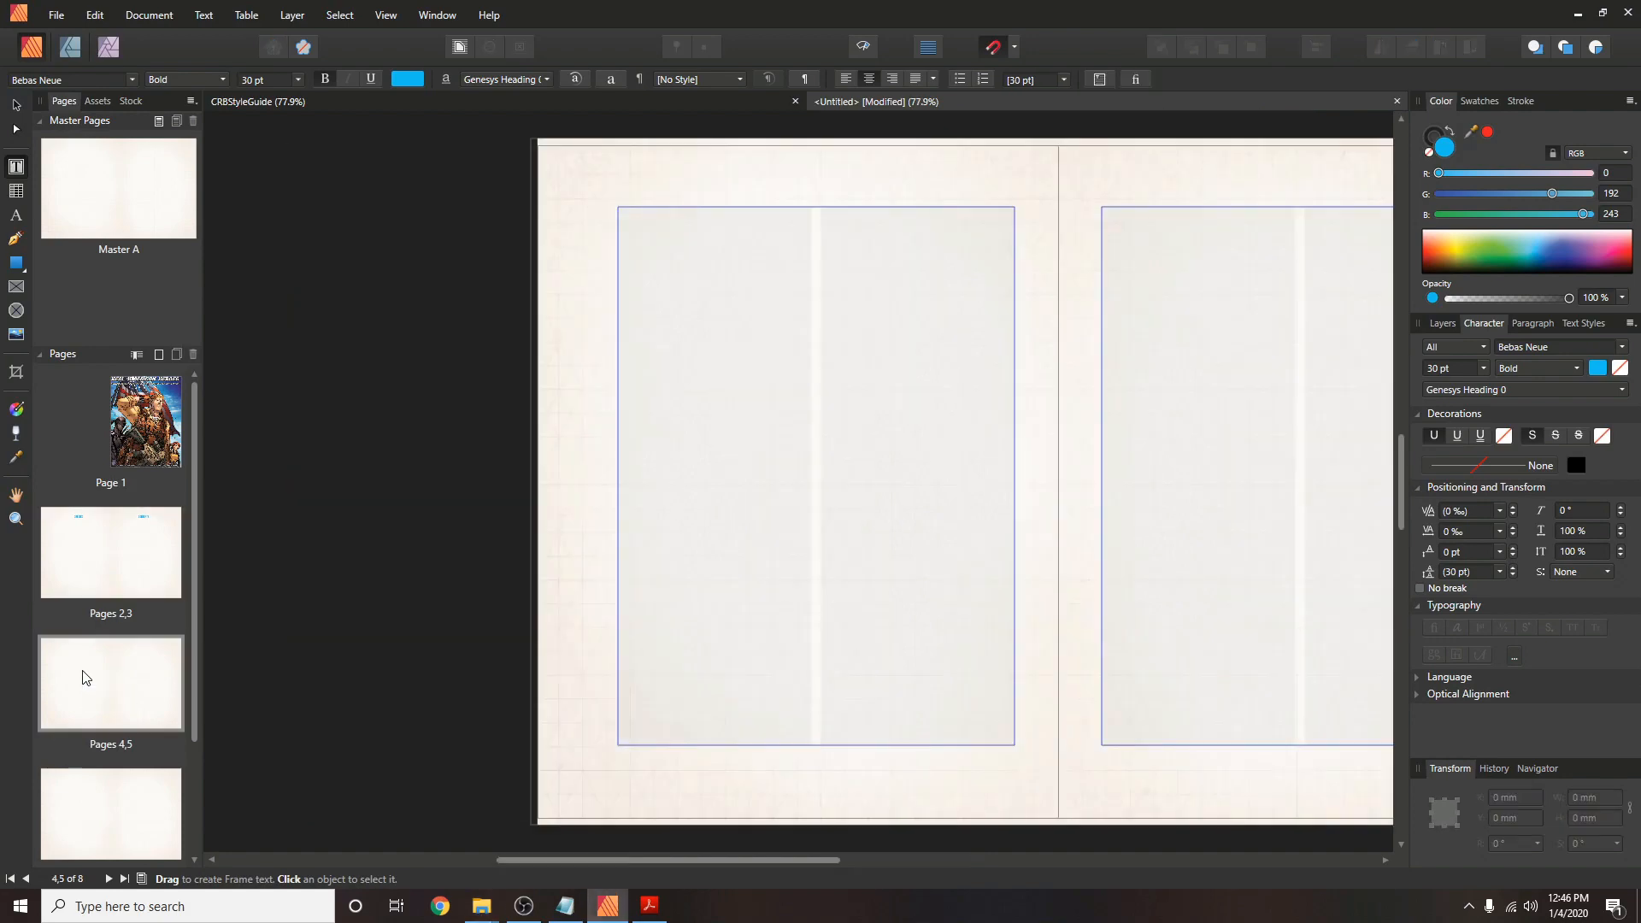
pyautogui.moveTo(648, 863); pyautogui.dragTo(786, 860)
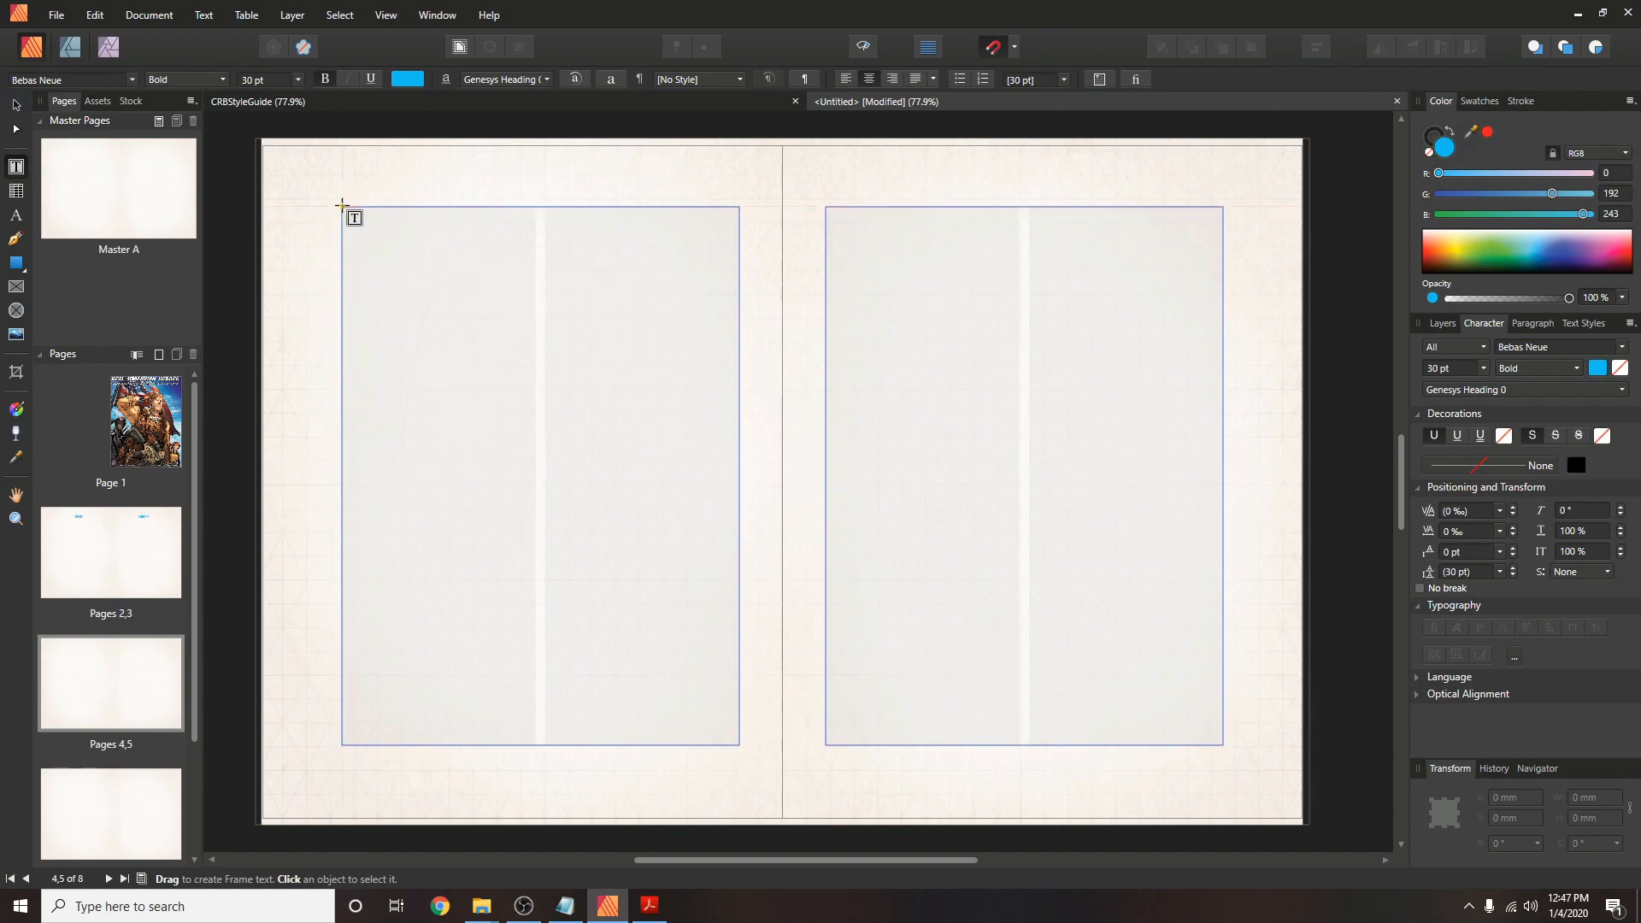
pyautogui.moveTo(342, 206); pyautogui.dragTo(744, 246)
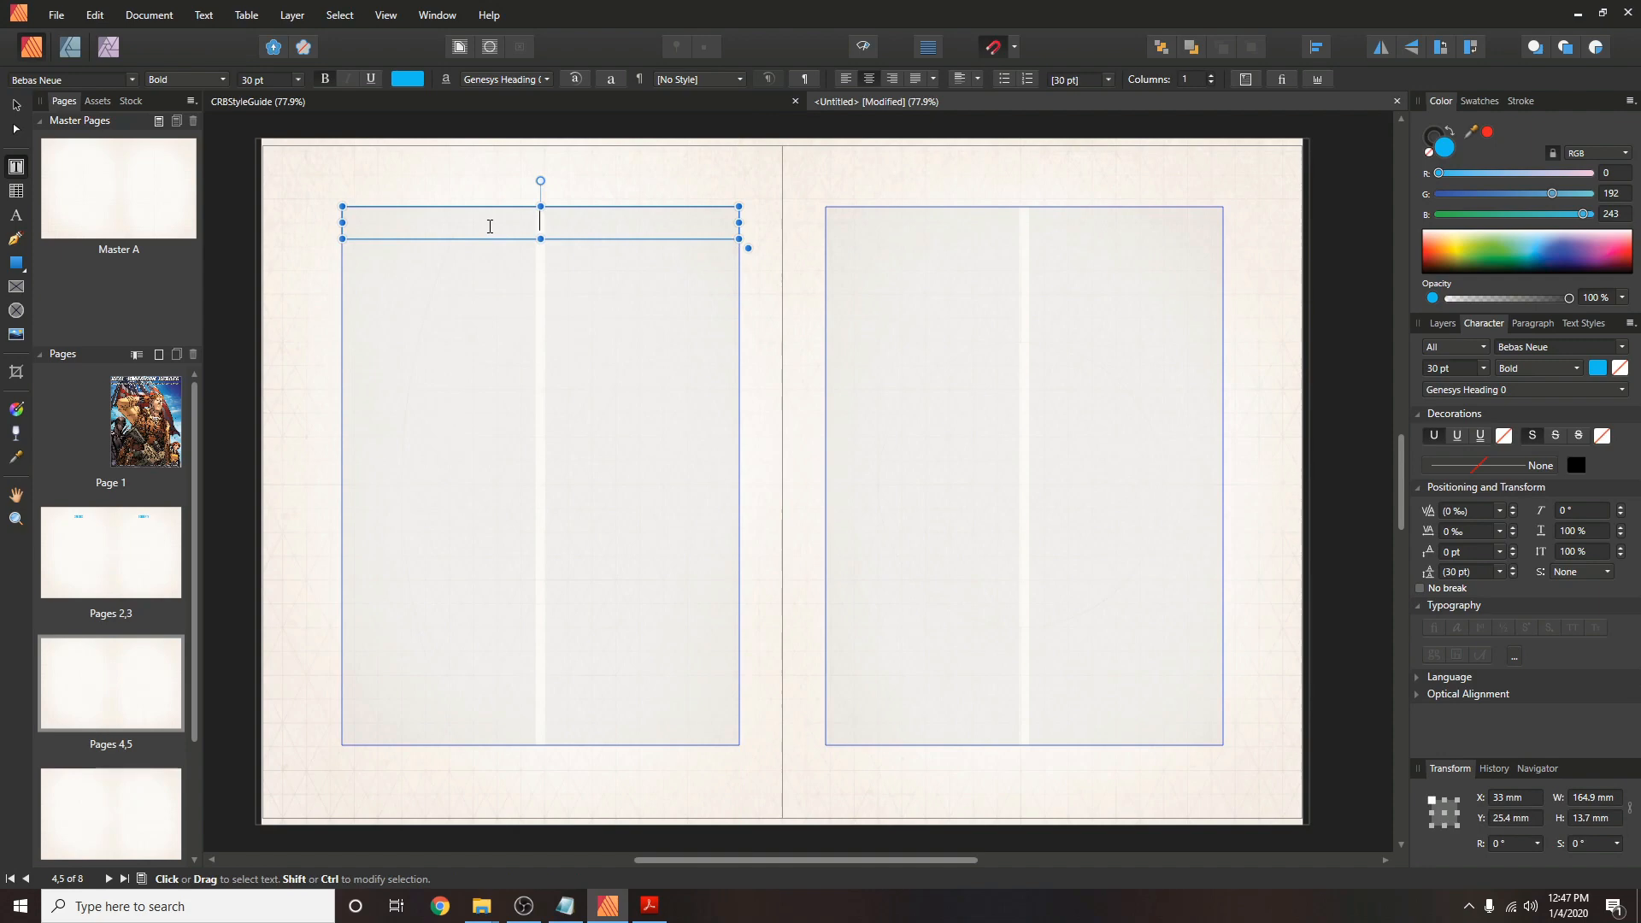
pyautogui.write('FLINT')
pyautogui.press('BackSpace')
pyautogui.press('BackSpace')
pyautogui.press('BackSpace')
pyautogui.press('BackSpace')
pyautogui.press('BackSpace')
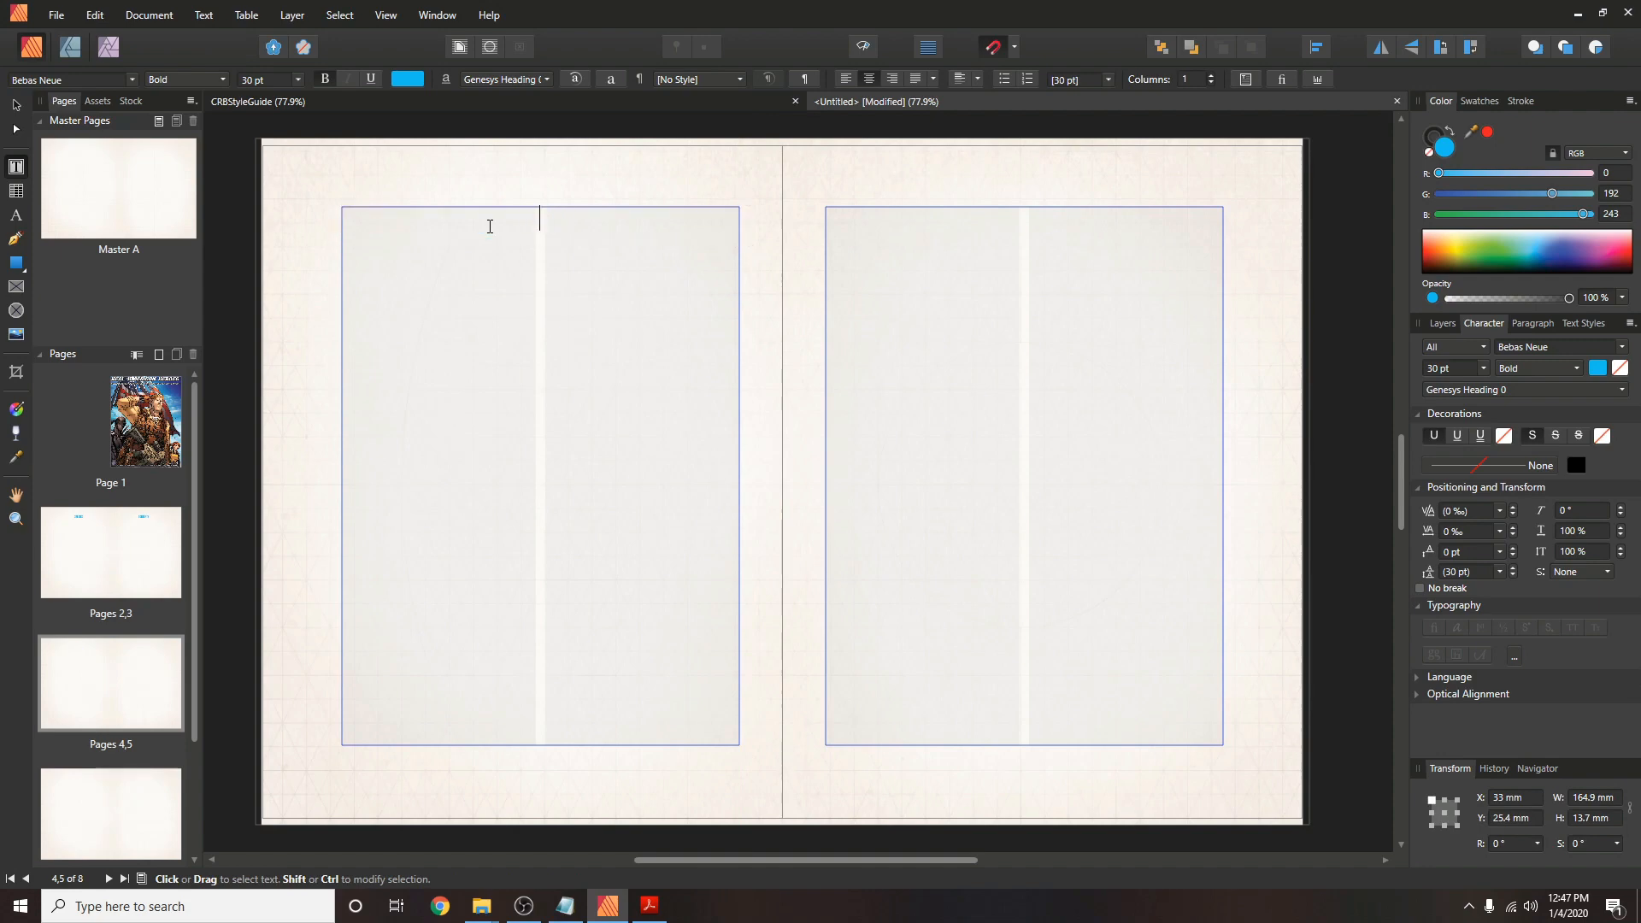
pyautogui.write('FLINT (1985)')
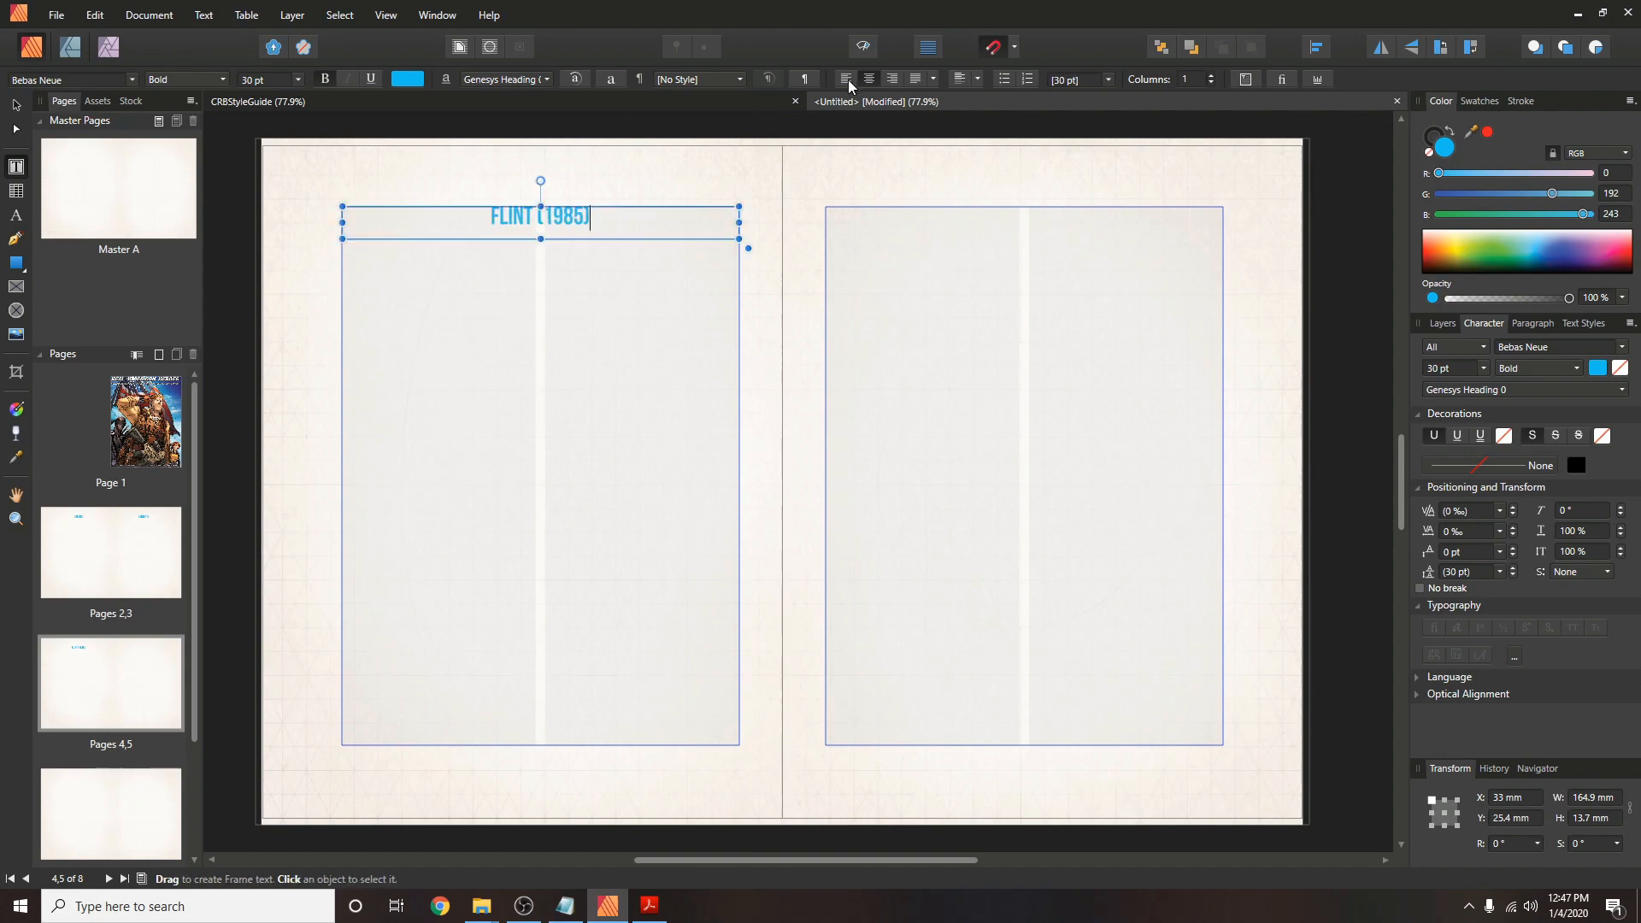
pyautogui.hotkey('ctrl', 'shift', 'l')
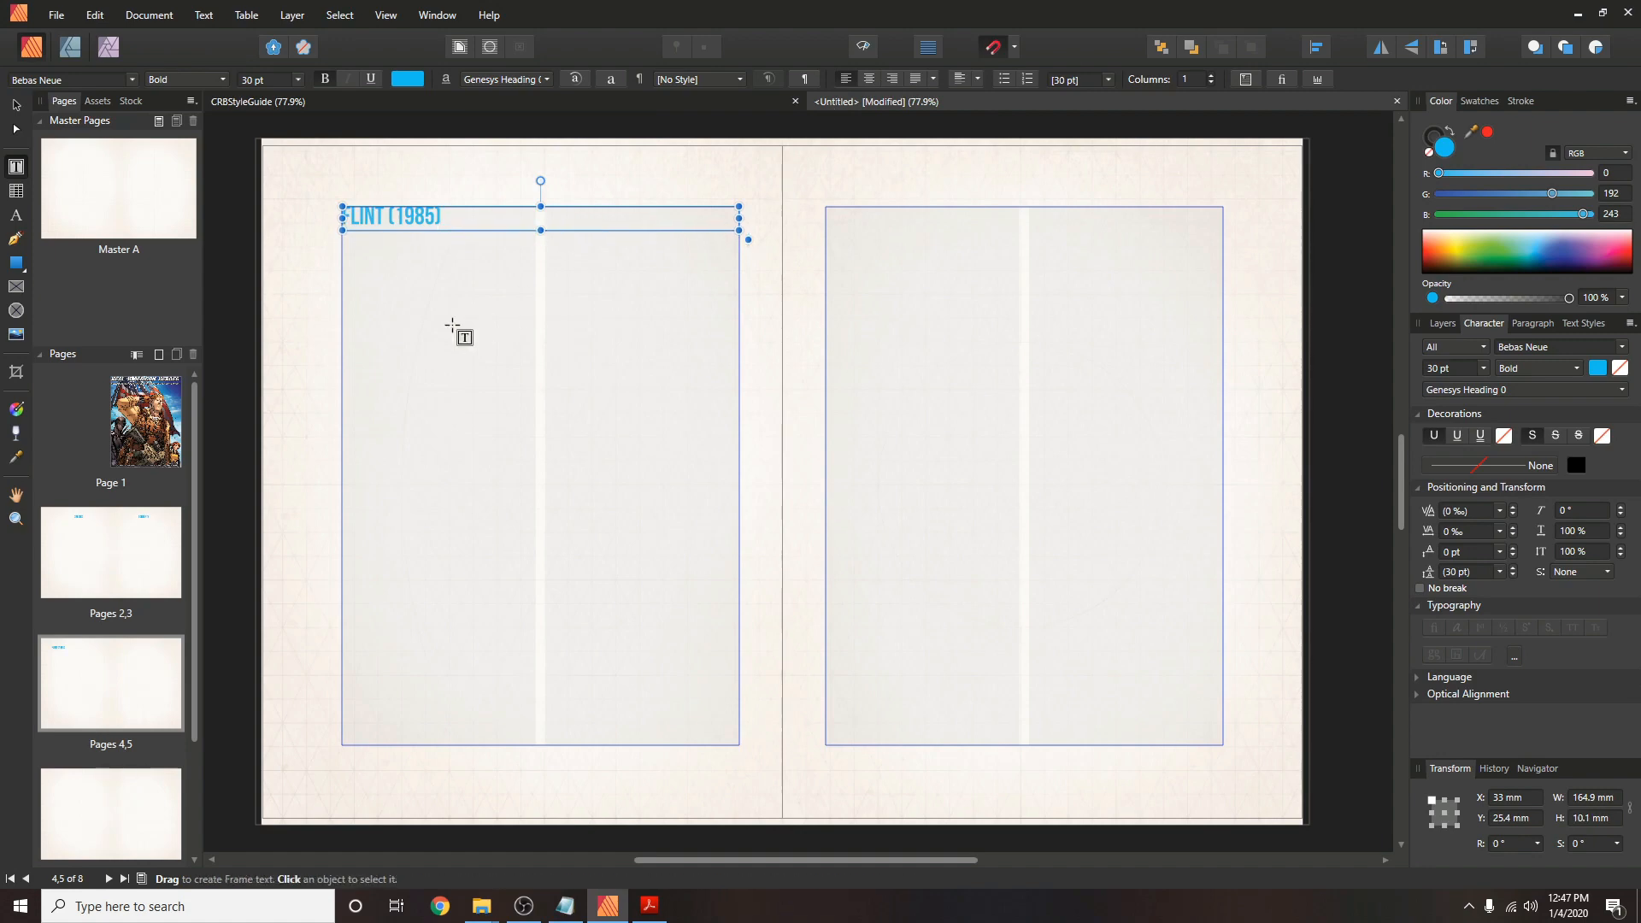
pyautogui.click(454, 328)
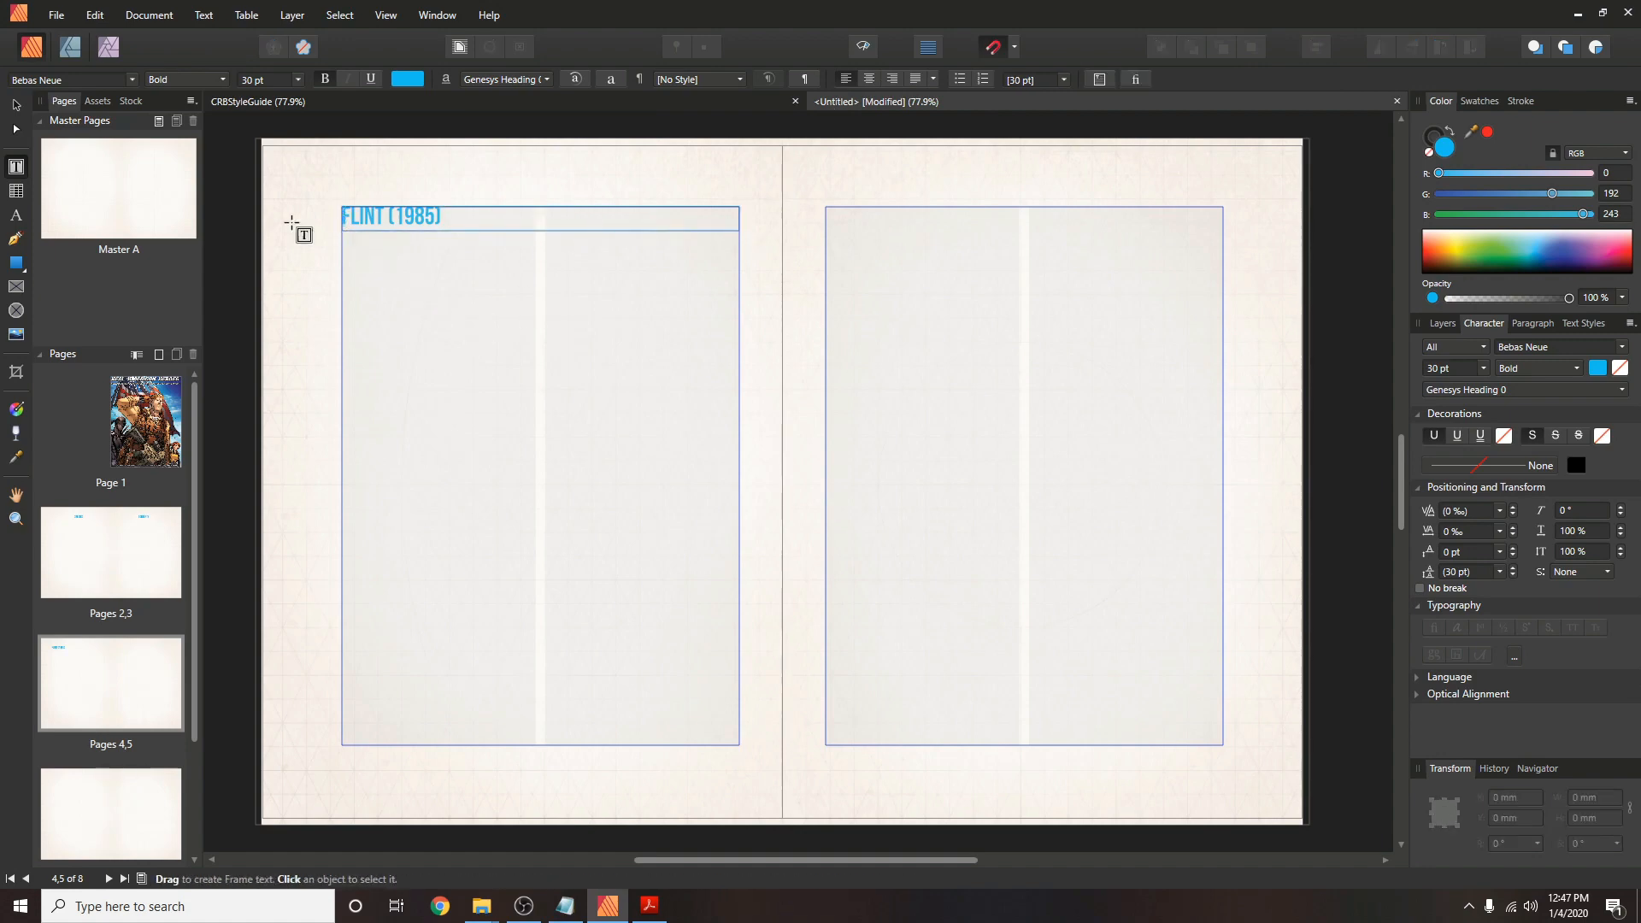
# Stack two text frames in page 4's first column below the heading, about 80.5 × 52.2 mm and 80.4 × 69.9 mm.
pyautogui.moveTo(351, 245); pyautogui.dragTo(535, 426)
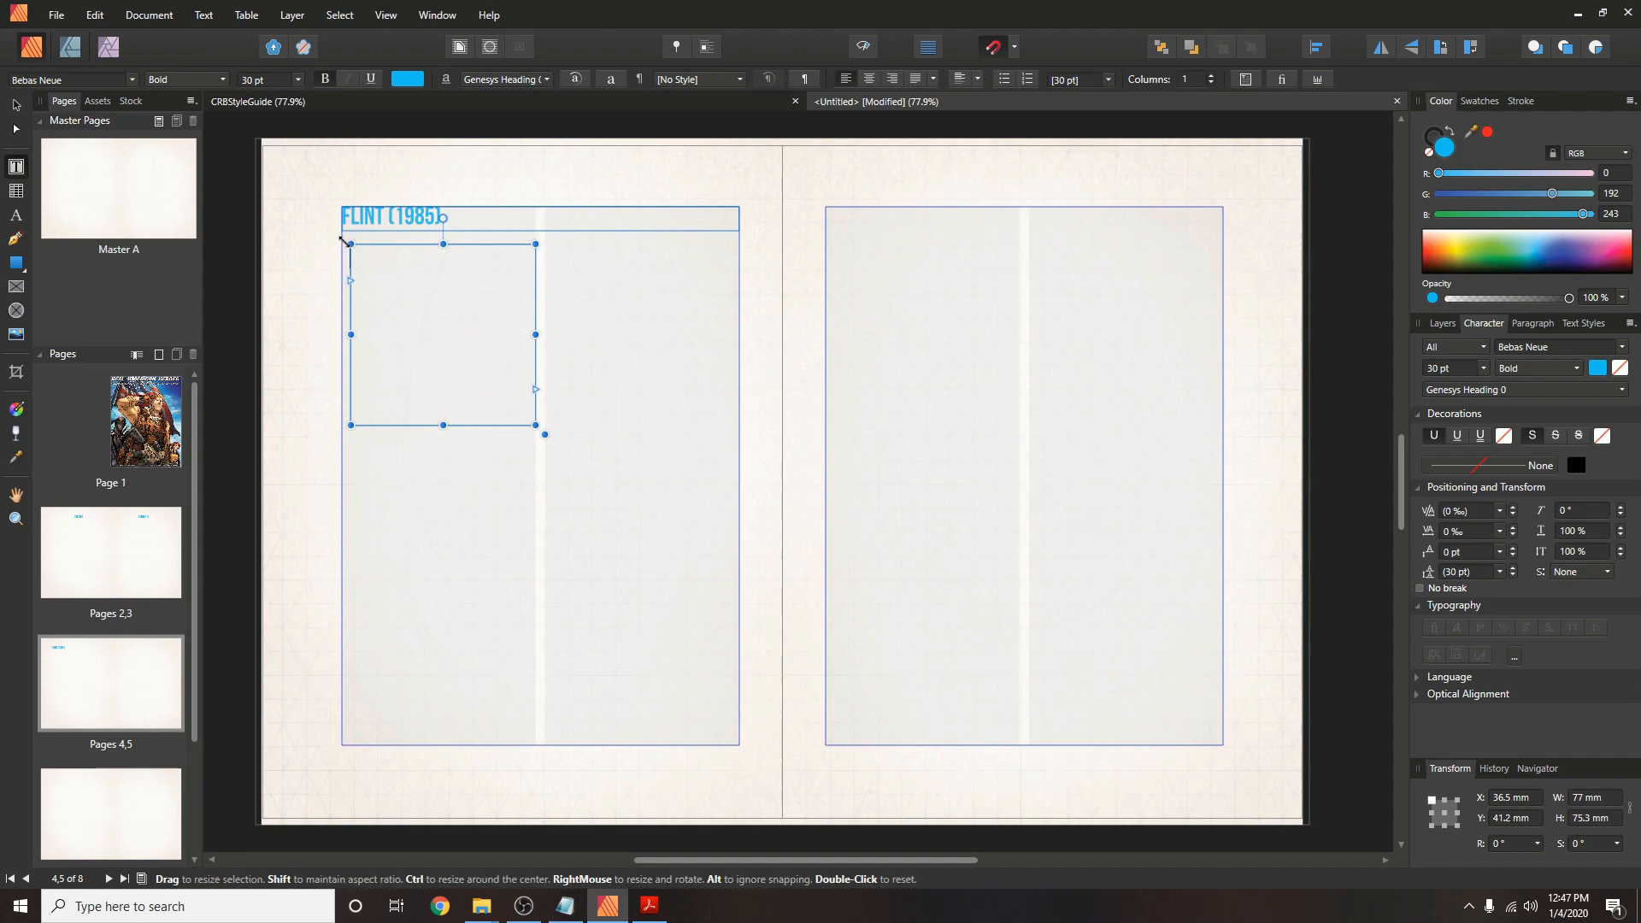
pyautogui.moveTo(351, 244); pyautogui.dragTo(342, 231)
pyautogui.moveTo(436, 426)
pyautogui.mouseDown()
pyautogui.moveTo(458, 323)
pyautogui.moveTo(432, 355)
pyautogui.moveTo(536, 543)
pyautogui.mouseUp()
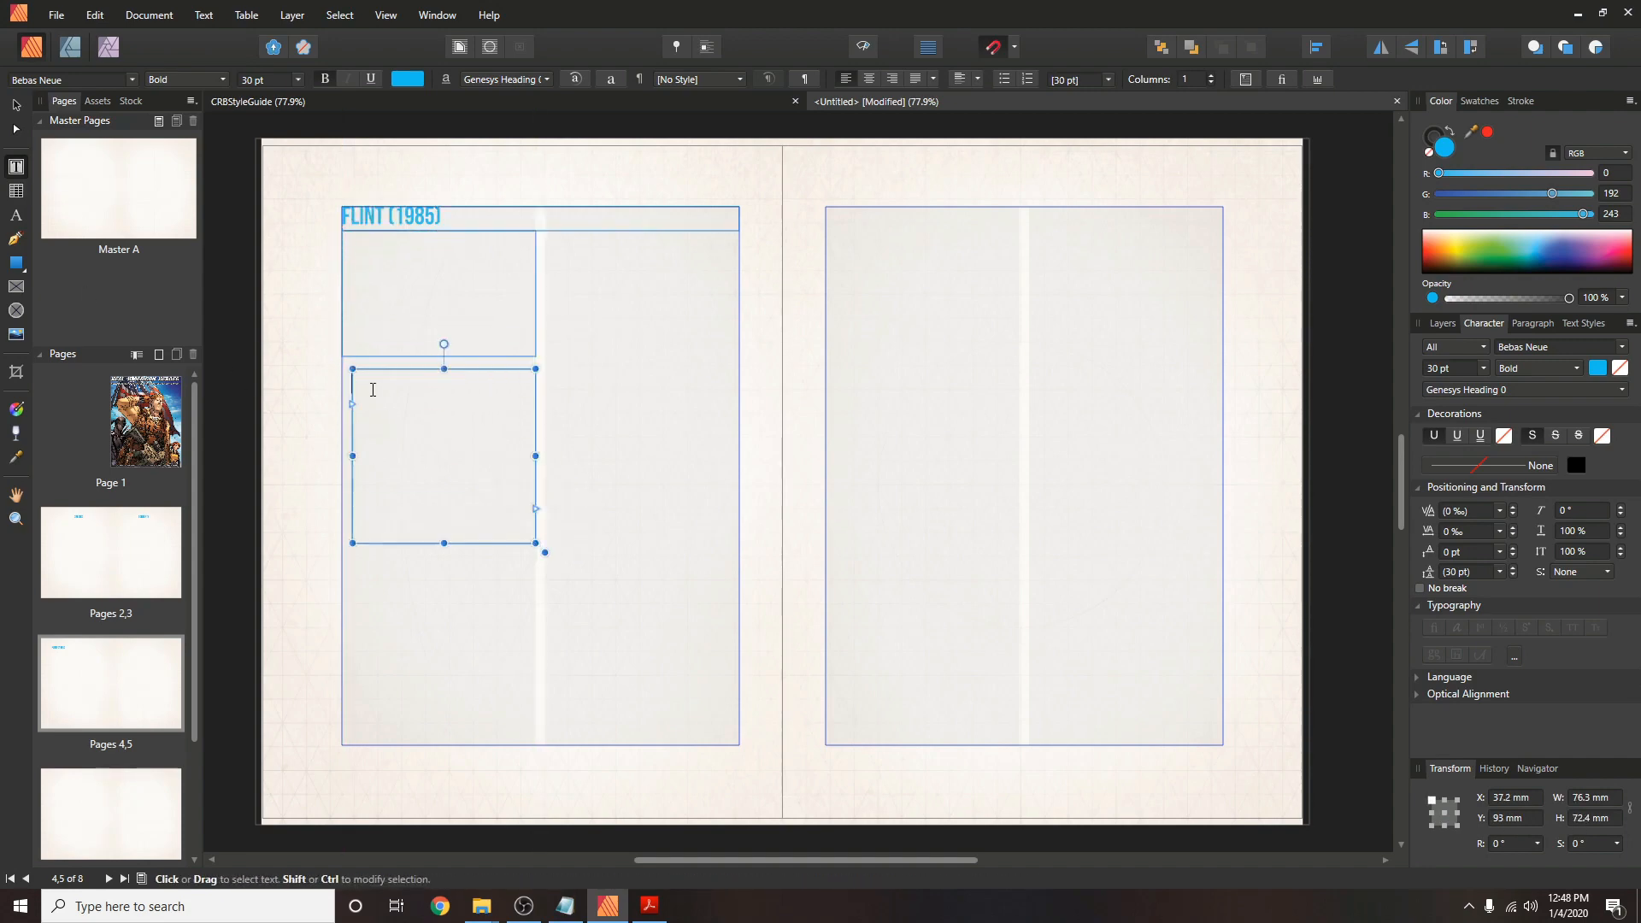
pyautogui.moveTo(348, 366); pyautogui.dragTo(342, 356)
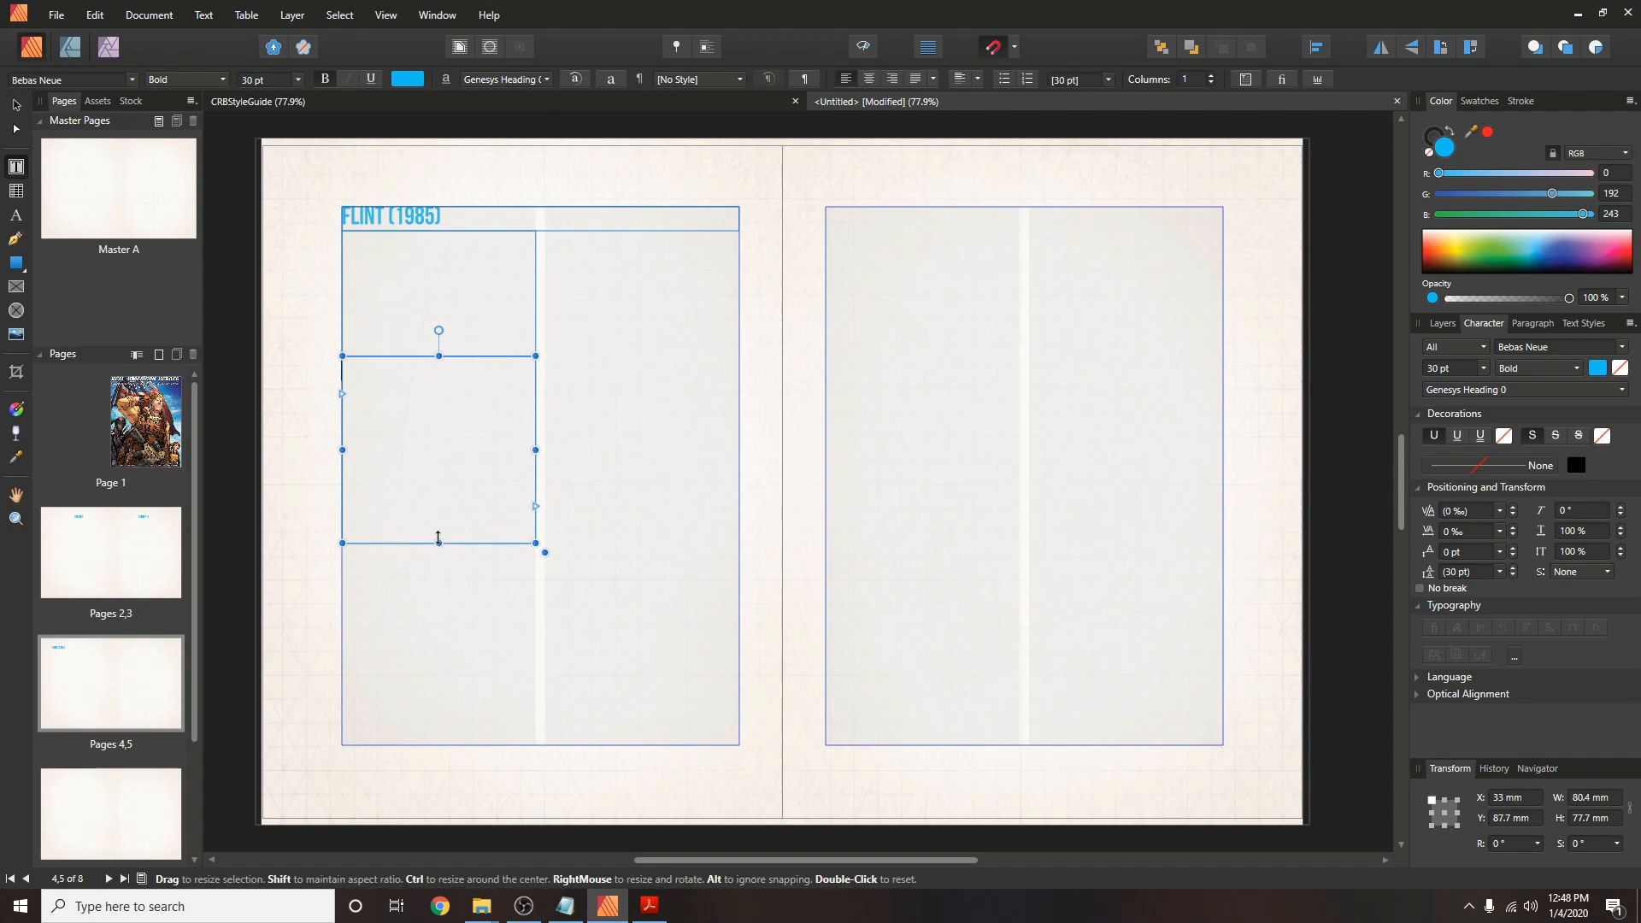
pyautogui.moveTo(438, 538); pyautogui.dragTo(438, 524)
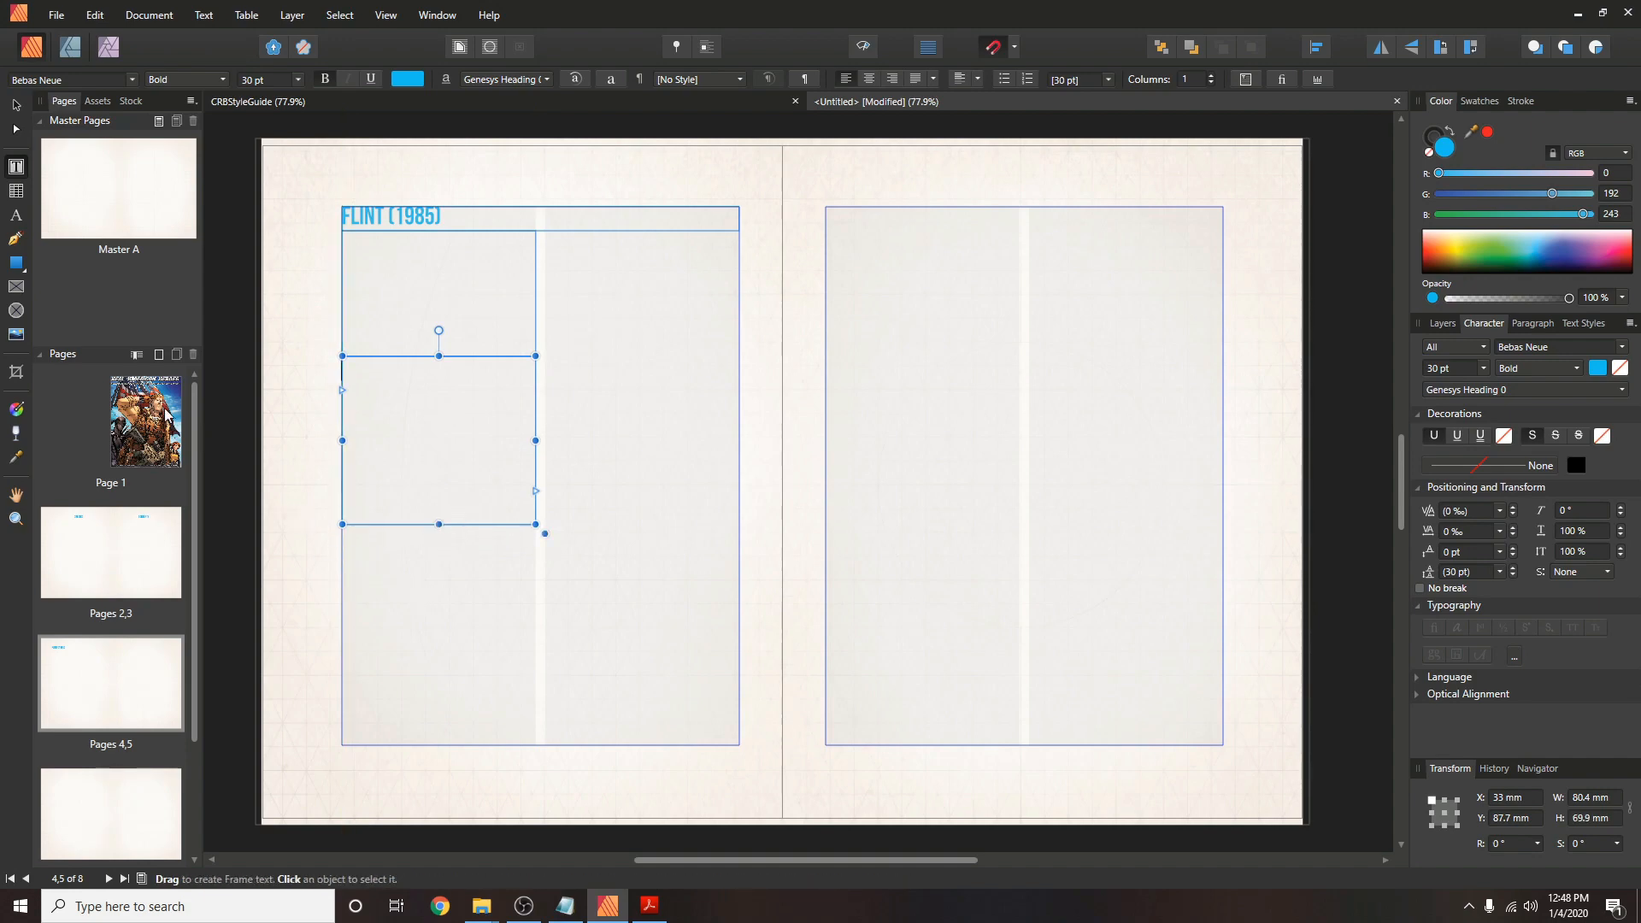
pyautogui.click(15, 335)
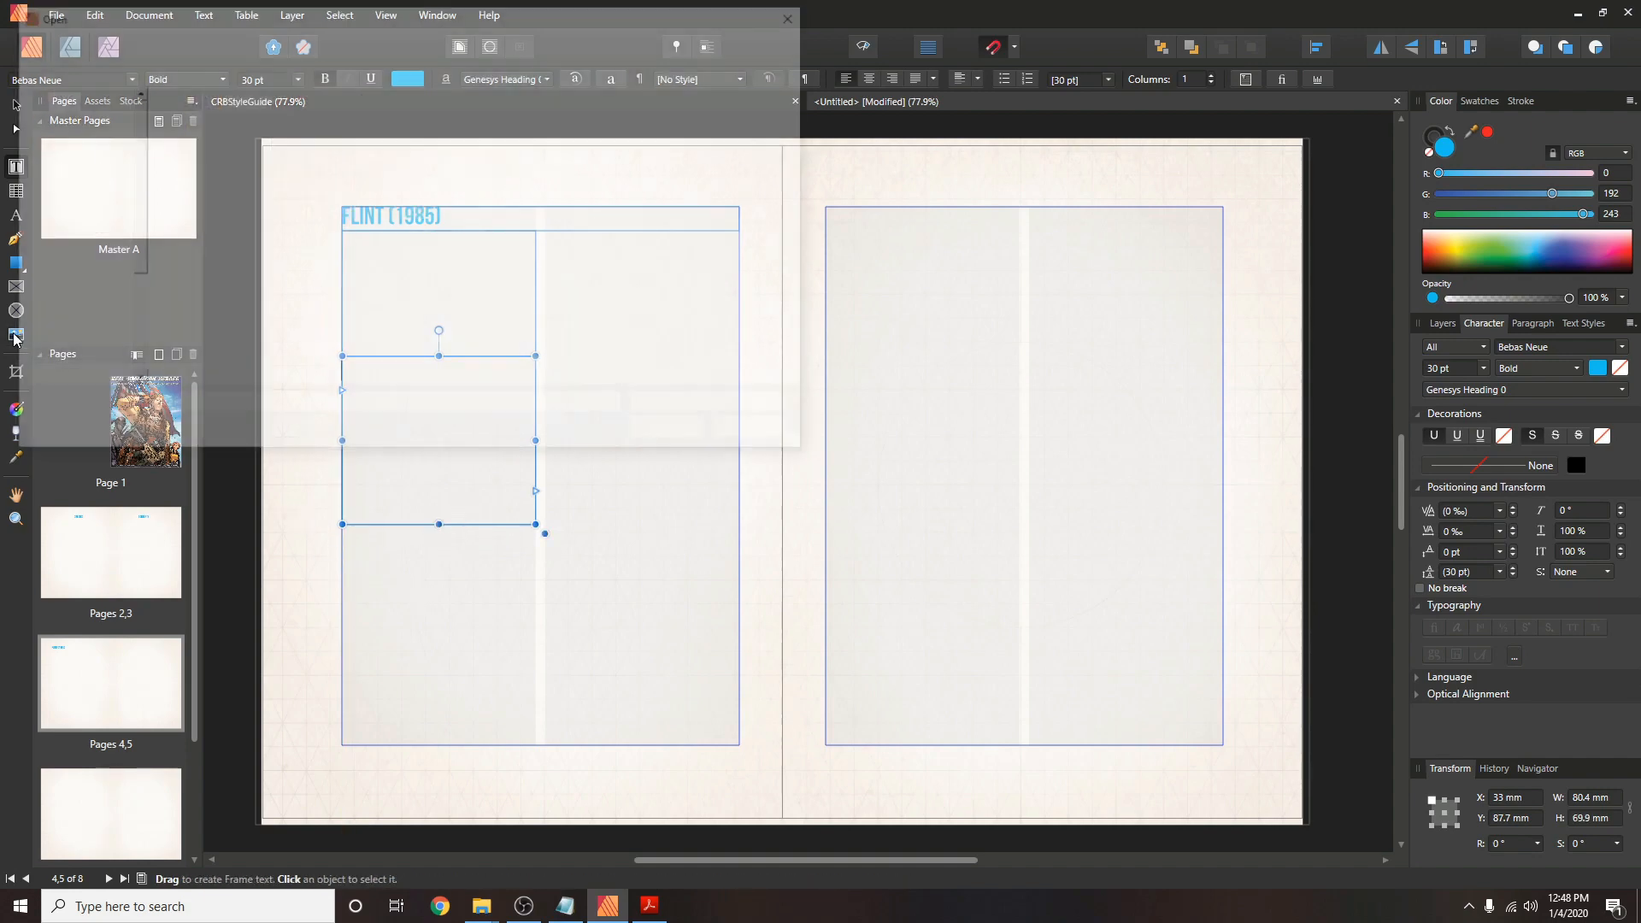
pyautogui.doubleClick(198, 138)
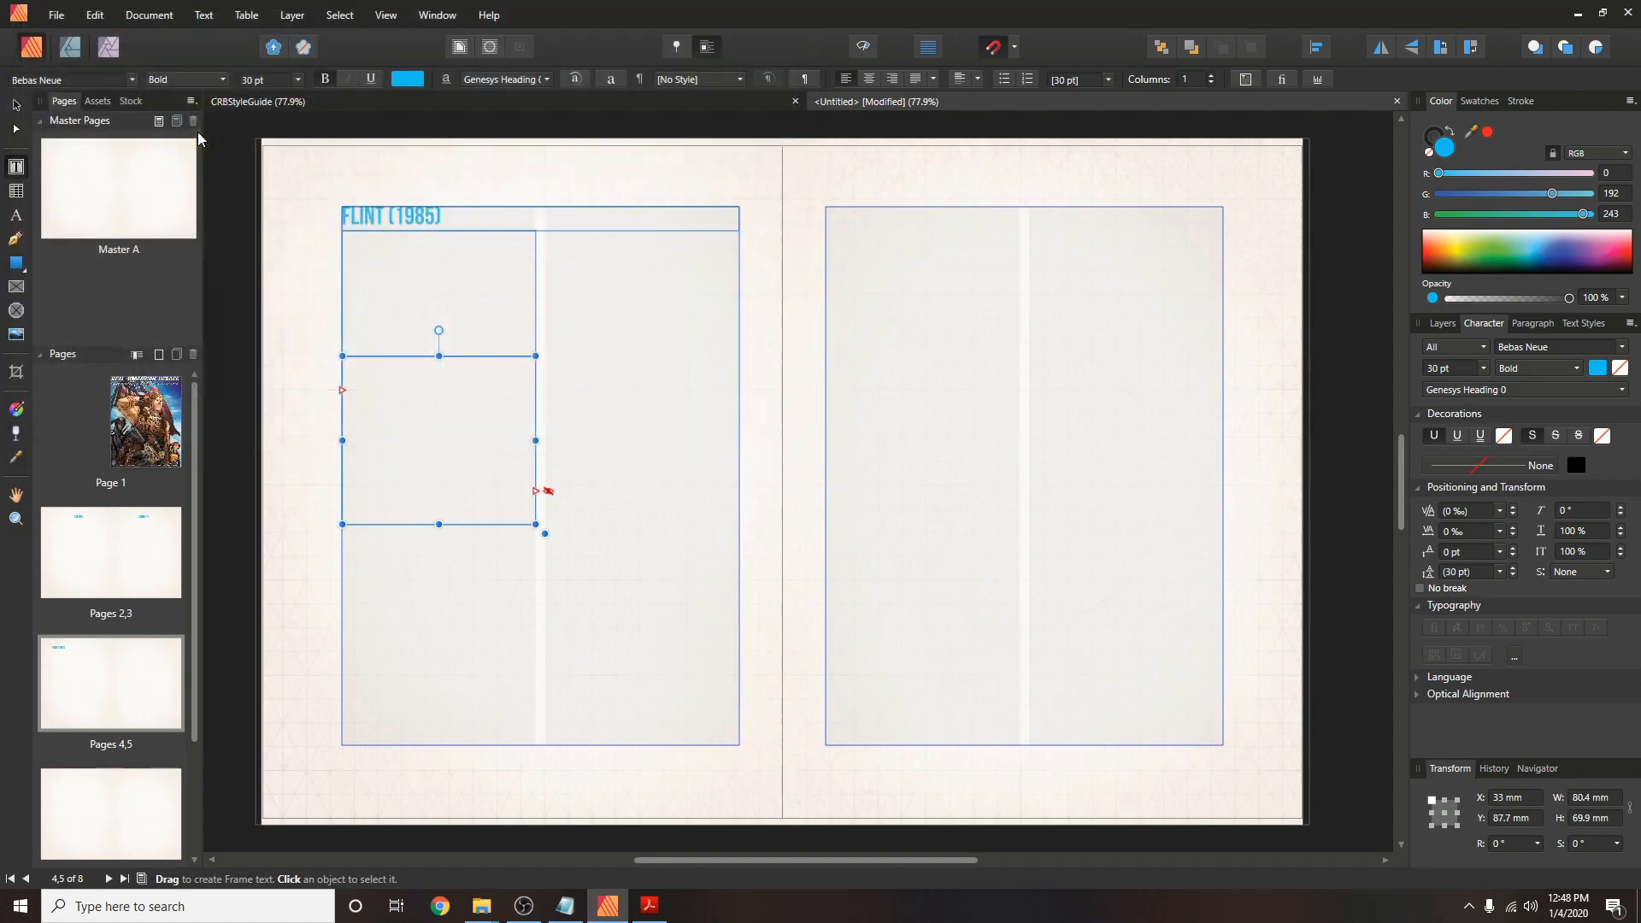
pyautogui.click(579, 294)
pyautogui.hotkey('ctrl', 'z')
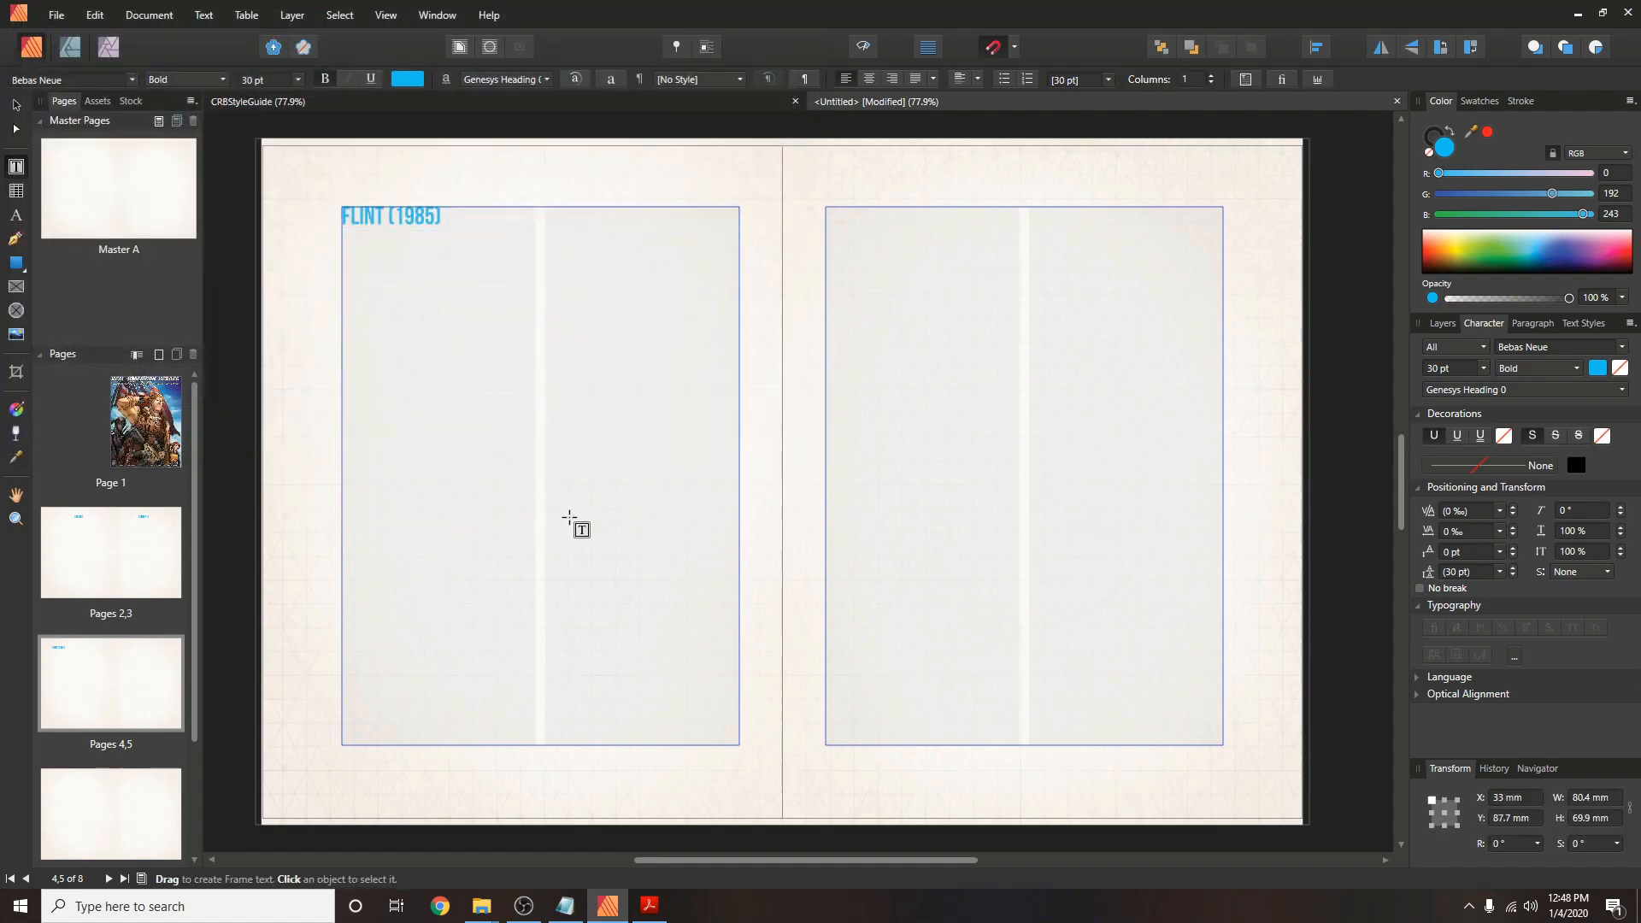
# Place the Flint image, about 61.9 × 127 mm, in page 4's second column directly below the heading frame.
pyautogui.click(15, 334)
pyautogui.doubleClick(200, 141)
pyautogui.moveTo(626, 403); pyautogui.dragTo(623, 464)
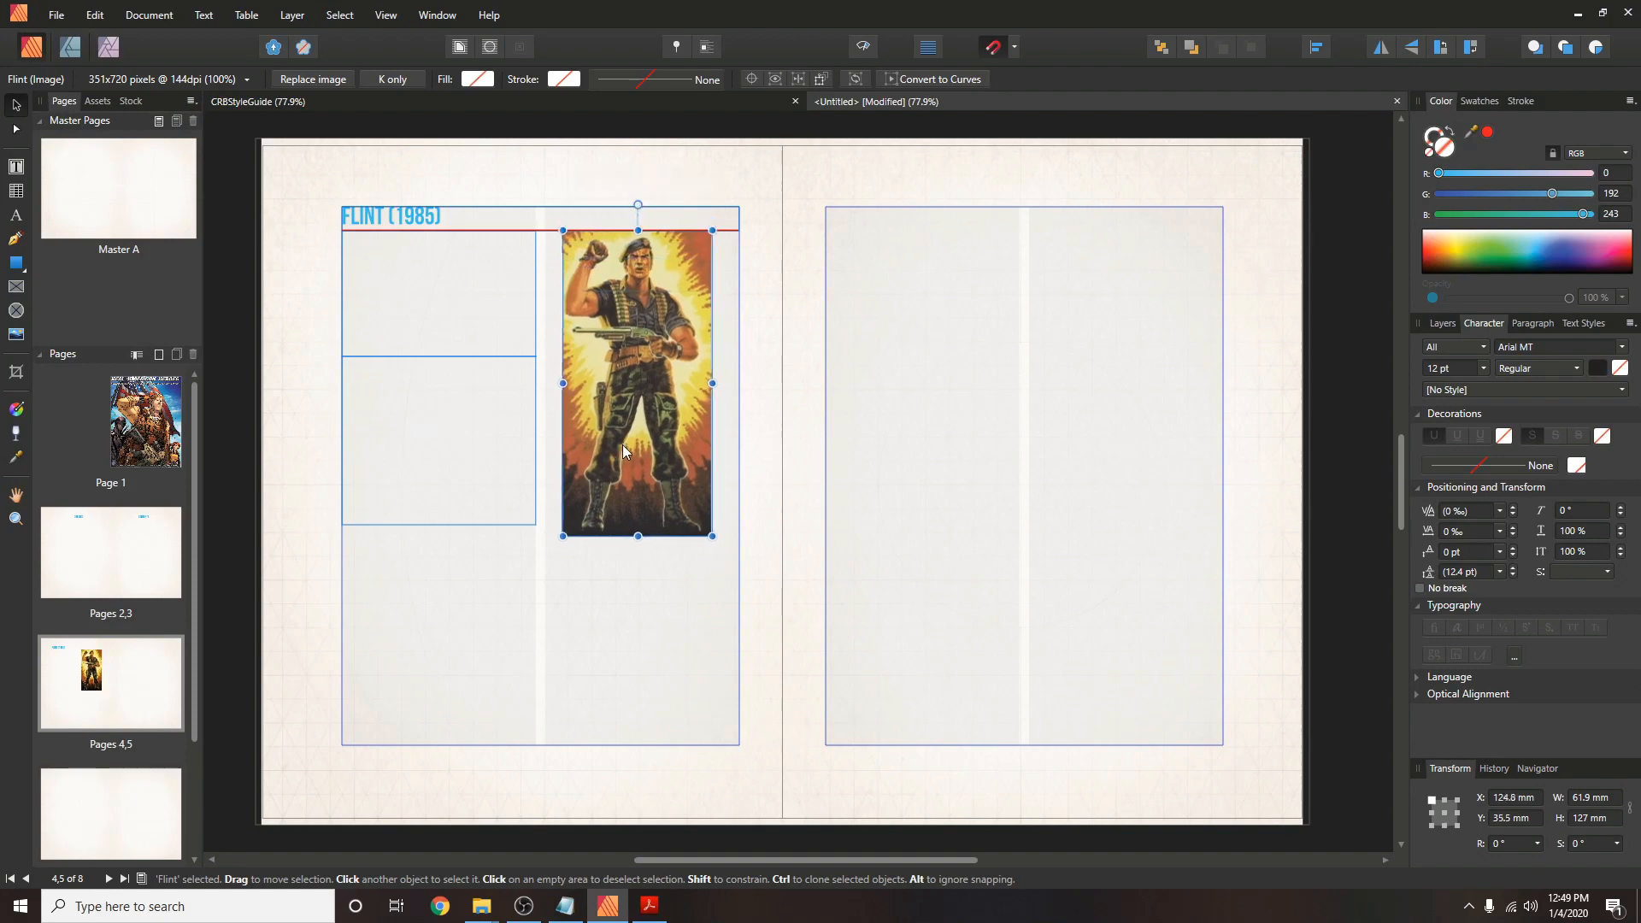
# Extend the lower text frame to the image's bottom edge and add a "STATS" heading frame about 164.9 × 10.7 mm beneath, spanning both columns.
pyautogui.click(439, 521)
pyautogui.moveTo(440, 521); pyautogui.dragTo(737, 571)
pyautogui.press('t')
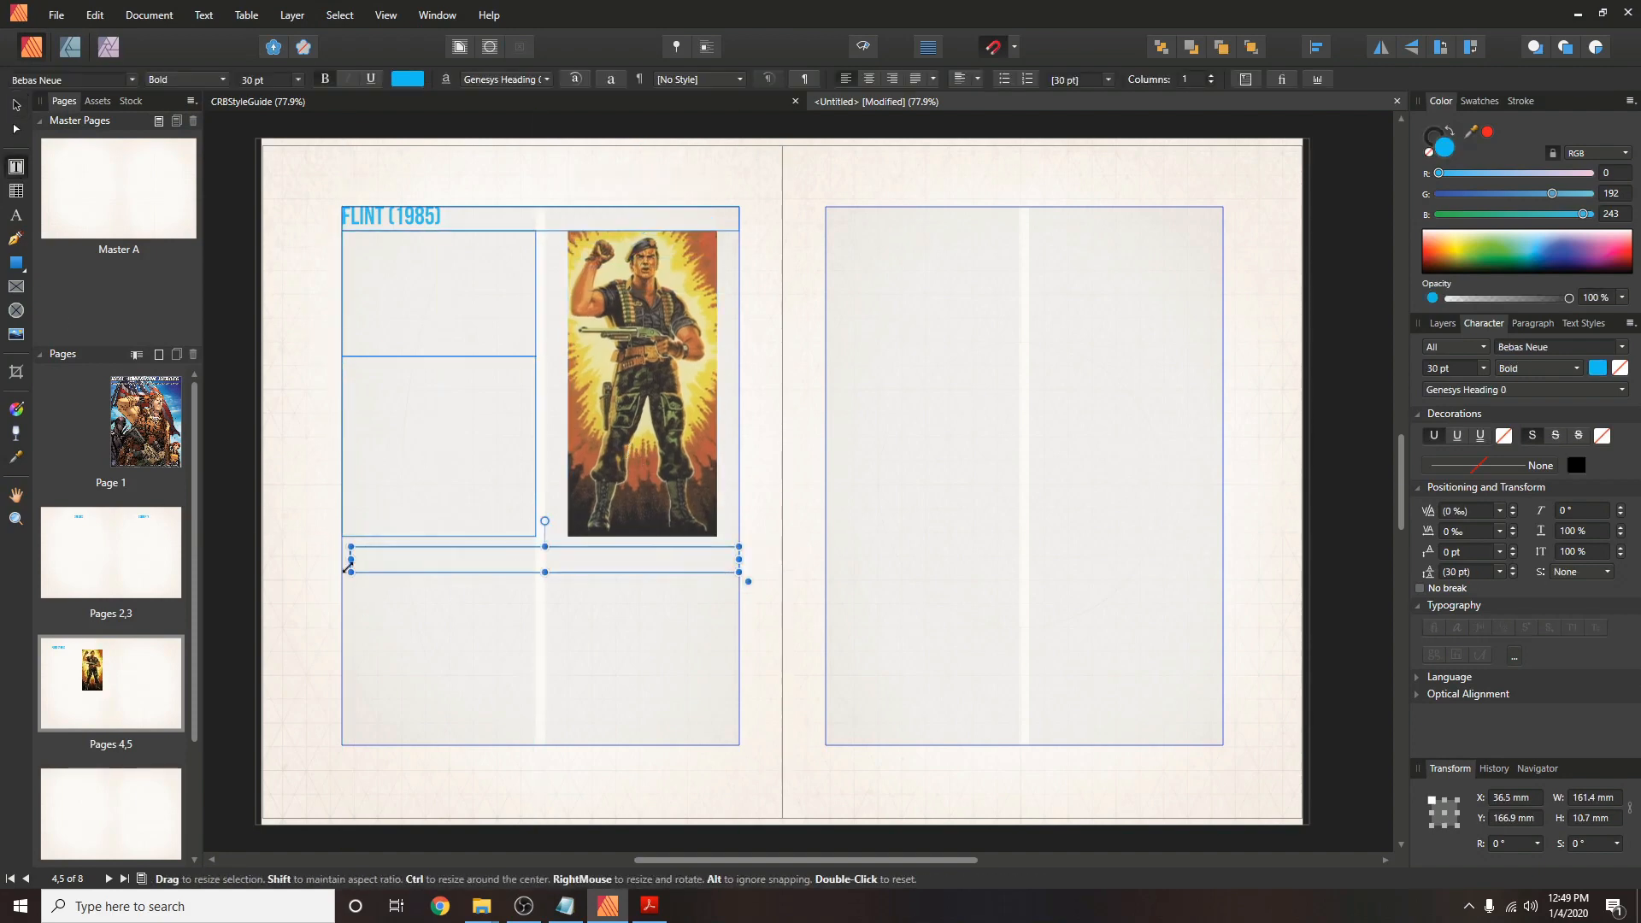
pyautogui.moveTo(350, 547); pyautogui.dragTo(342, 538)
pyautogui.moveTo(540, 571); pyautogui.dragTo(540, 562)
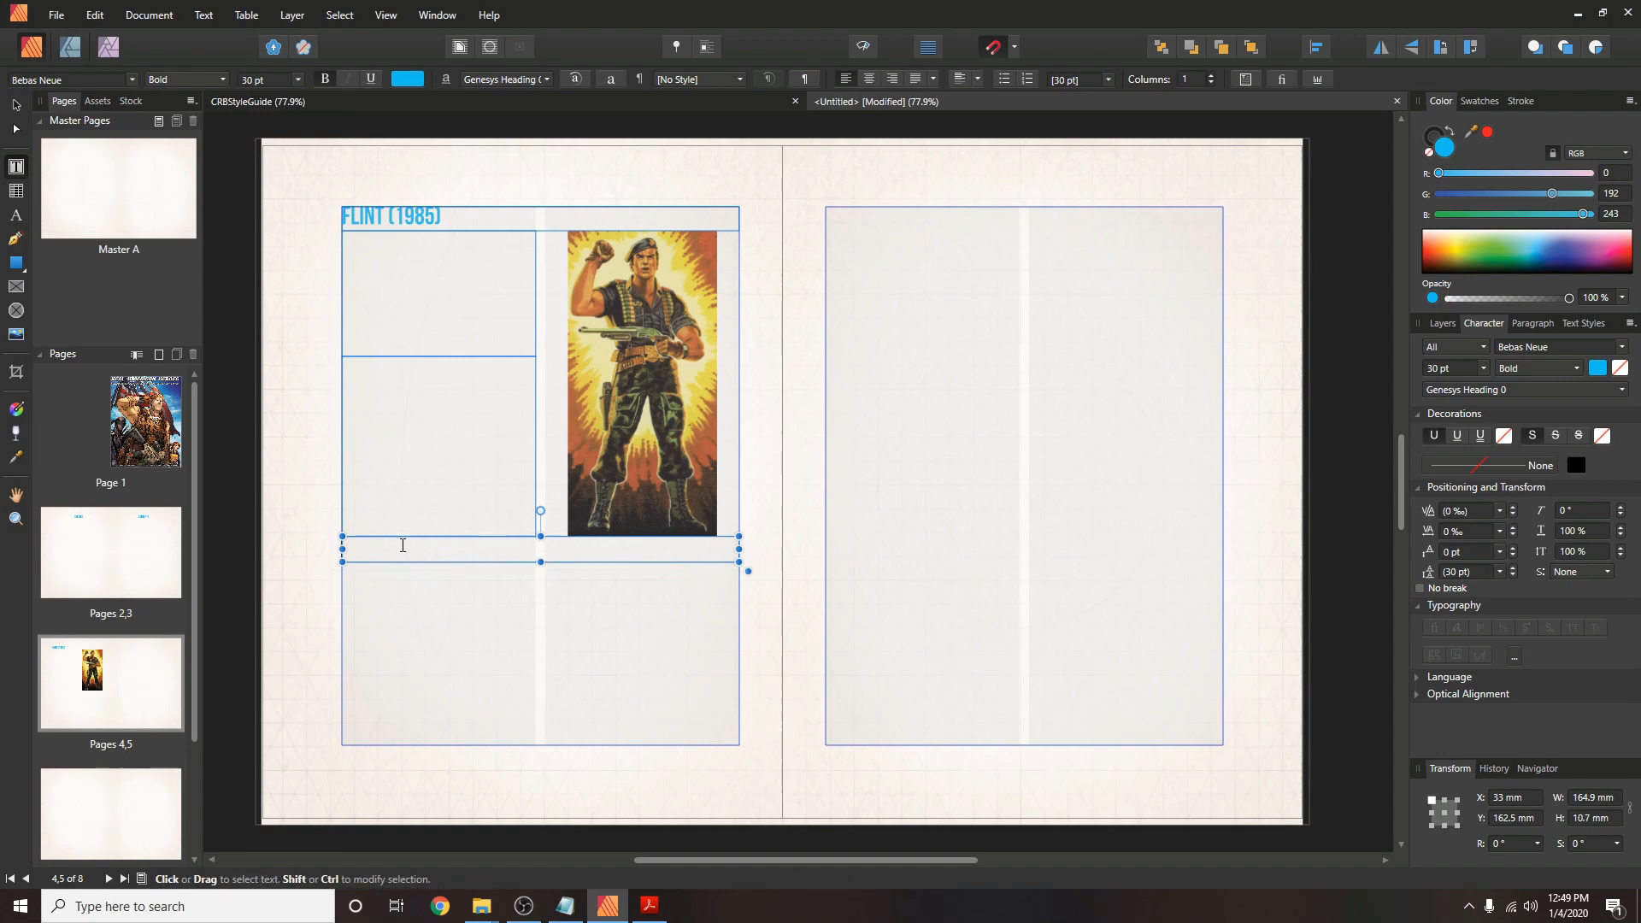
pyautogui.write('STATS')
pyautogui.press('Escape')
# Below STATS, draw a short text frame at the foot of the first column and one about 80.4 × 76.2 mm filling the second.
pyautogui.moveTo(344, 645); pyautogui.dragTo(540, 750)
pyautogui.moveTo(547, 569); pyautogui.dragTo(740, 747)
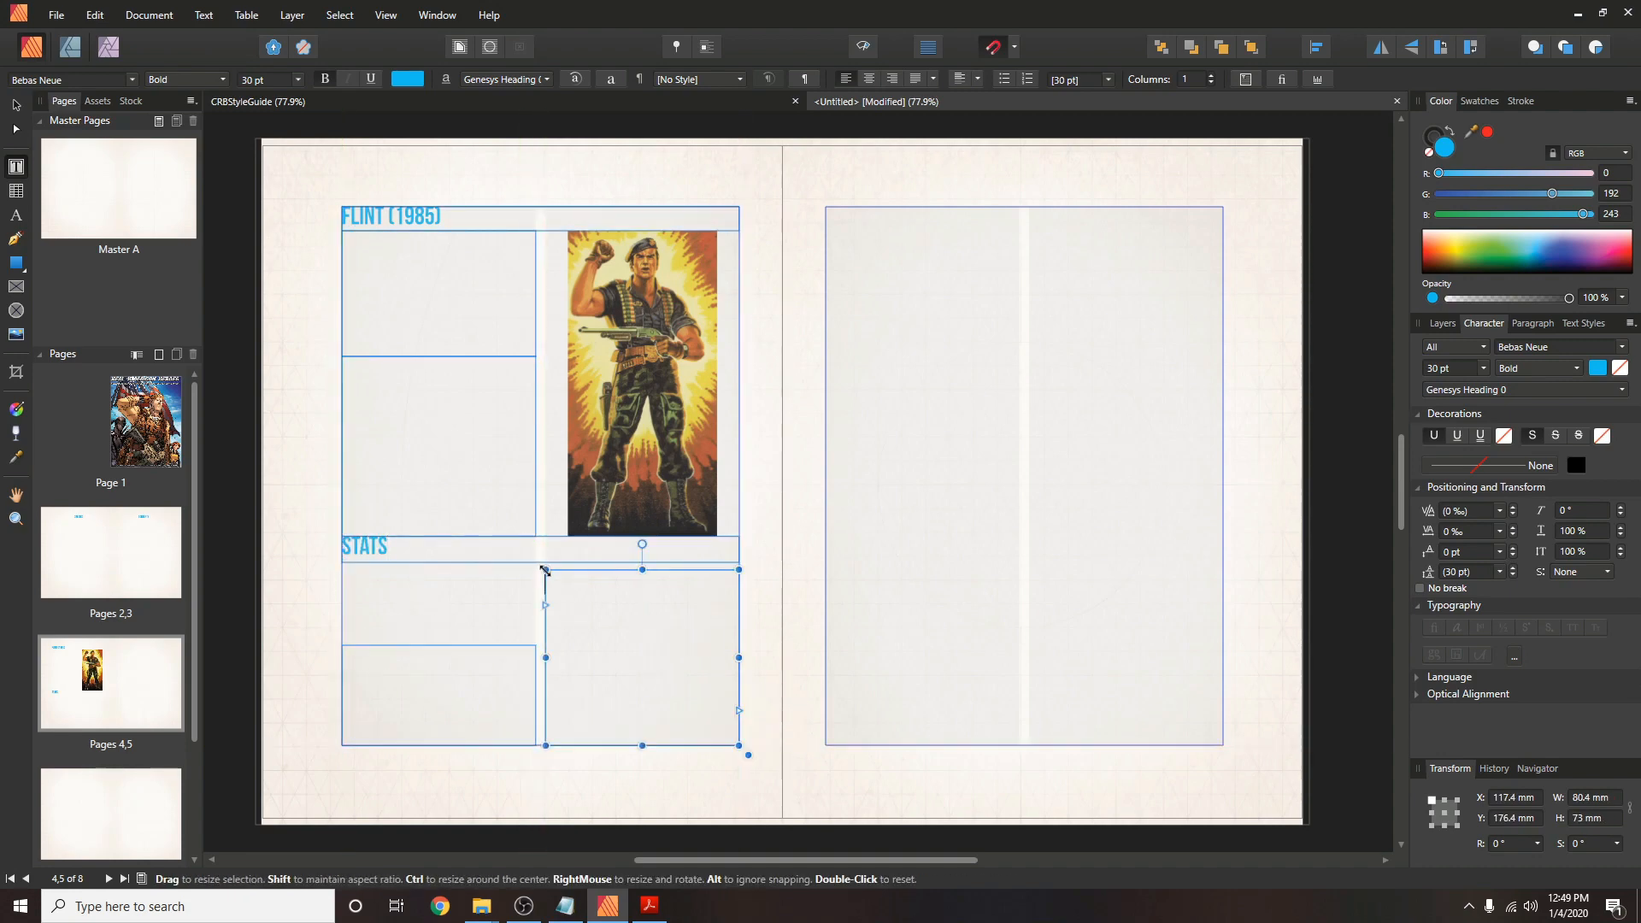
pyautogui.moveTo(641, 563); pyautogui.dragTo(641, 555)
# Link the first-column text frame below STATS to the second-column frame so text flows between them.
pyautogui.click(538, 733)
pyautogui.click(538, 732)
pyautogui.click(658, 678)
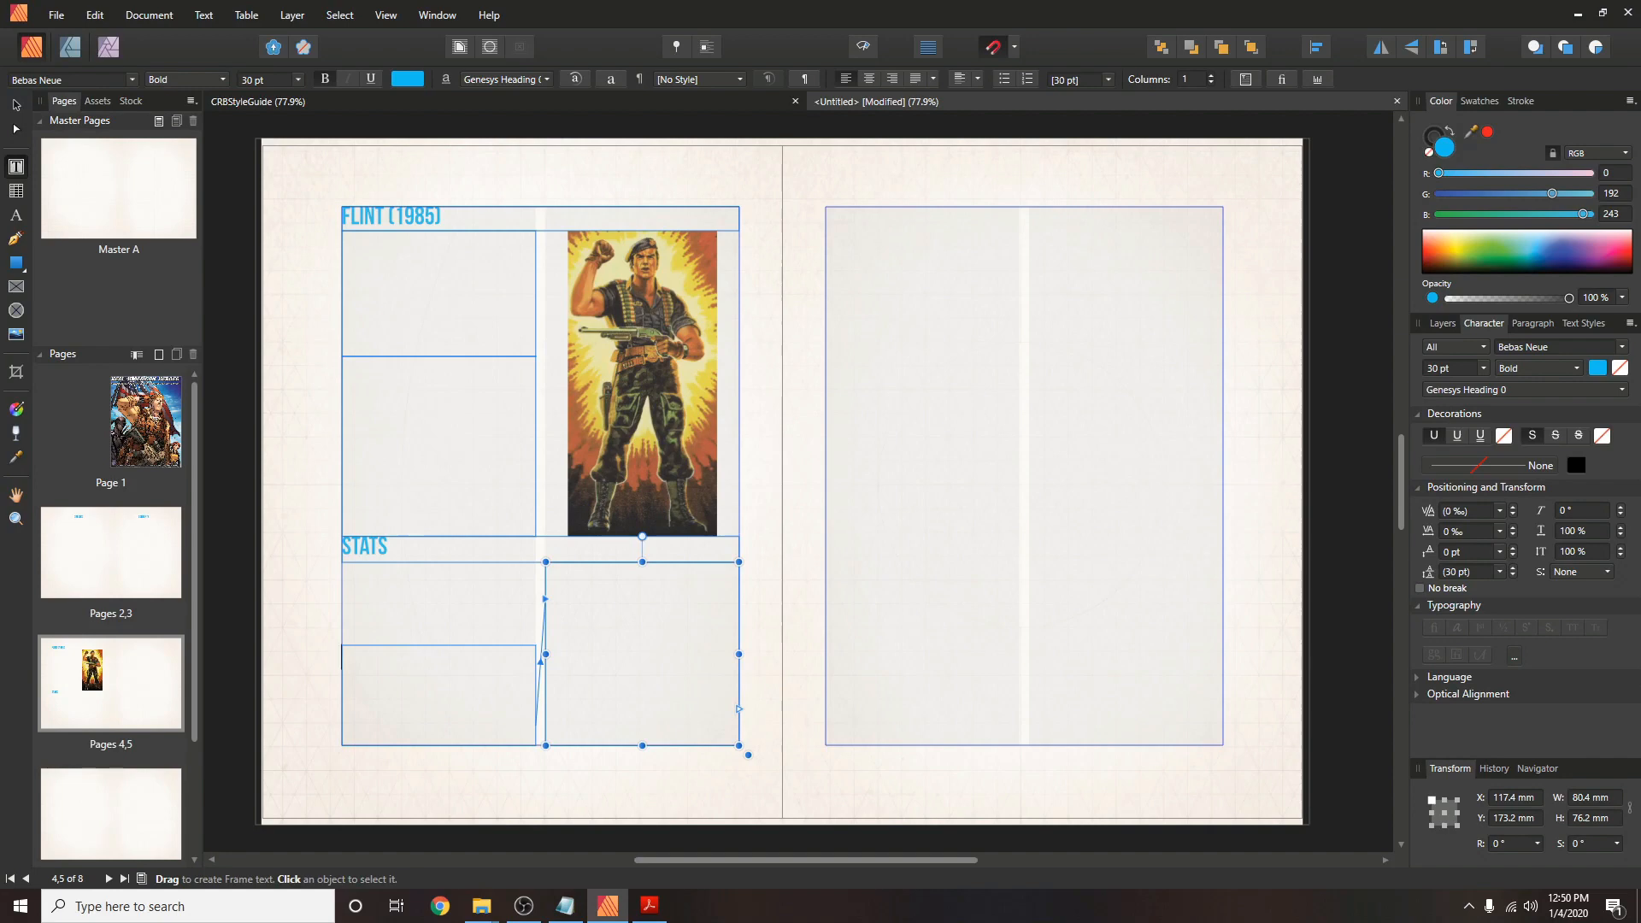
# Paste the character's file details into the frame beneath the Flint heading and the biography text into the frame below it.
pyautogui.click(362, 253)
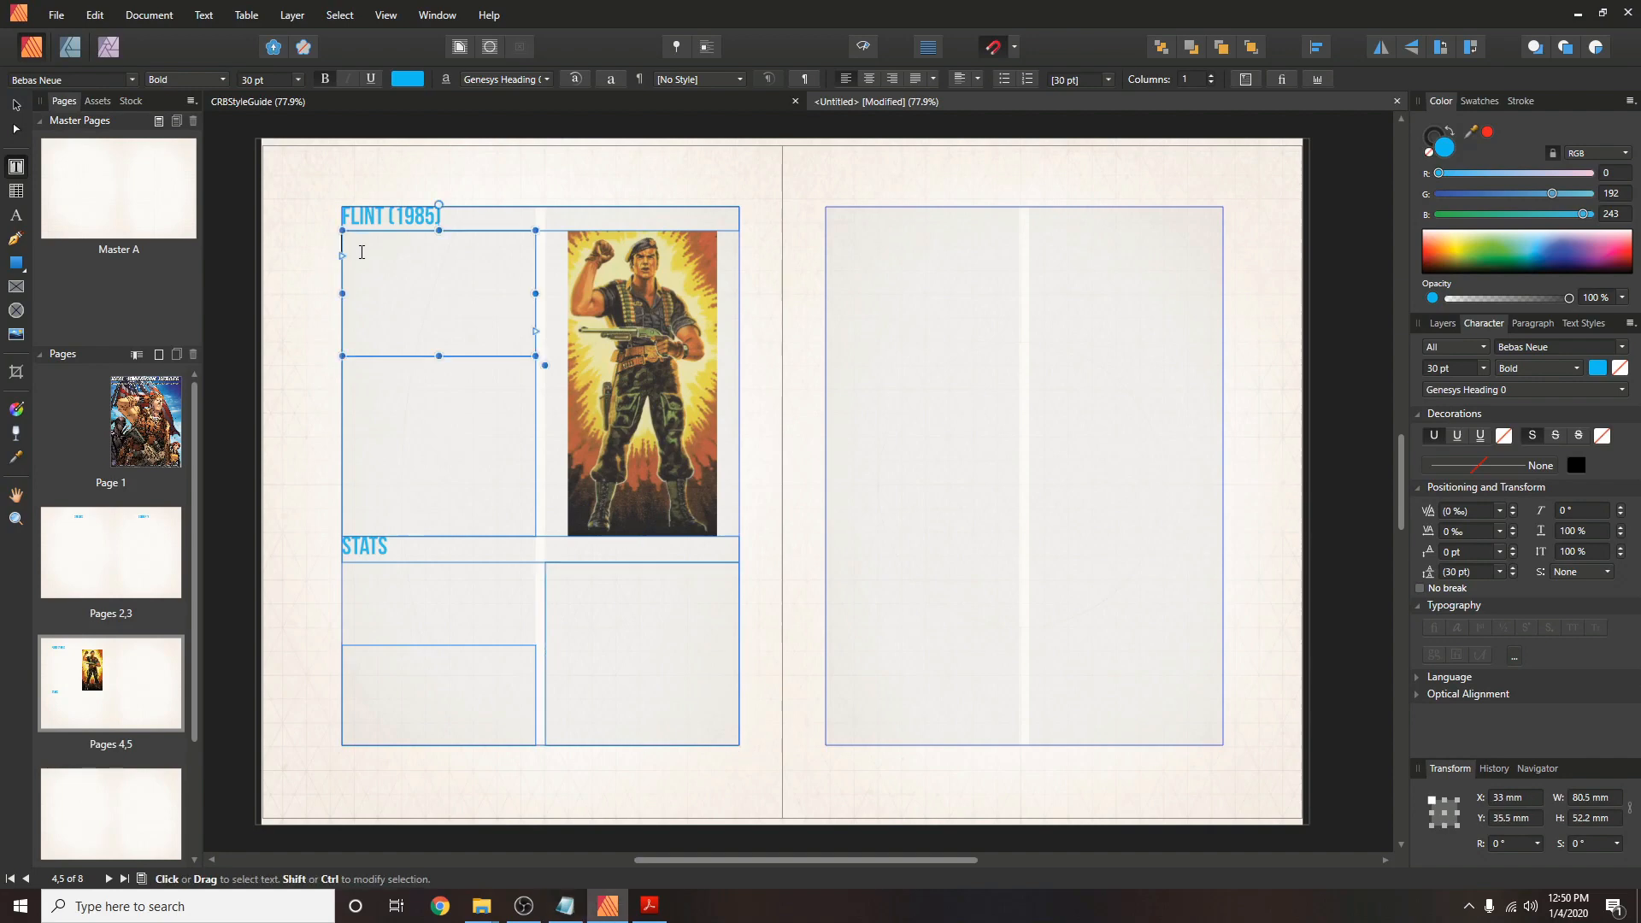
pyautogui.hotkey('ctrl', 'v')
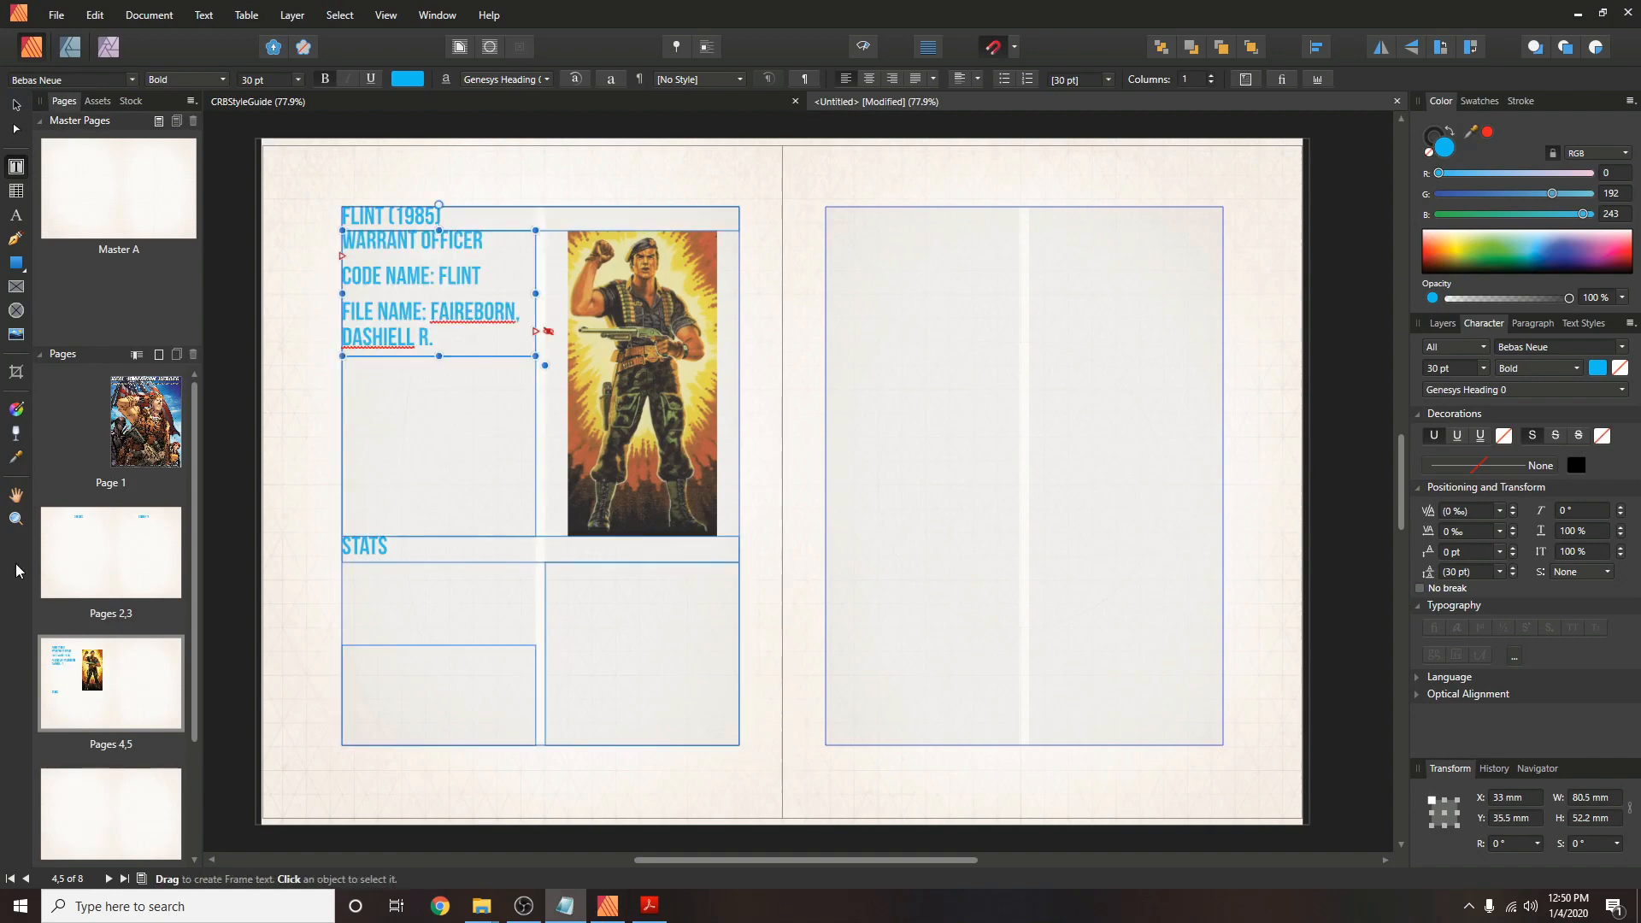
pyautogui.click(414, 421)
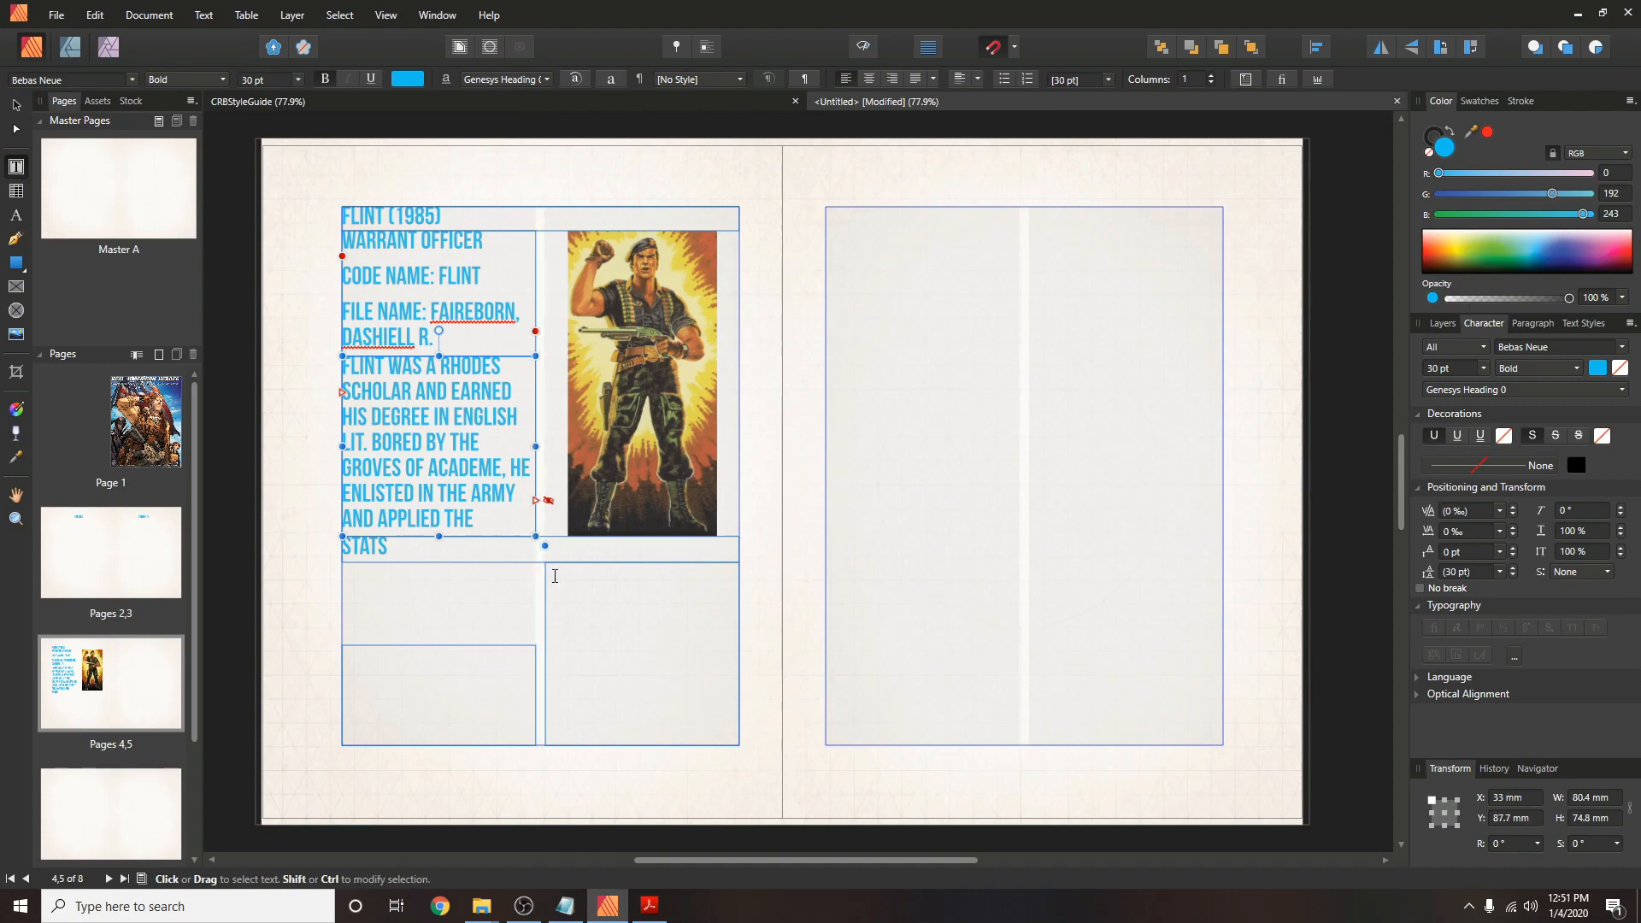
# Scale the letters "LINT" in the page heading to 80% horizontally and 80% vertically for a small-caps look.
pyautogui.click(384, 216)
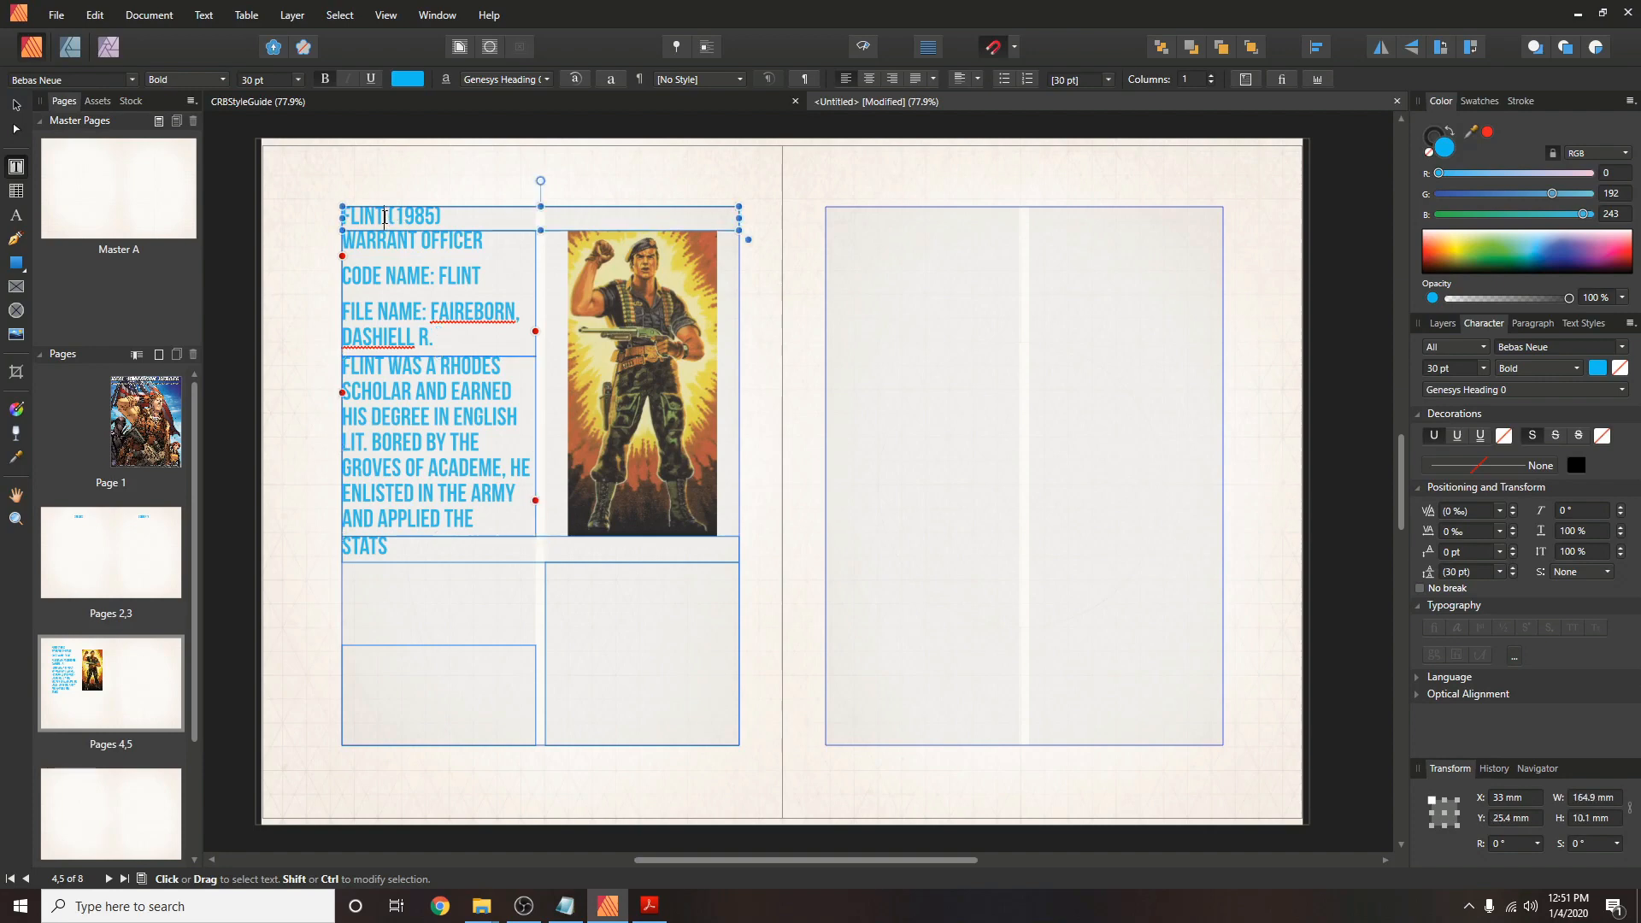
pyautogui.hotkey('shift', 'Left')
pyautogui.hotkey('shift', 'Left')
pyautogui.hotkey('shift', 'Left')
pyautogui.hotkey('shift', 'Left')
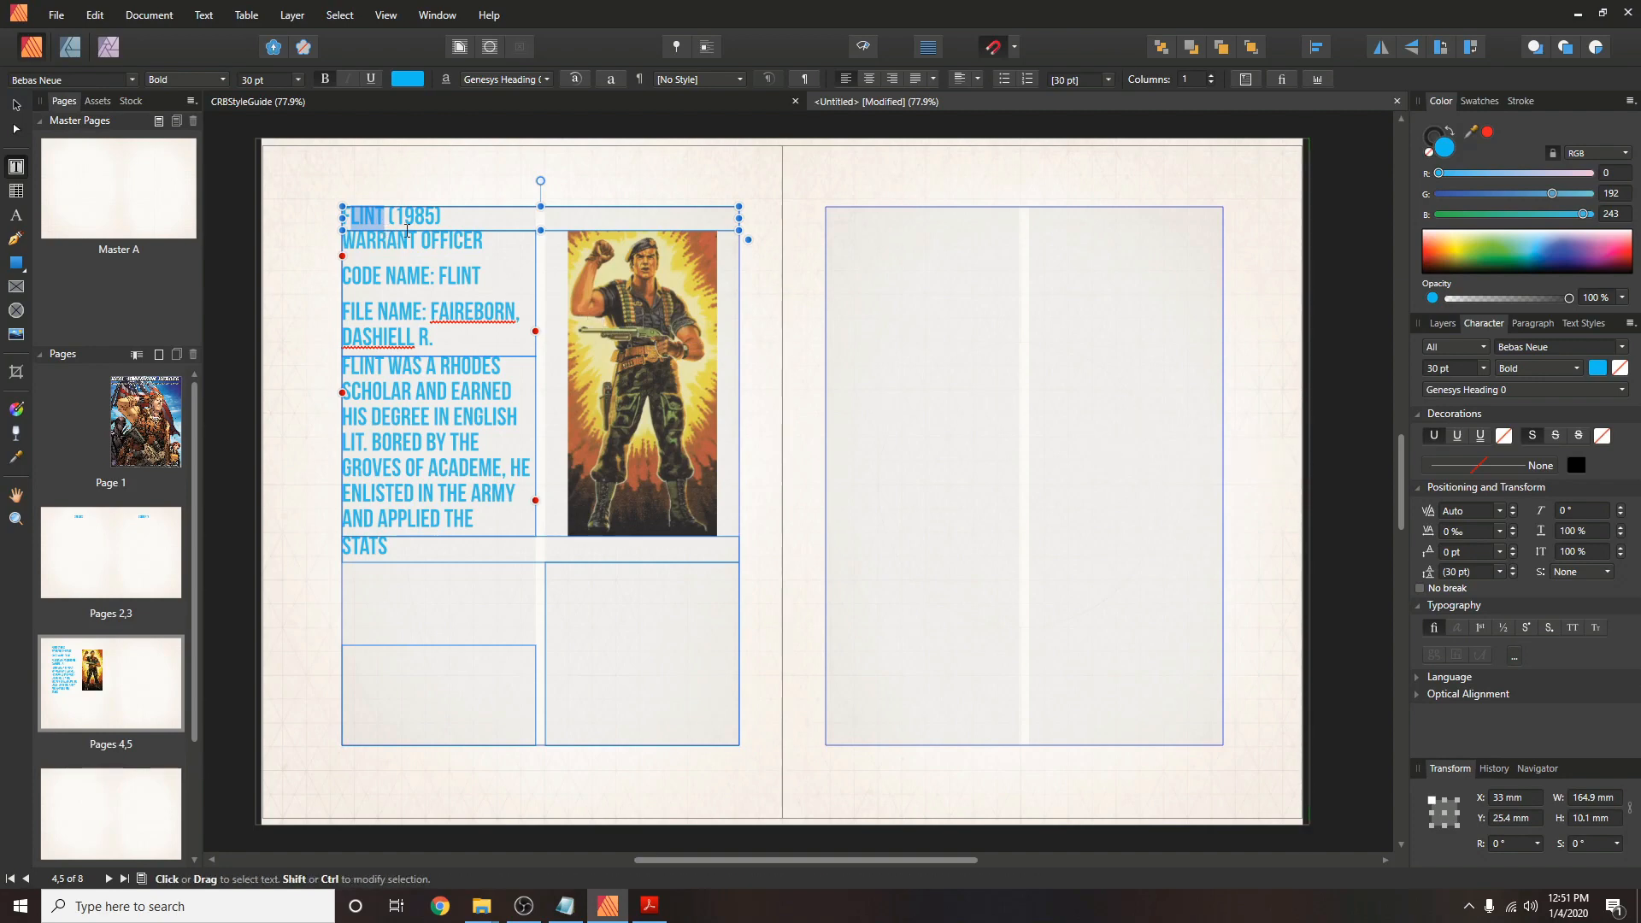
pyautogui.scroll(-1, 1596, 533)
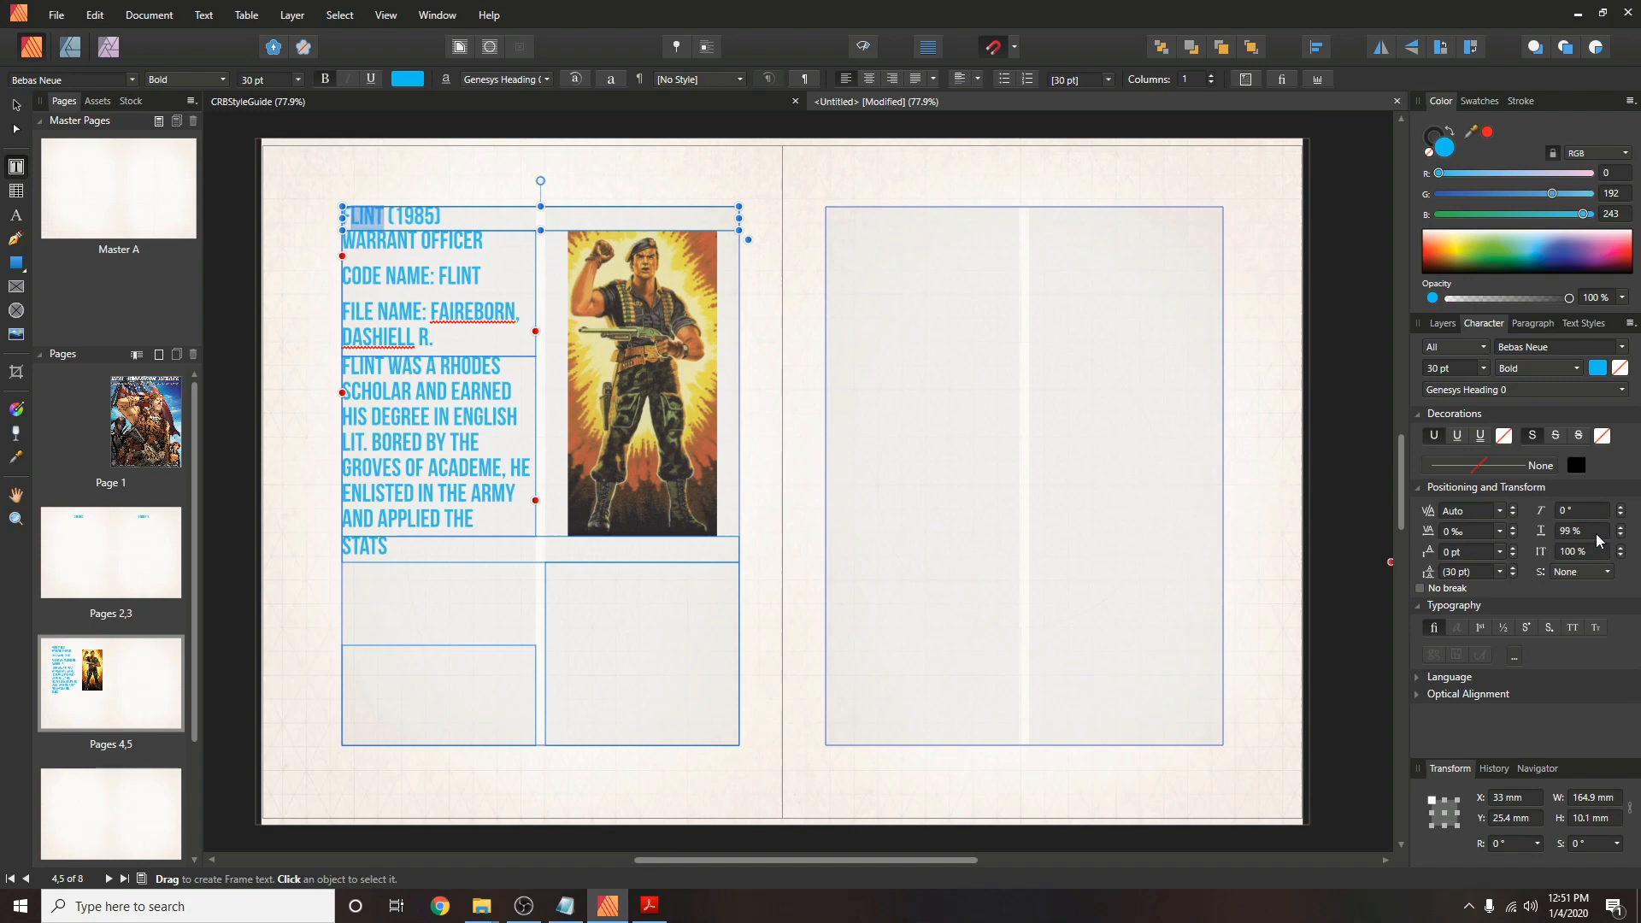
pyautogui.scroll(-17, 1596, 534)
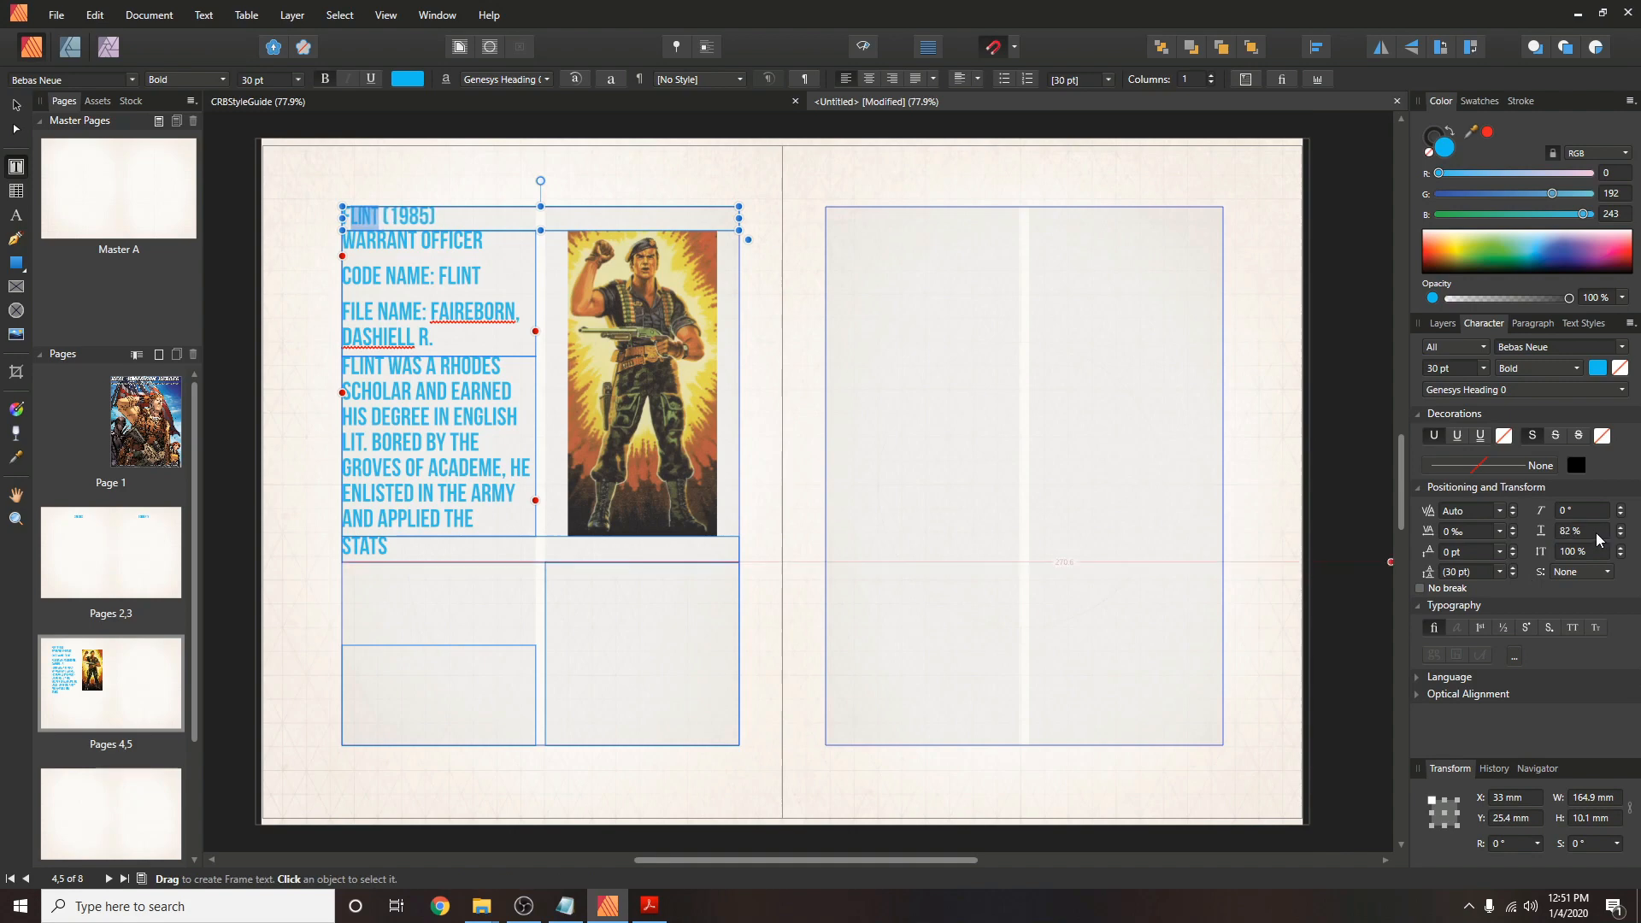
pyautogui.scroll(-2, 1597, 532)
pyautogui.scroll(-6, 1600, 552)
pyautogui.scroll(-13, 1601, 557)
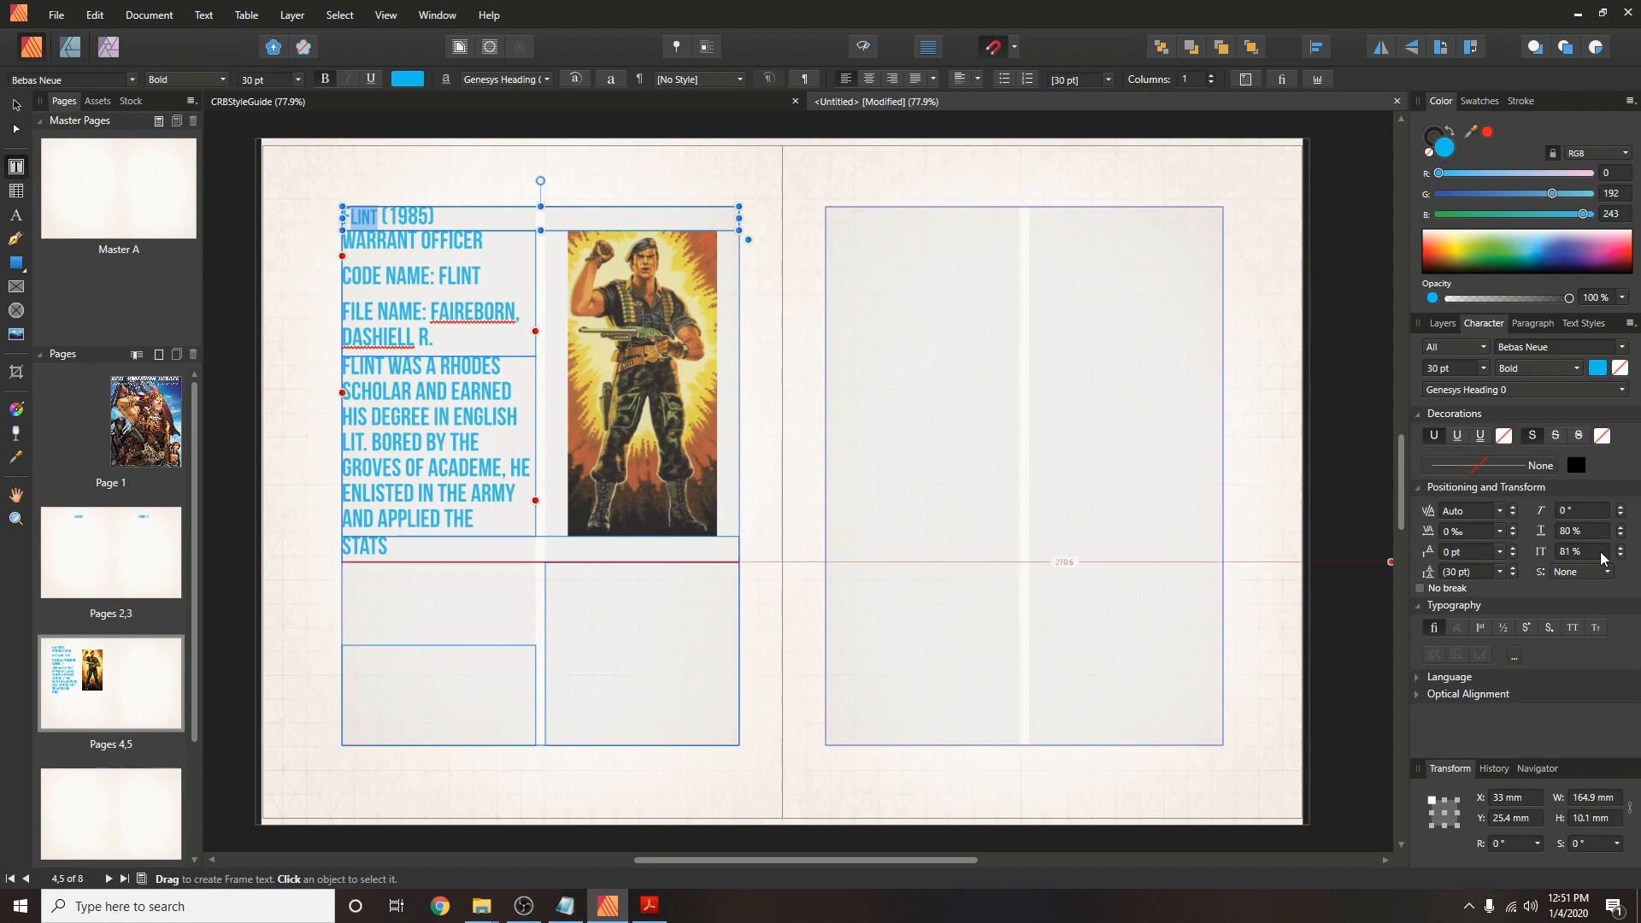
pyautogui.scroll(-1, 1601, 557)
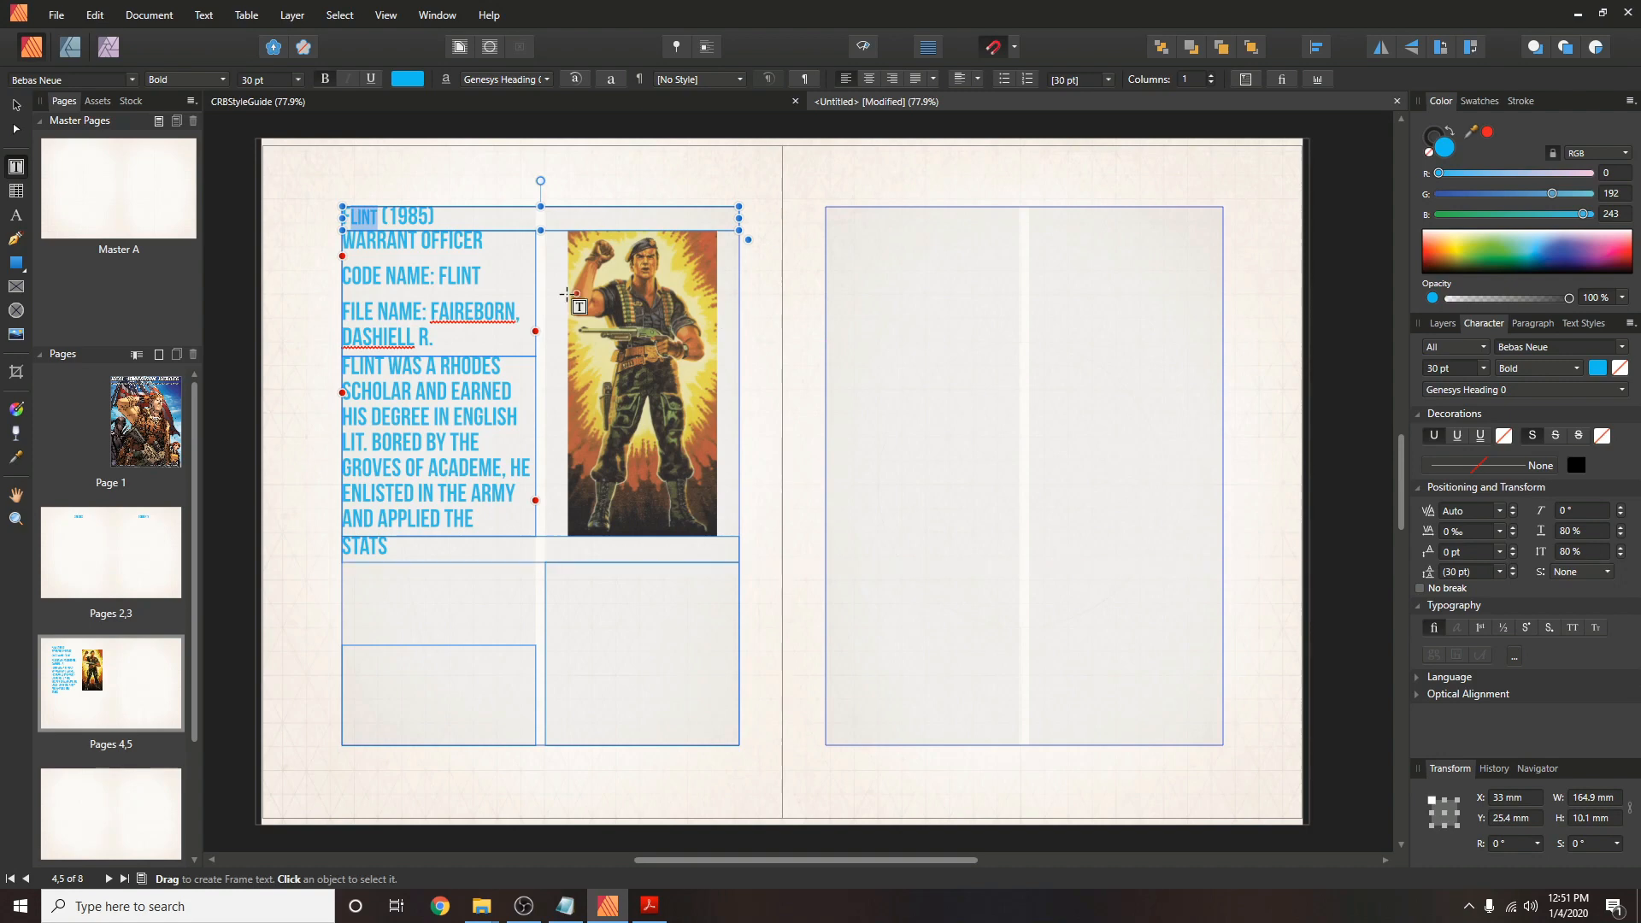
pyautogui.click(492, 222)
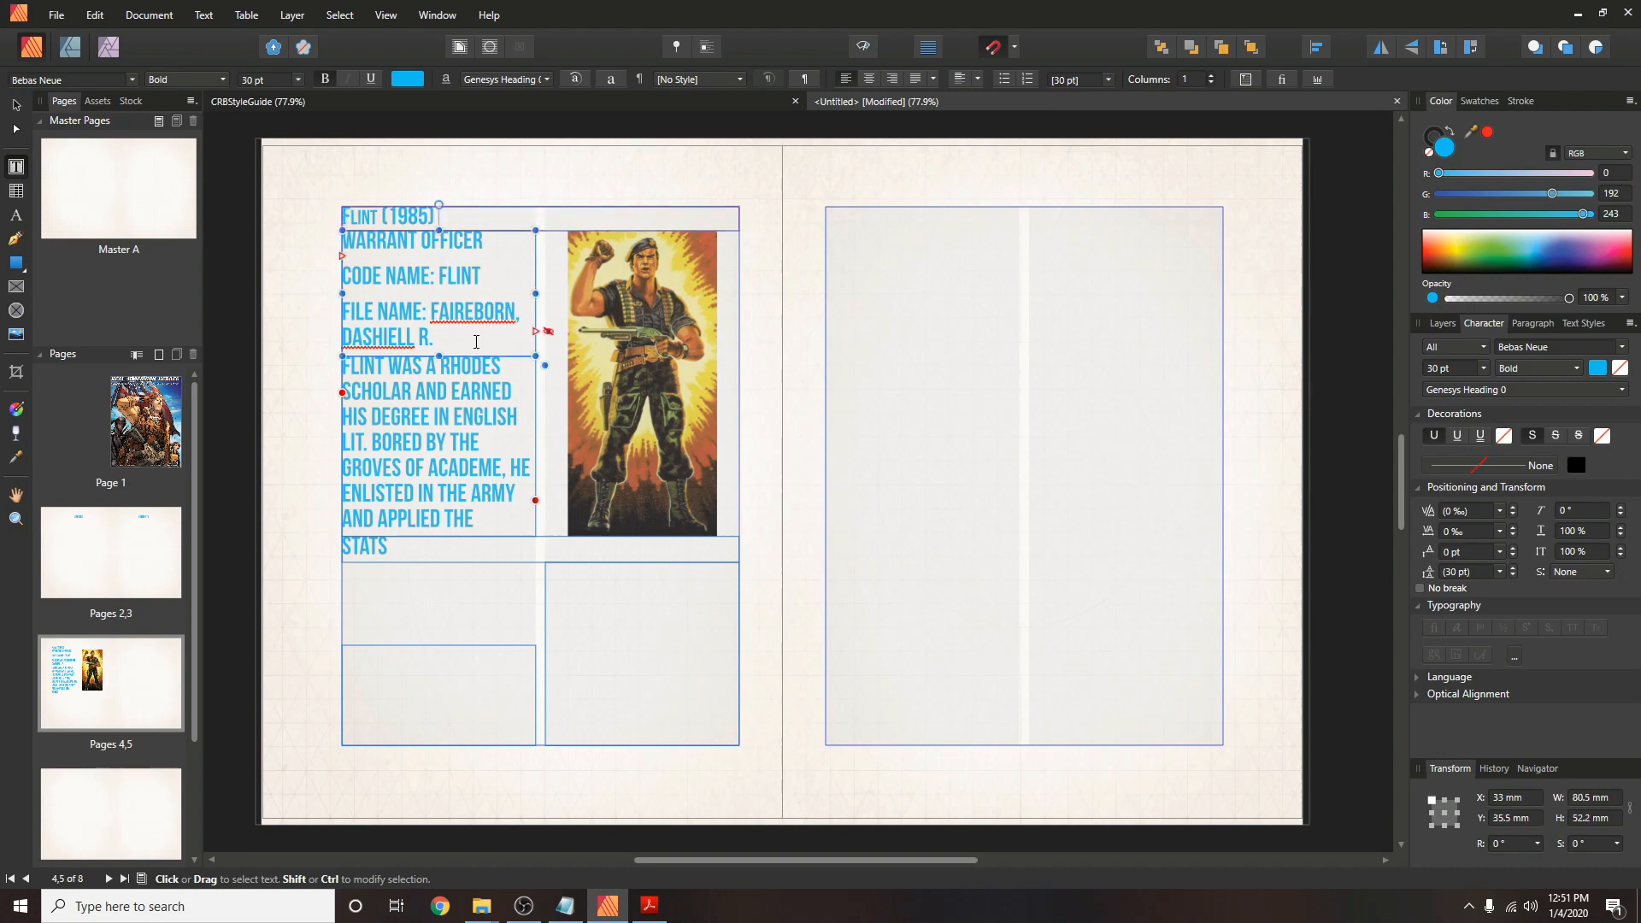
# Remove the heading character style from all text in the file details frame by applying [No Style].
pyautogui.moveTo(436, 339); pyautogui.dragTo(343, 243)
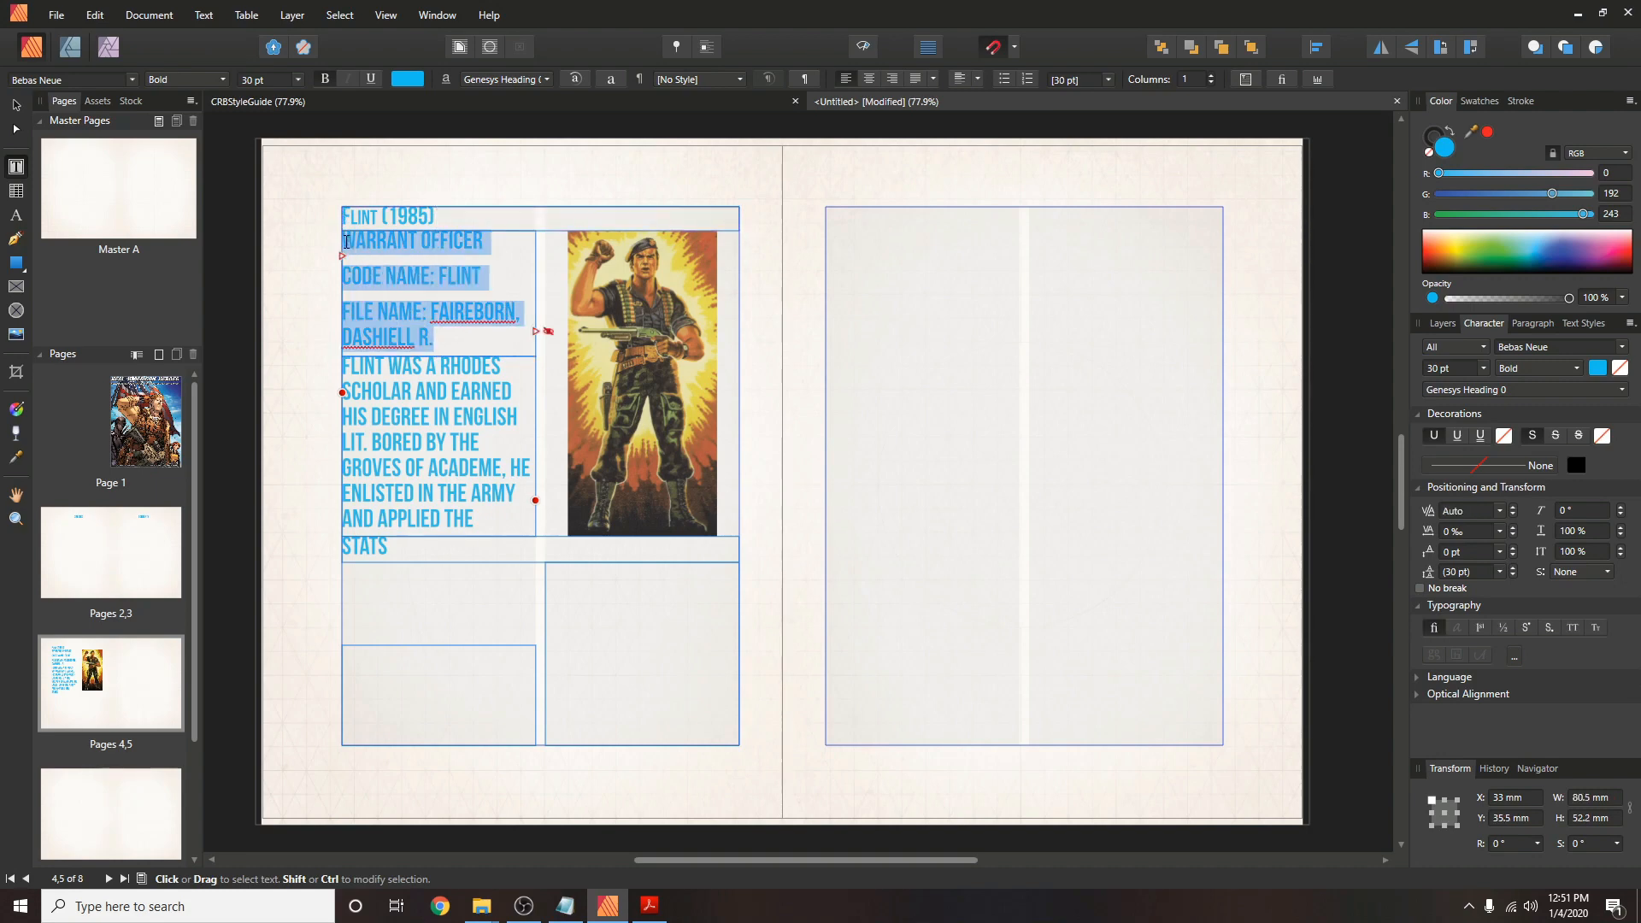
pyautogui.click(396, 275)
pyautogui.hotkey('ctrl', 'a')
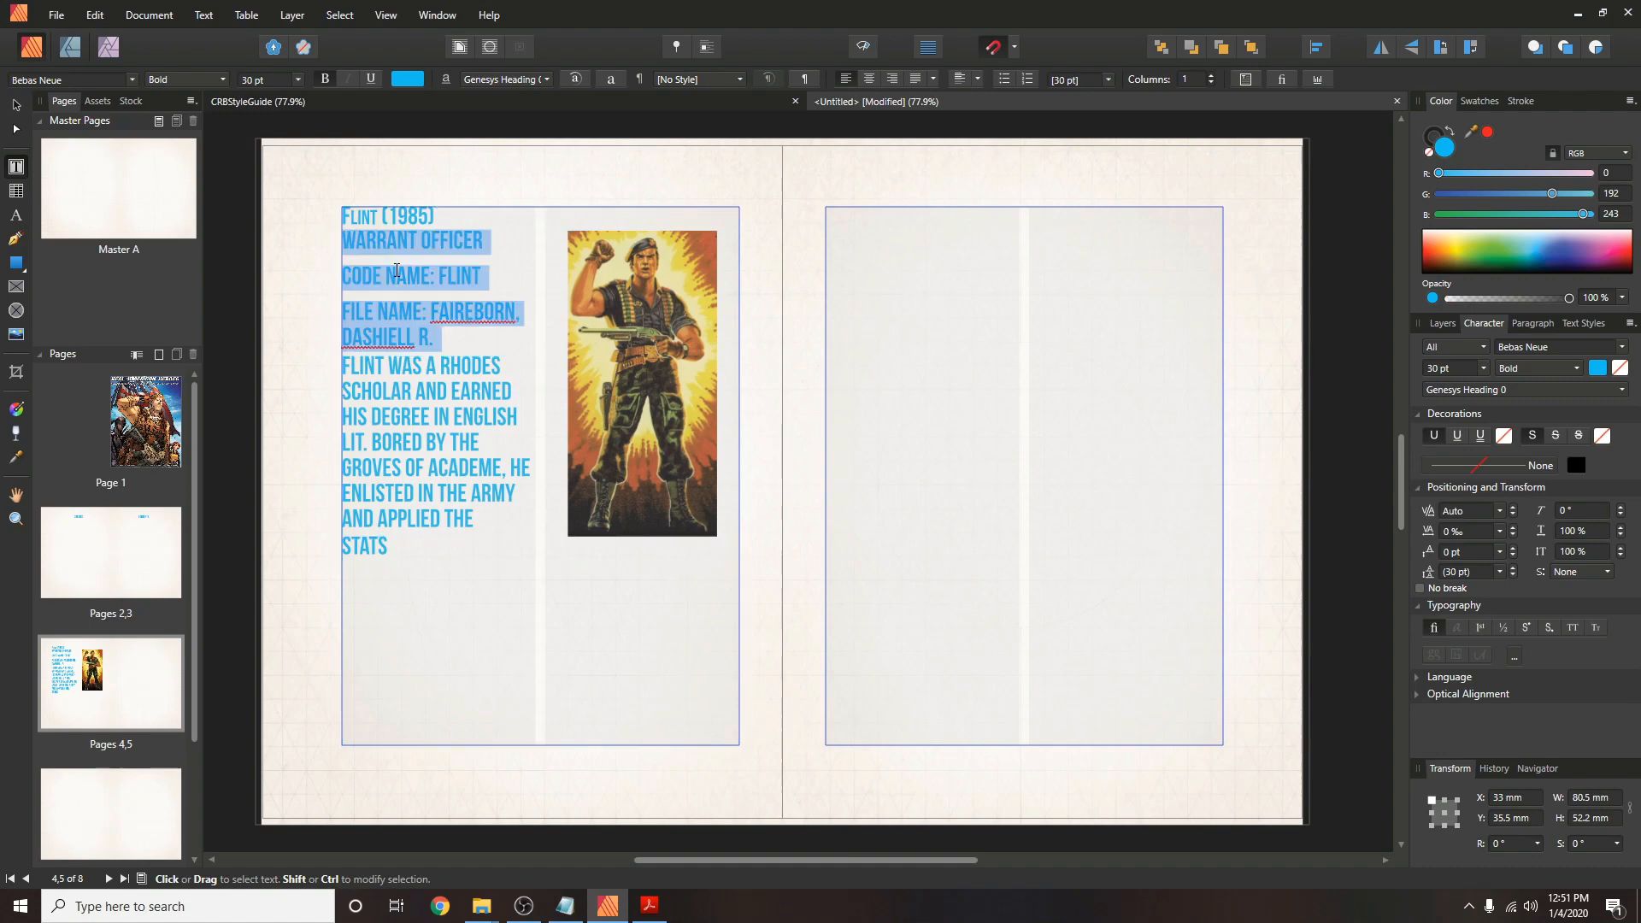
pyautogui.click(547, 79)
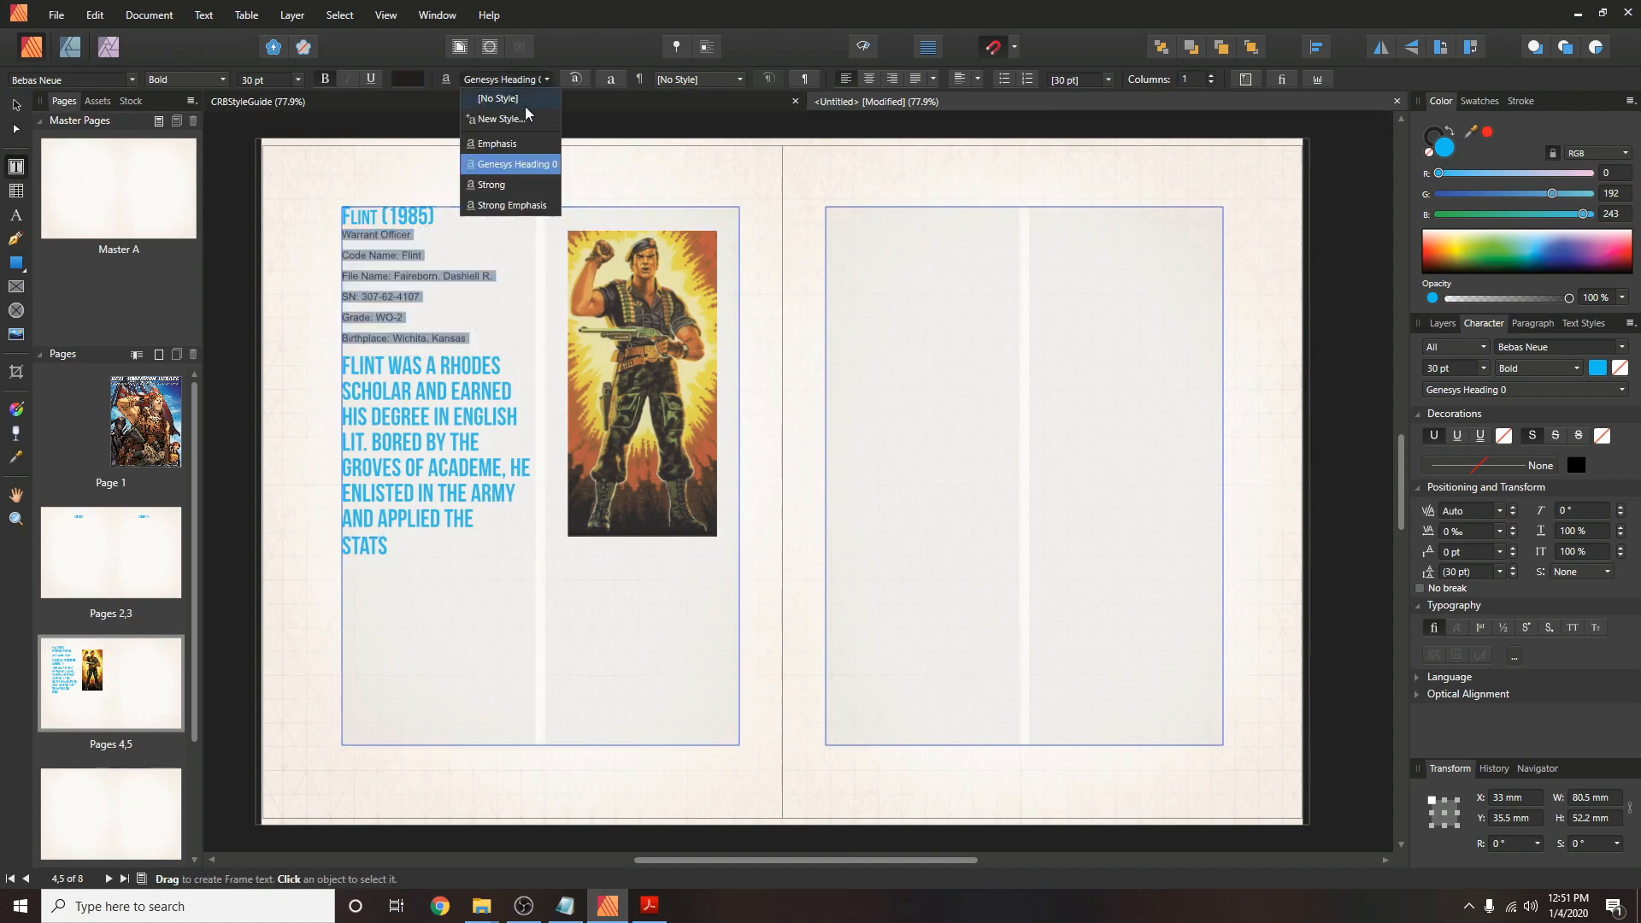
pyautogui.click(520, 111)
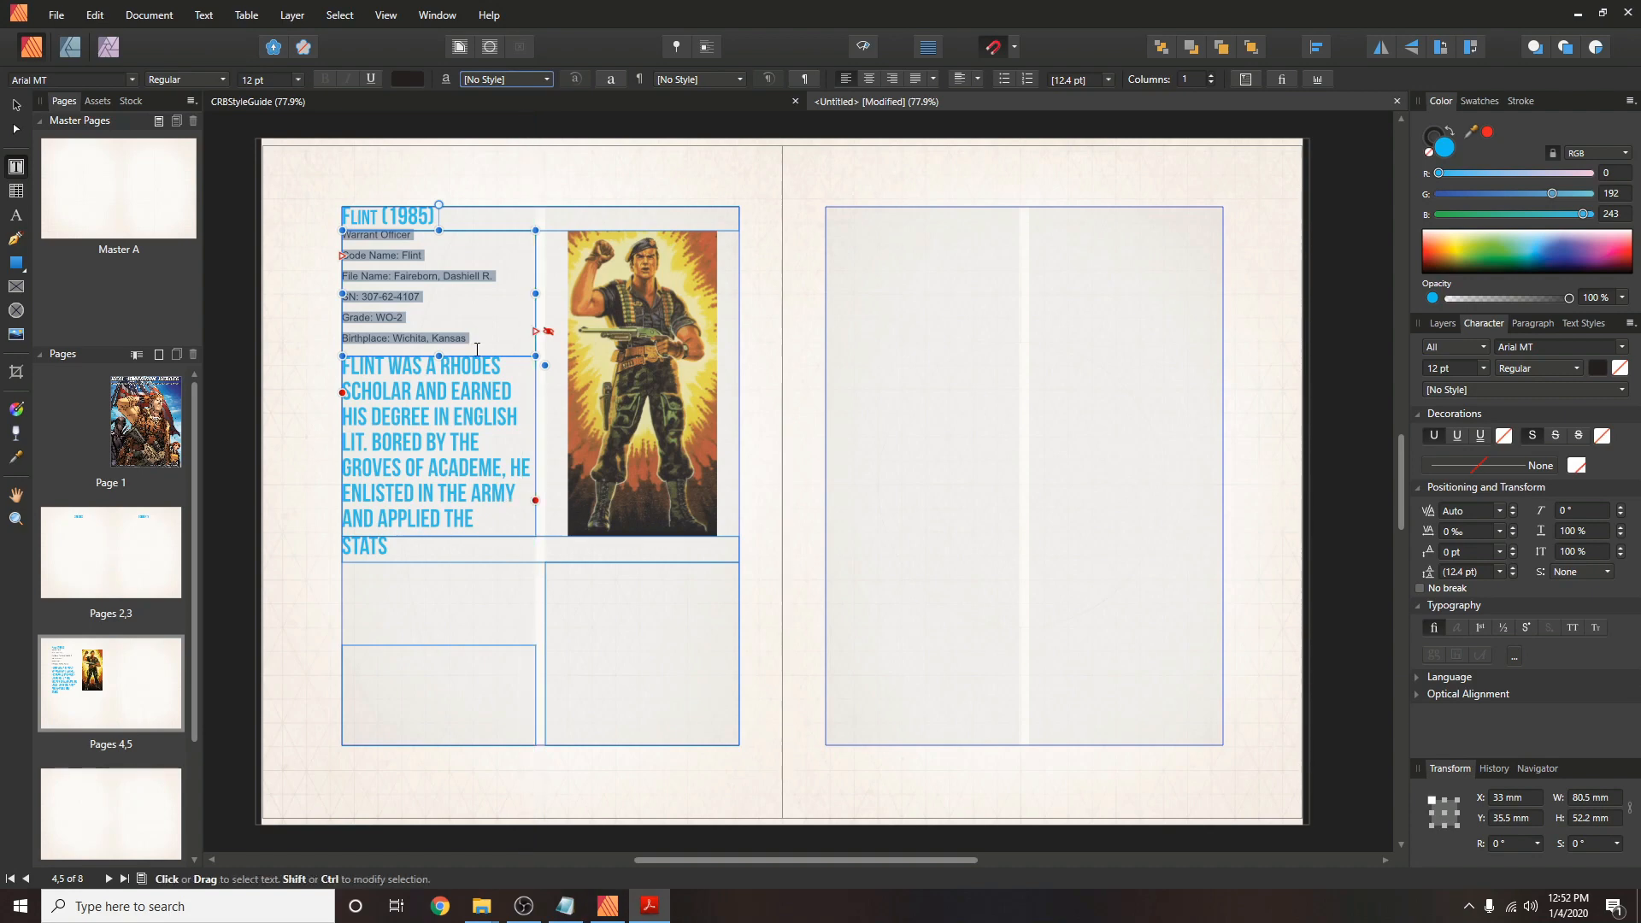
# Set the "Warrant Officer" line in Bebas Neue at 13 pt.
pyautogui.click(431, 238)
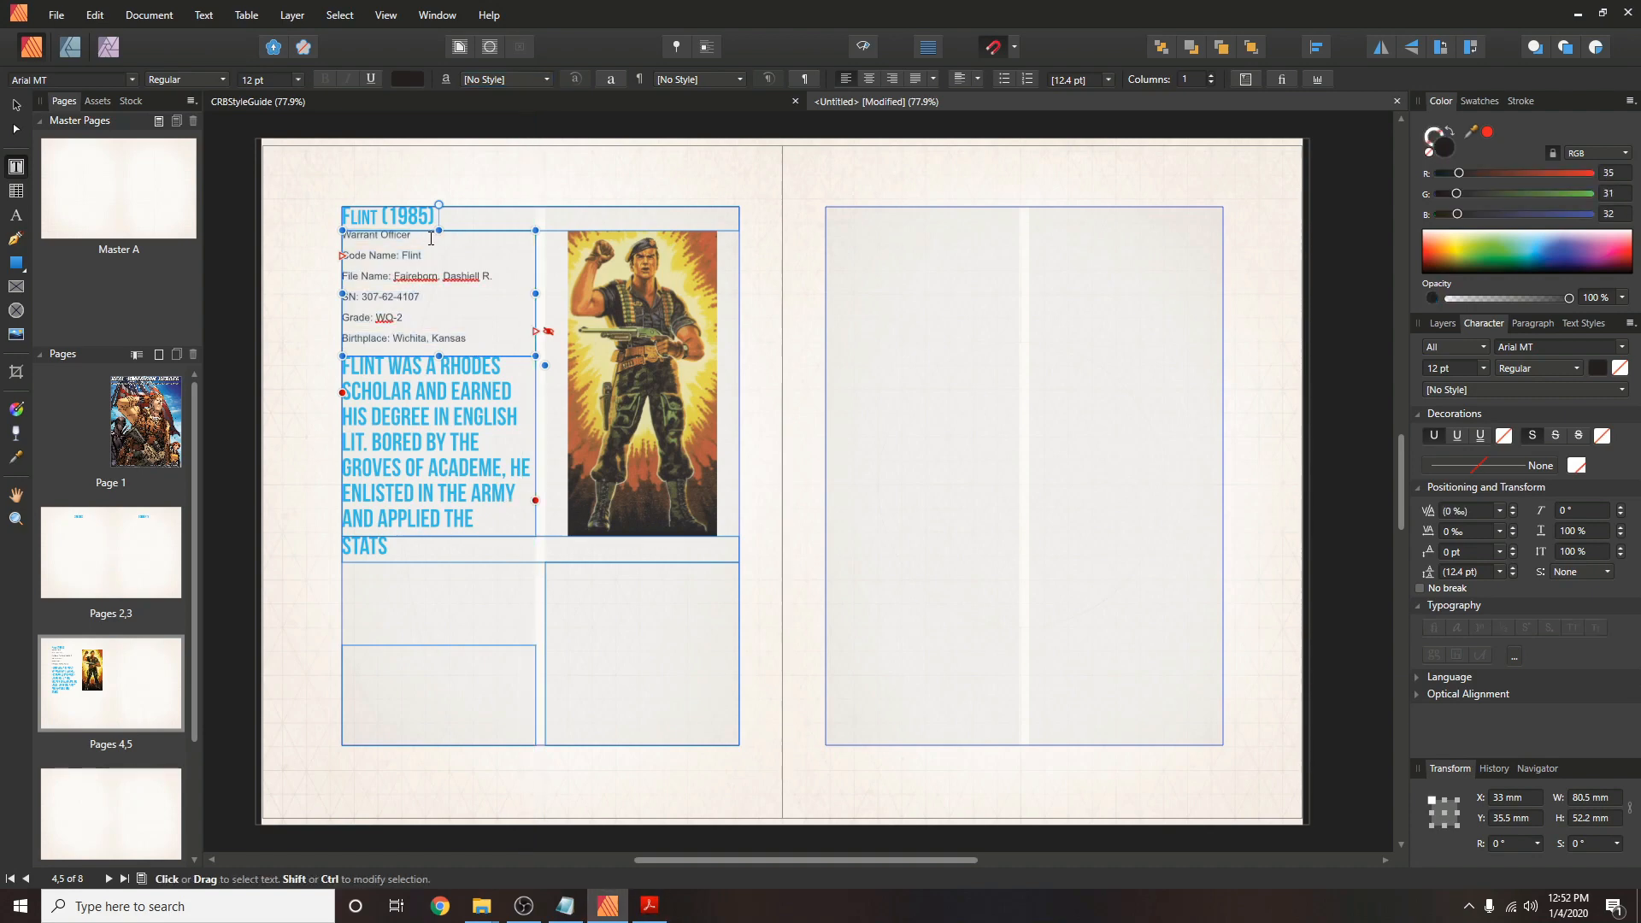
pyautogui.press('Home')
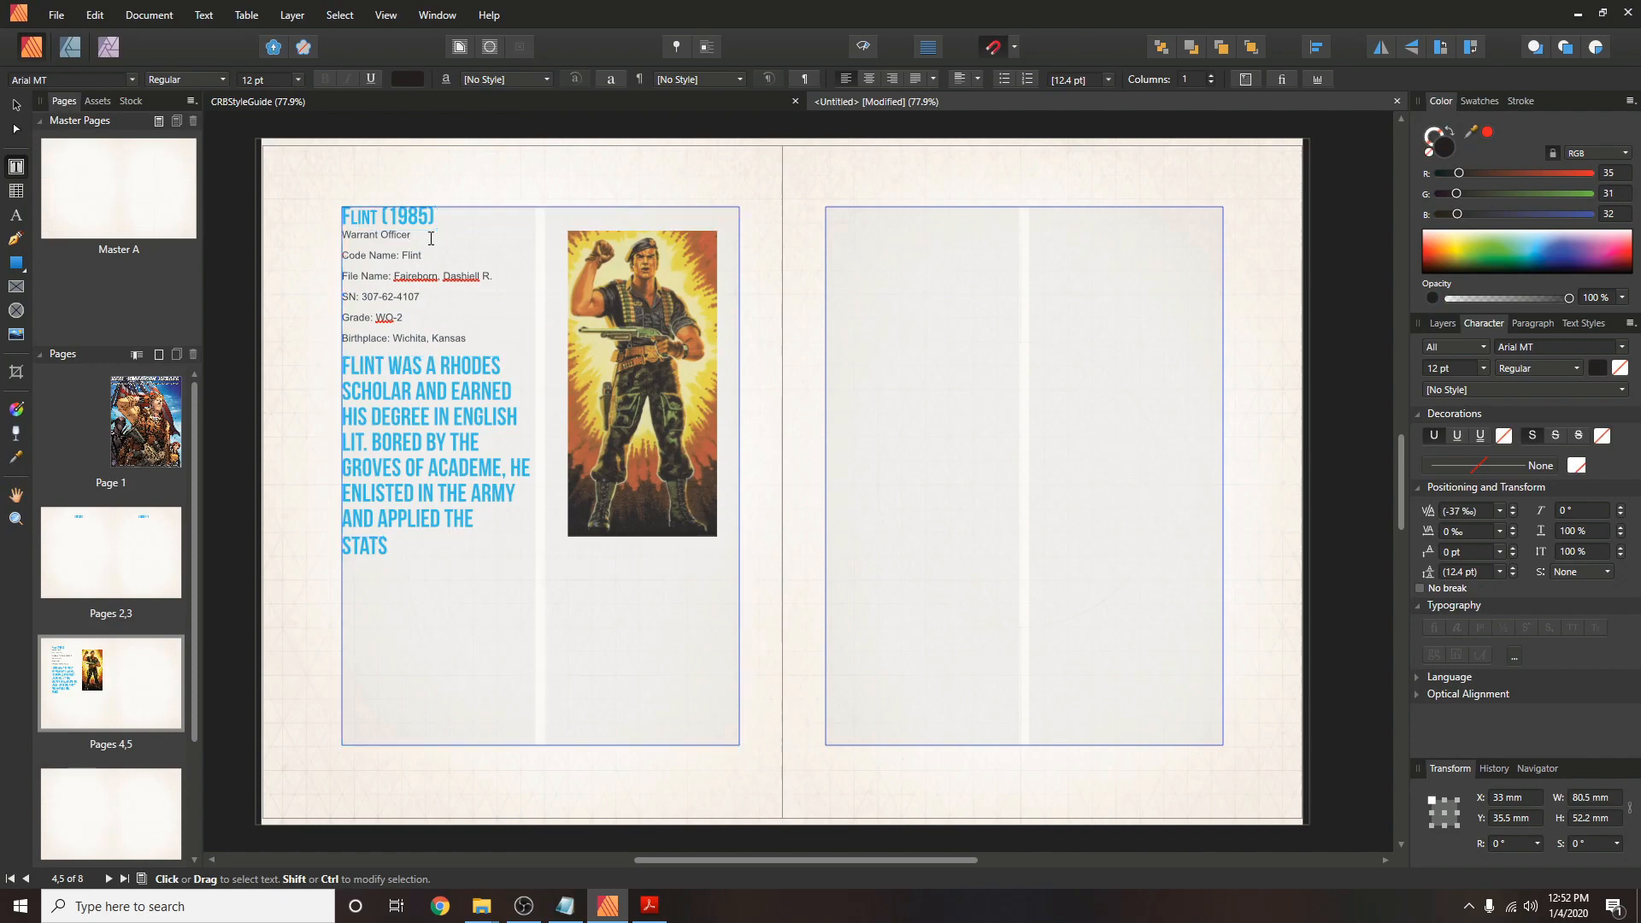
pyautogui.hotkey('shift', 'End')
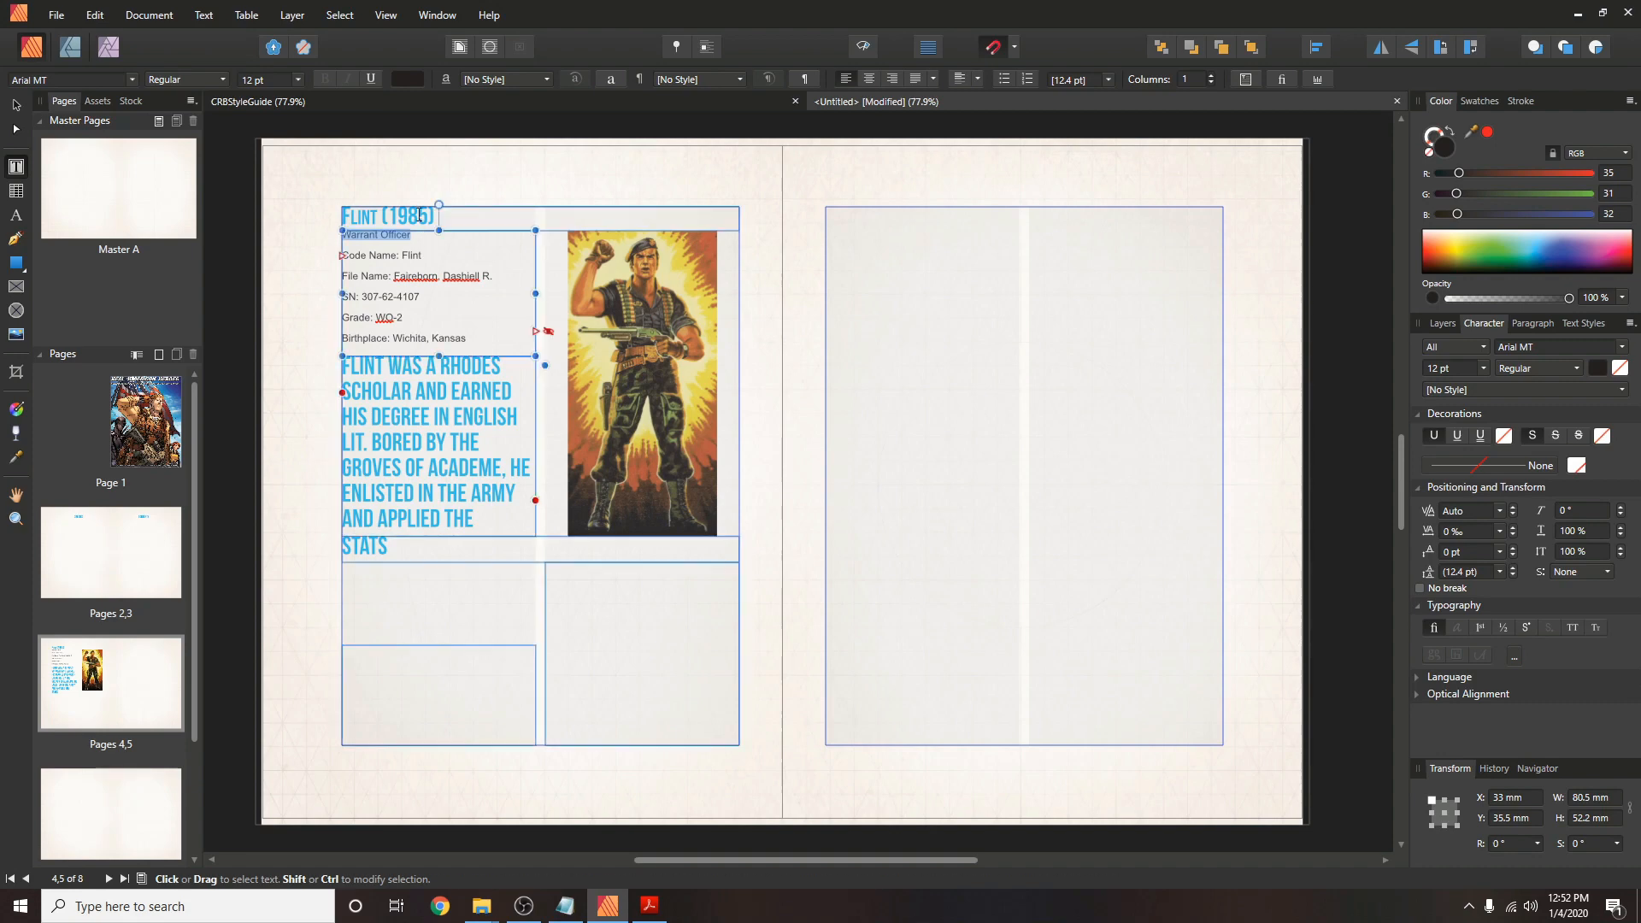
pyautogui.click(132, 79)
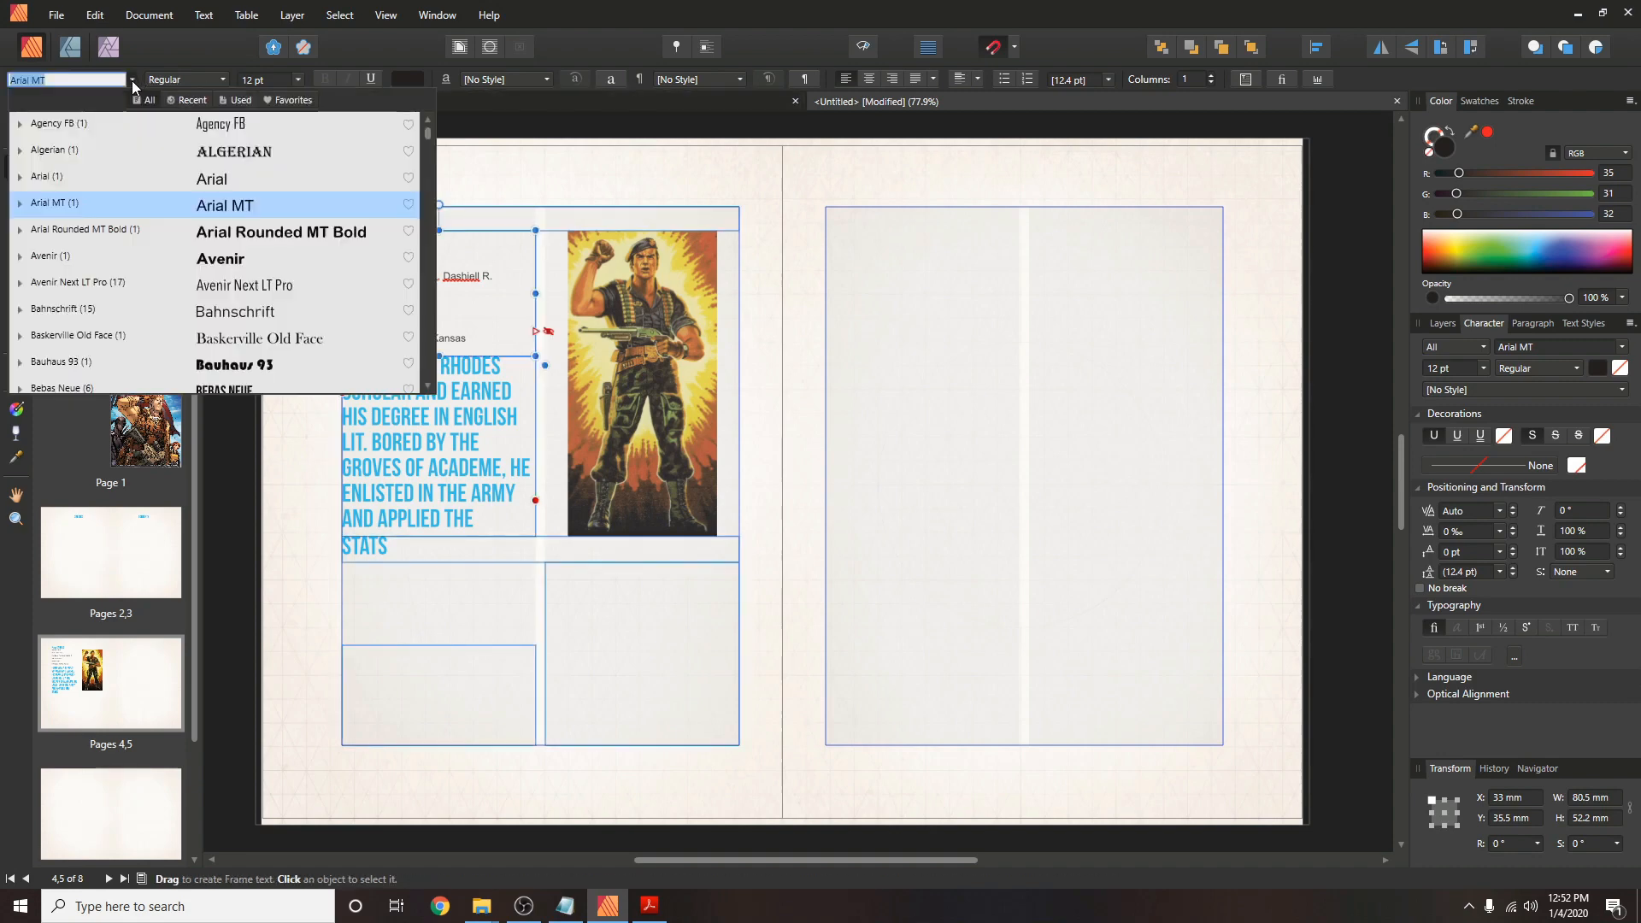
pyautogui.scroll(-3, 128, 188)
pyautogui.scroll(-3, 111, 239)
pyautogui.scroll(3, 84, 223)
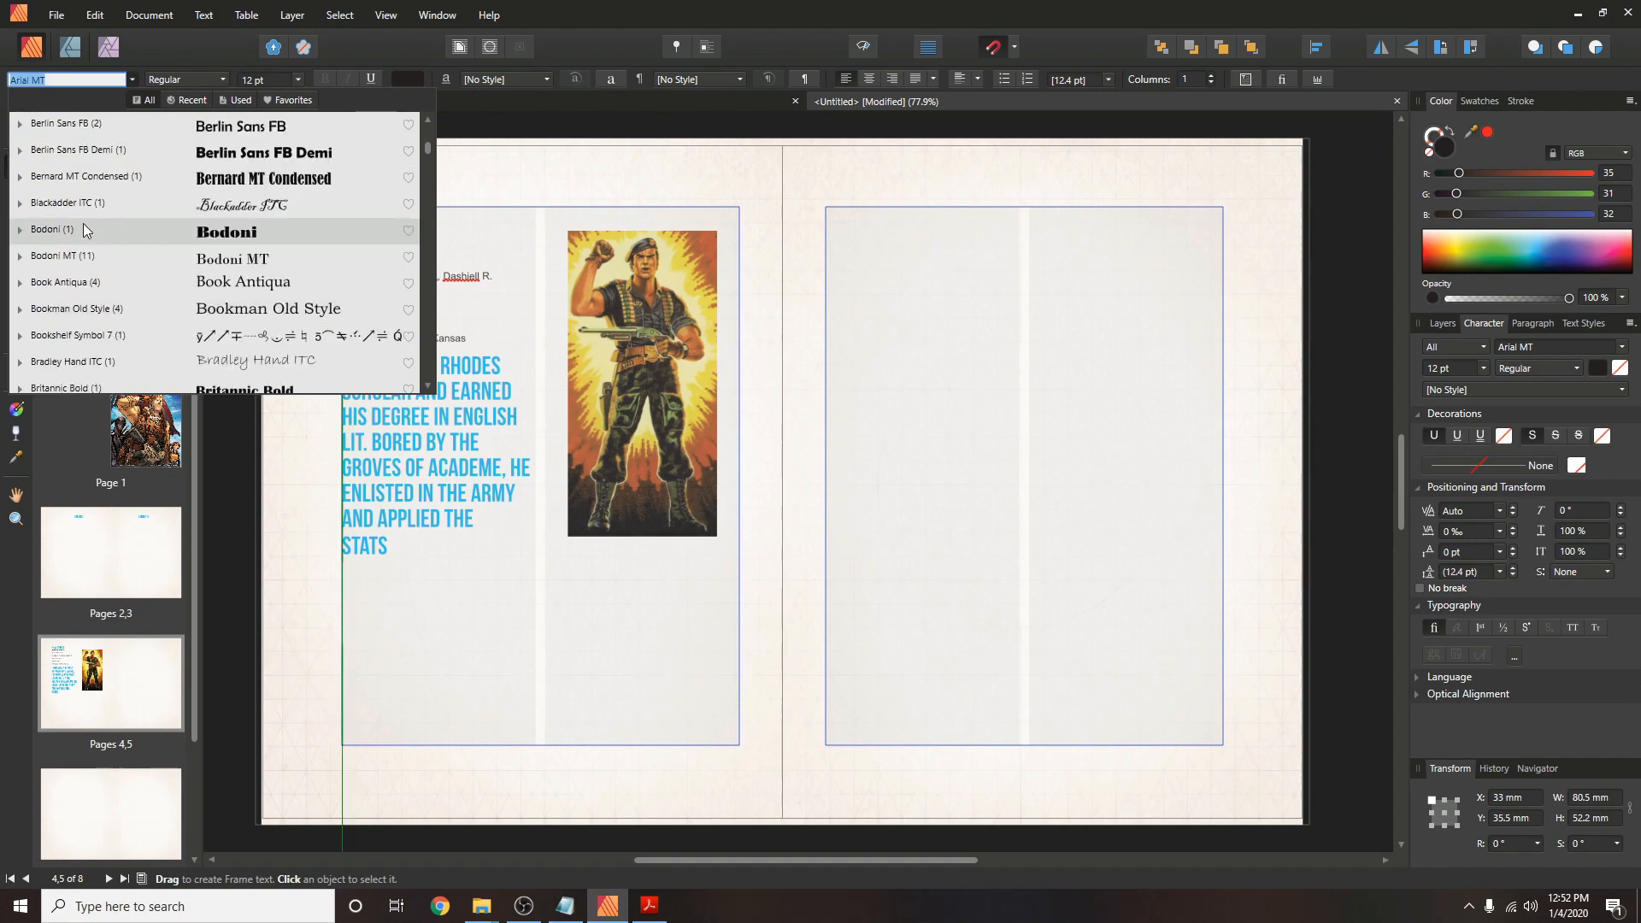
pyautogui.click(77, 153)
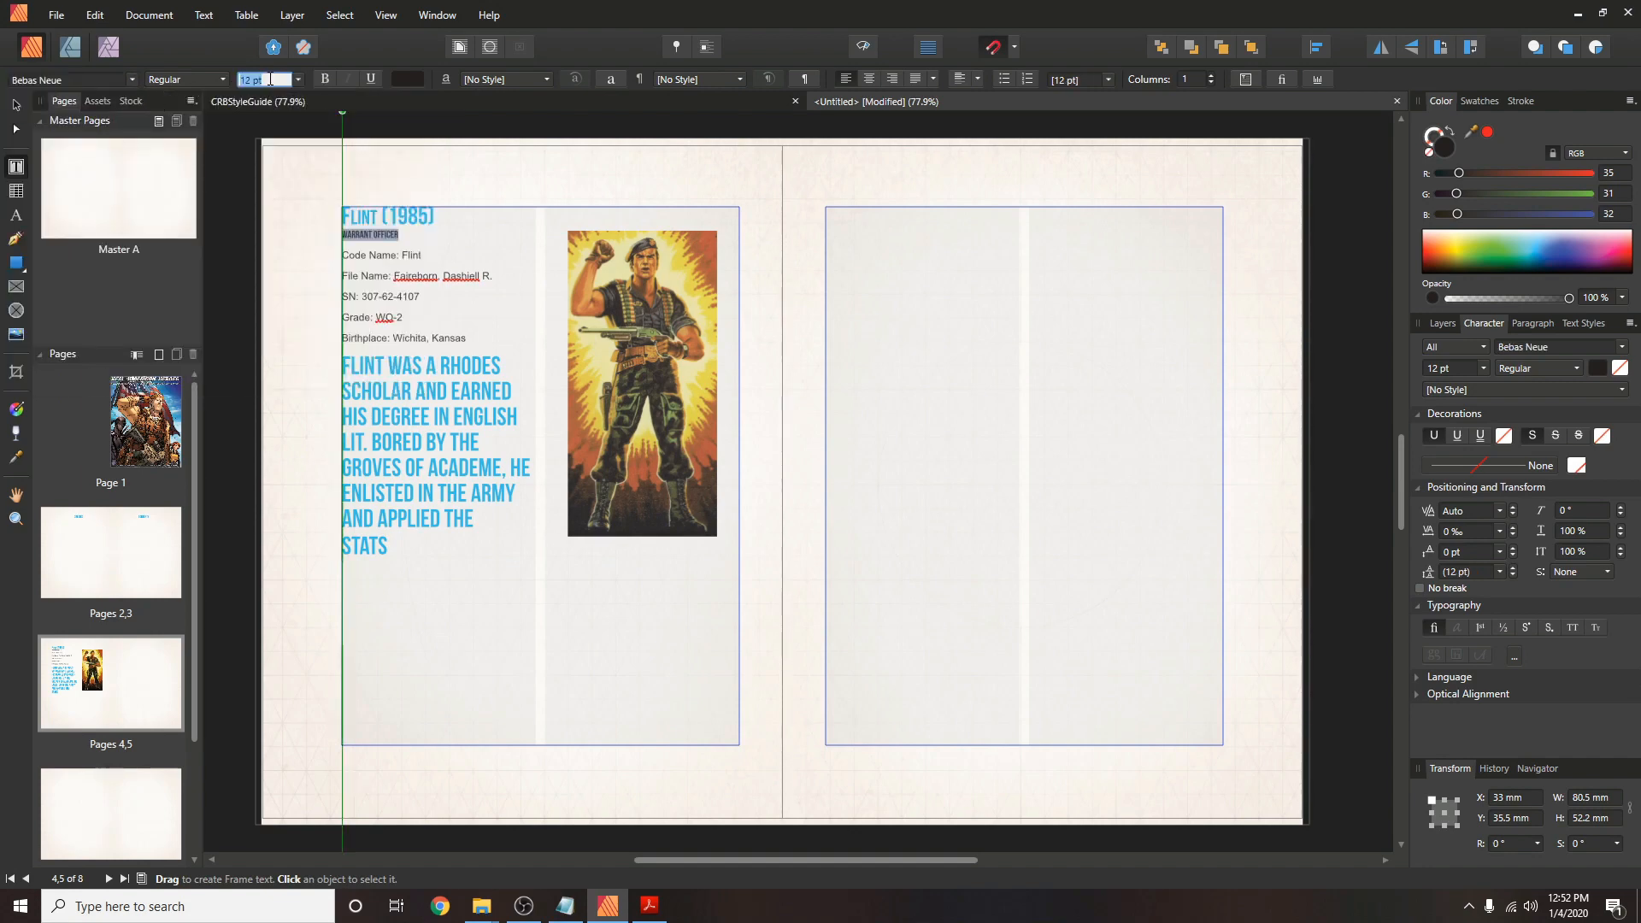
pyautogui.write('13')
pyautogui.press('Return')
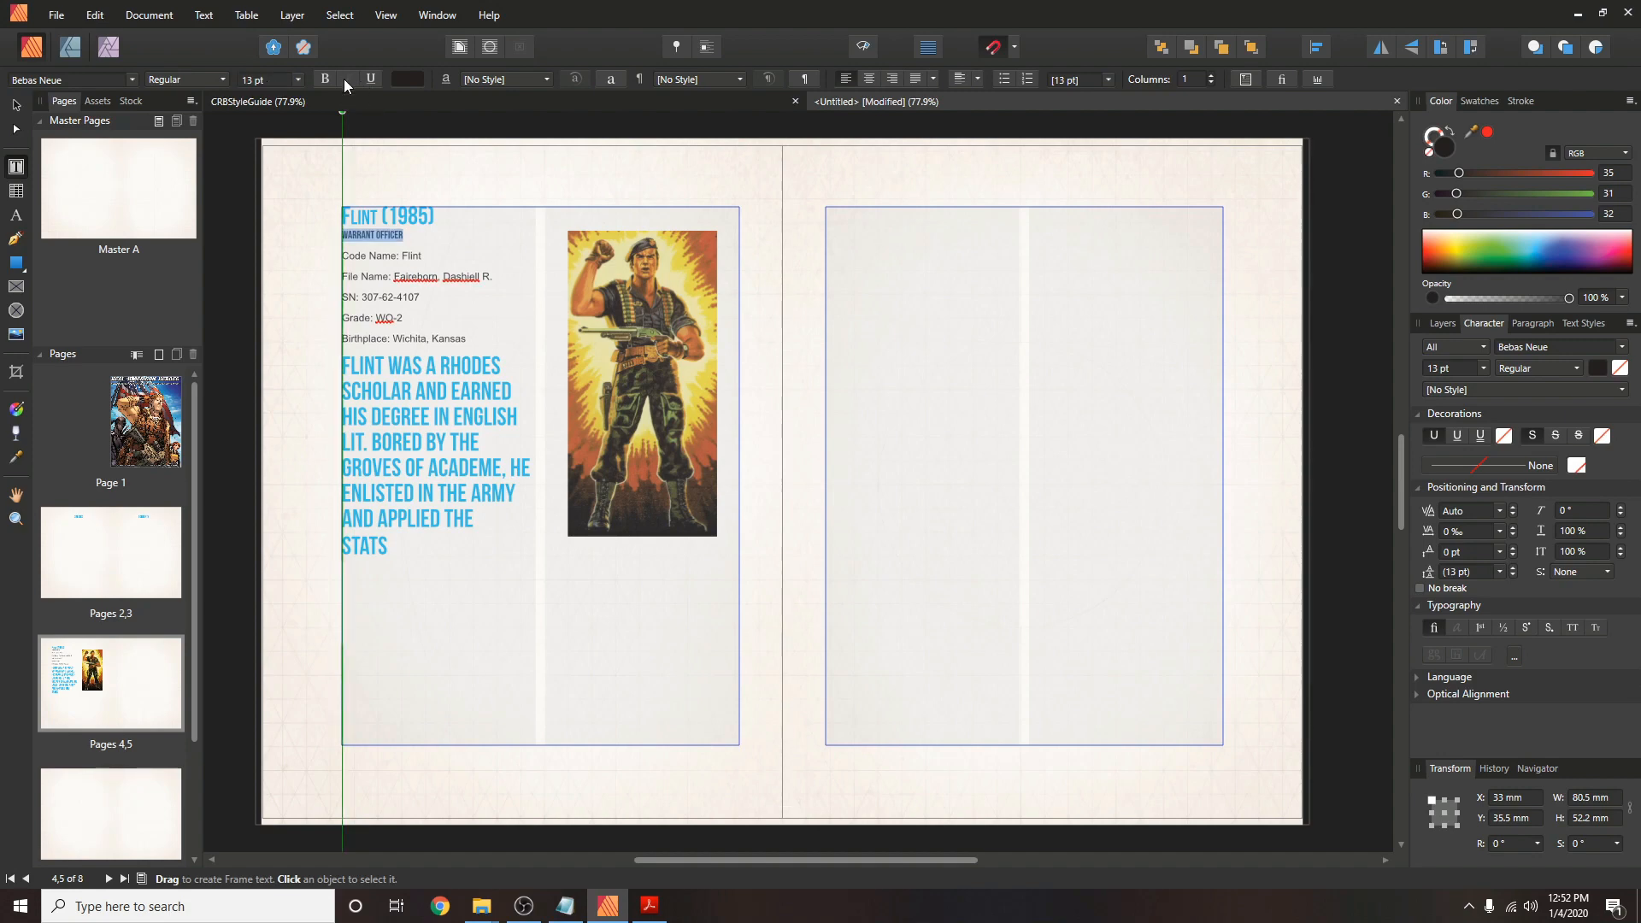
# Colour the "Warrant Officer" line orange with RGB 243, 108, 32 and underline it.
pyautogui.doubleClick(1442, 144)
pyautogui.click(949, 312)
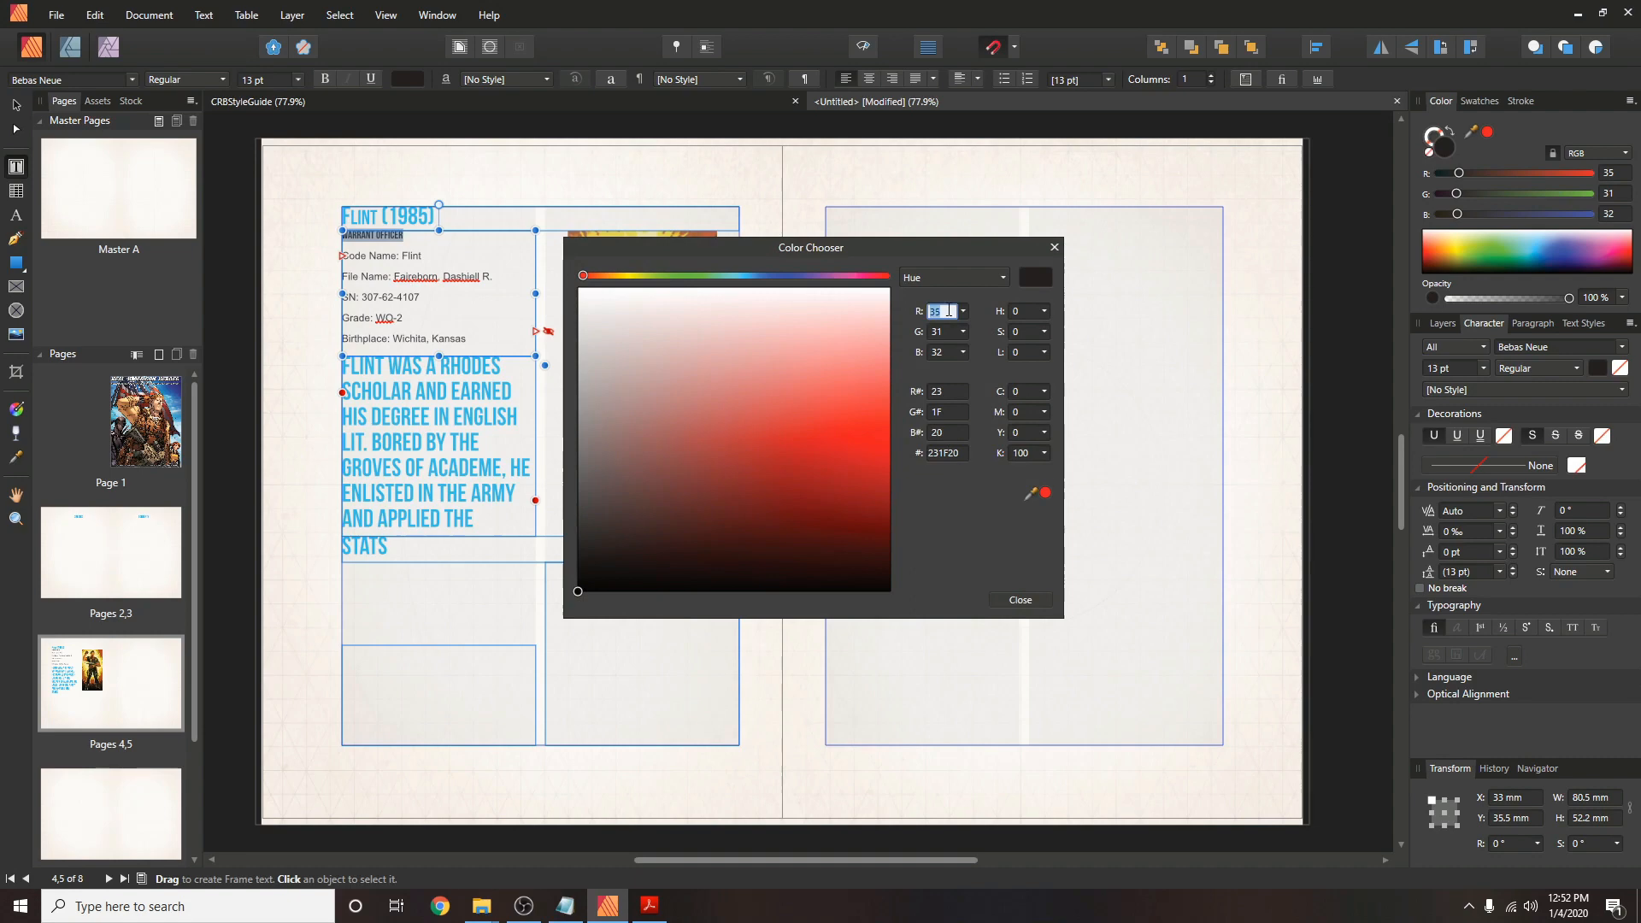
pyautogui.write('243')
pyautogui.press('Tab')
pyautogui.write('108')
pyautogui.press('Tab')
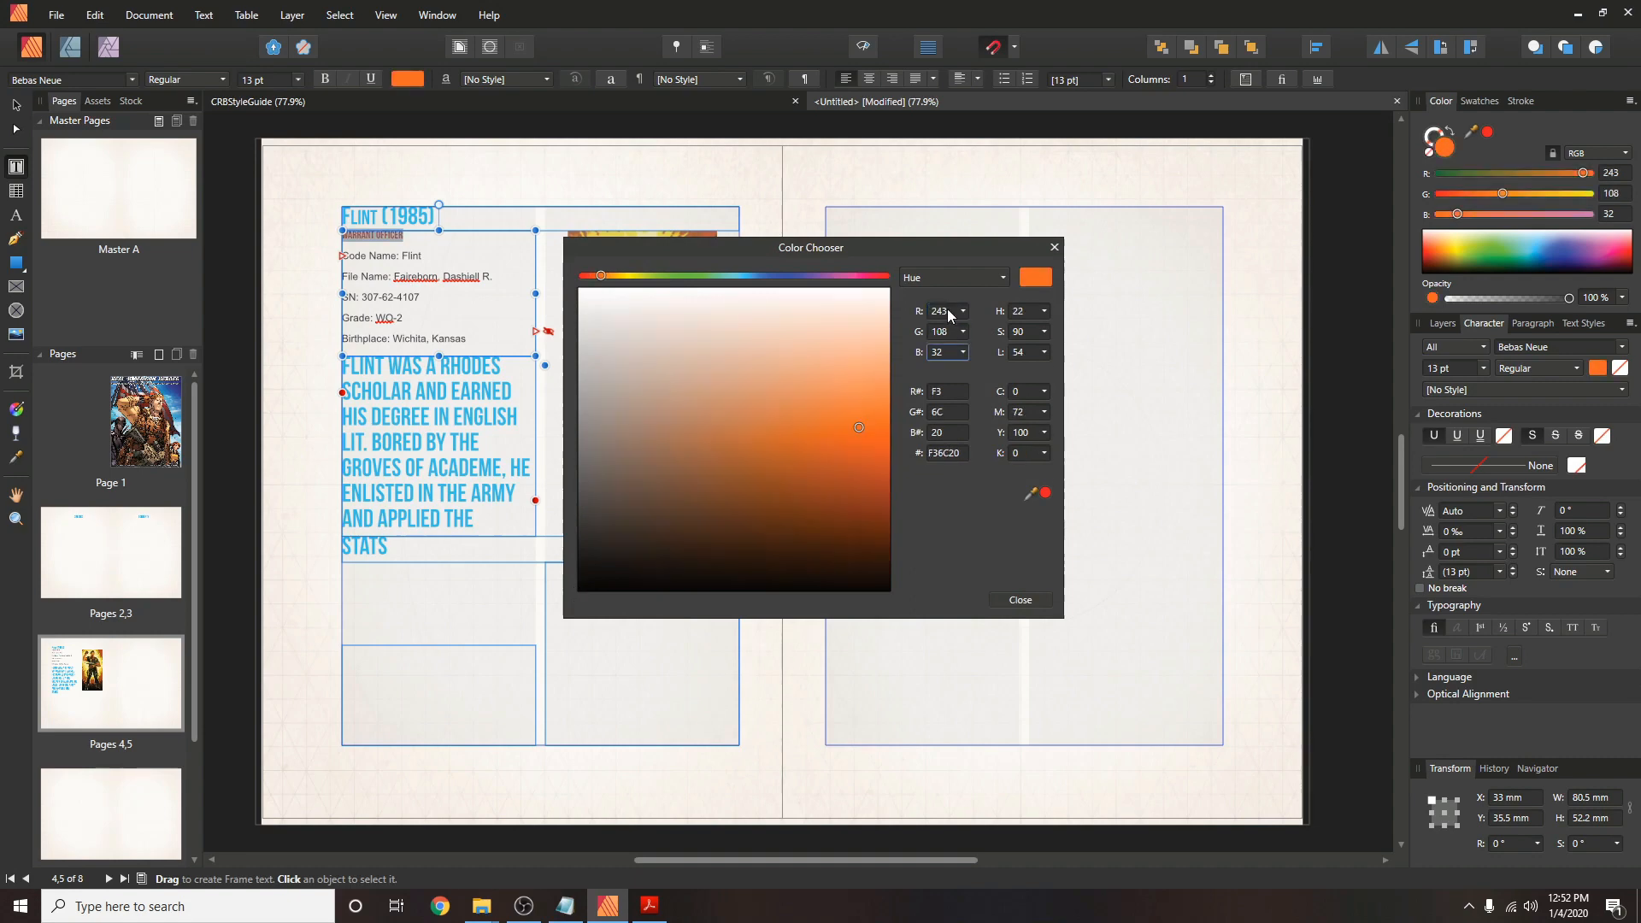
pyautogui.click(1025, 601)
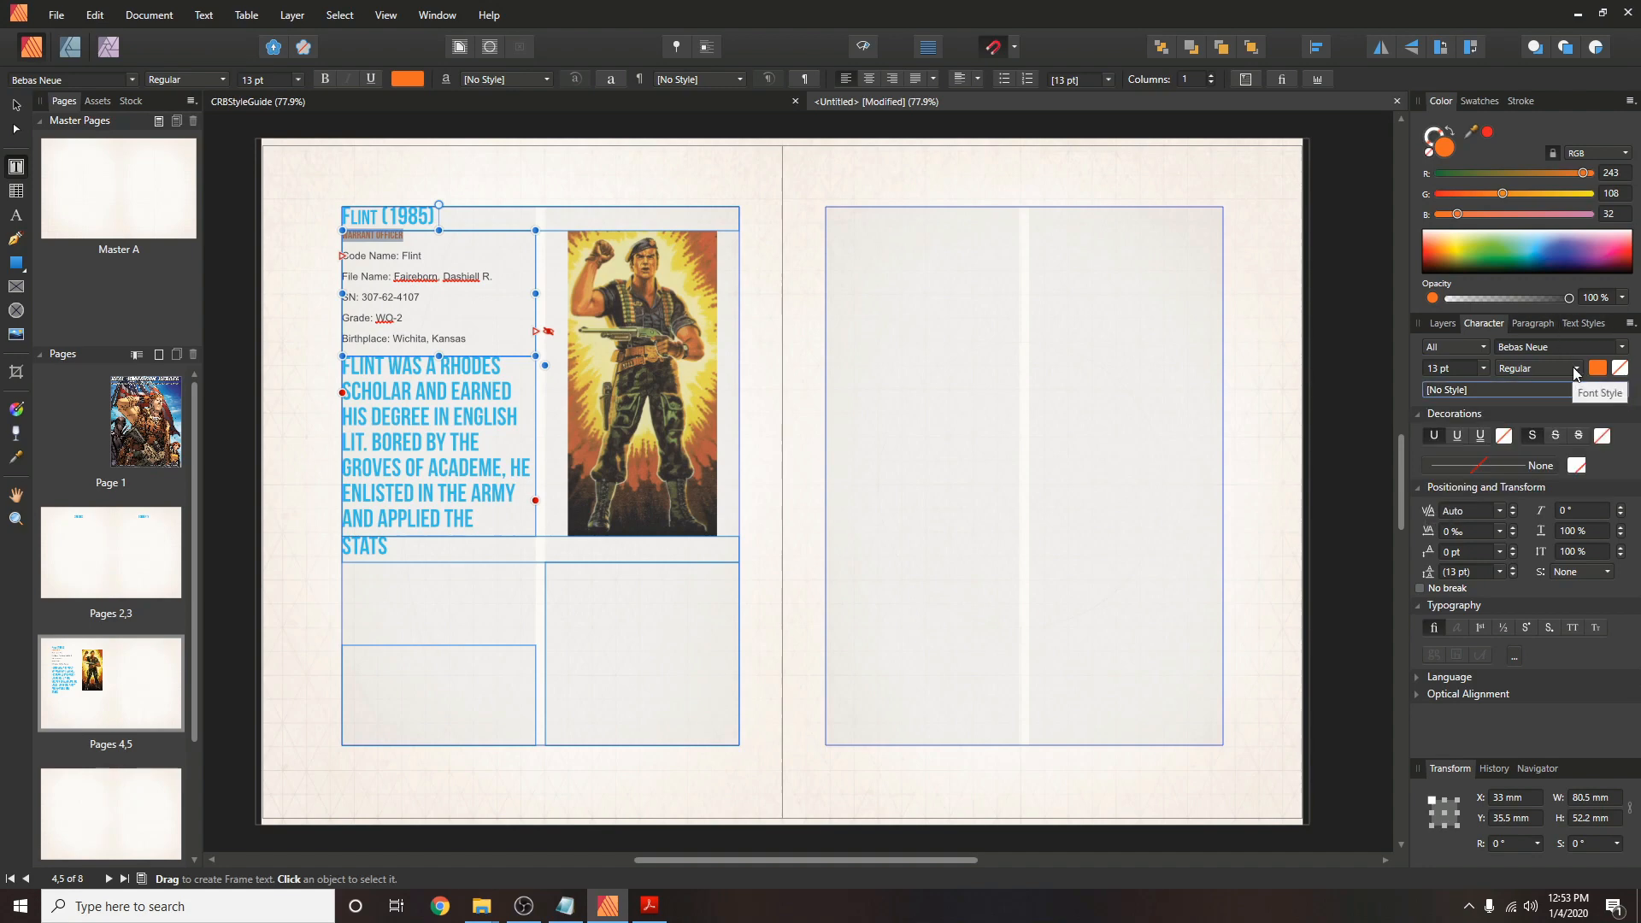
pyautogui.click(371, 79)
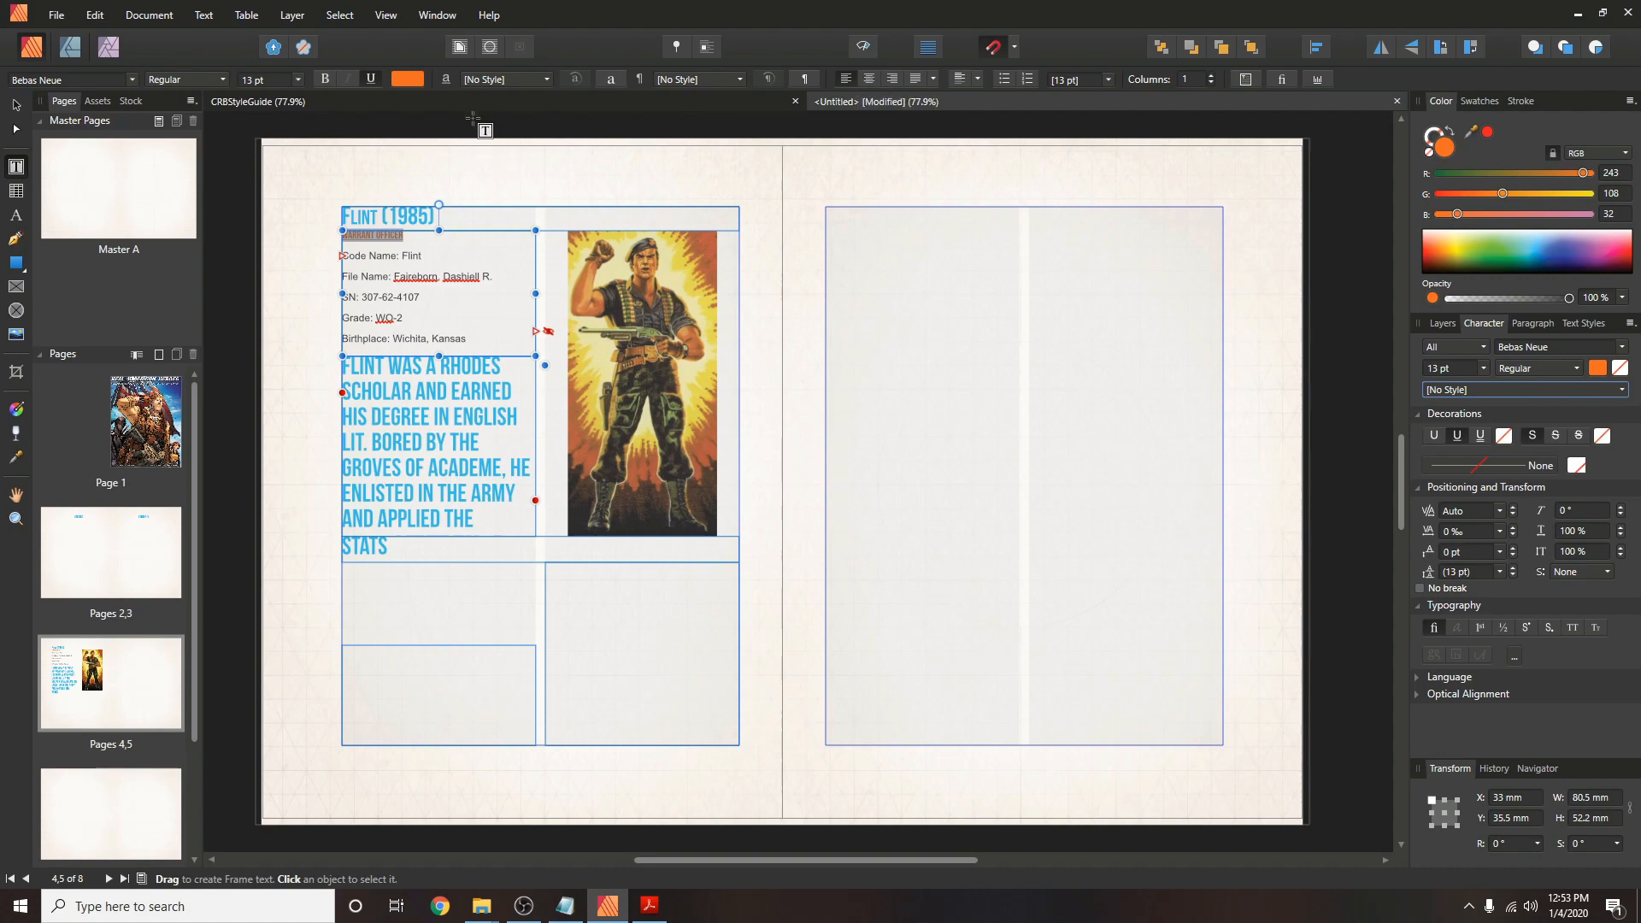
# Start a new character style from the "Warrant Officer" line and name it "Genesys Heading 4".
pyautogui.click(513, 81)
pyautogui.click(520, 116)
pyautogui.write('Genesys Head')
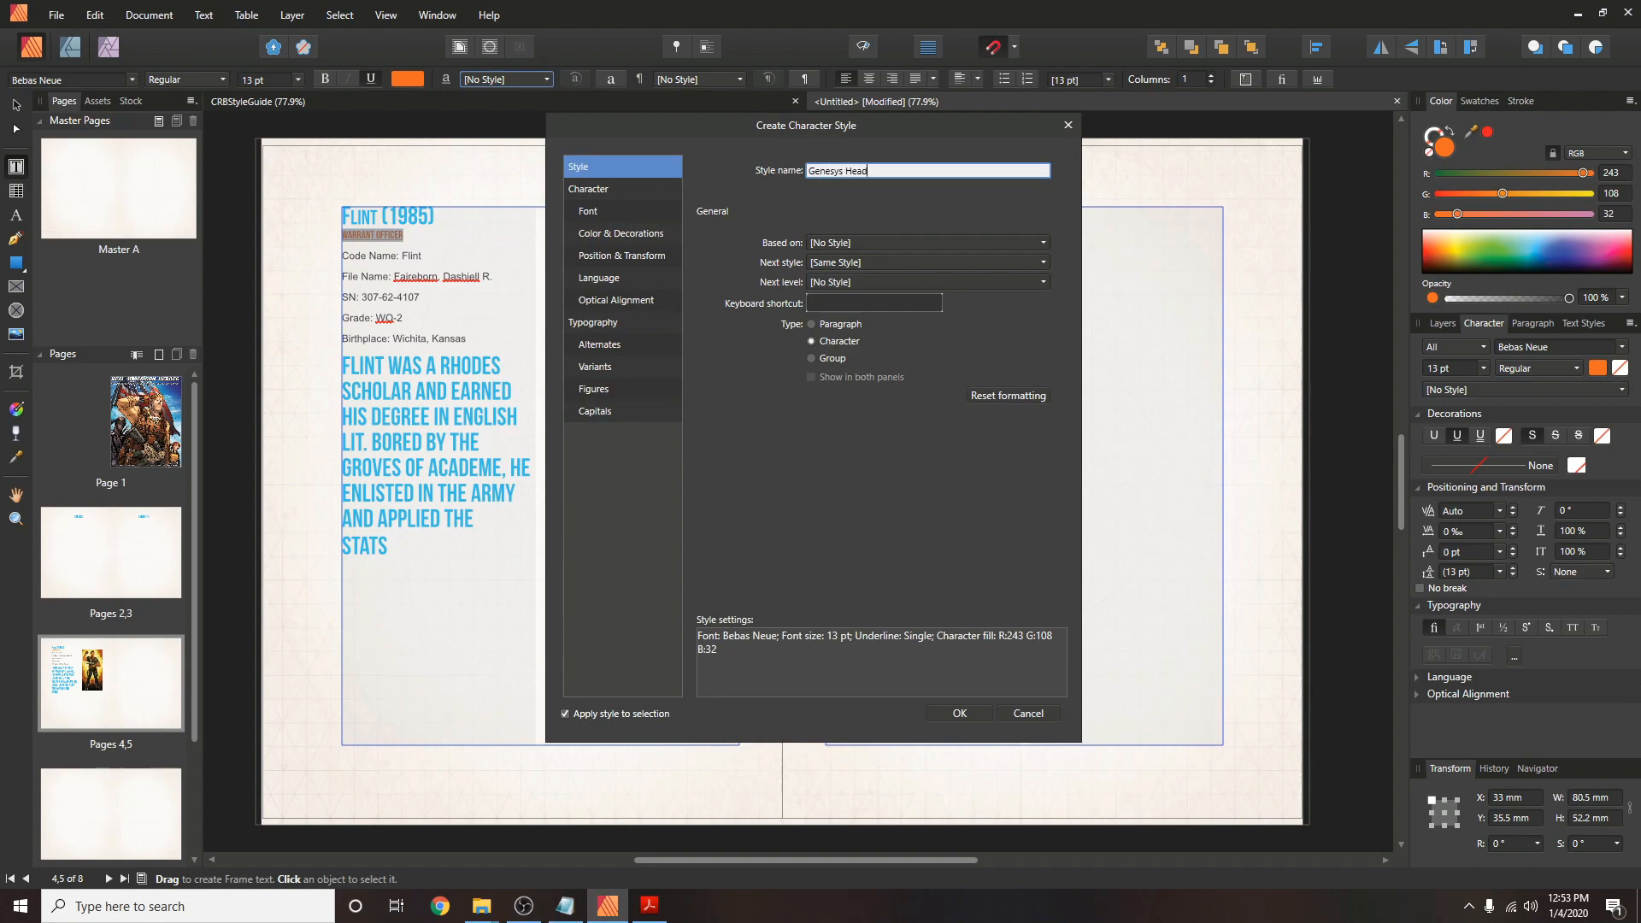
pyautogui.write('ing 4')
# Review the new style's settings, set its capitals to All caps and save it, and centre the "Warrant Officer" line.
pyautogui.click(593, 190)
pyautogui.click(592, 211)
pyautogui.click(593, 233)
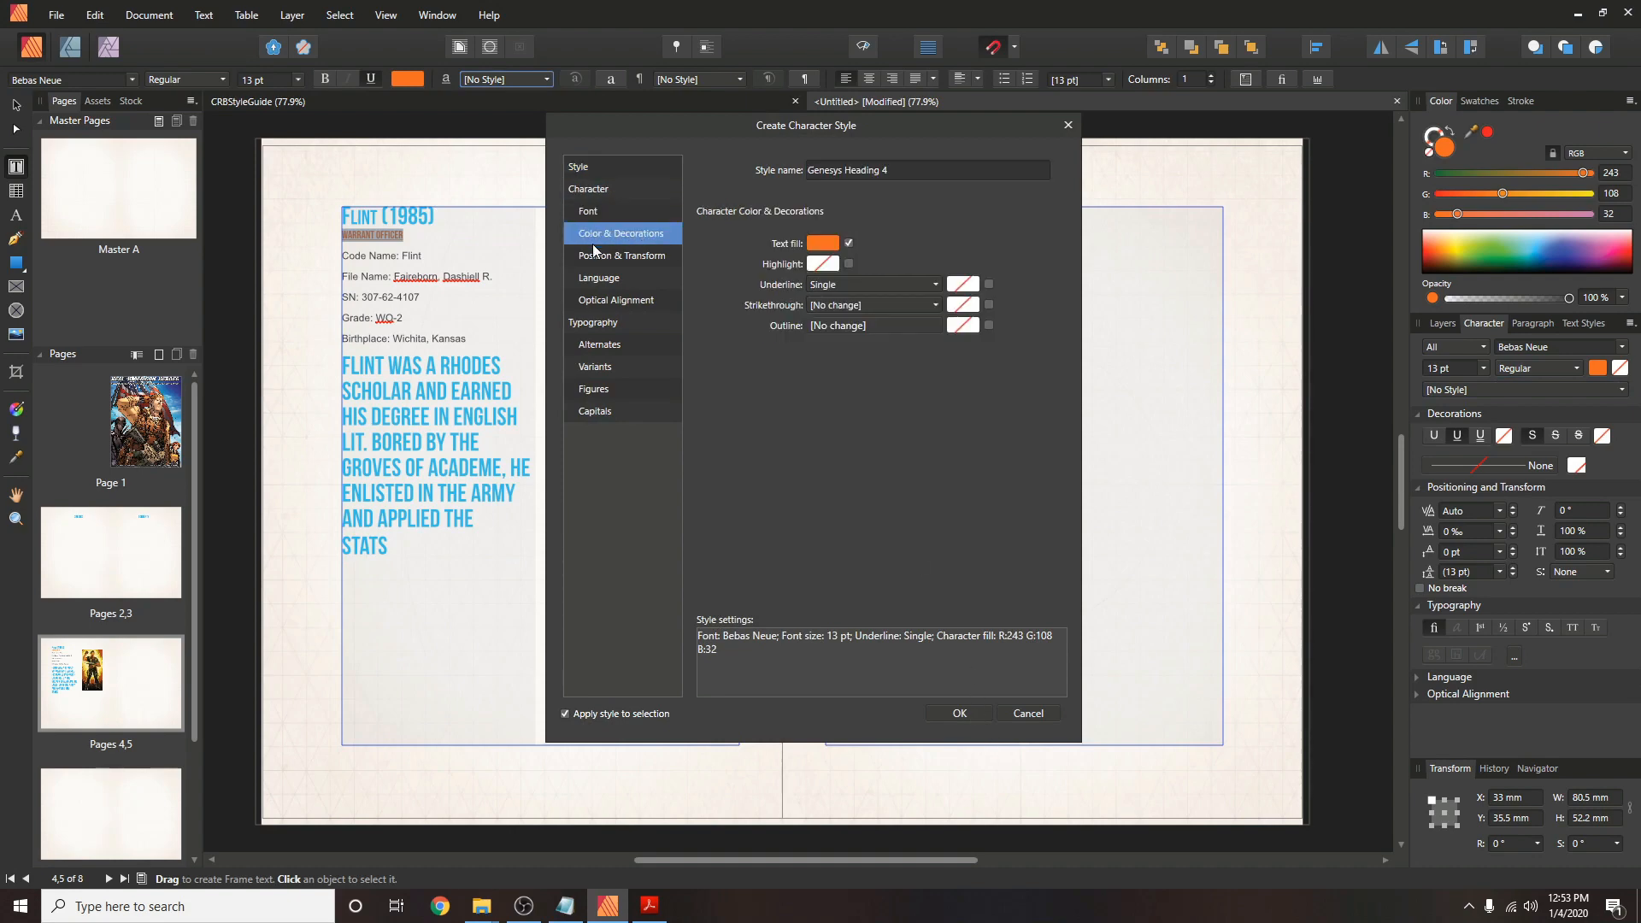
pyautogui.click(592, 255)
pyautogui.click(592, 279)
pyautogui.click(596, 300)
pyautogui.click(599, 345)
pyautogui.click(596, 367)
pyautogui.click(594, 389)
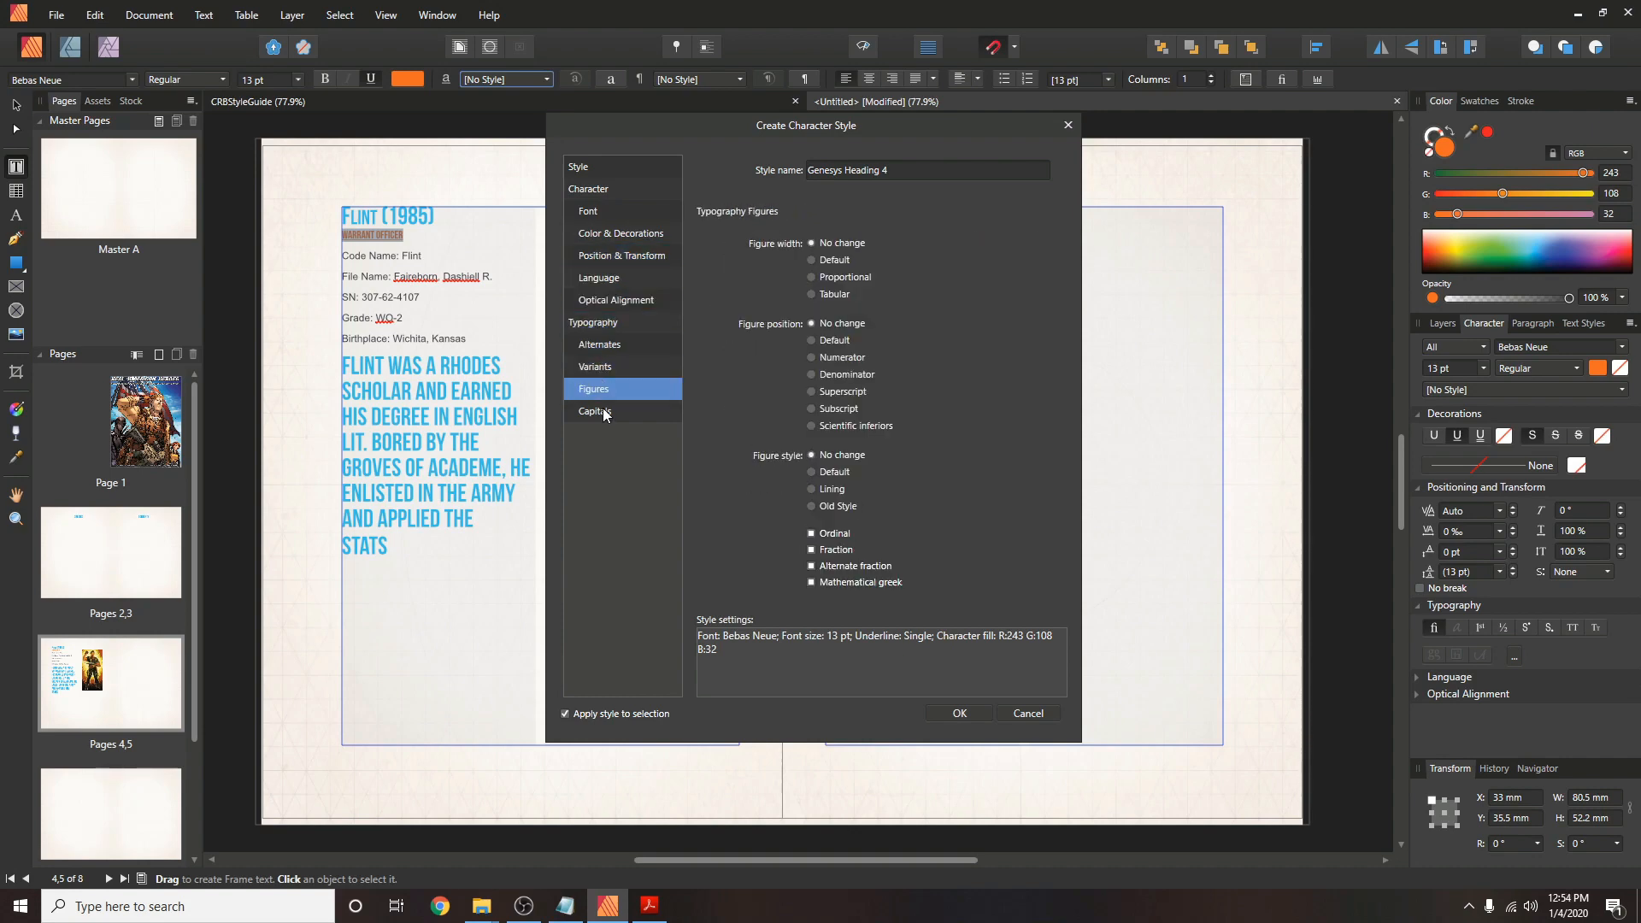
pyautogui.click(598, 411)
pyautogui.click(812, 285)
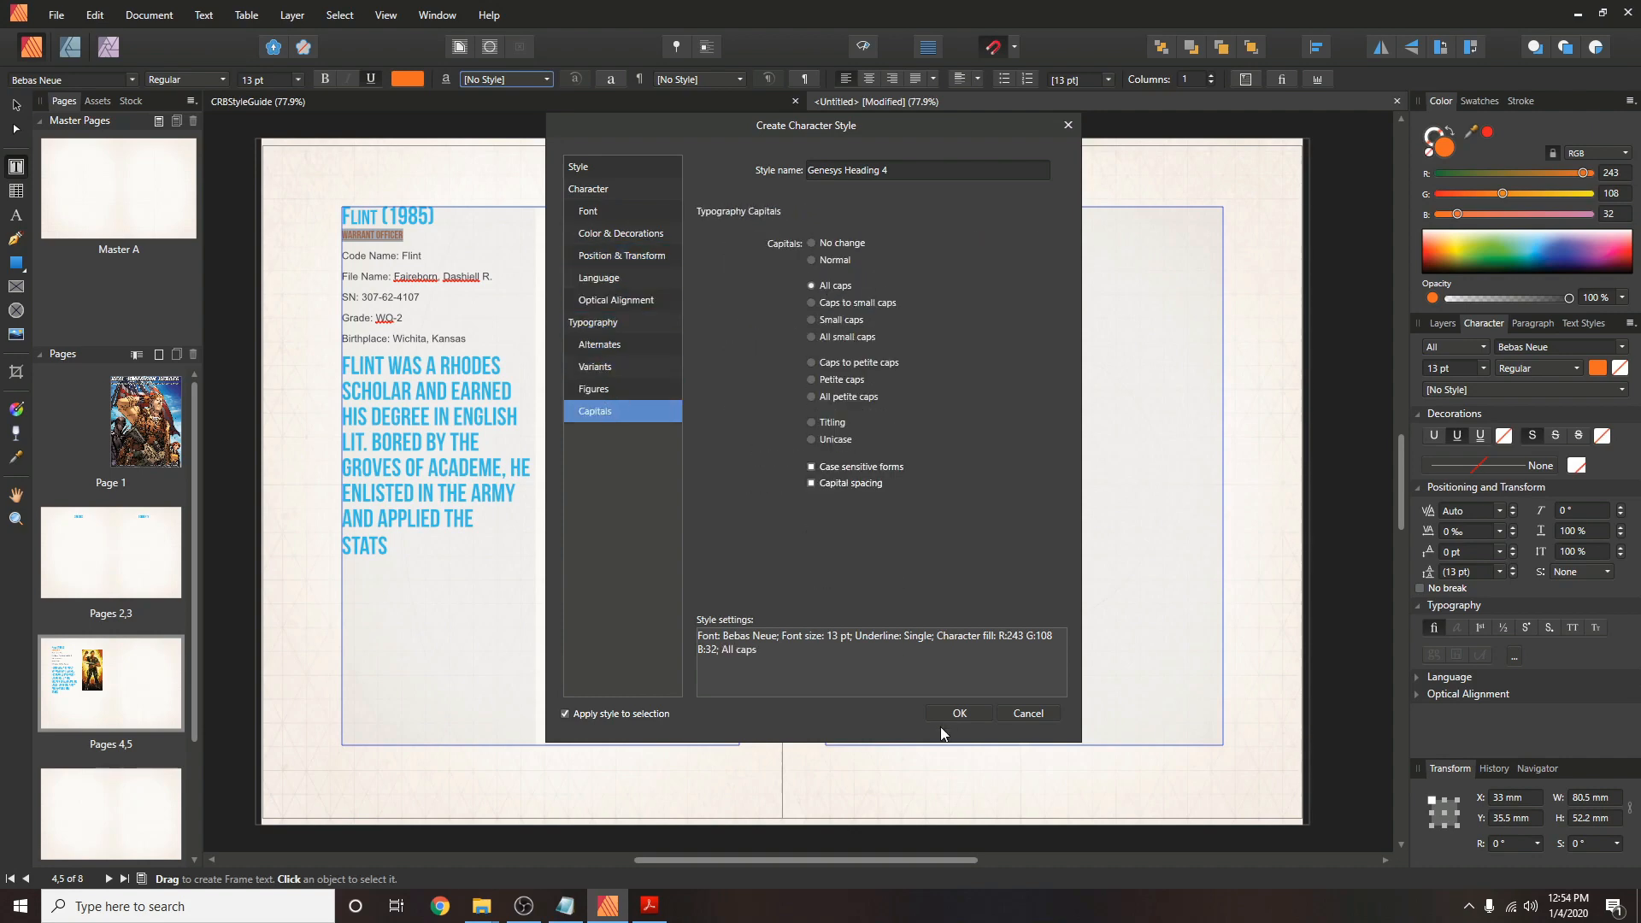
pyautogui.click(958, 712)
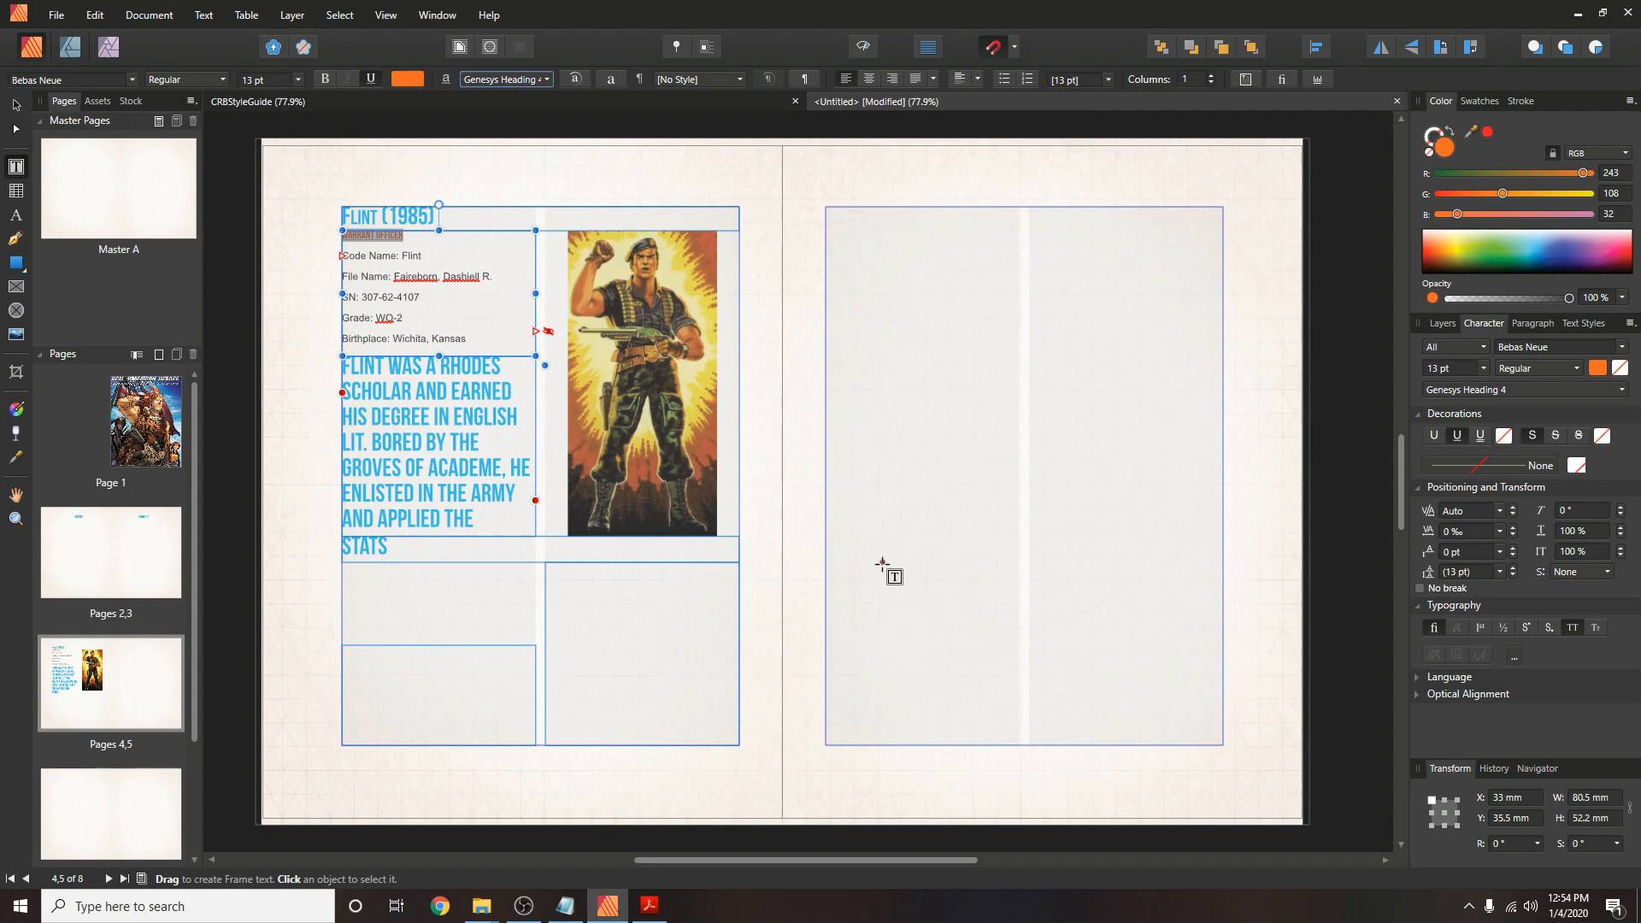
pyautogui.click(869, 78)
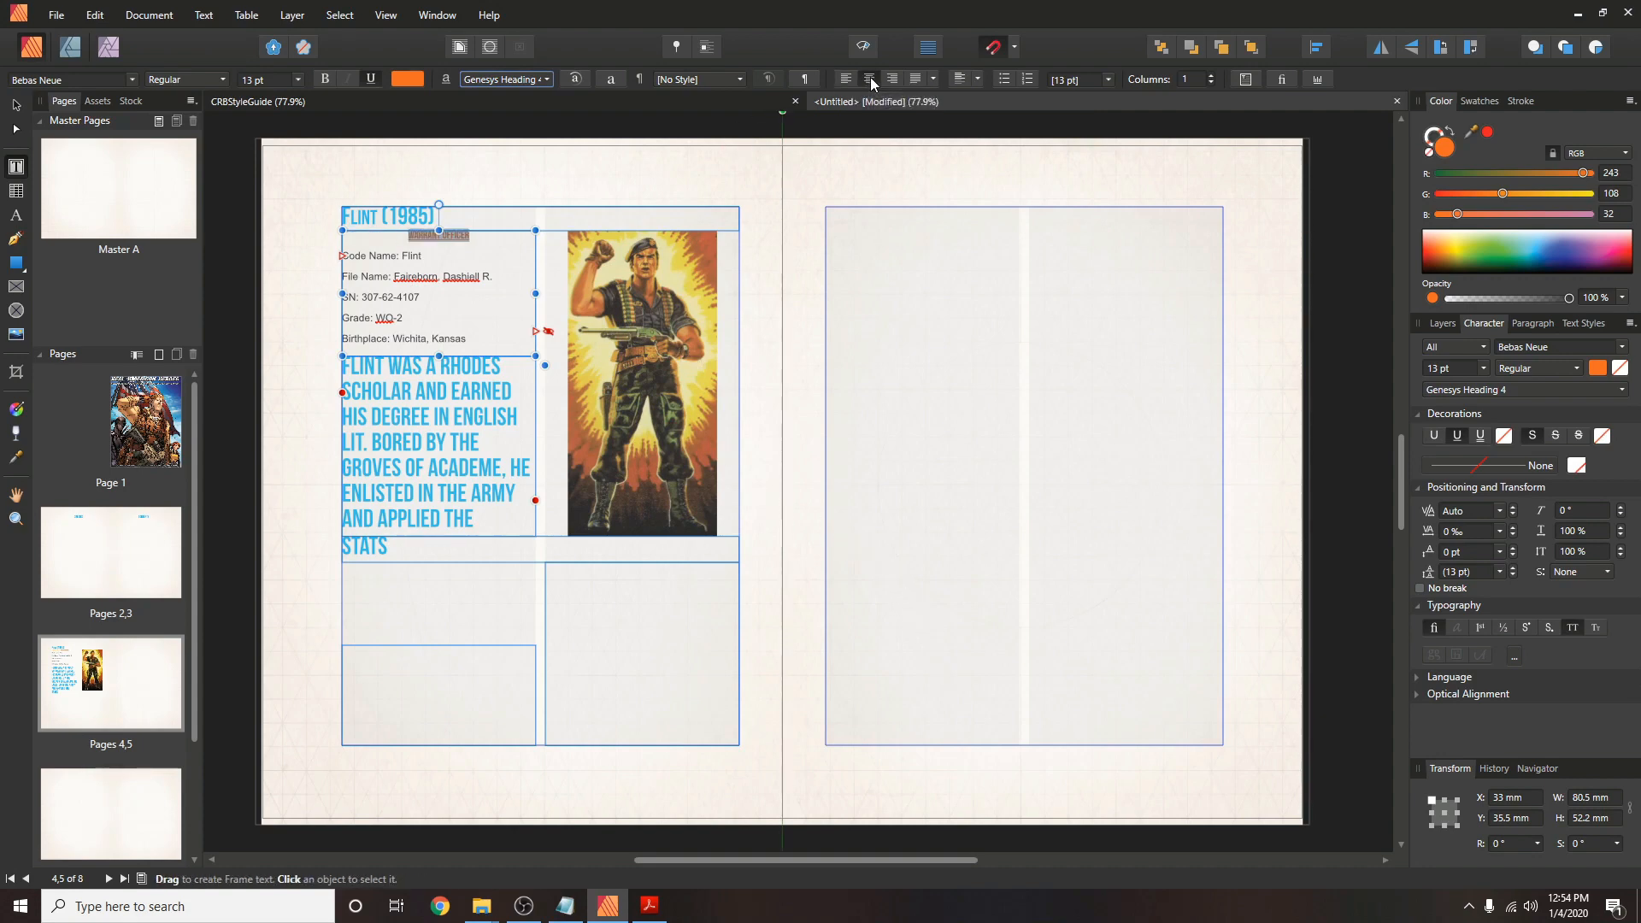
# Start a new character style from the five dossier lines running from "Code Name" to "Birthplace".
pyautogui.click(355, 258)
pyautogui.press('Home')
pyautogui.hotkey('shift', 'Down')
pyautogui.hotkey('shift', 'Down')
pyautogui.hotkey('shift', 'Down')
pyautogui.hotkey('shift', 'Down')
pyautogui.hotkey('shift', 'Down')
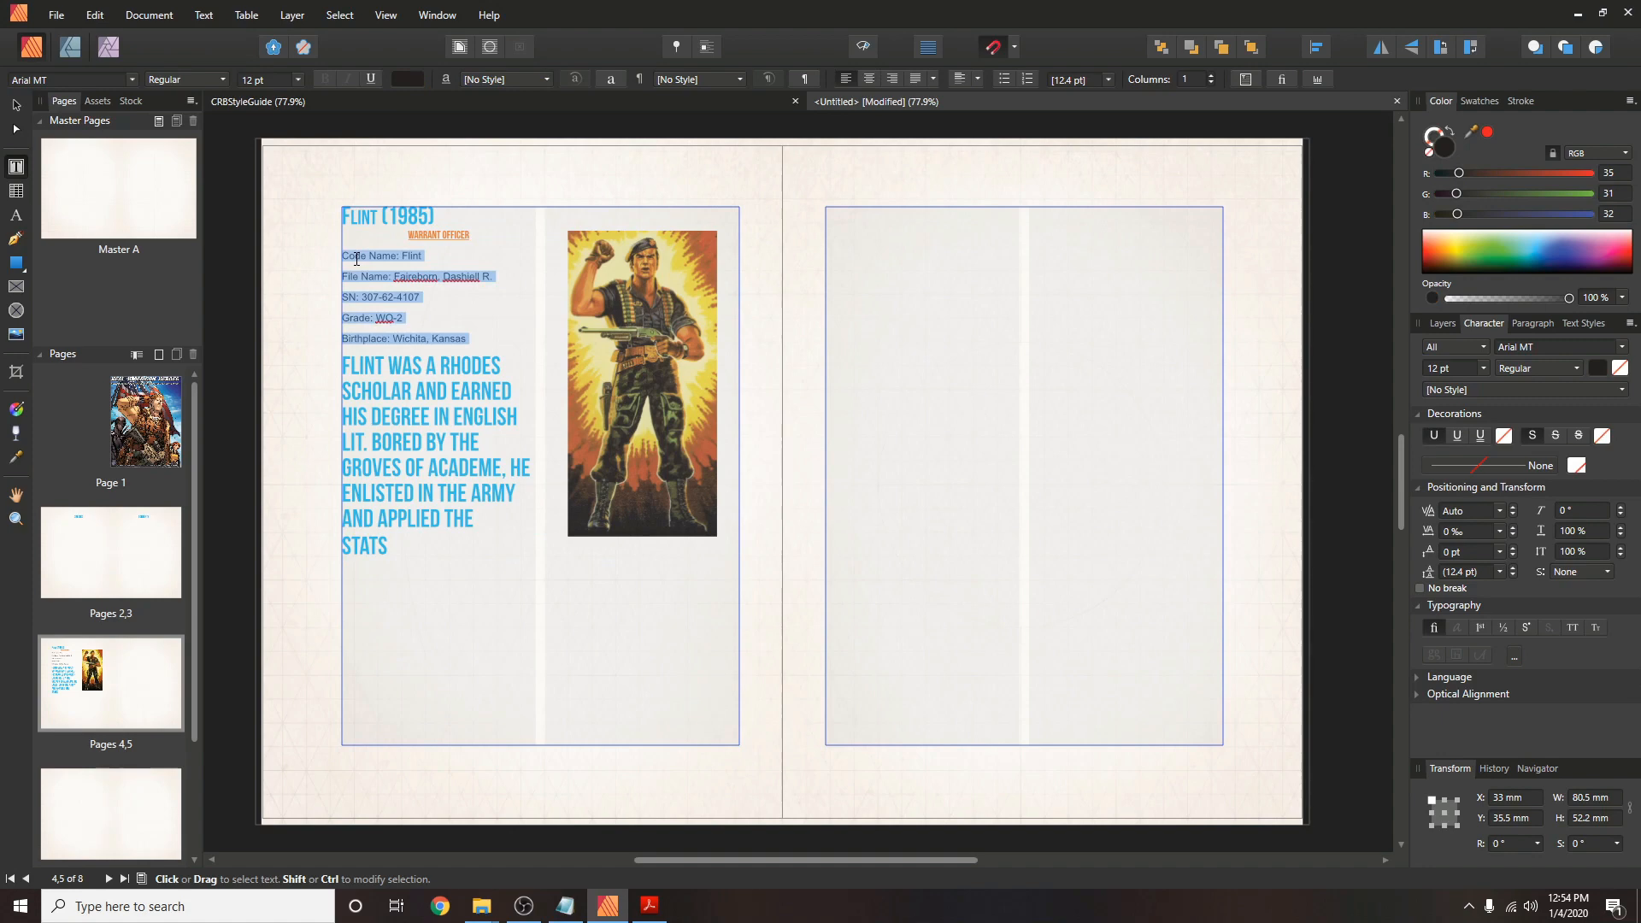
pyautogui.click(546, 78)
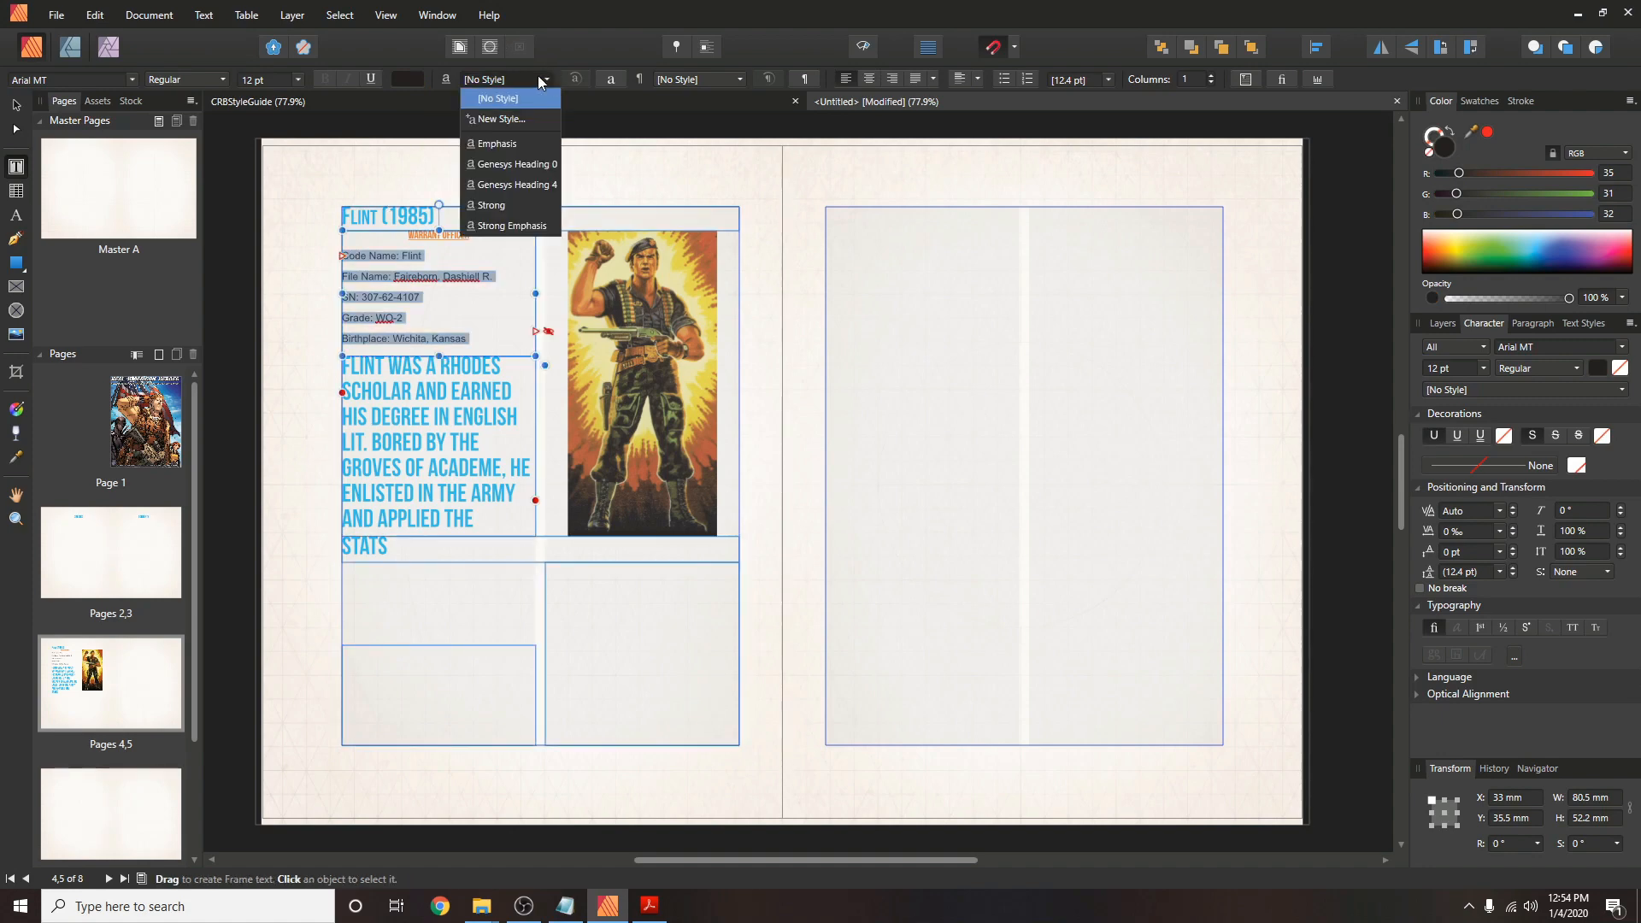
pyautogui.click(509, 118)
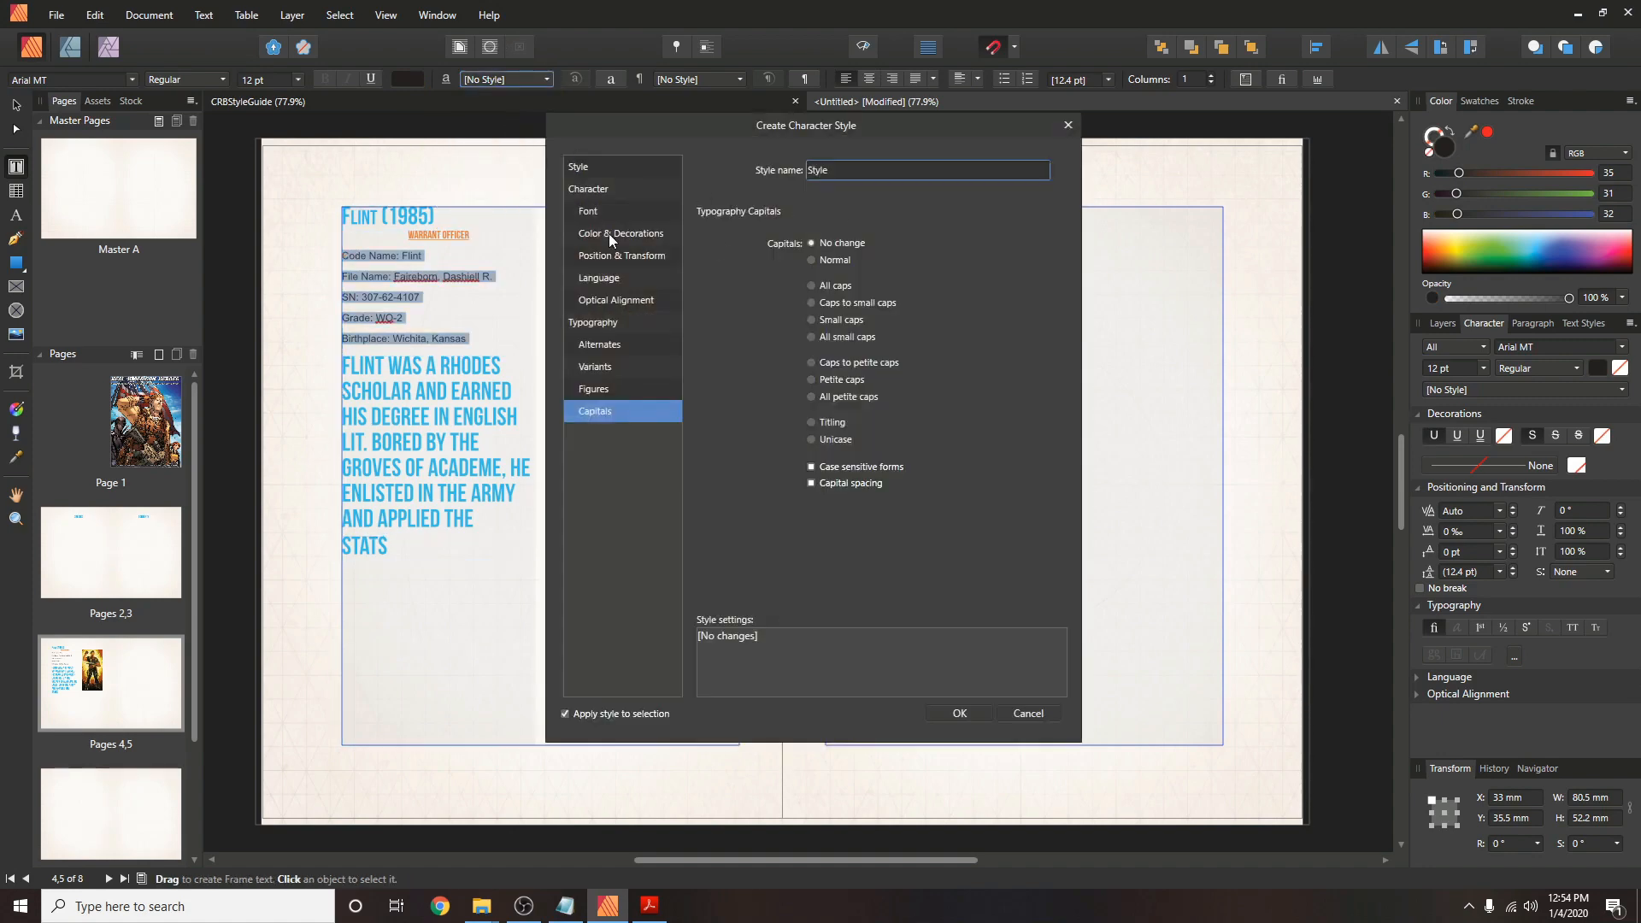
# Set the new style's font family to Minion Pro and name the style "Genesys Body Text".
pyautogui.click(589, 188)
pyautogui.click(588, 211)
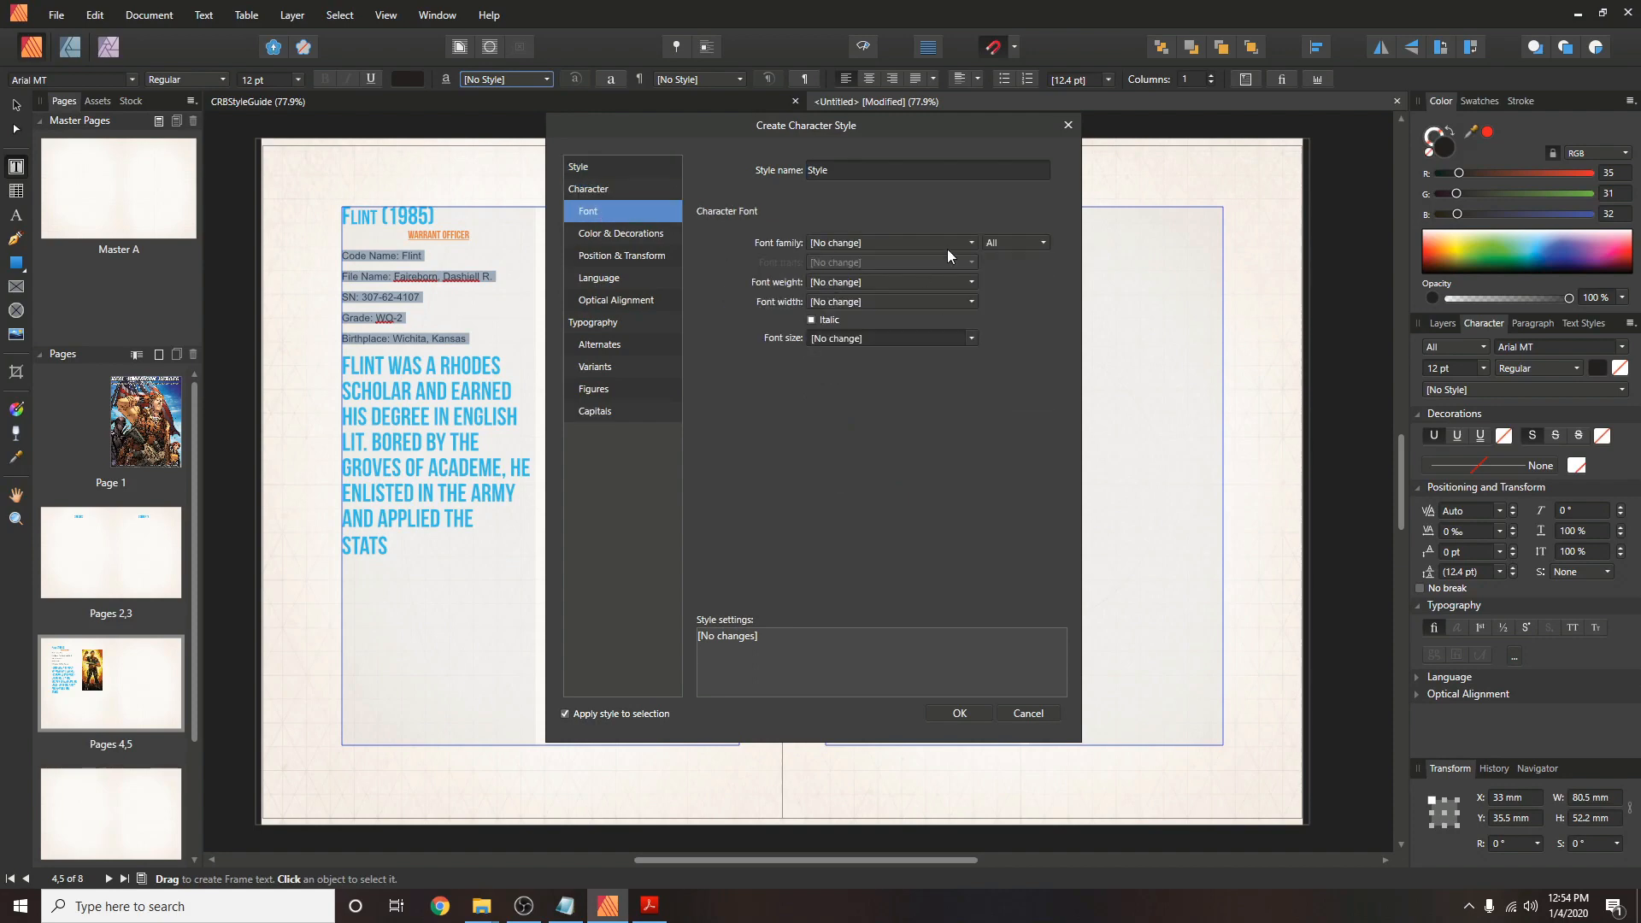
pyautogui.click(947, 244)
pyautogui.scroll(-10, 893, 424)
pyautogui.scroll(-20, 891, 423)
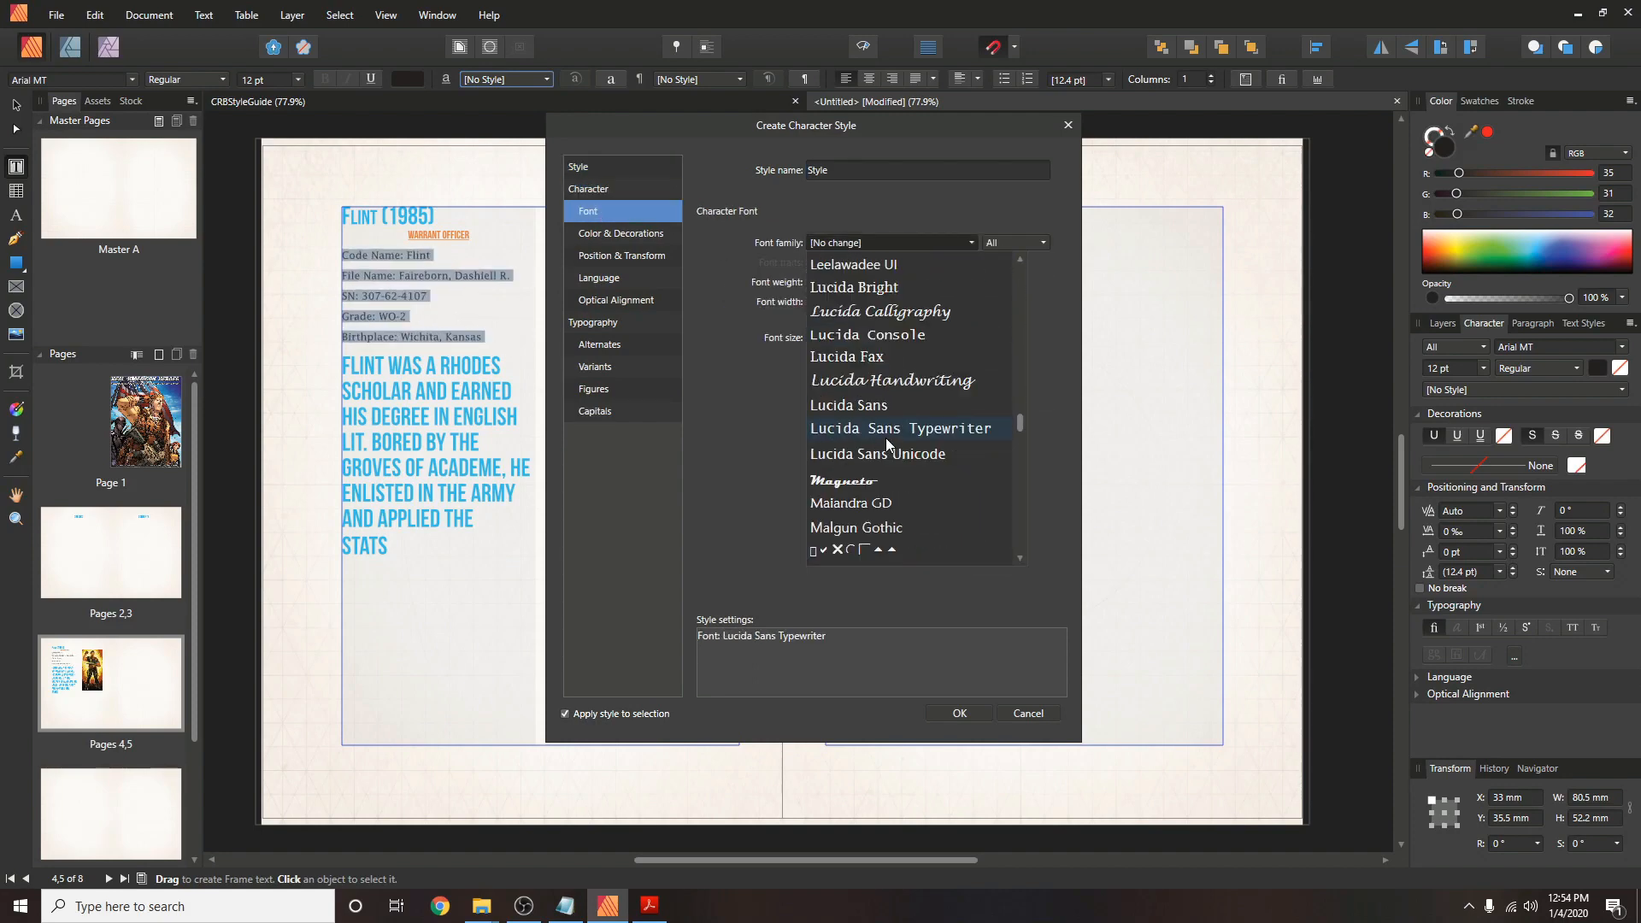
pyautogui.click(869, 523)
pyautogui.doubleClick(841, 170)
pyautogui.write('Genesys Body Text')
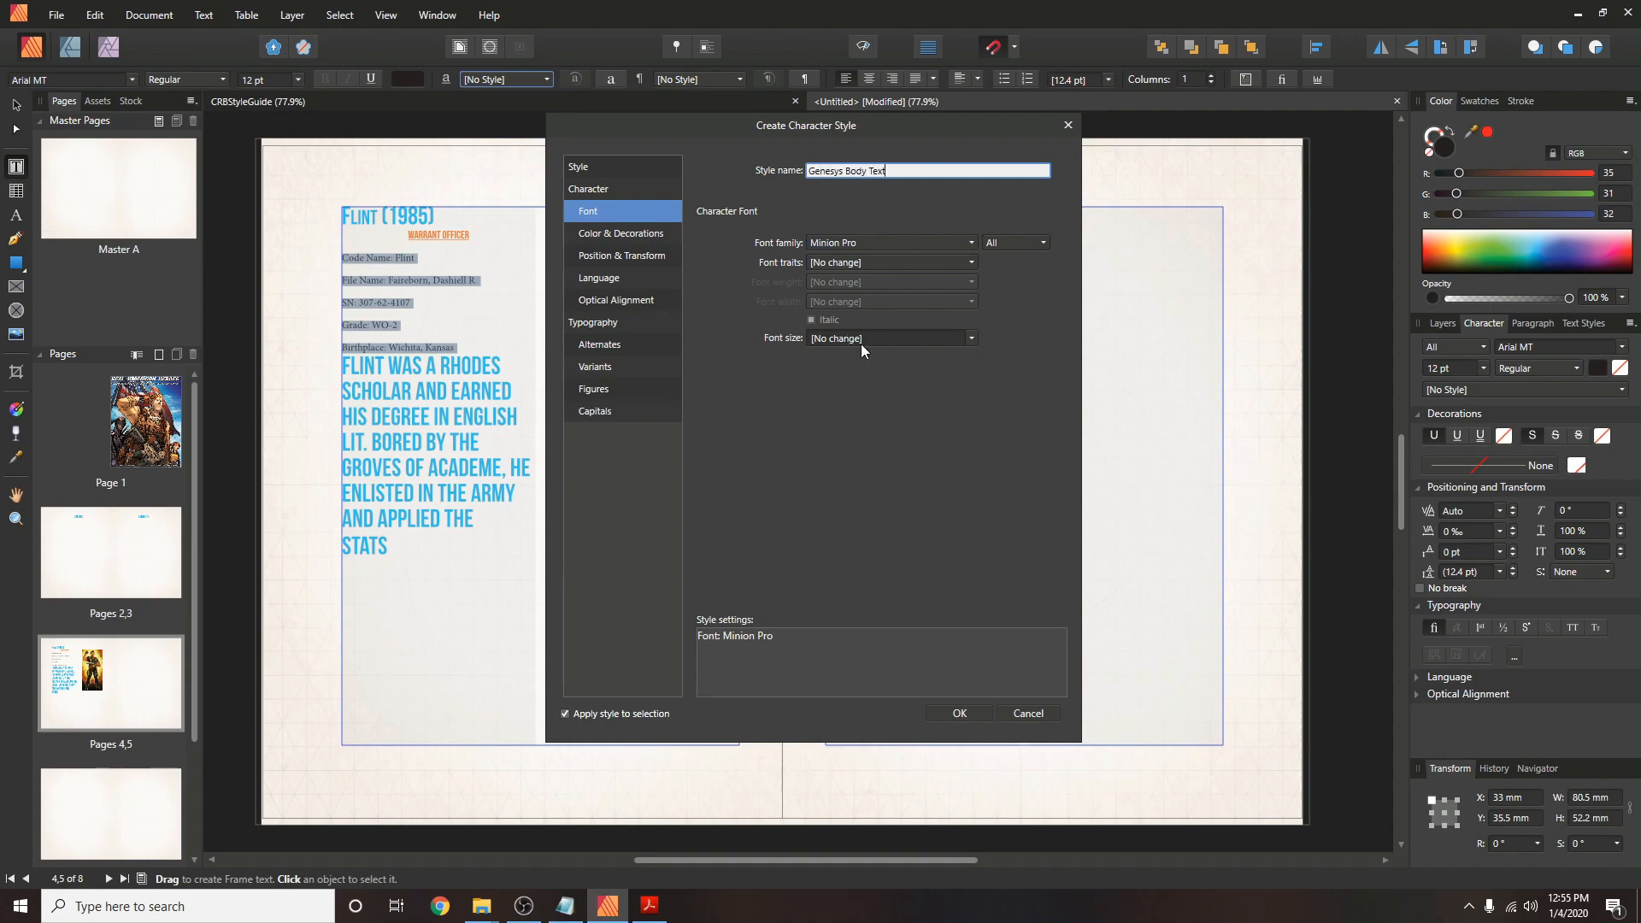
# Give the Genesys Body Text style a font size of 10 pt and Regular font traits.
pyautogui.click(871, 338)
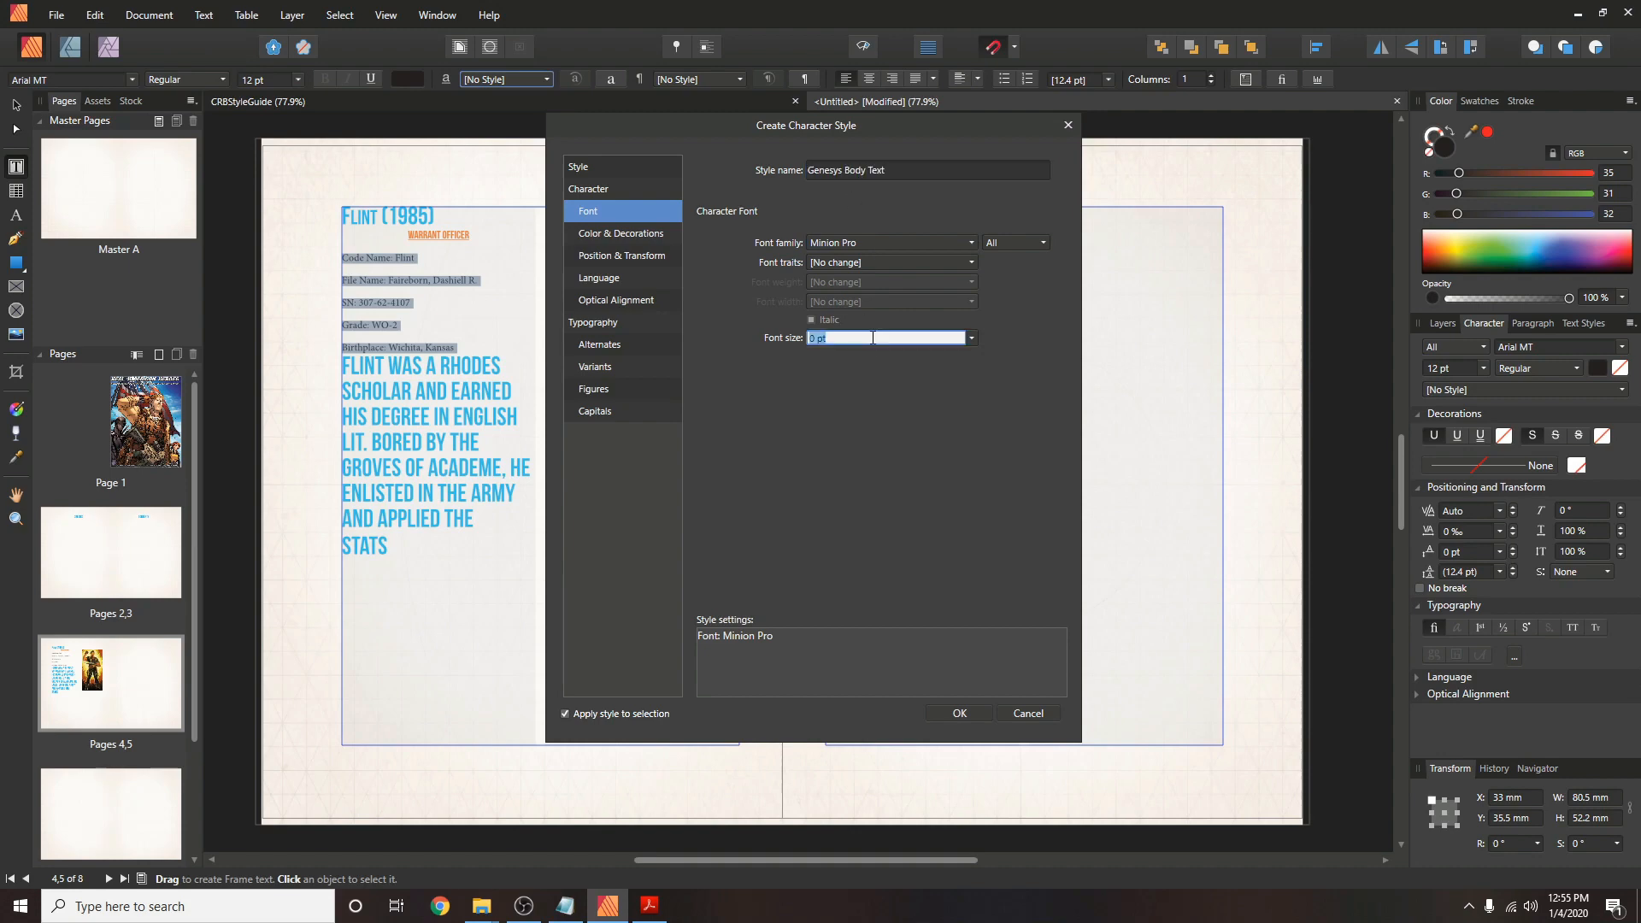
pyautogui.write('10')
pyautogui.press('Return')
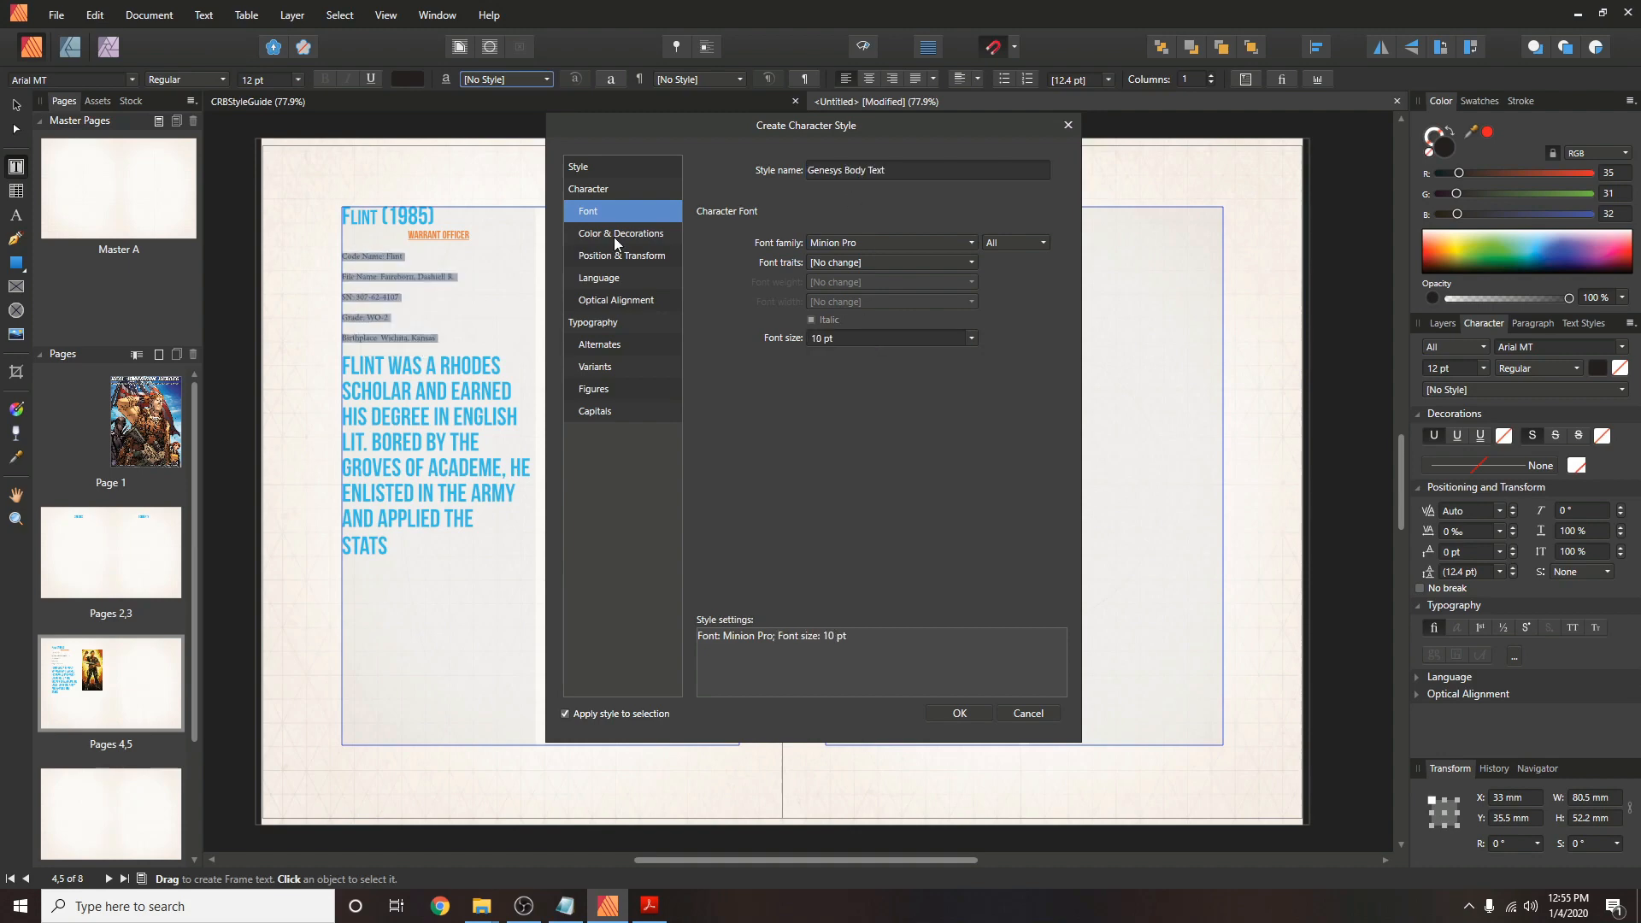
pyautogui.click(858, 263)
pyautogui.click(844, 462)
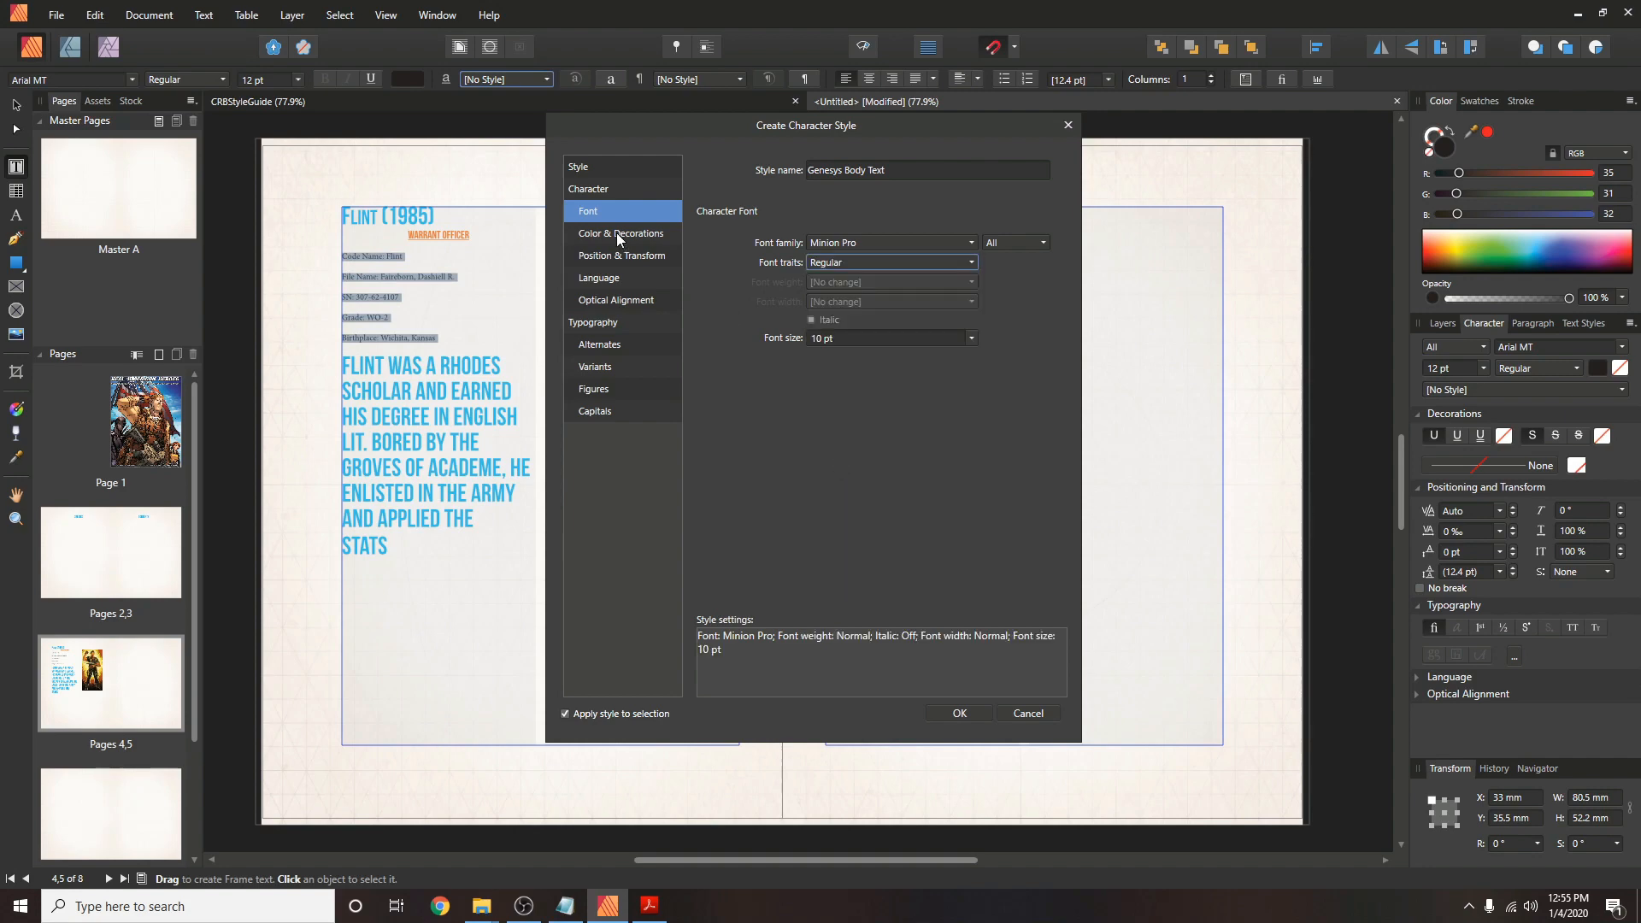
# Review the body text style's positioning, language, alignment and typography settings, and save it with the style applied to the dossier lines.
pyautogui.click(627, 257)
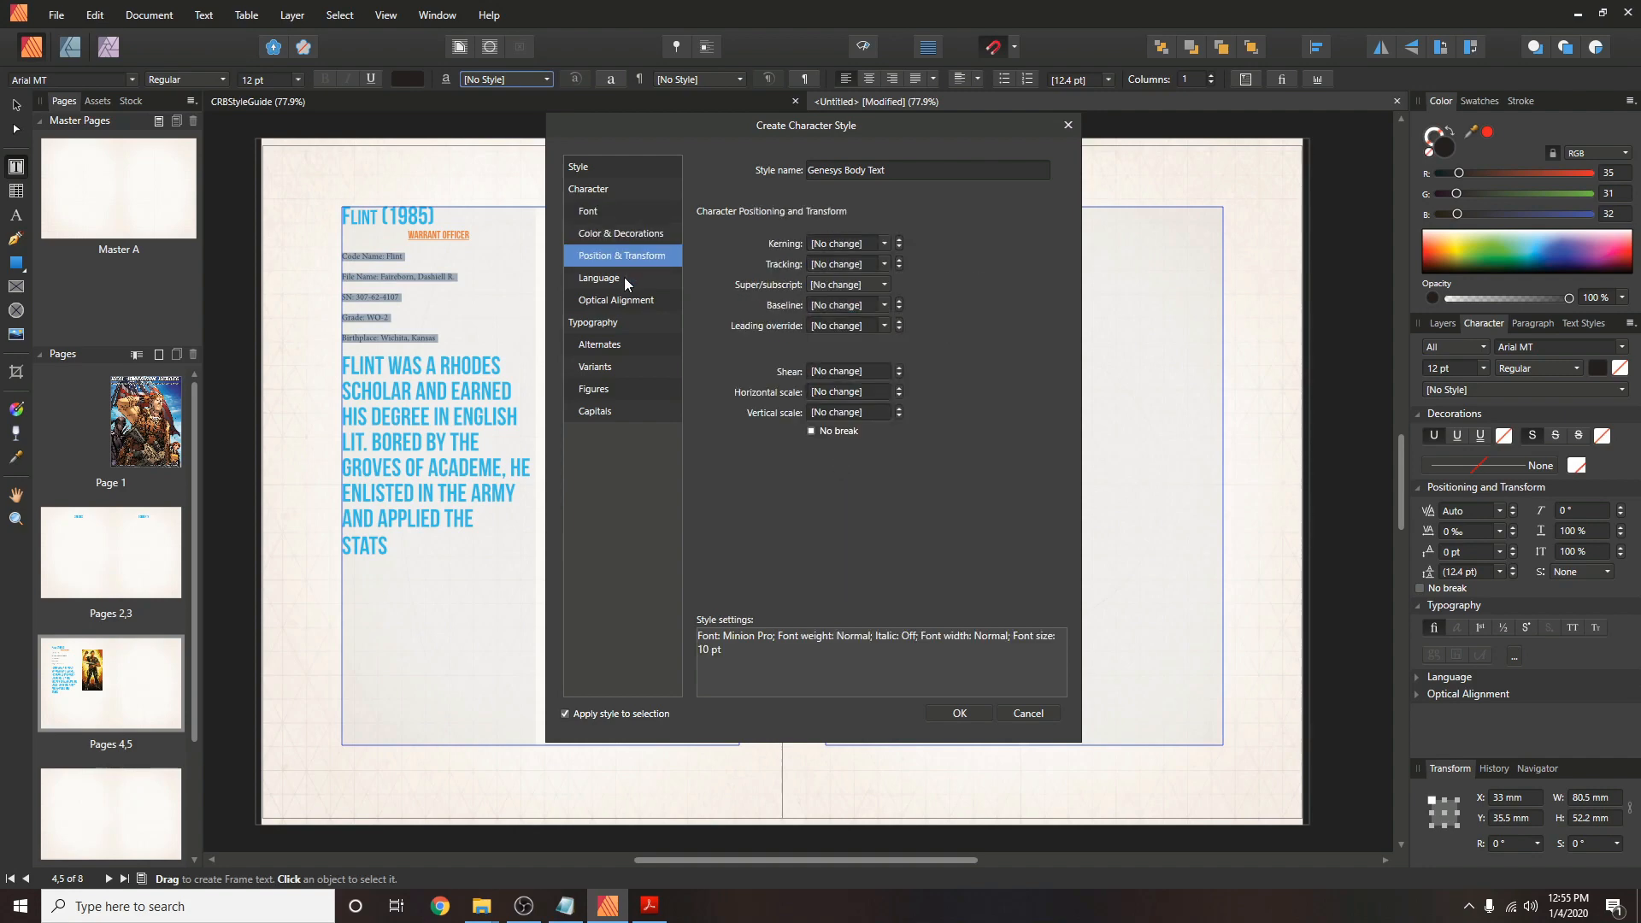
pyautogui.click(624, 278)
pyautogui.click(623, 300)
pyautogui.click(619, 344)
pyautogui.click(613, 366)
pyautogui.click(609, 390)
pyautogui.click(608, 411)
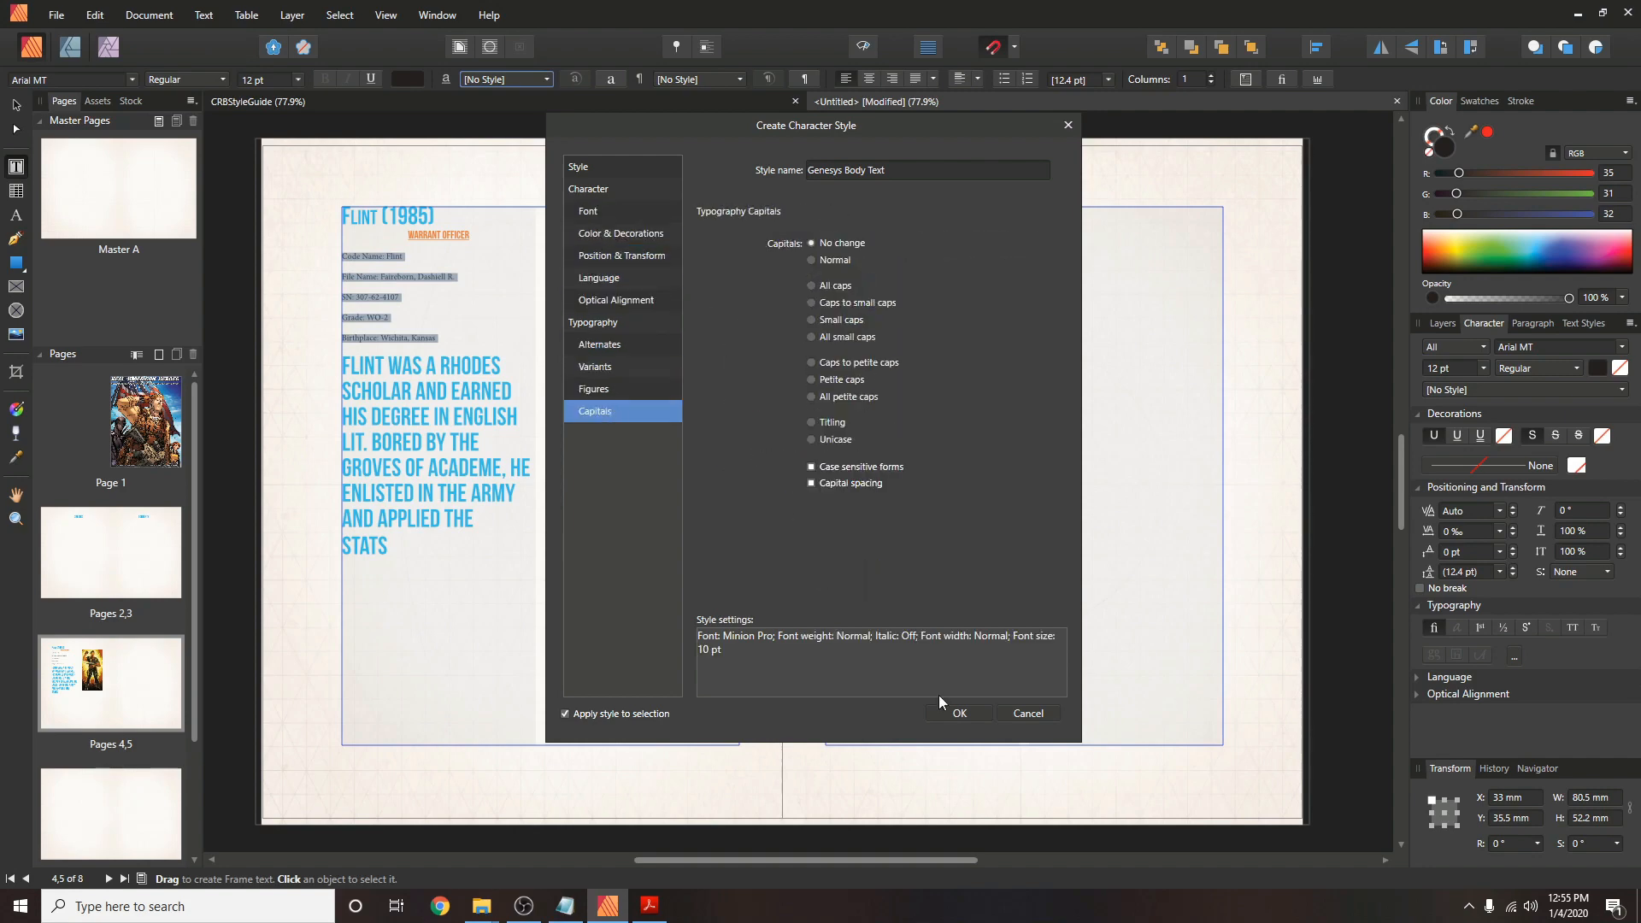
pyautogui.click(950, 715)
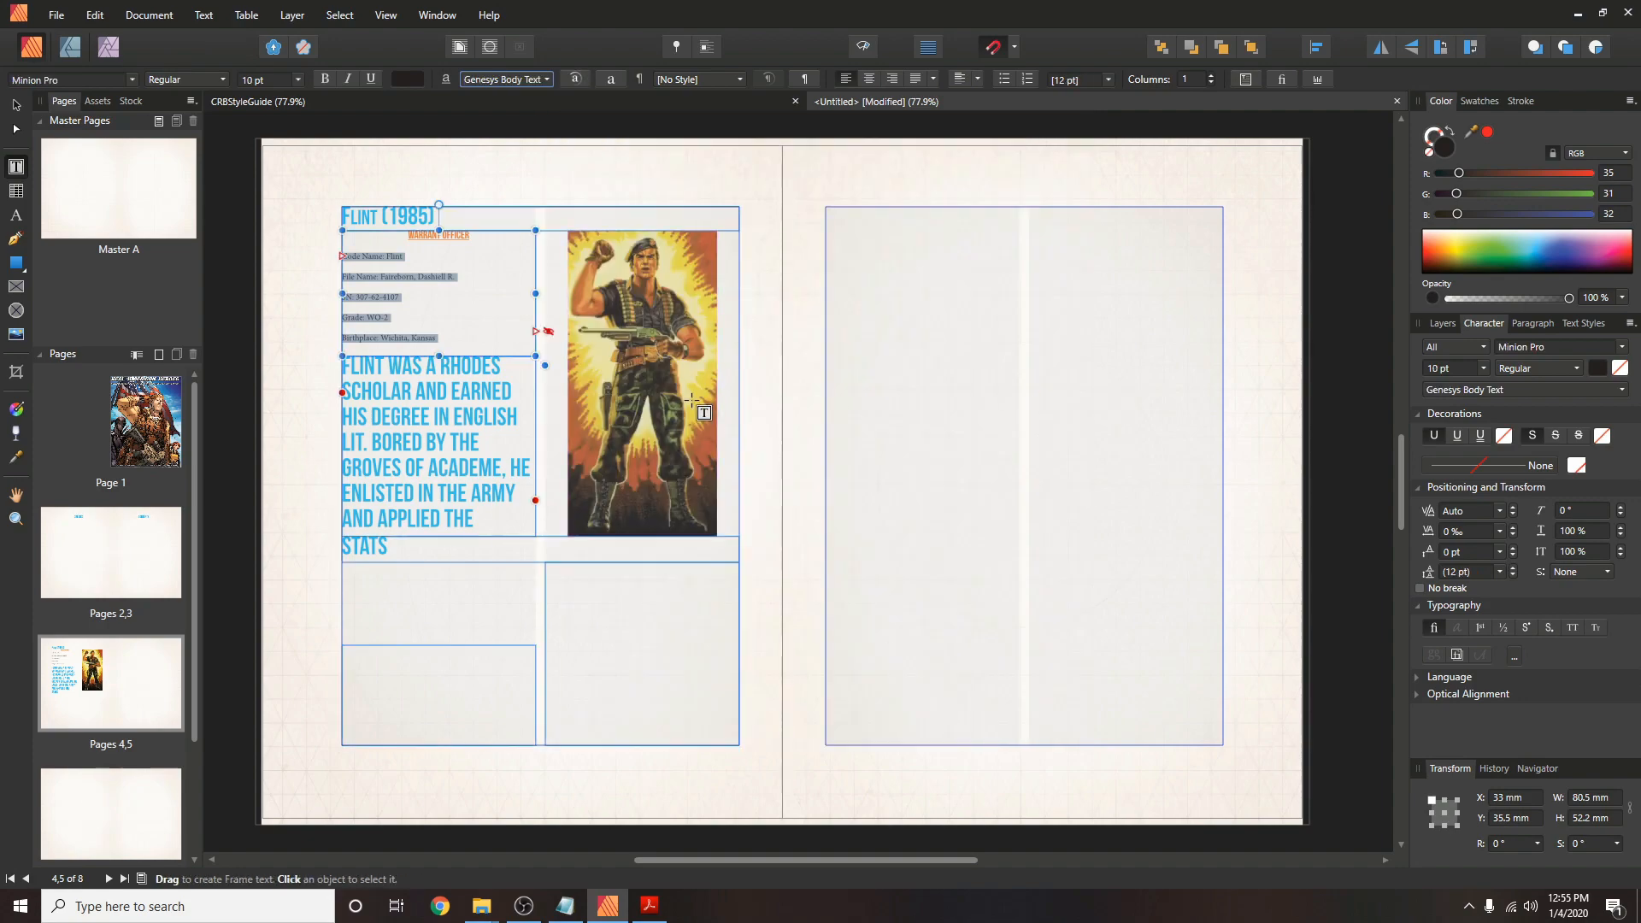
# Open the paragraph spacing settings for the selected dossier lines.
pyautogui.hotkey('ctrl', '+')
pyautogui.hotkey('ctrl', '+')
pyautogui.moveTo(426, 387); pyautogui.dragTo(913, 685)
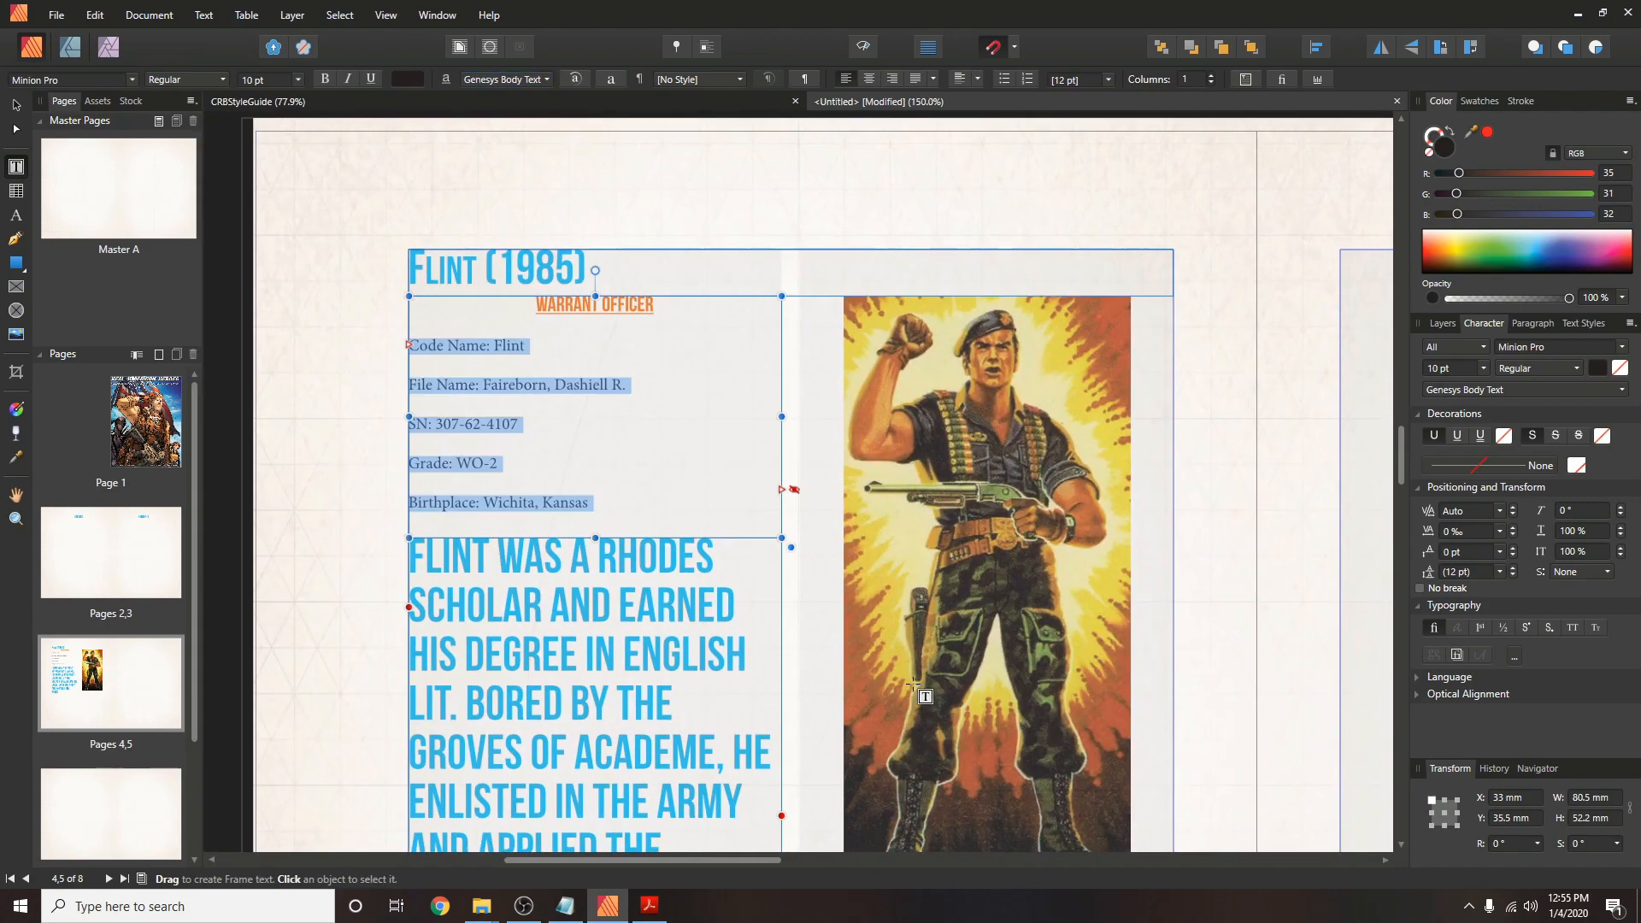
pyautogui.click(1547, 326)
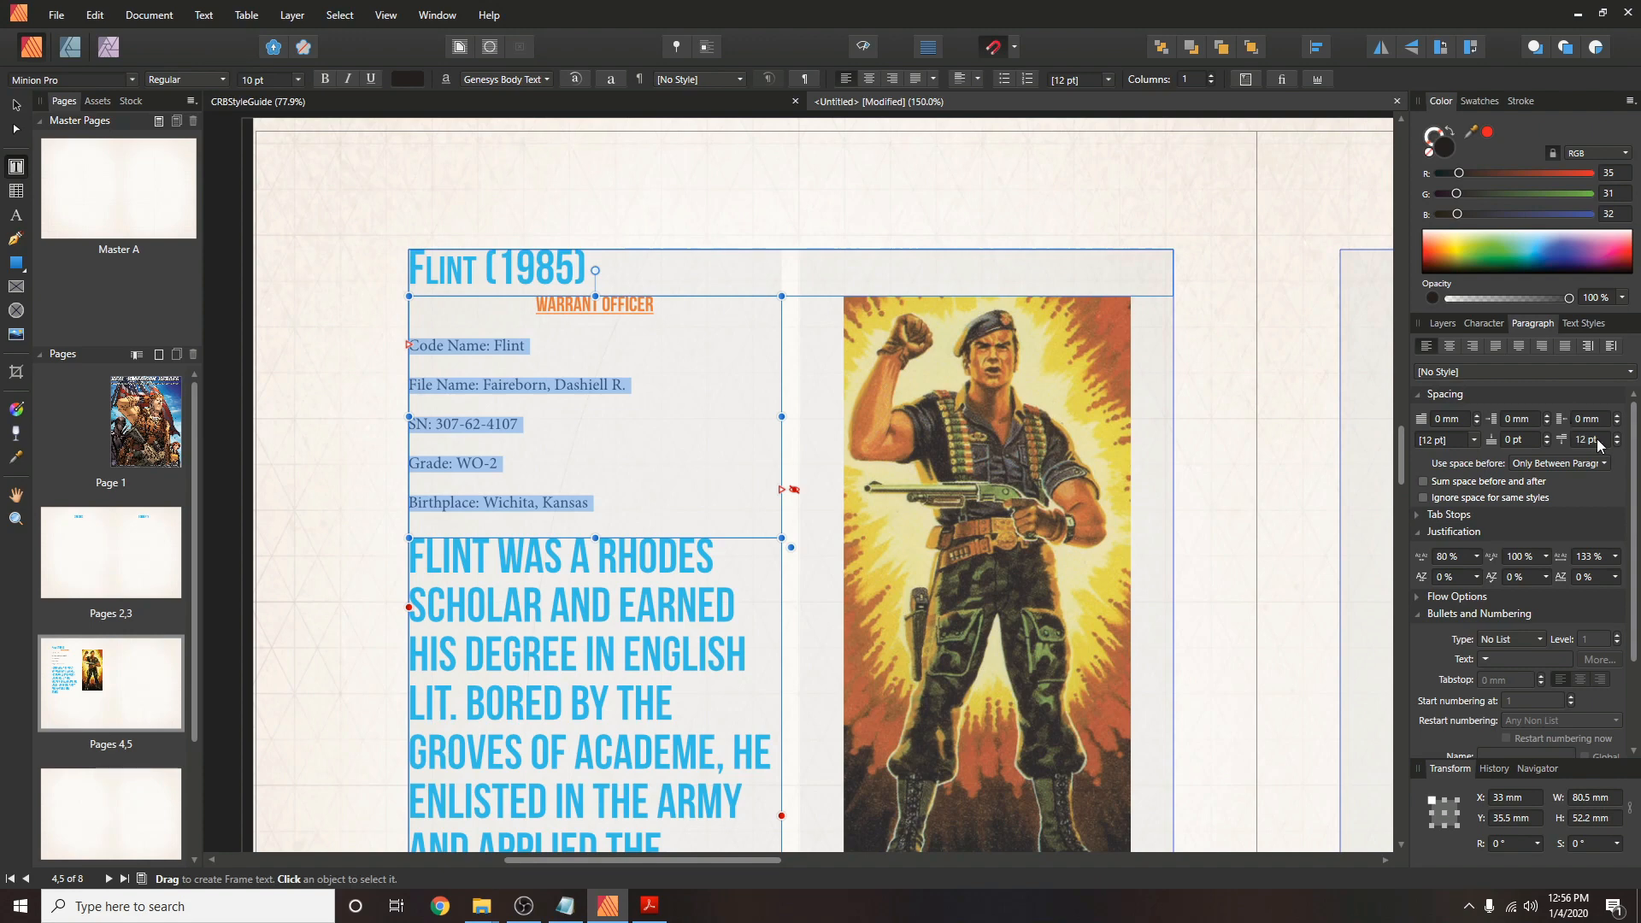
# Set the space after paragraph of the selected dossier lines to 2 mm.
pyautogui.scroll(-8, 1599, 443)
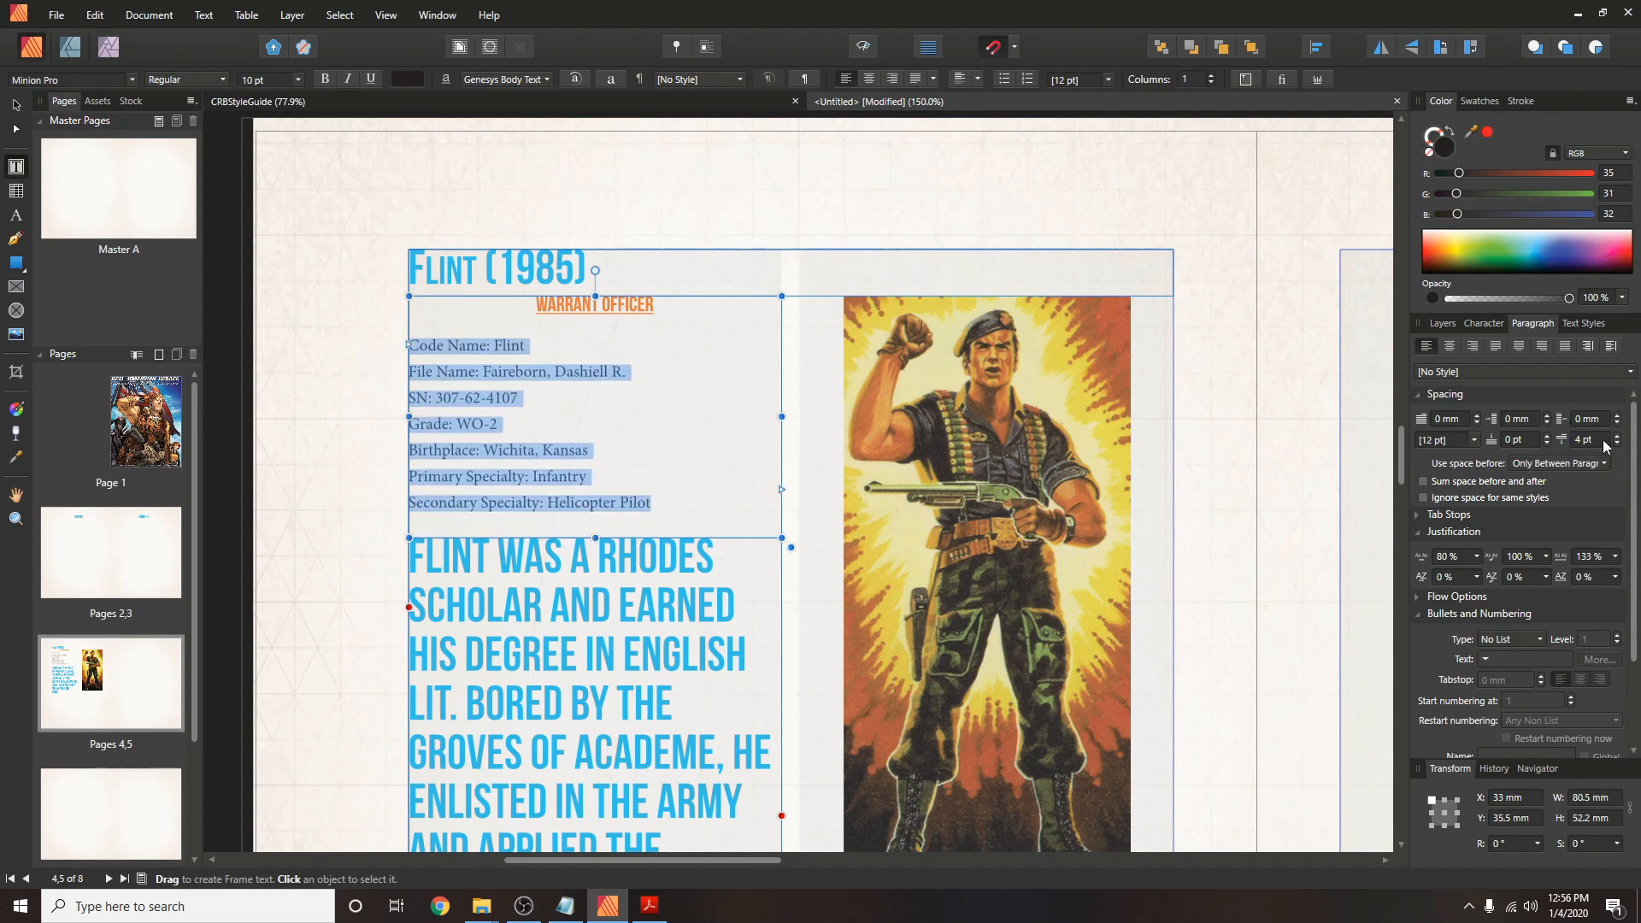
pyautogui.scroll(2, 1606, 443)
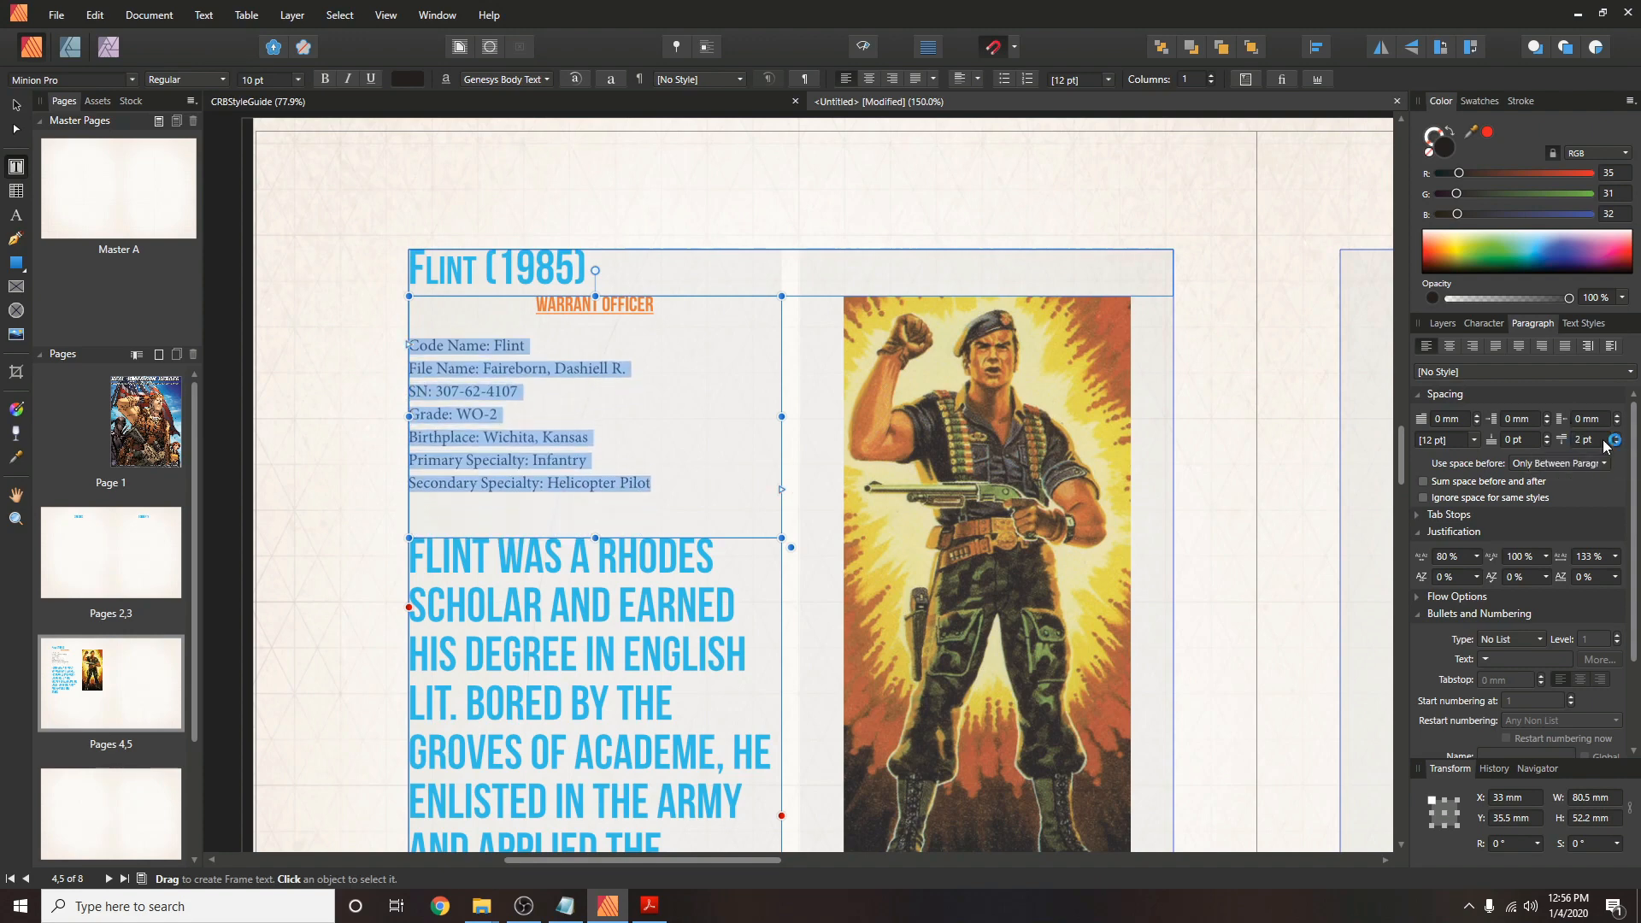
pyautogui.click(1602, 418)
pyautogui.click(1605, 441)
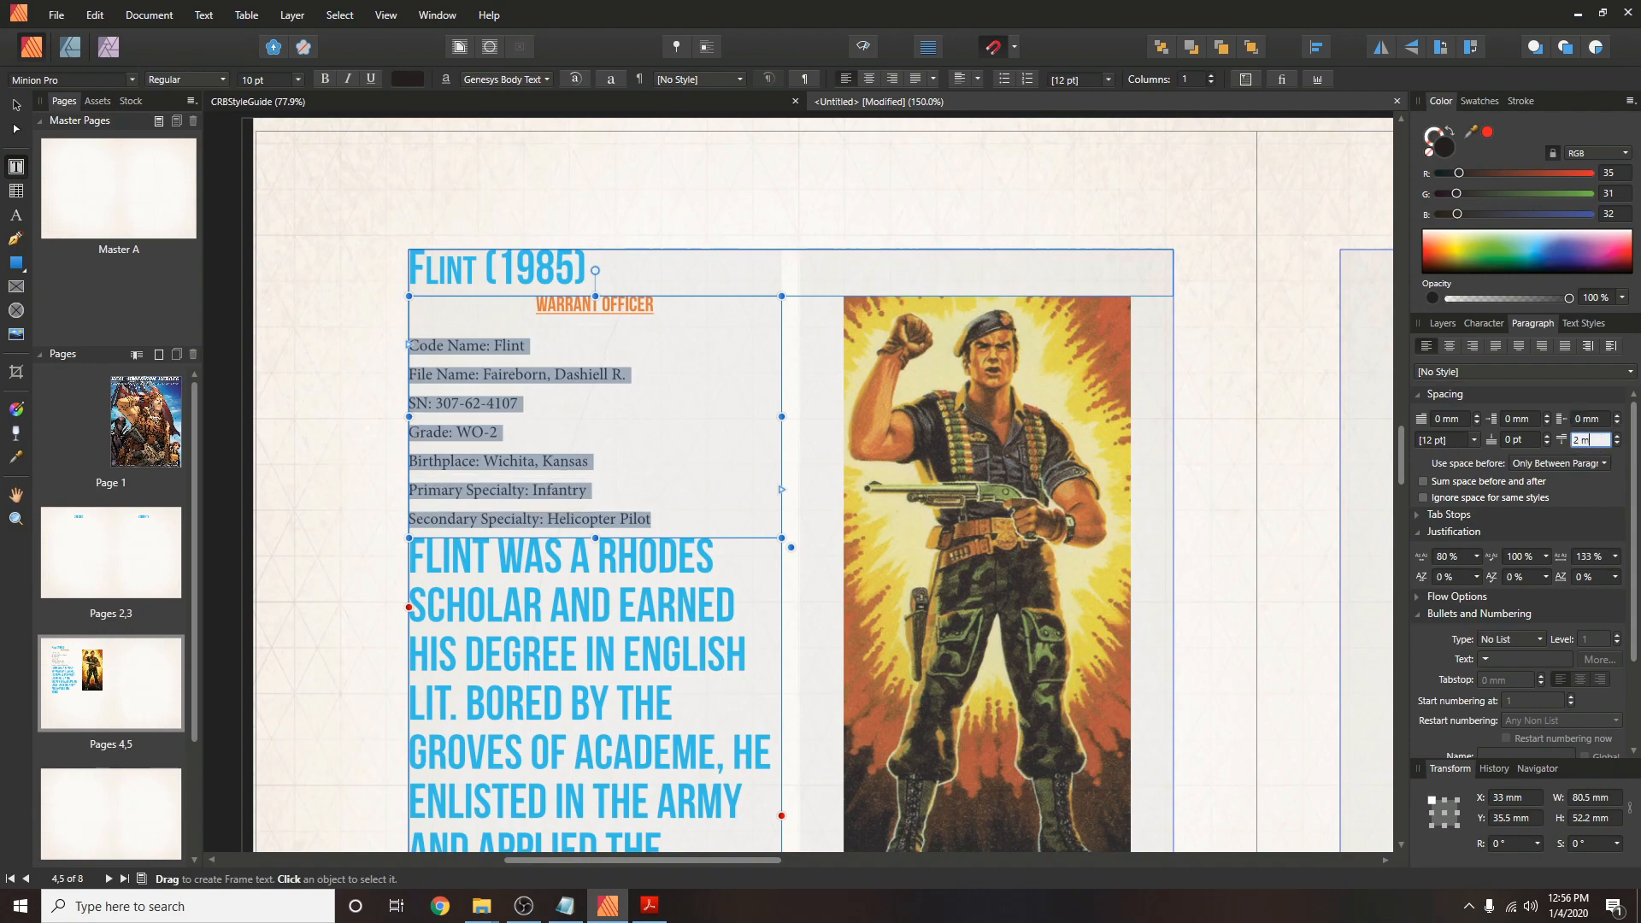
# Create a paragraph style named Genesys Body Paragraph from the selected dossier lines and apply it to them.
pyautogui.click(1504, 372)
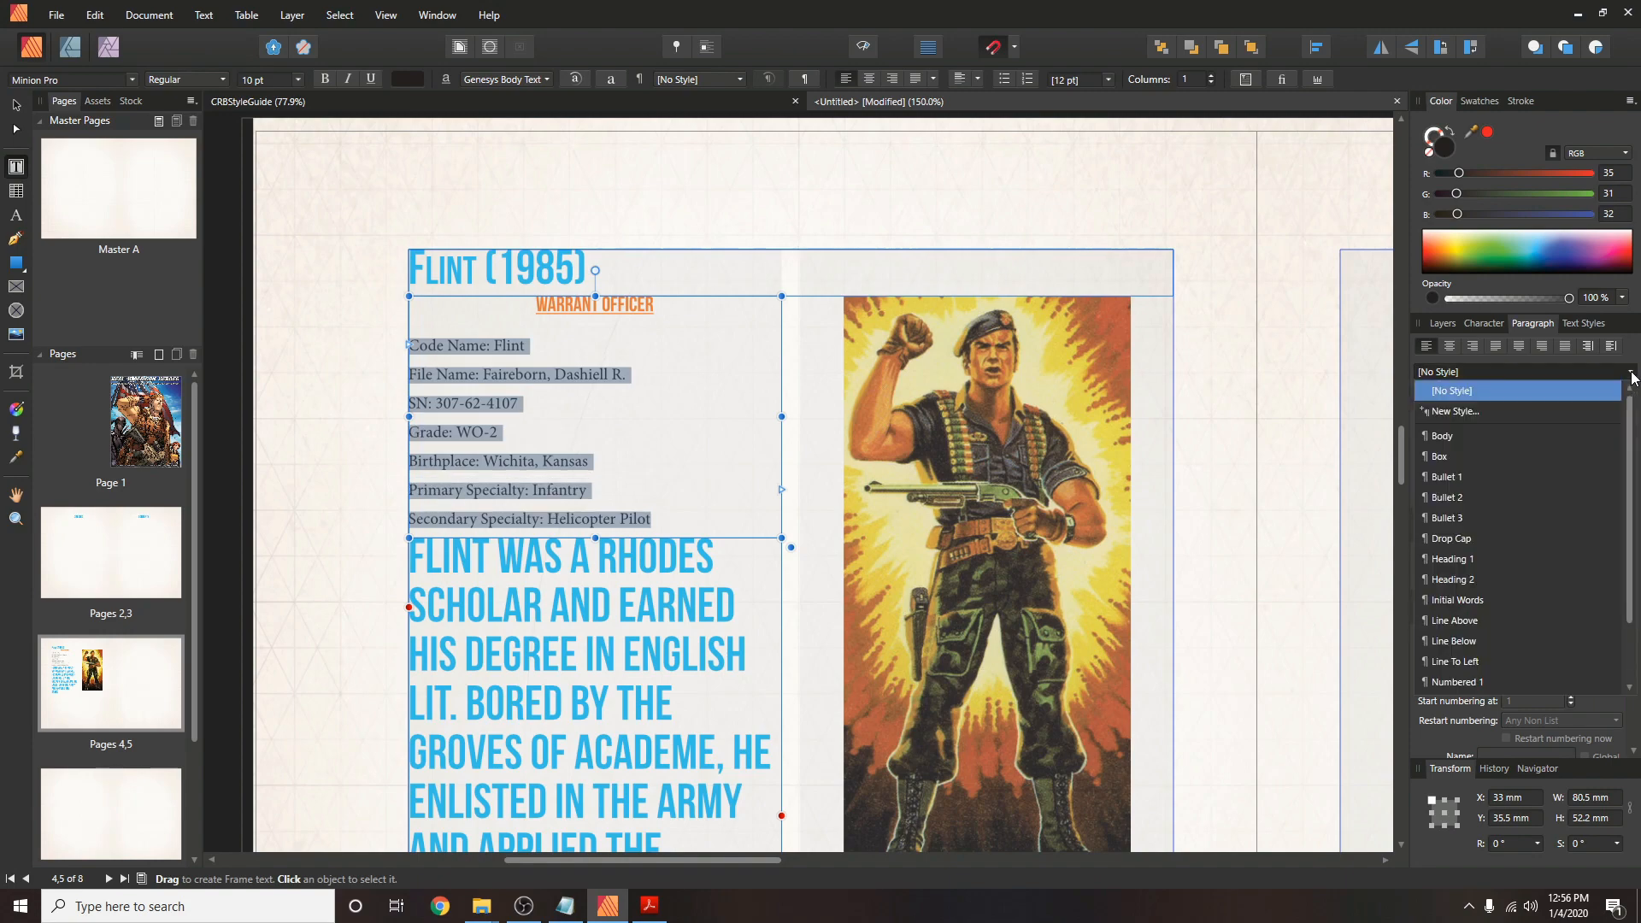
pyautogui.click(1461, 412)
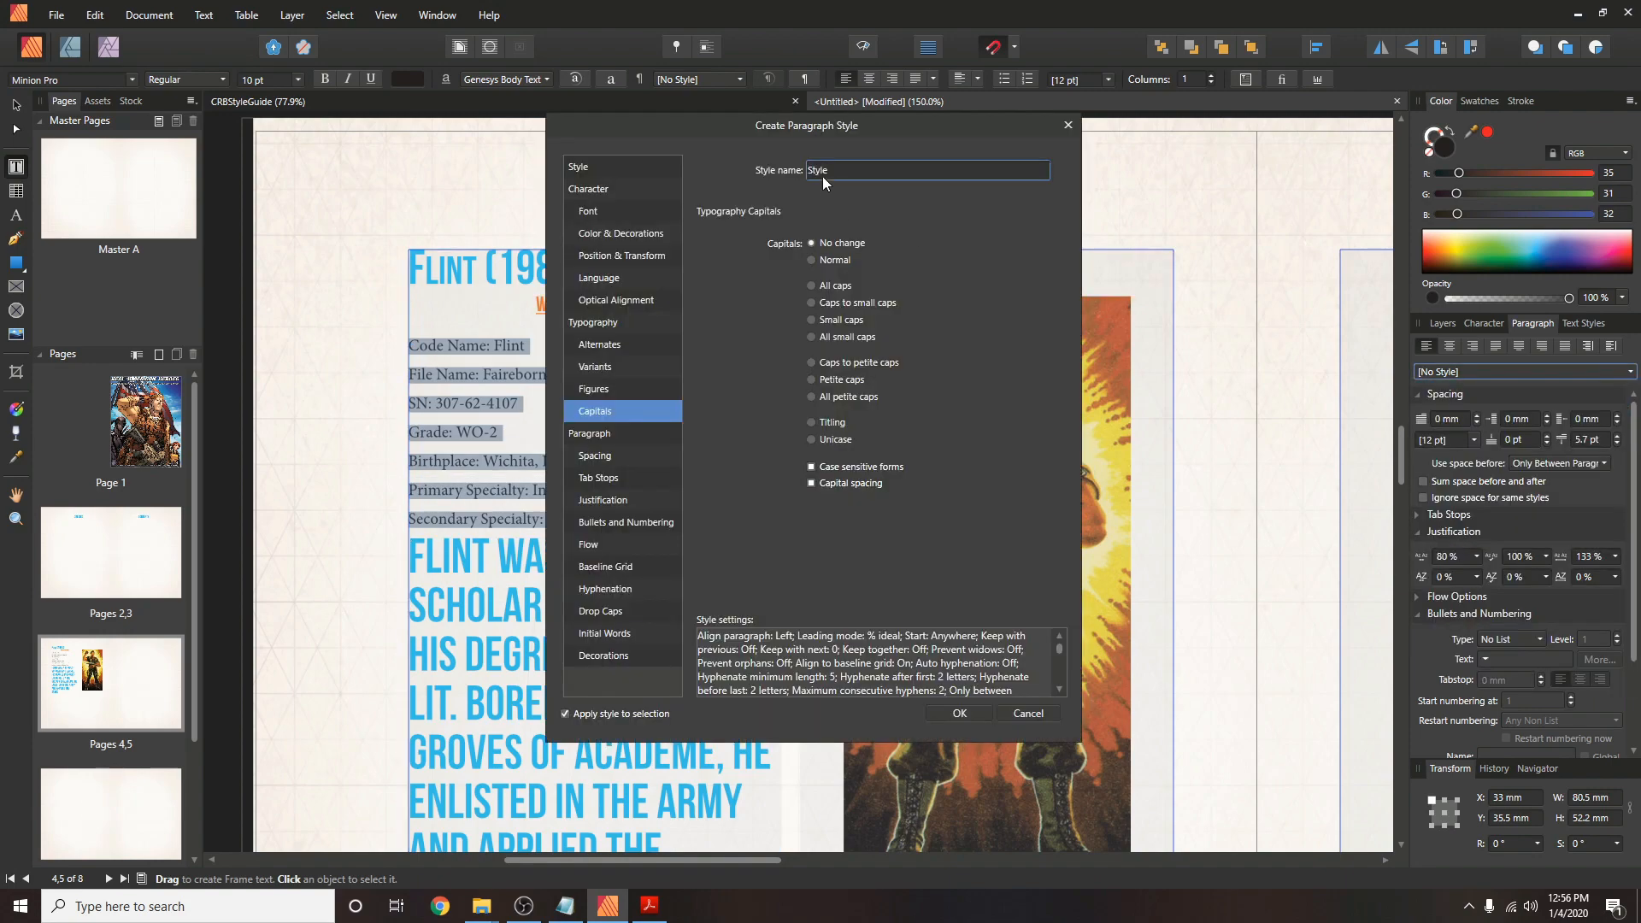
pyautogui.write('Genesys Body Paragraph')
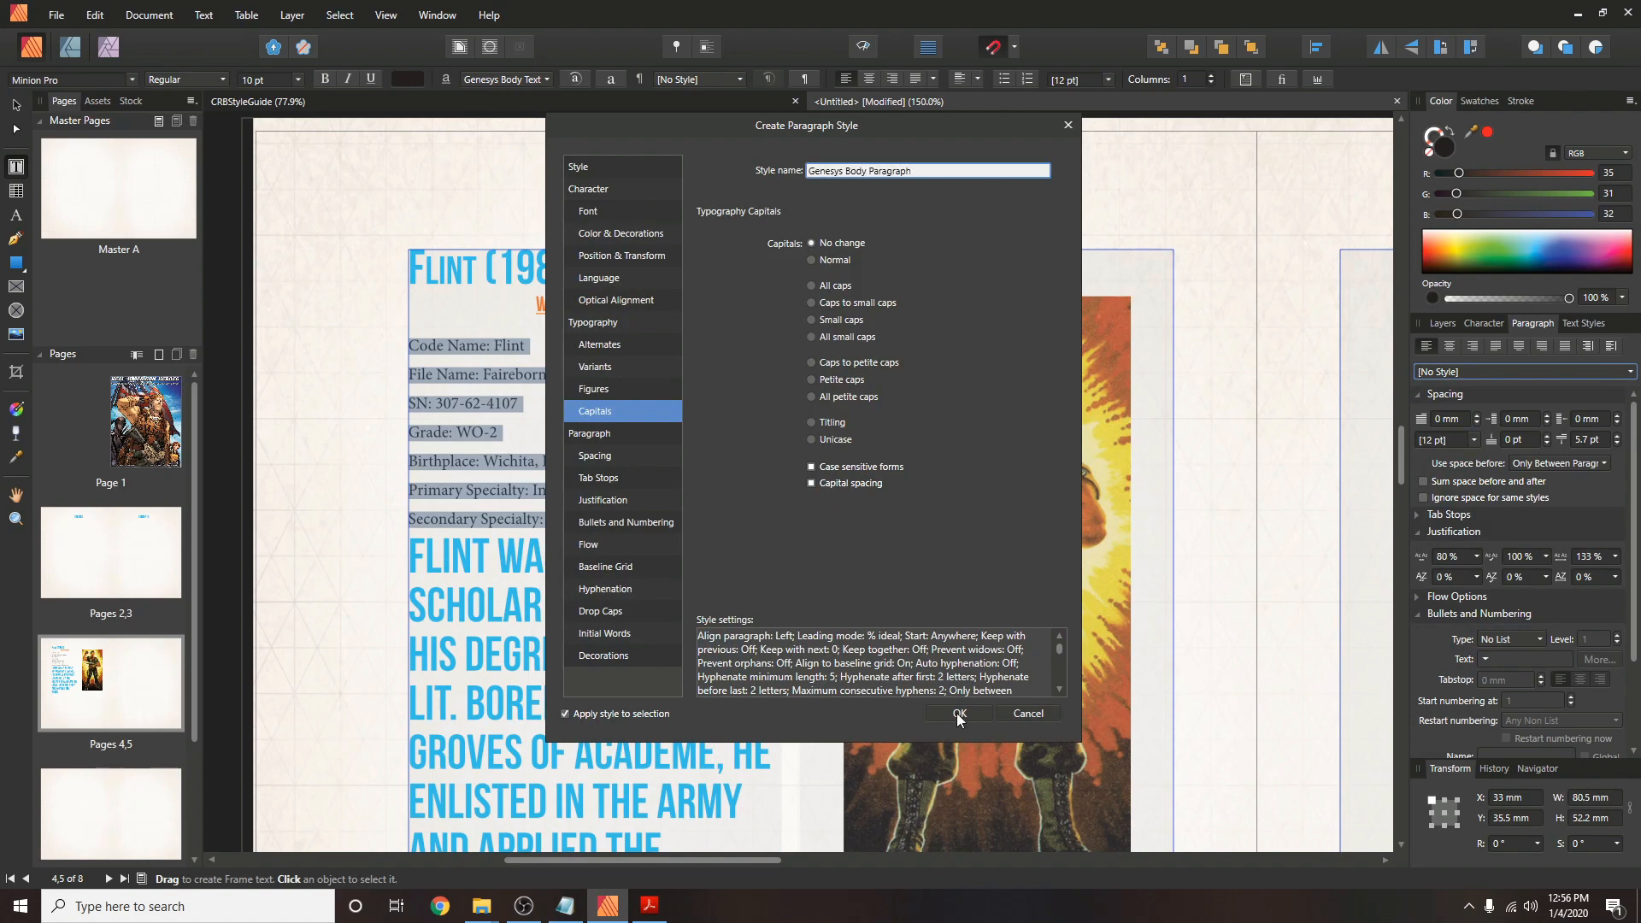
pyautogui.click(958, 712)
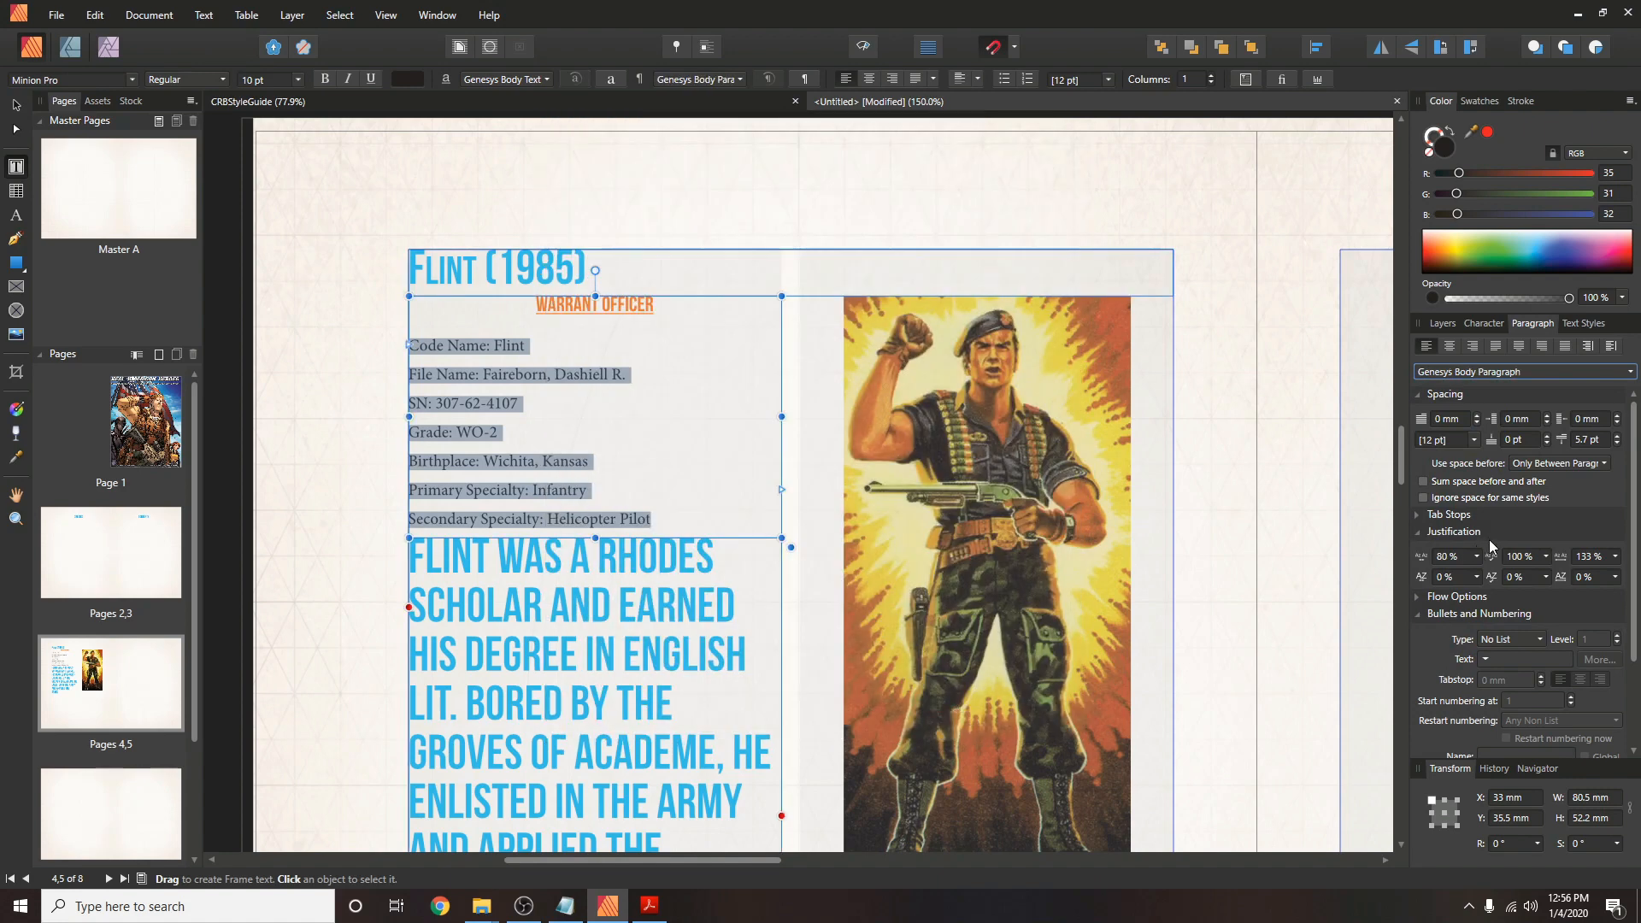
# Reduce the space after the dossier lines to 2 pt as a local override of the paragraph style.
pyautogui.click(1602, 439)
pyautogui.write('4')
pyautogui.press('Return')
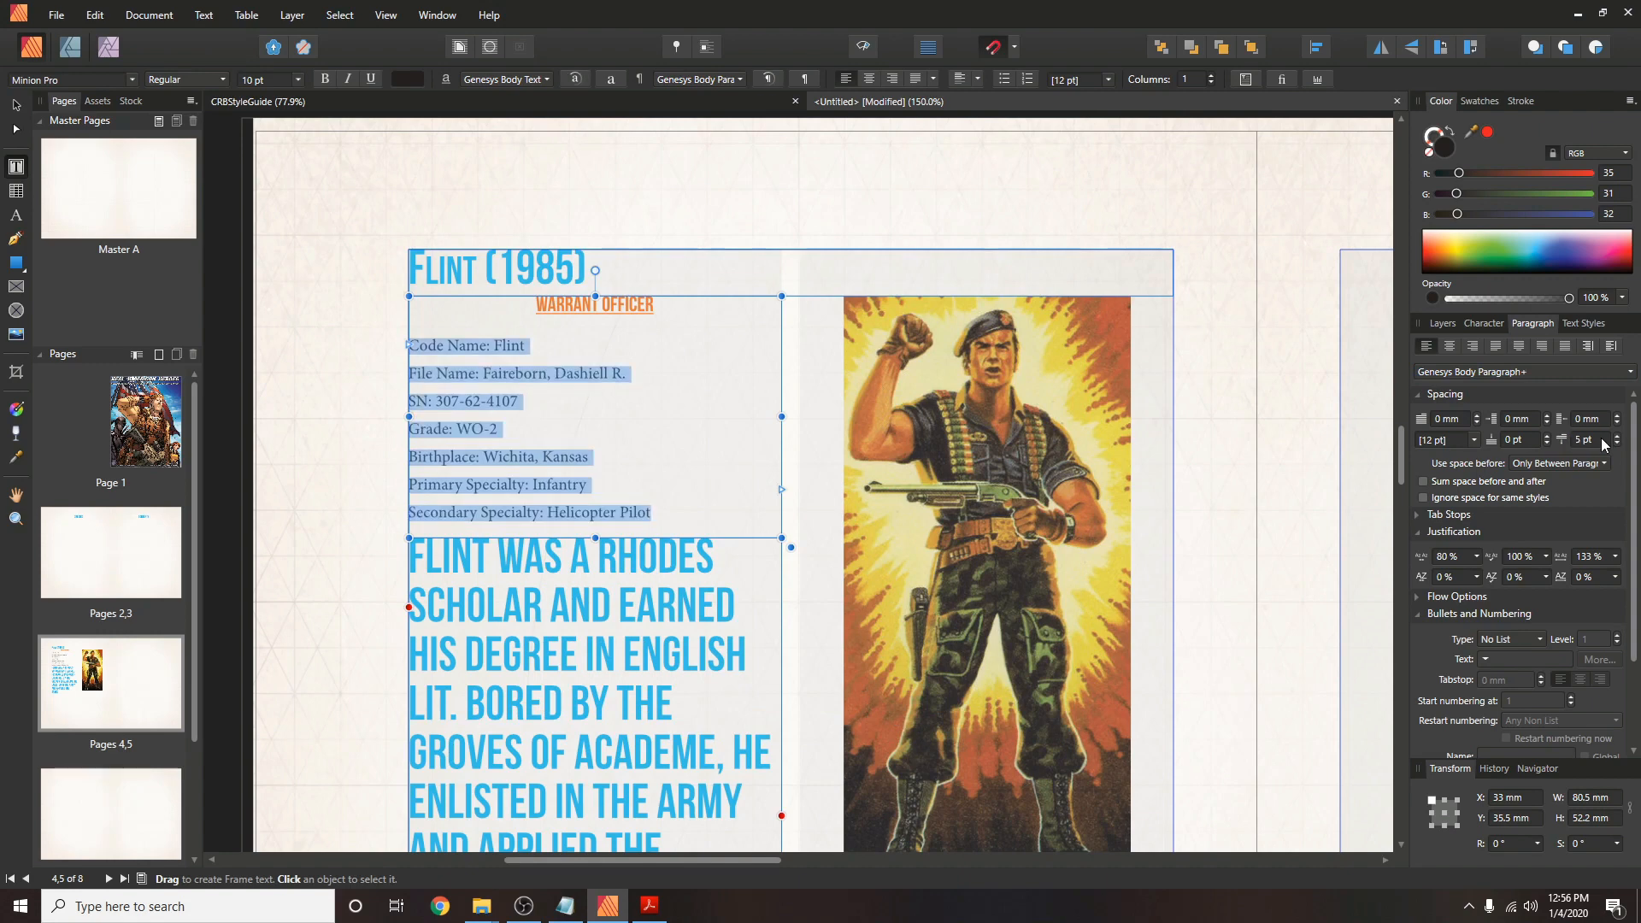
pyautogui.scroll(-1, 1604, 443)
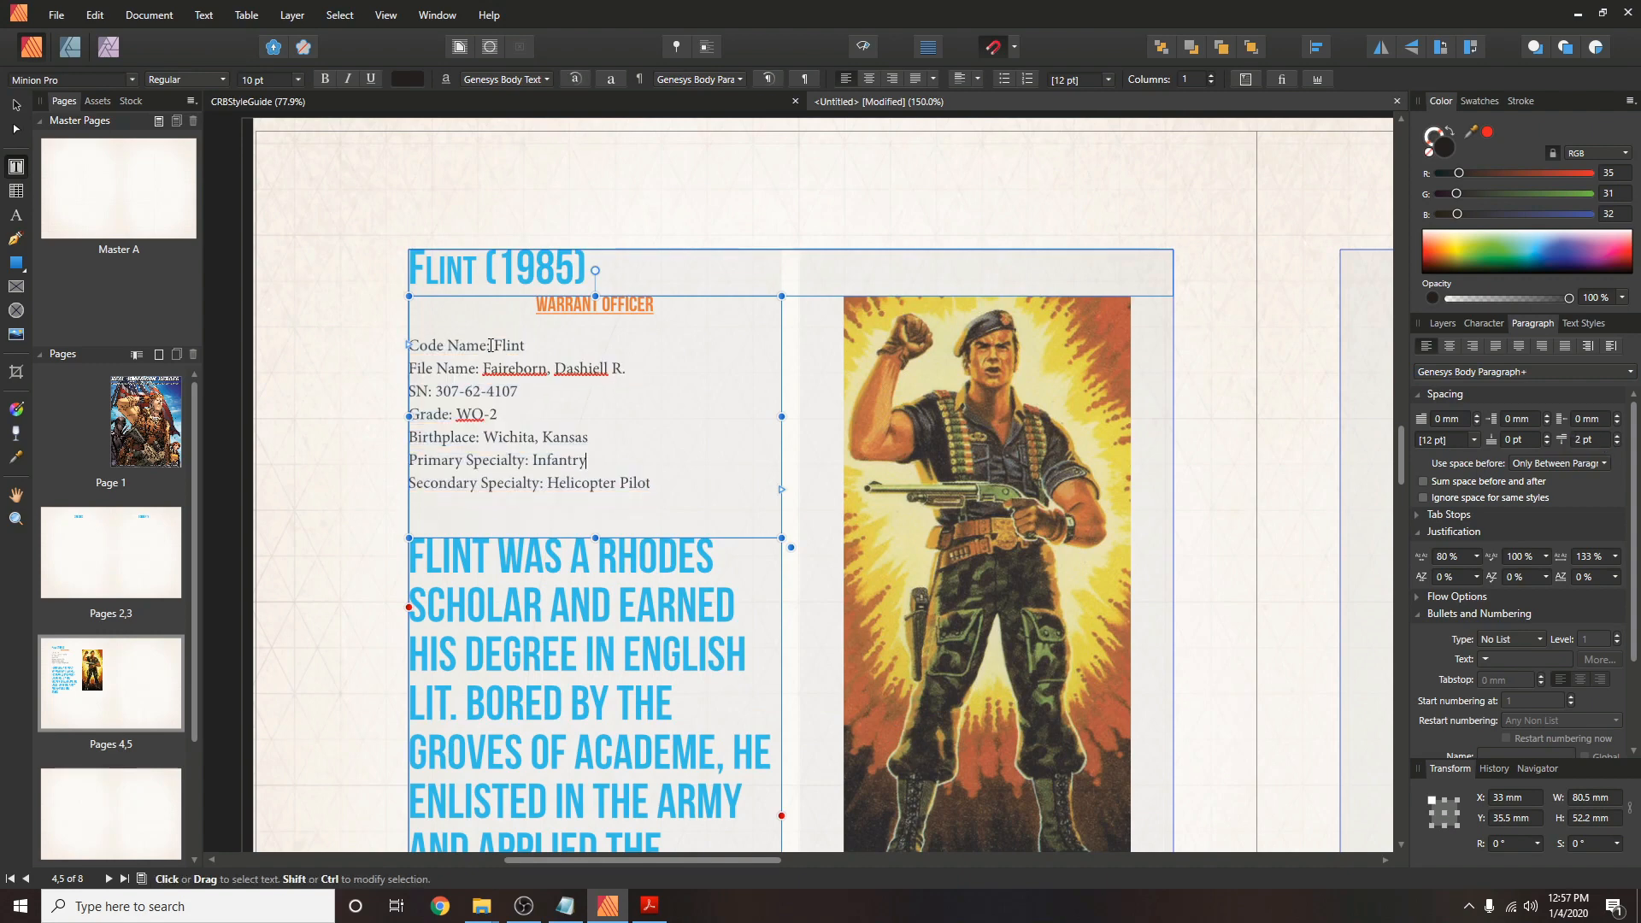
# Make the field labels of all seven dossier lines bold, from Code Name: through Secondary Specialty:.
pyautogui.moveTo(491, 346); pyautogui.dragTo(410, 438)
pyautogui.hotkey('ctrl', 'b')
pyautogui.hotkey('ctrl', 'b')
pyautogui.hotkey('ctrl', 'b')
pyautogui.hotkey('ctrl', 'b')
pyautogui.hotkey('ctrl', 'b')
pyautogui.moveTo(529, 460); pyautogui.dragTo(409, 460)
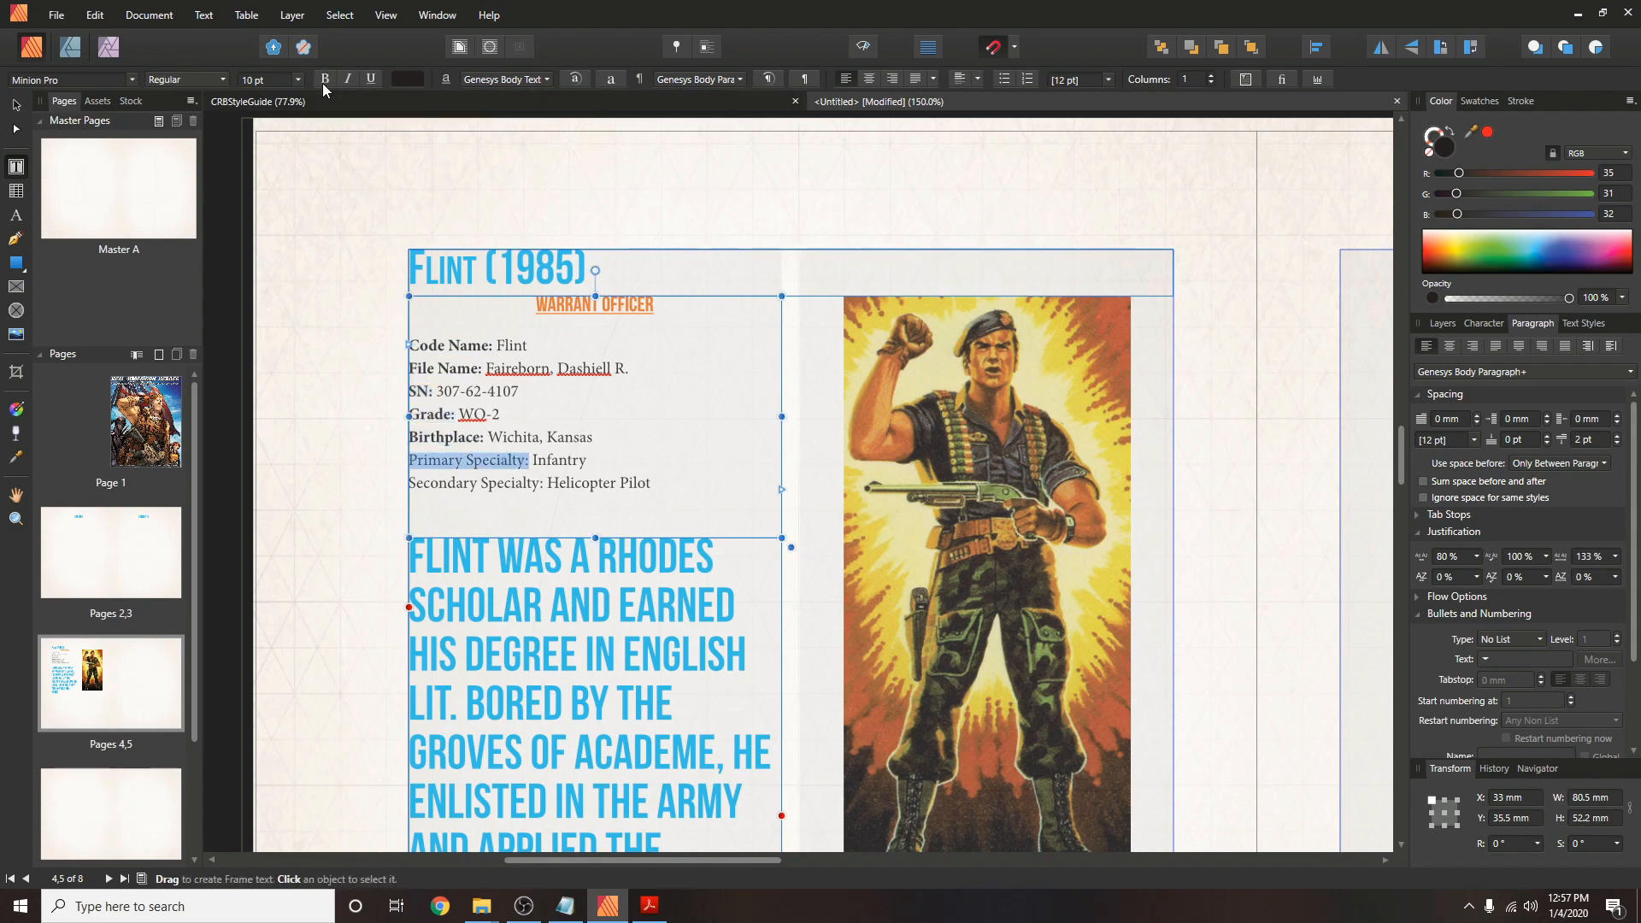
pyautogui.click(324, 82)
pyautogui.click(593, 460)
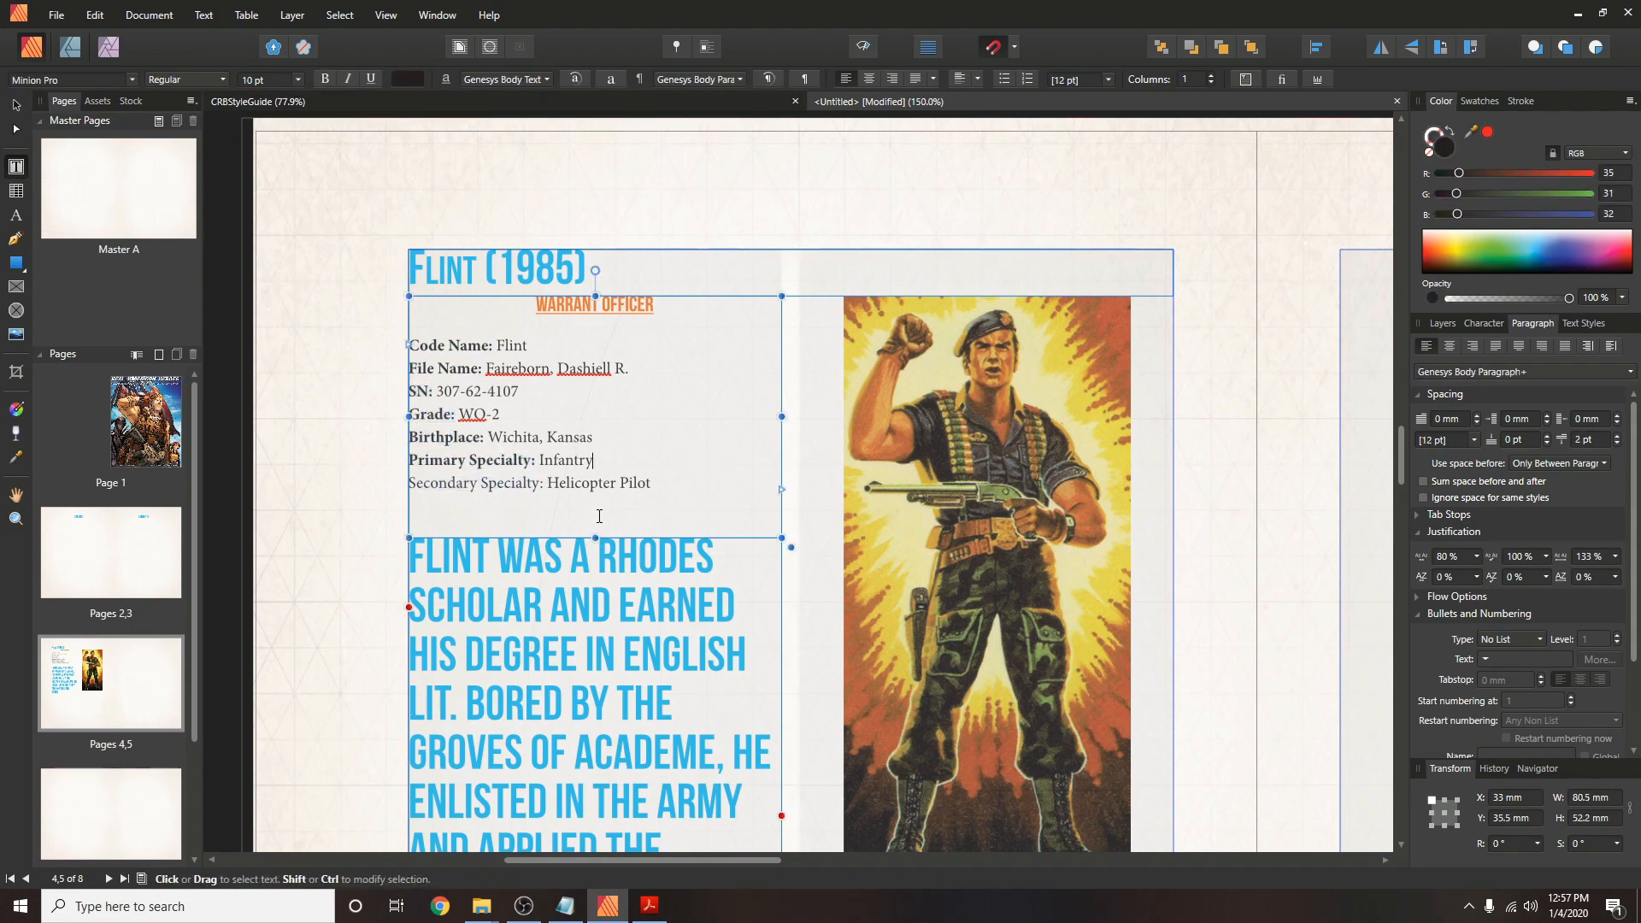
pyautogui.moveTo(596, 537); pyautogui.dragTo(409, 483)
pyautogui.click(325, 82)
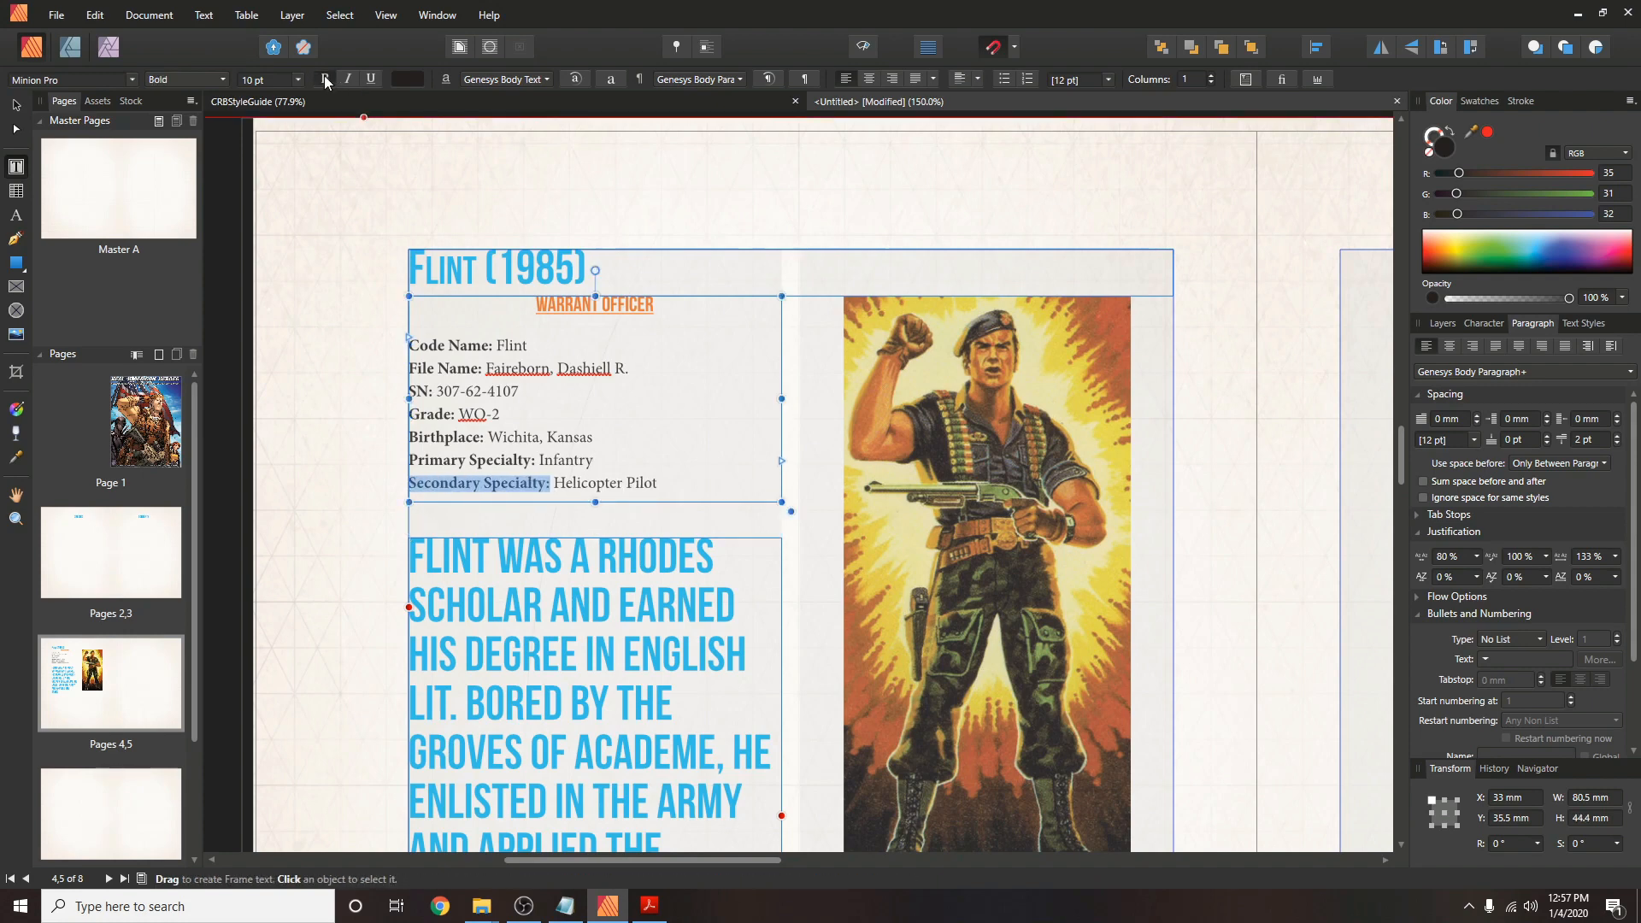
# Inset the dossier text frame on both sides to about 74.7 mm wide and extend the biography frame's upper edge up to meet it.
pyautogui.moveTo(409, 399); pyautogui.dragTo(418, 404)
pyautogui.moveTo(781, 398); pyautogui.dragTo(768, 399)
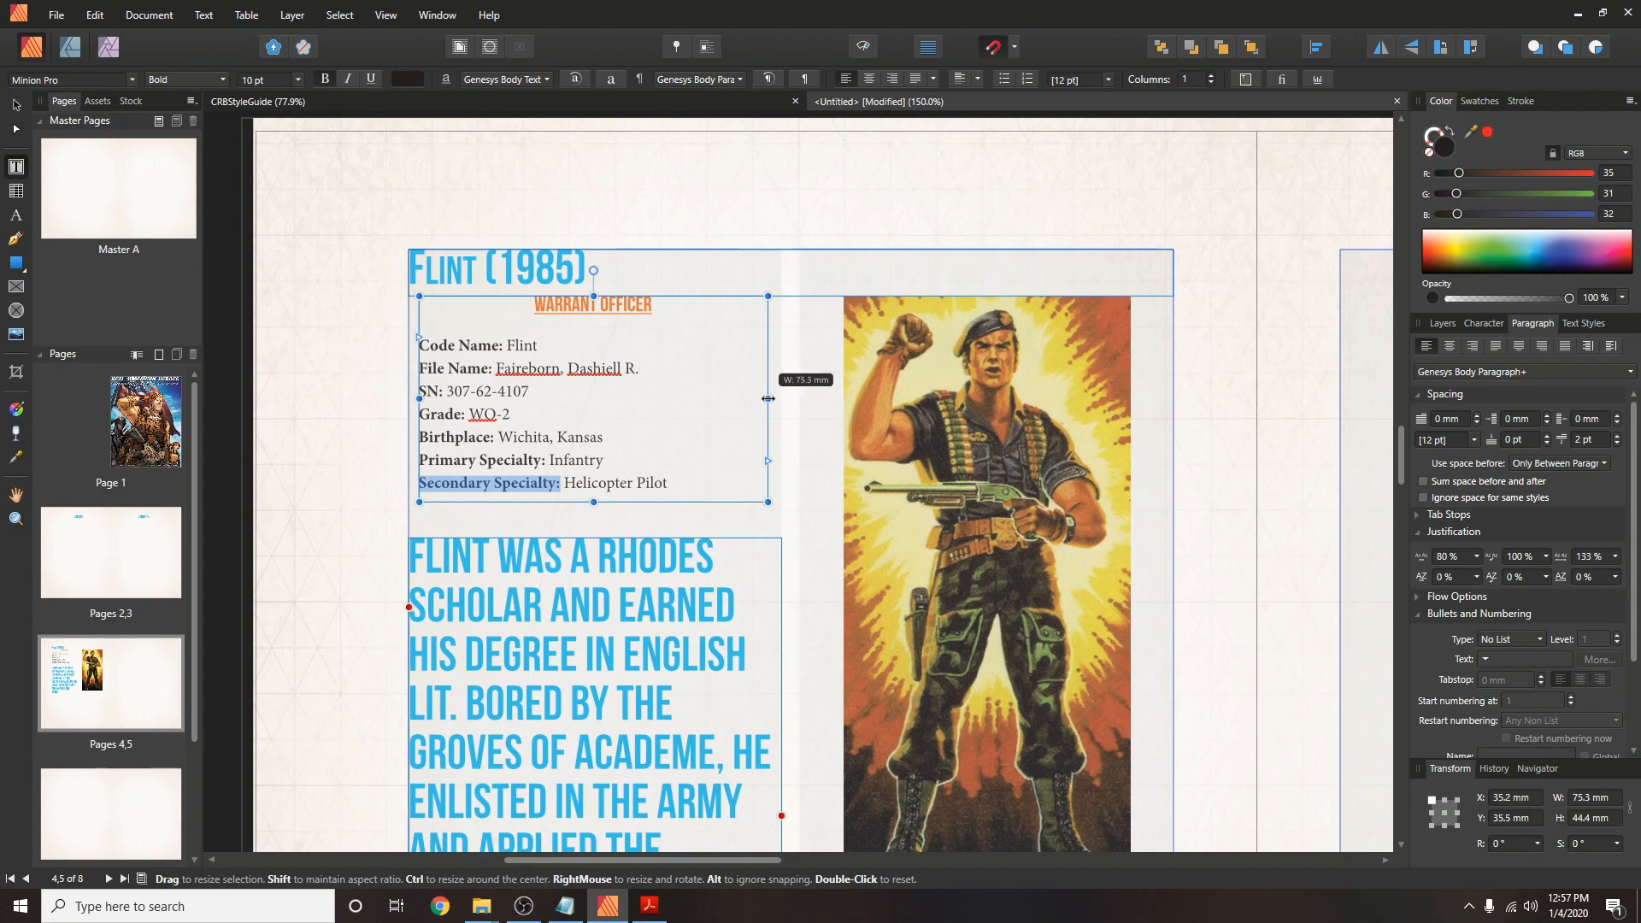
pyautogui.moveTo(419, 398); pyautogui.dragTo(421, 396)
pyautogui.click(544, 555)
pyautogui.moveTo(594, 537); pyautogui.dragTo(595, 502)
# Apply the Genesys Body Text character style to the whole biography and delete the empty line between its two paragraphs.
pyautogui.scroll(-3, 598, 478)
pyautogui.hotkey('ctrl', 'a')
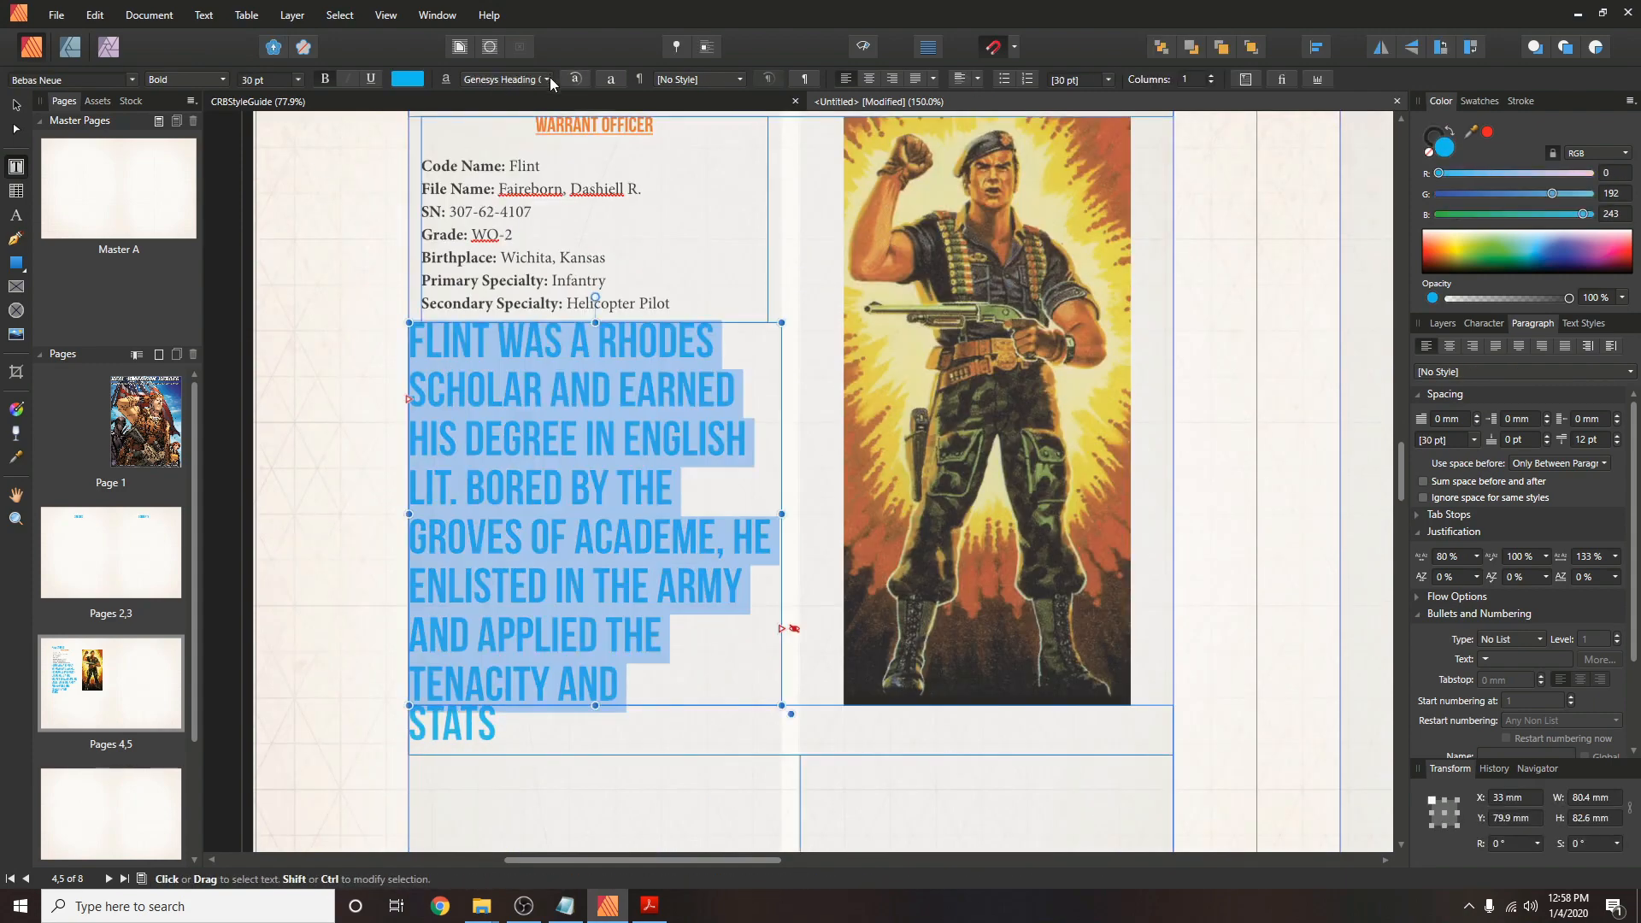
pyautogui.click(550, 81)
pyautogui.click(527, 163)
pyautogui.click(459, 567)
pyautogui.press('BackSpace')
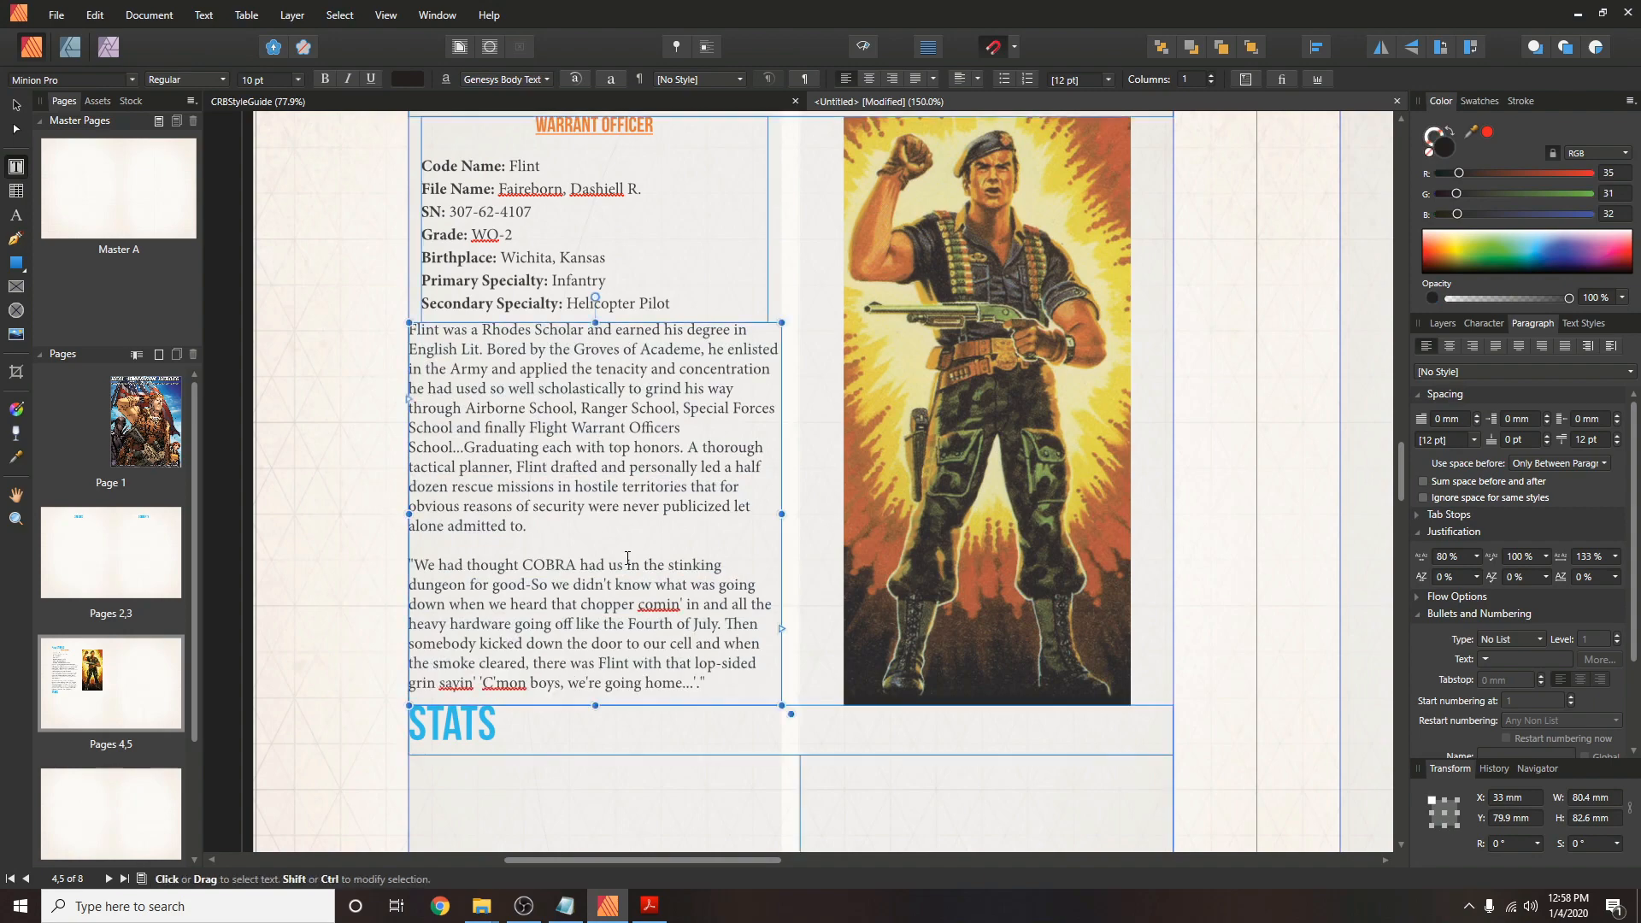
# Apply the Genesys Body Paragraph style to both biography paragraphs.
pyautogui.hotkey('ctrl', 'a')
pyautogui.click(1472, 561)
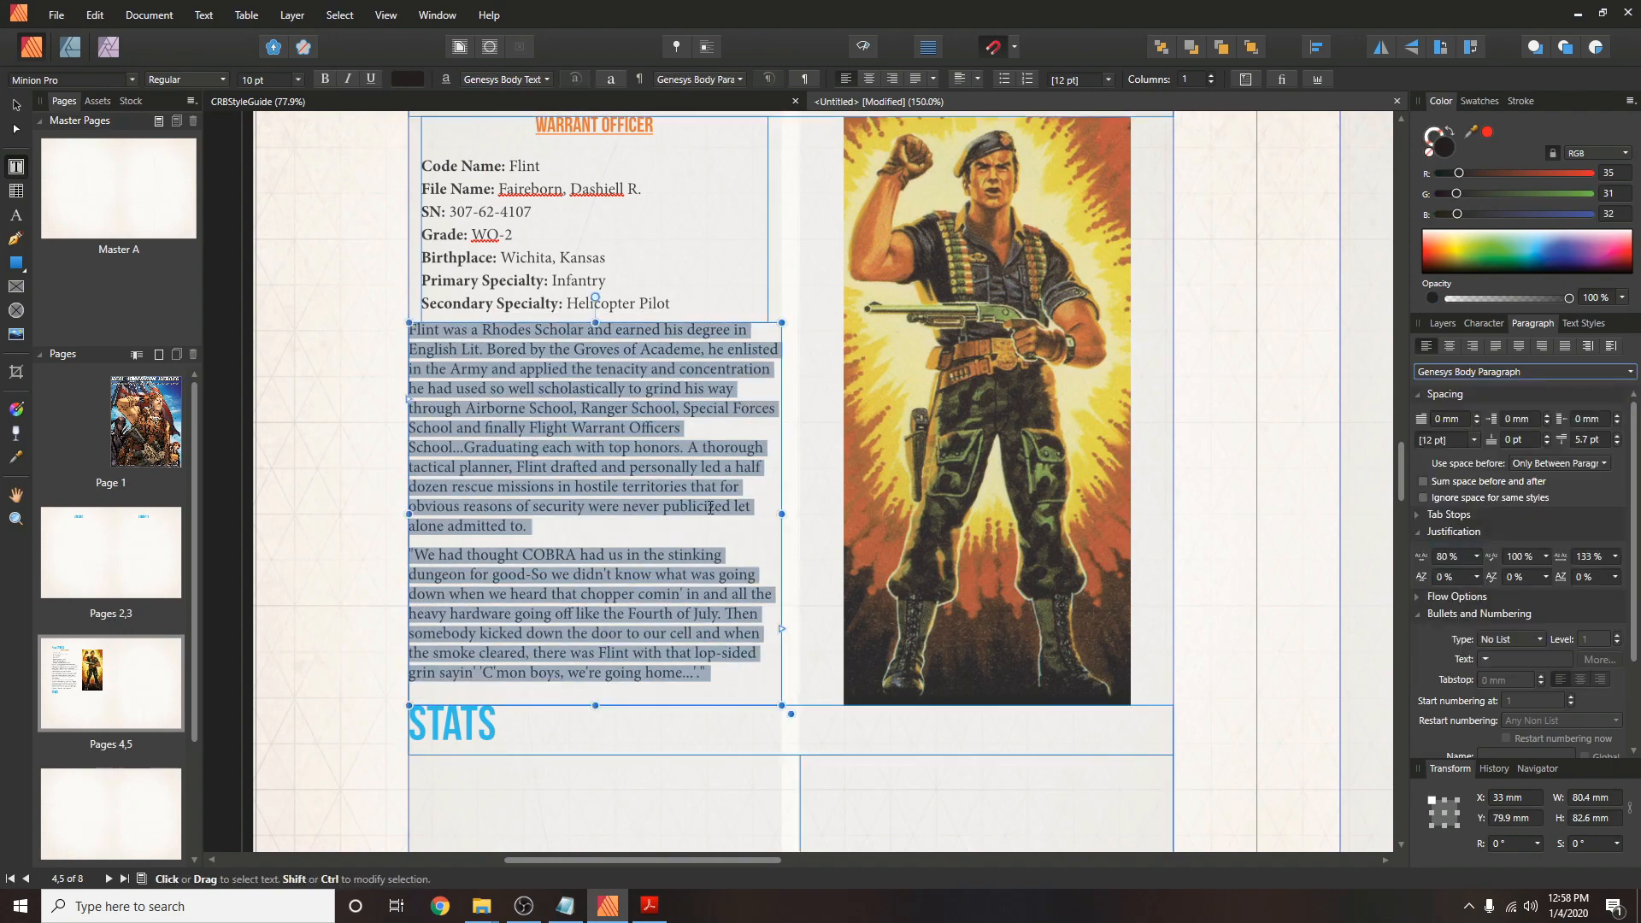
pyautogui.click(740, 506)
pyautogui.click(335, 547)
# Set the space after the Warrant Officer heading to 3 pt.
pyautogui.scroll(1, 671, 227)
pyautogui.click(670, 227)
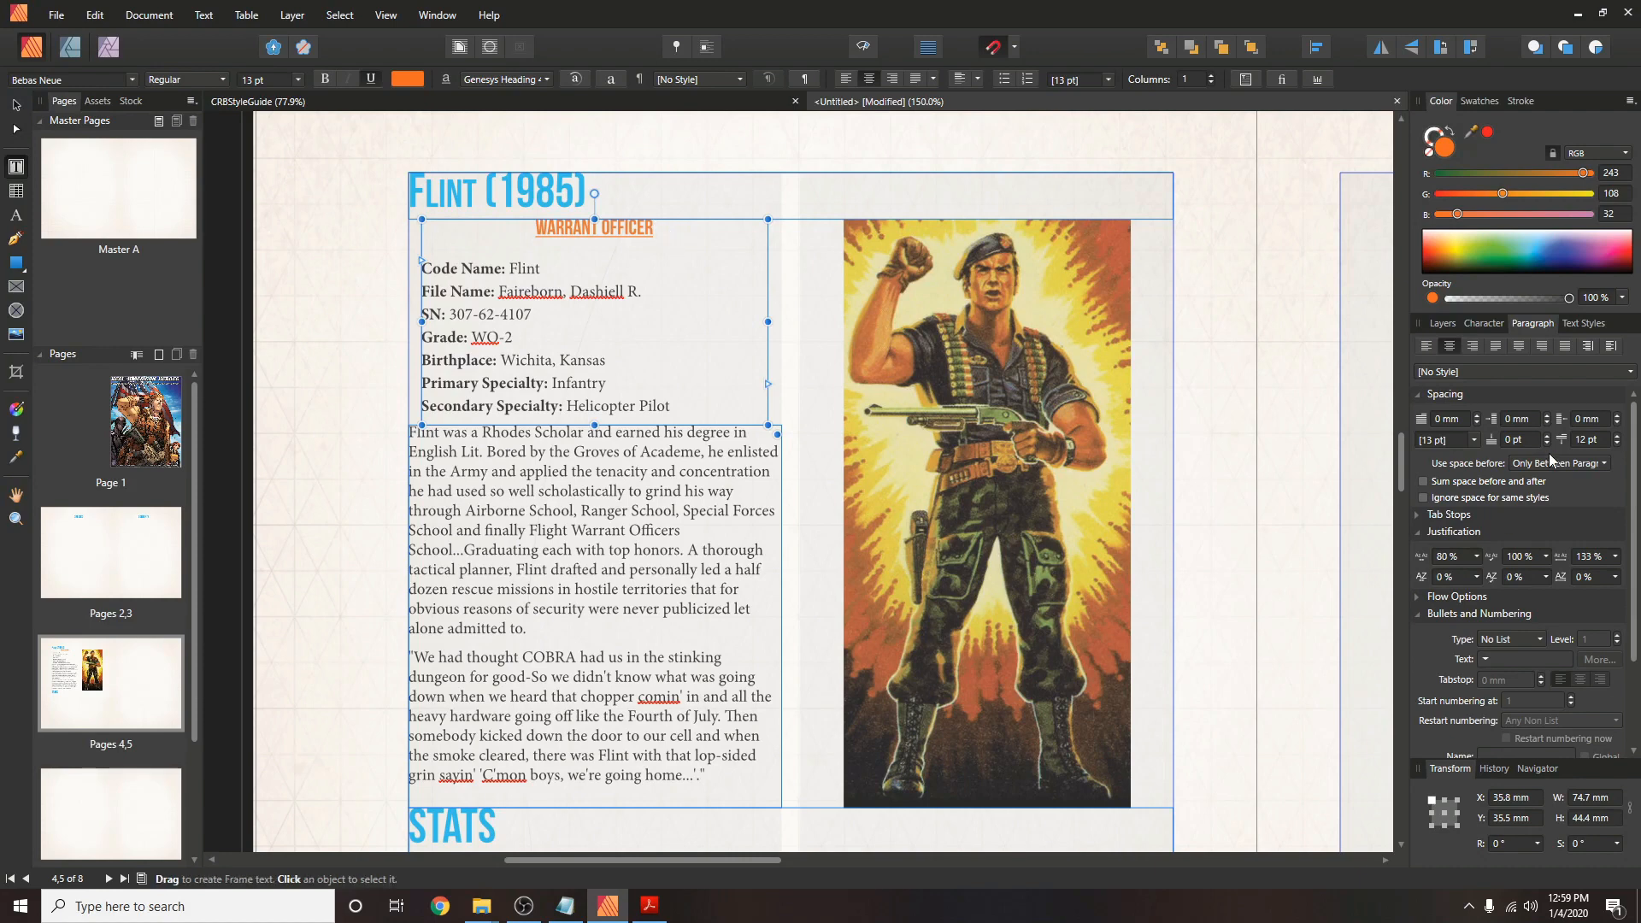
pyautogui.click(1586, 439)
pyautogui.write('3')
pyautogui.press('Return')
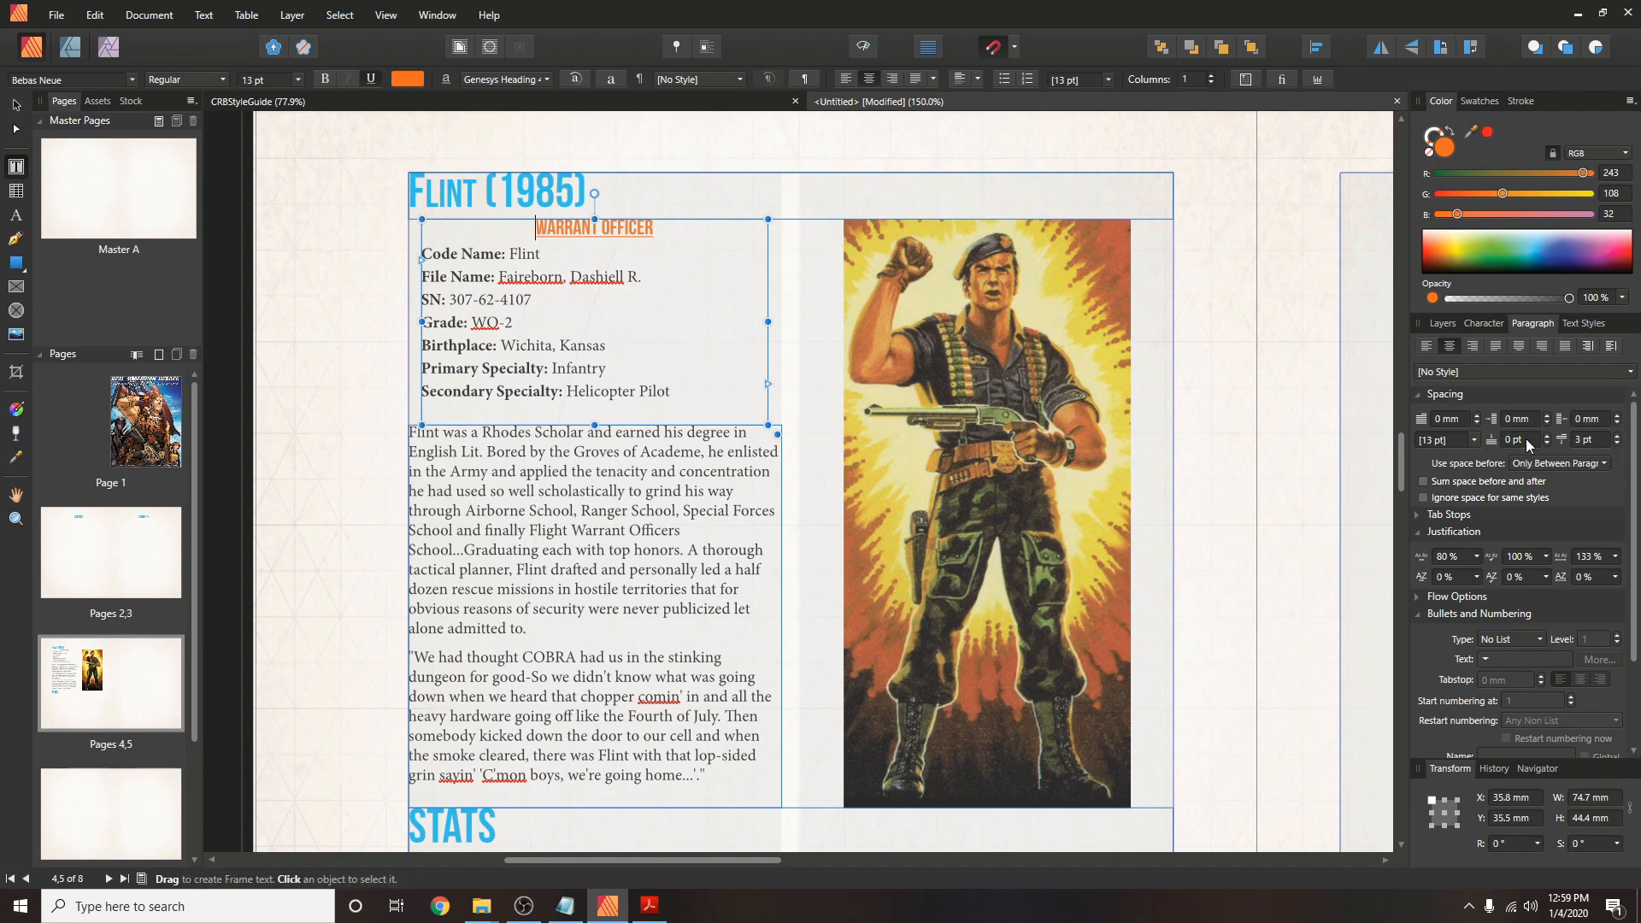
pyautogui.click(596, 303)
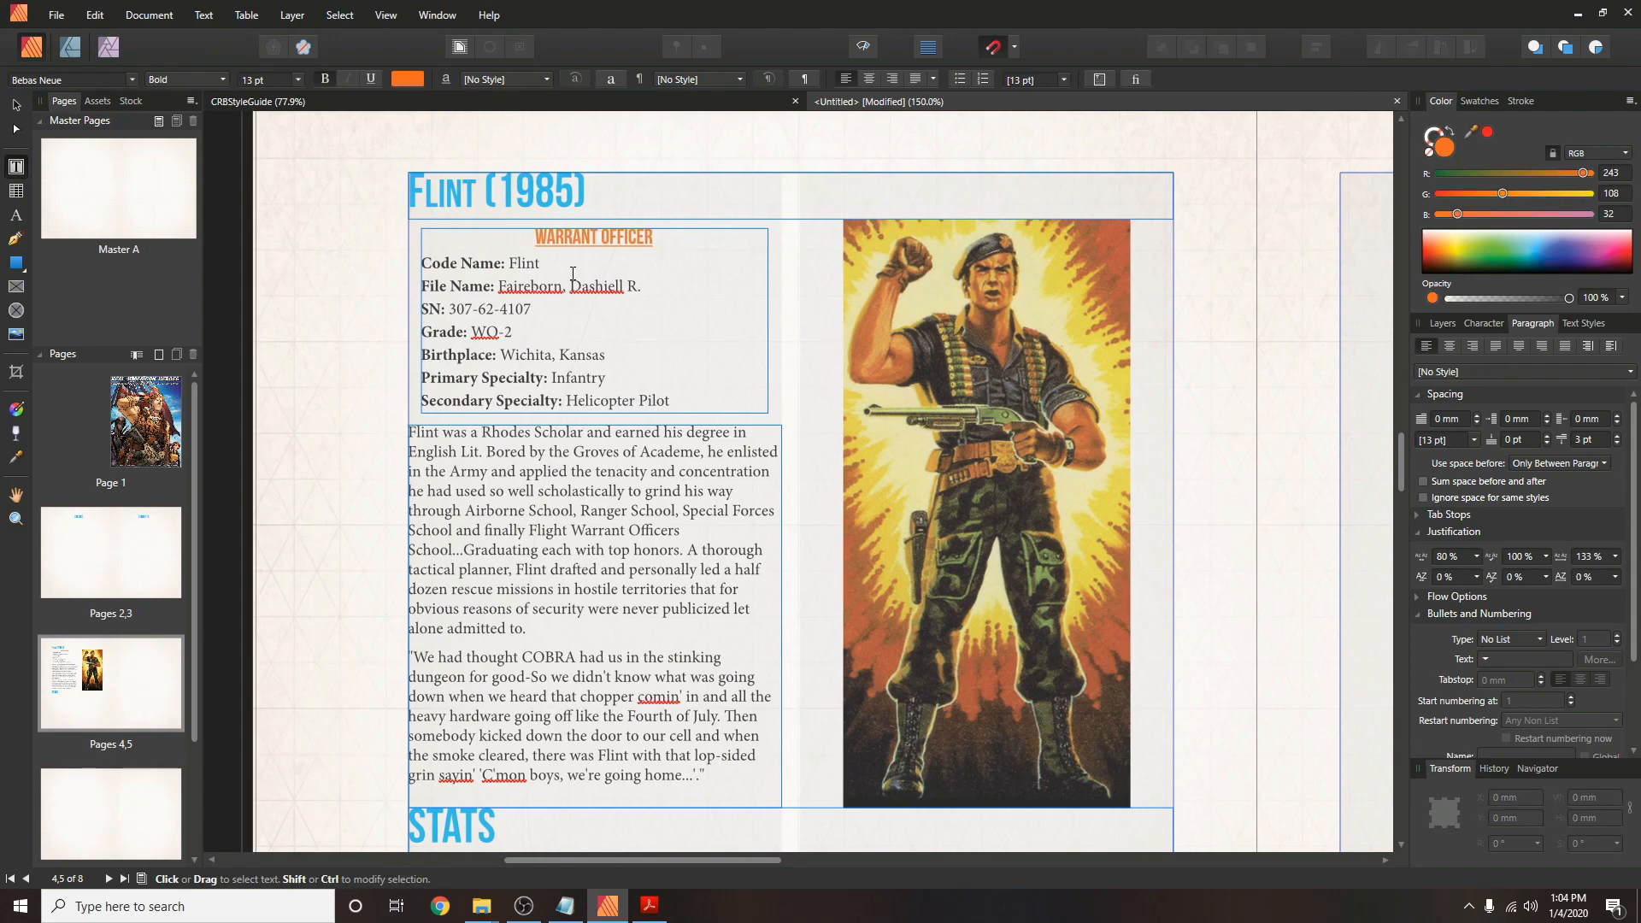
# Draw a rounded rectangle about 80.5 x 44.4 mm covering the dossier area beneath the Flint (1985) title.
pyautogui.click(17, 265)
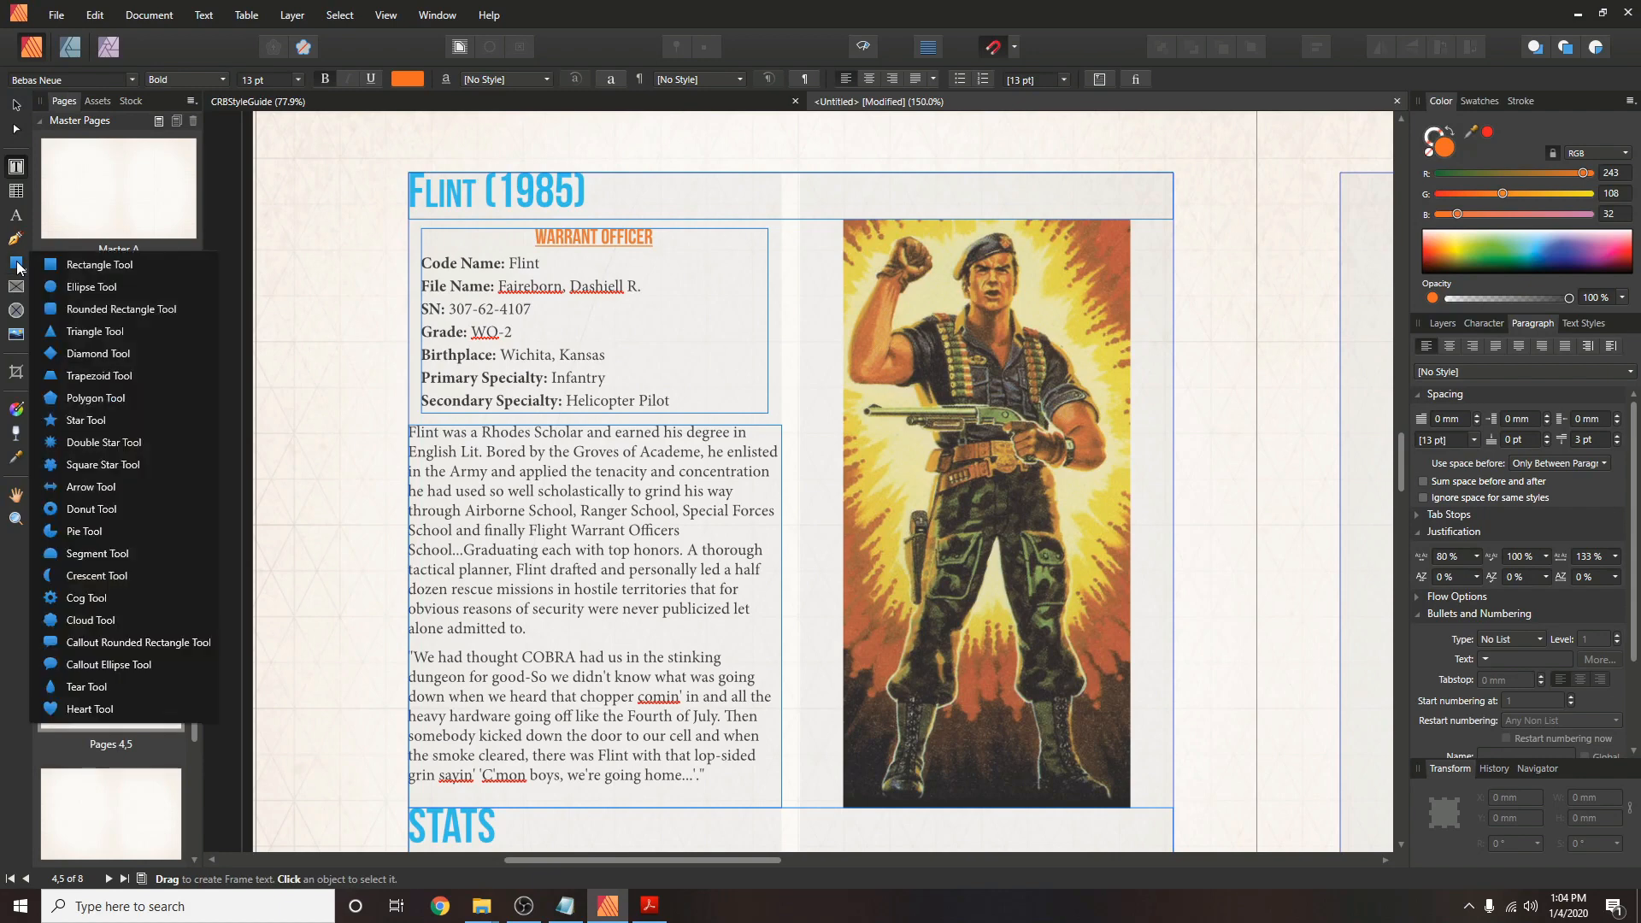
pyautogui.click(90, 305)
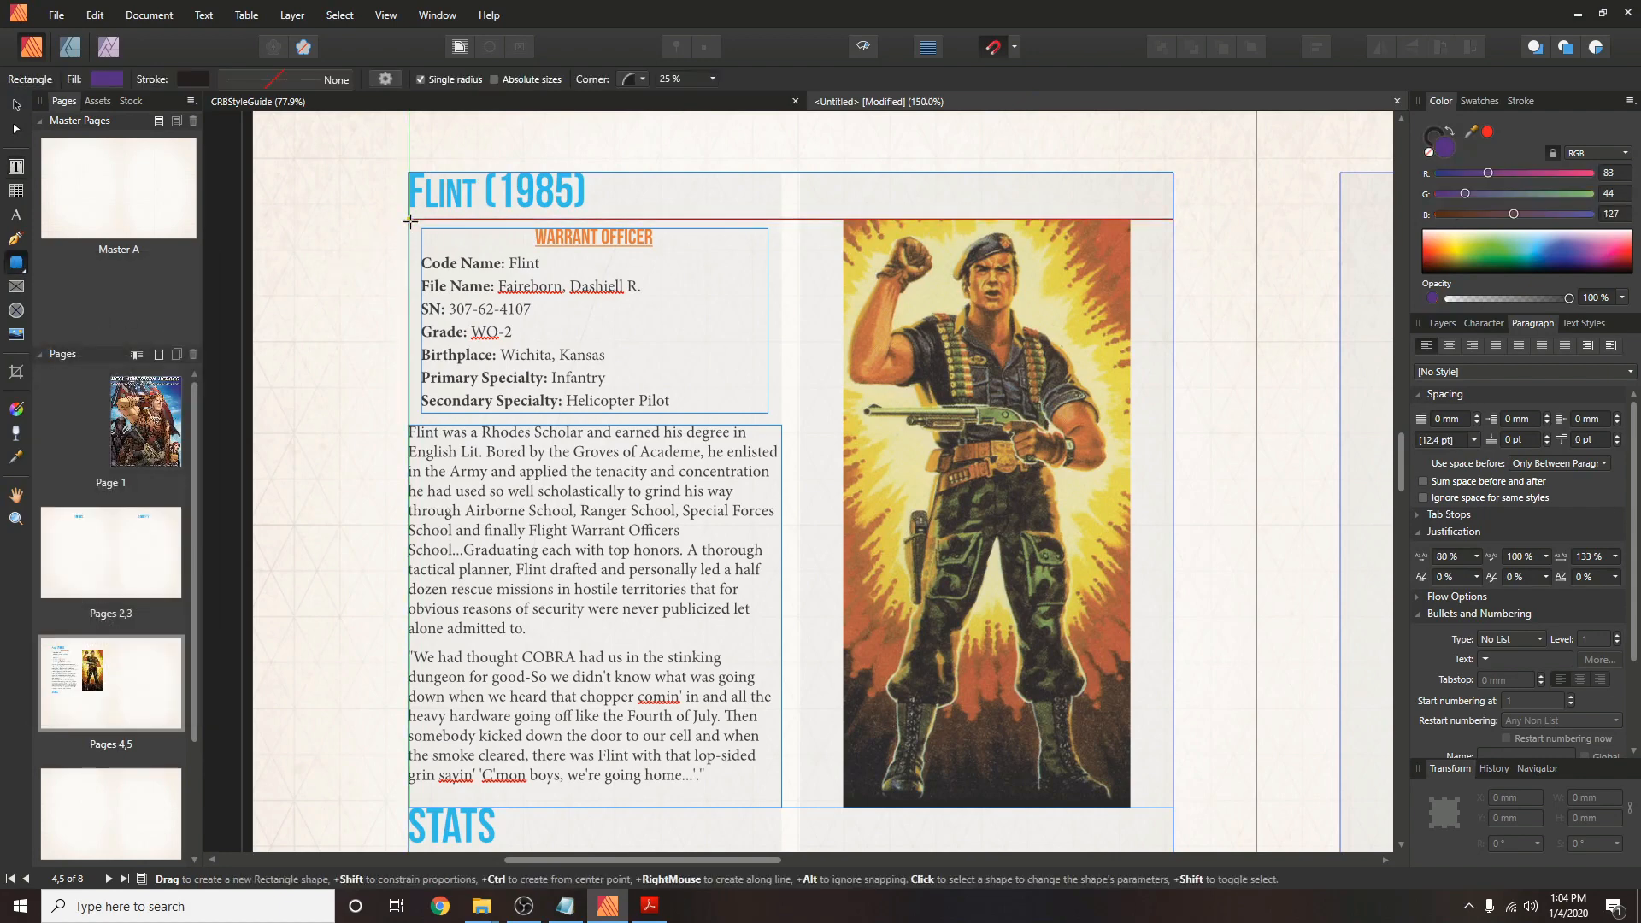
pyautogui.moveTo(407, 220); pyautogui.dragTo(784, 421)
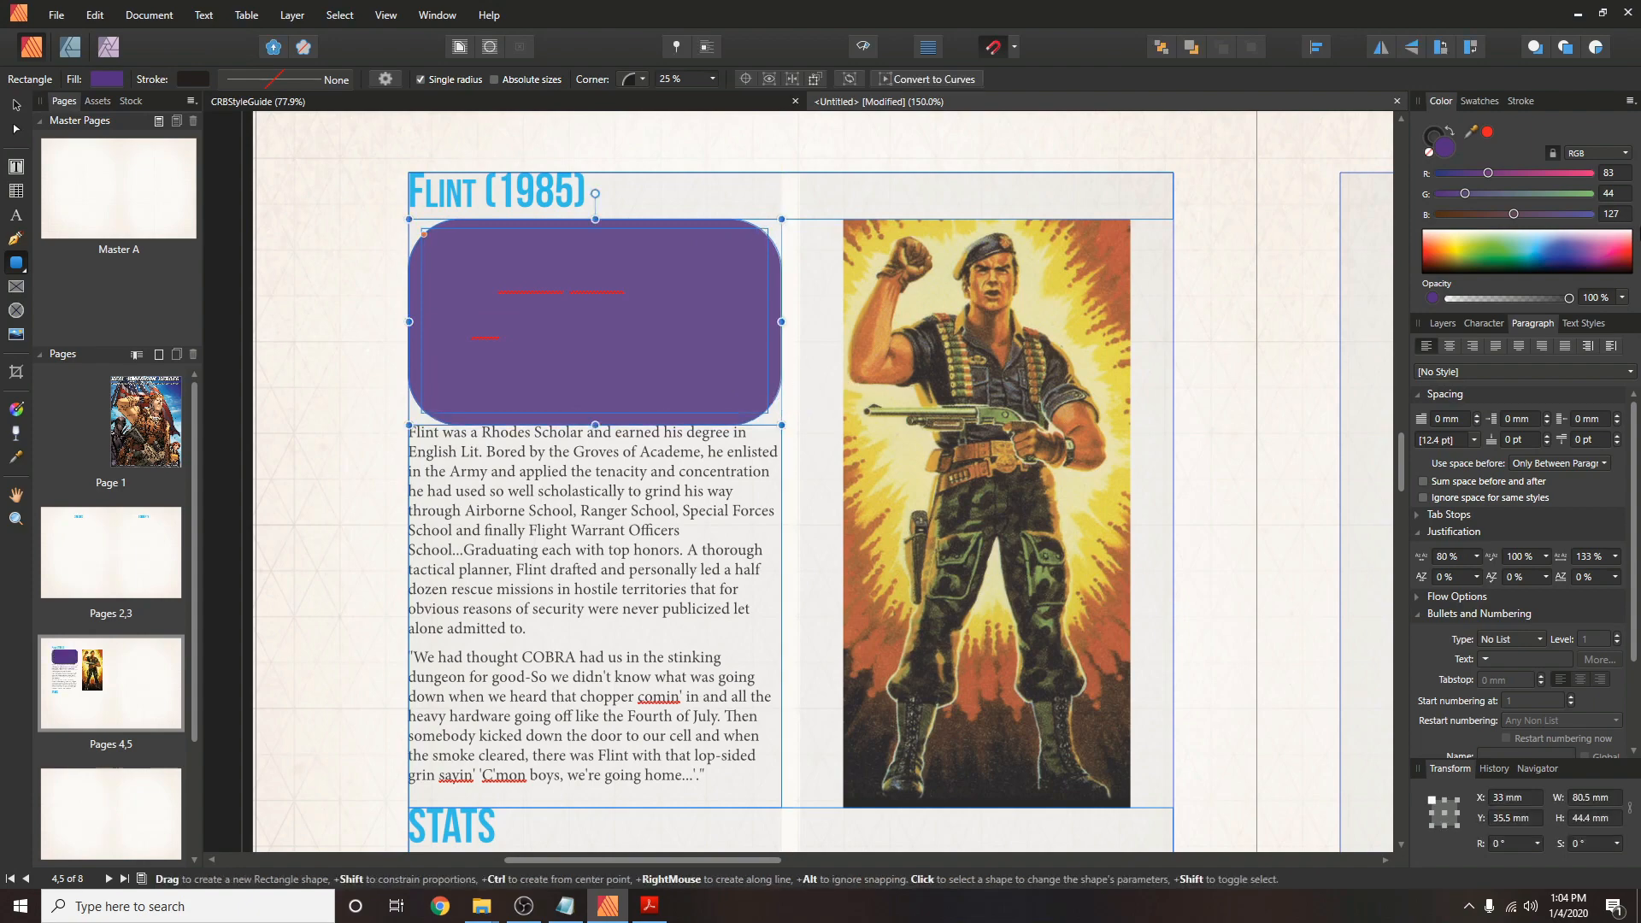
# Set the rounded rectangle's fill colour to RGB 44, 66, 99.
pyautogui.doubleClick(1443, 147)
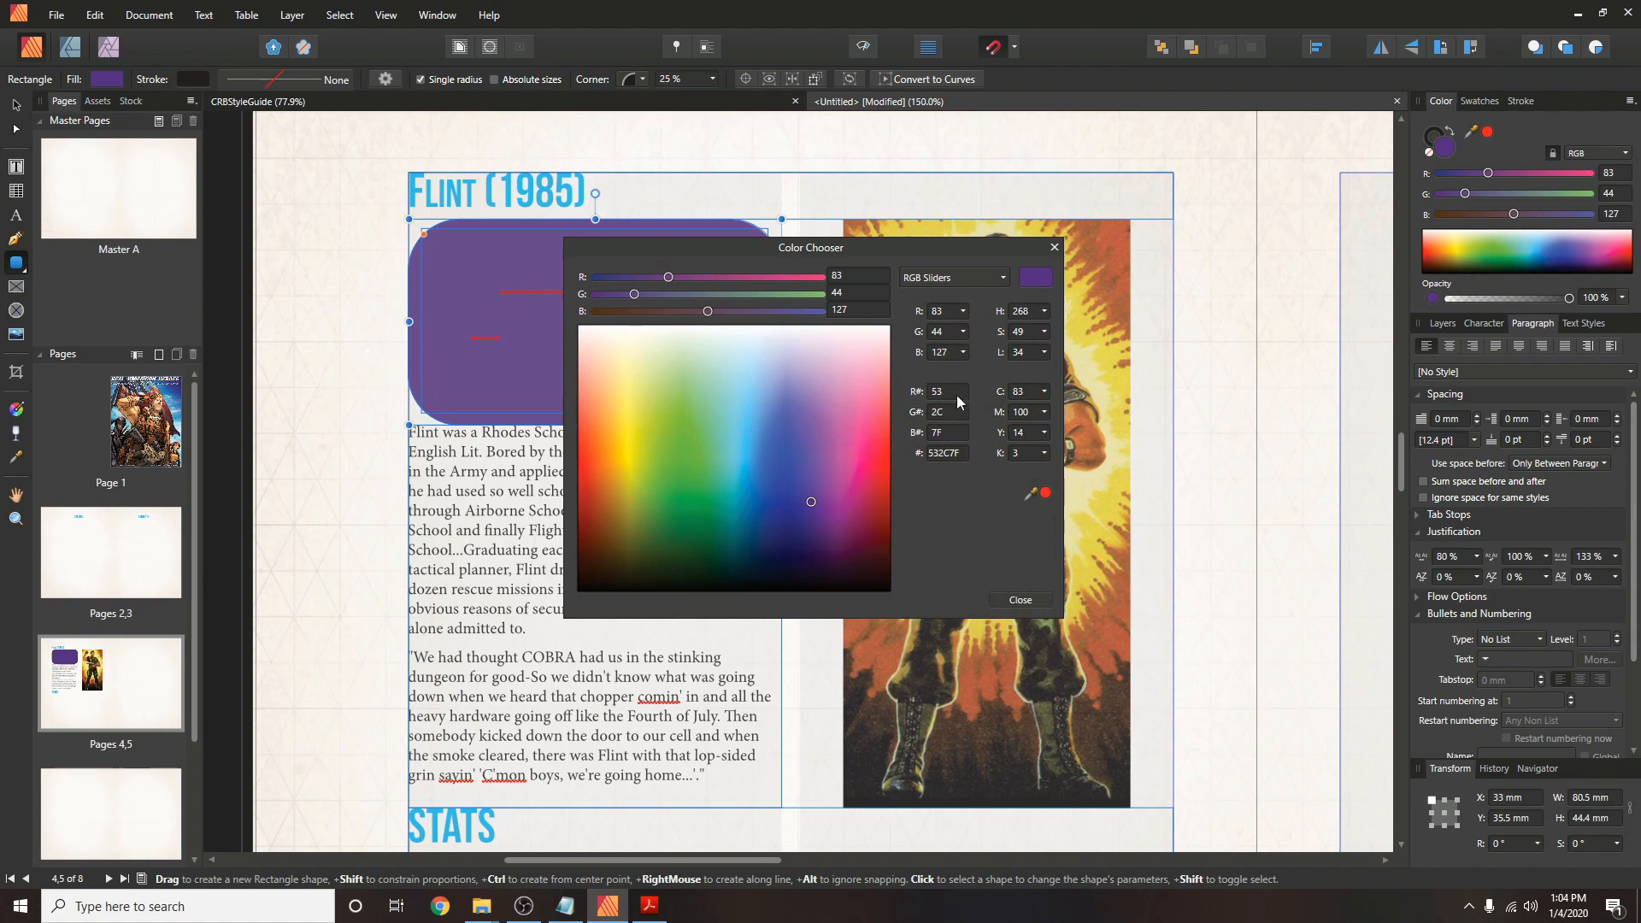
pyautogui.click(953, 311)
pyautogui.write('44')
pyautogui.press('Tab')
pyautogui.write('66')
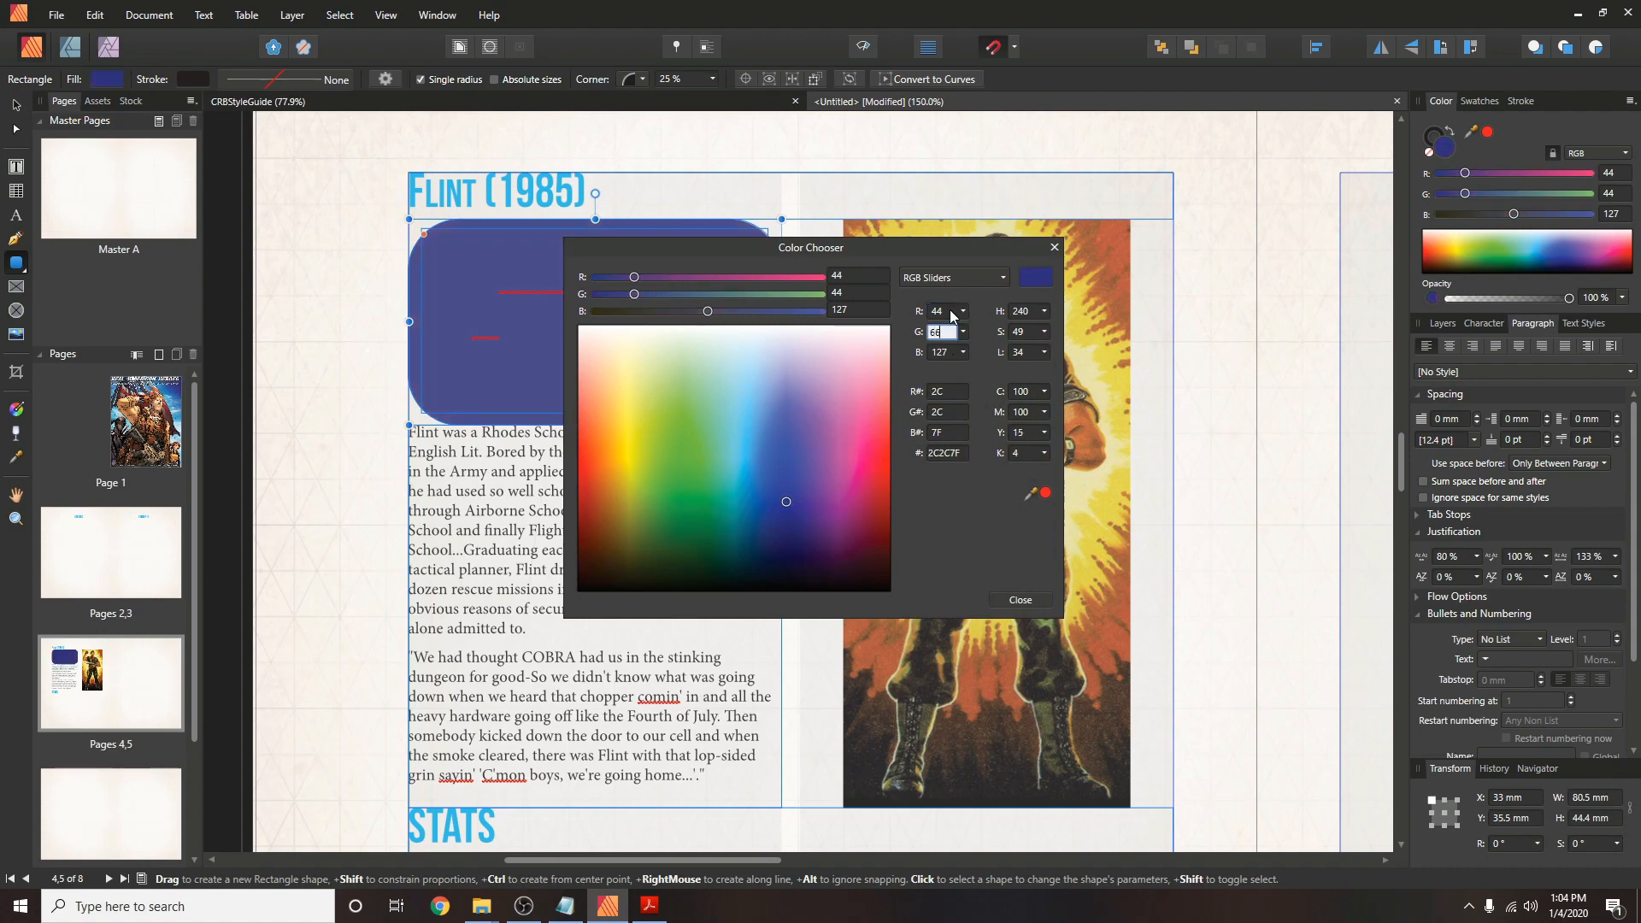
pyautogui.press('Tab')
pyautogui.write('9')
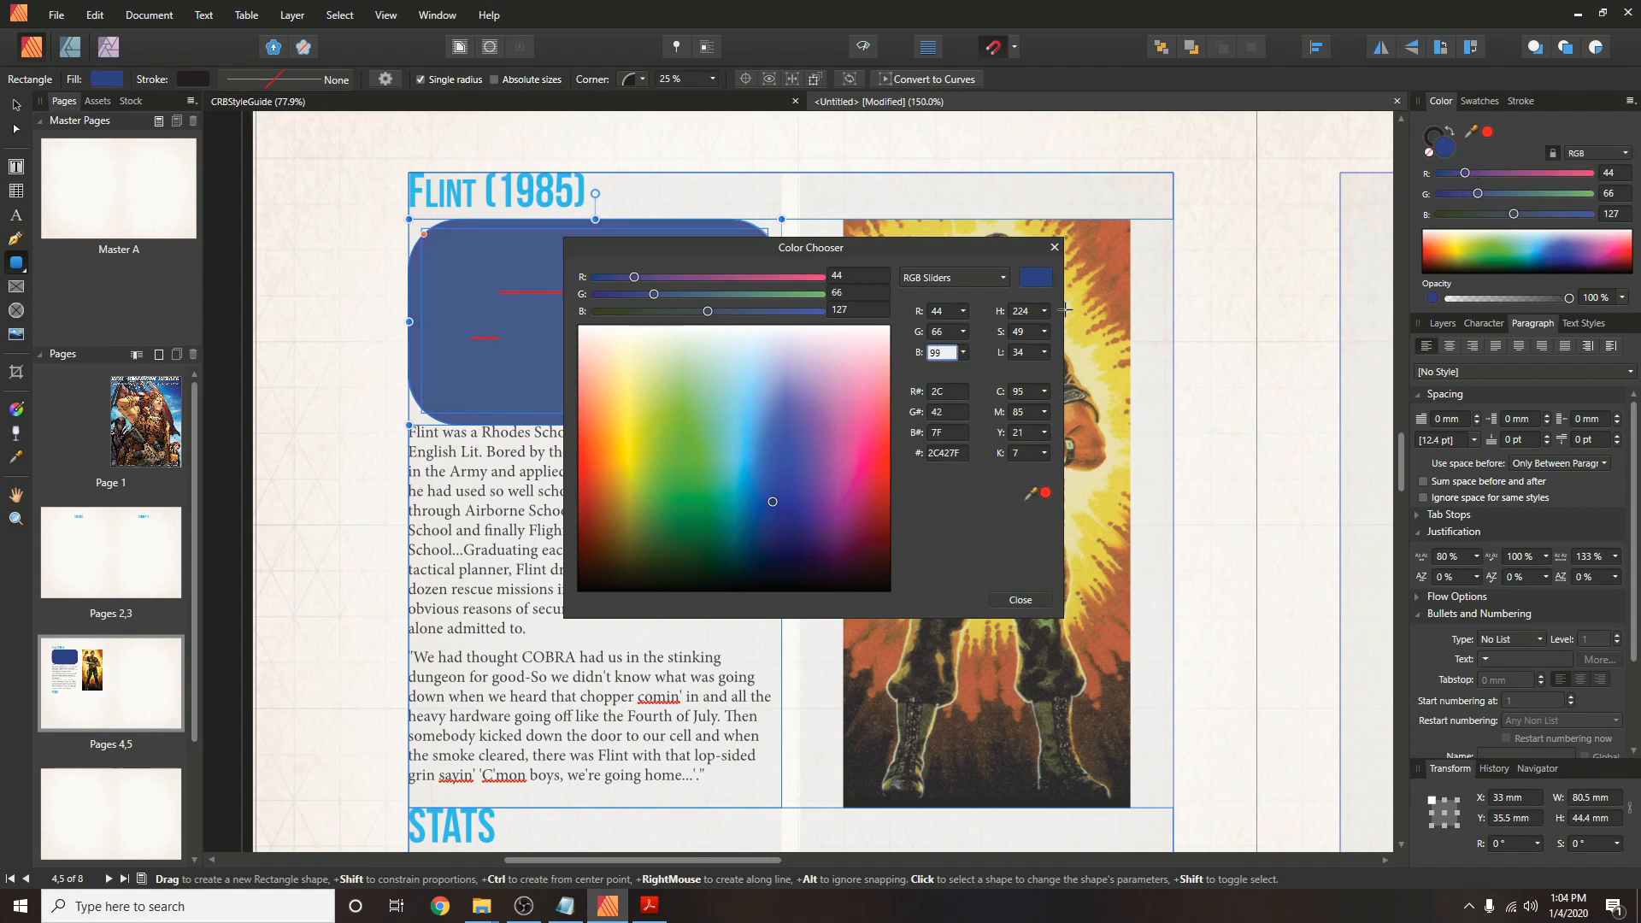
pyautogui.write('9')
pyautogui.click(1010, 600)
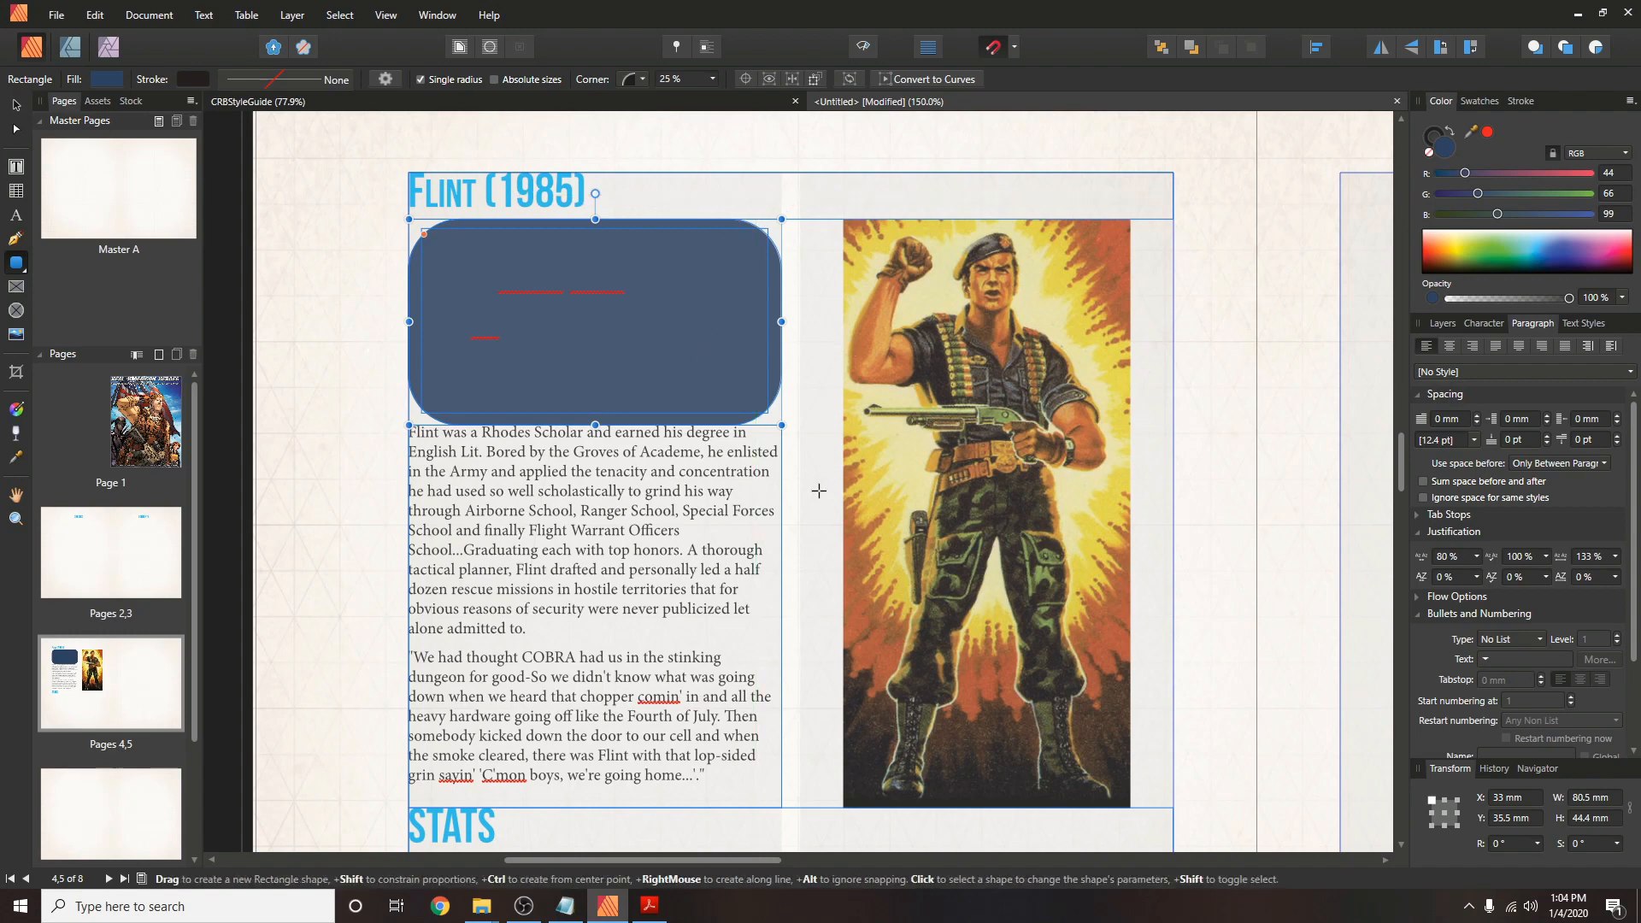
# Move the rounded rectangle backward in the stacking order to sit behind the dossier text but above the page background.
pyautogui.click(1191, 51)
pyautogui.click(1192, 53)
pyautogui.click(1192, 53)
pyautogui.click(1193, 52)
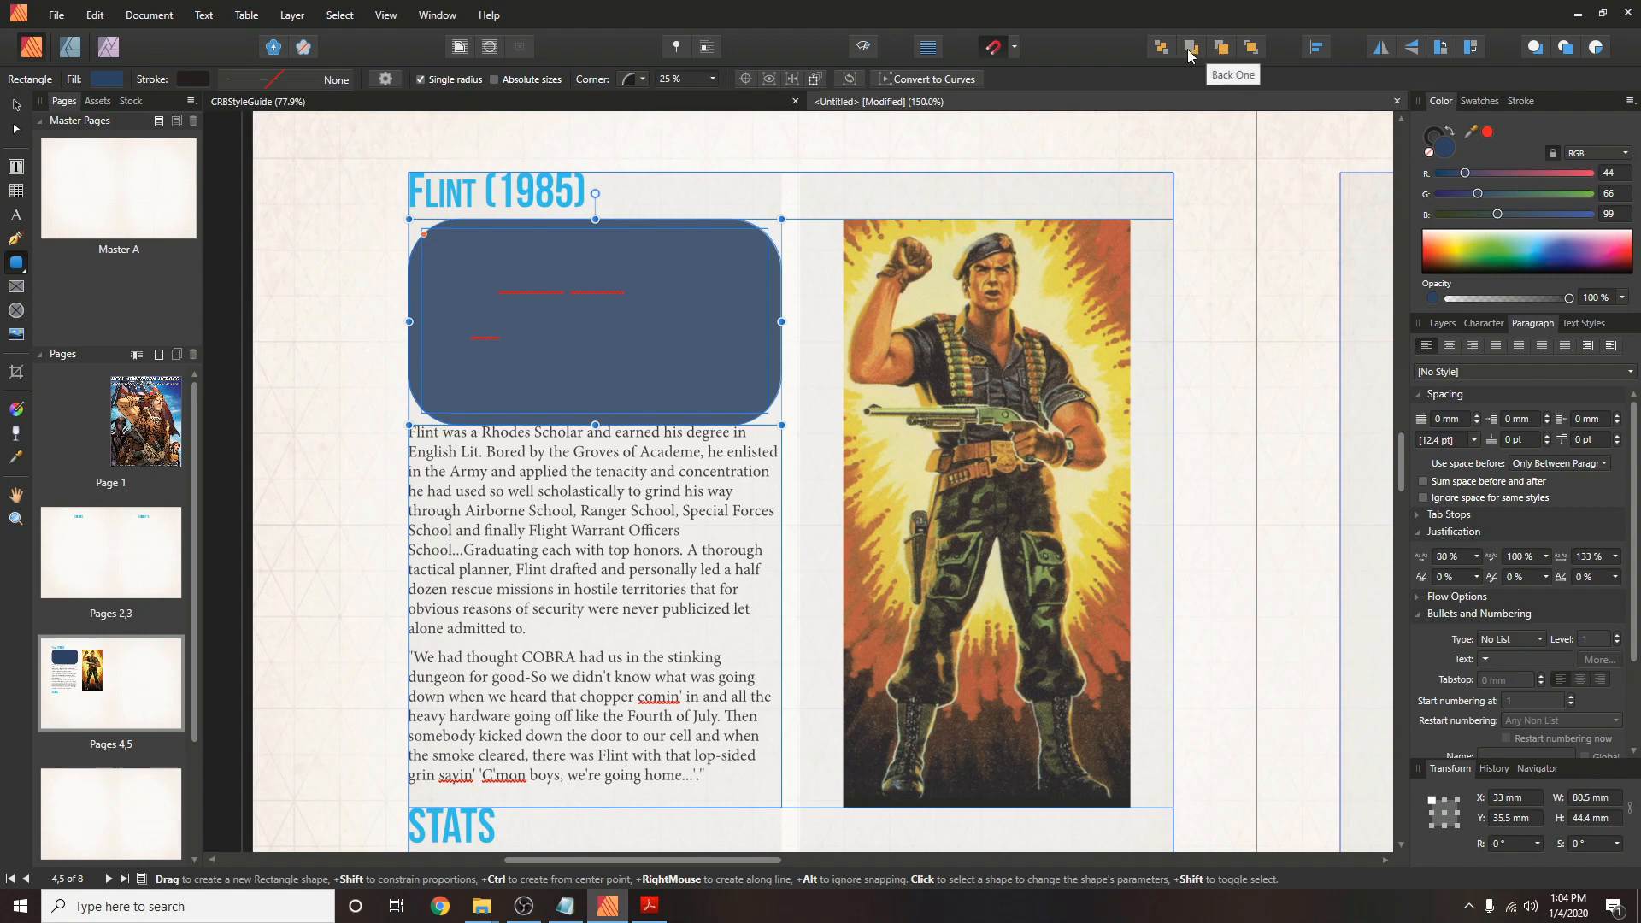
pyautogui.click(1193, 53)
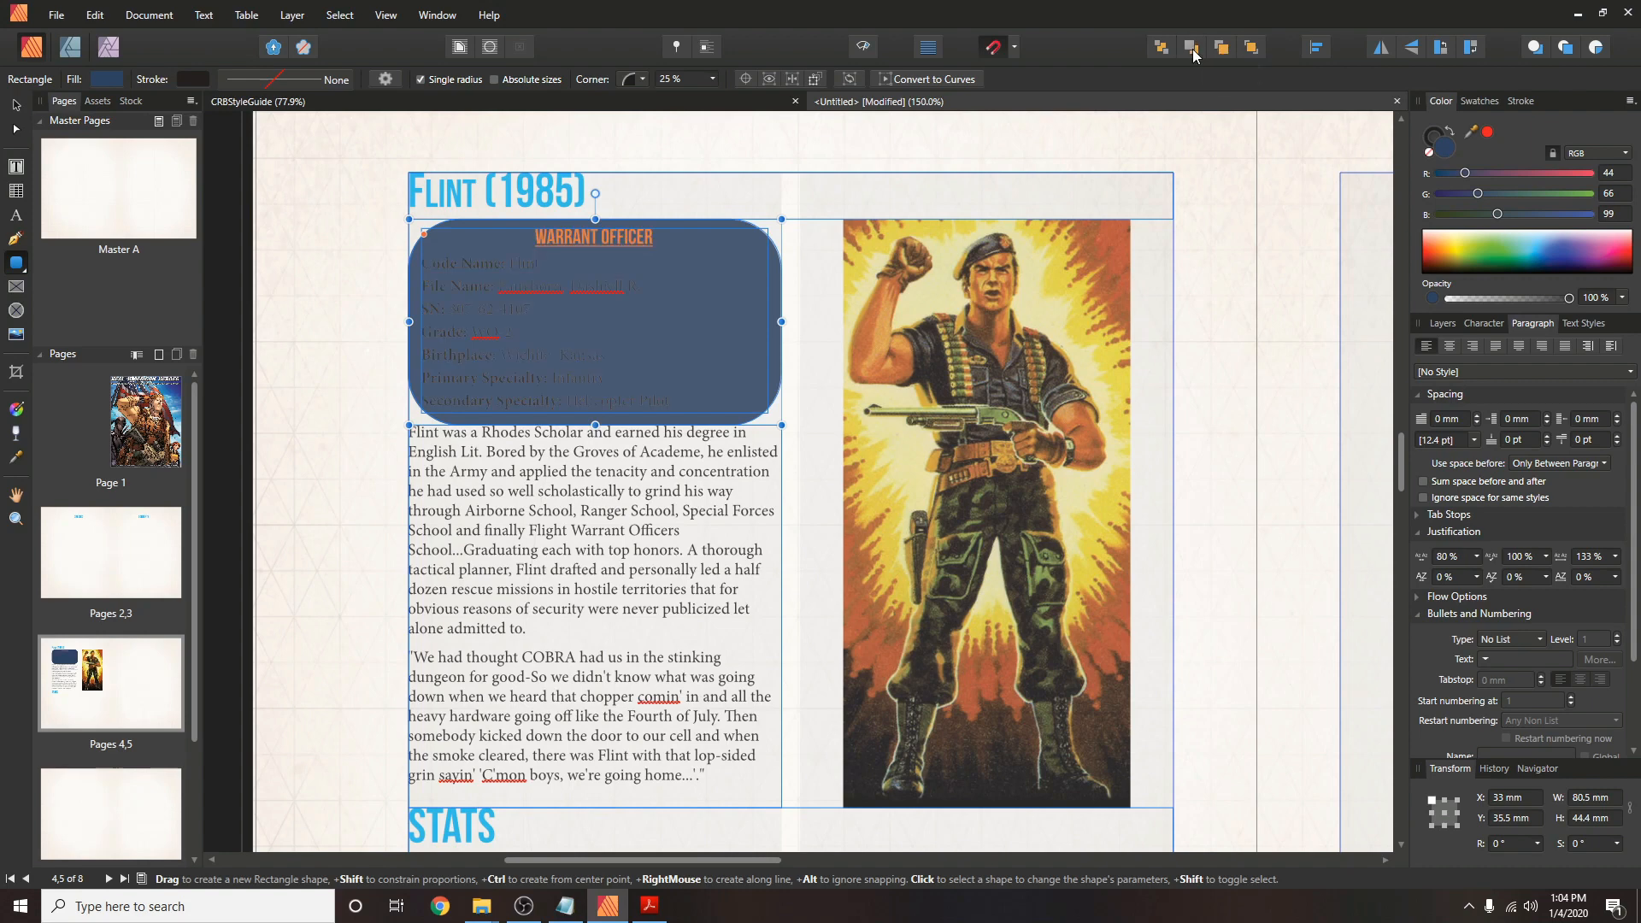
pyautogui.click(1193, 53)
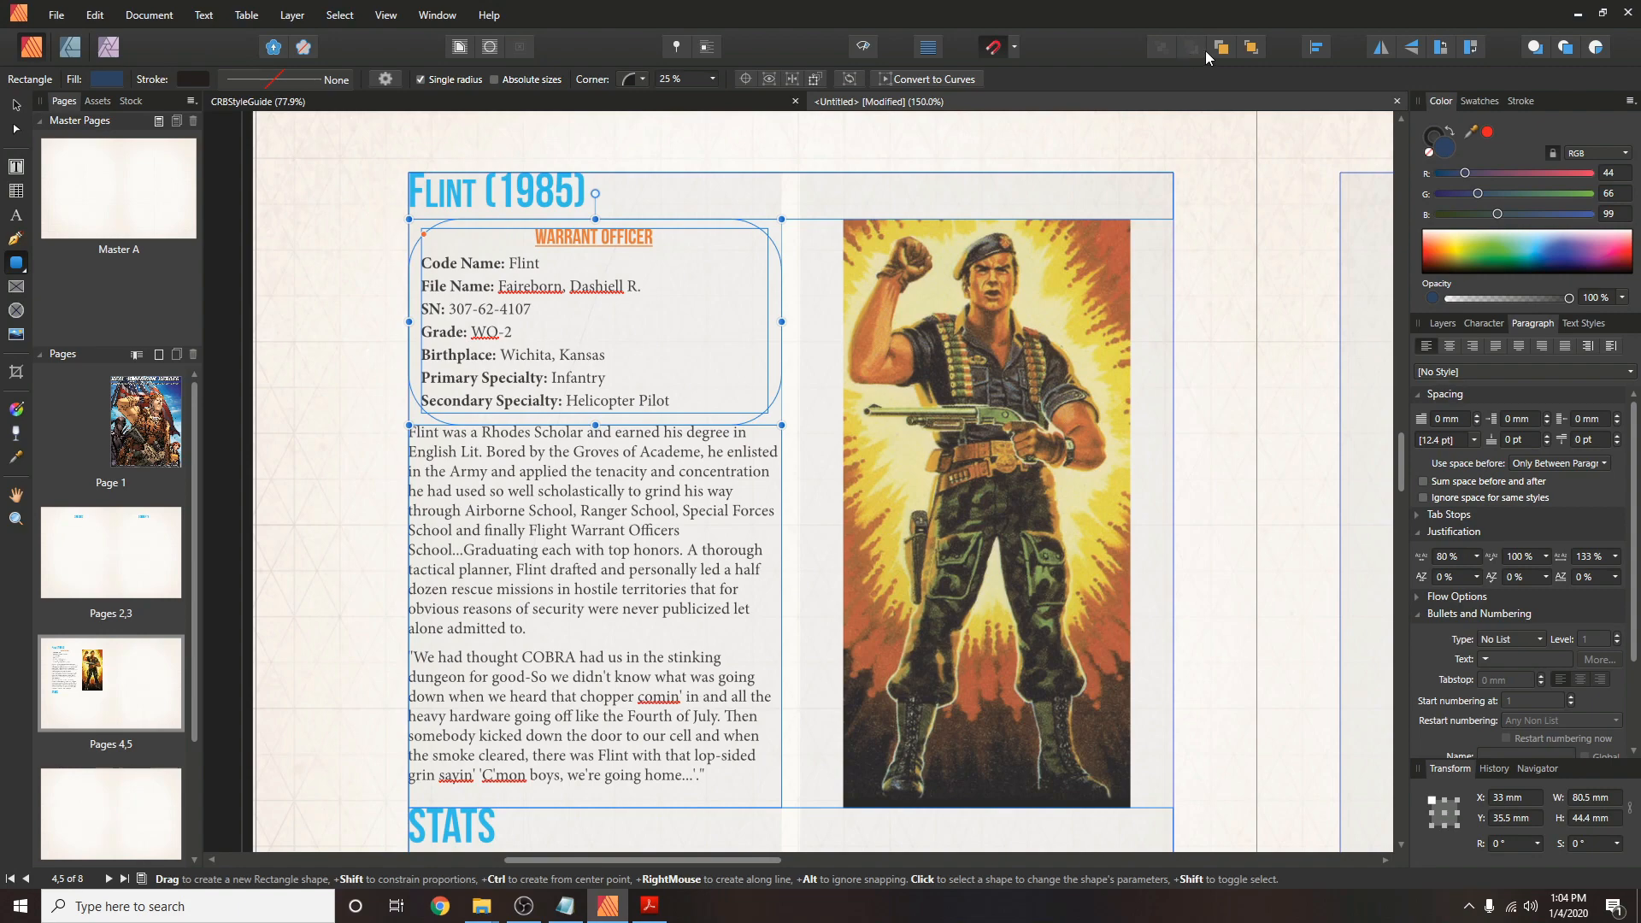
pyautogui.click(1221, 49)
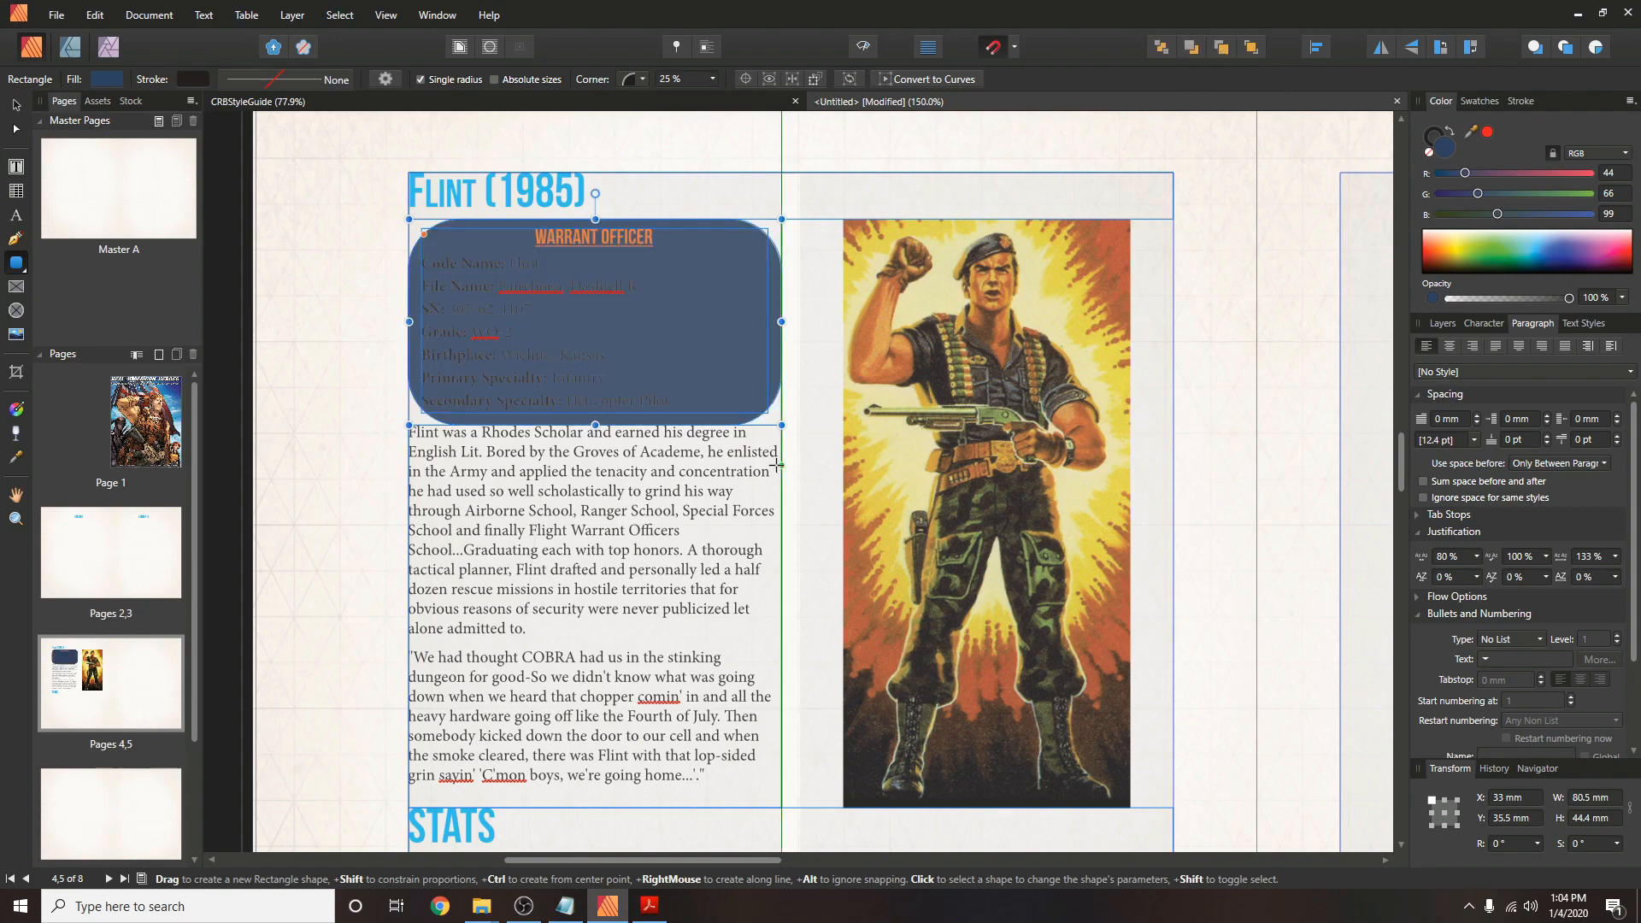
# Change the text colour of the seven dossier lines below the Warrant Officer heading to white (RGB 255, 255, 255).
pyautogui.click(19, 167)
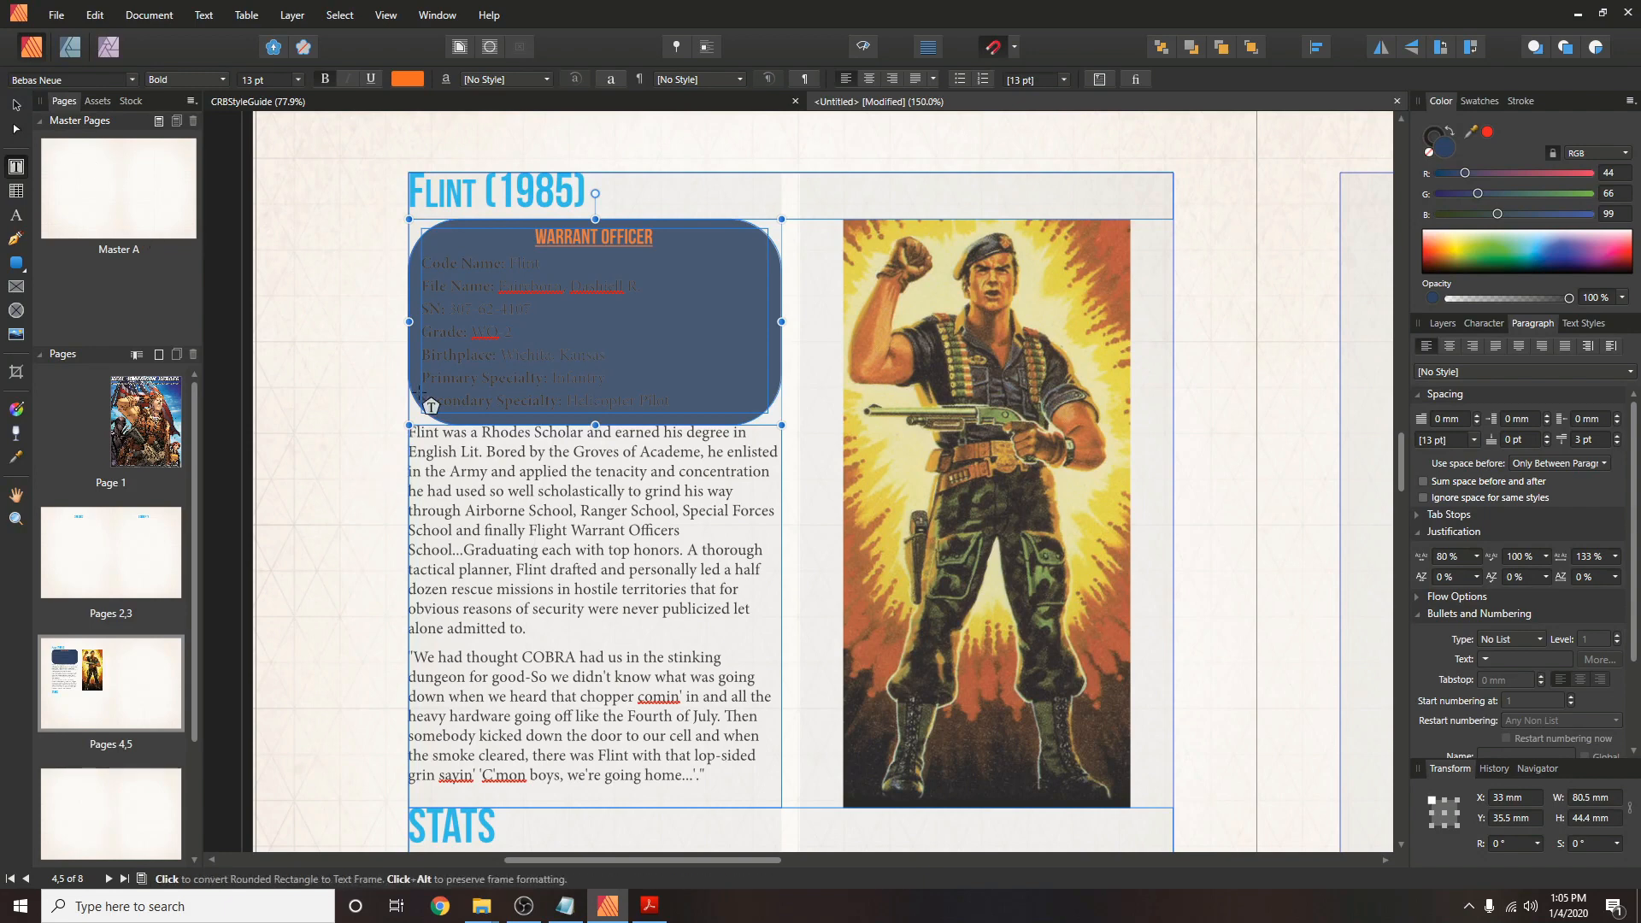
pyautogui.moveTo(425, 263); pyautogui.dragTo(677, 403)
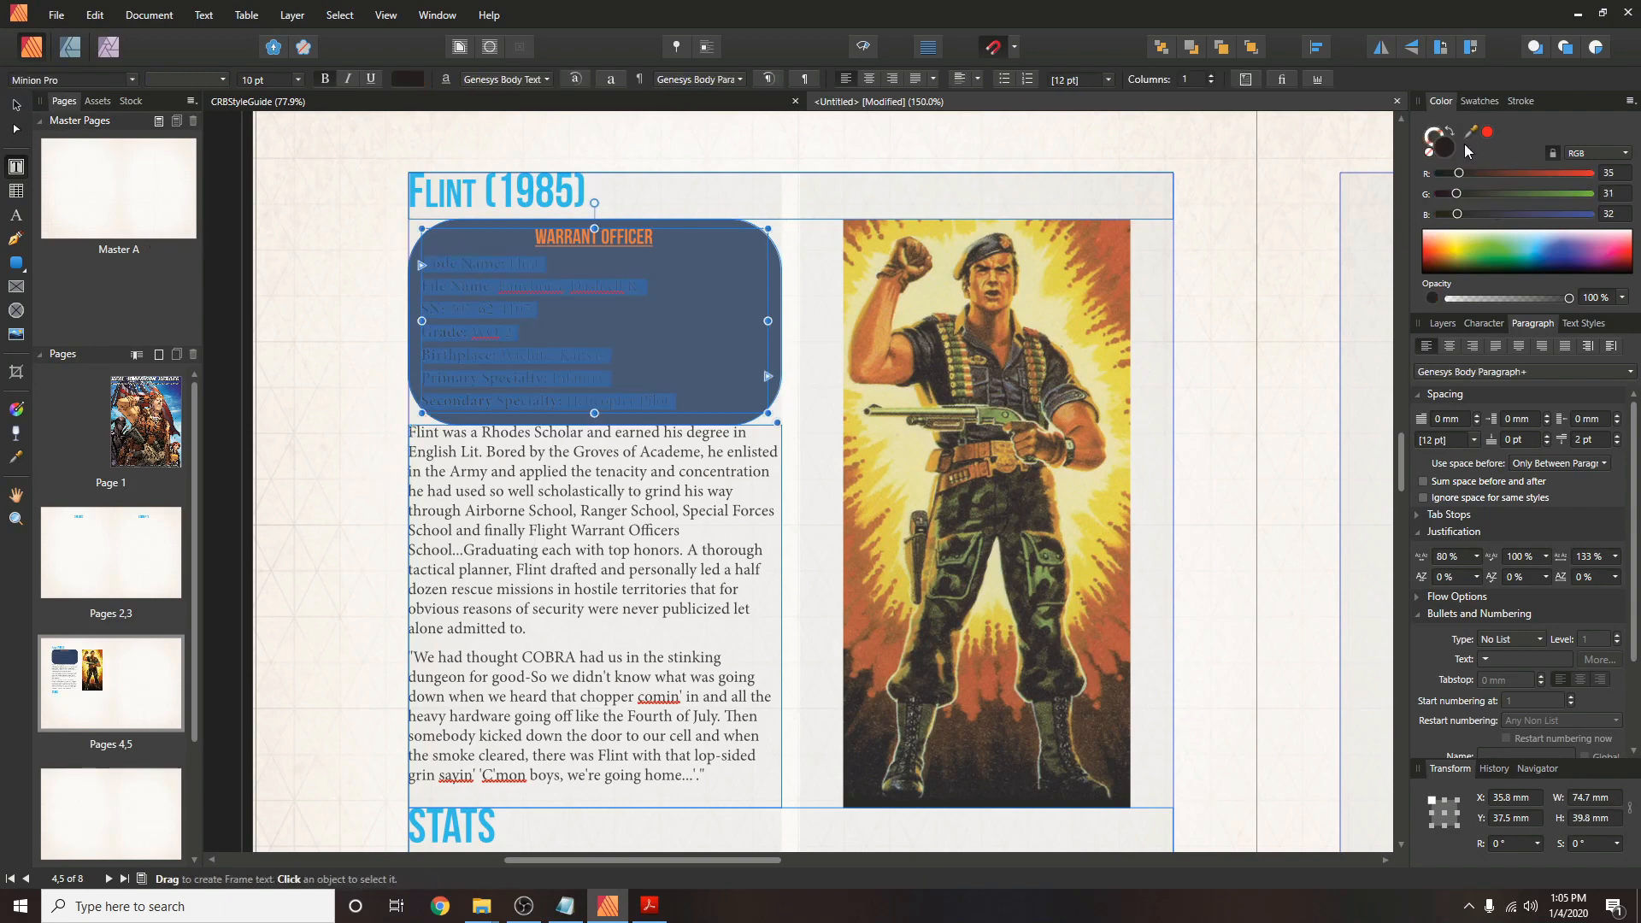
pyautogui.doubleClick(1429, 151)
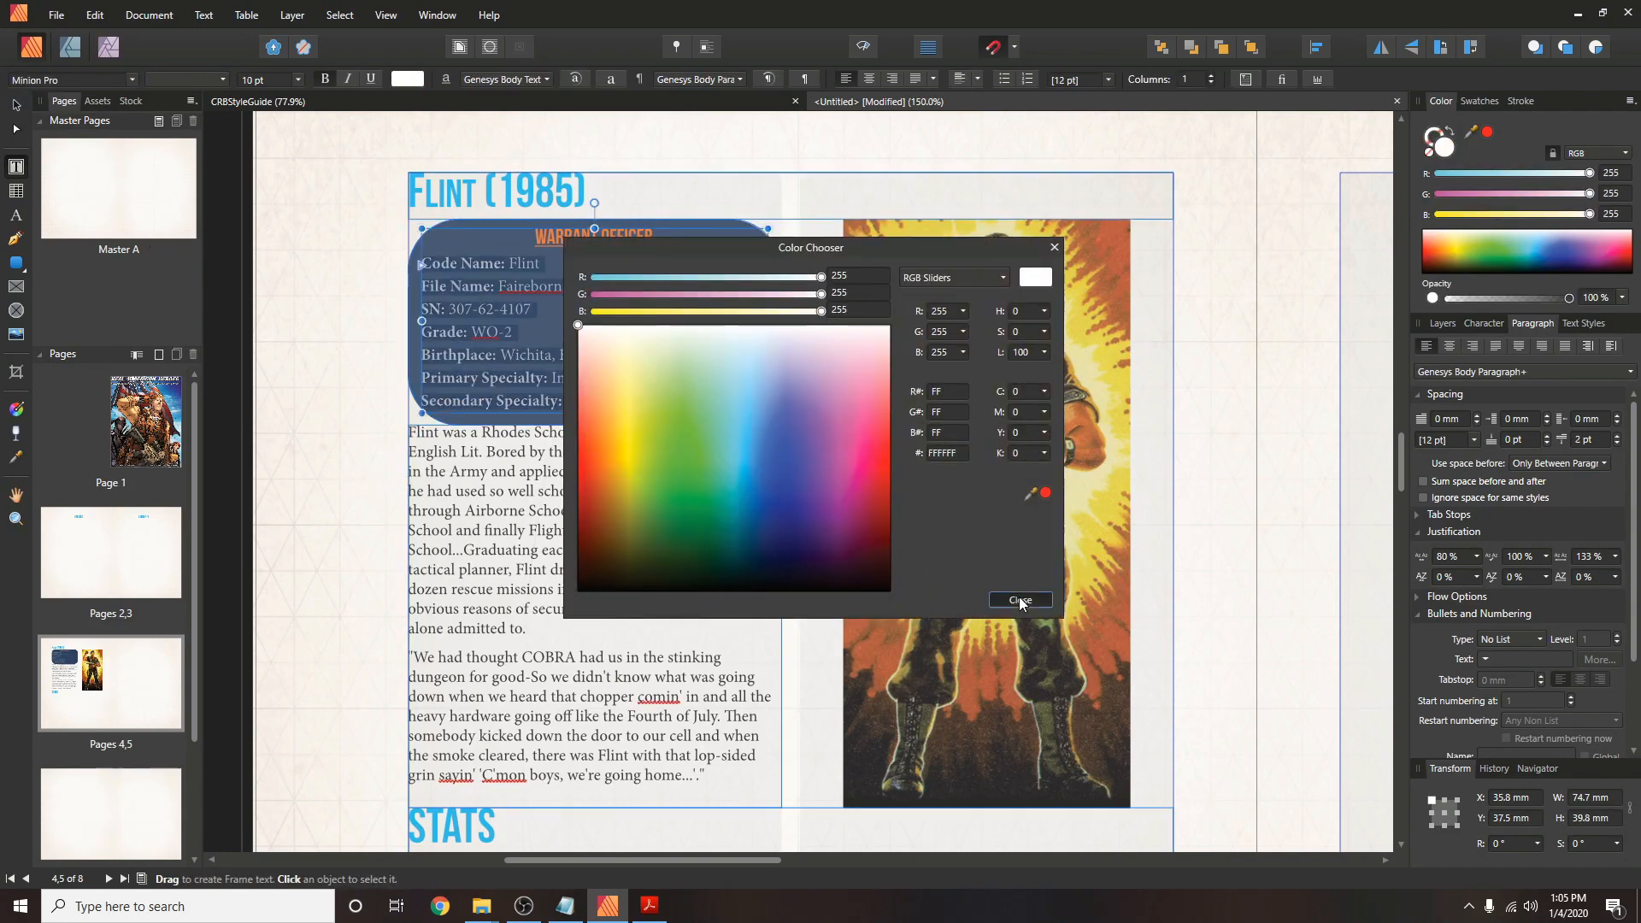
pyautogui.click(1020, 599)
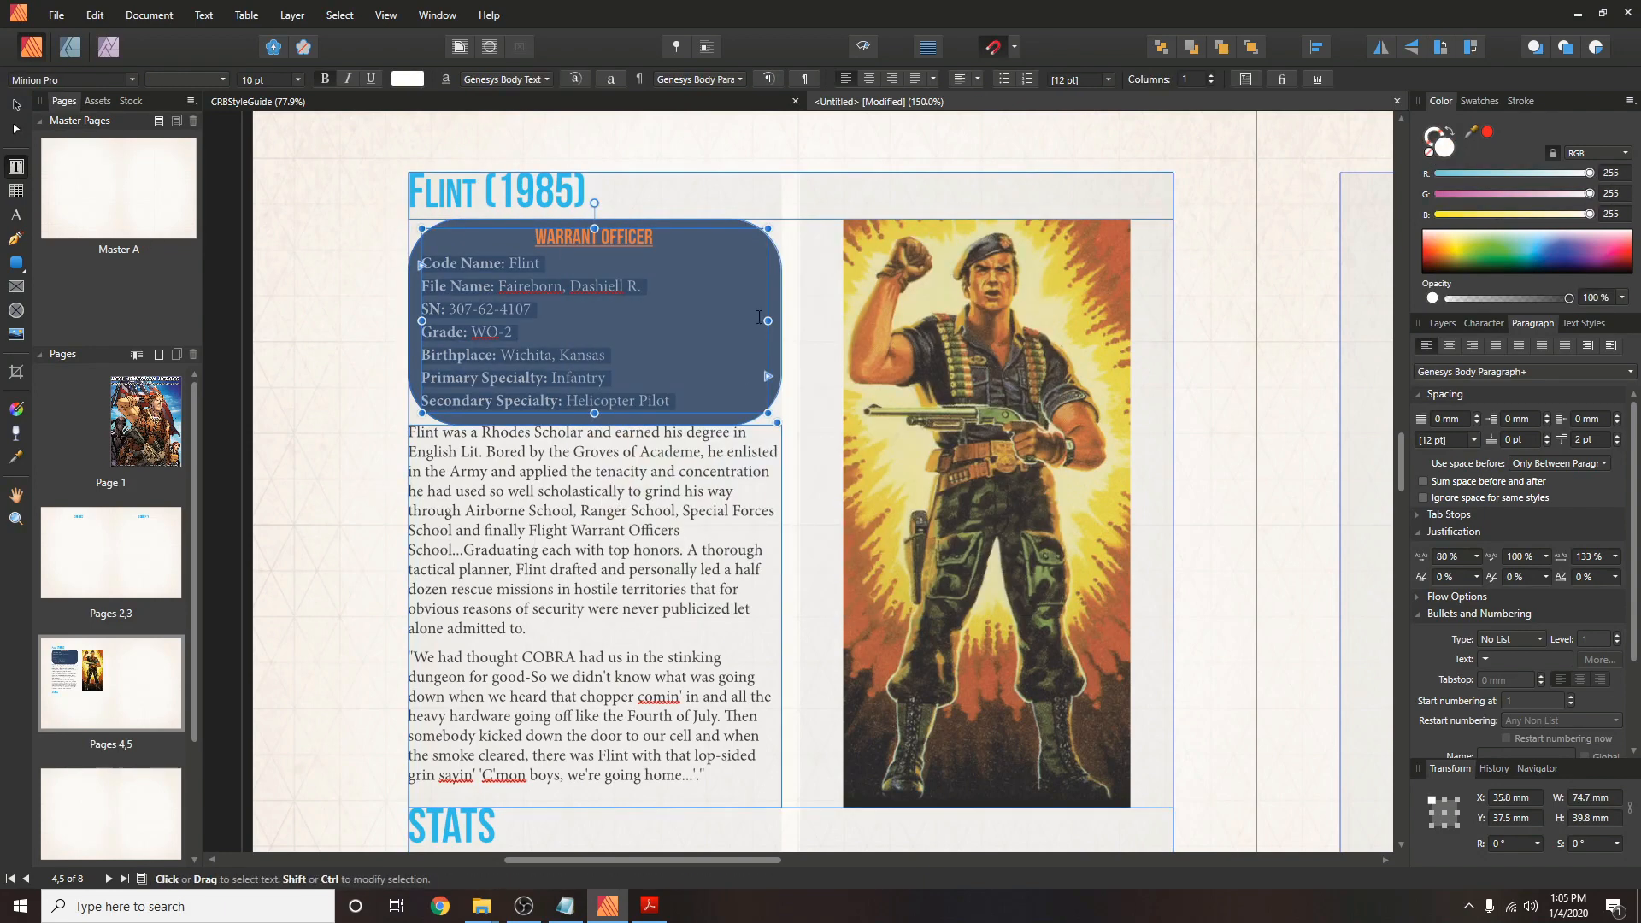
pyautogui.press('Escape')
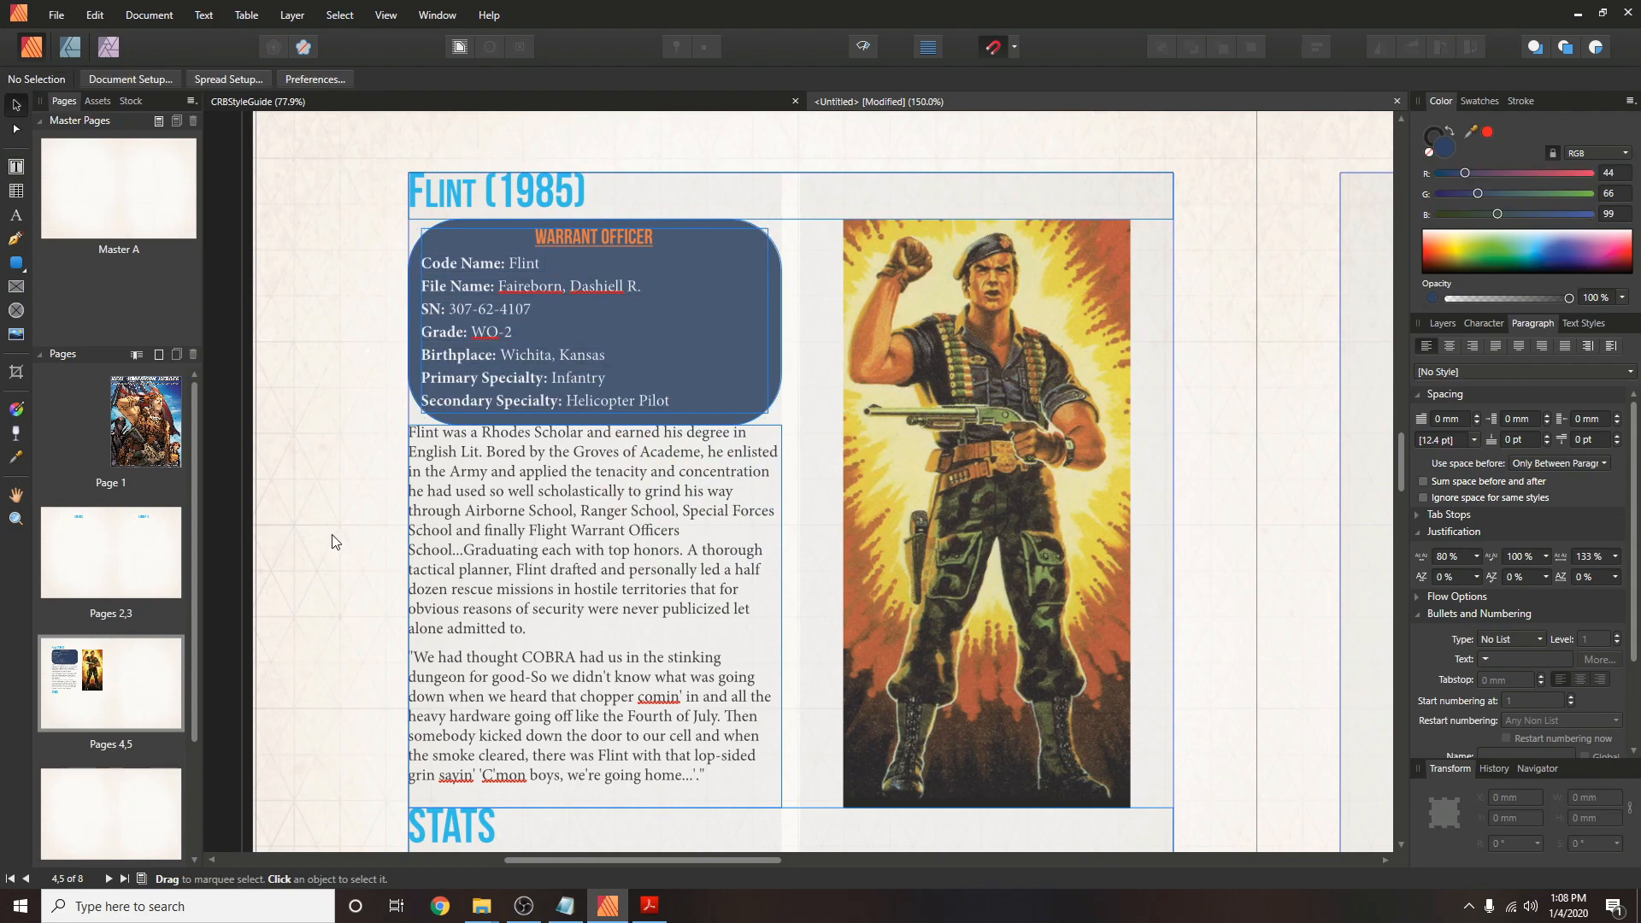
# Convert the blue rounded rectangle behind the dossier text to editable curves.
pyautogui.click(408, 382)
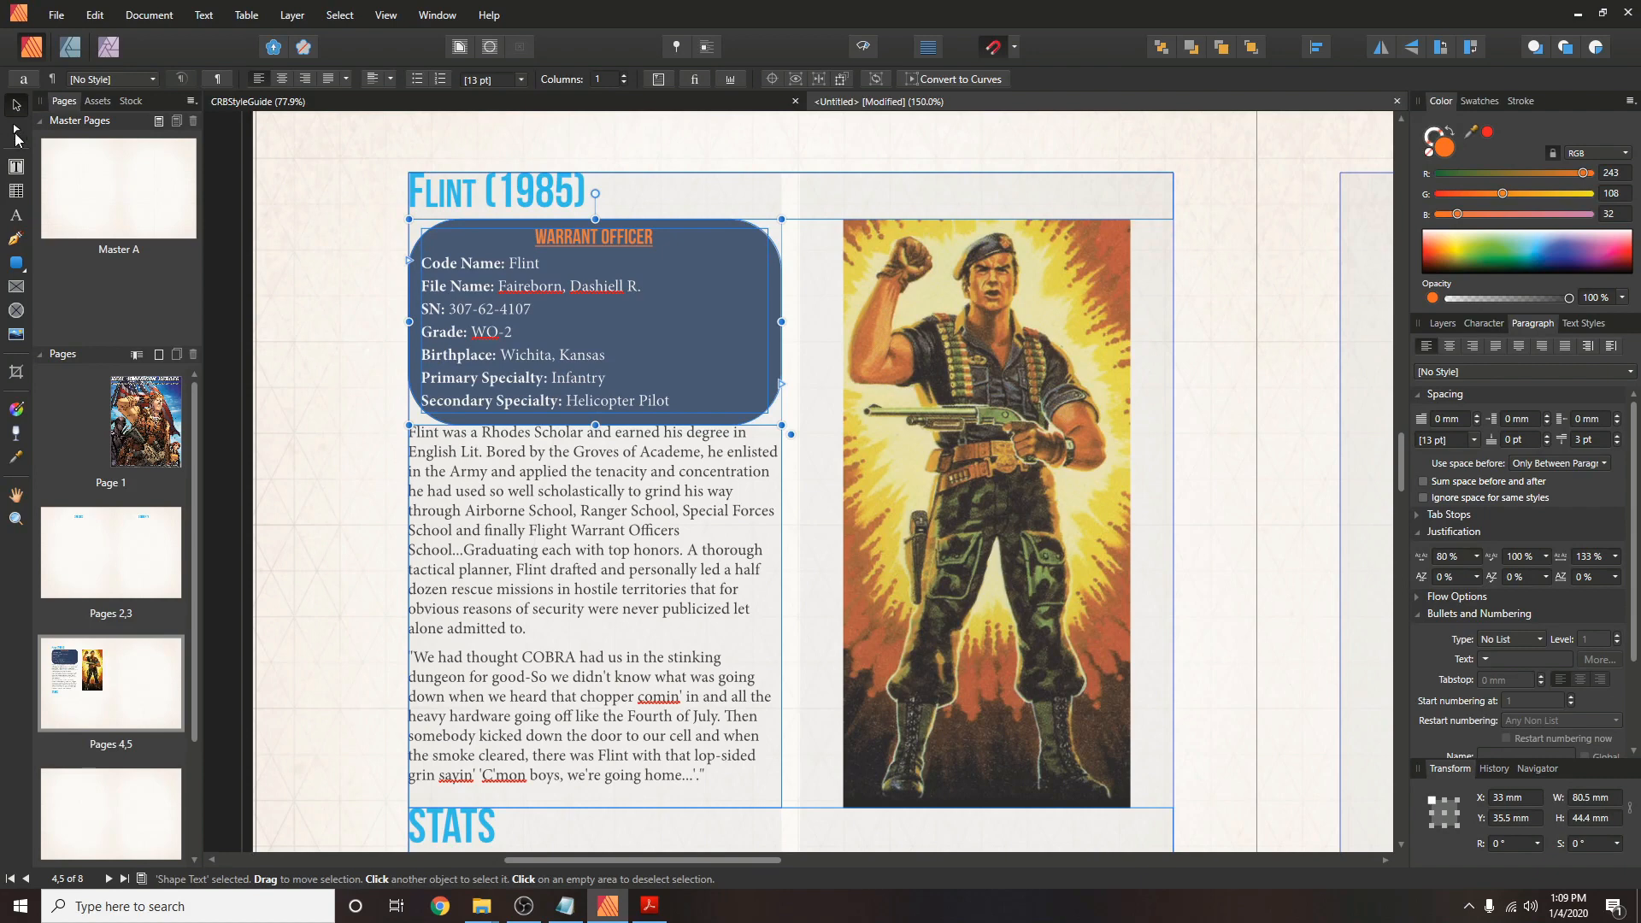
pyautogui.click(16, 130)
pyautogui.click(292, 15)
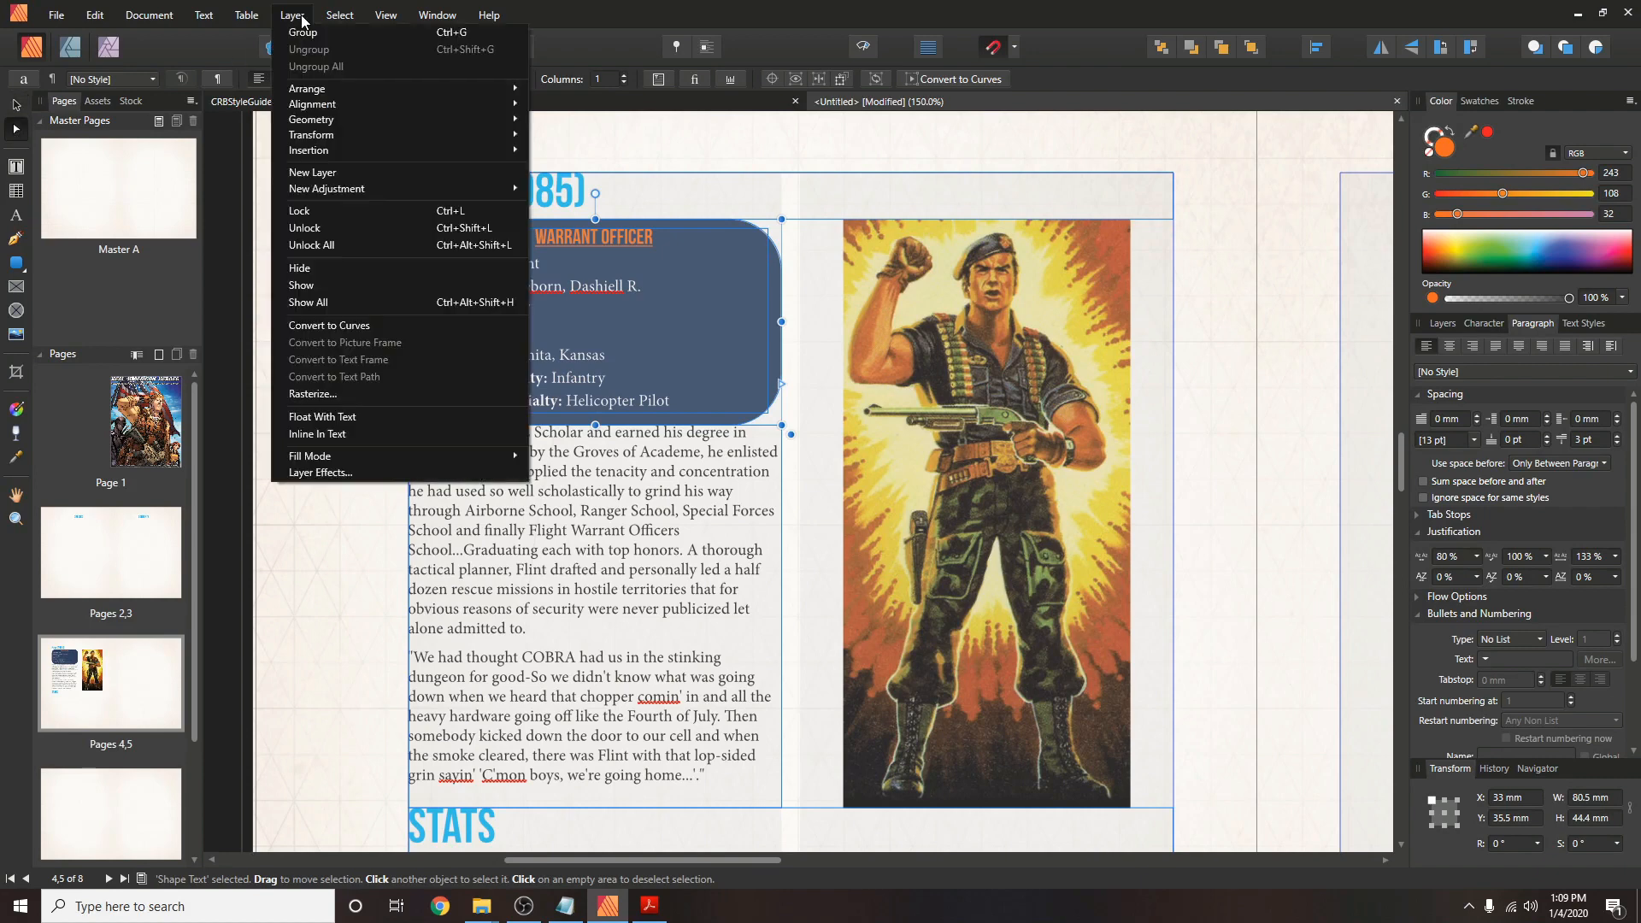
pyautogui.click(307, 328)
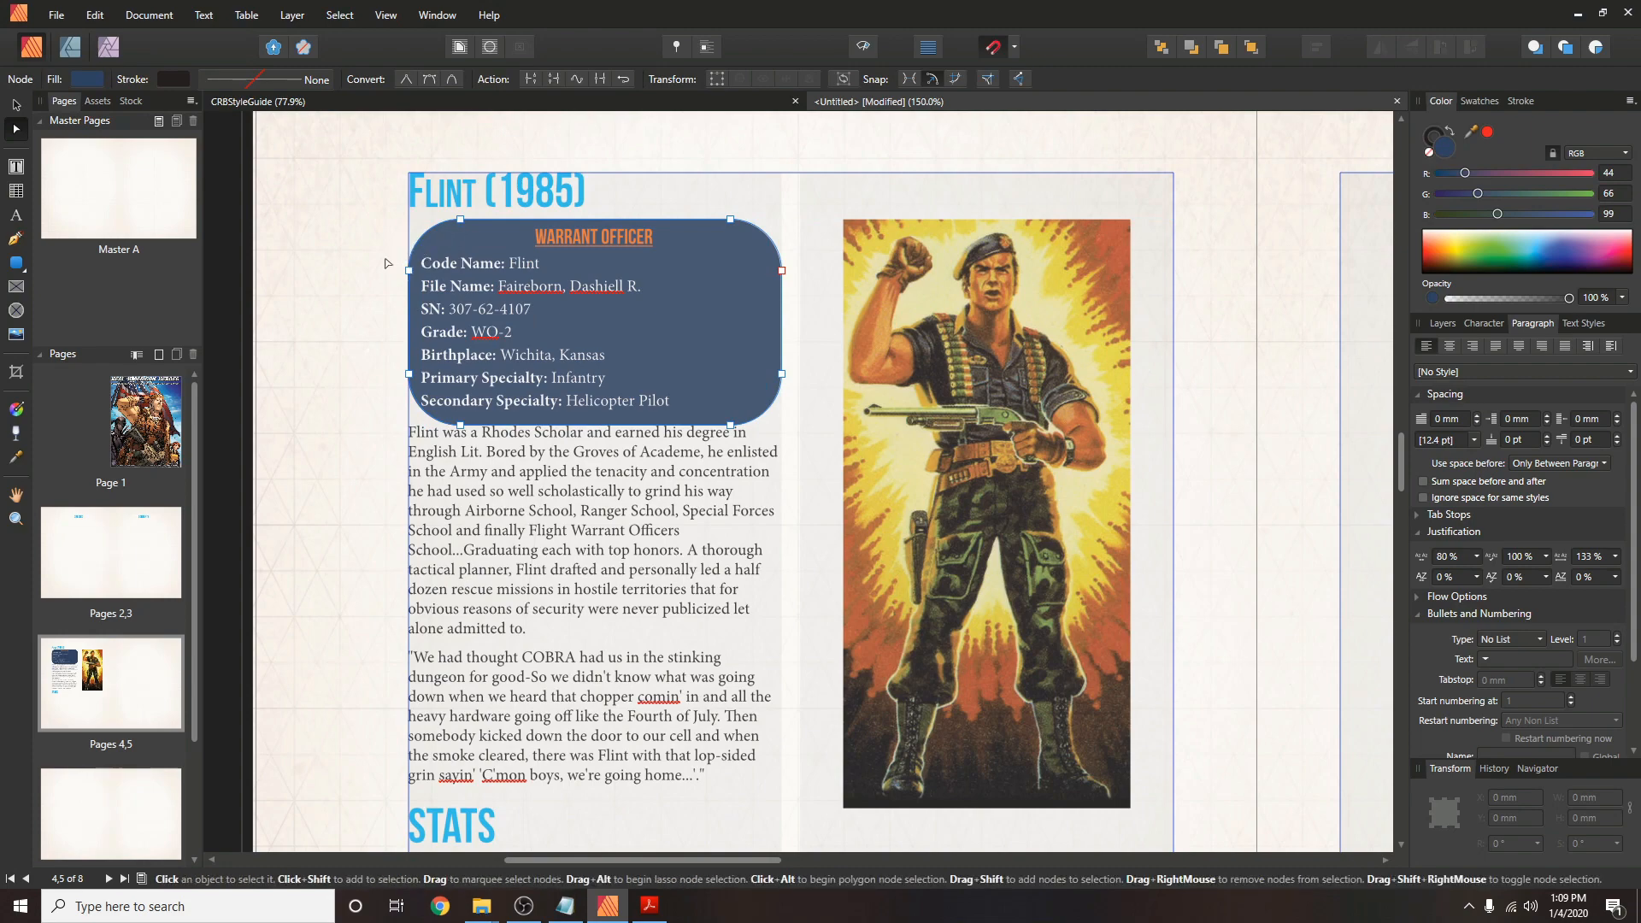
# Tighten the dossier box's upper-left corner by moving its top-edge node to X 39 mm.
pyautogui.hotkey('ctrl', '+')
pyautogui.hotkey('ctrl', '+')
pyautogui.hotkey('ctrl', '+')
pyautogui.hotkey('ctrl', '+')
pyautogui.click(387, 15)
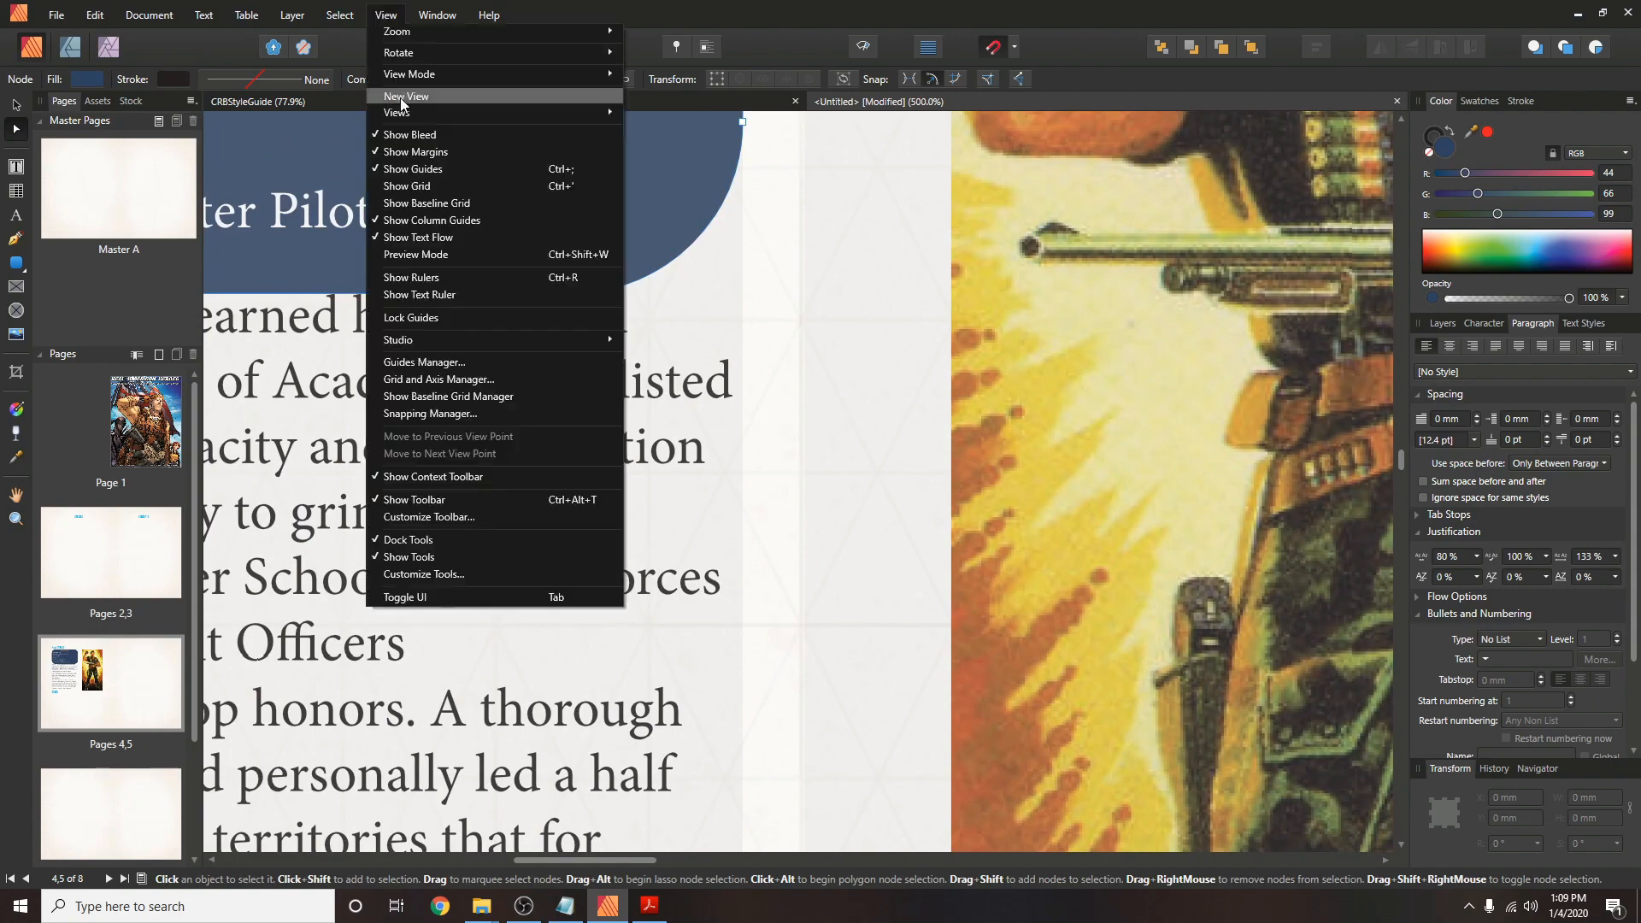
pyautogui.moveTo(423, 32)
pyautogui.click(718, 186)
pyautogui.moveTo(256, 248); pyautogui.dragTo(1270, 840)
pyautogui.moveTo(748, 270); pyautogui.dragTo(740, 319)
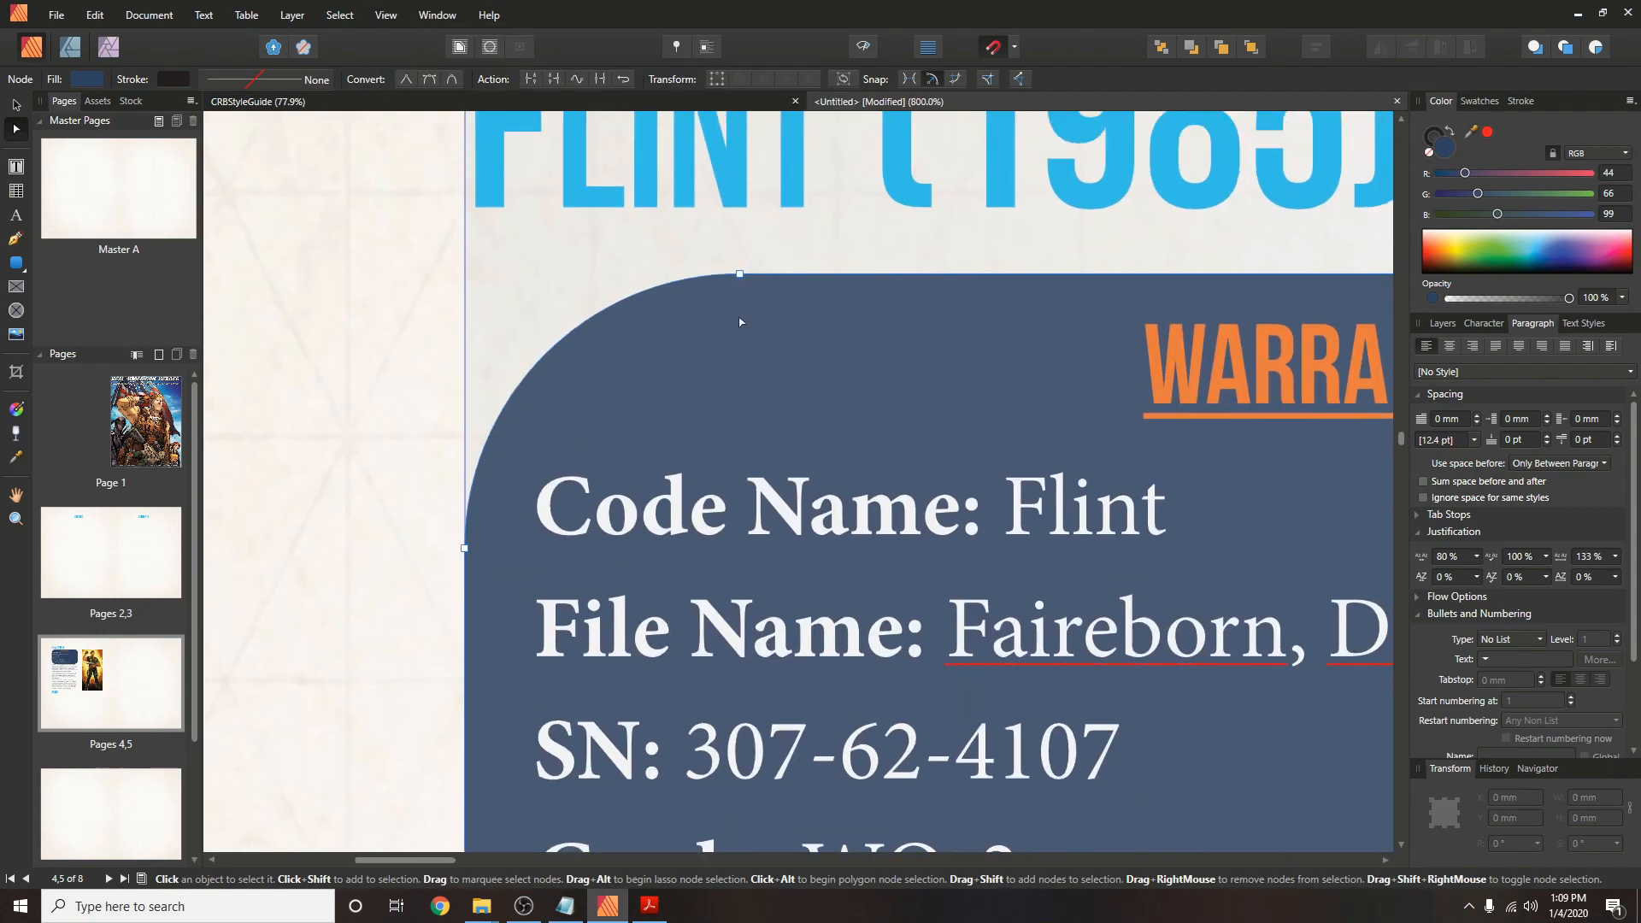
pyautogui.click(740, 276)
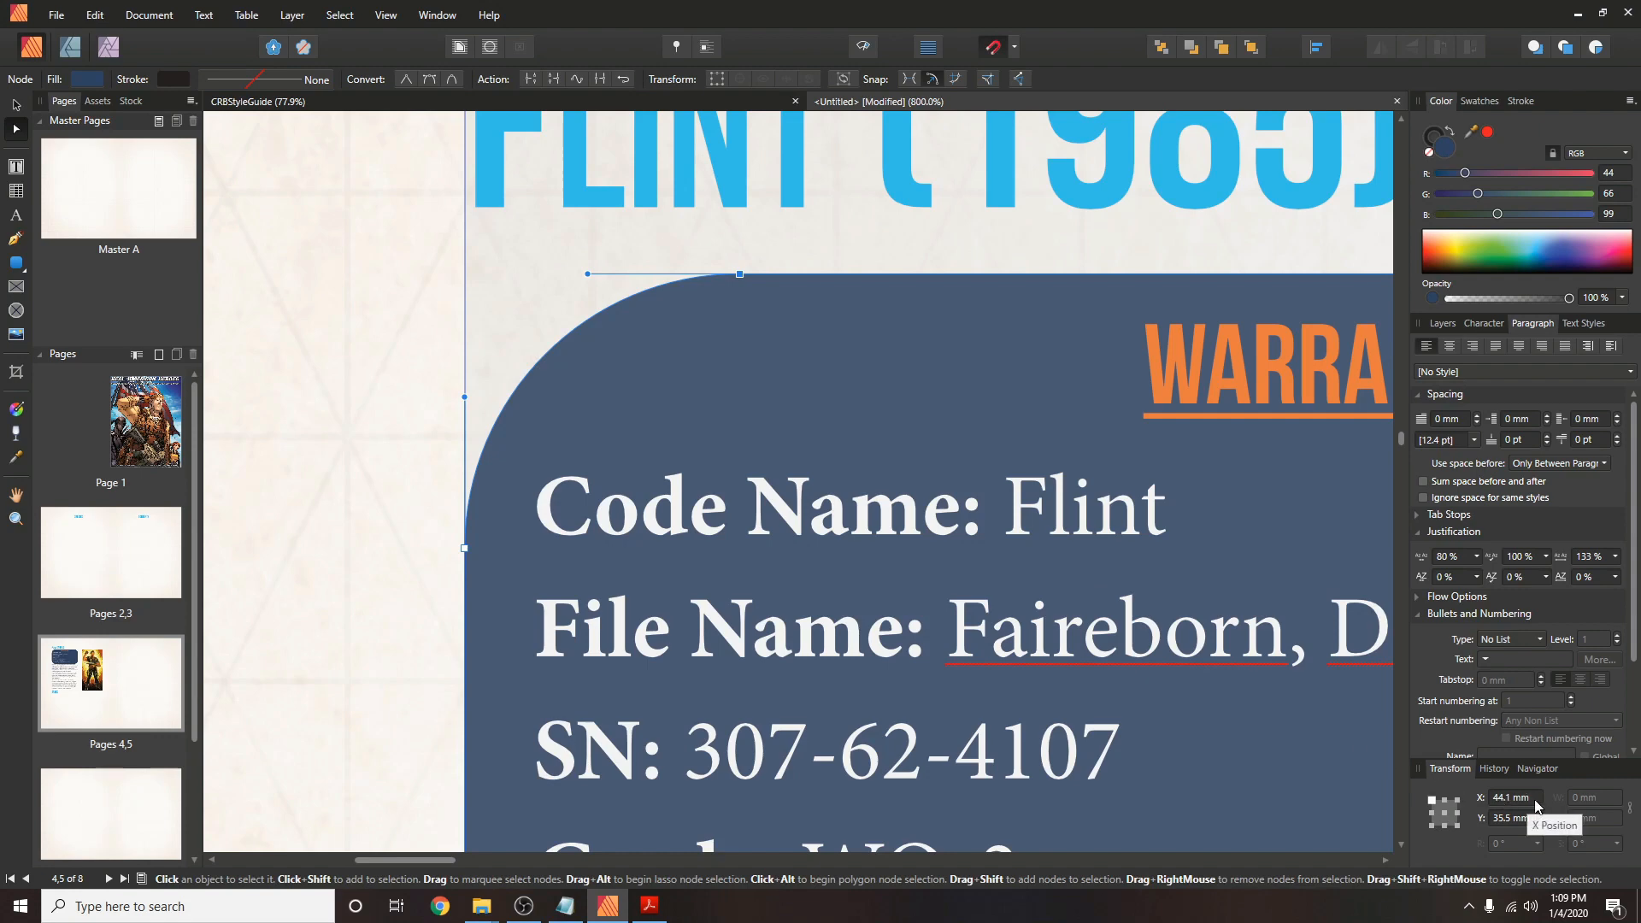
pyautogui.click(1517, 797)
pyautogui.write('44')
pyautogui.press('Return')
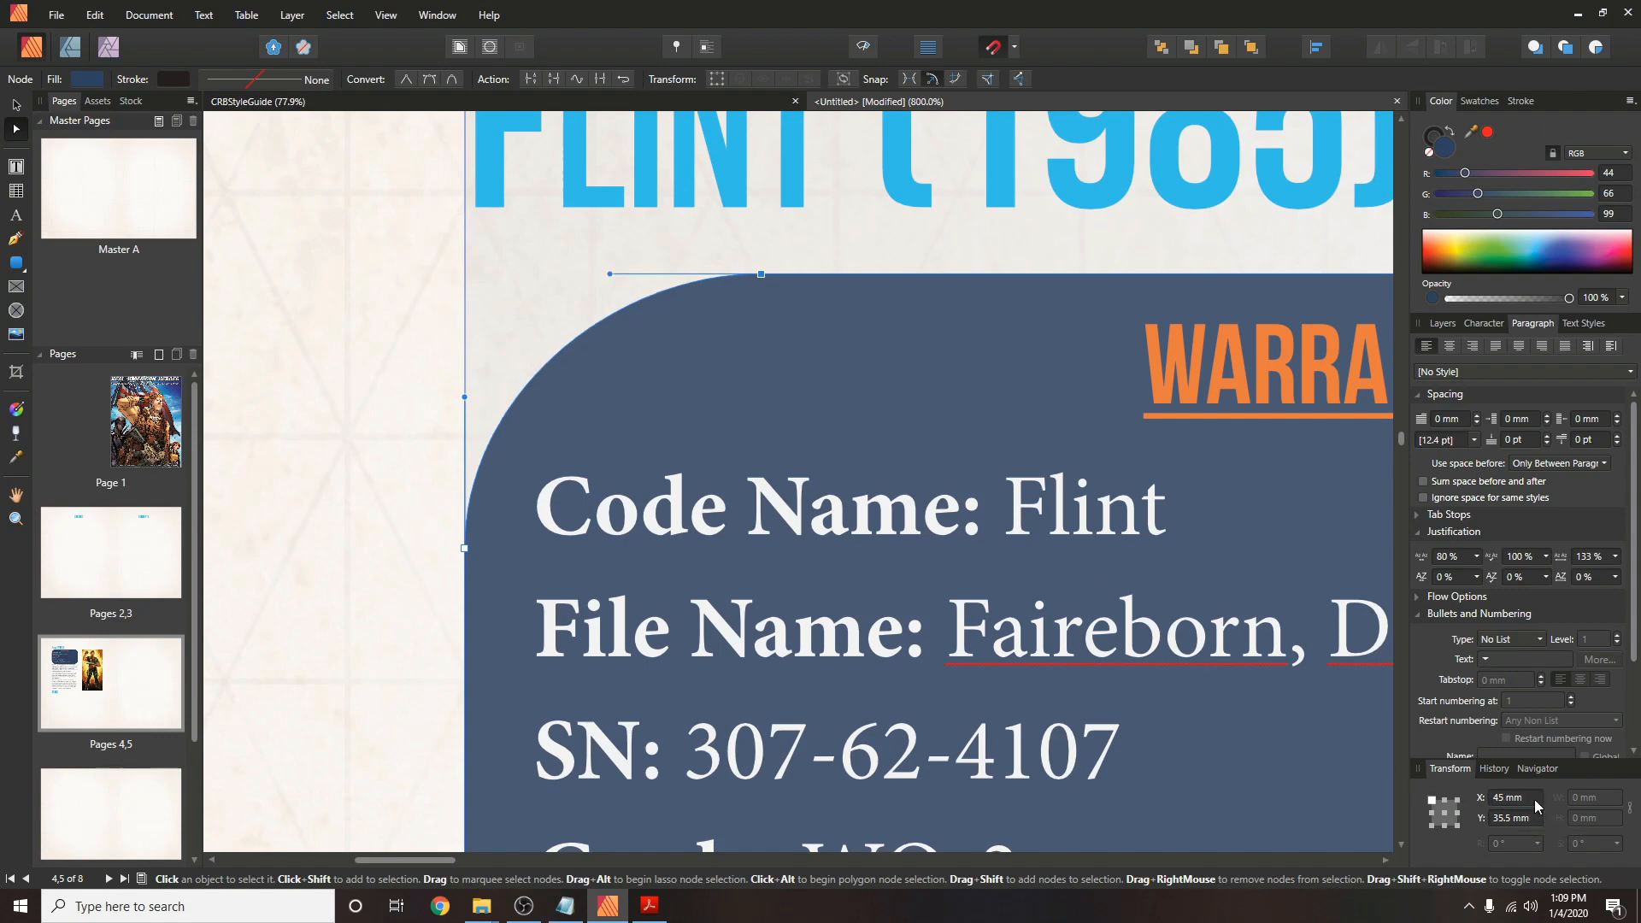
pyautogui.scroll(-5, 1535, 798)
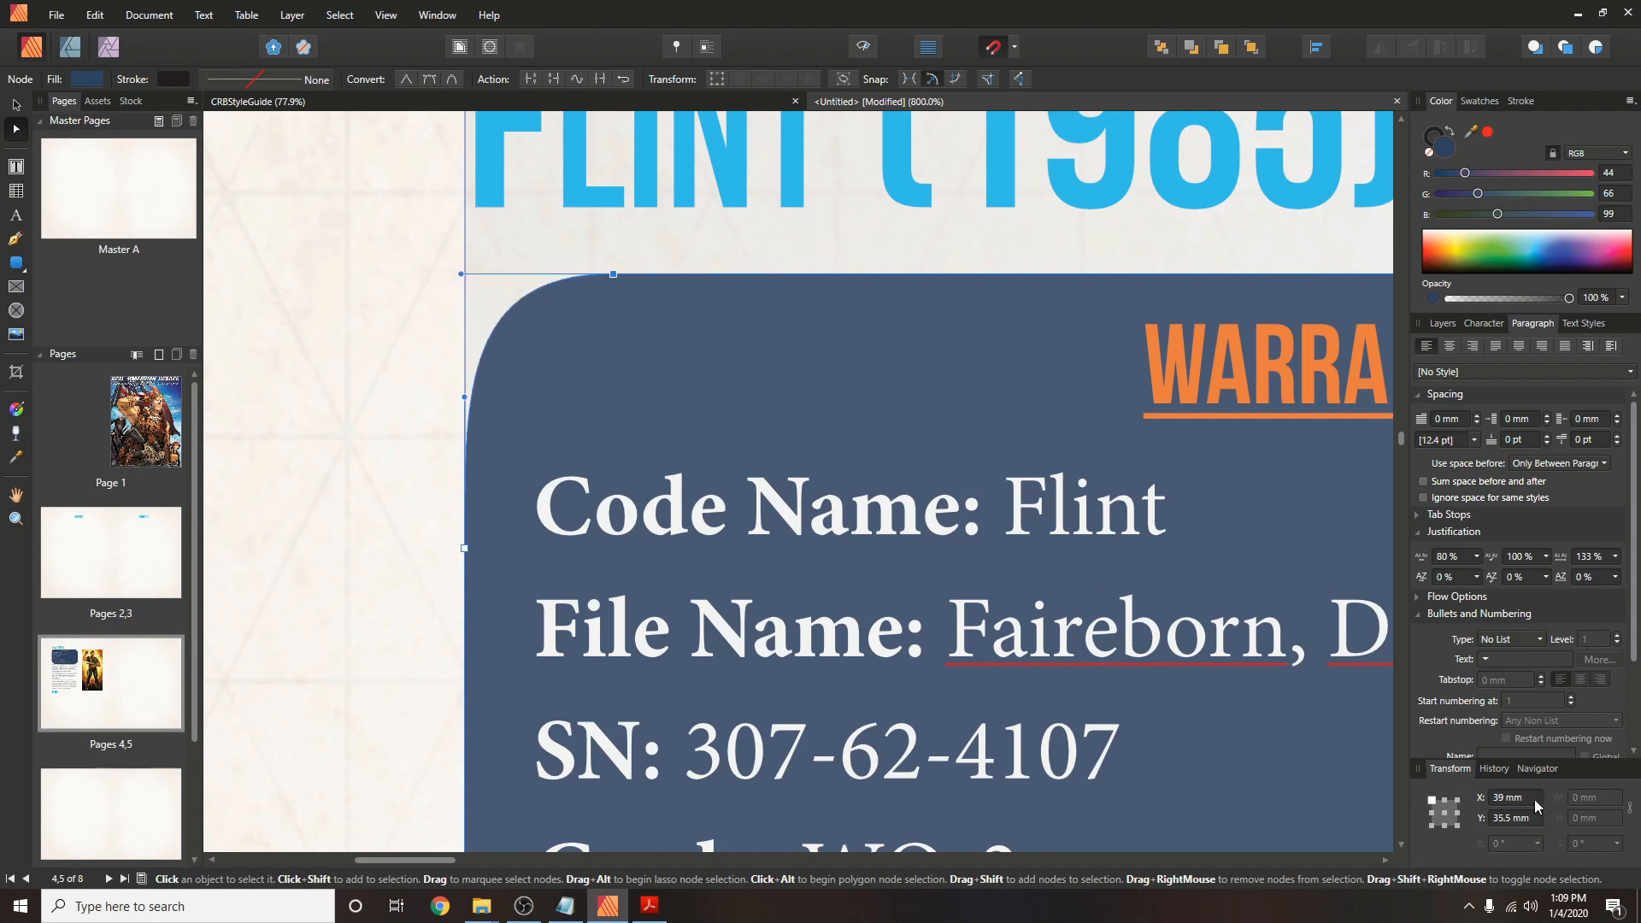
pyautogui.scroll(-1, 1535, 799)
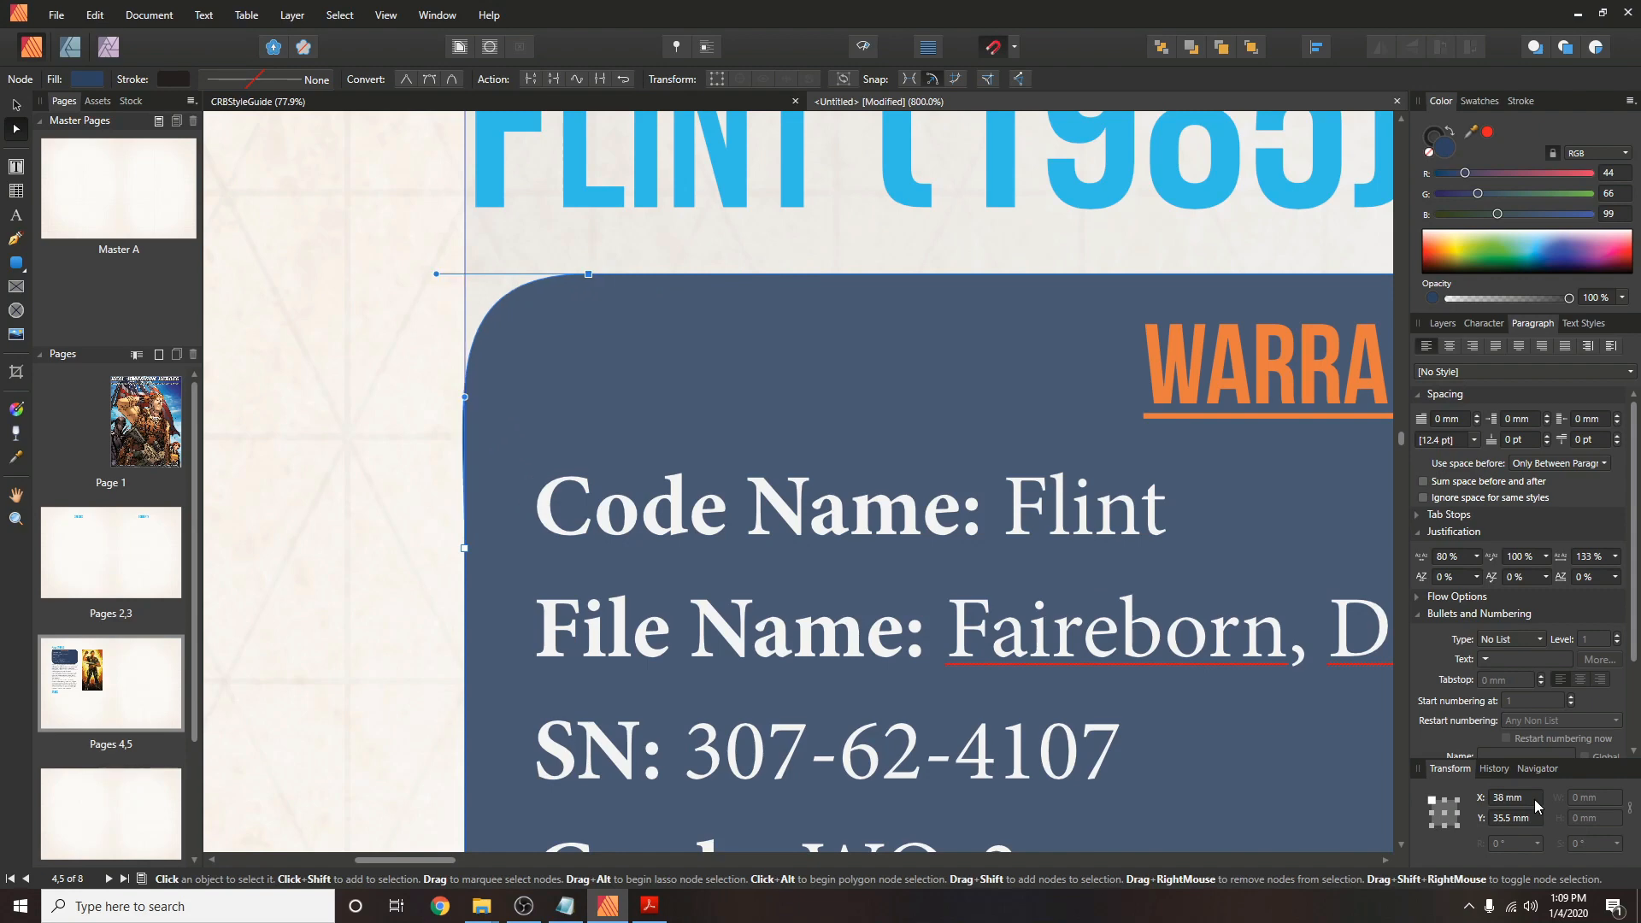
pyautogui.scroll(1, 1535, 798)
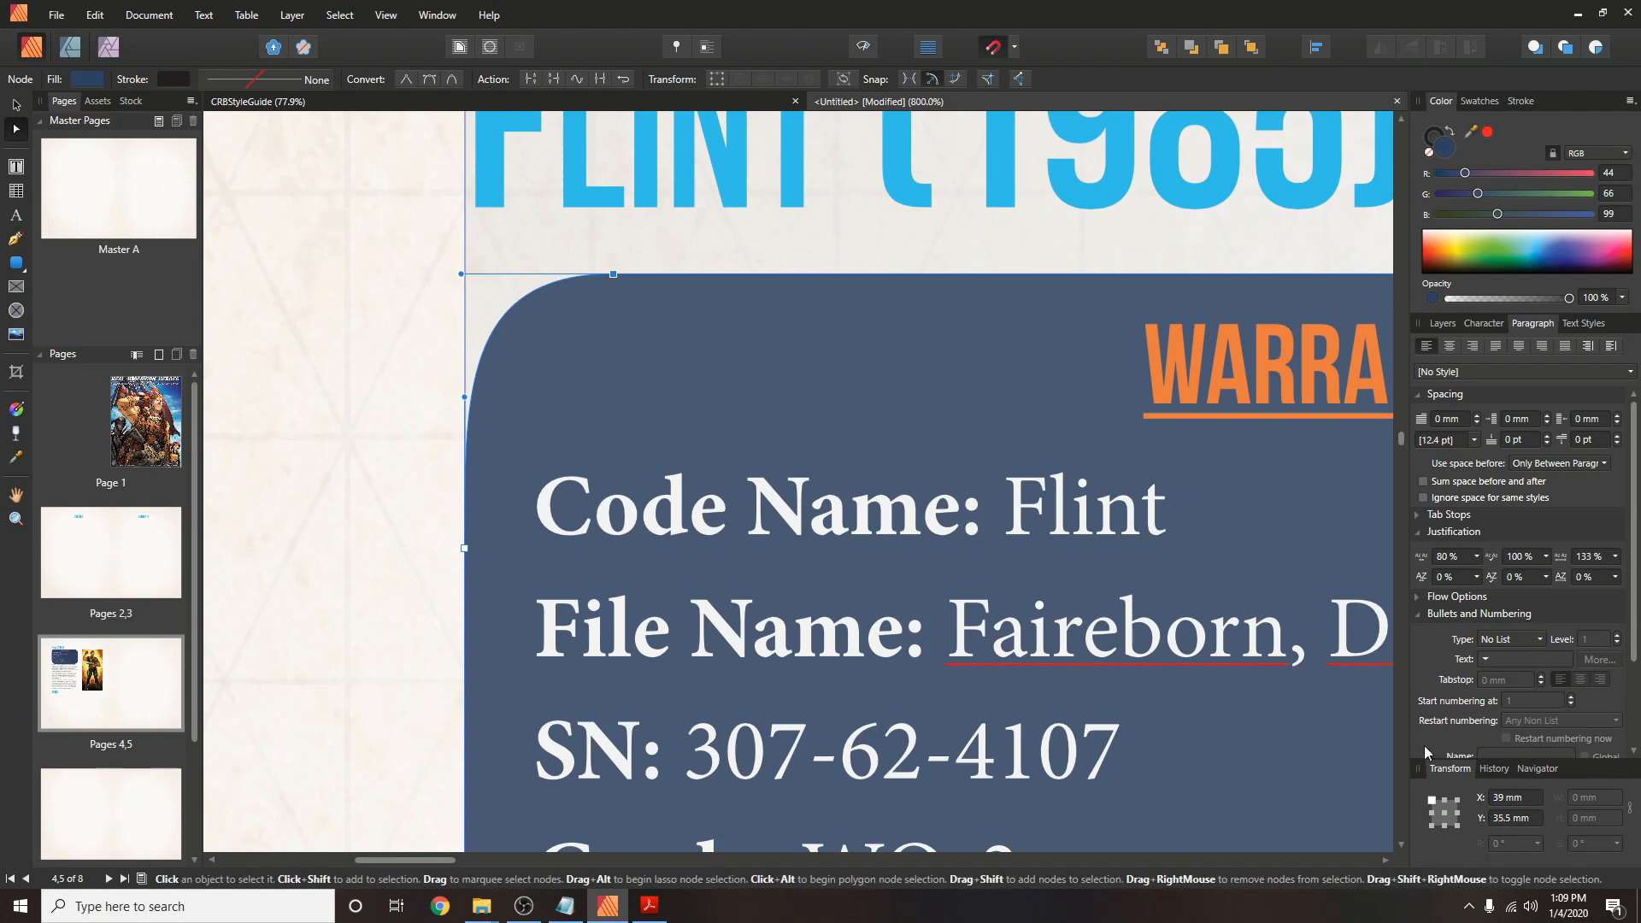
pyautogui.scroll(-1, 1528, 798)
pyautogui.scroll(1, 1529, 801)
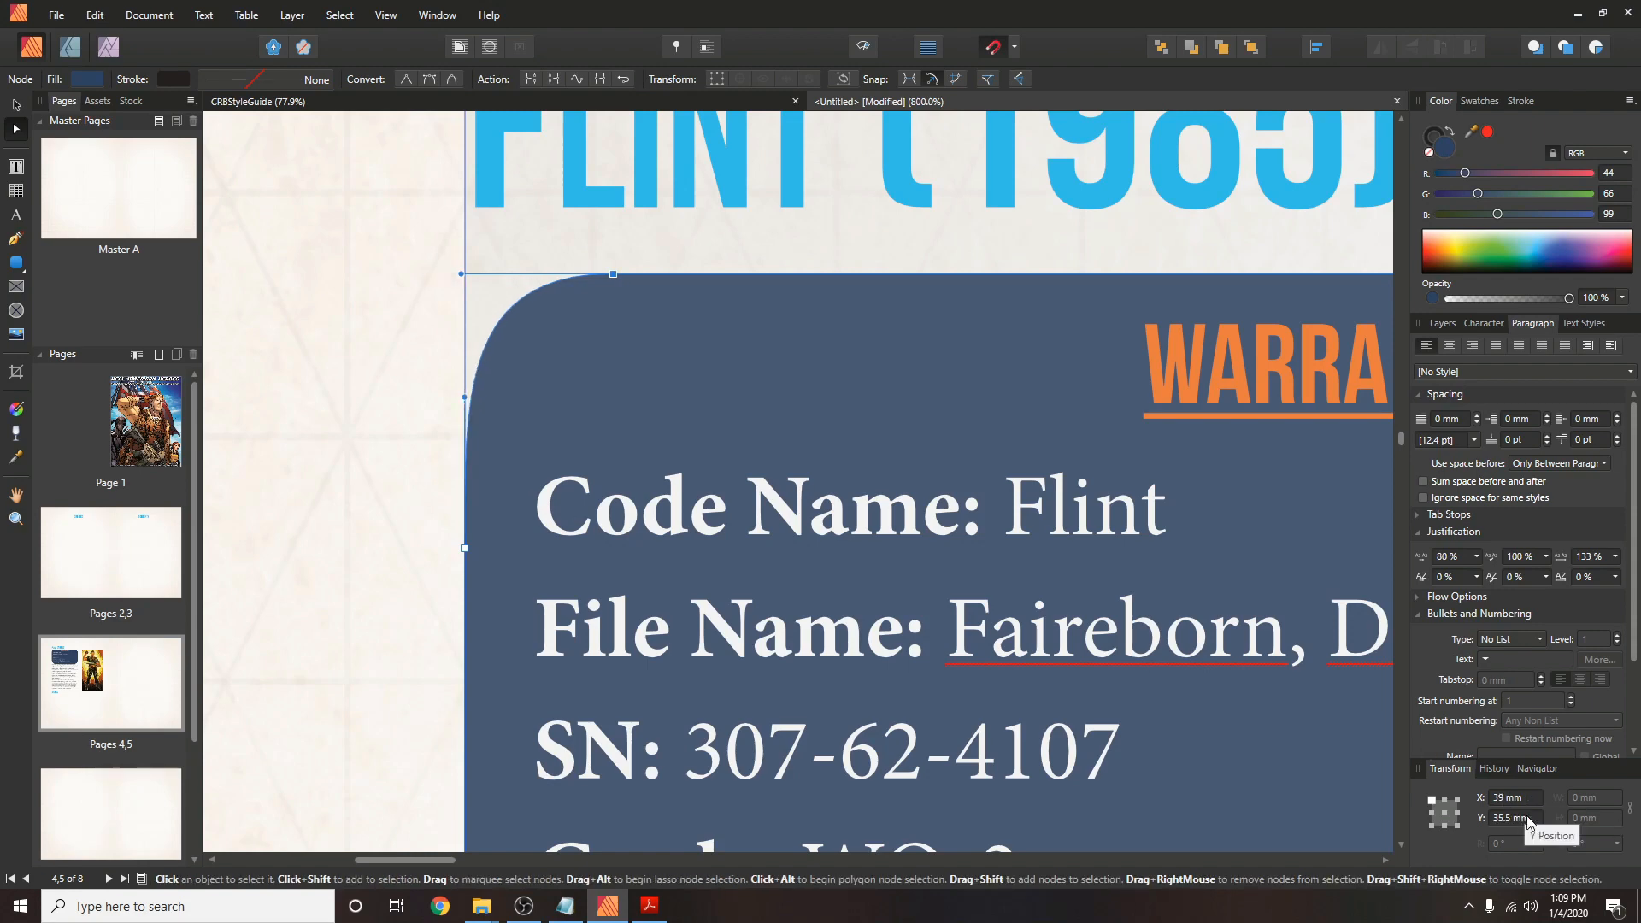
# Raise the dossier box's top edge by setting both of its nodes to Y 35 mm.
pyautogui.scroll(-1, 1536, 824)
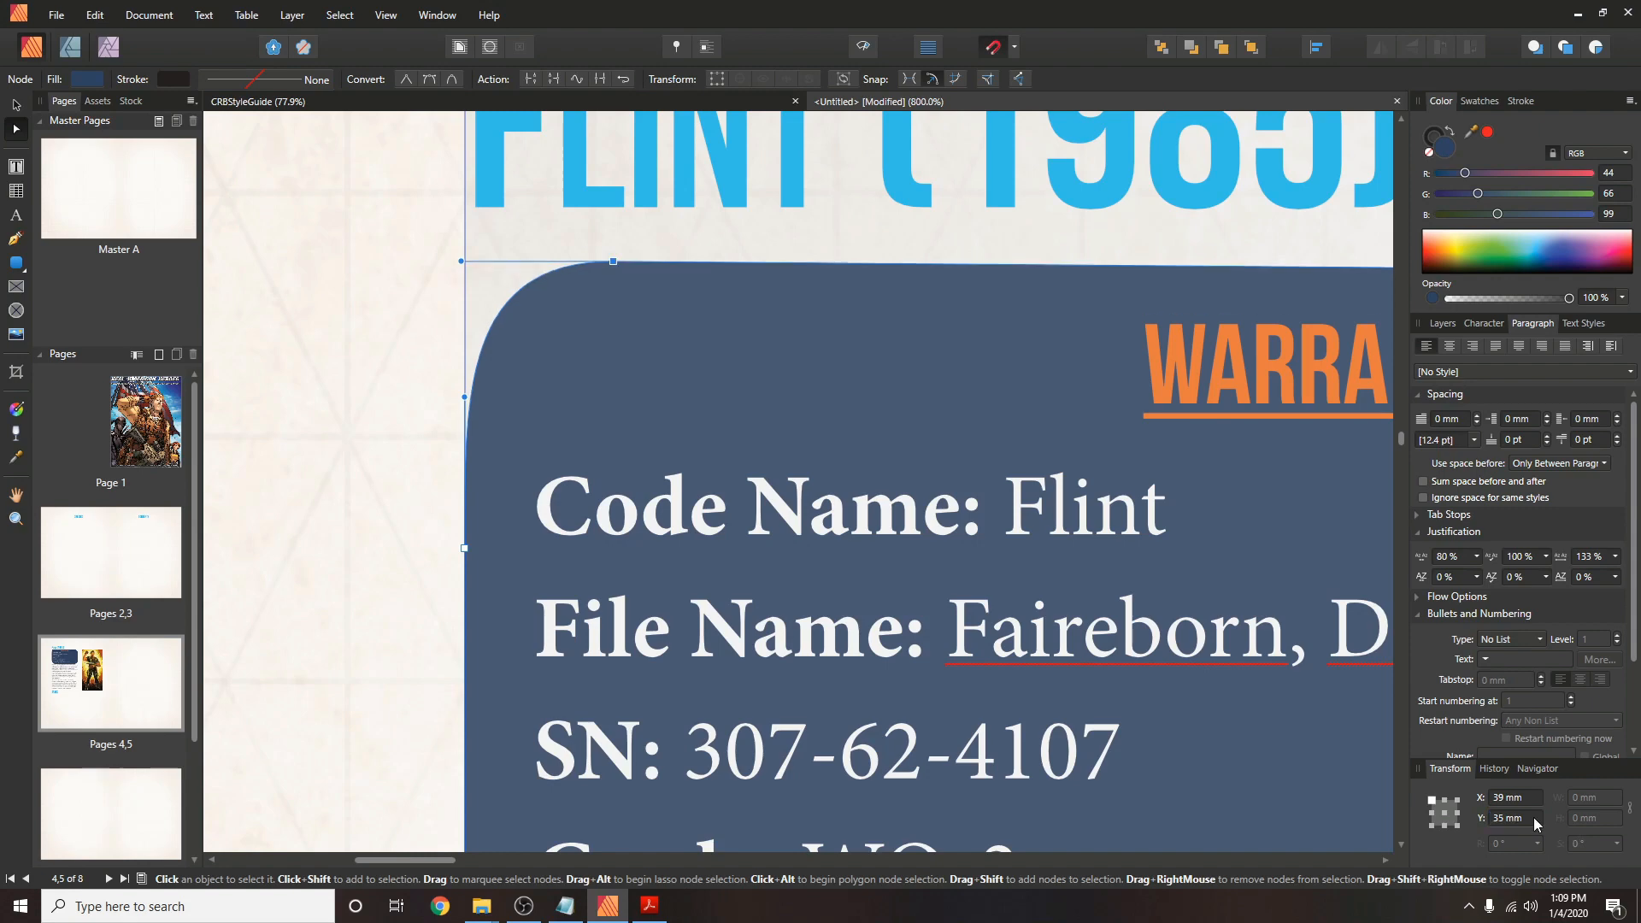
pyautogui.scroll(1, 1533, 817)
pyautogui.scroll(-1, 1533, 817)
pyautogui.moveTo(391, 860); pyautogui.dragTo(509, 865)
pyautogui.click(922, 274)
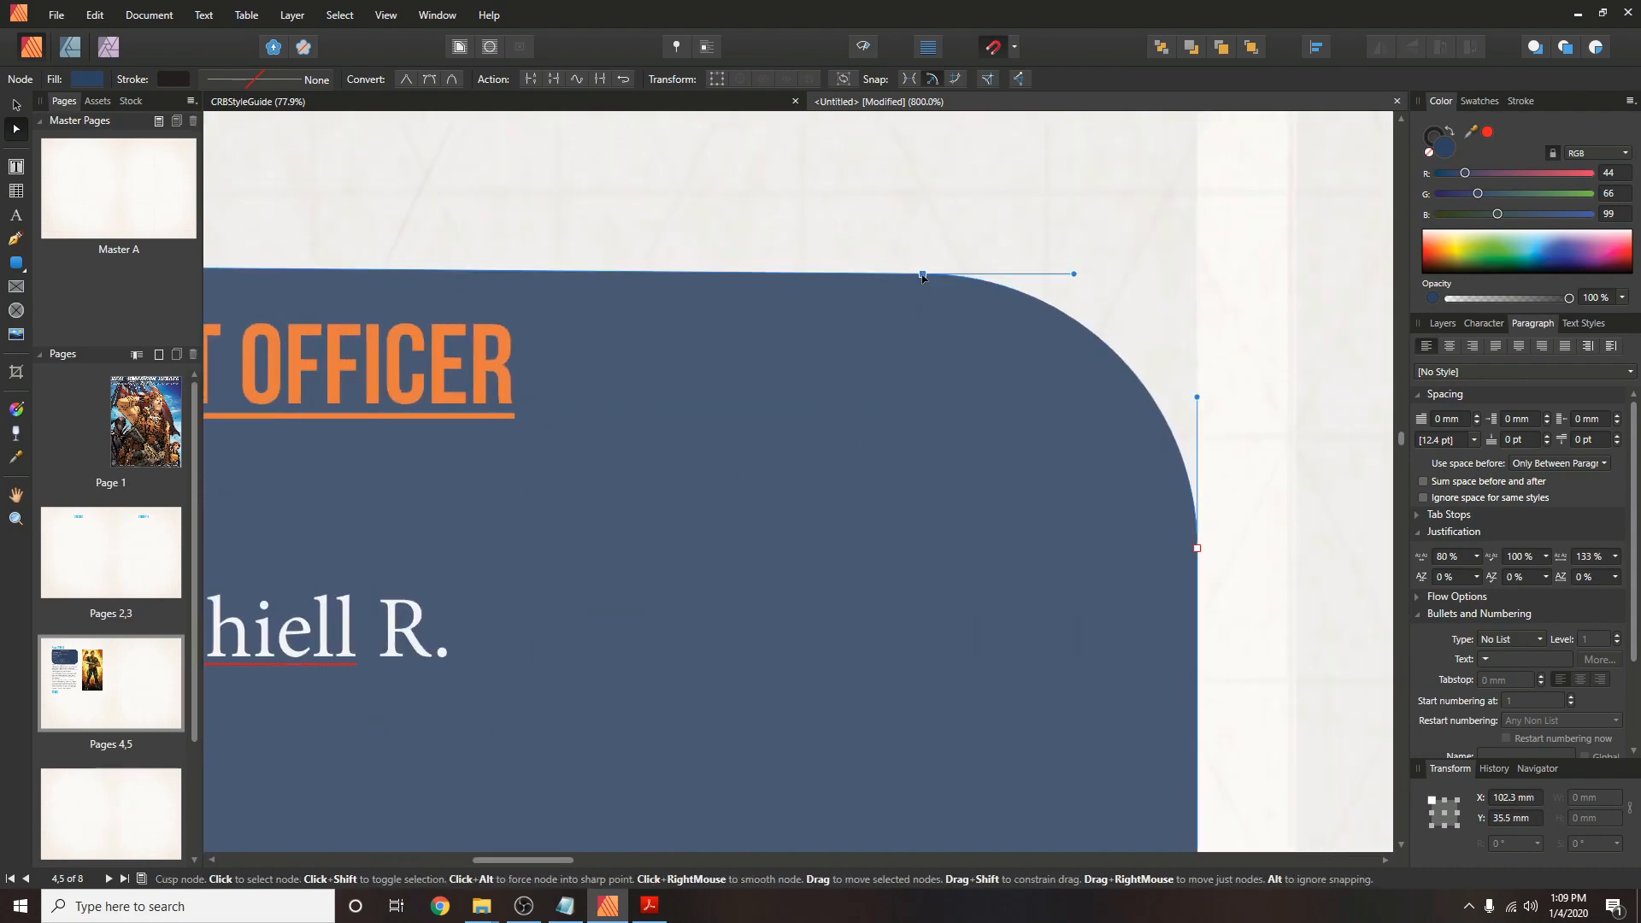
pyautogui.click(1521, 819)
pyautogui.write('35')
pyautogui.press('Return')
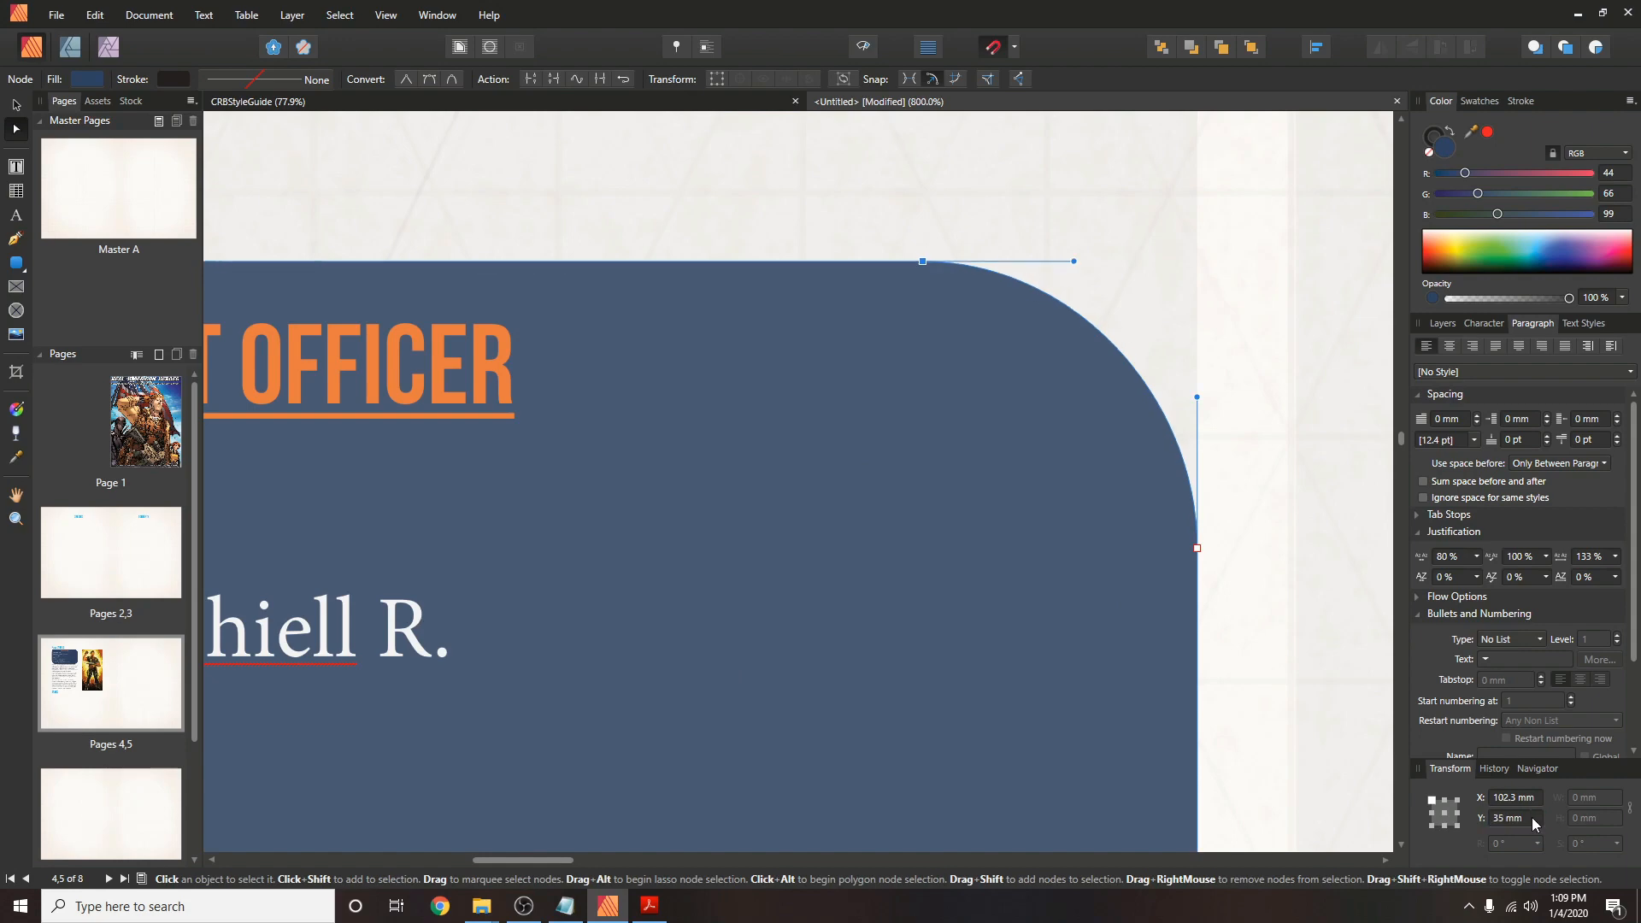
# Set the left-edge node of the dossier box's upper-left corner to Y 41 mm.
pyautogui.moveTo(509, 861); pyautogui.dragTo(397, 859)
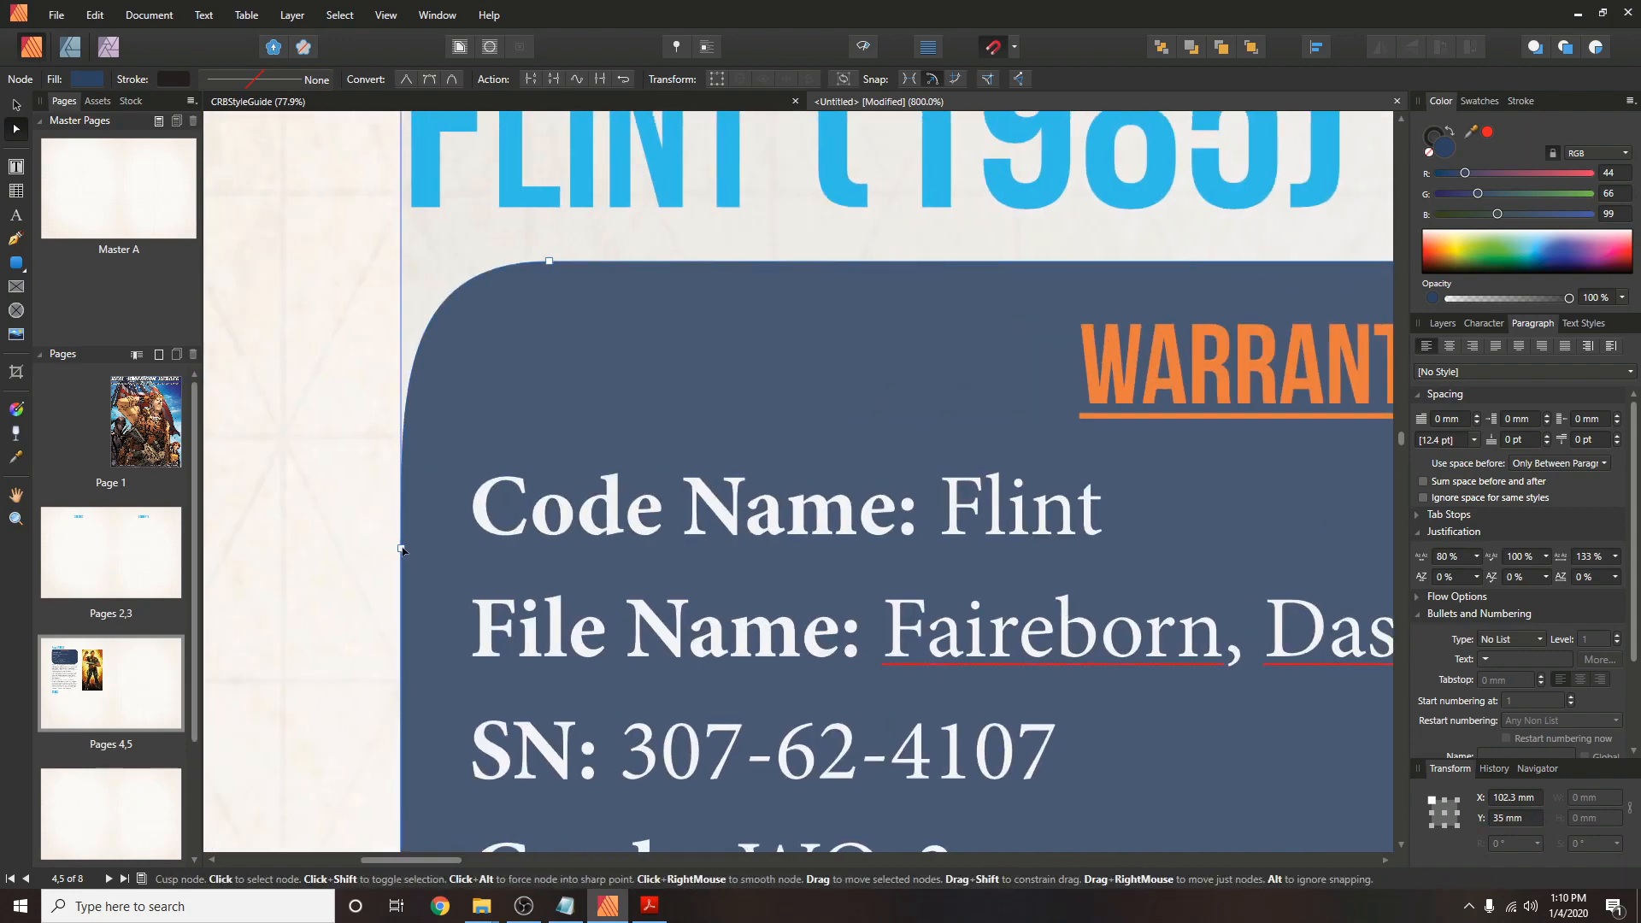
pyautogui.click(402, 550)
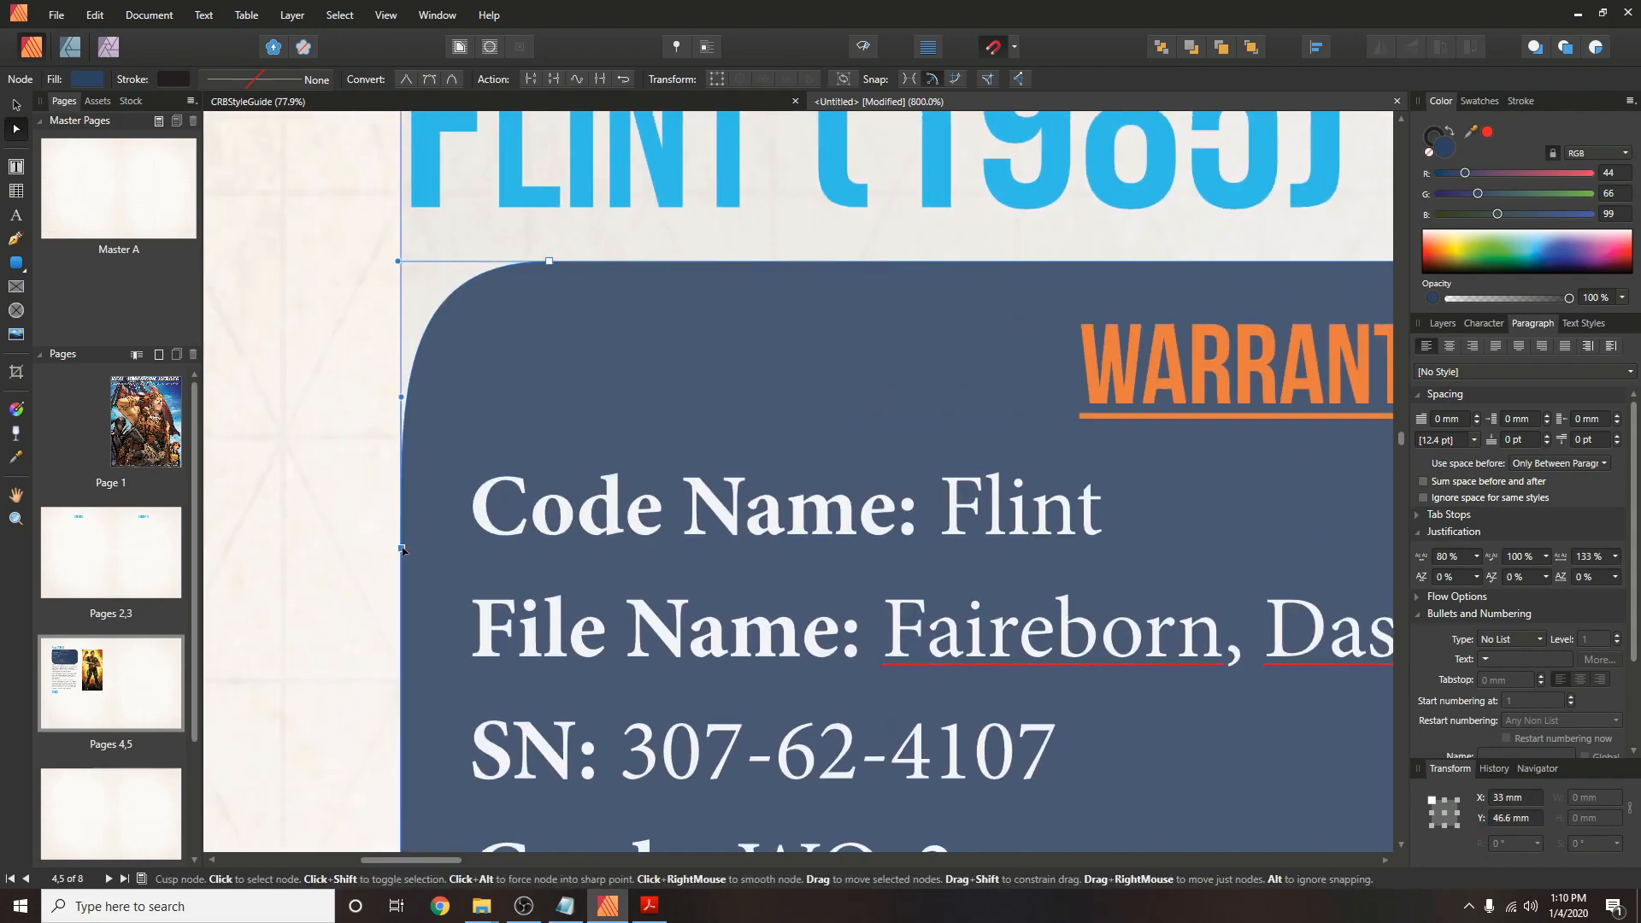
pyautogui.click(1533, 818)
pyautogui.write('47')
pyautogui.press('Return')
pyautogui.scroll(-3, 1533, 818)
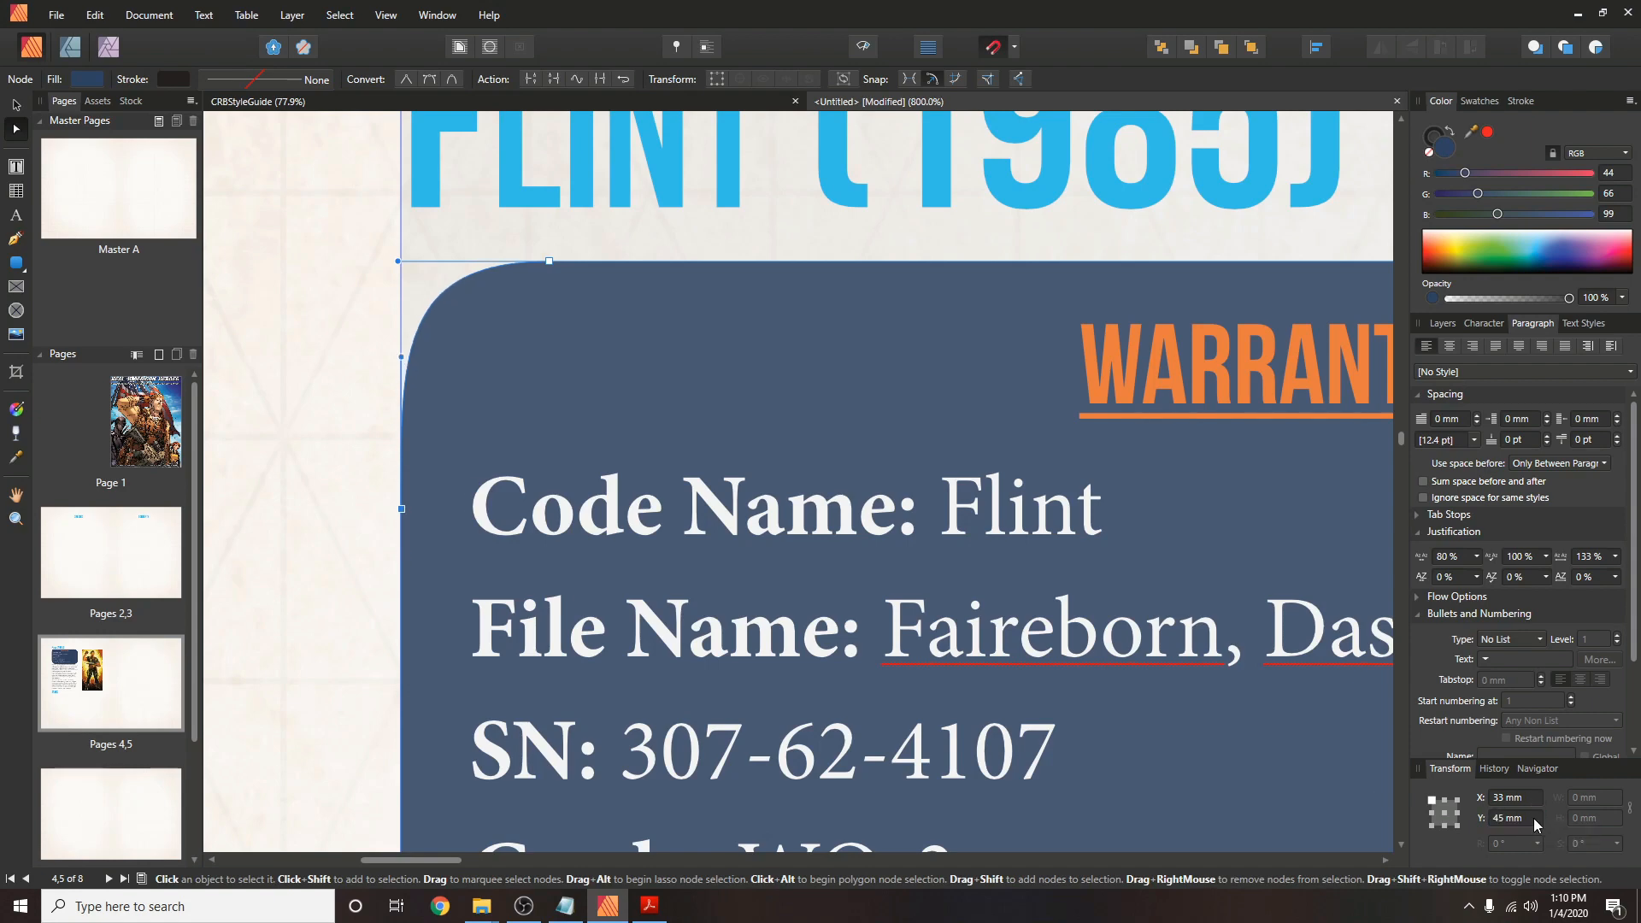
pyautogui.scroll(-3, 1533, 818)
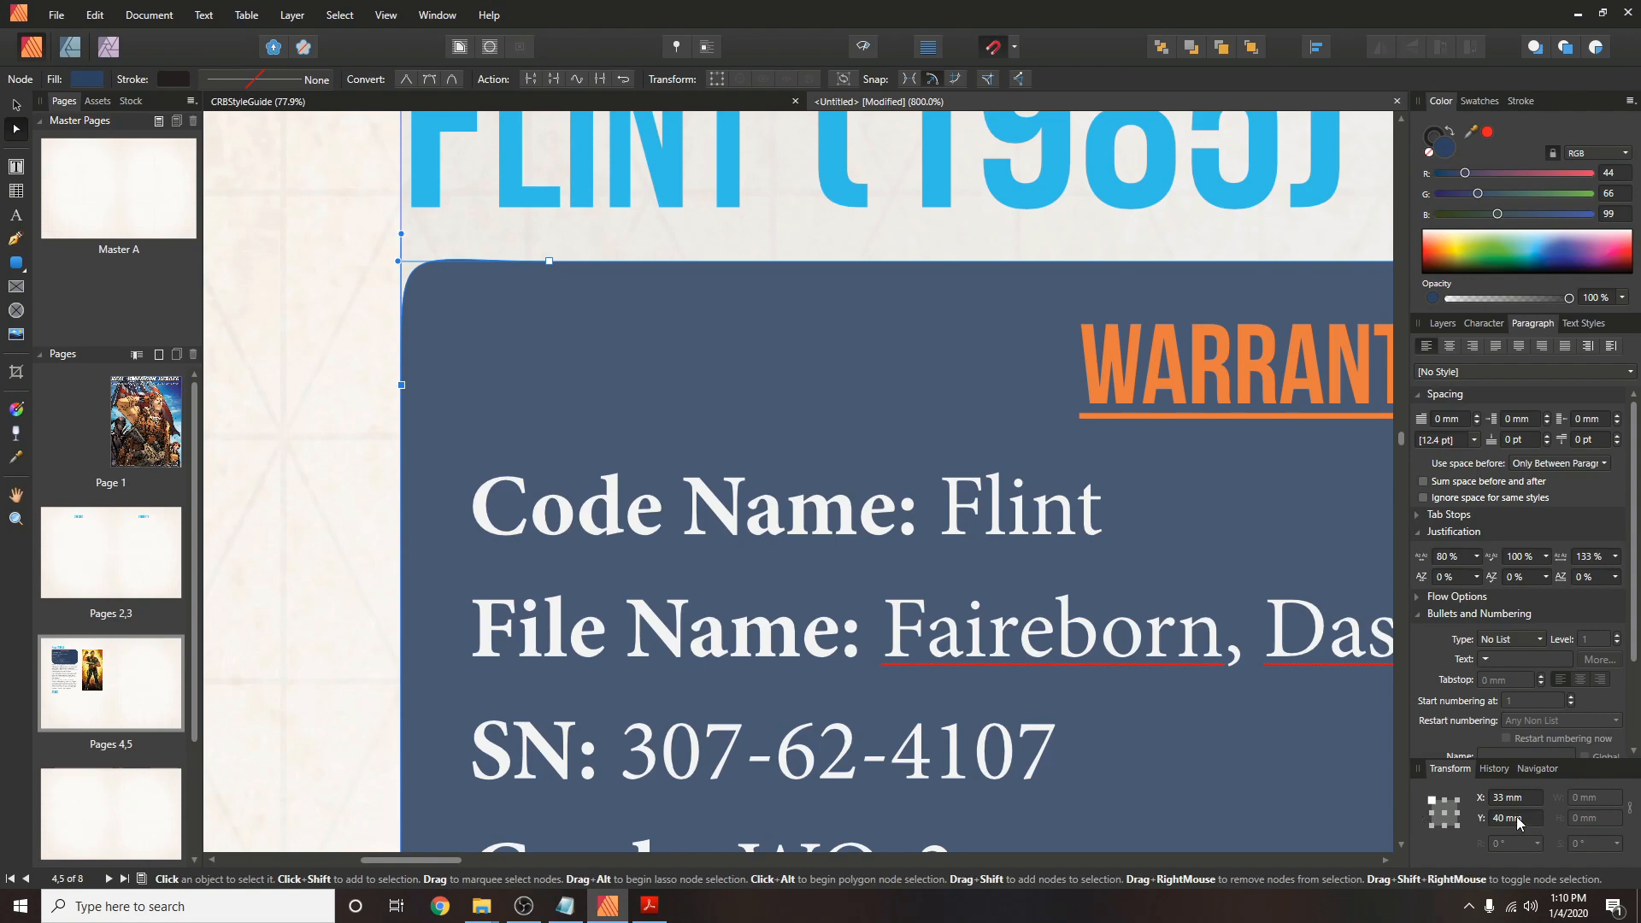
pyautogui.click(1530, 817)
pyautogui.write('41')
pyautogui.press('Return')
# Lower the left-edge node of the dossier box's lower-left corner toward the bottom edge to tighten the curve.
pyautogui.moveTo(1402, 438); pyautogui.dragTo(1401, 452)
pyautogui.click(402, 307)
pyautogui.scroll(5, 1535, 818)
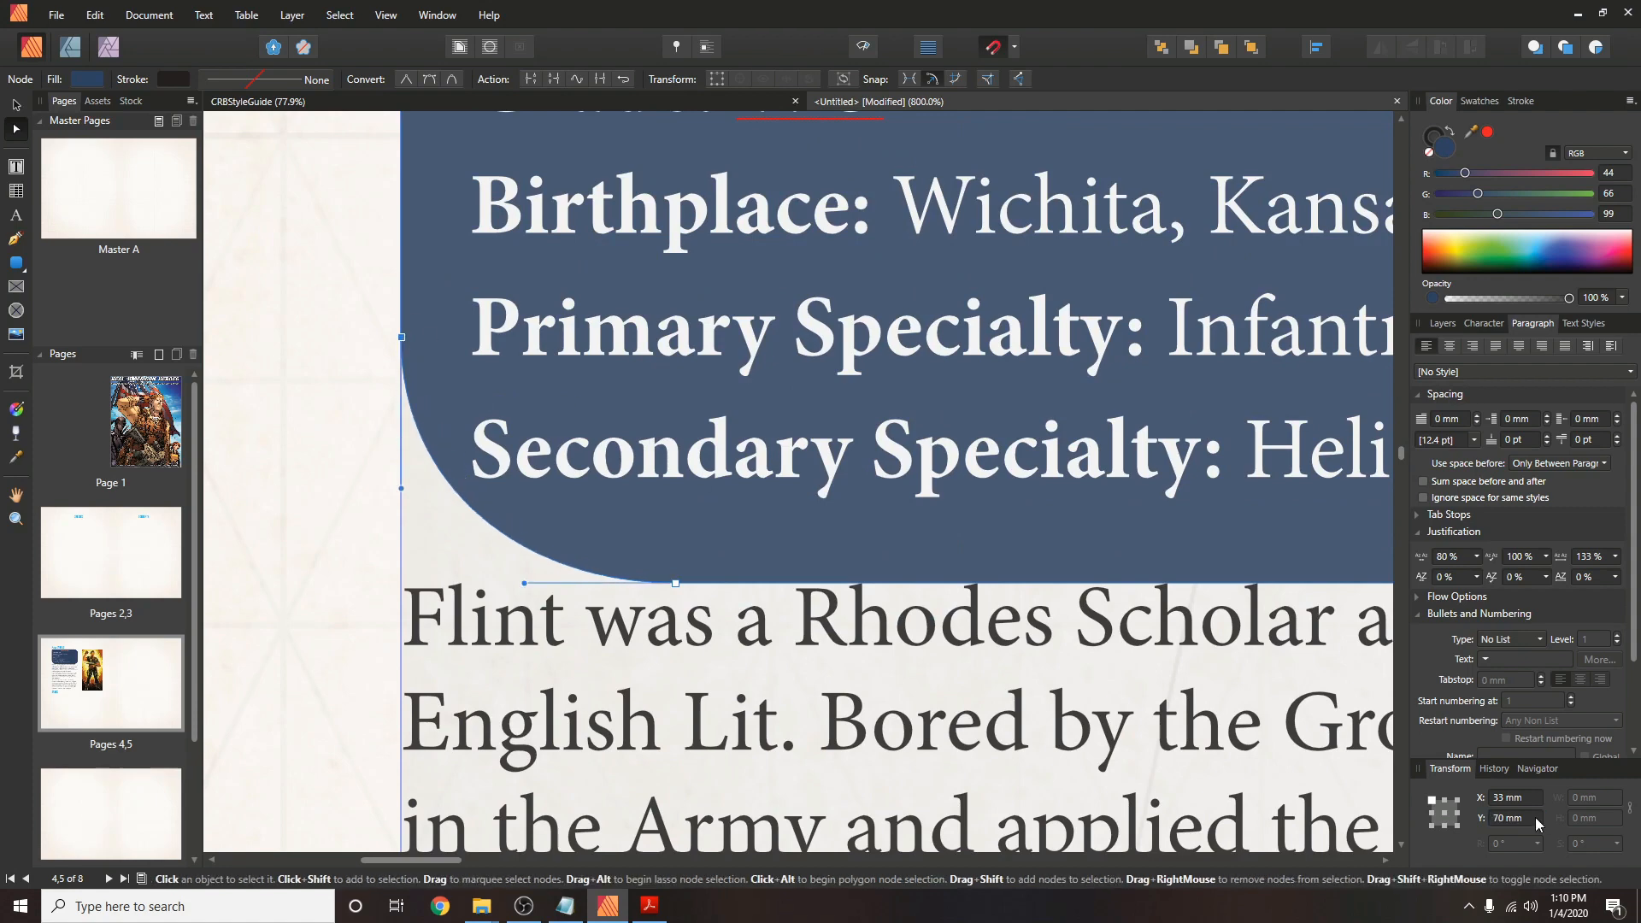
pyautogui.scroll(1, 1535, 818)
pyautogui.scroll(-1, 1534, 817)
# Lower both bottom-edge nodes of the dossier box slightly and shift the lower-left corner's bottom node toward the left edge.
pyautogui.click(675, 583)
pyautogui.click(1531, 818)
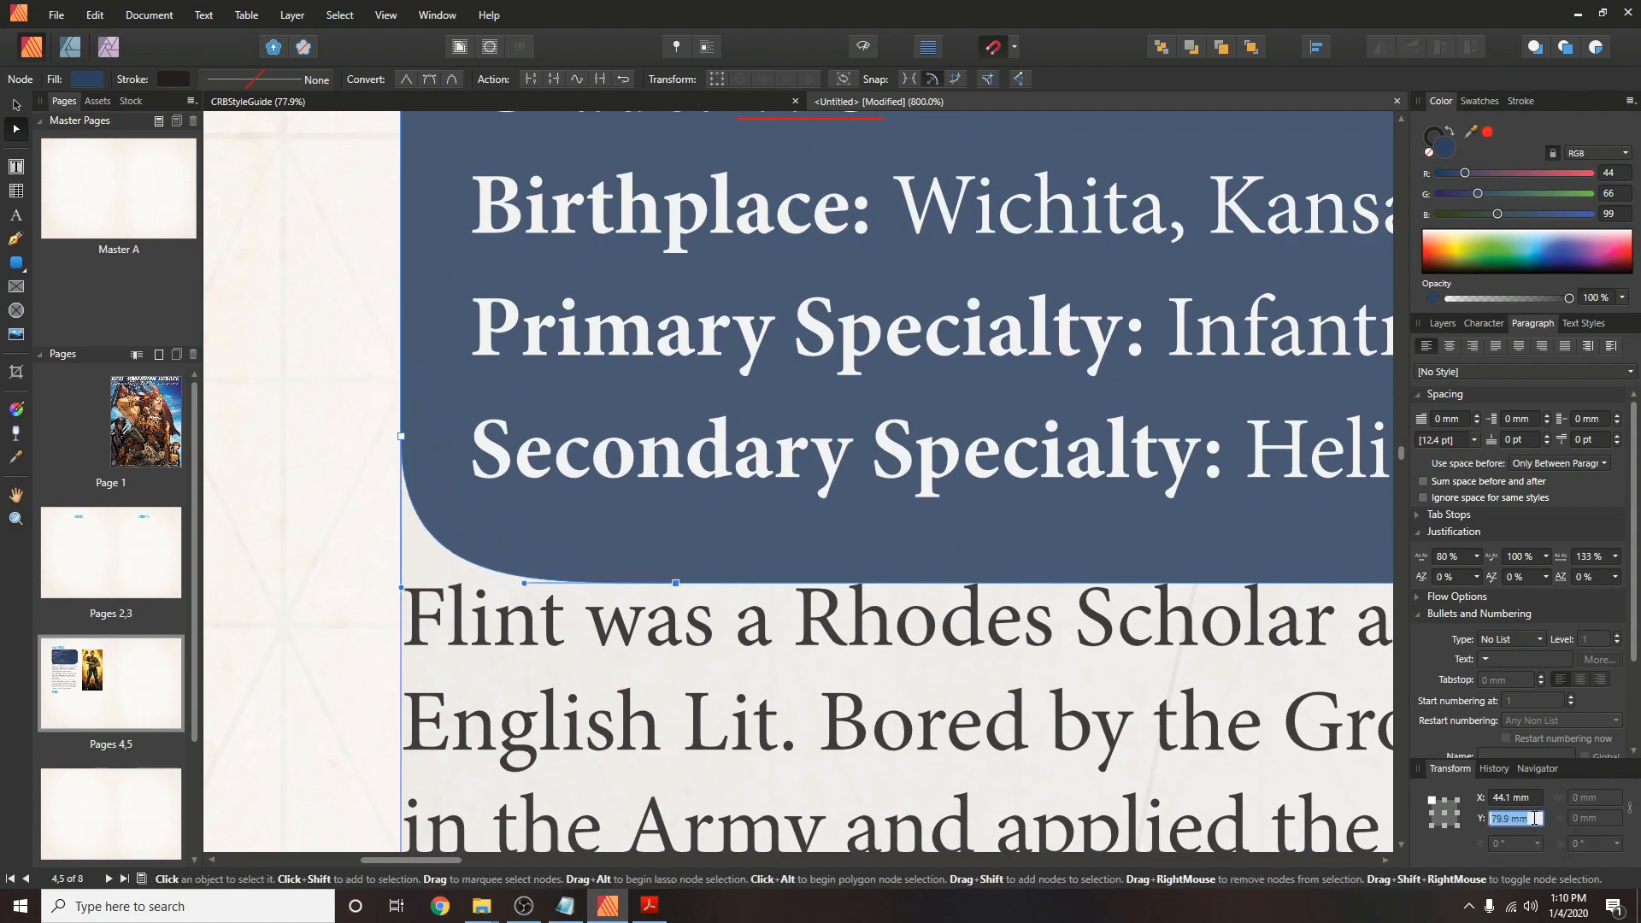
pyautogui.scroll(1, 1531, 817)
pyautogui.scroll(-1, 1531, 817)
pyautogui.scroll(1, 1530, 818)
pyautogui.moveTo(444, 861); pyautogui.dragTo(594, 861)
pyautogui.click(868, 584)
pyautogui.scroll(1, 1532, 819)
pyautogui.click(675, 583)
pyautogui.scroll(1, 1536, 803)
pyautogui.scroll(-6, 1536, 802)
# Align the dossier box's right-edge nodes at X 113 mm.
pyautogui.moveTo(1402, 454); pyautogui.dragTo(1401, 436)
pyautogui.click(806, 641)
pyautogui.scroll(-1, 1534, 800)
pyautogui.scroll(1, 1533, 800)
pyautogui.scroll(-1, 1535, 804)
pyautogui.scroll(-2, 1504, 684)
pyautogui.click(806, 540)
pyautogui.click(1537, 798)
pyautogui.scroll(-1, 1537, 798)
# Tighten the dossier box's upper-right corner by raising its right-edge node and moving its top-edge node to X 107 mm.
pyautogui.click(795, 686)
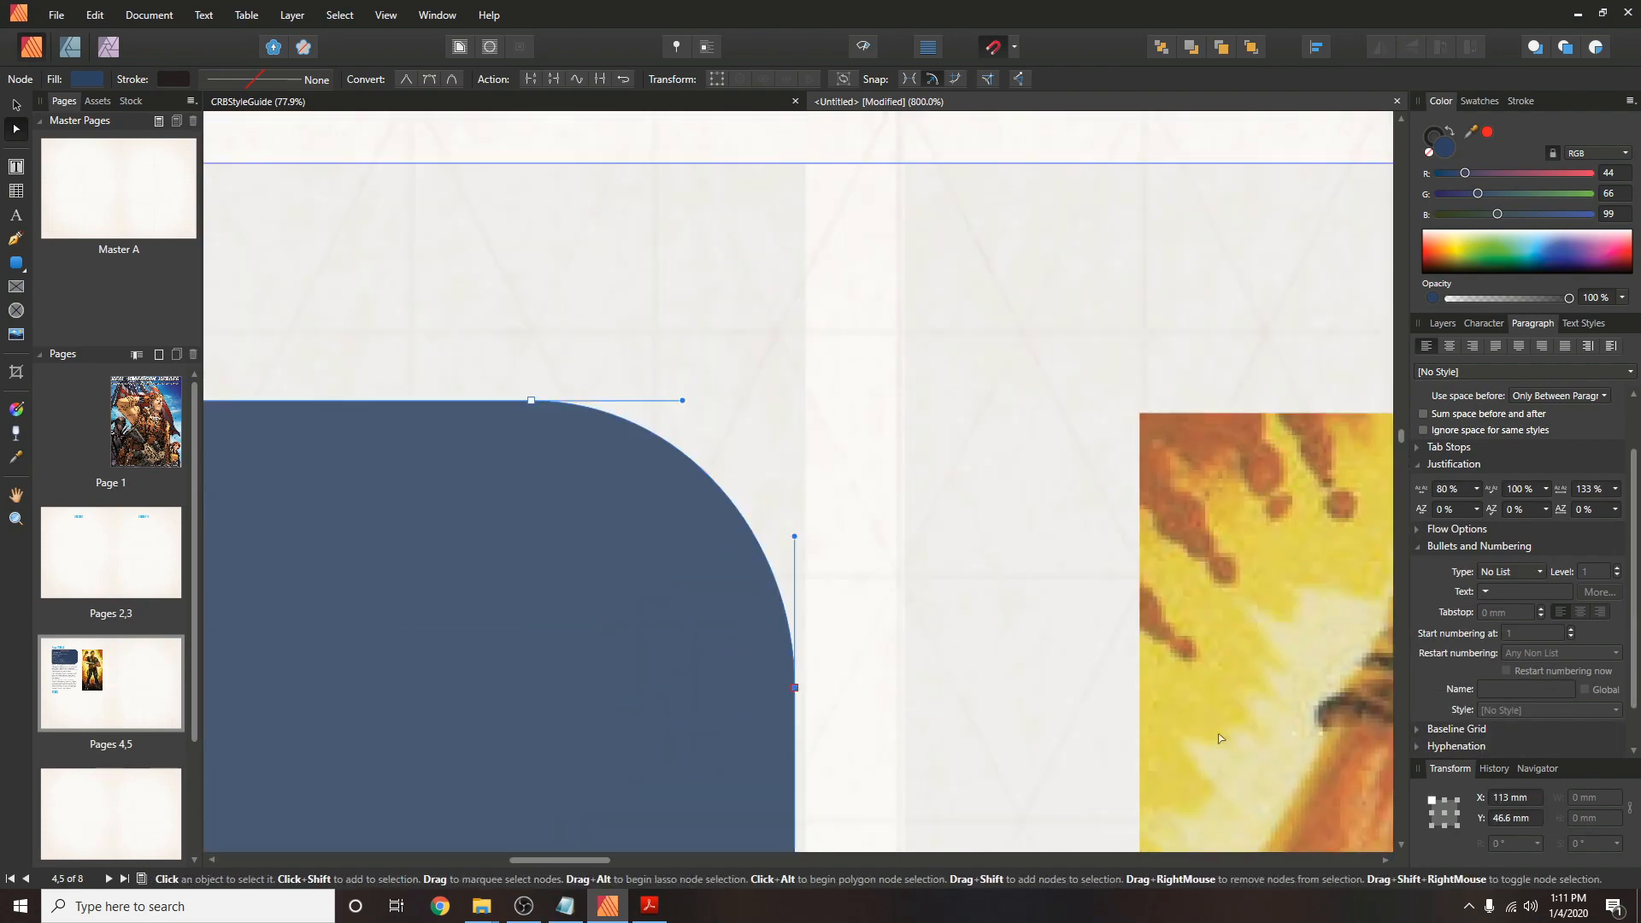
pyautogui.scroll(2, 1534, 823)
pyautogui.scroll(-13, 1531, 818)
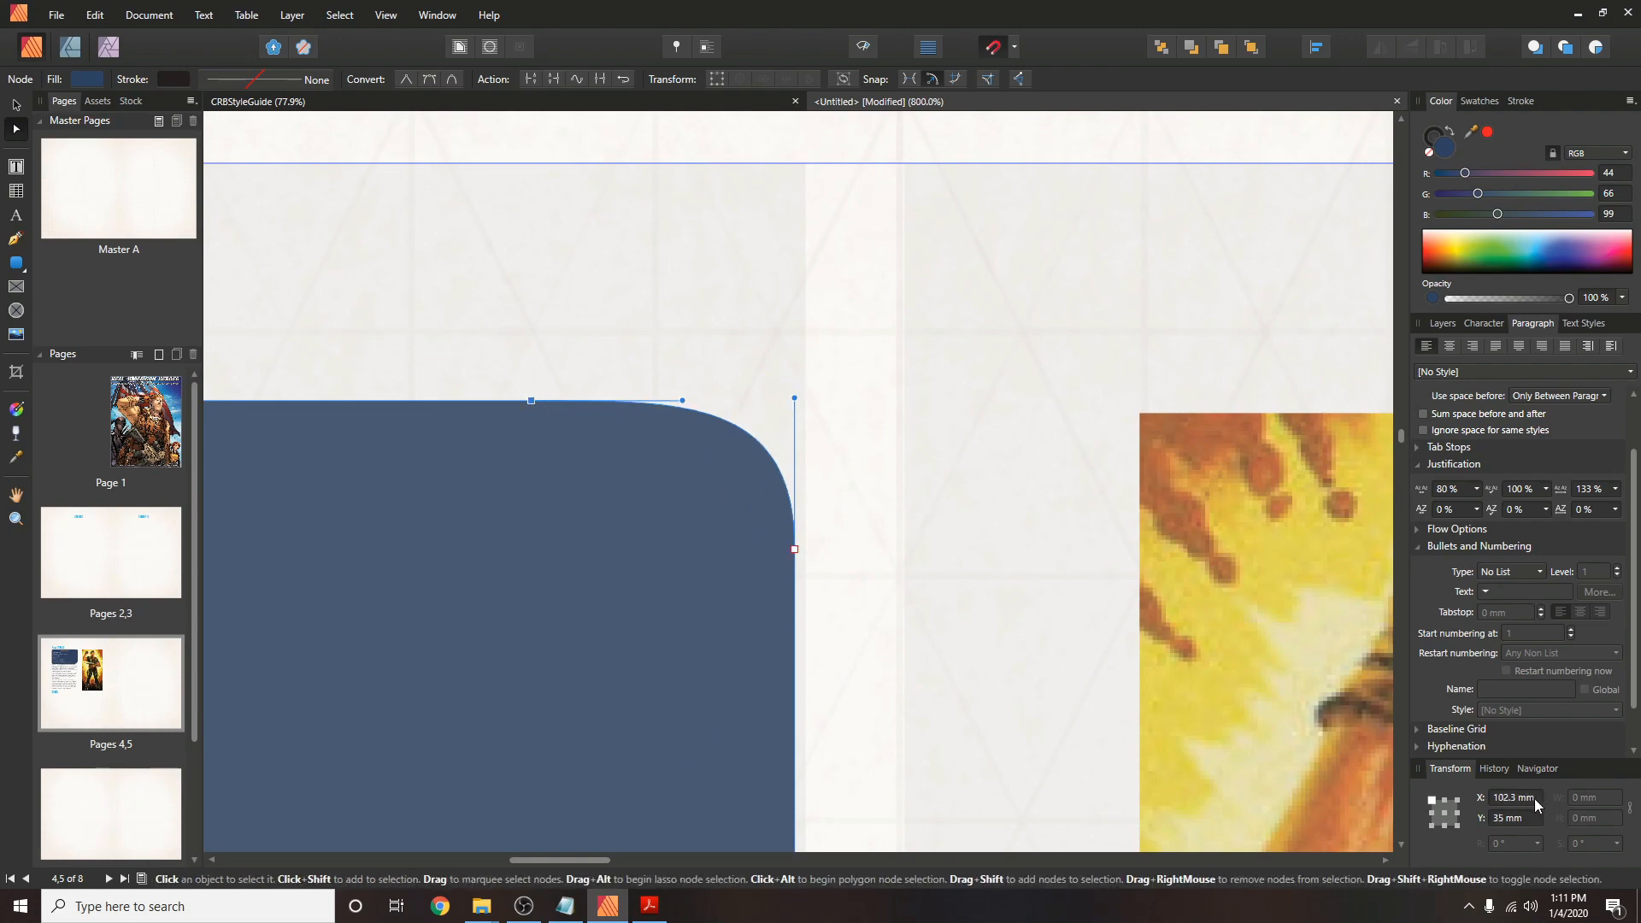
pyautogui.scroll(-8, 1534, 799)
pyautogui.scroll(3, 1533, 798)
pyautogui.scroll(-1, 1533, 798)
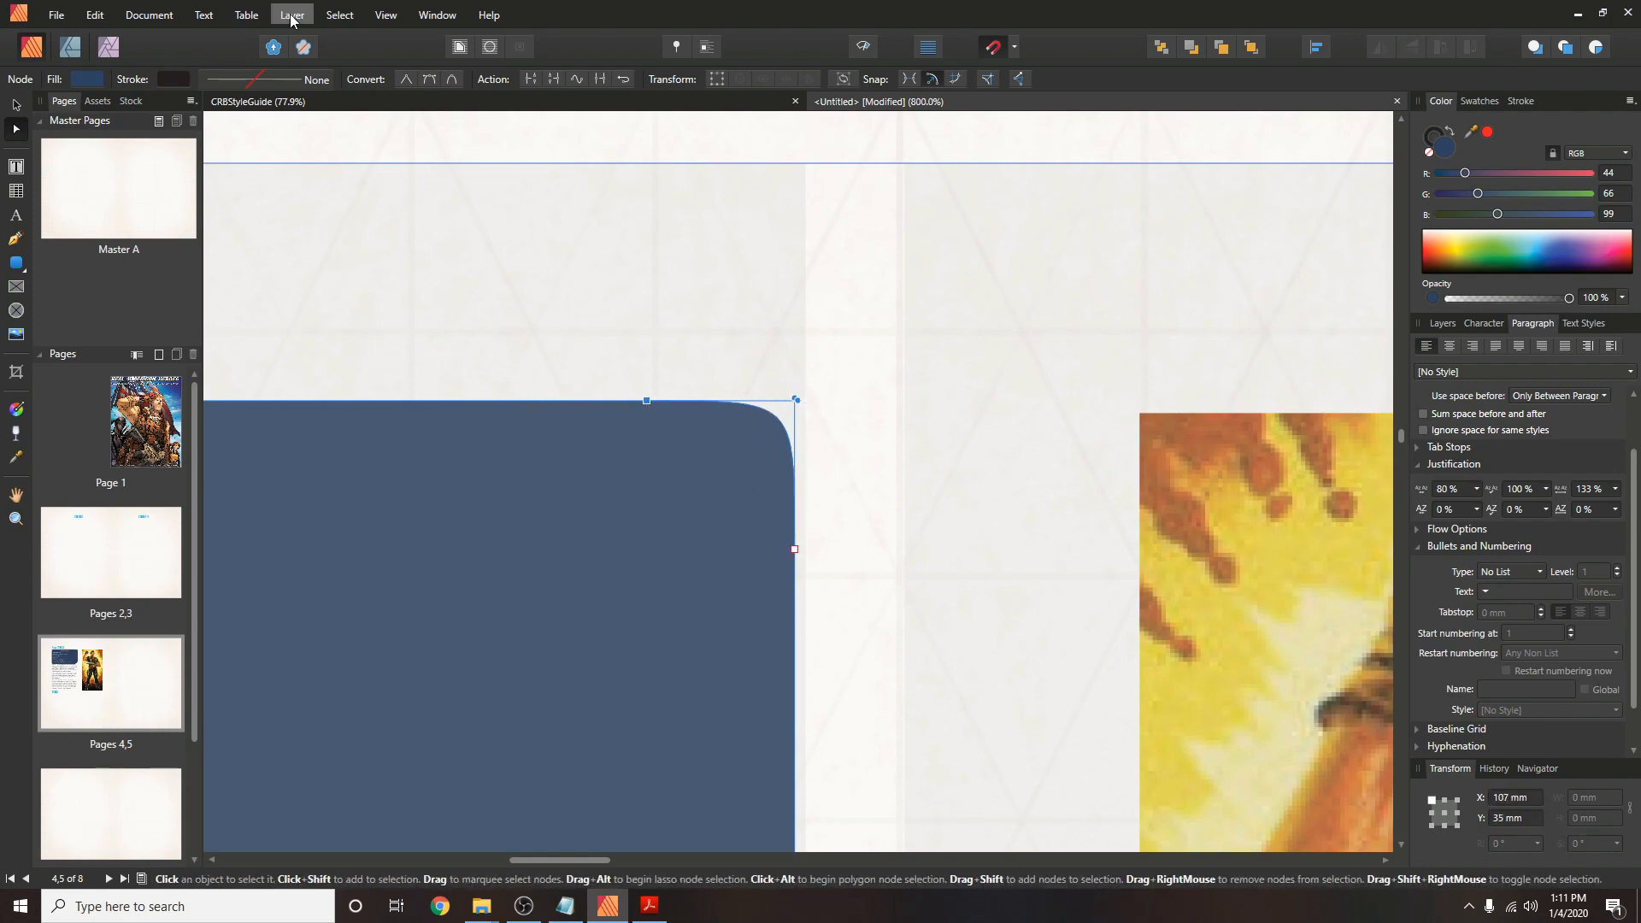
pyautogui.hotkey('ctrl', '-')
pyautogui.hotkey('ctrl', '-')
pyautogui.hotkey('ctrl', '-')
pyautogui.hotkey('ctrl', '-')
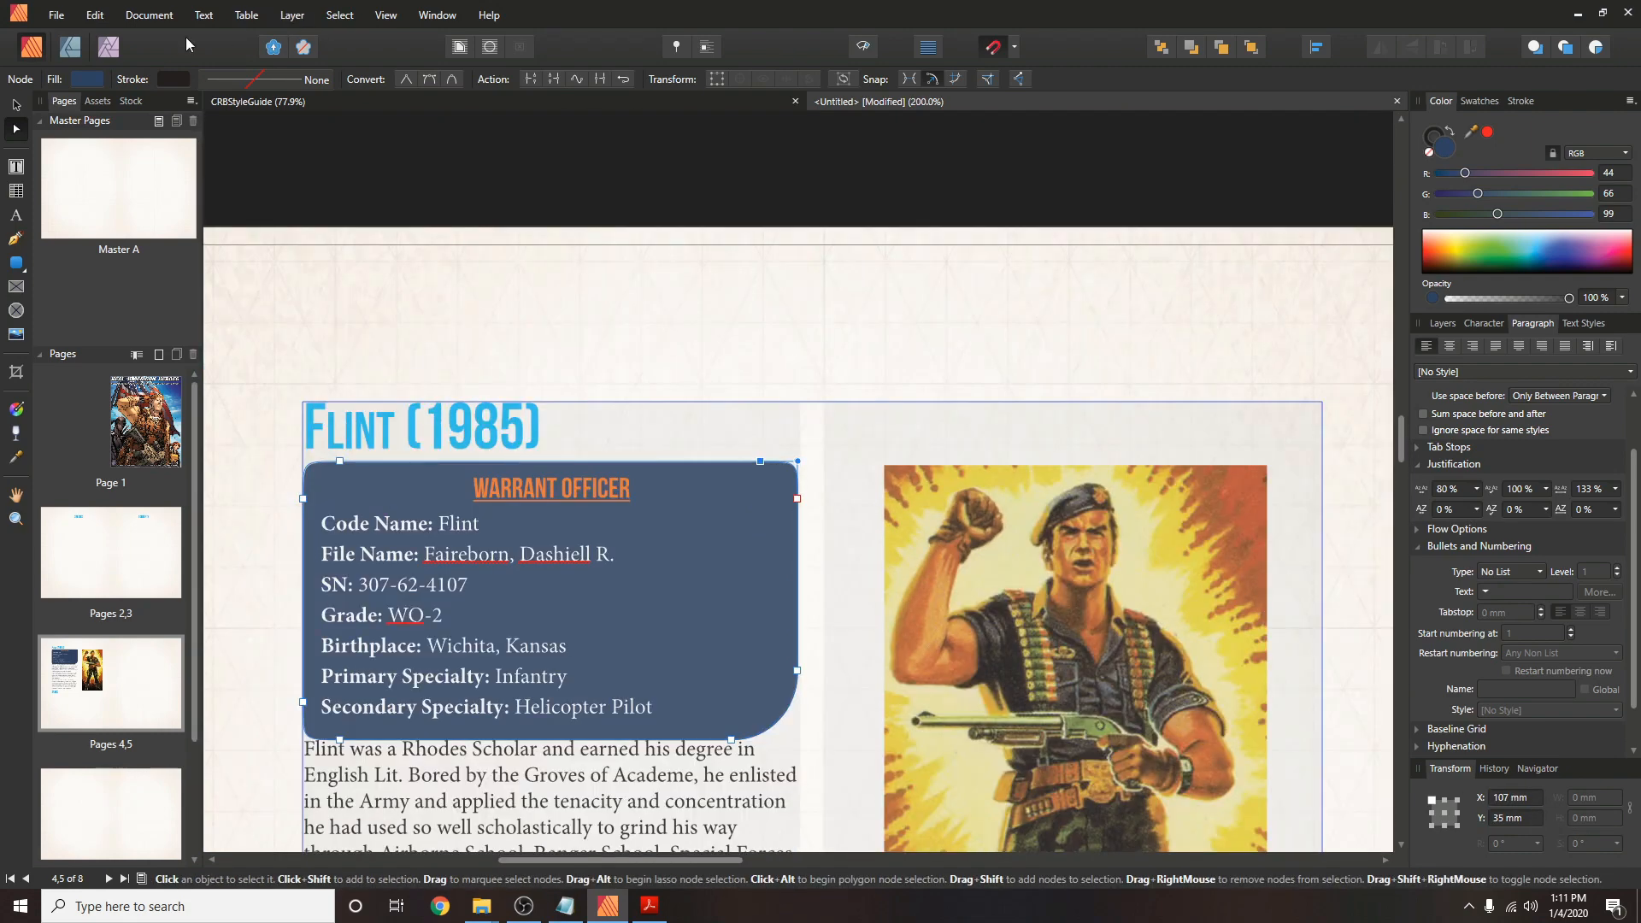
pyautogui.hotkey('ctrl', '-')
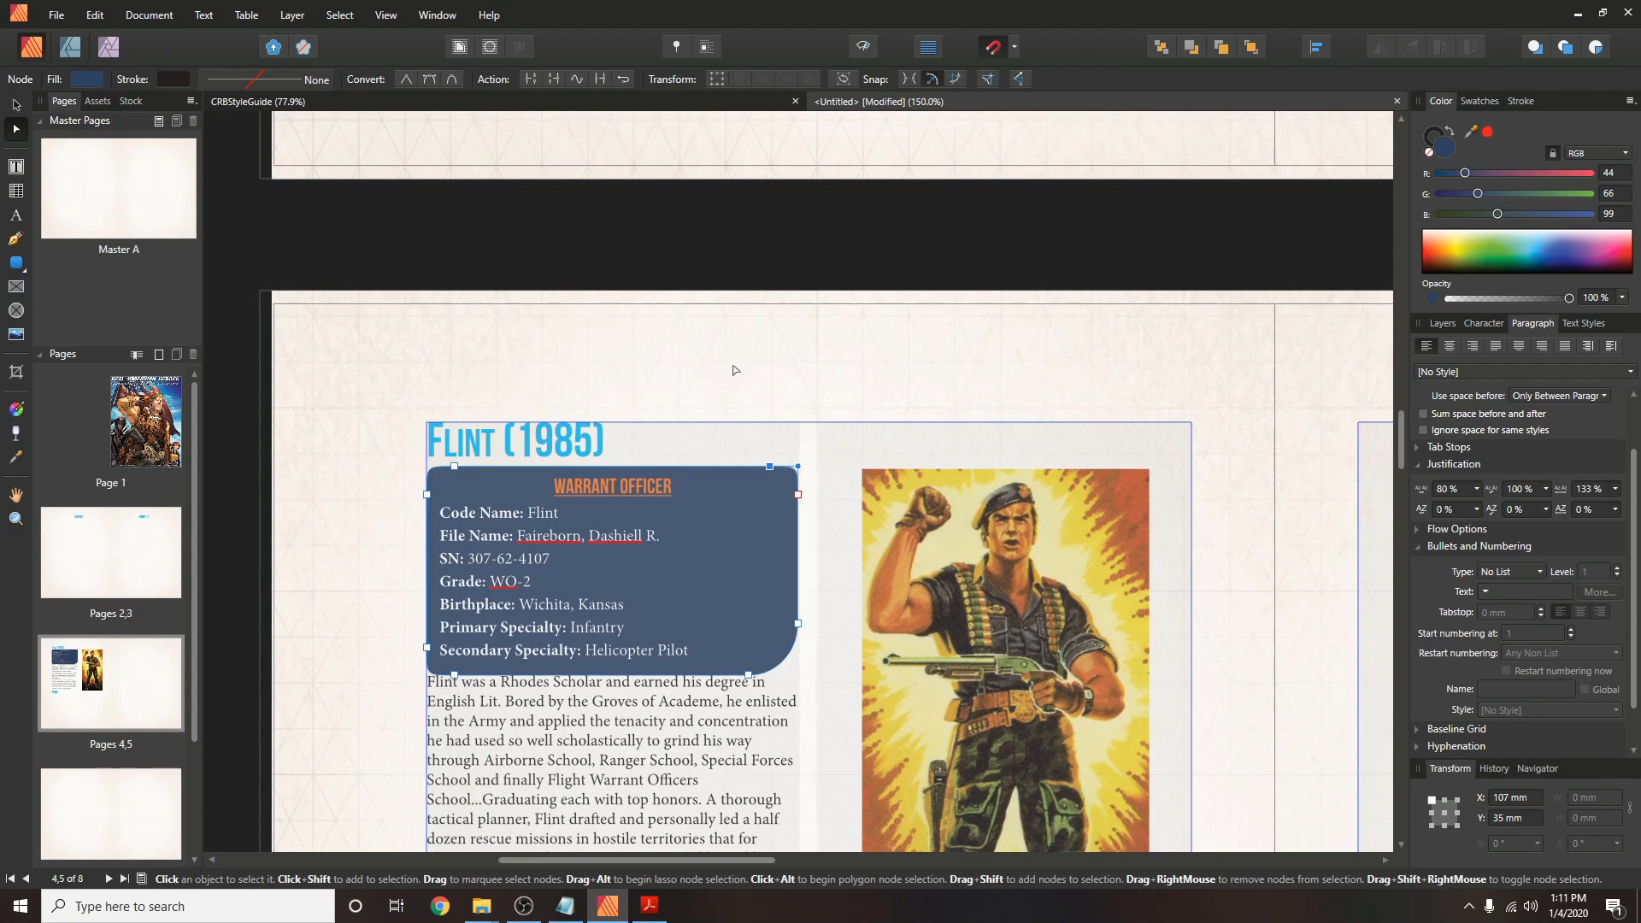
pyautogui.click(17, 106)
pyautogui.click(877, 666)
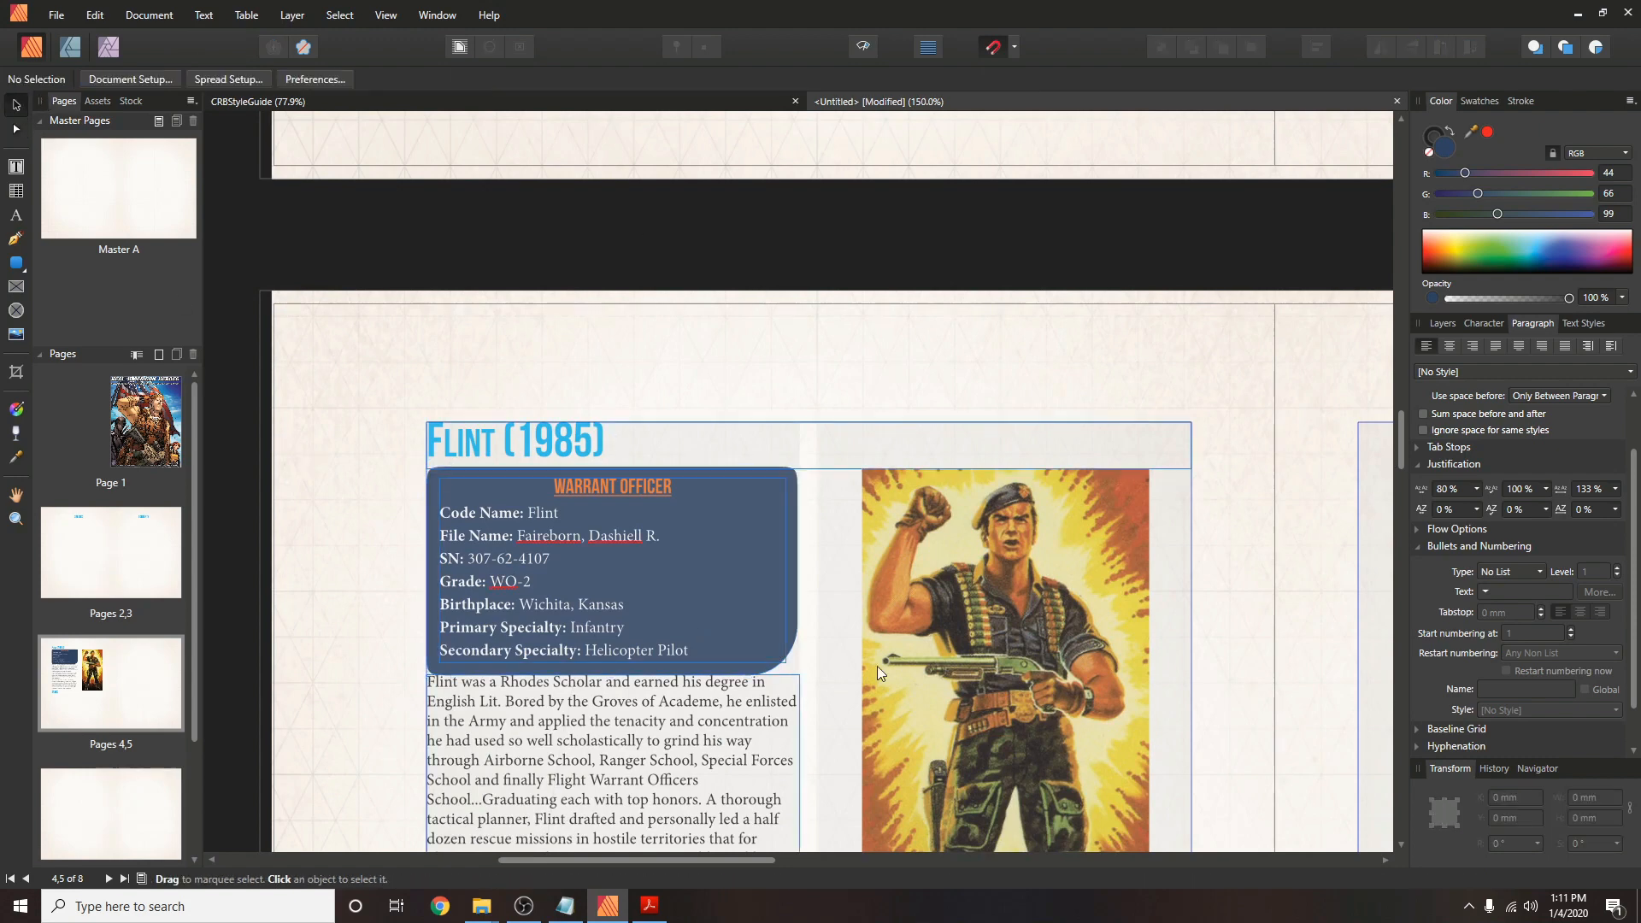
# Lower the top of the biography text frame to about Y 81.8 mm, leaving a gap beneath the dossier box.
pyautogui.scroll(-3, 1362, 478)
pyautogui.click(613, 564)
pyautogui.moveTo(613, 559); pyautogui.dragTo(613, 559)
pyautogui.scroll(-7, 1398, 481)
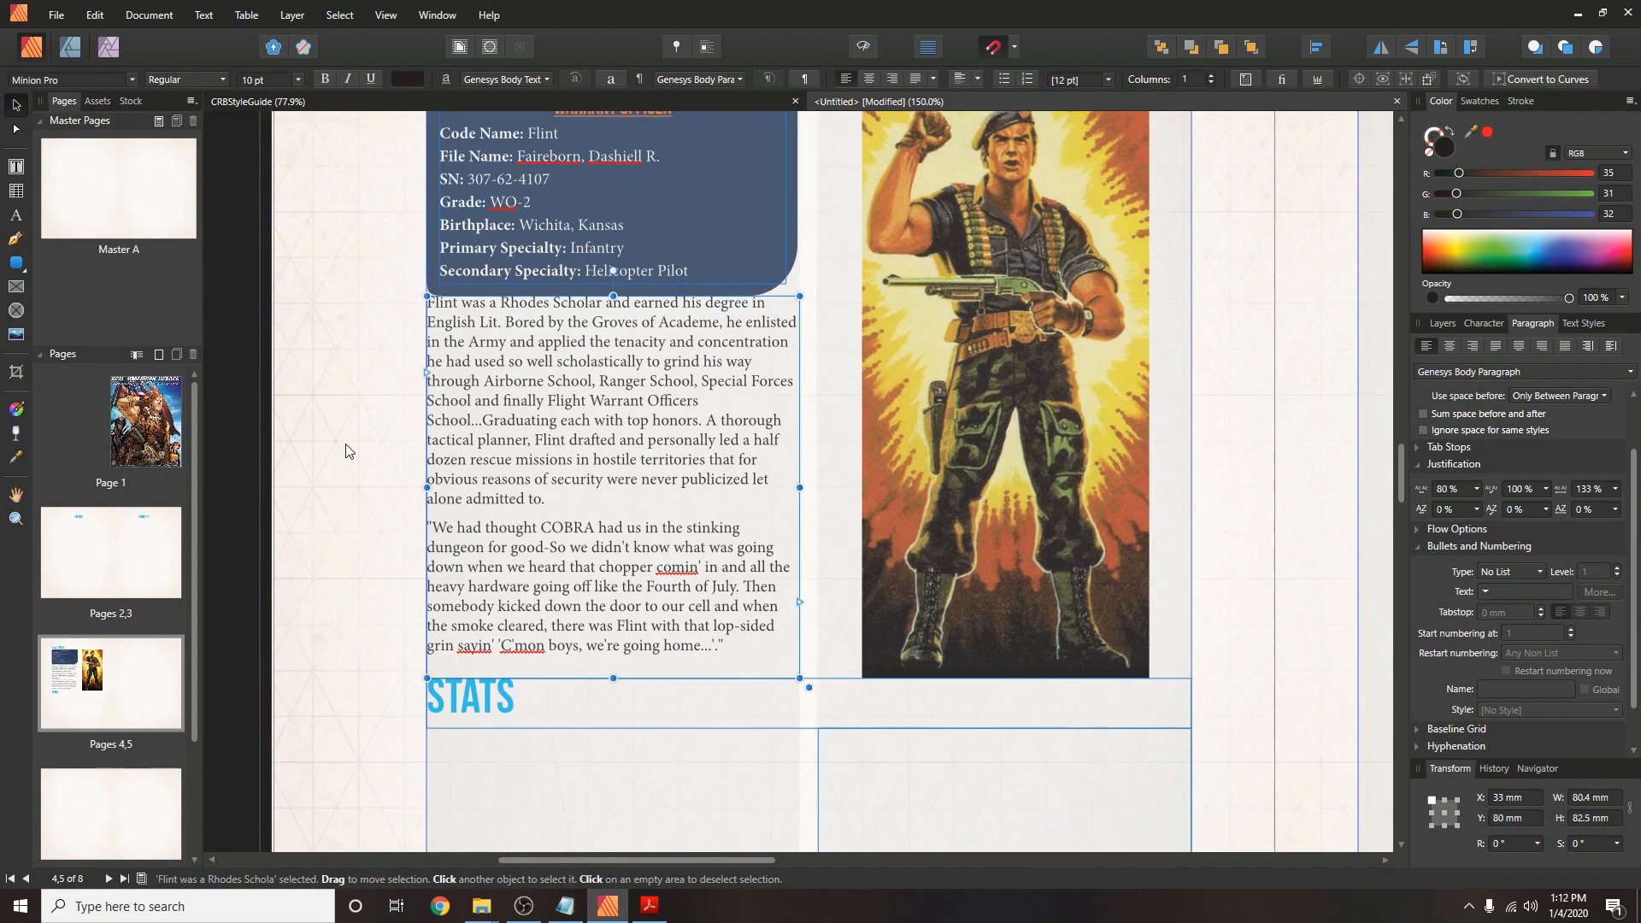
pyautogui.moveTo(614, 297); pyautogui.dragTo(613, 305)
pyautogui.click(311, 474)
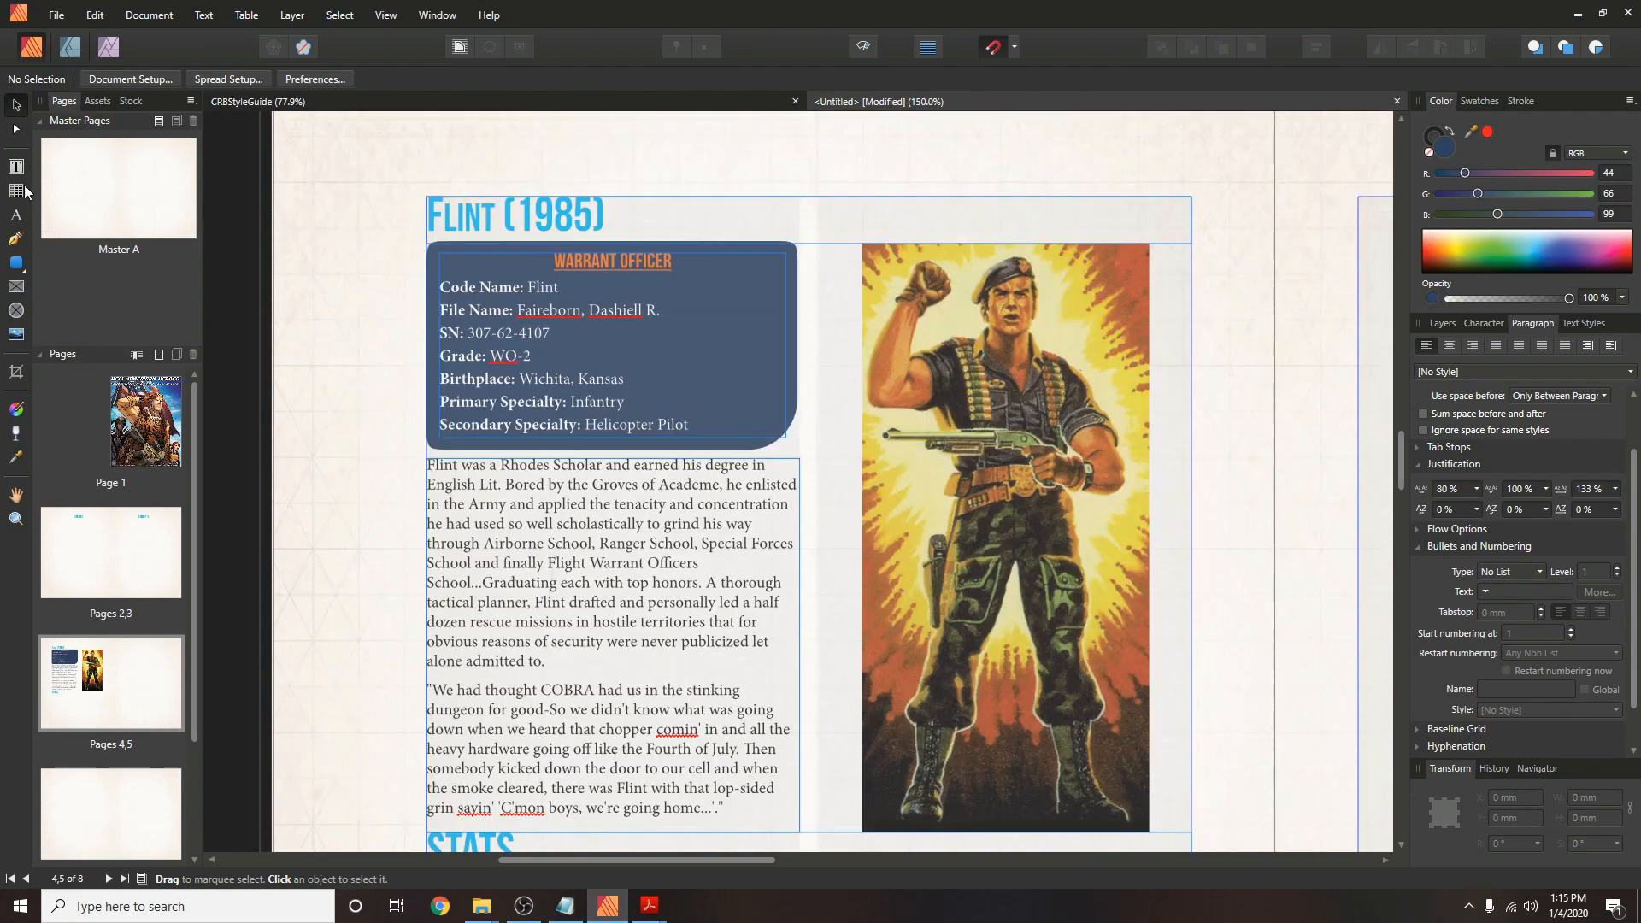
# Set the letters after the initials W and O in the Warrant Officer heading to 80% horizontal and 80% vertical scale.
pyautogui.click(15, 166)
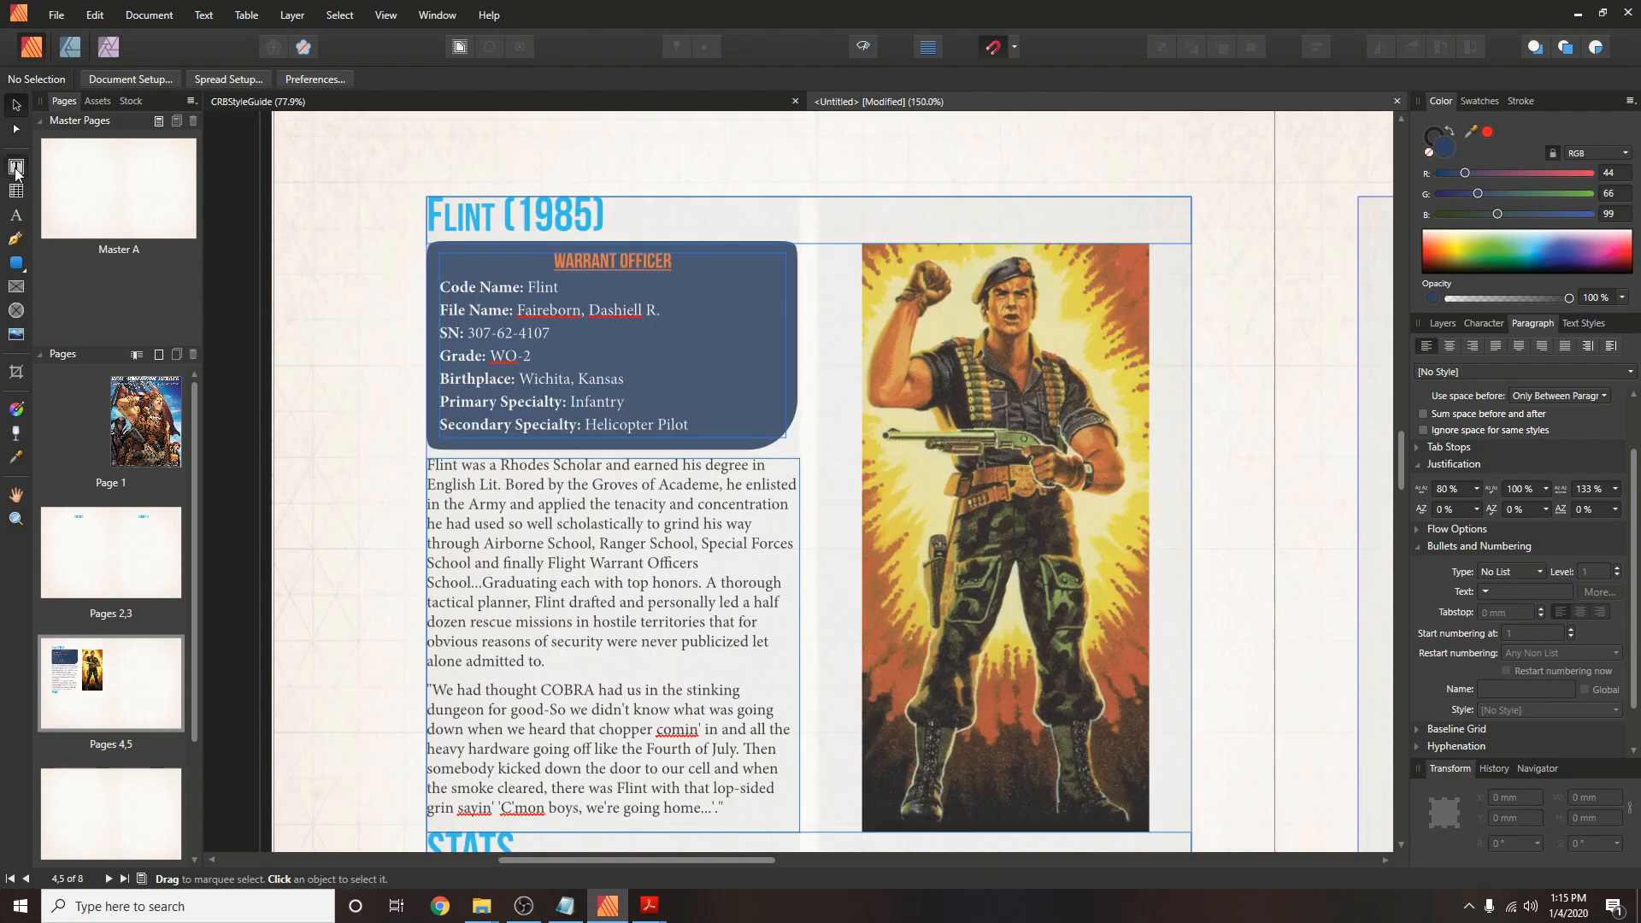
pyautogui.click(568, 264)
pyautogui.press('Escape')
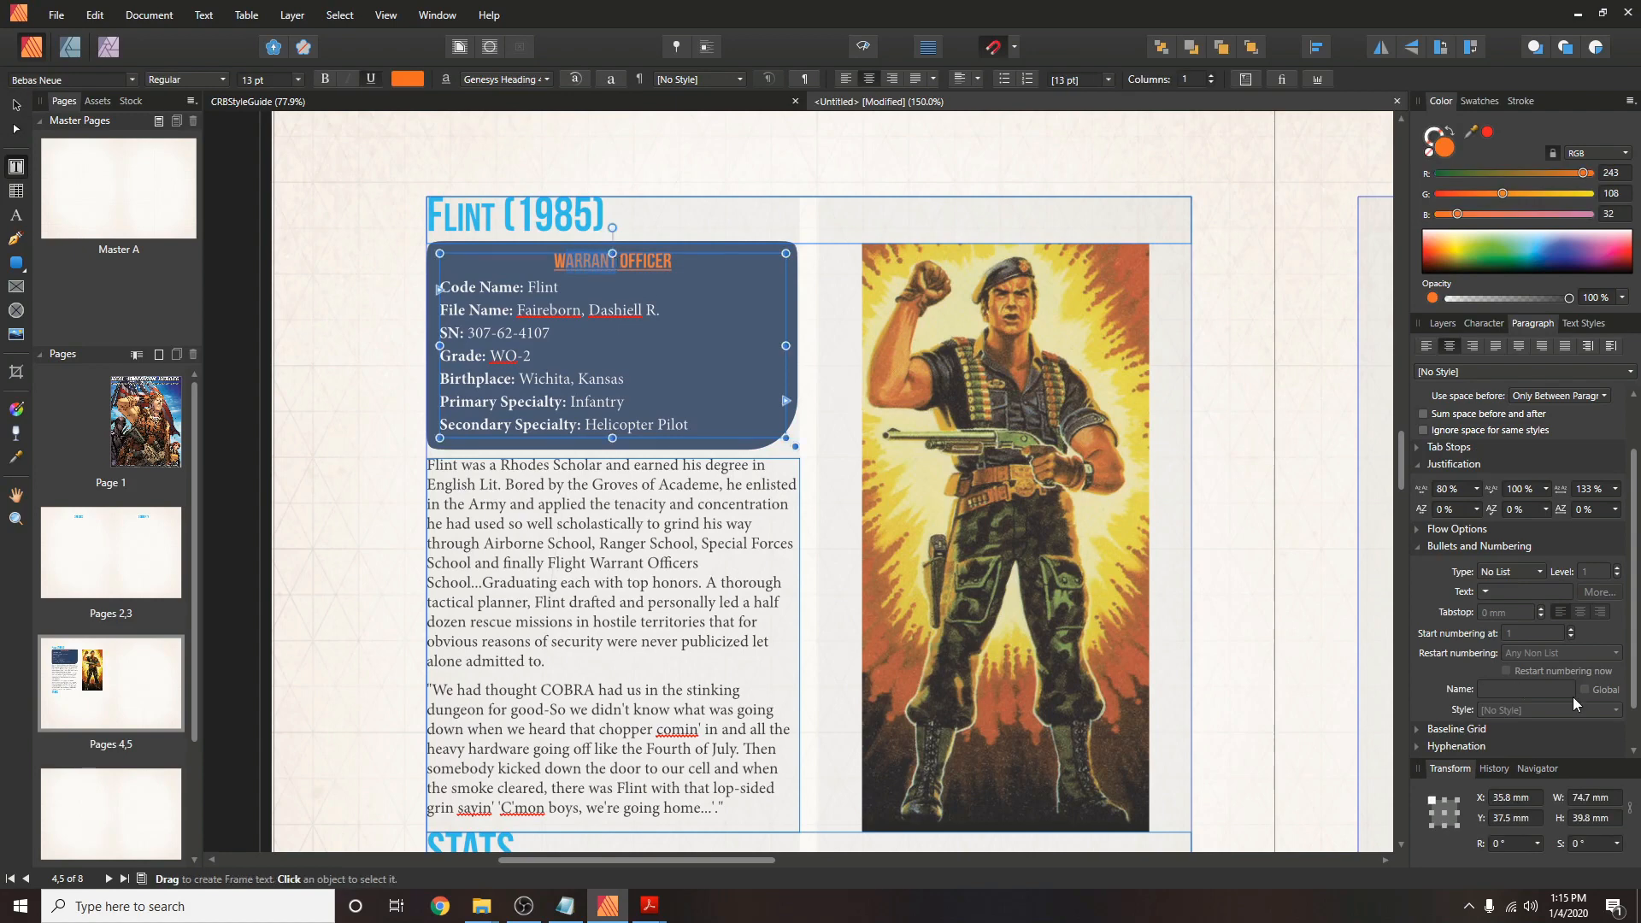
pyautogui.hotkey('ctrl', 't')
pyautogui.click(1594, 531)
pyautogui.write('80')
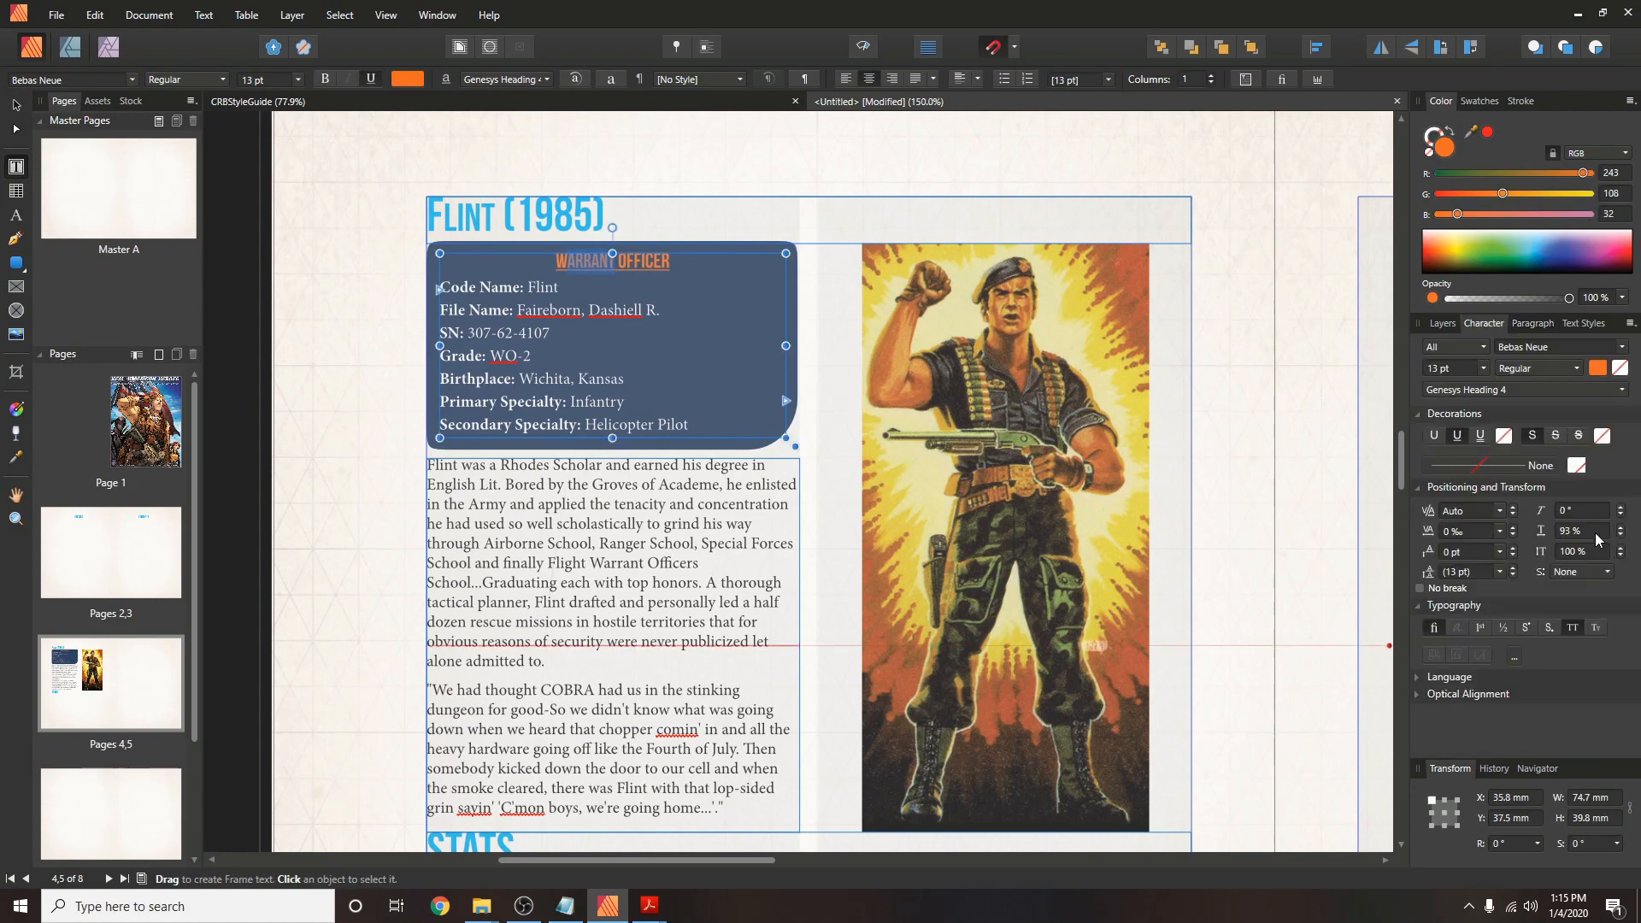
pyautogui.press('Return')
pyautogui.click(1593, 549)
pyautogui.write('80')
pyautogui.press('Return')
pyautogui.moveTo(626, 261); pyautogui.dragTo(669, 262)
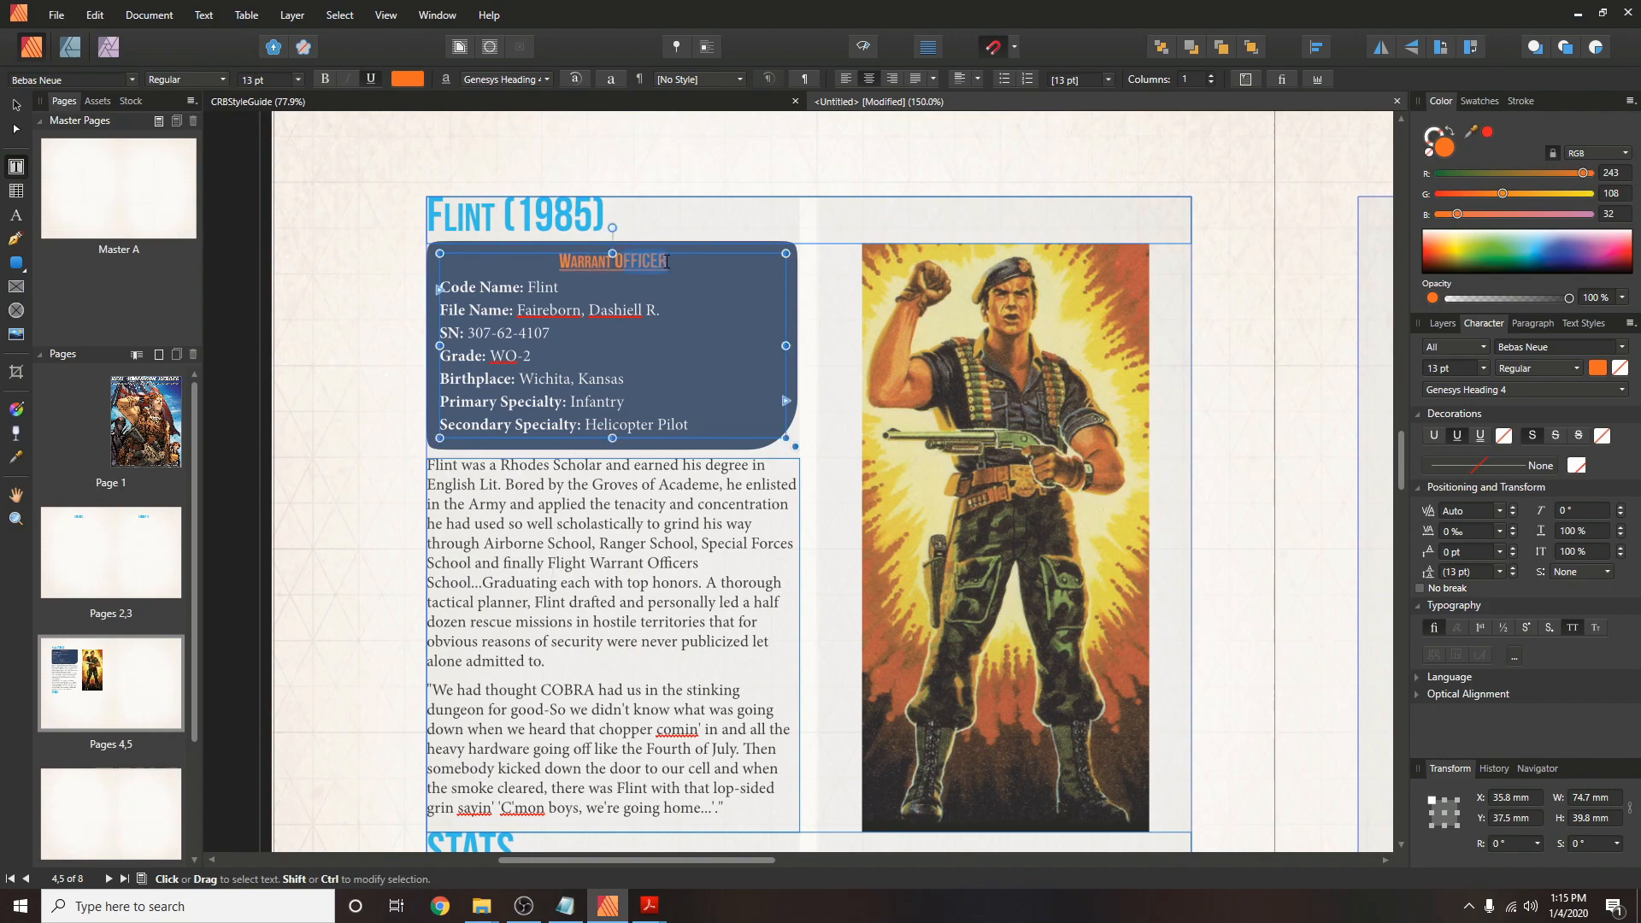
pyautogui.scroll(-2, 1596, 530)
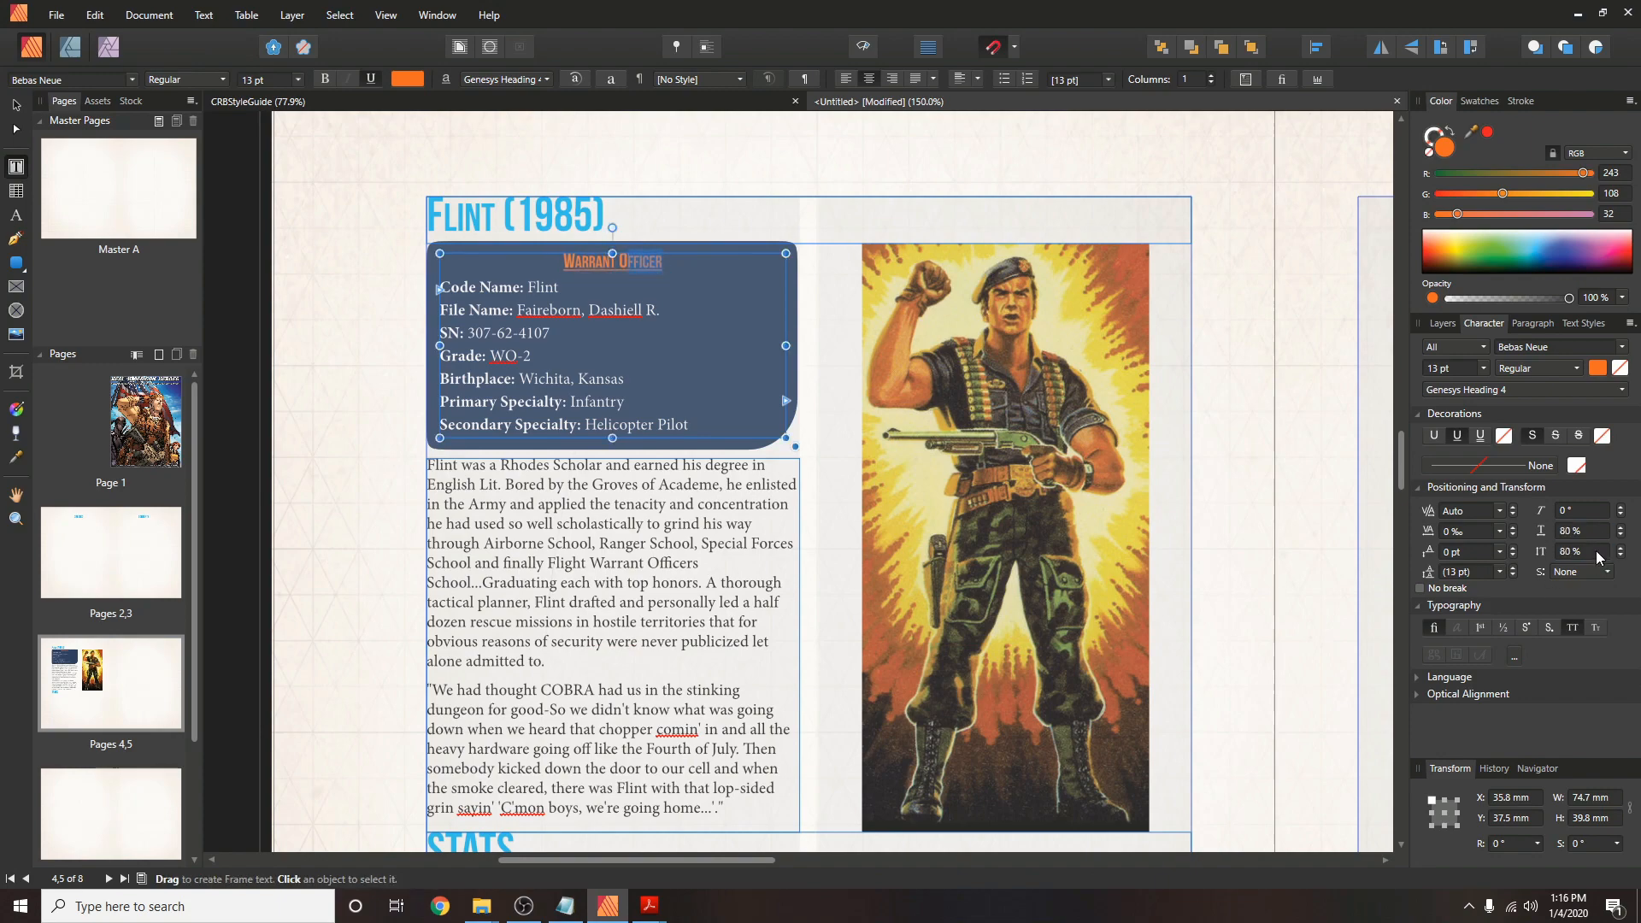
# Clear the character style from the Stats heading by setting it to [No Style].
pyautogui.click(515, 622)
pyautogui.scroll(-5, 520, 630)
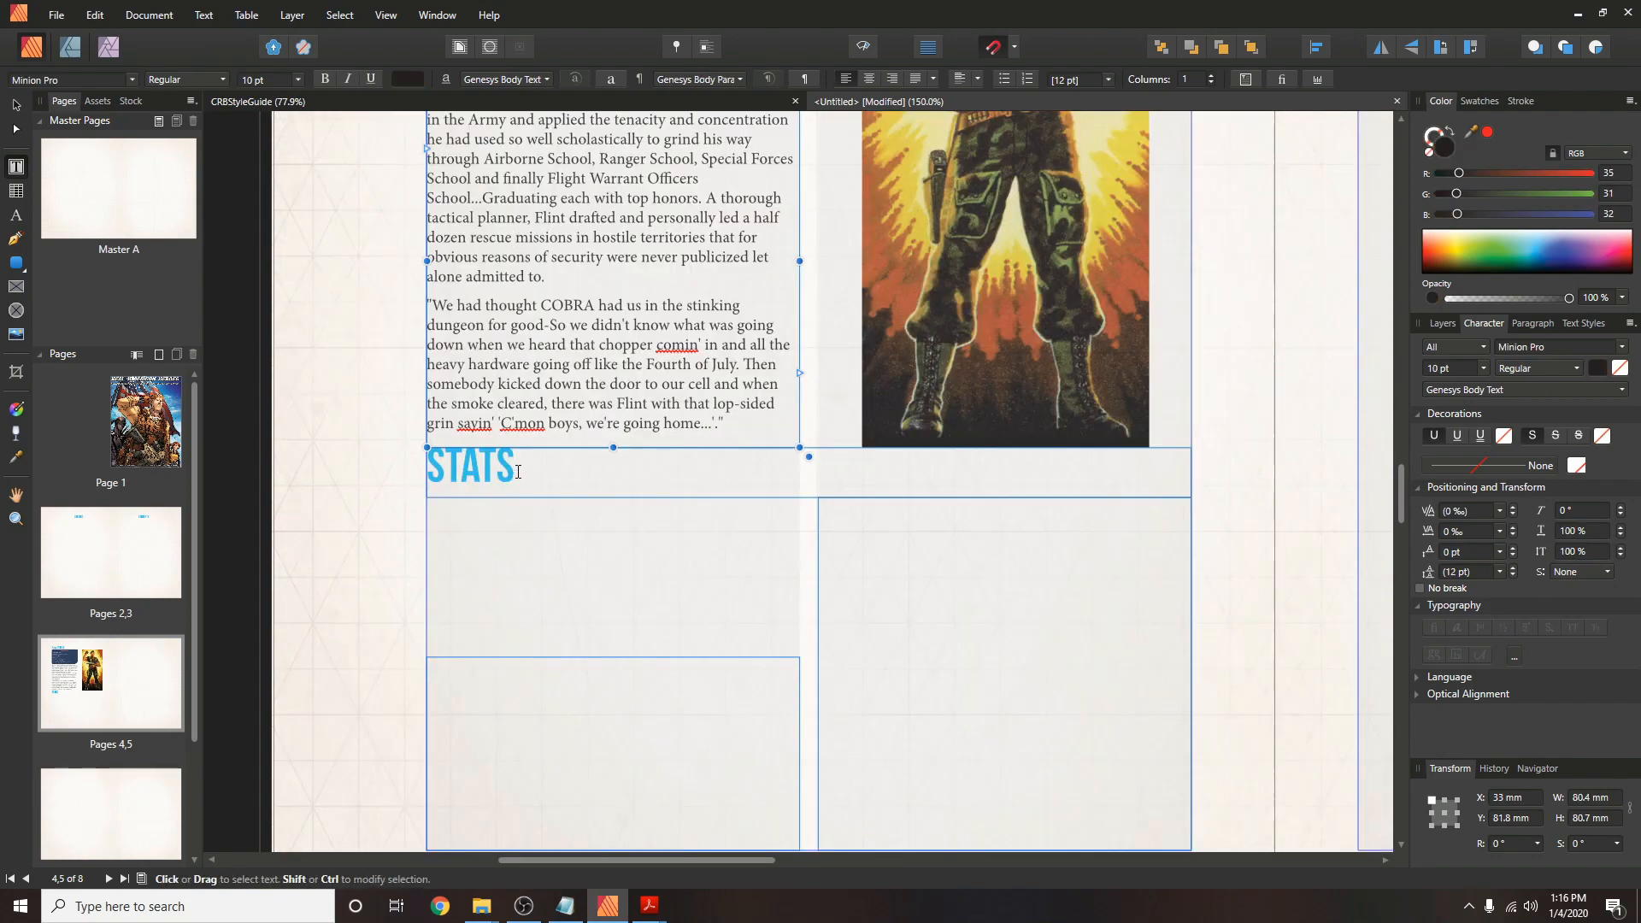
pyautogui.moveTo(529, 471); pyautogui.dragTo(434, 467)
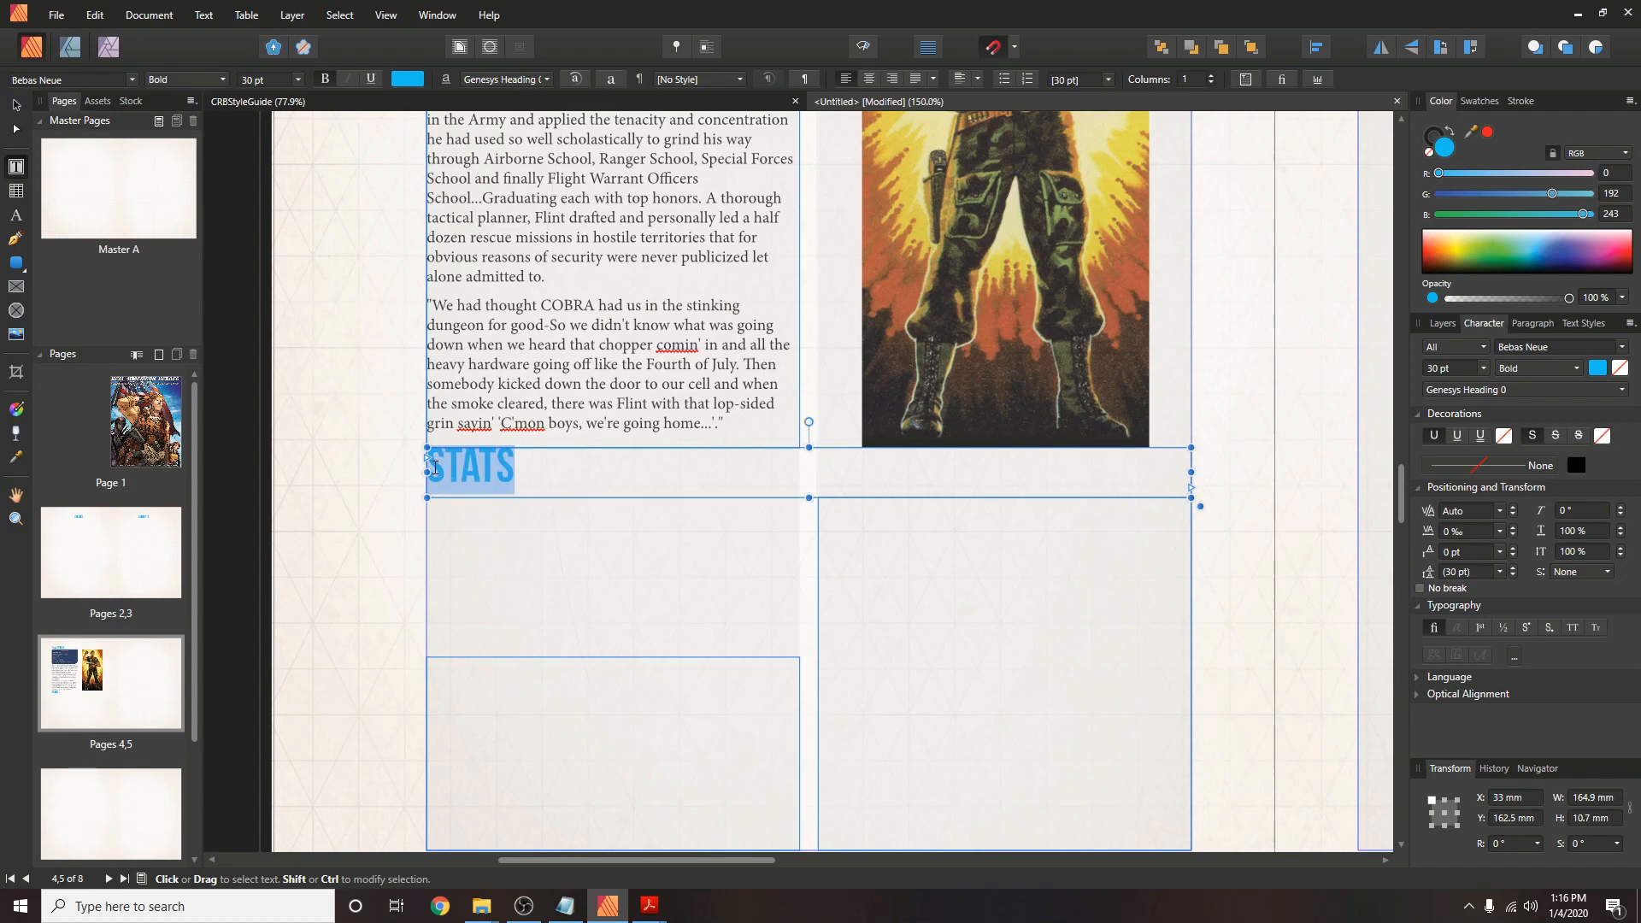
pyautogui.click(549, 80)
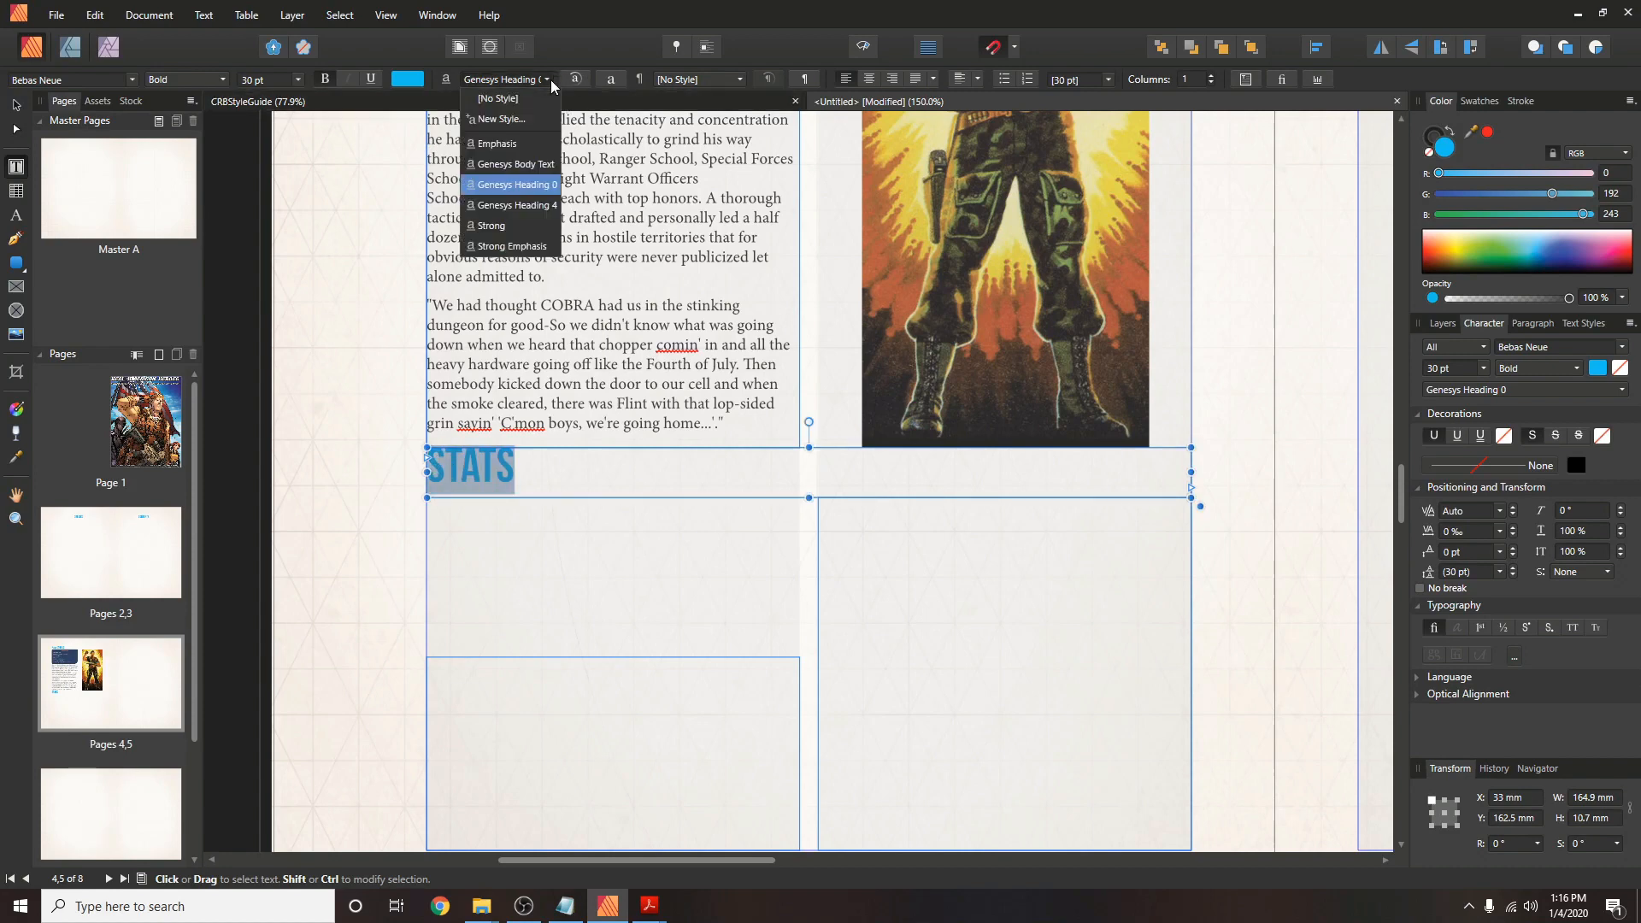
pyautogui.click(516, 98)
pyautogui.click(523, 80)
pyautogui.click(522, 118)
pyautogui.click(587, 168)
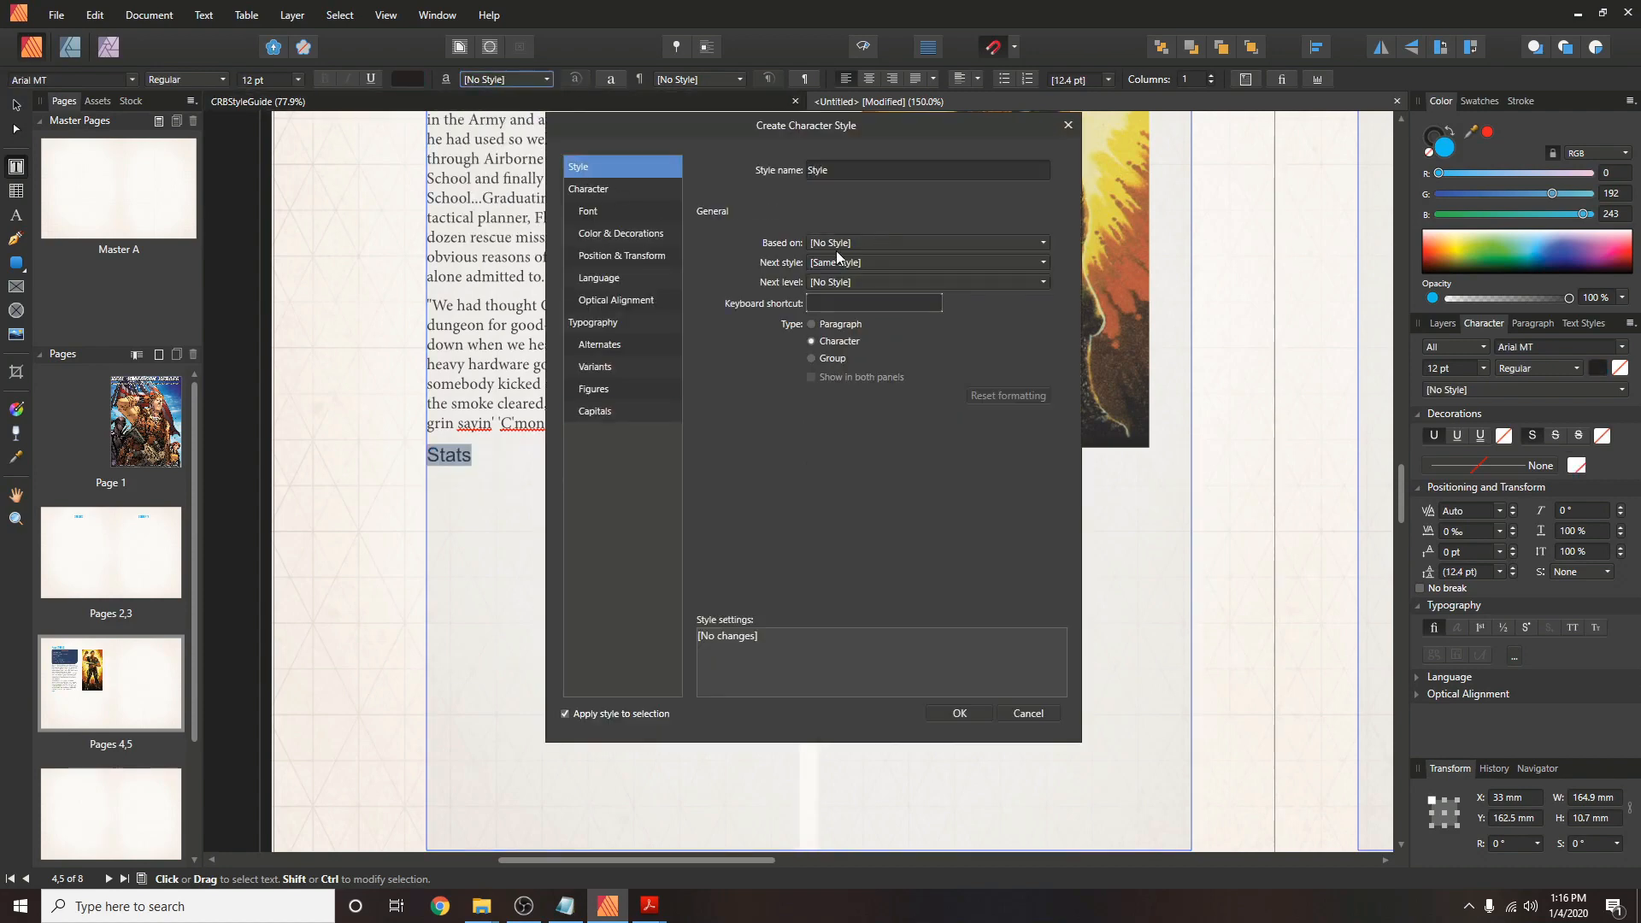
pyautogui.click(588, 212)
pyautogui.click(828, 244)
pyautogui.click(853, 324)
pyautogui.click(842, 262)
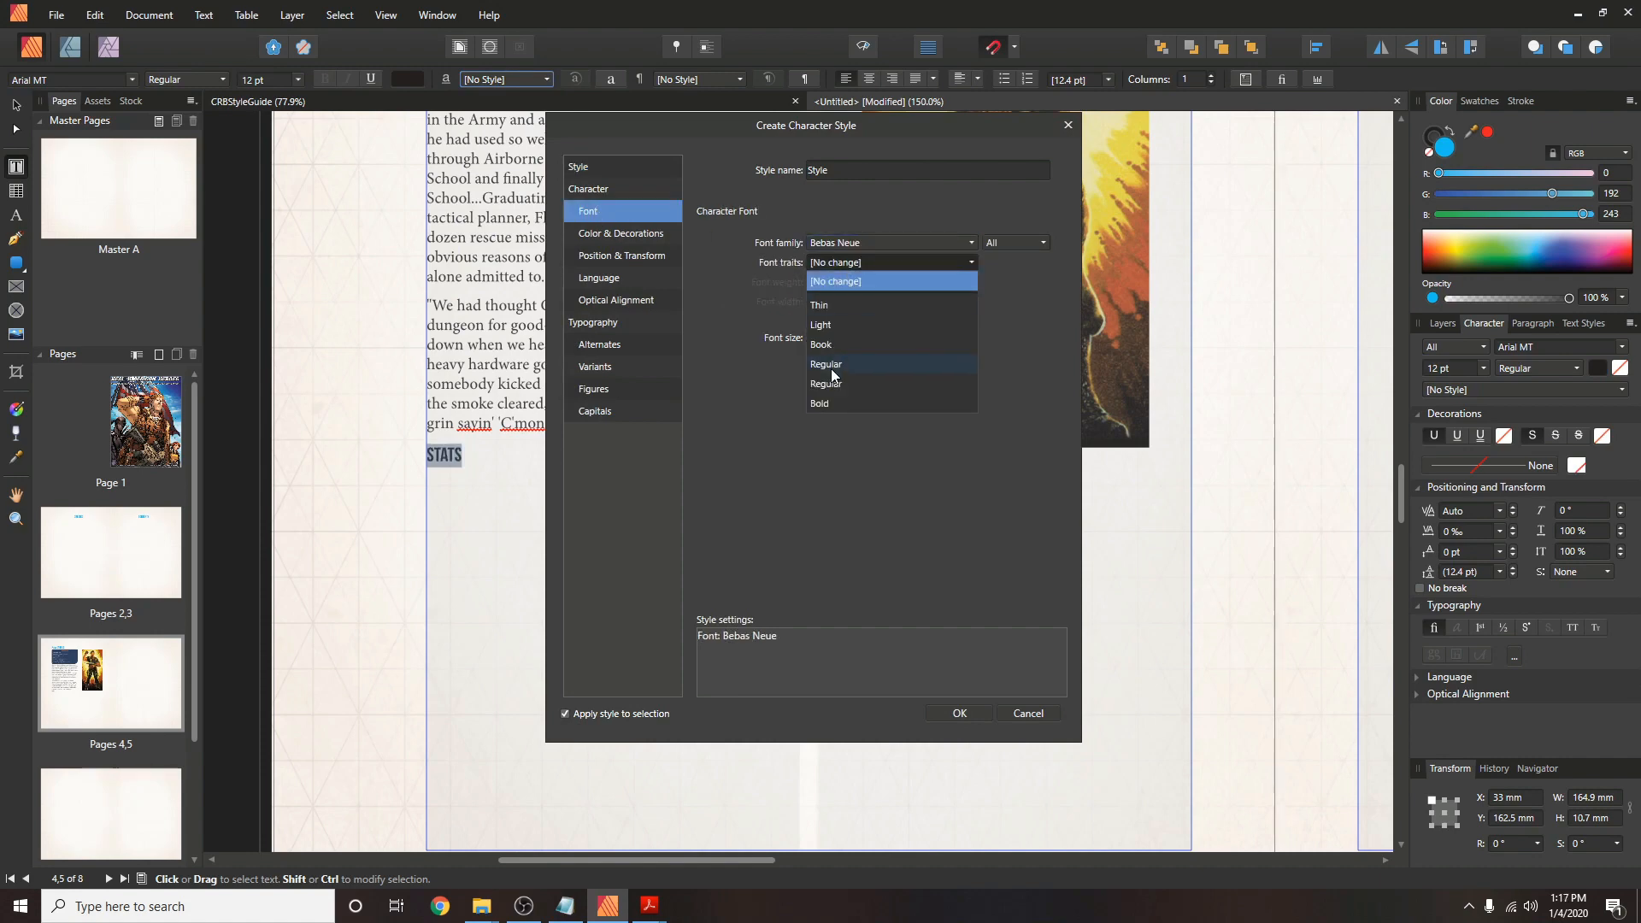
pyautogui.click(832, 368)
pyautogui.click(836, 340)
pyautogui.write('14')
pyautogui.press('Return')
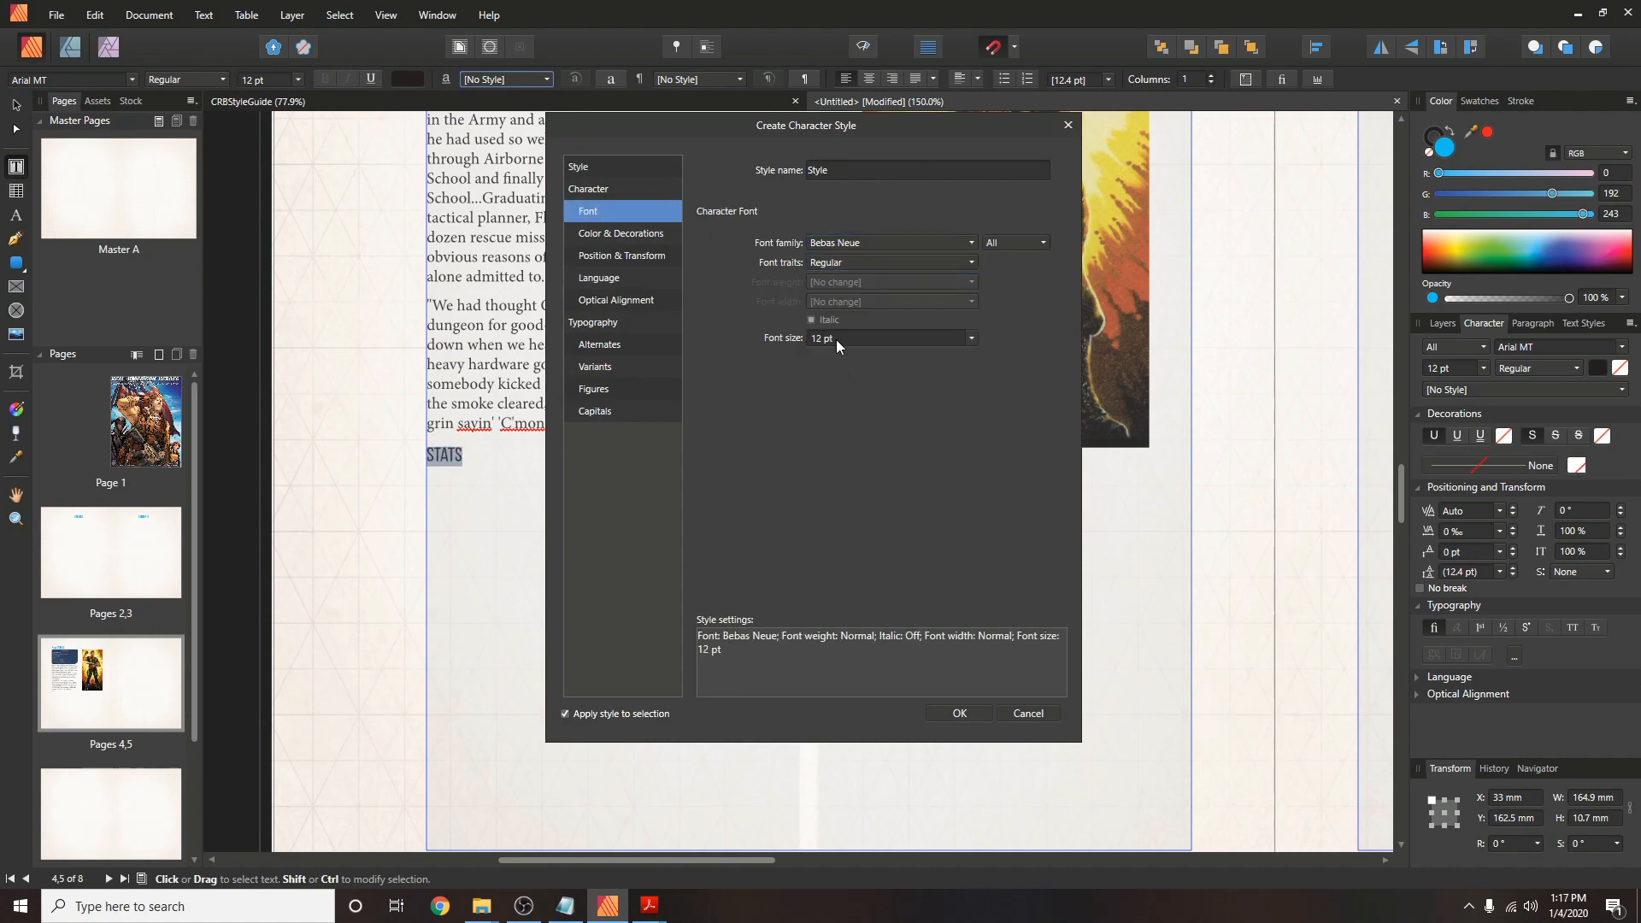
pyautogui.click(636, 236)
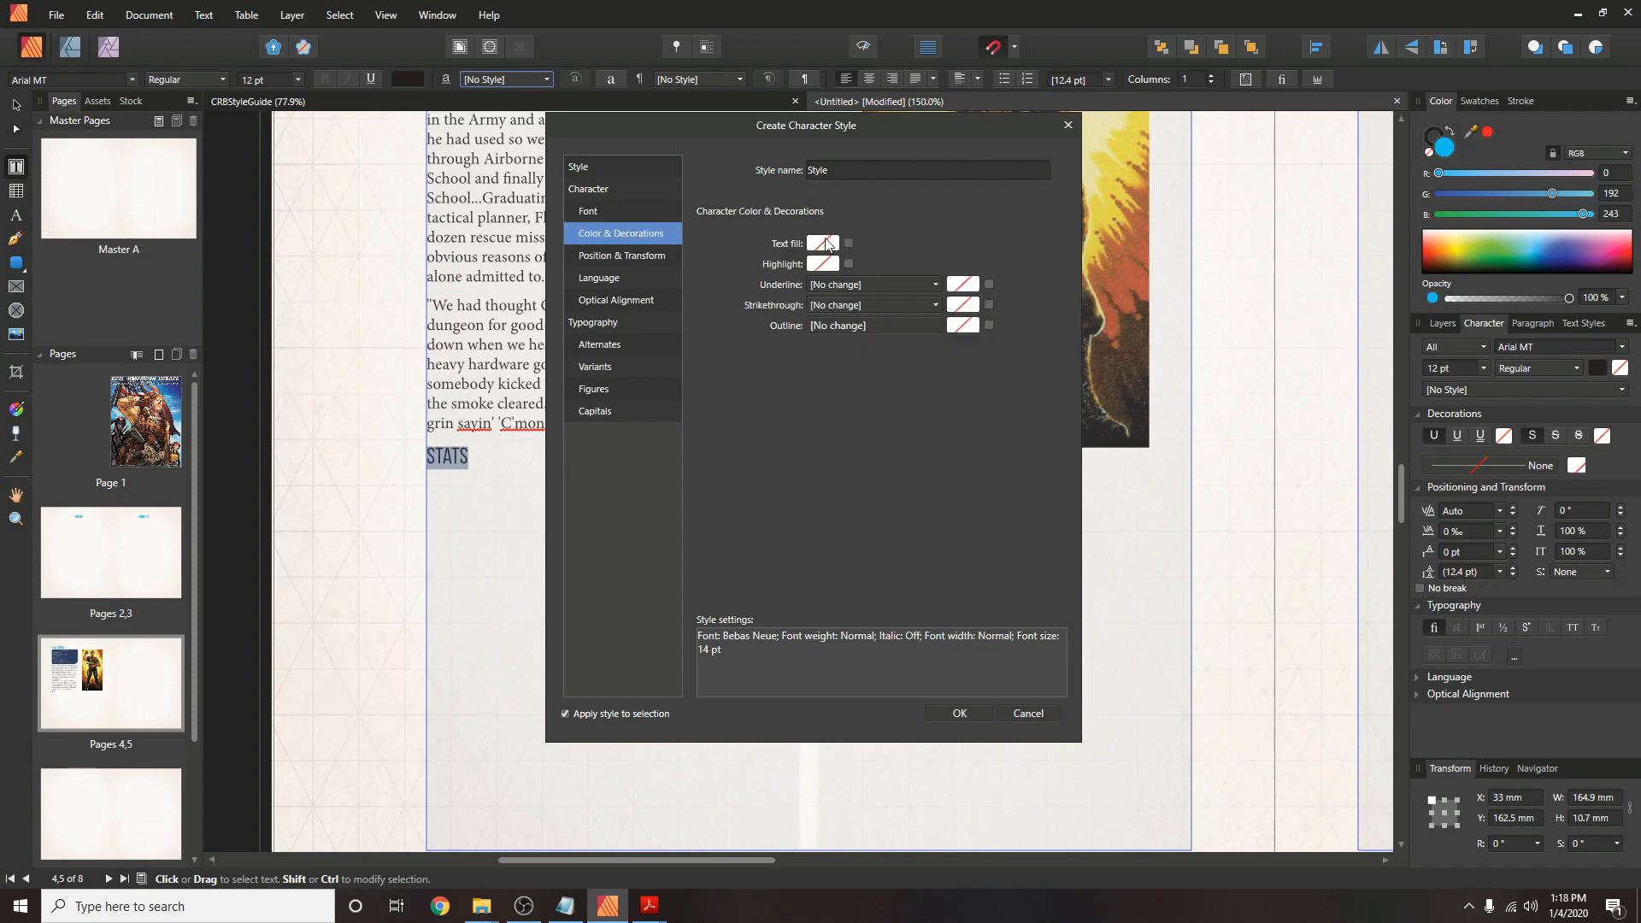
pyautogui.click(823, 243)
pyautogui.click(1028, 712)
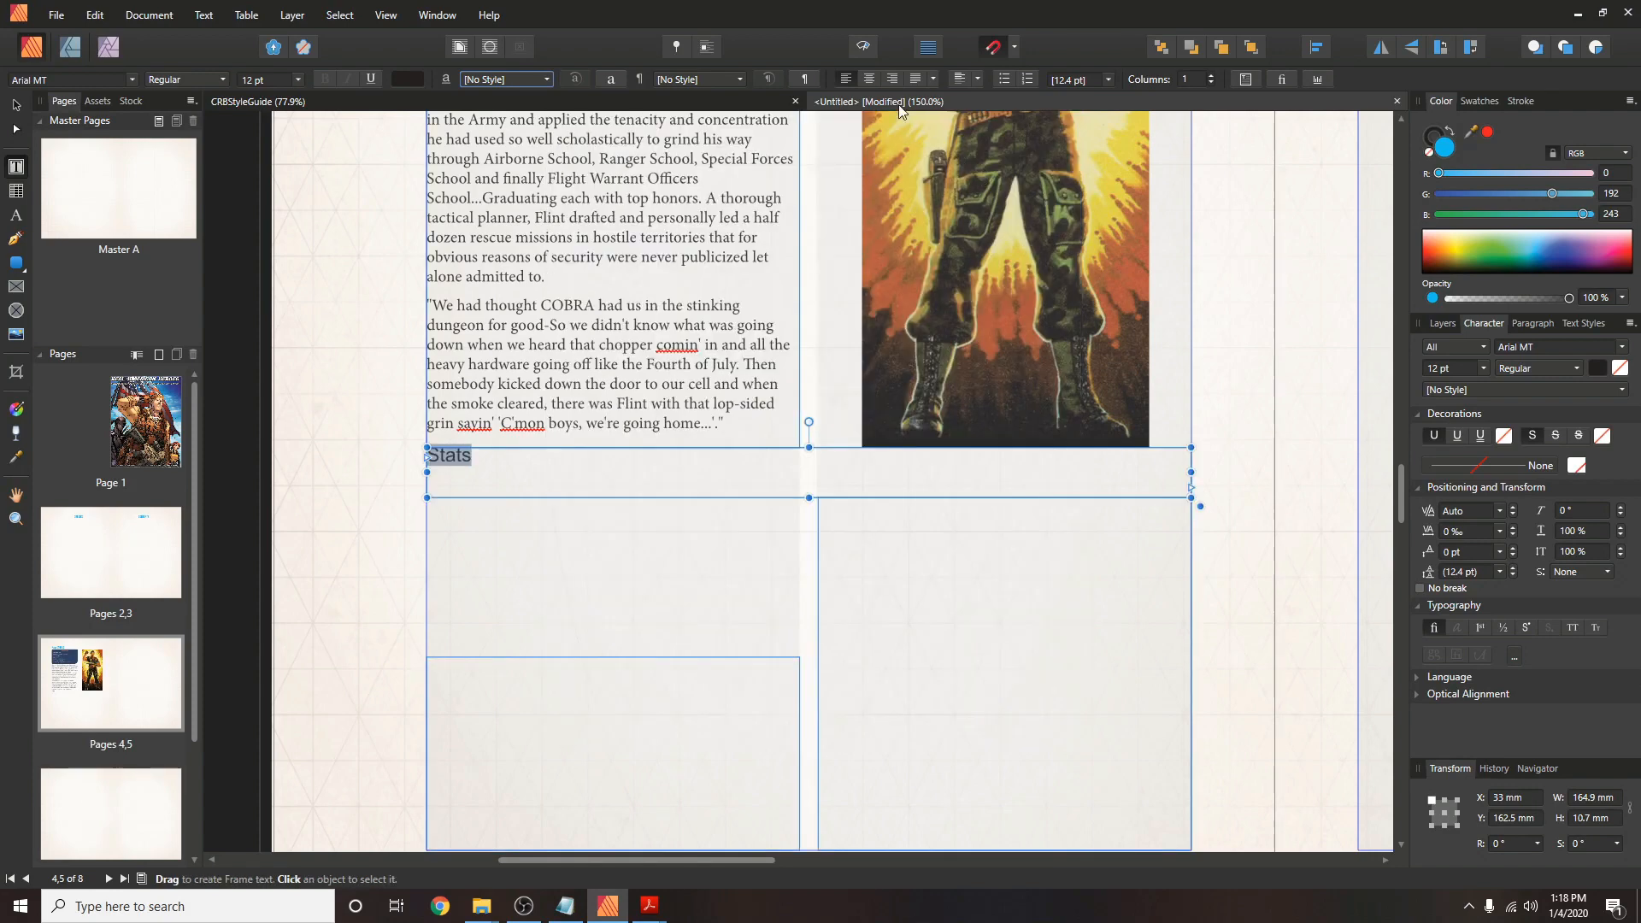
# Check the CRBStyleGuide colour specifications, and start a new character style for the Stats heading using Bebas Neue, Regular, 14 pt.
pyautogui.click(571, 101)
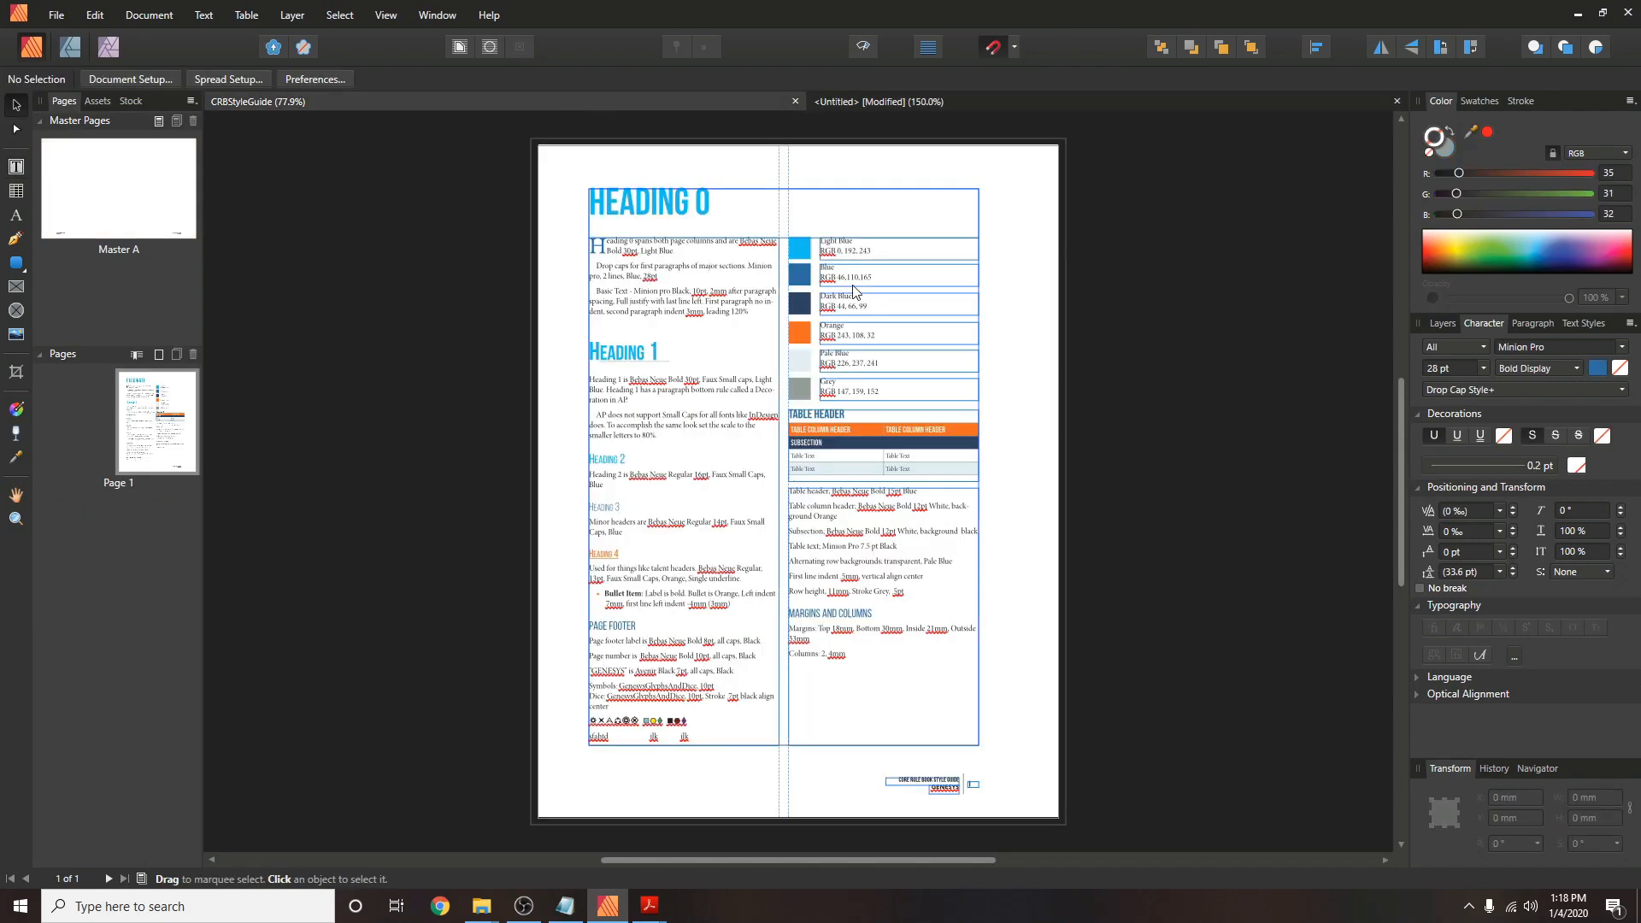
pyautogui.click(826, 100)
pyautogui.click(506, 78)
pyautogui.click(527, 120)
pyautogui.click(591, 169)
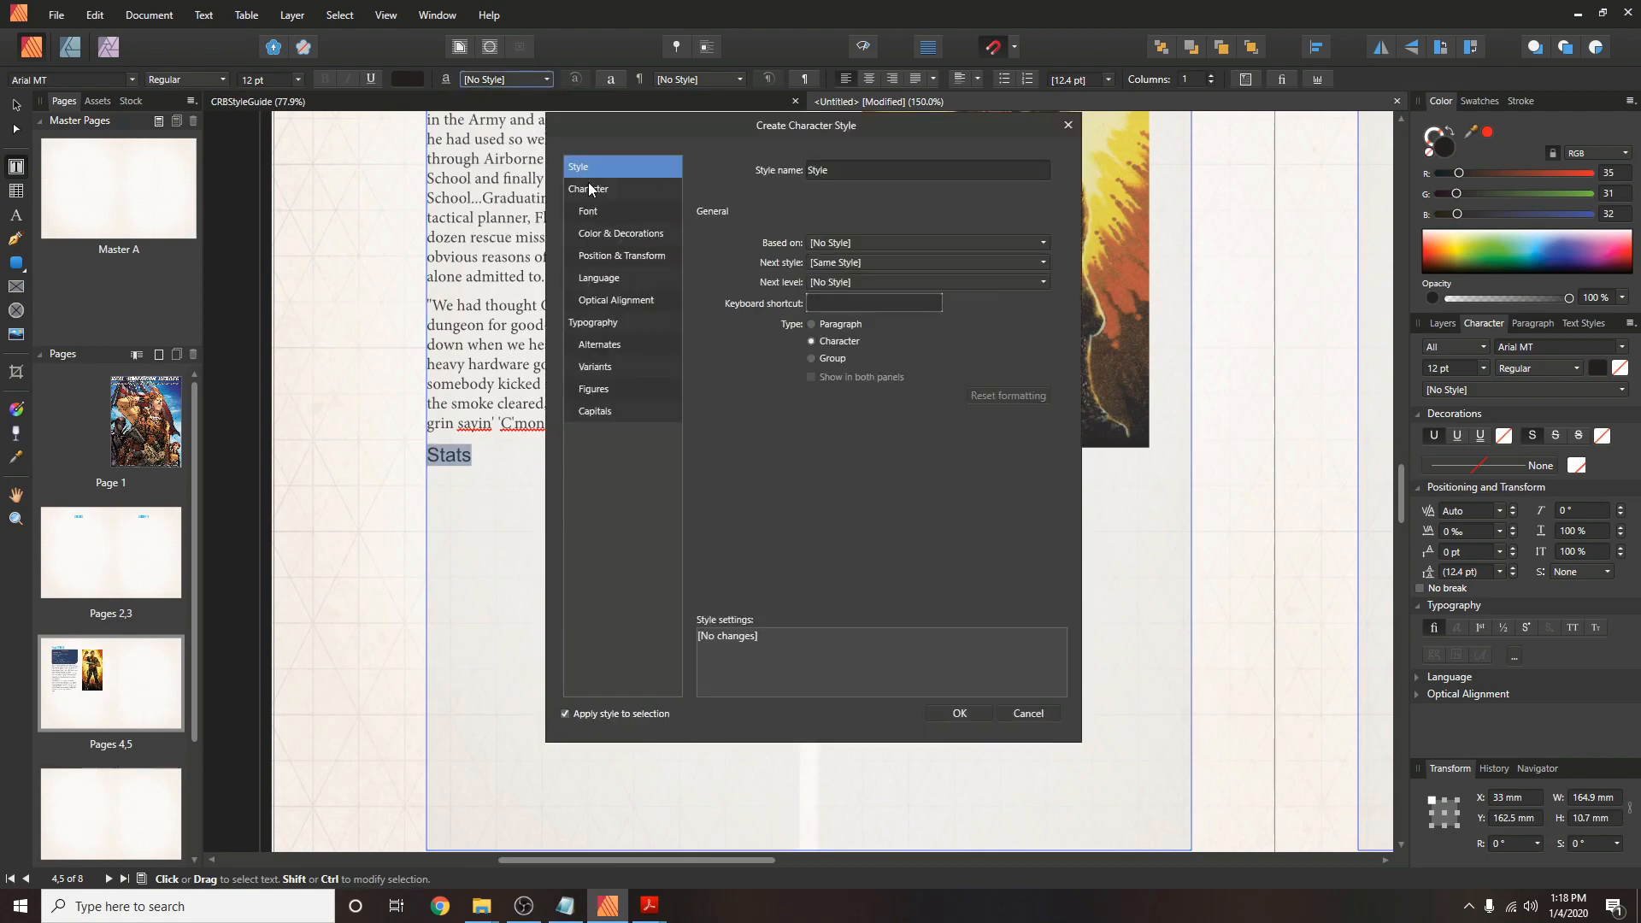
pyautogui.click(588, 188)
pyautogui.click(861, 243)
pyautogui.click(854, 288)
pyautogui.click(848, 263)
pyautogui.click(838, 366)
pyautogui.scroll(14, 840, 338)
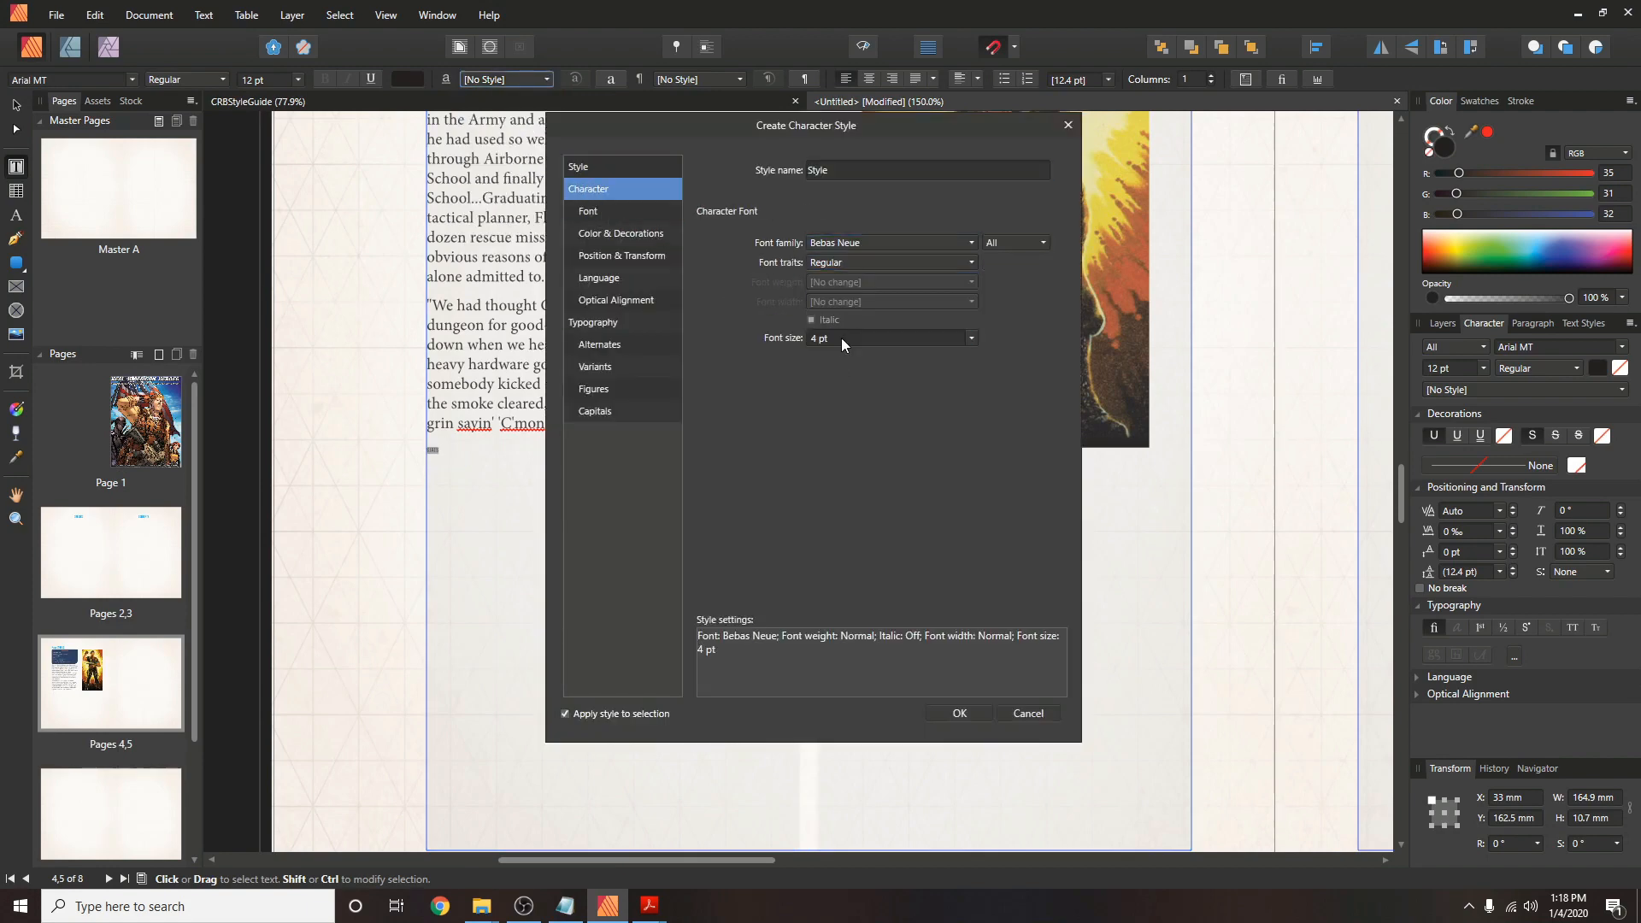
pyautogui.click(588, 211)
pyautogui.click(848, 262)
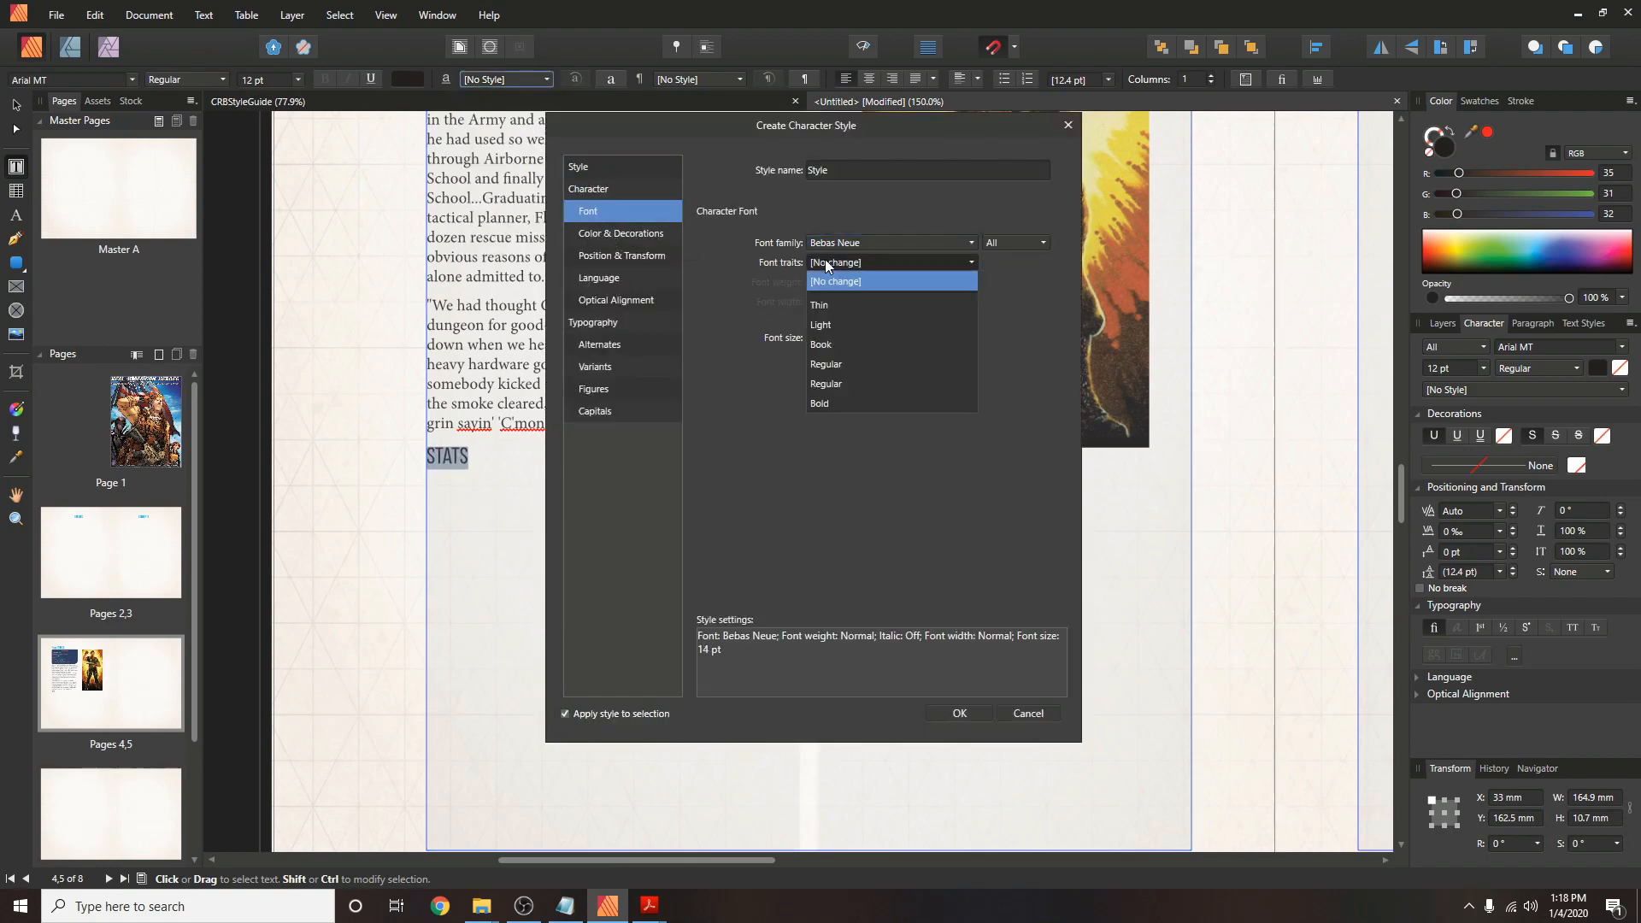
pyautogui.click(822, 366)
# Set the new character style's text fill to RGB 46, 110, 165.
pyautogui.click(621, 234)
pyautogui.click(822, 242)
pyautogui.click(761, 274)
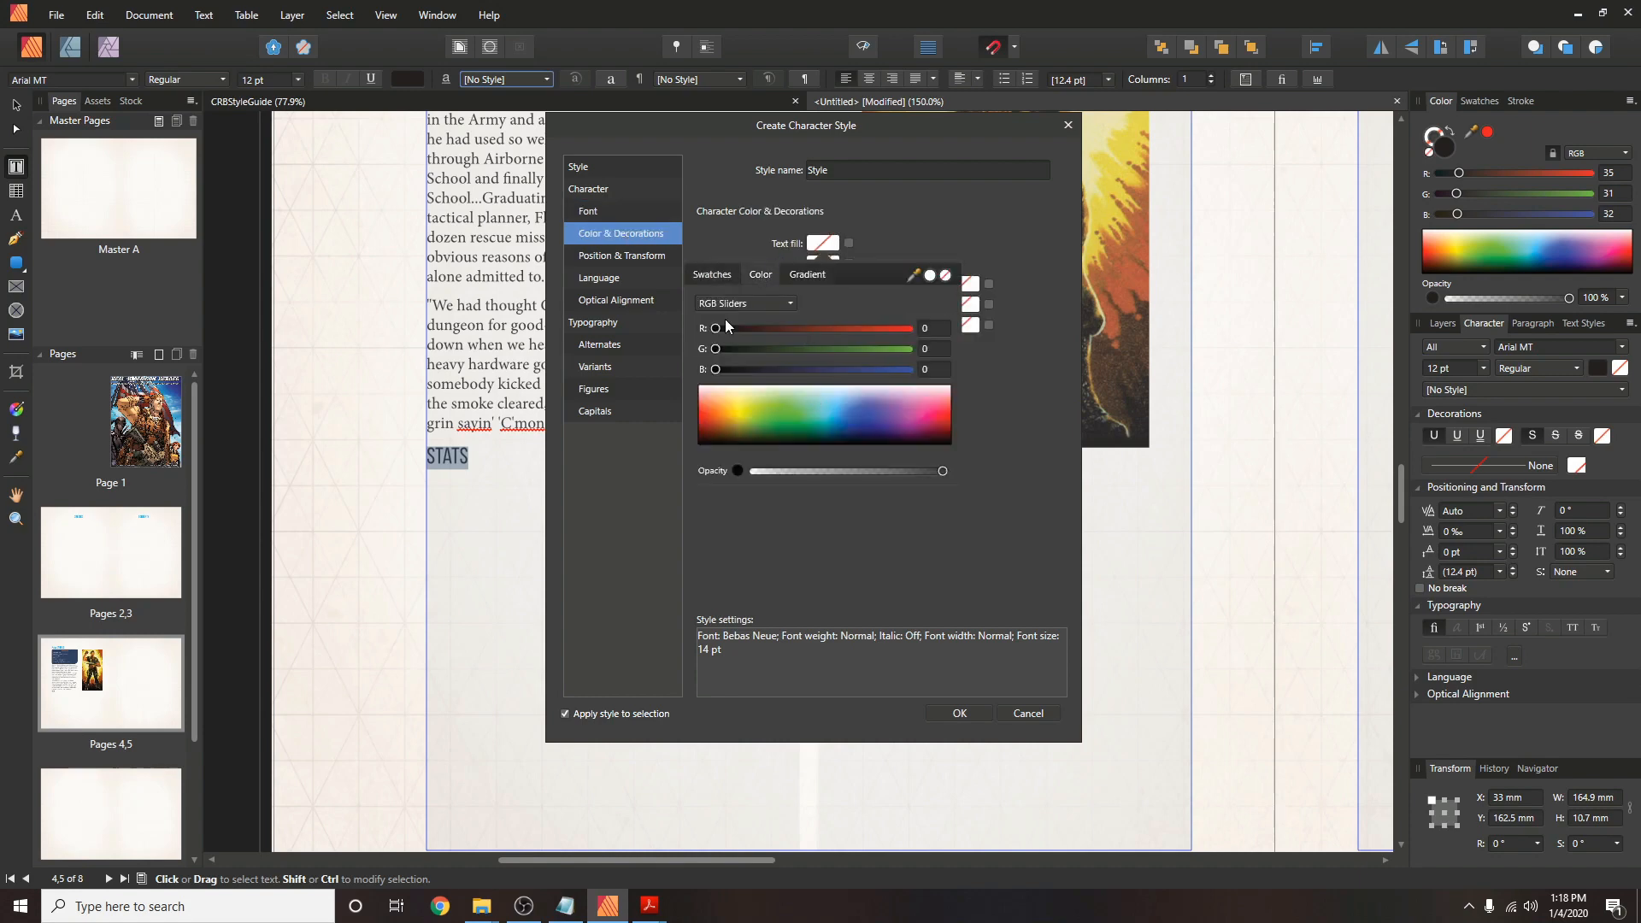
pyautogui.click(930, 328)
pyautogui.write('46')
pyautogui.press('Tab')
pyautogui.write('110')
pyautogui.press('Tab')
pyautogui.write('165')
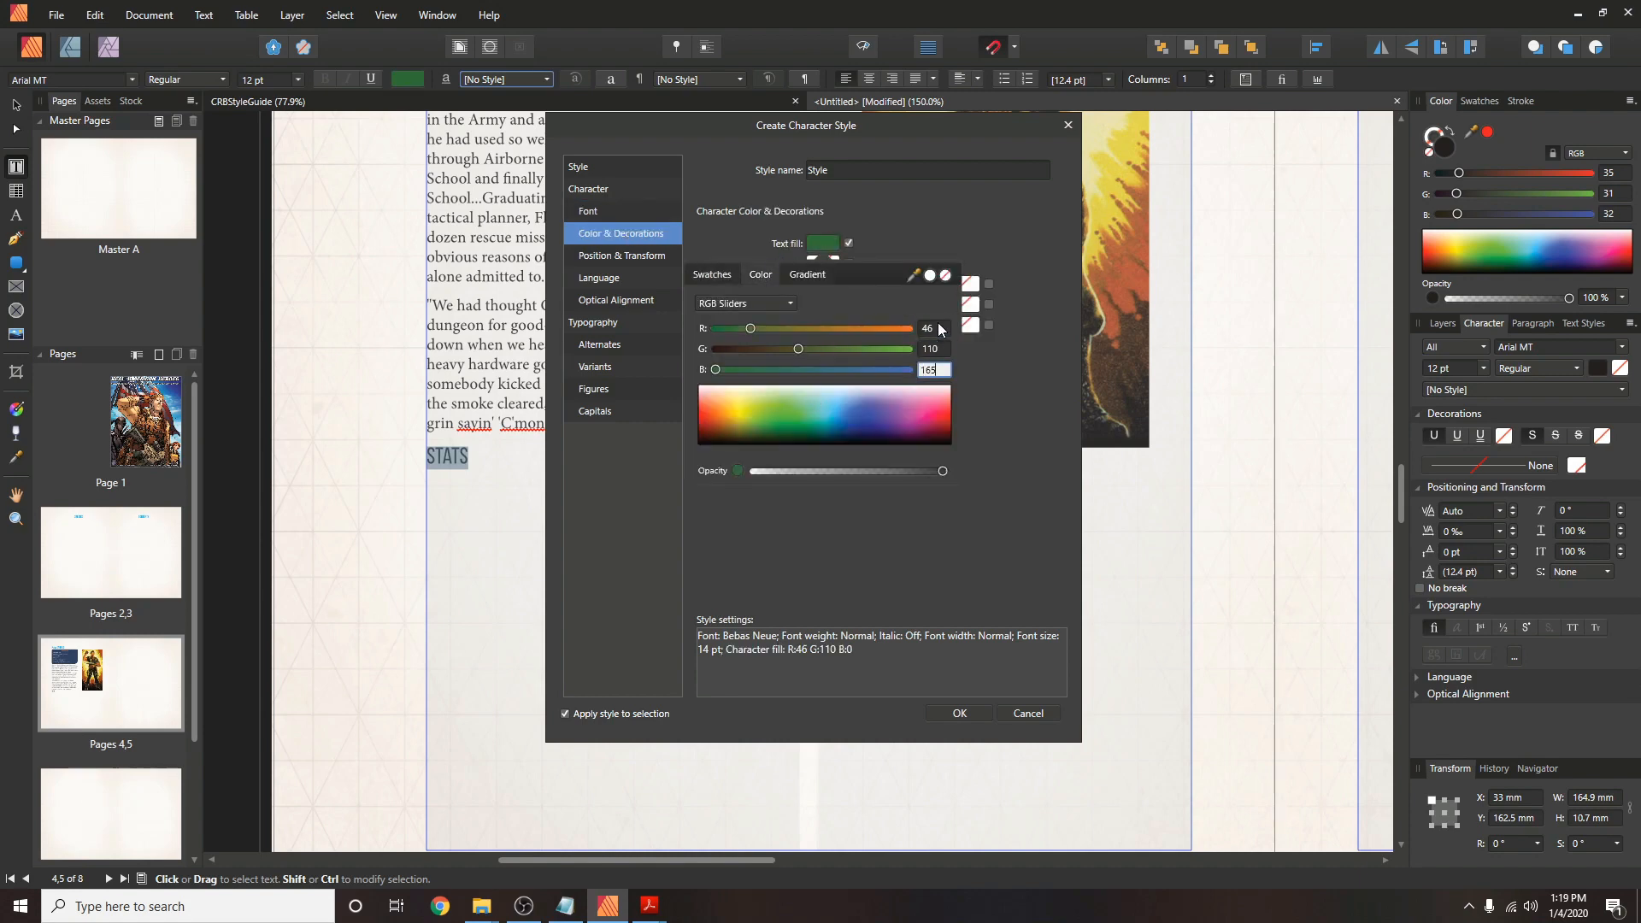
pyautogui.press('Tab')
# Look through the style's typography options and create the style with it applied to the Stats heading.
pyautogui.click(960, 714)
pyautogui.click(603, 299)
pyautogui.click(599, 345)
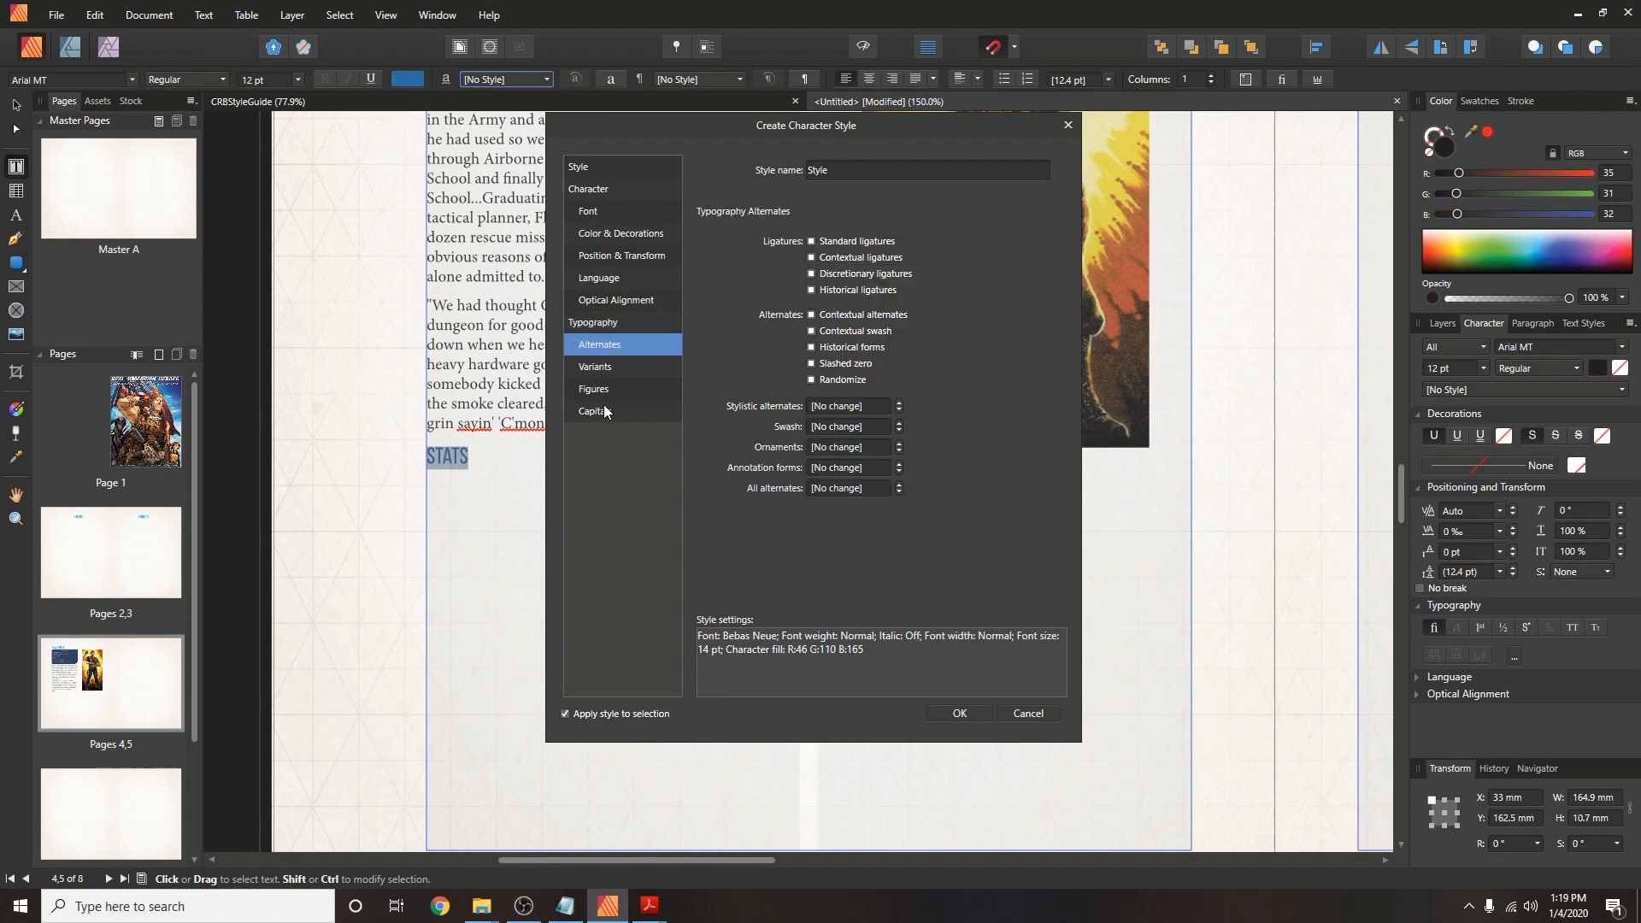
pyautogui.click(594, 411)
pyautogui.click(959, 713)
# Scale the Stats heading's letters after the initial S to 80% horizontally and vertically, and shorten its frame to about 4.3 mm.
pyautogui.click(433, 458)
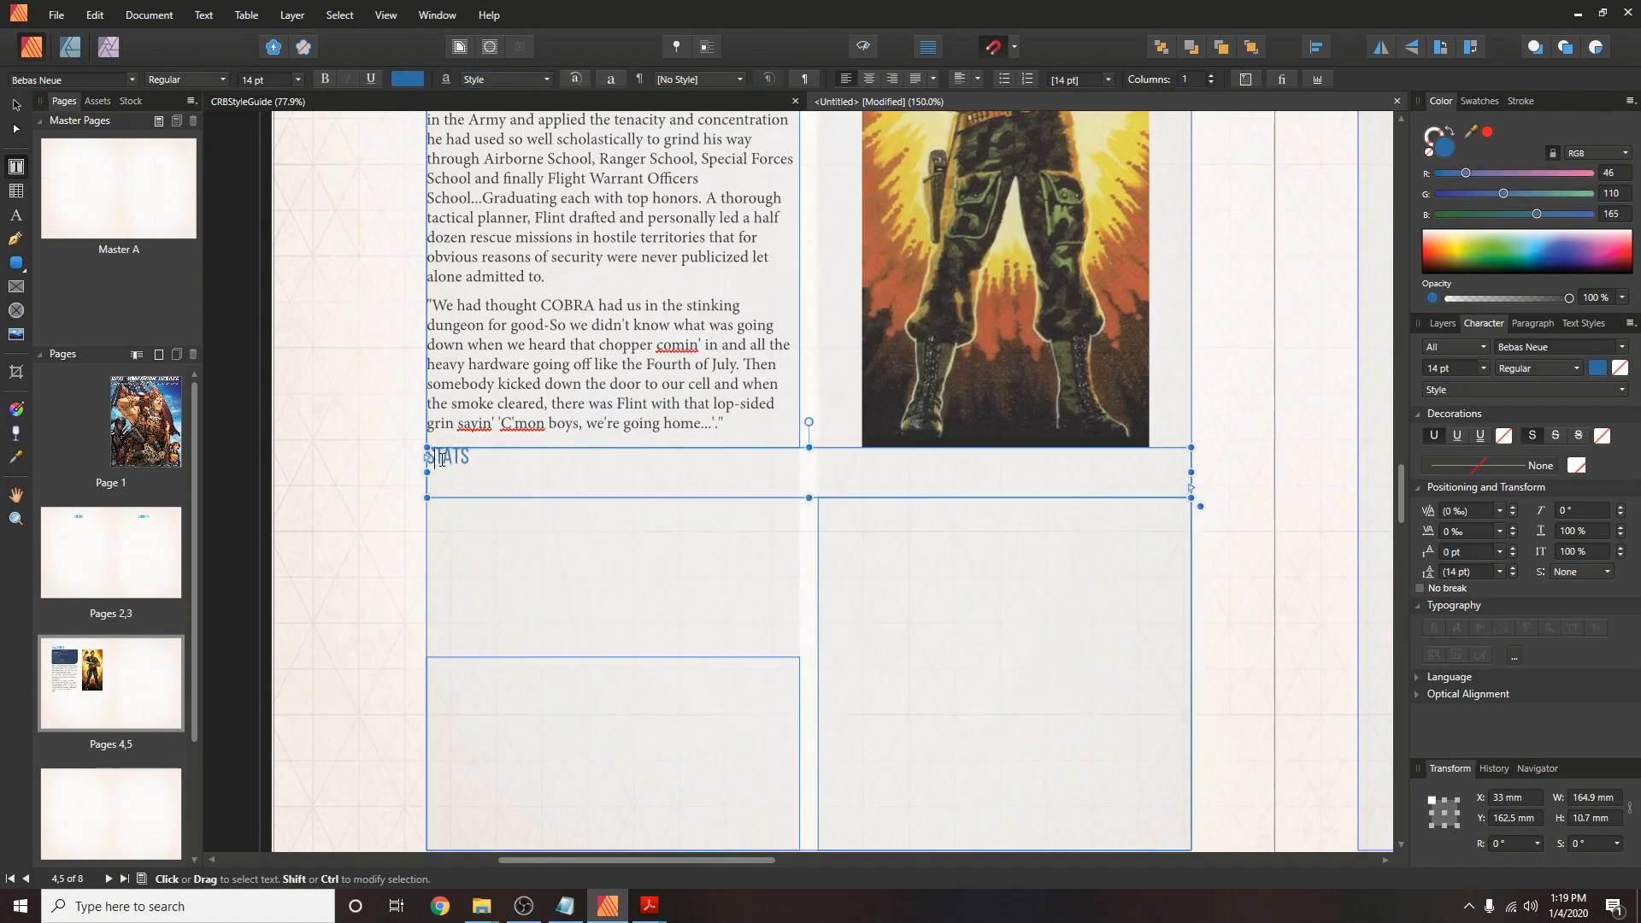
pyautogui.scroll(-1, 1593, 531)
pyautogui.scroll(-2, 1593, 552)
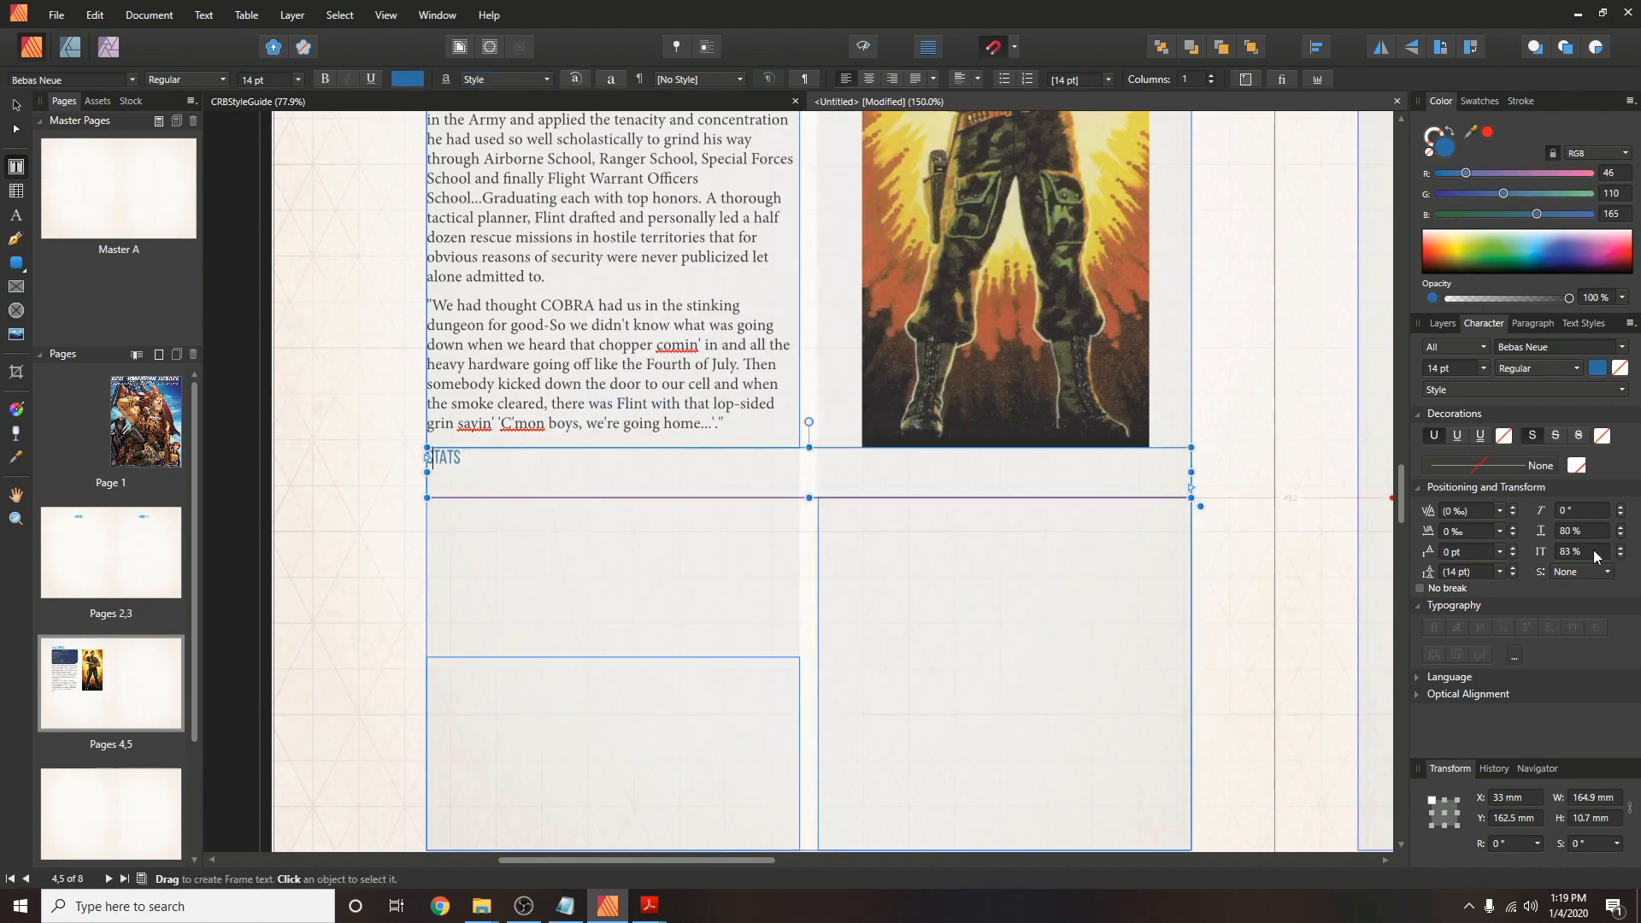
pyautogui.moveTo(805, 499); pyautogui.dragTo(805, 467)
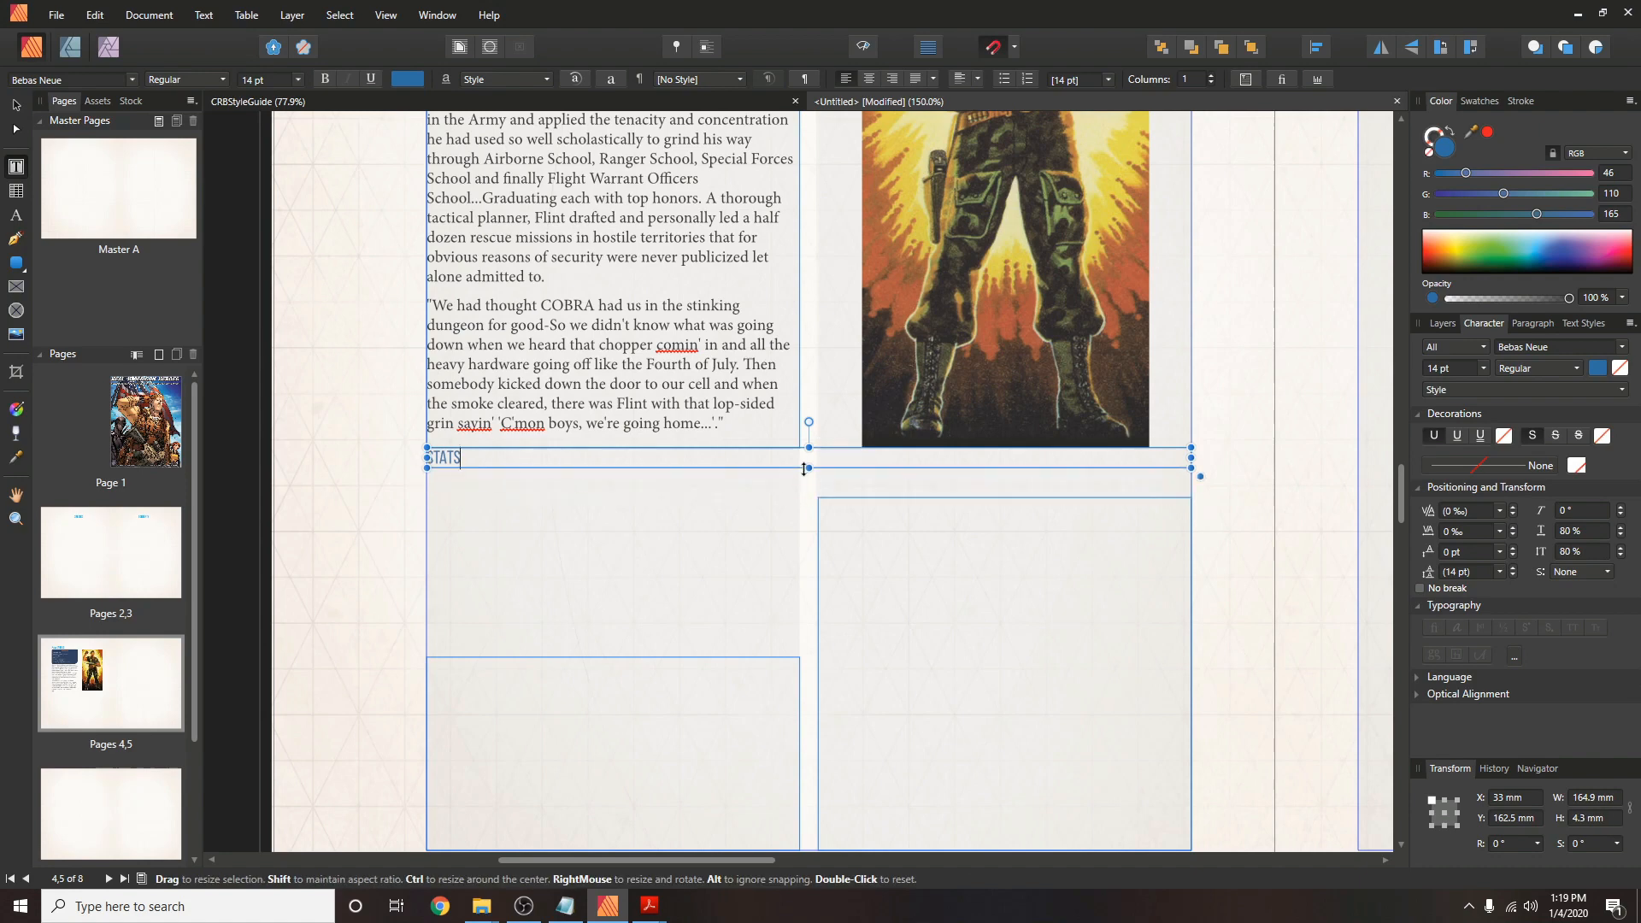
pyautogui.click(980, 517)
# Place two adjoining text frames, each about 40 mm wide and 11 mm tall, beneath the Stats heading.
pyautogui.moveTo(433, 477)
pyautogui.mouseDown()
pyautogui.moveTo(628, 504)
pyautogui.moveTo(615, 522)
pyautogui.moveTo(614, 493)
pyautogui.moveTo(800, 518)
pyautogui.mouseUp()
pyautogui.moveTo(630, 480); pyautogui.dragTo(613, 468)
pyautogui.click(613, 477)
pyautogui.click(16, 167)
pyautogui.click(479, 488)
# Enter "Archetype: Wolf" in the first frame below Stats, in black, with only the label bold.
pyautogui.write('Archetype')
pyautogui.doubleClick(465, 476)
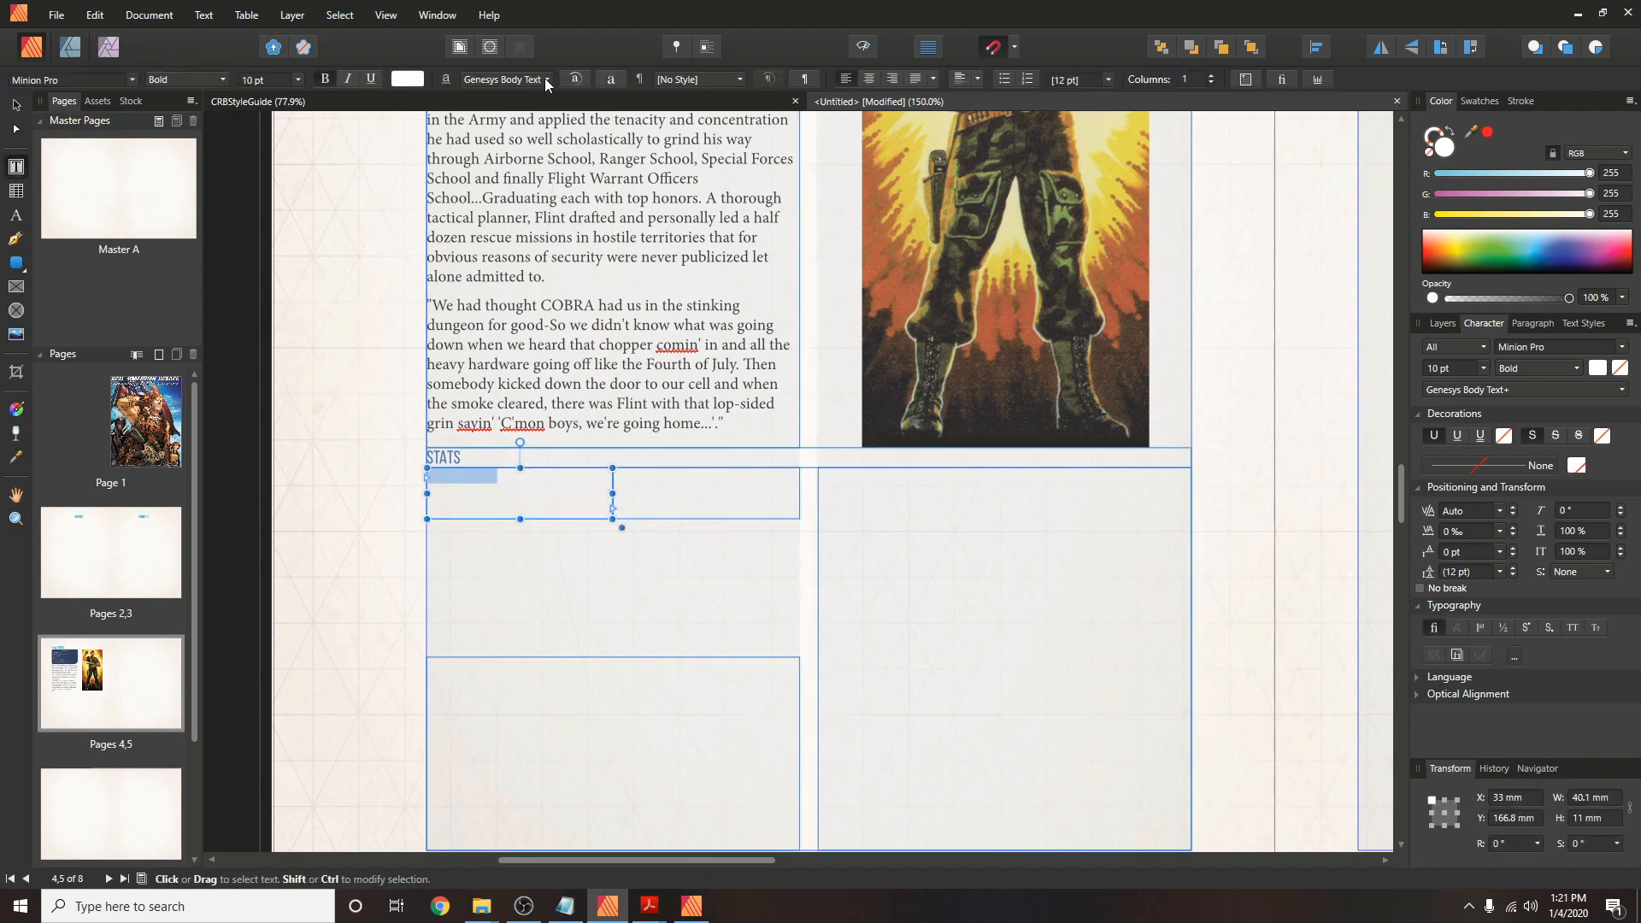
pyautogui.click(407, 79)
pyautogui.moveTo(497, 164); pyautogui.dragTo(300, 164)
pyautogui.moveTo(496, 184); pyautogui.dragTo(300, 184)
pyautogui.moveTo(497, 205); pyautogui.dragTo(298, 206)
pyautogui.click(516, 475)
pyautogui.write(': Wolf')
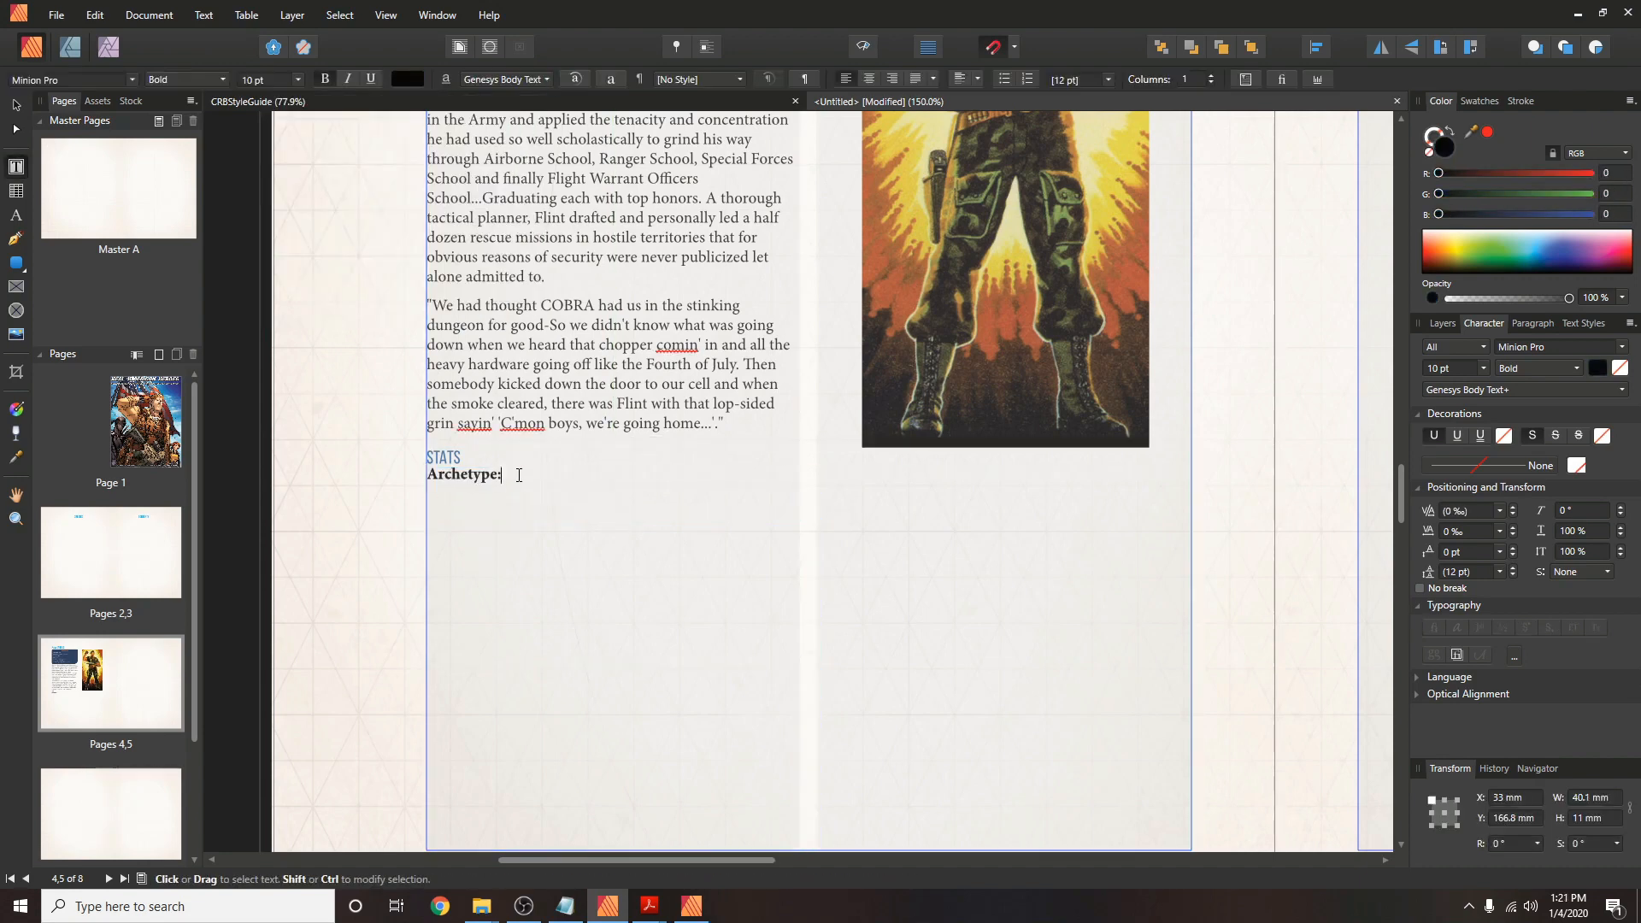
pyautogui.moveTo(540, 476); pyautogui.dragTo(504, 477)
pyautogui.hotkey('ctrl', 'b')
# Enter "Career: Commander" in the frame beside Archetype, in black, with only the label bold.
pyautogui.click(641, 479)
pyautogui.write('Car')
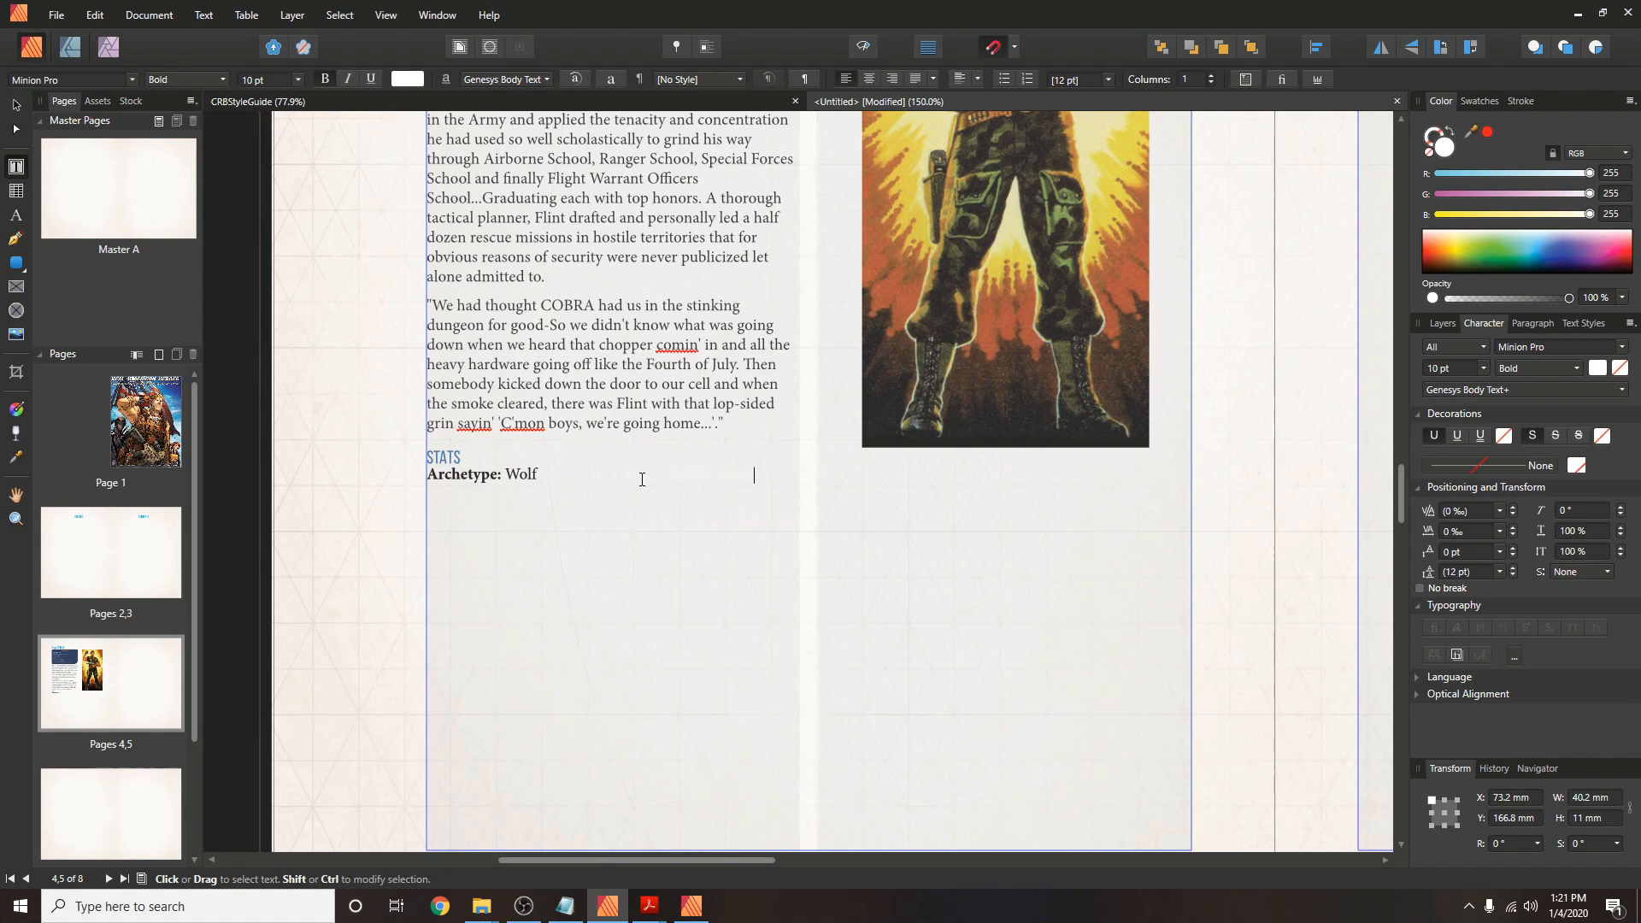
pyautogui.click(408, 79)
pyautogui.moveTo(497, 164); pyautogui.dragTo(298, 164)
pyautogui.moveTo(496, 185); pyautogui.dragTo(295, 206)
pyautogui.moveTo(666, 476); pyautogui.dragTo(756, 476)
pyautogui.hotkey('ctrl', 'b')
# Shorten the Archetype and Career text frames to a height of about 5.5 mm.
pyautogui.click(519, 477)
pyautogui.moveTo(520, 518); pyautogui.dragTo(518, 494)
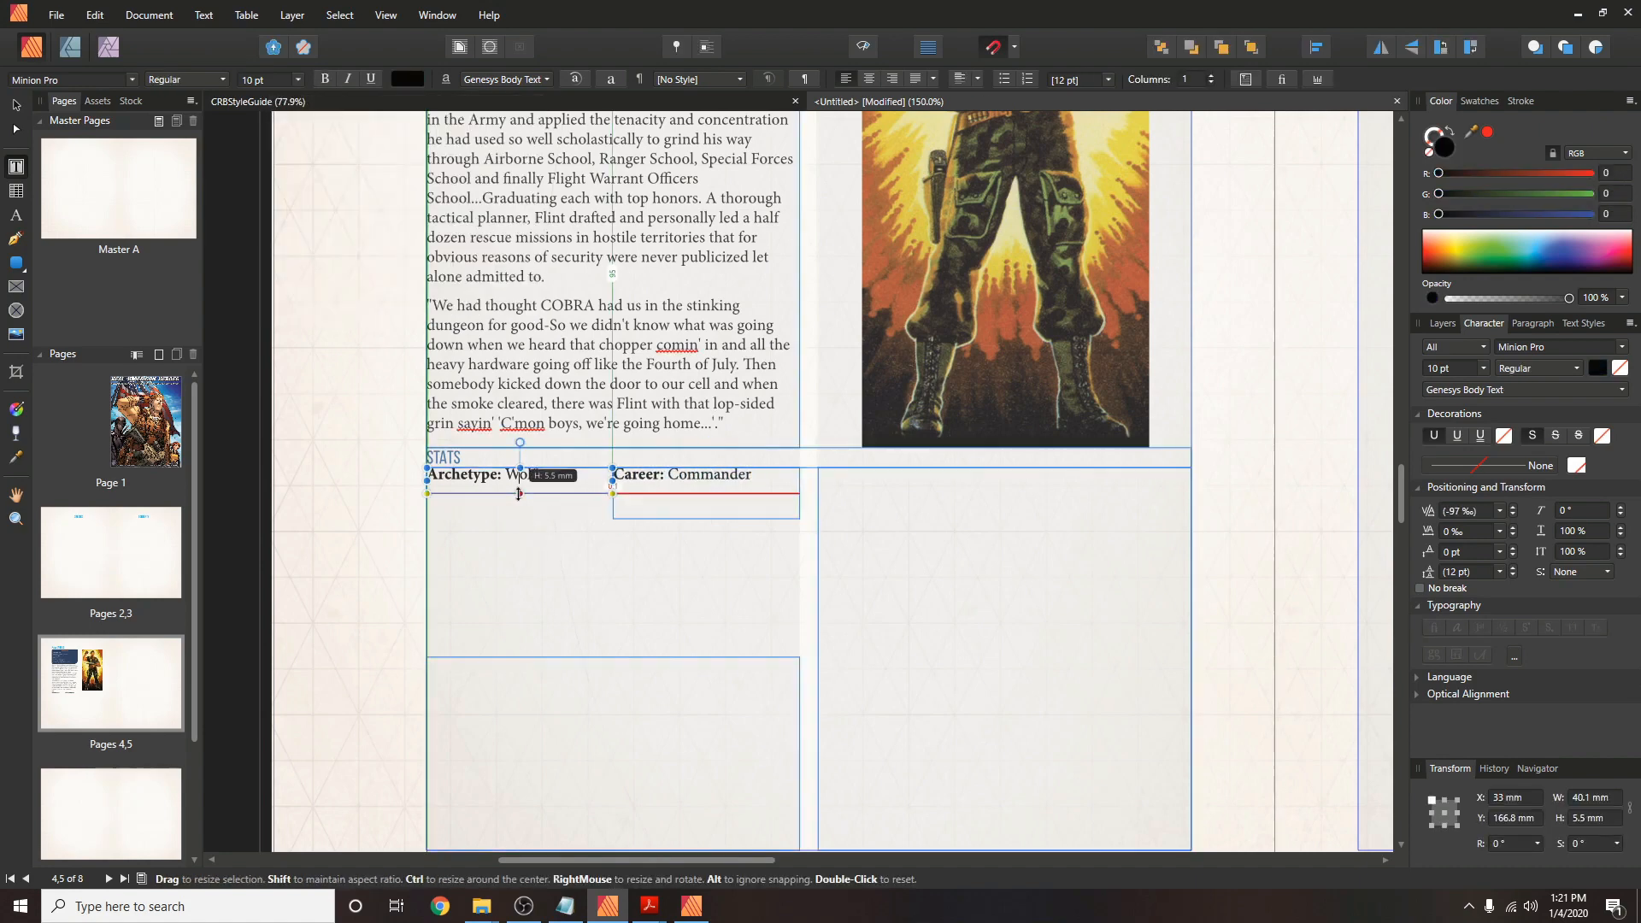
pyautogui.click(706, 504)
pyautogui.moveTo(705, 518); pyautogui.dragTo(706, 494)
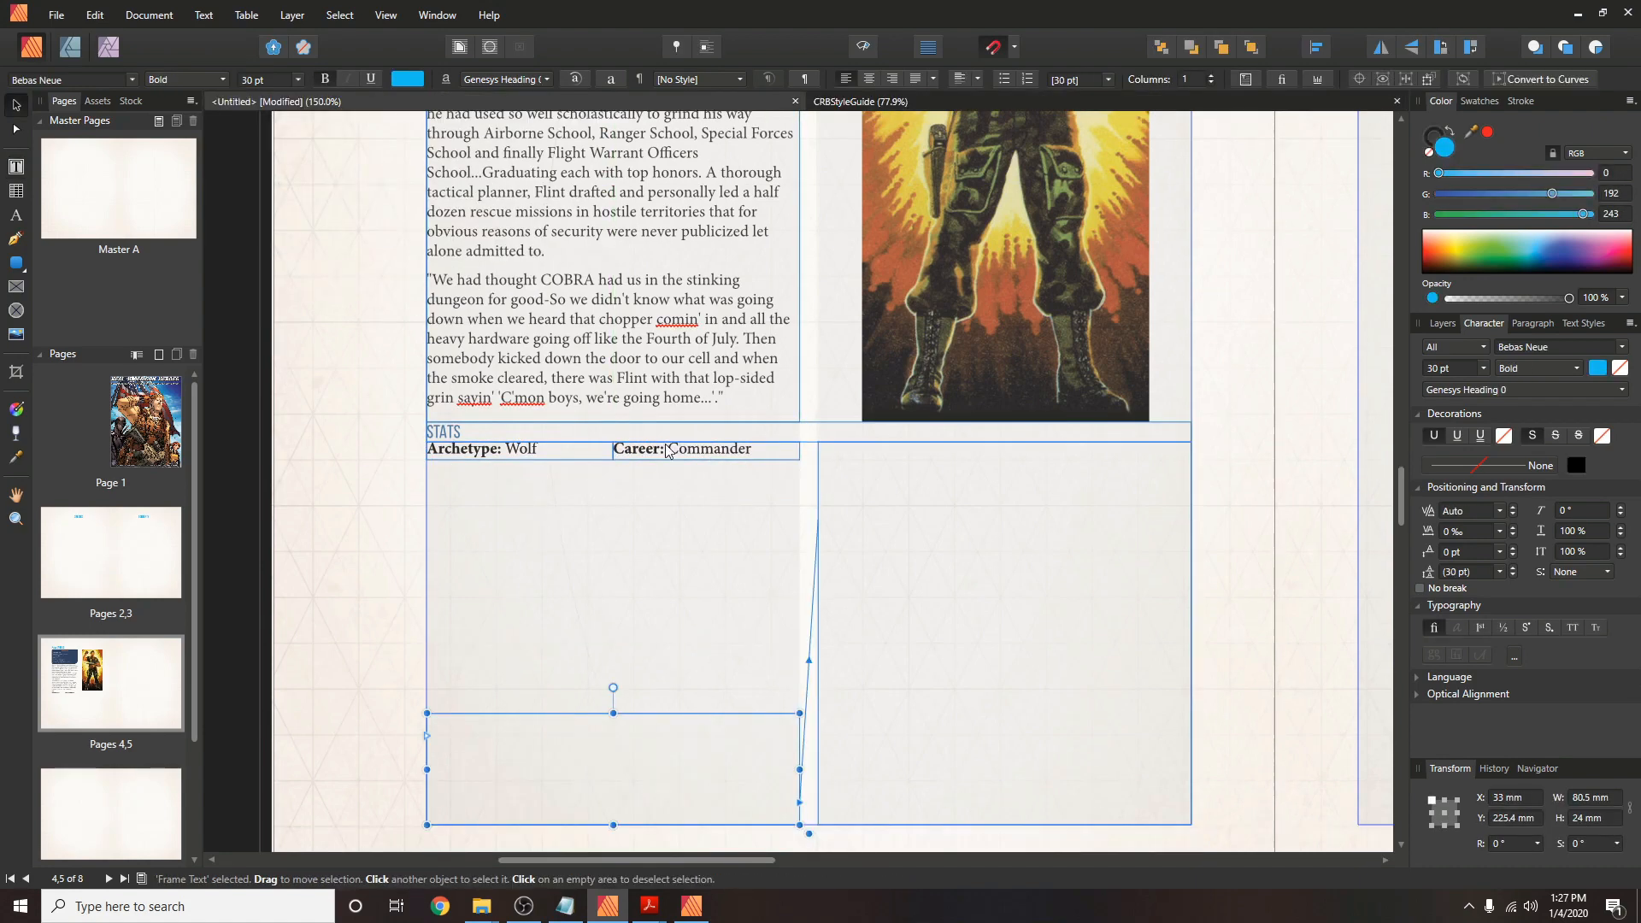
# Copy the Adversary (Nemesis) stat block group from page 2 of the CRBStyleGuide document.
pyautogui.click(855, 104)
pyautogui.scroll(-3, 749, 556)
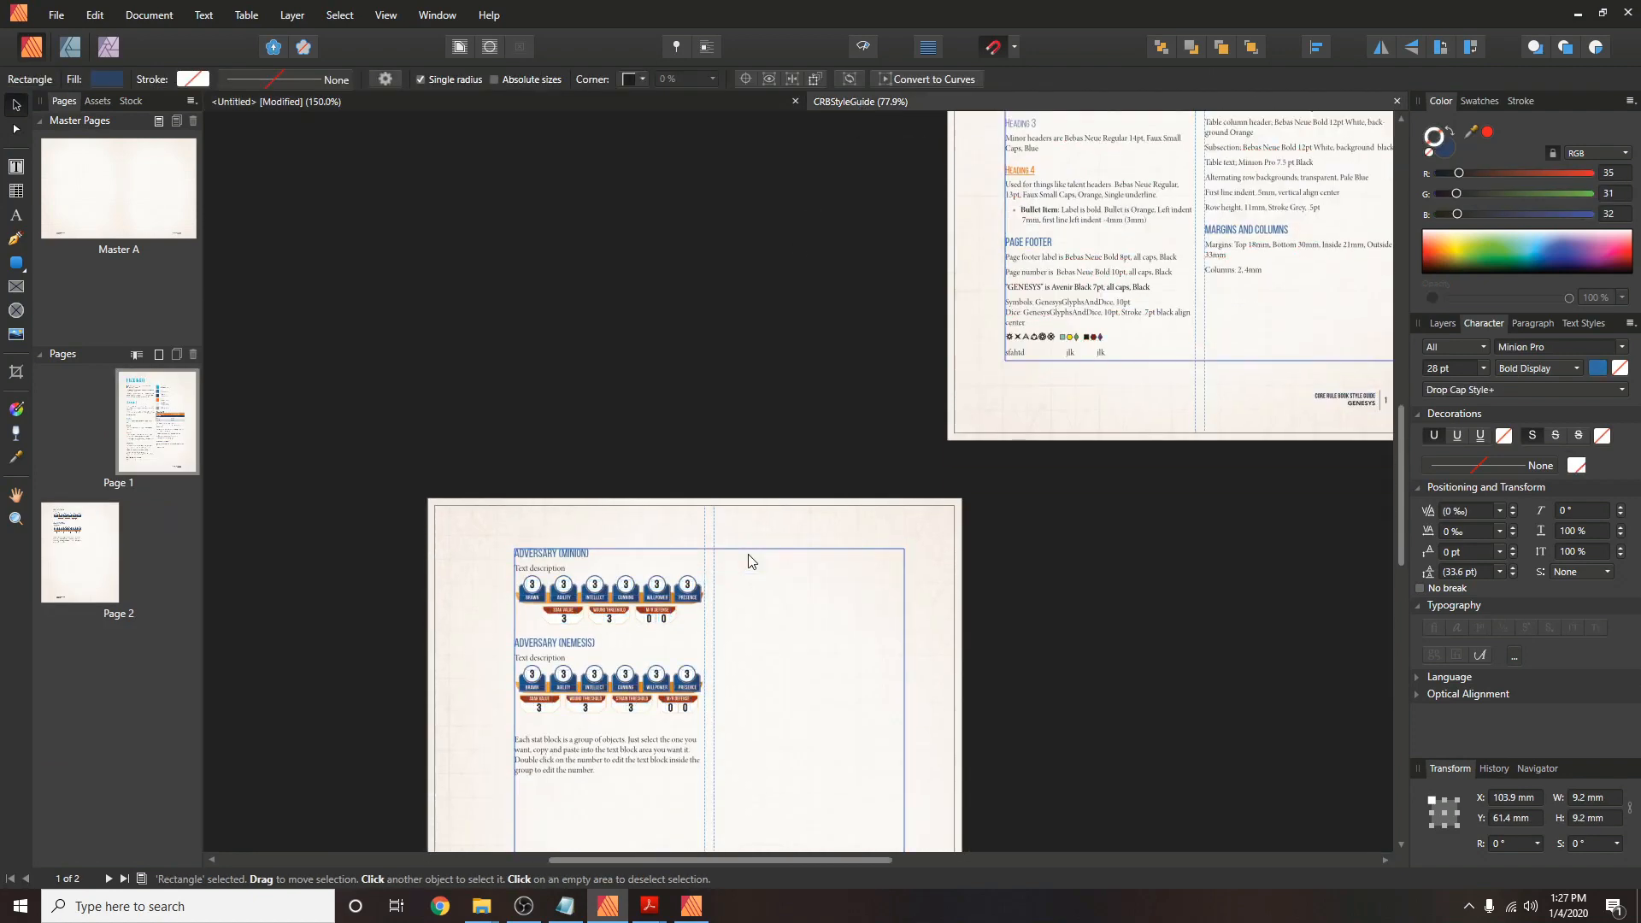
pyautogui.click(598, 566)
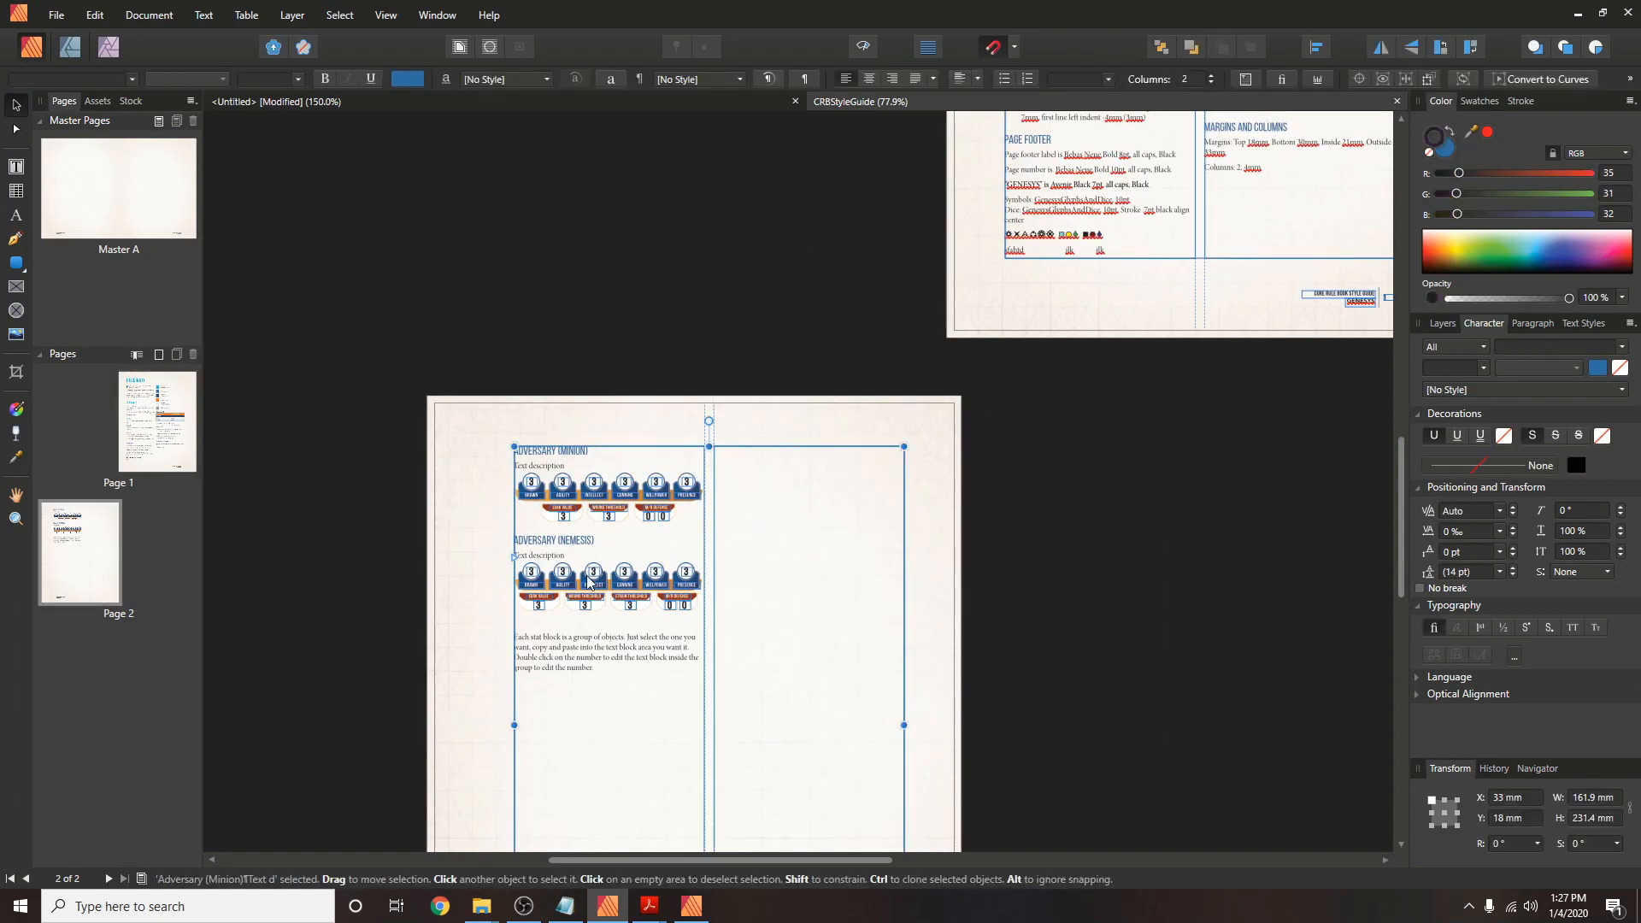
pyautogui.scroll(1, 592, 630)
pyautogui.scroll(-1, 594, 627)
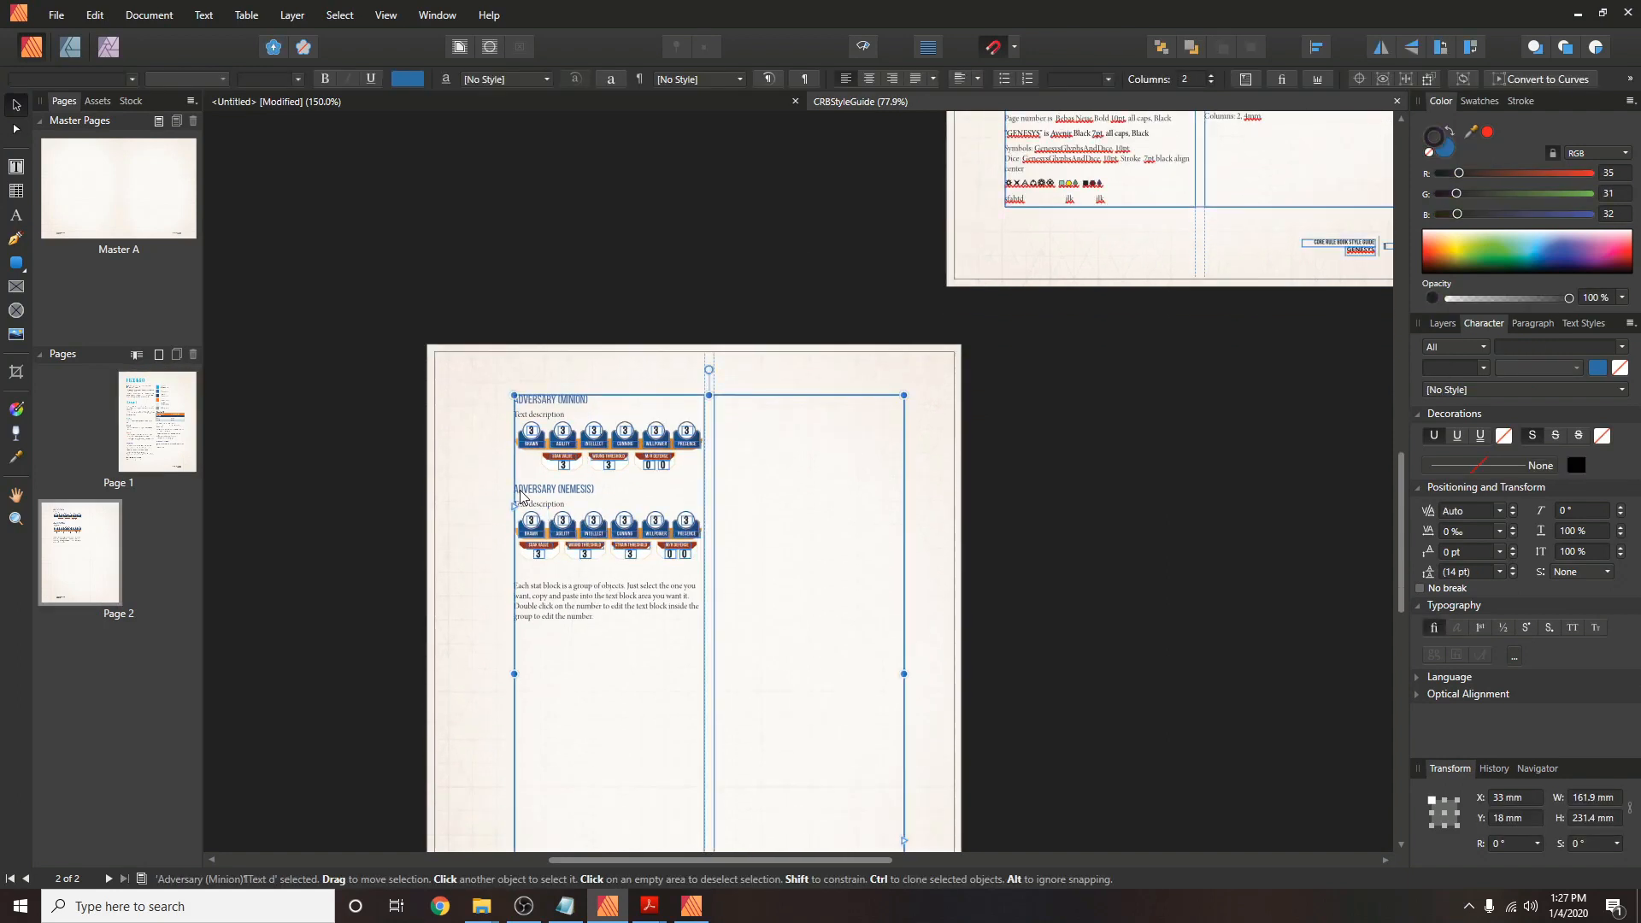
pyautogui.moveTo(517, 493); pyautogui.dragTo(524, 497)
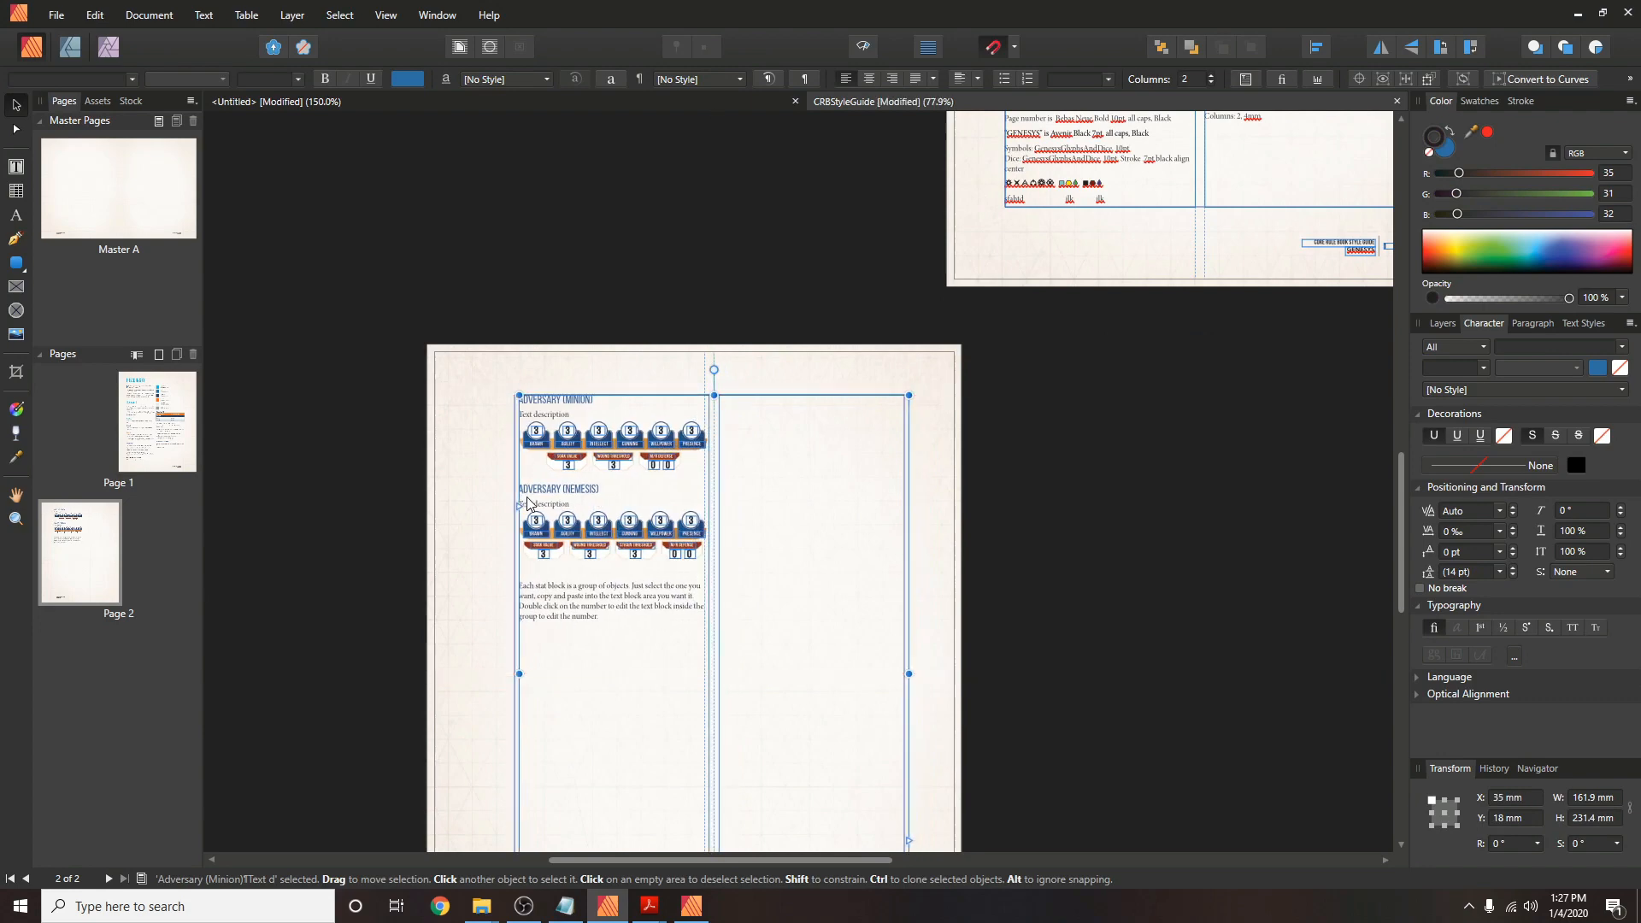
pyautogui.hotkey('ctrl', 'z')
pyautogui.scroll(-1, 587, 552)
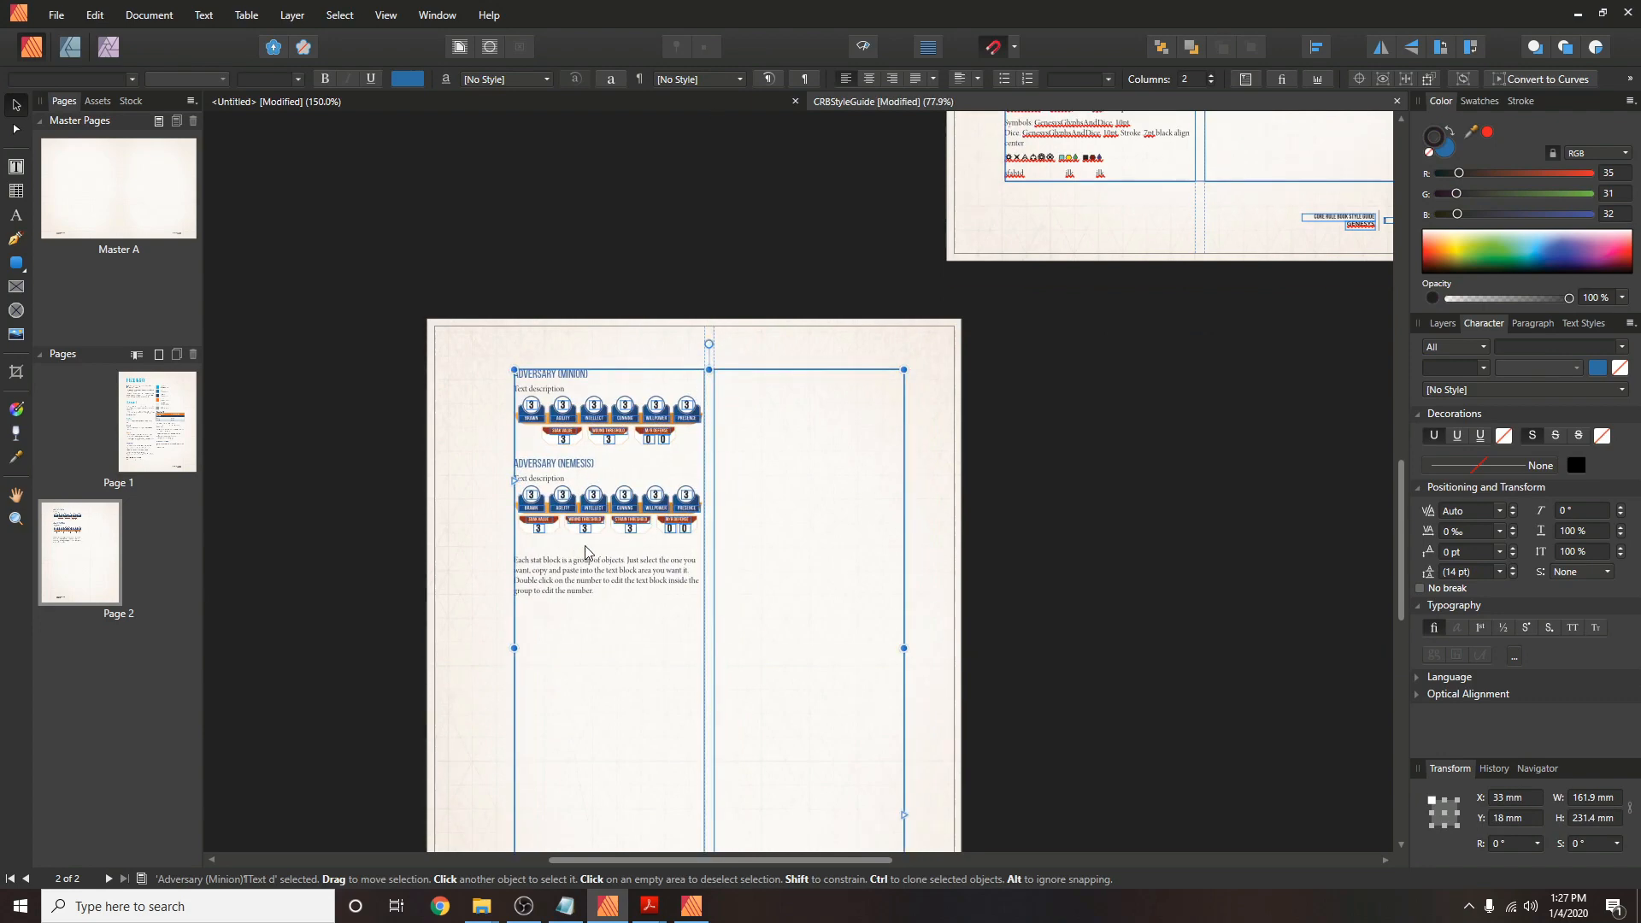
pyautogui.click(682, 530)
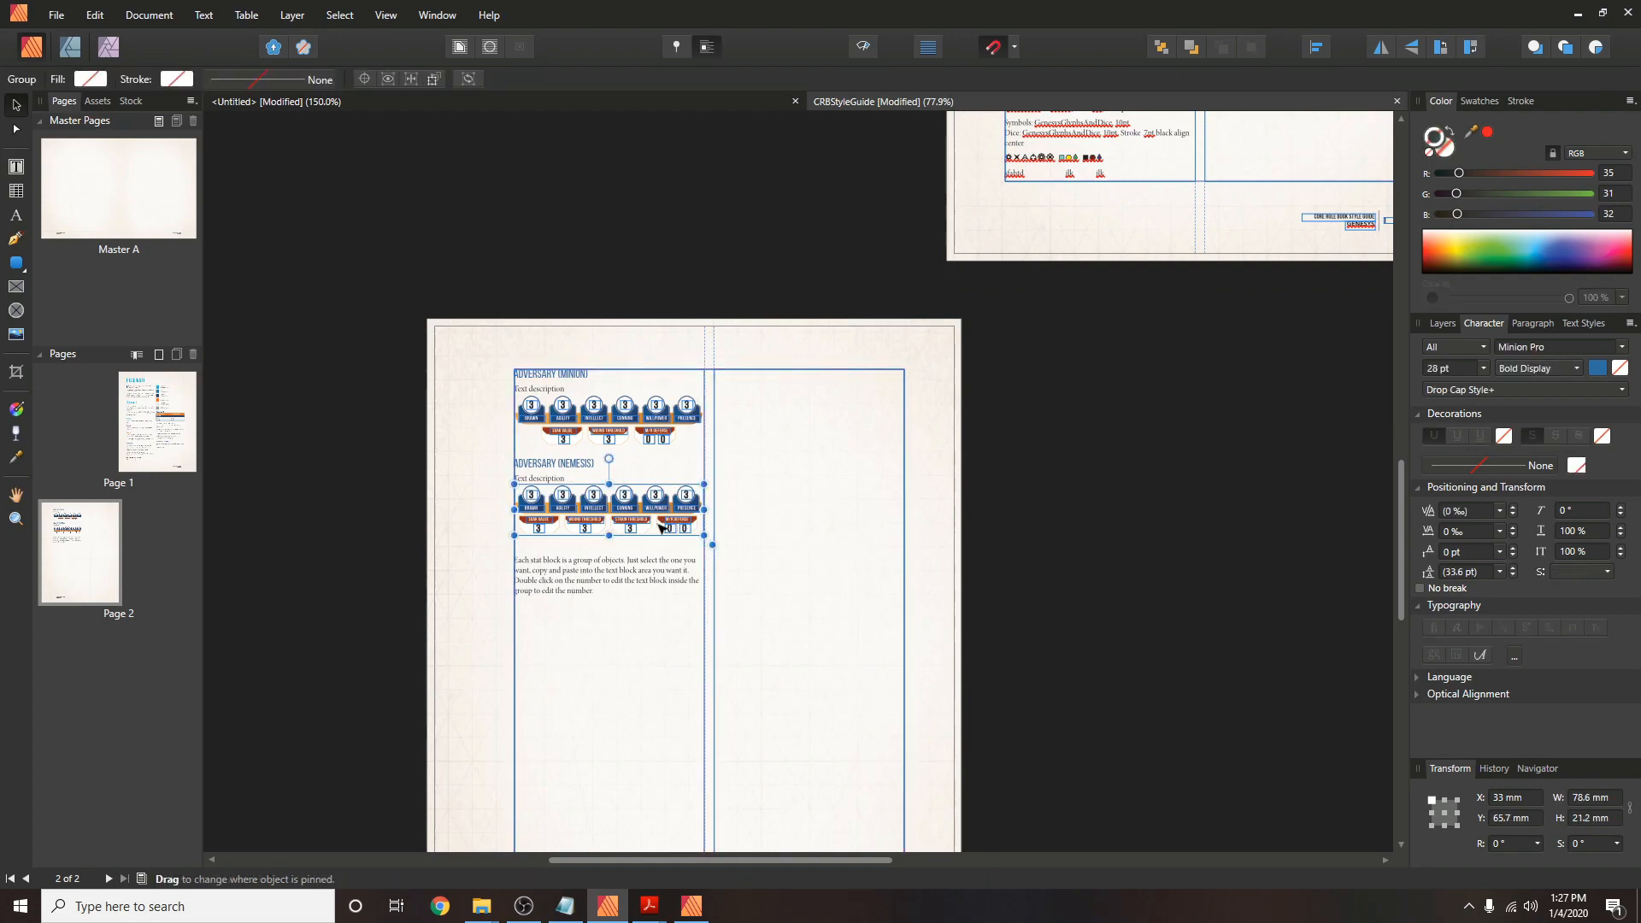
# Paste the Nemesis stat block into the character page directly below the Archetype and Career line, and scale it to about 80.5 mm wide.
pyautogui.click(388, 101)
pyautogui.click(463, 516)
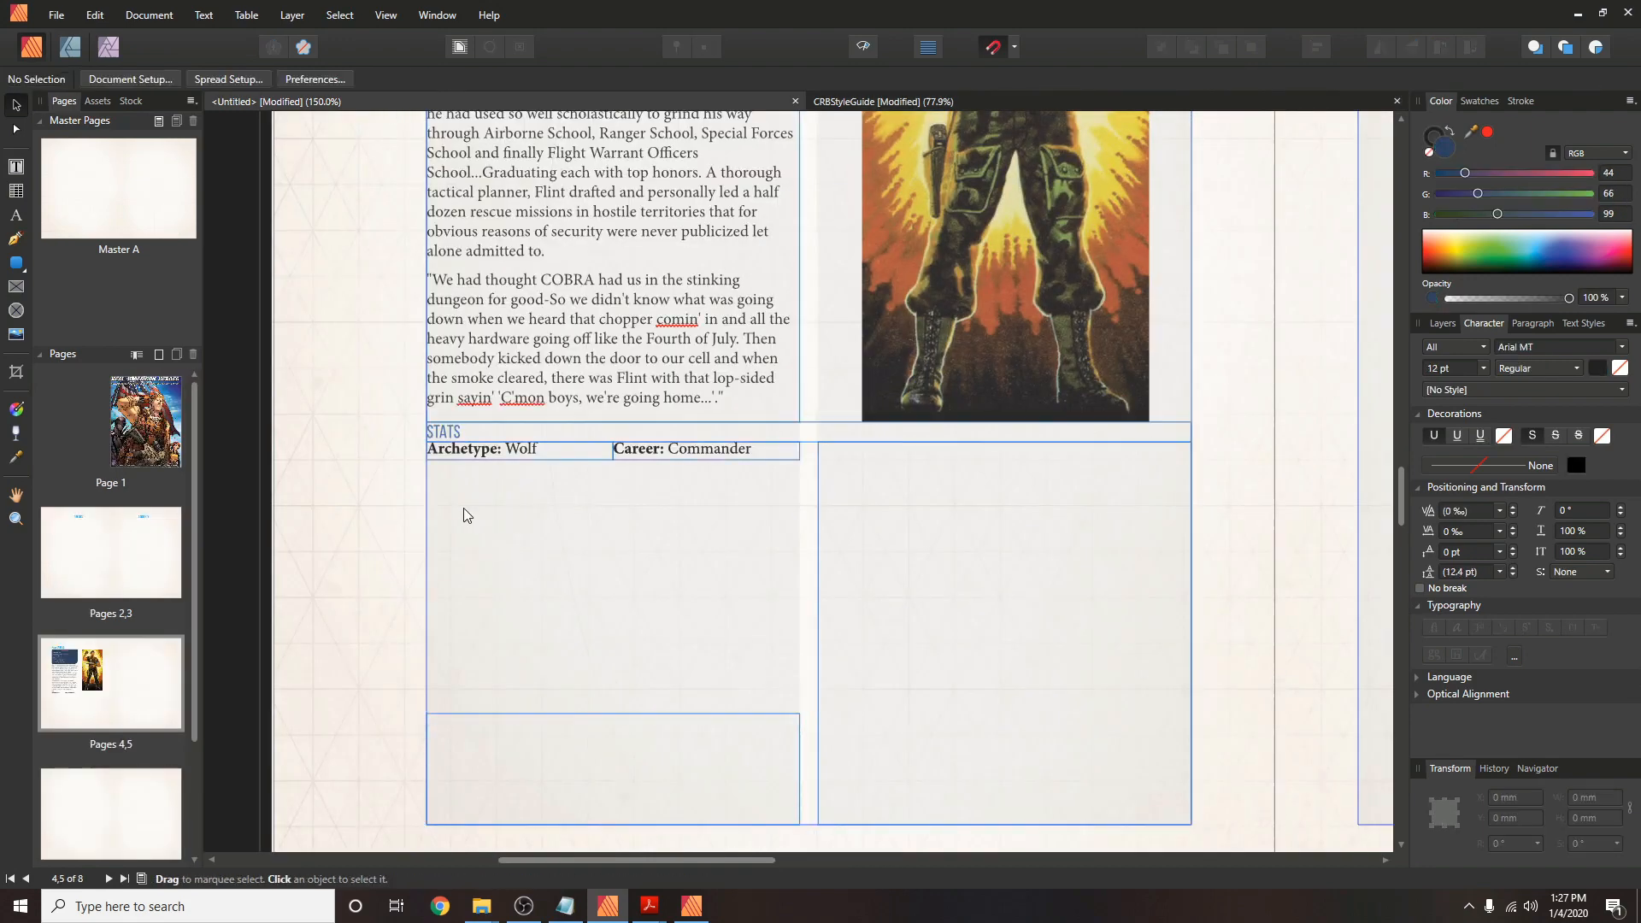
pyautogui.hotkey('ctrl', 'v')
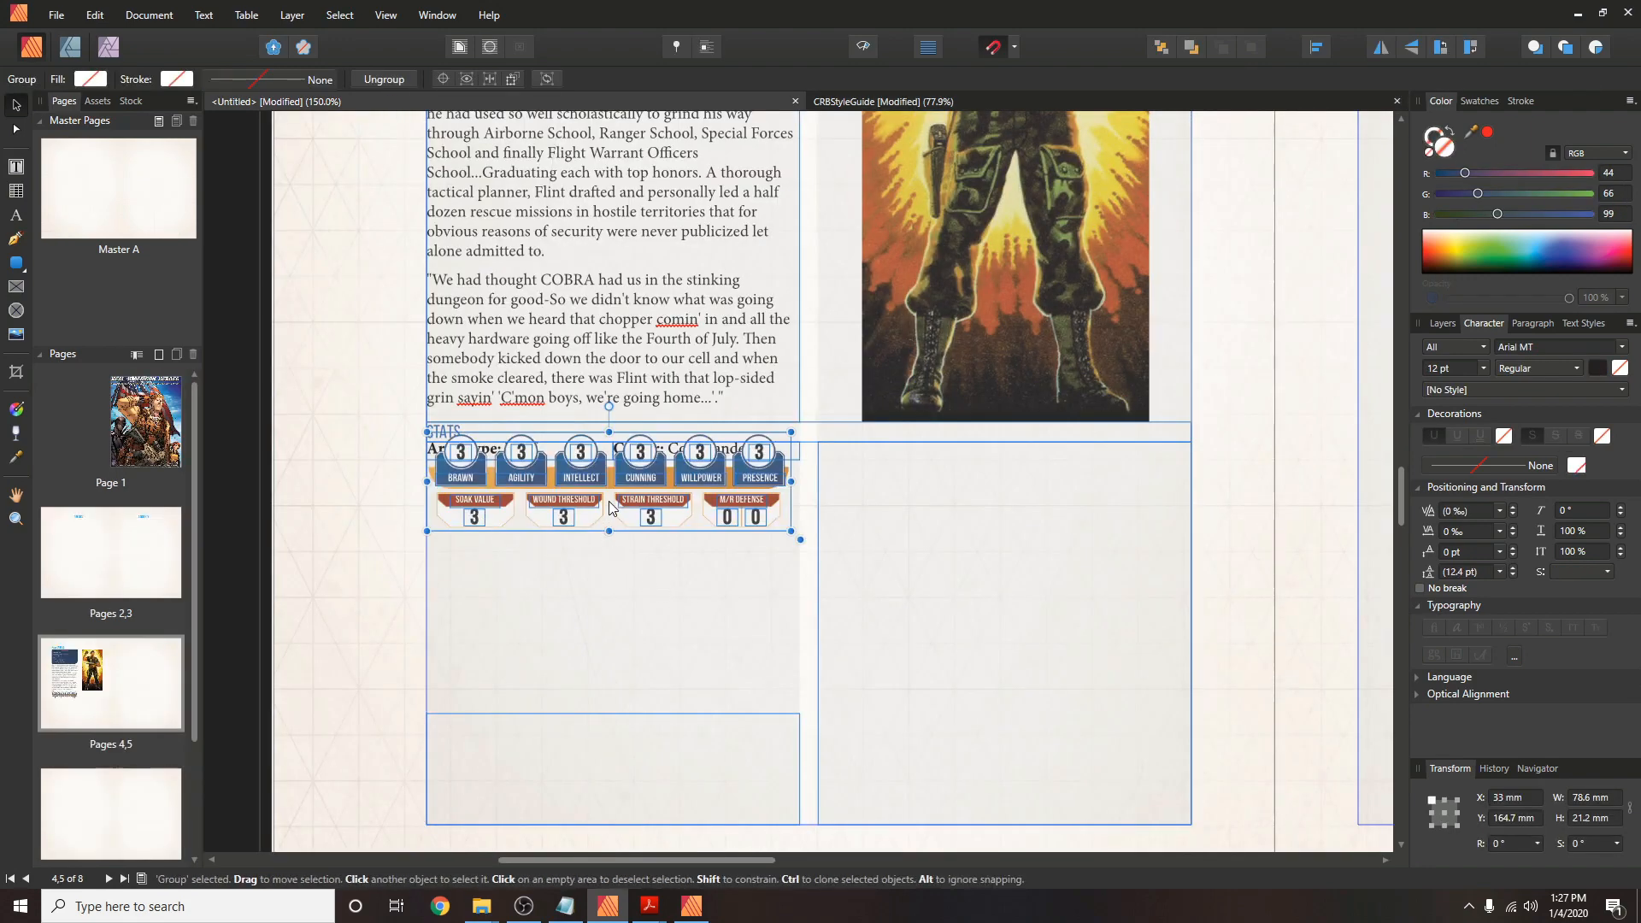
pyautogui.moveTo(611, 520); pyautogui.dragTo(611, 548)
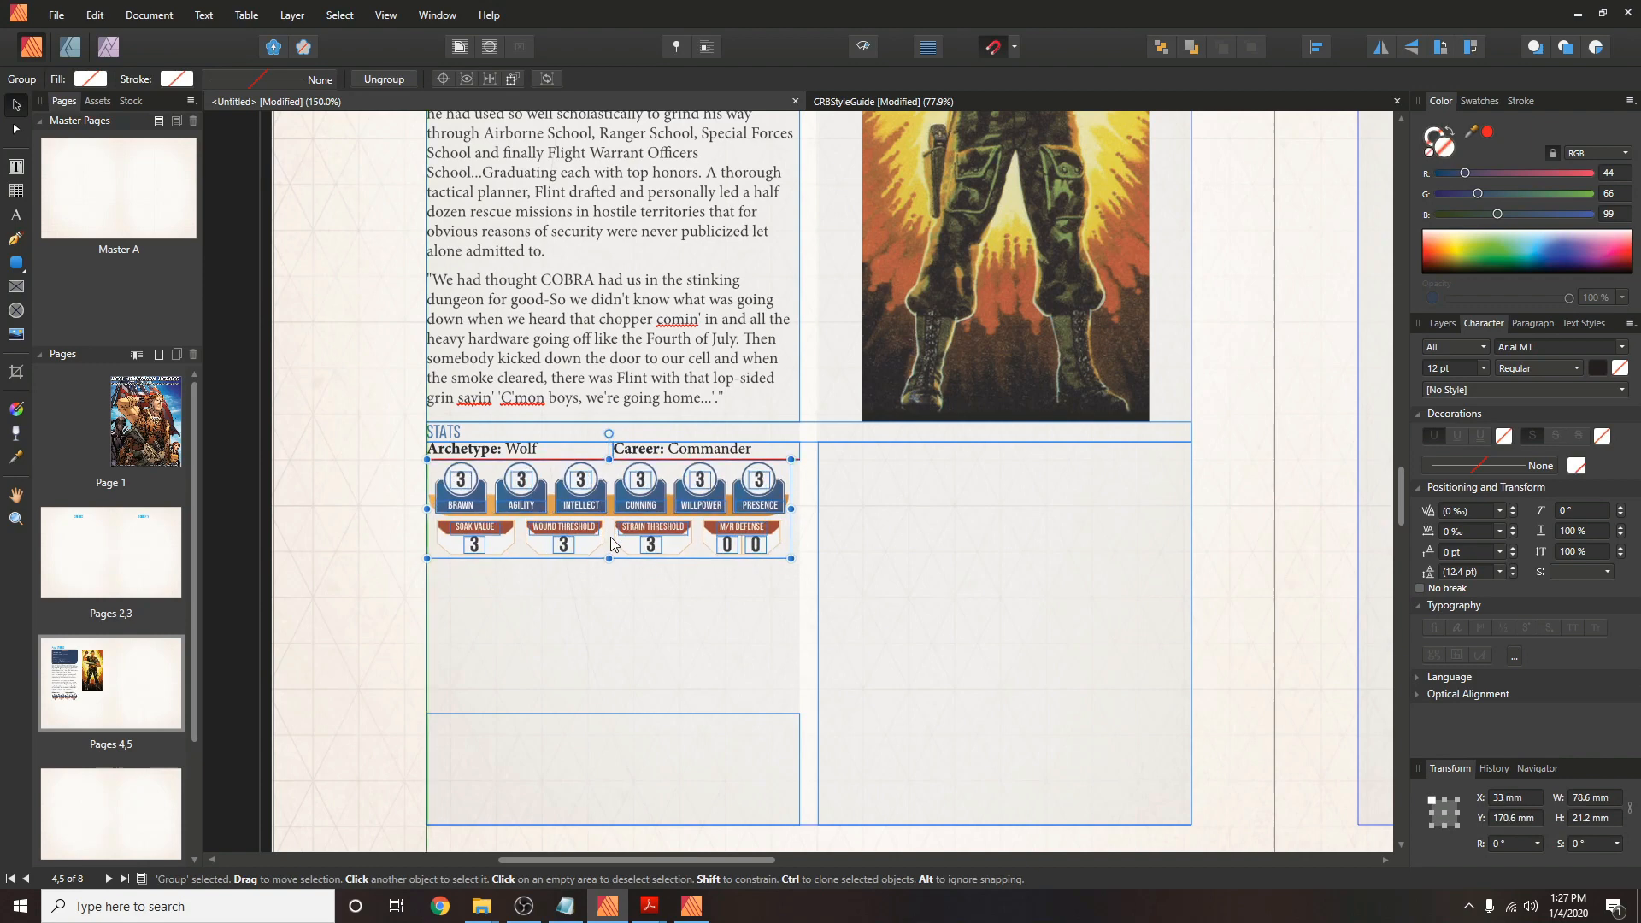
pyautogui.moveTo(789, 558); pyautogui.dragTo(795, 564)
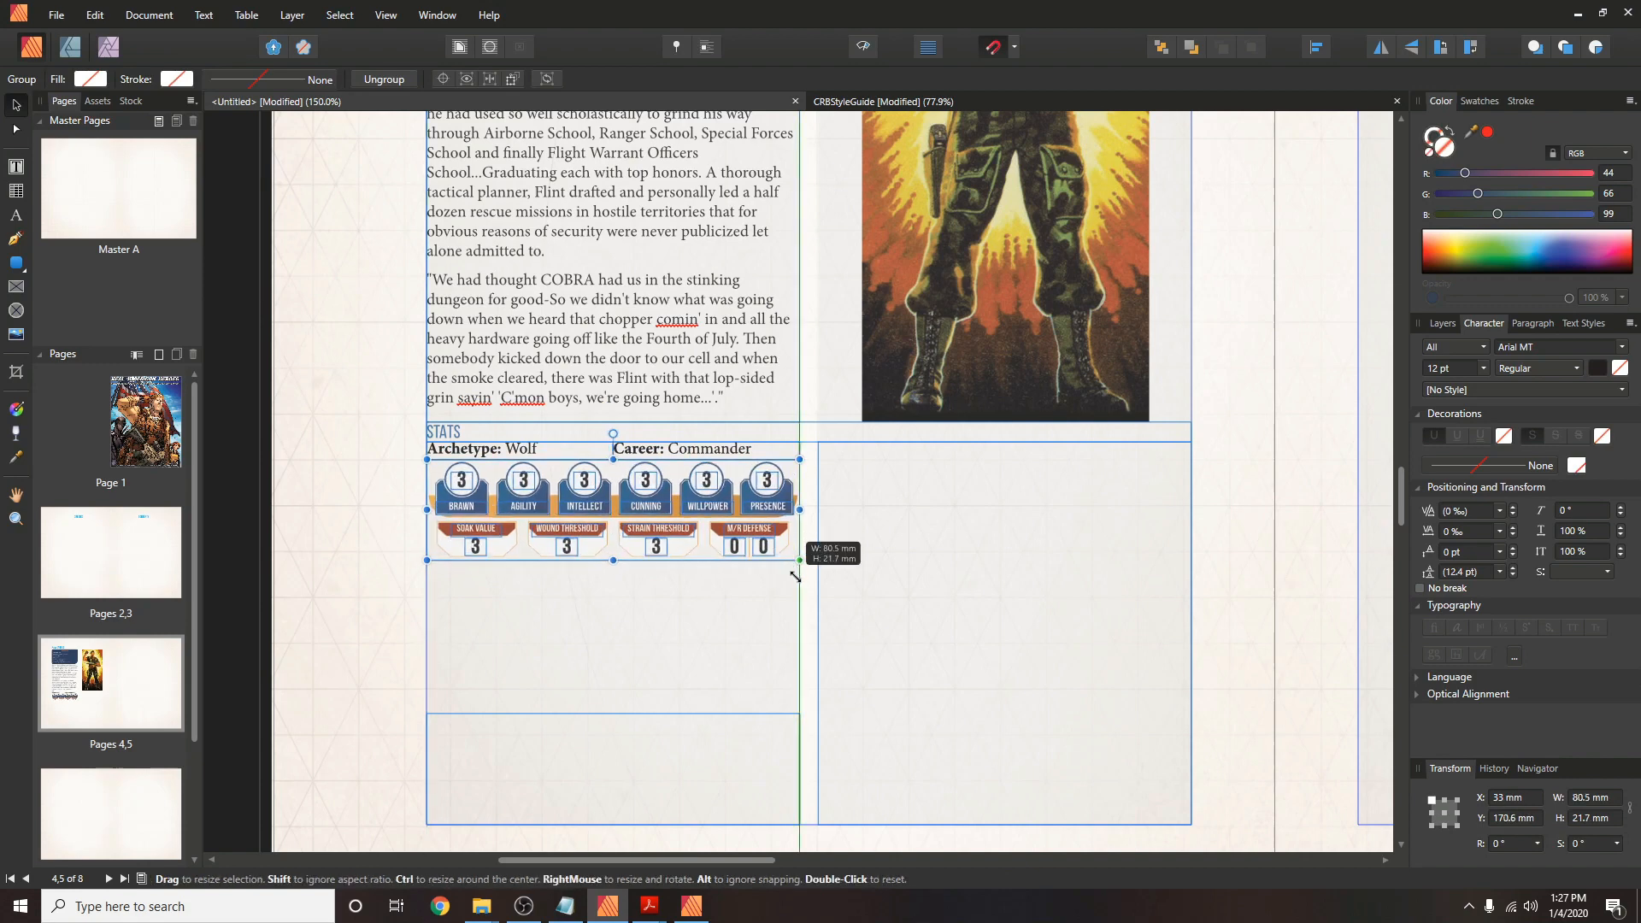
pyautogui.click(799, 584)
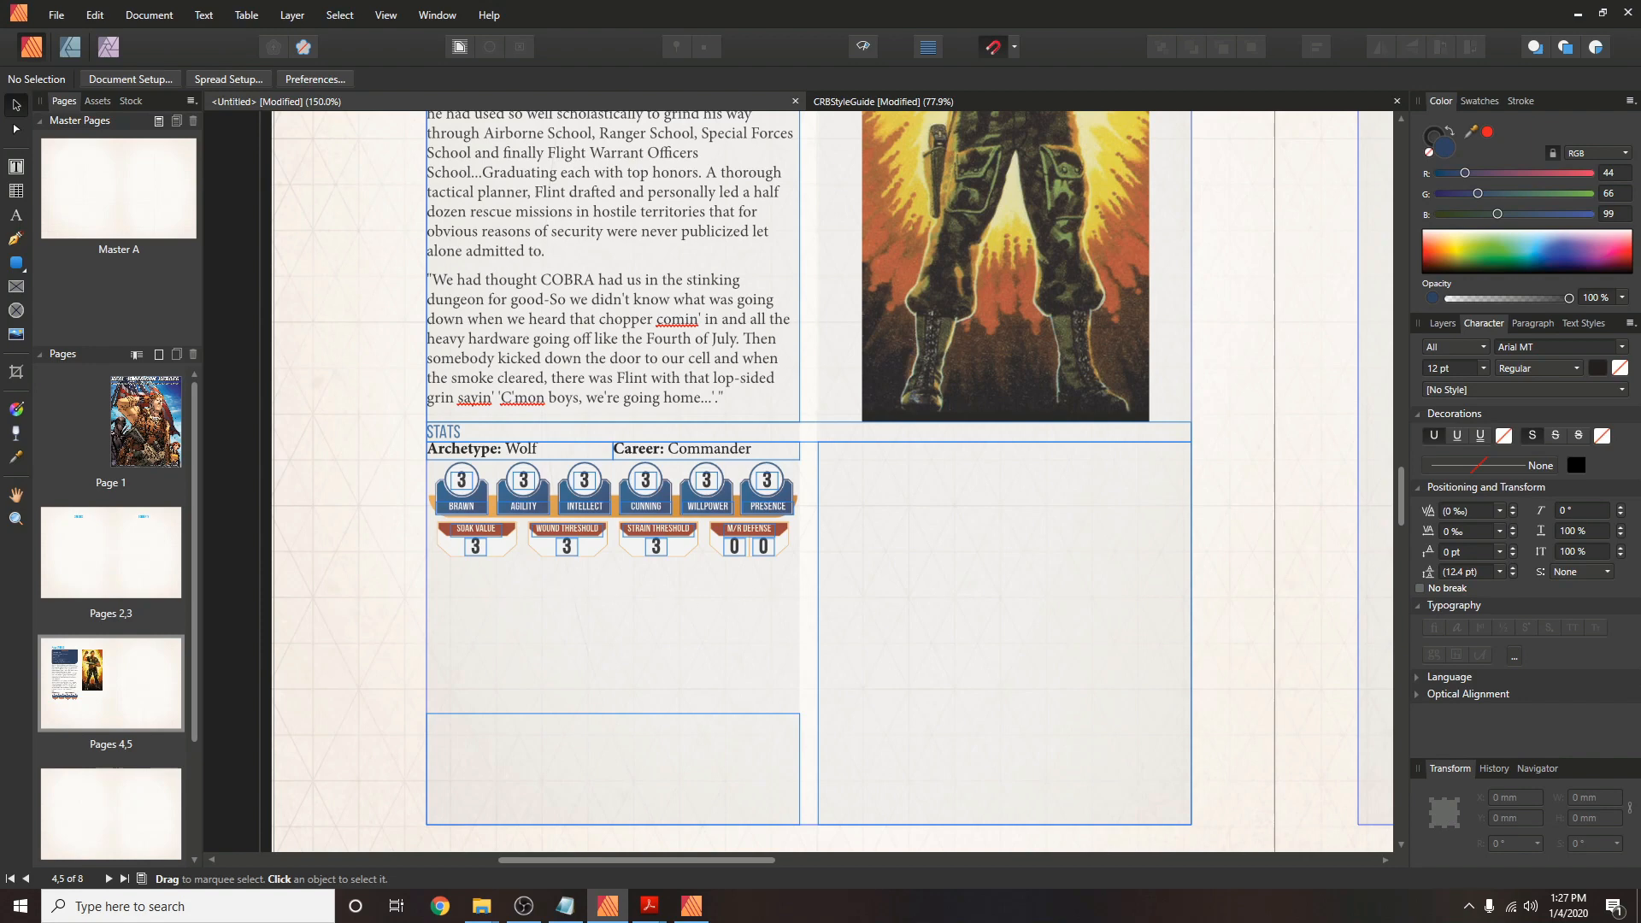
# Set Agility, Intellect, Cunning and Willpower to 2 in the Nemesis stat block.
pyautogui.hotkey('alt', 'Tab')
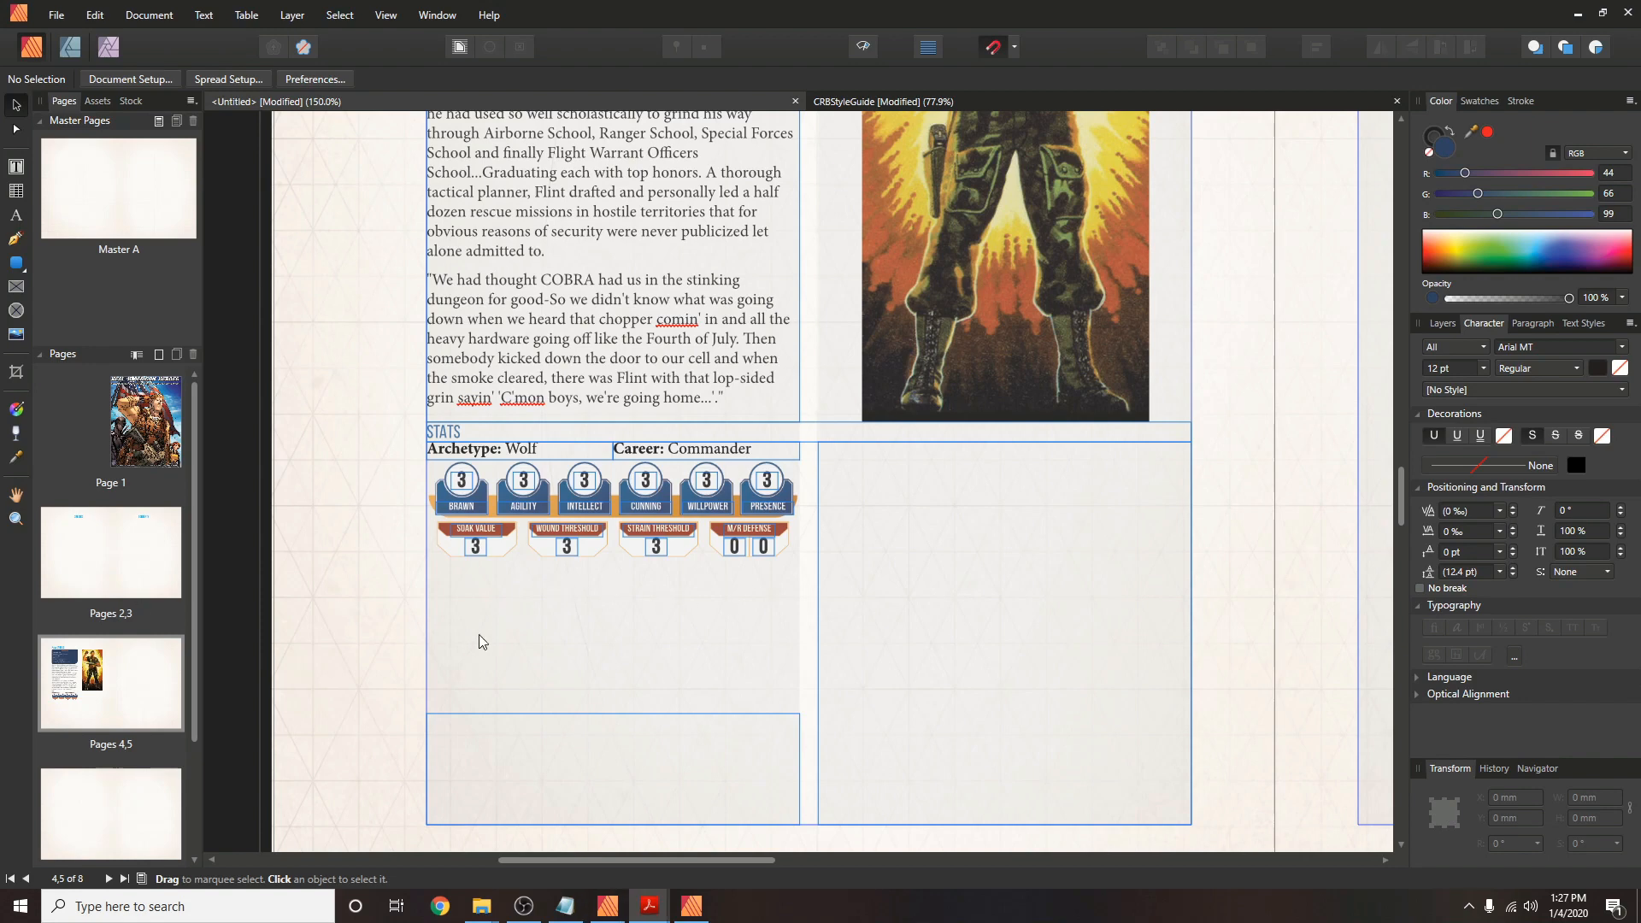
pyautogui.doubleClick(522, 482)
pyautogui.doubleClick(584, 482)
pyautogui.doubleClick(523, 483)
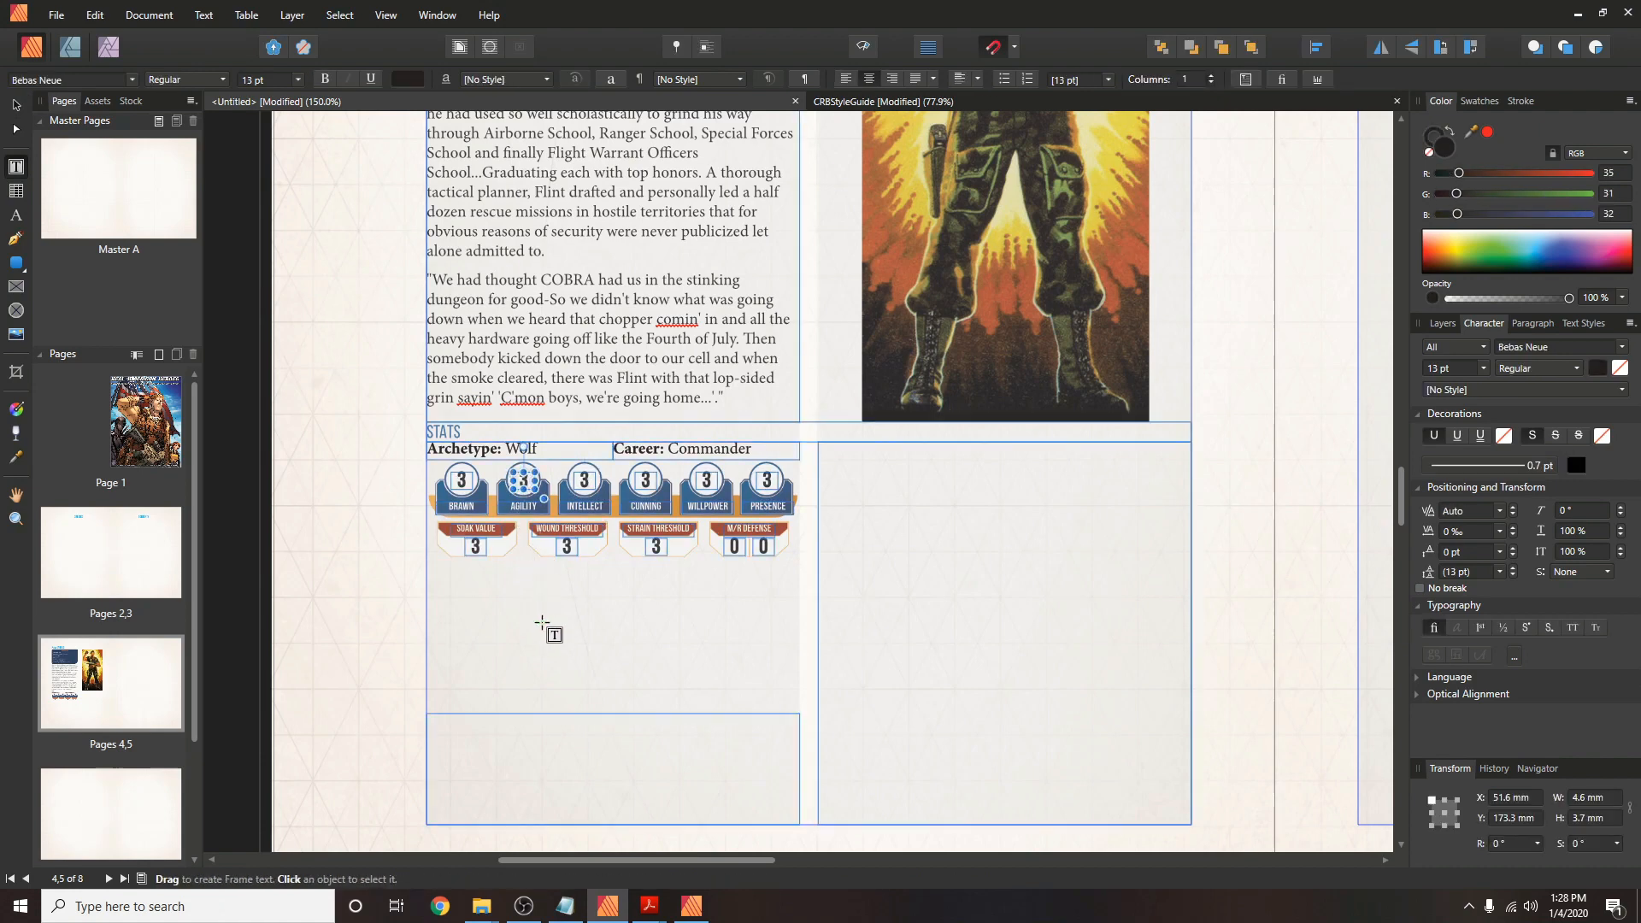
pyautogui.write('2')
pyautogui.doubleClick(584, 481)
pyautogui.write('2')
pyautogui.doubleClick(645, 481)
pyautogui.write('2')
pyautogui.doubleClick(706, 481)
pyautogui.write('2')
# Set the stat block's Soak Value to 4, Wound Threshold to 17 and Strain Threshold to 11.
pyautogui.doubleClick(476, 548)
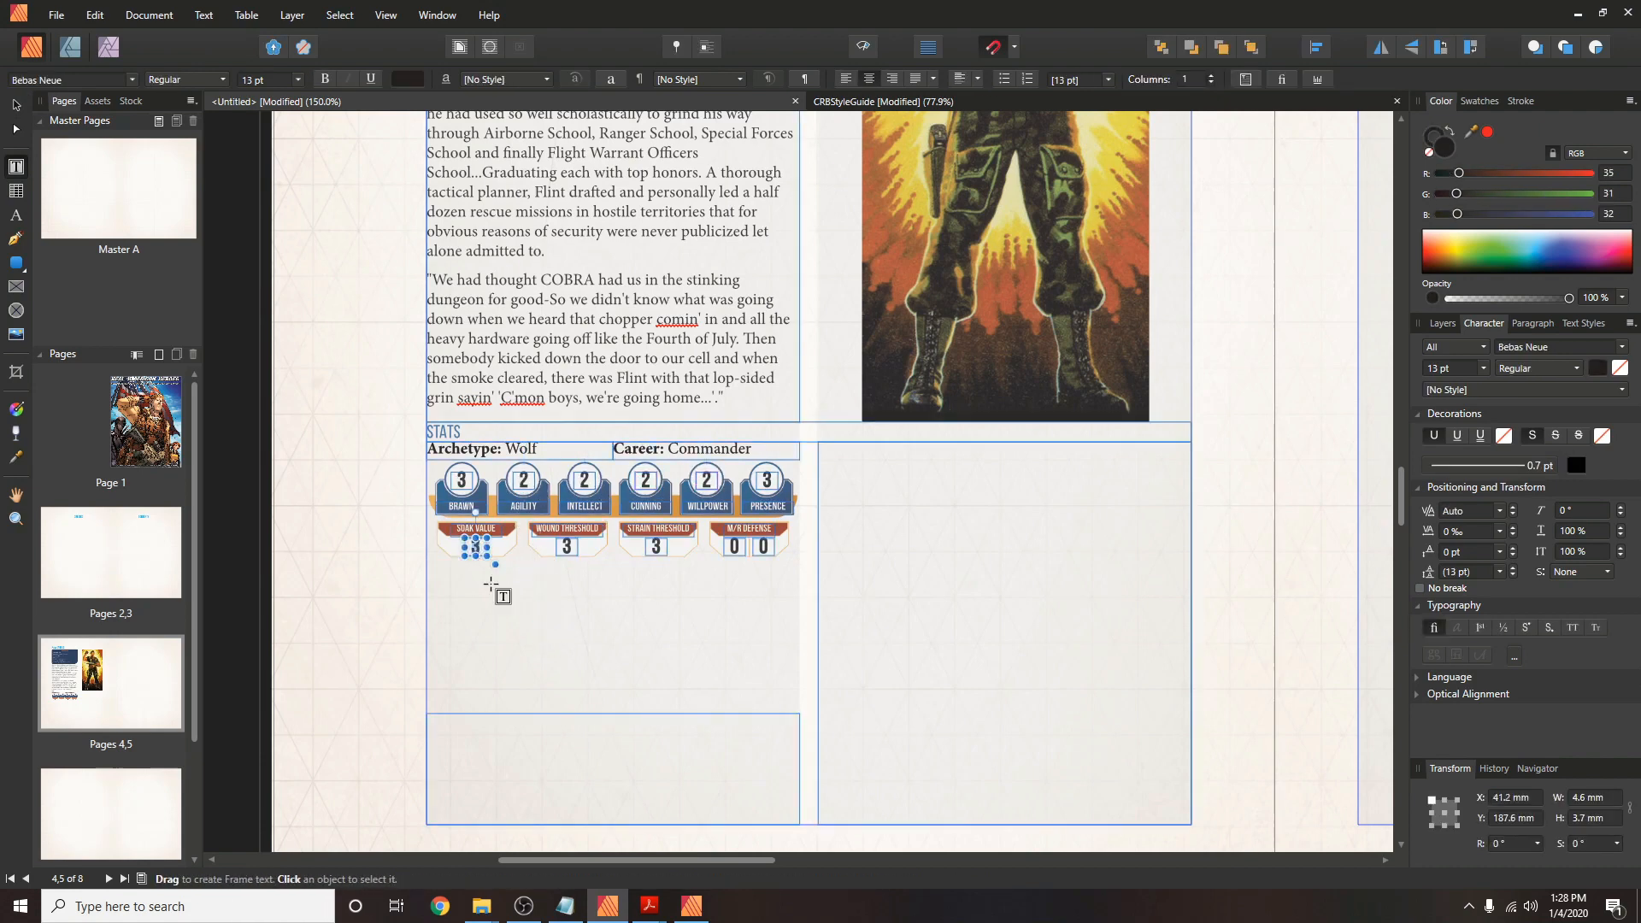
pyautogui.write('4')
pyautogui.doubleClick(566, 548)
pyautogui.write('17')
pyautogui.doubleClick(656, 547)
pyautogui.write('11')
# Extend the empty text frame upward to just below the stat block, making it about 57 mm high.
pyautogui.click(746, 688)
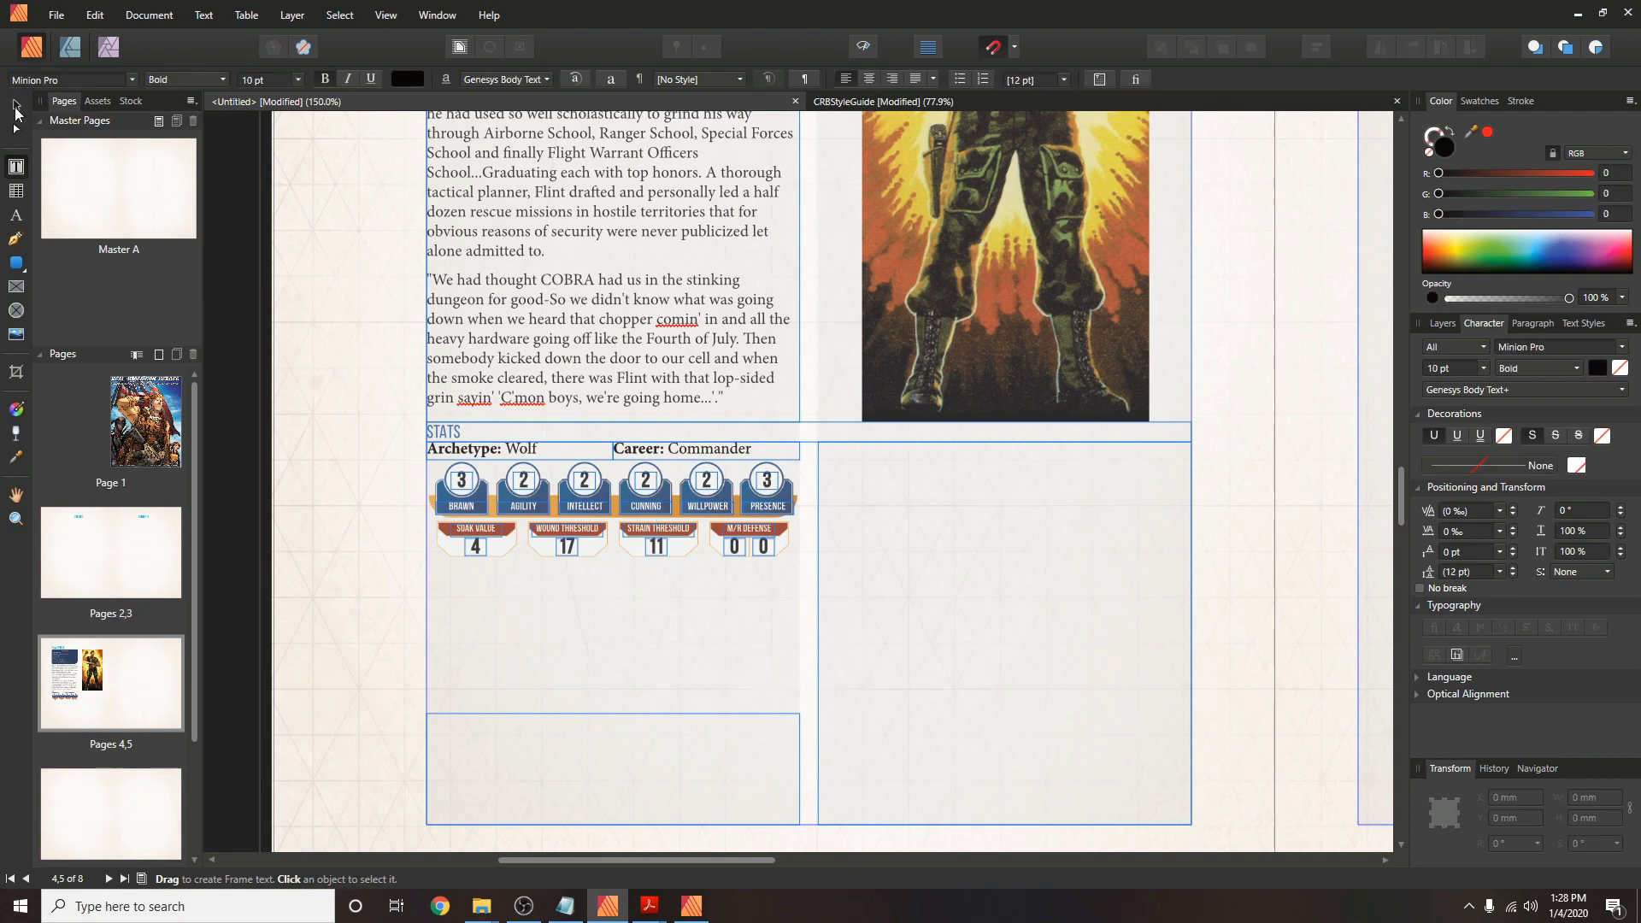
pyautogui.click(15, 105)
pyautogui.click(643, 730)
pyautogui.moveTo(614, 711); pyautogui.dragTo(617, 561)
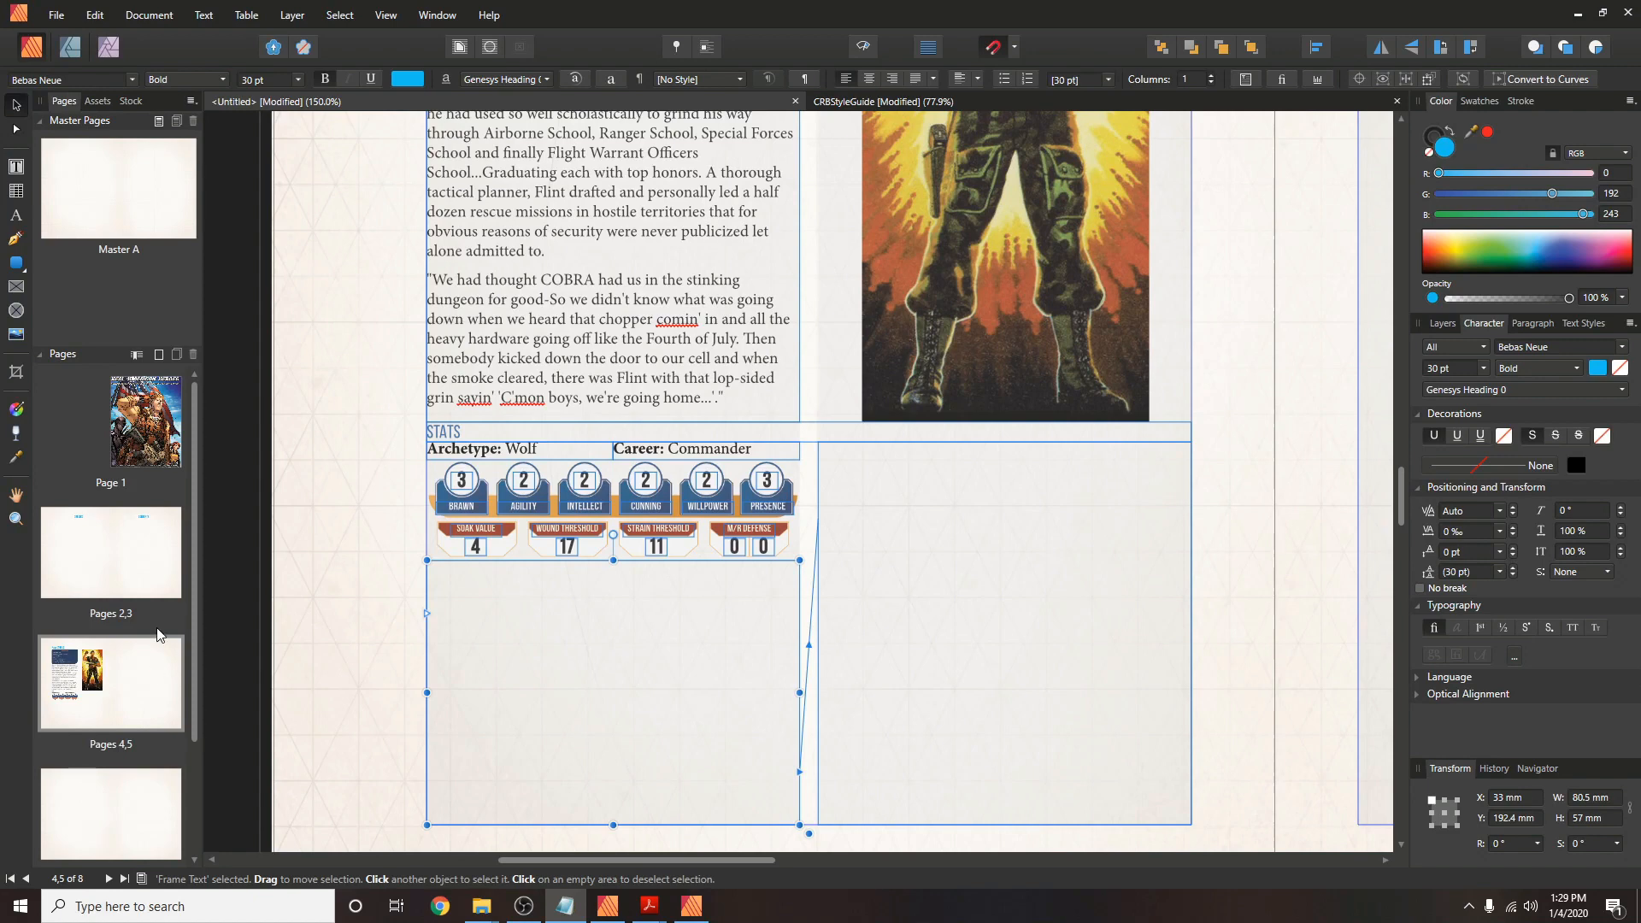
# Paste the copied skills, talents and equipment text into the frame below the stat block in the Genesys Body Text style.
pyautogui.click(460, 608)
pyautogui.click(460, 602)
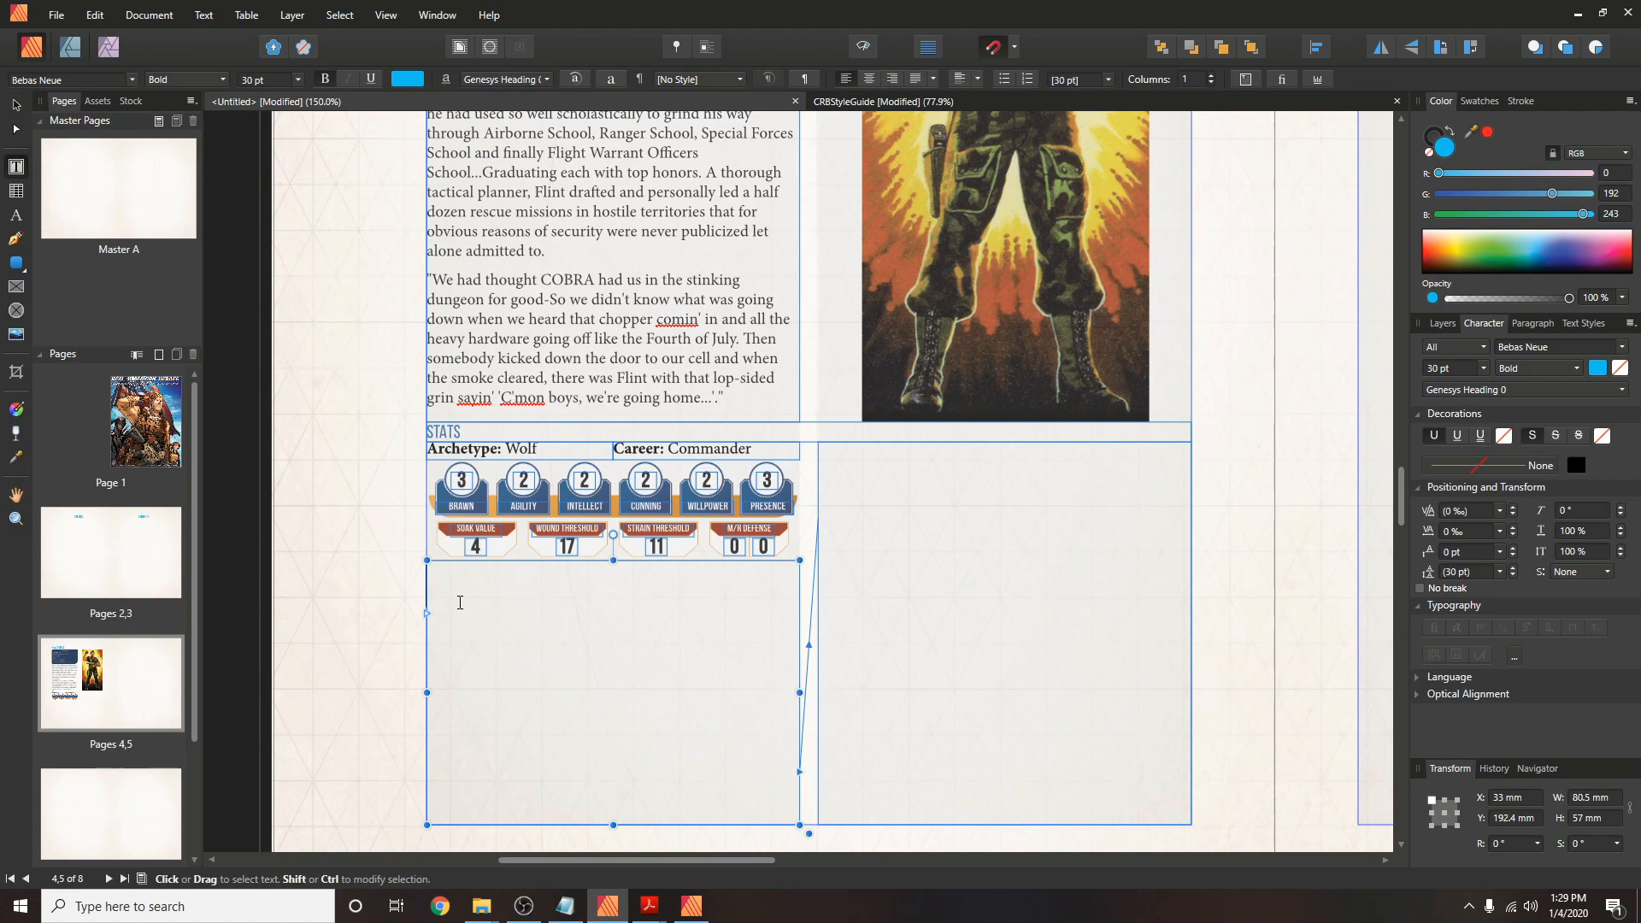
pyautogui.click(546, 80)
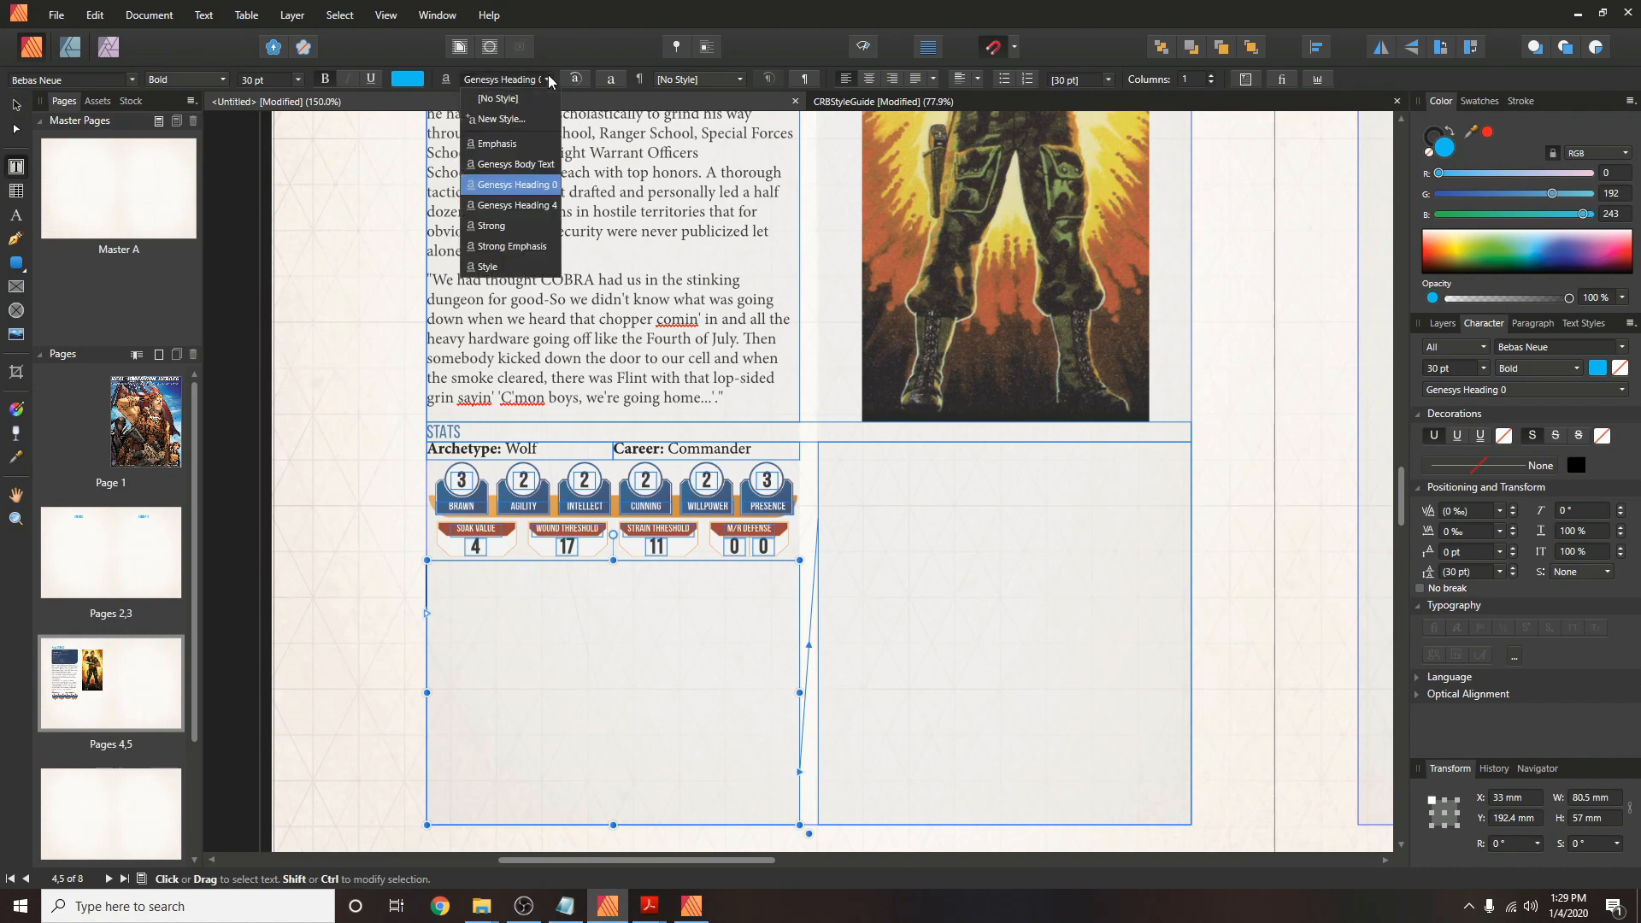
pyautogui.click(517, 164)
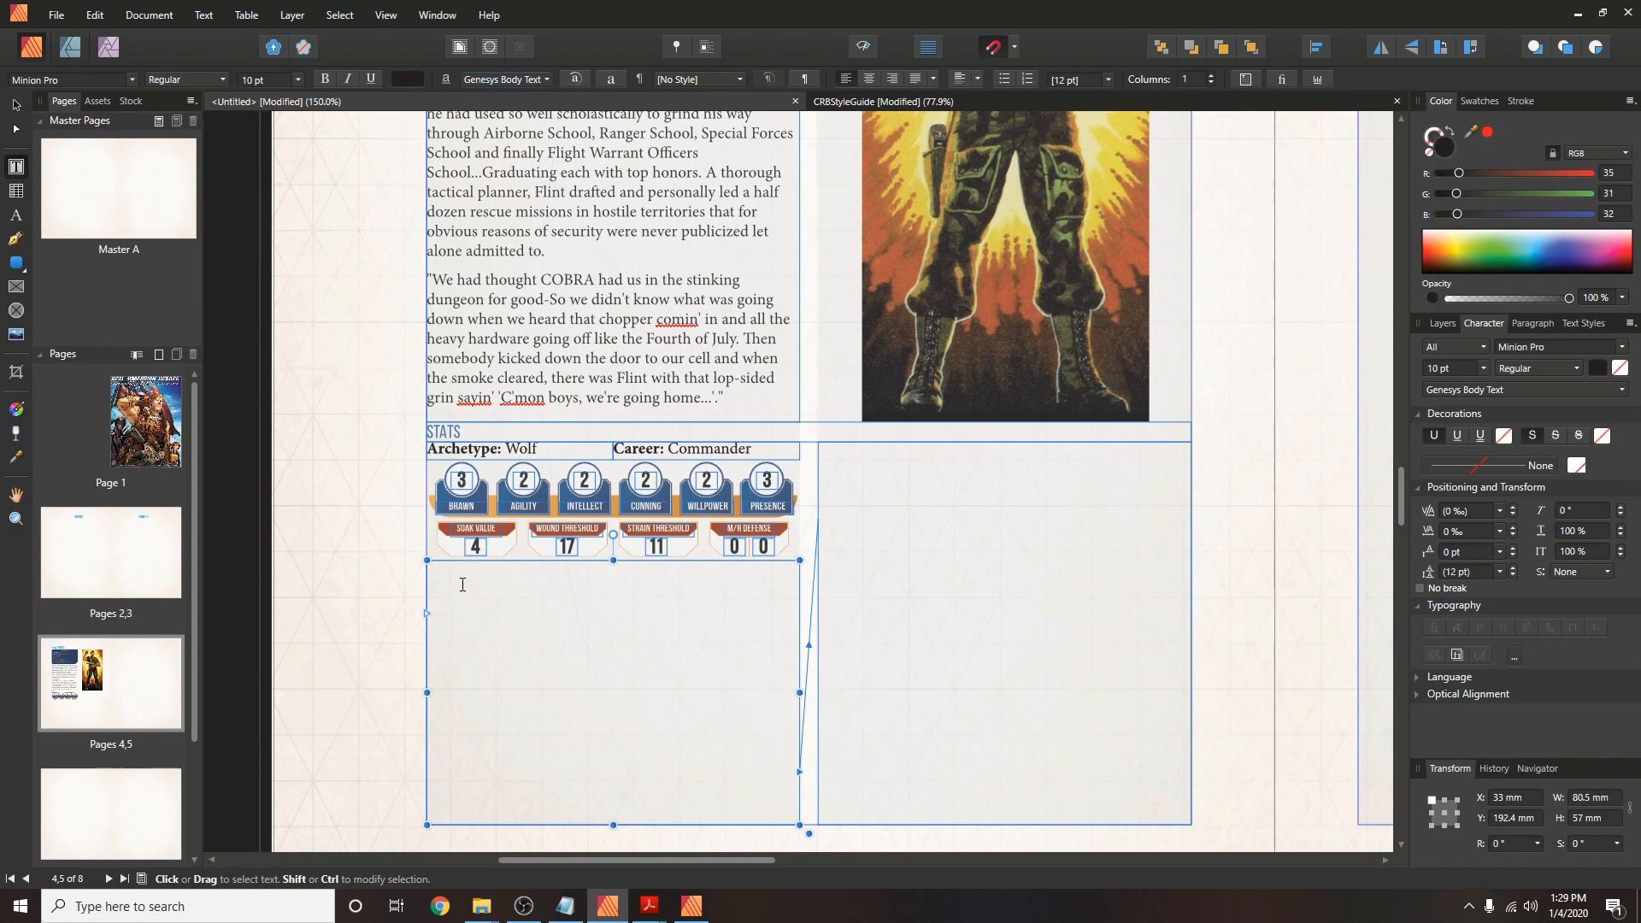
pyautogui.hotkey('ctrl', 'v')
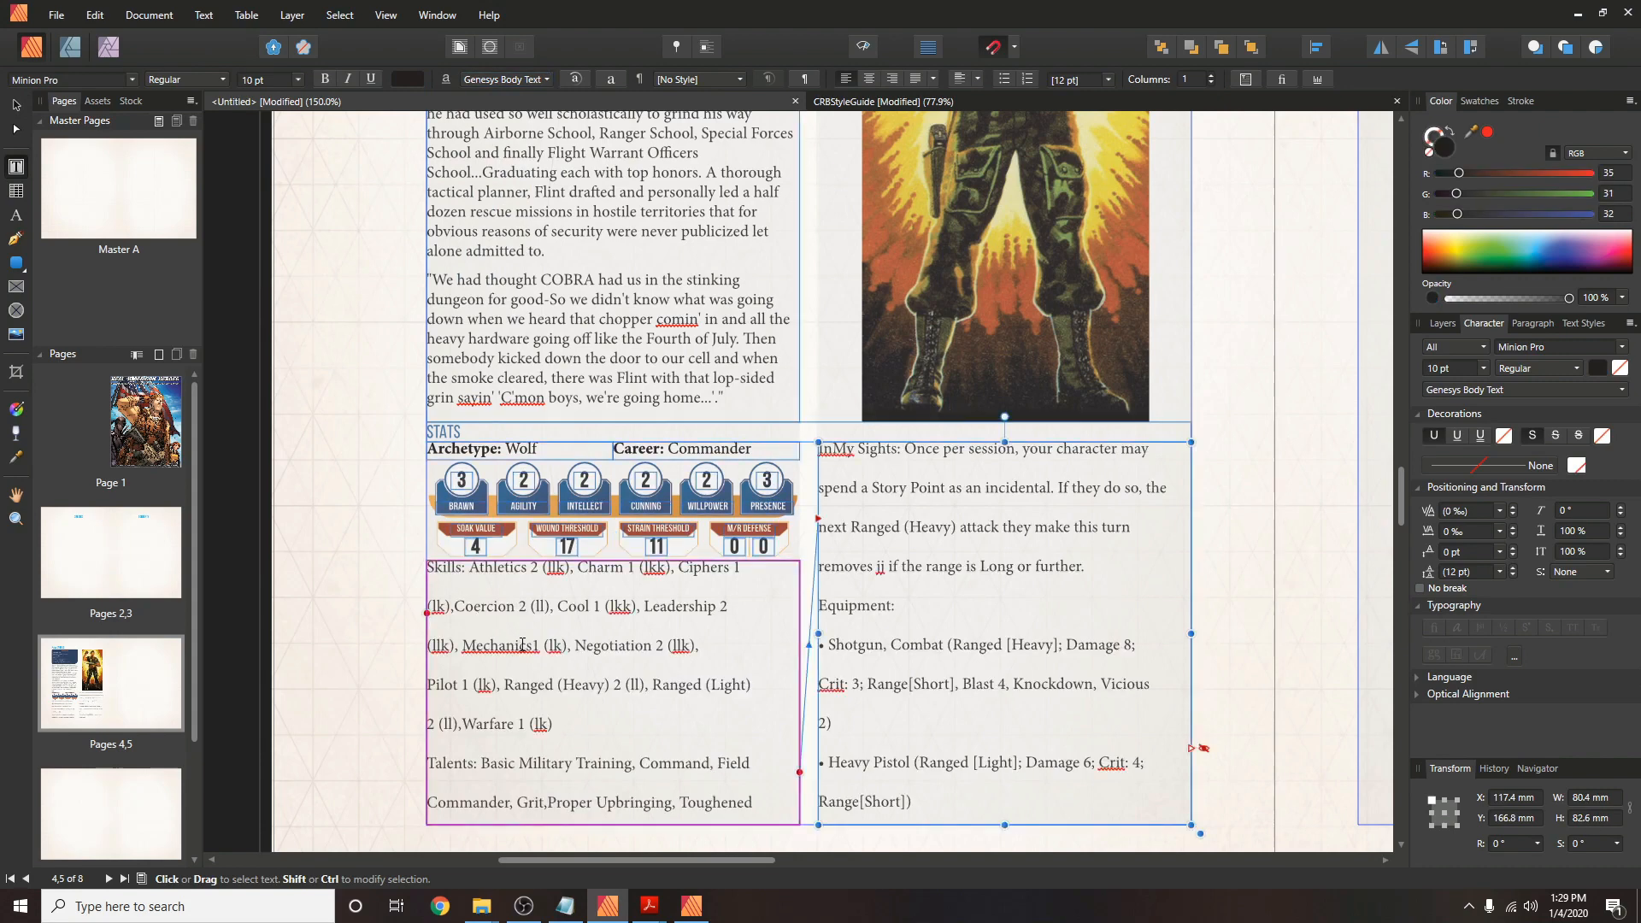
# Bold the "Skills:" label and set the space before paragraphs to 0 pt for all the pasted text.
pyautogui.doubleClick(445, 567)
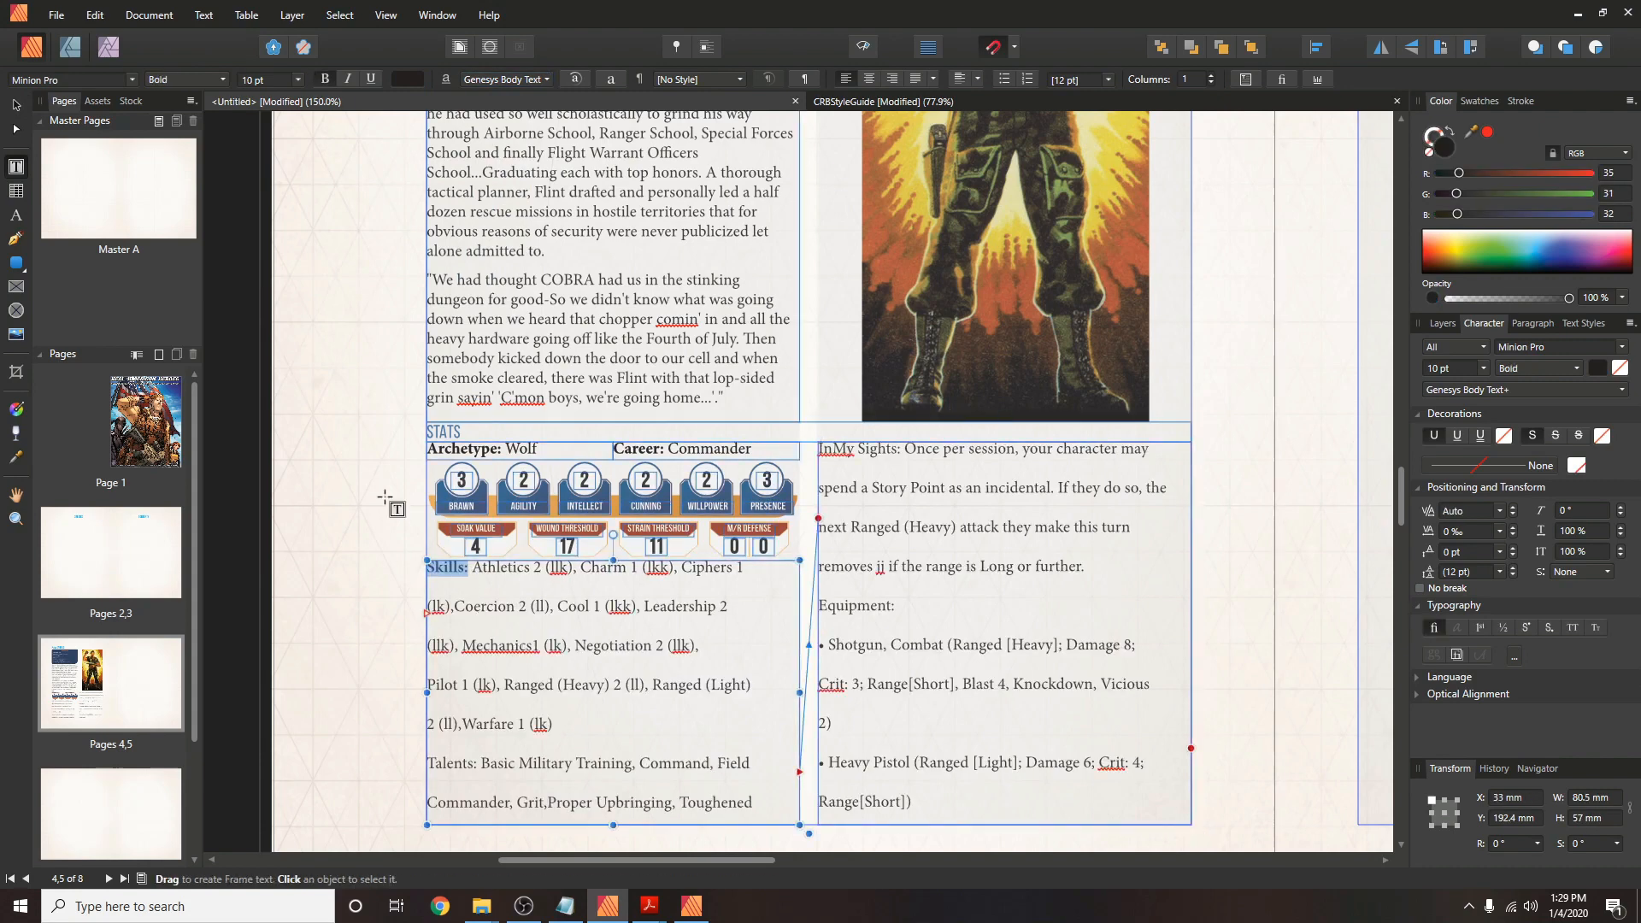
pyautogui.hotkey('ctrl', 'a')
pyautogui.click(1533, 323)
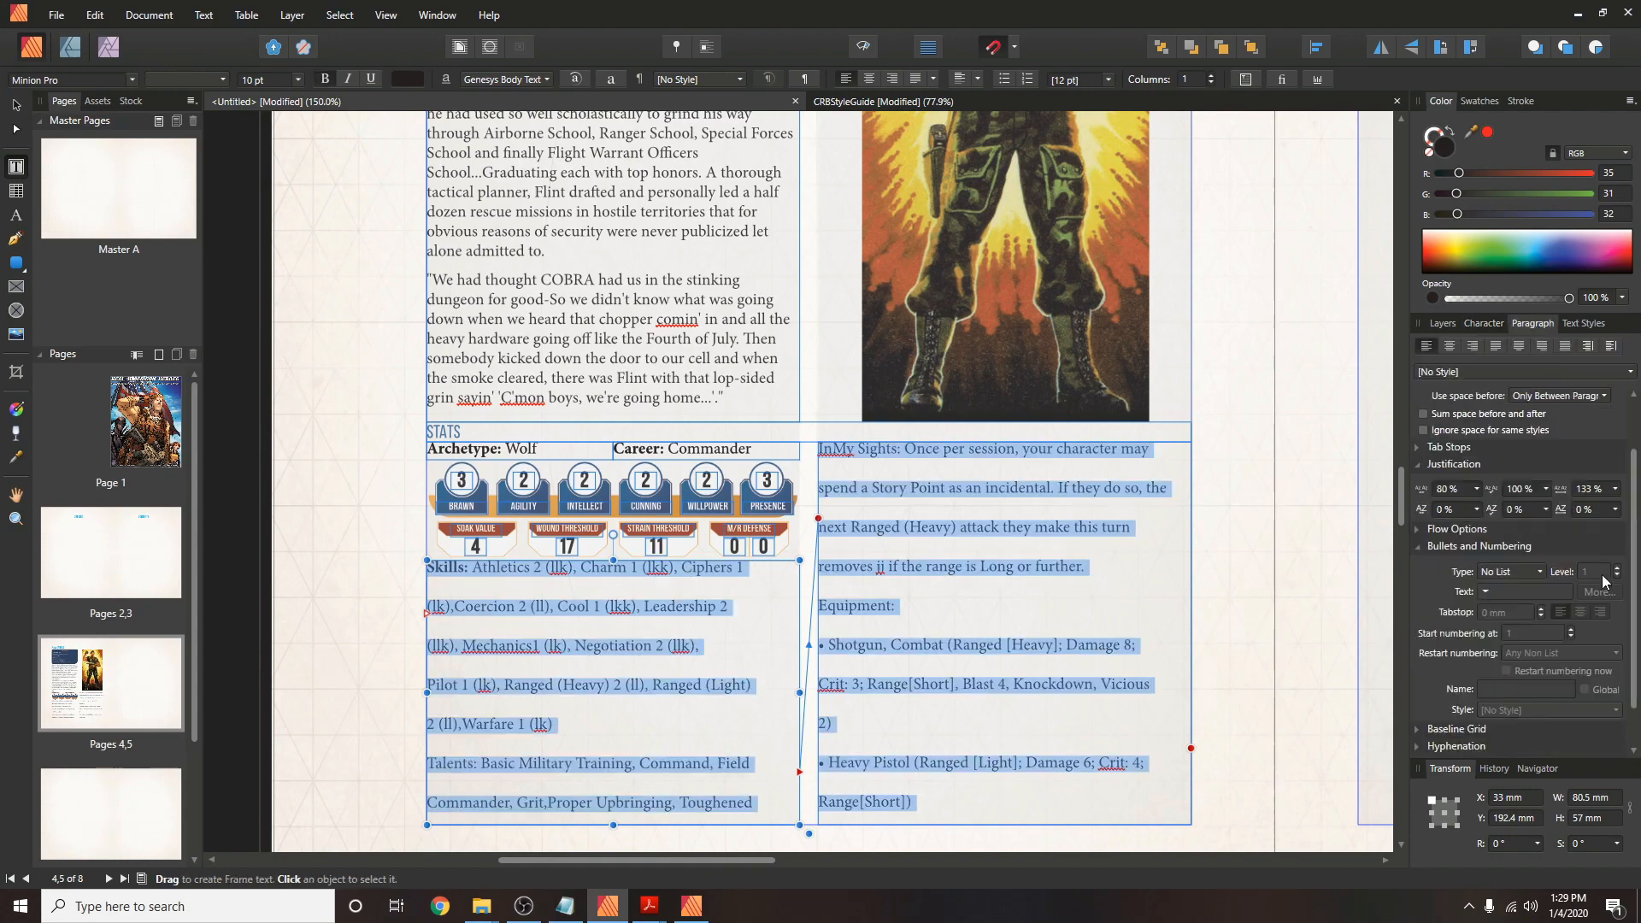
pyautogui.click(1415, 548)
pyautogui.scroll(-12, 1600, 439)
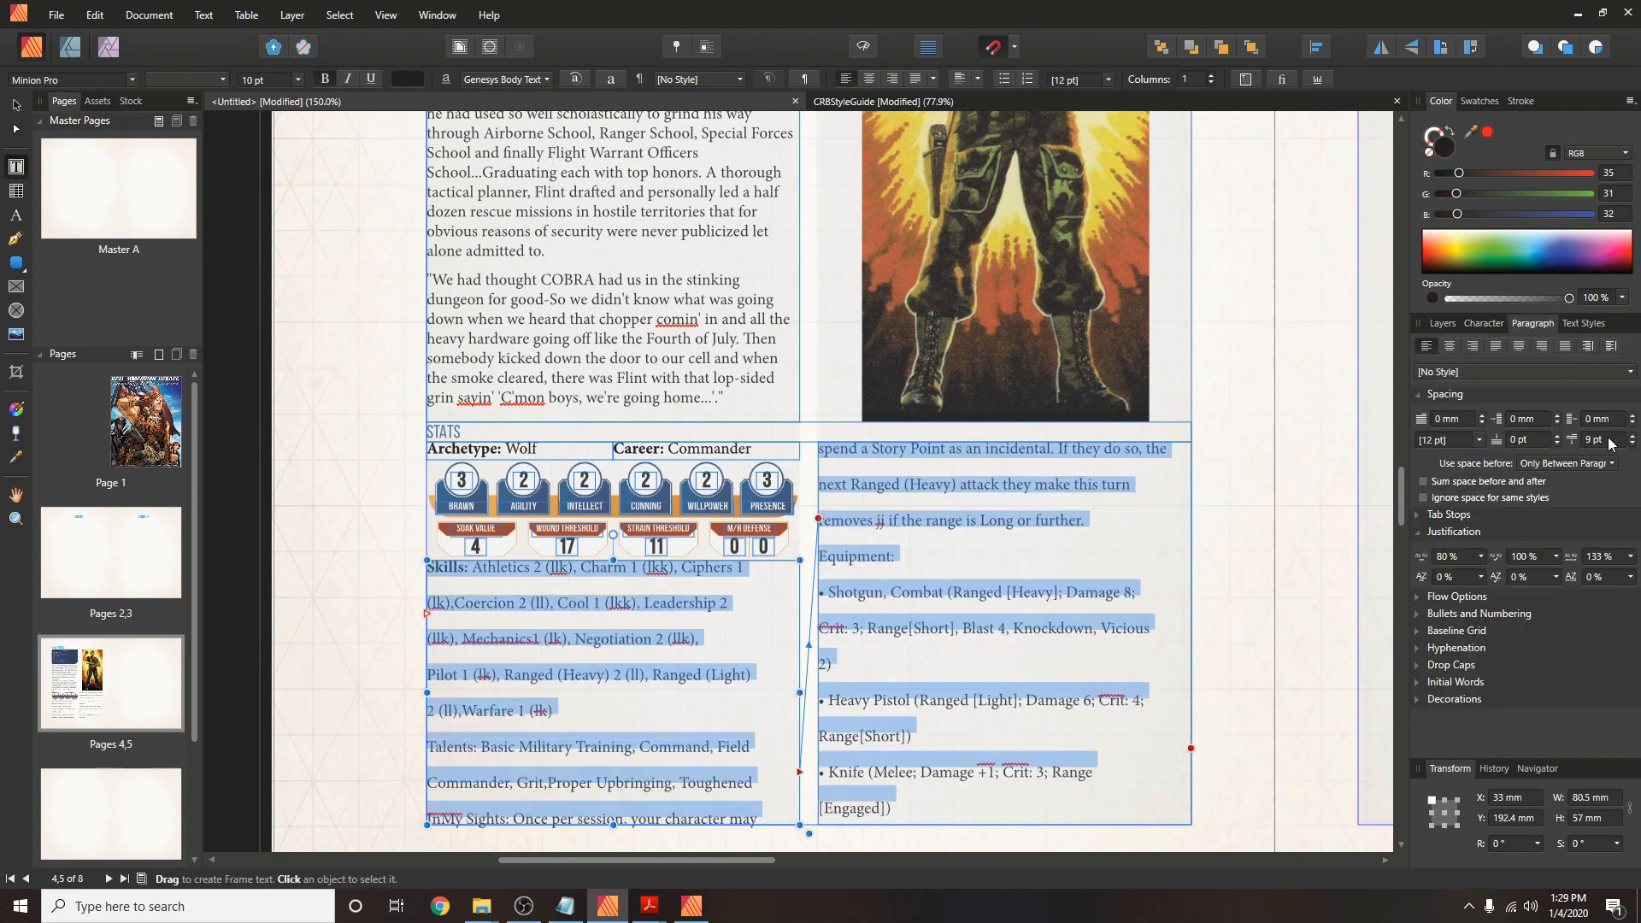
# Remove the unwanted line breaks inside the Skills list so it runs as one paragraph.
pyautogui.click(564, 672)
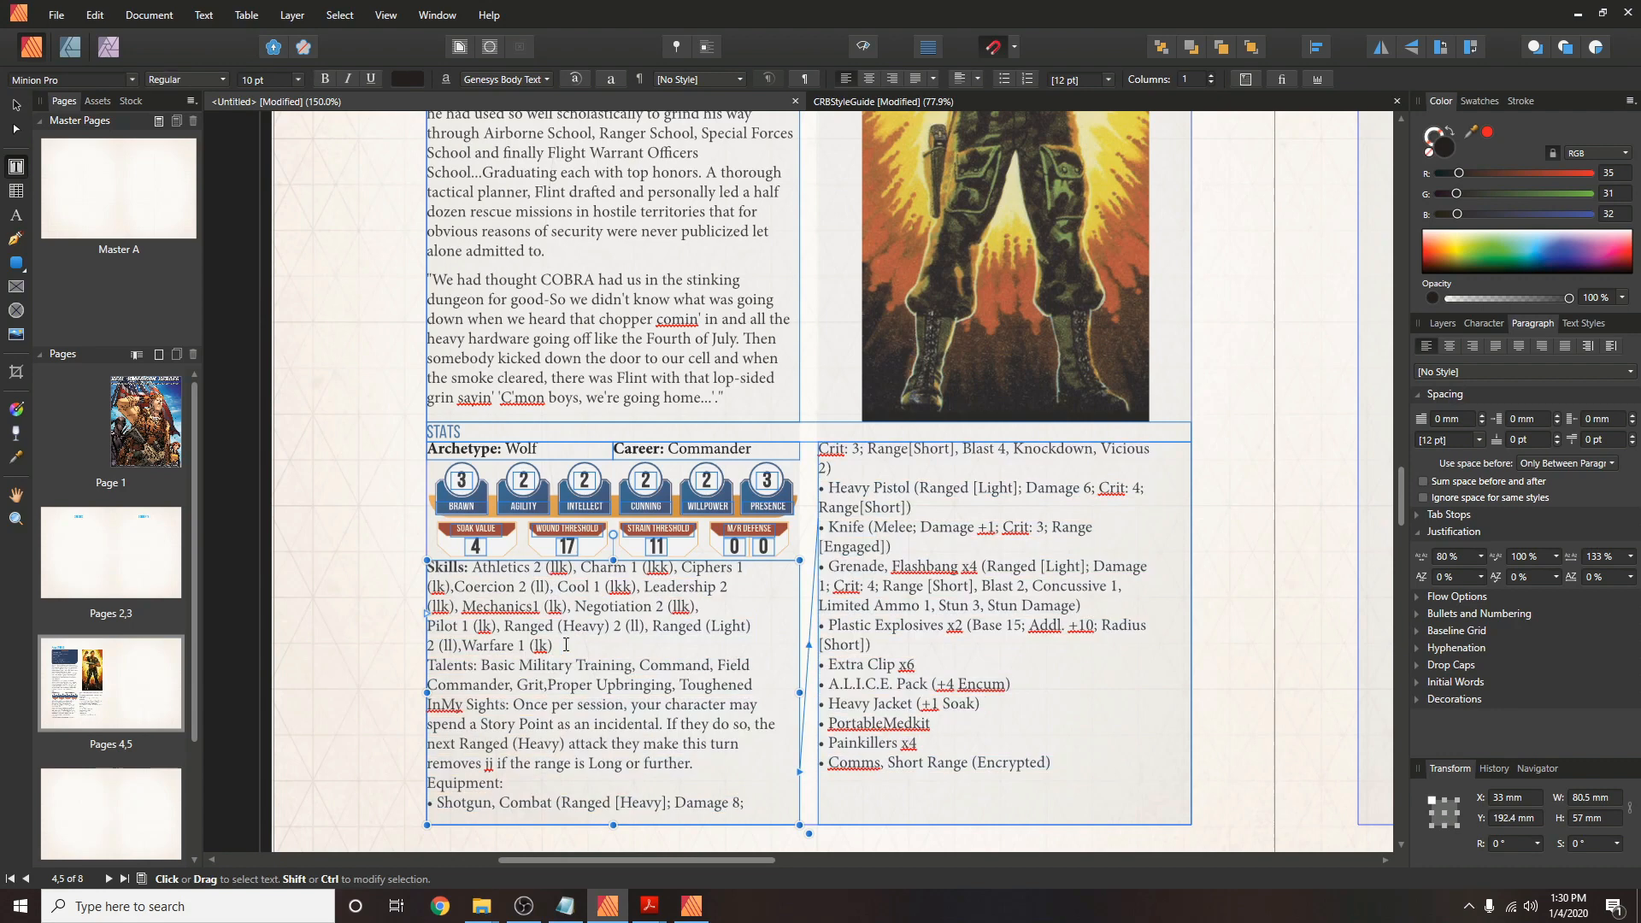
pyautogui.press('Delete')
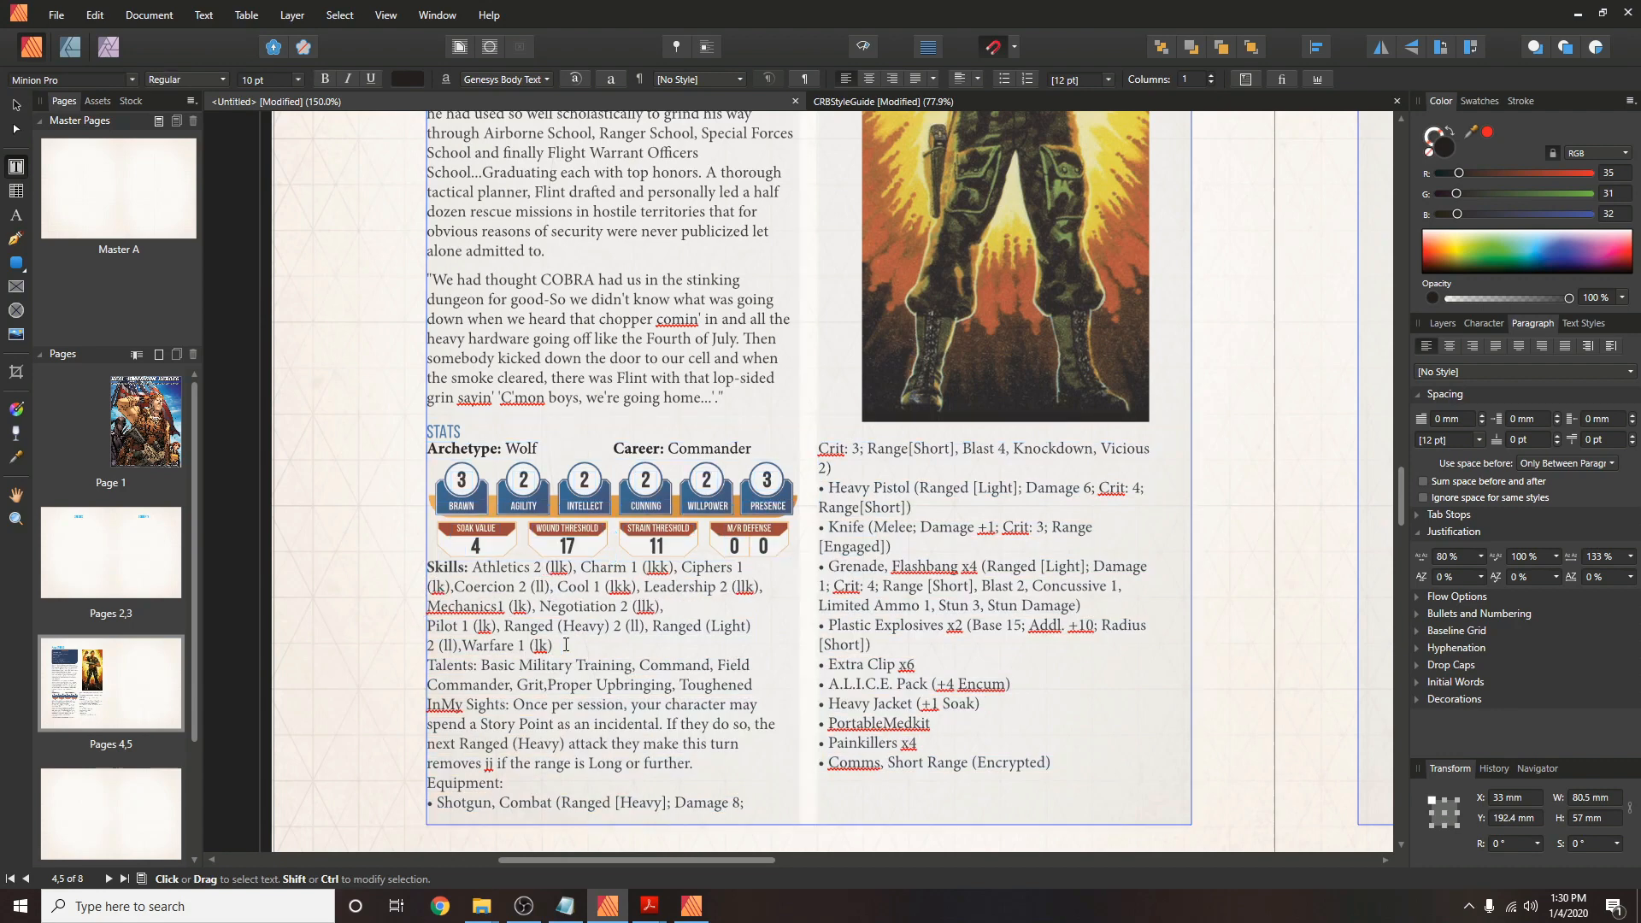
pyautogui.press('Delete')
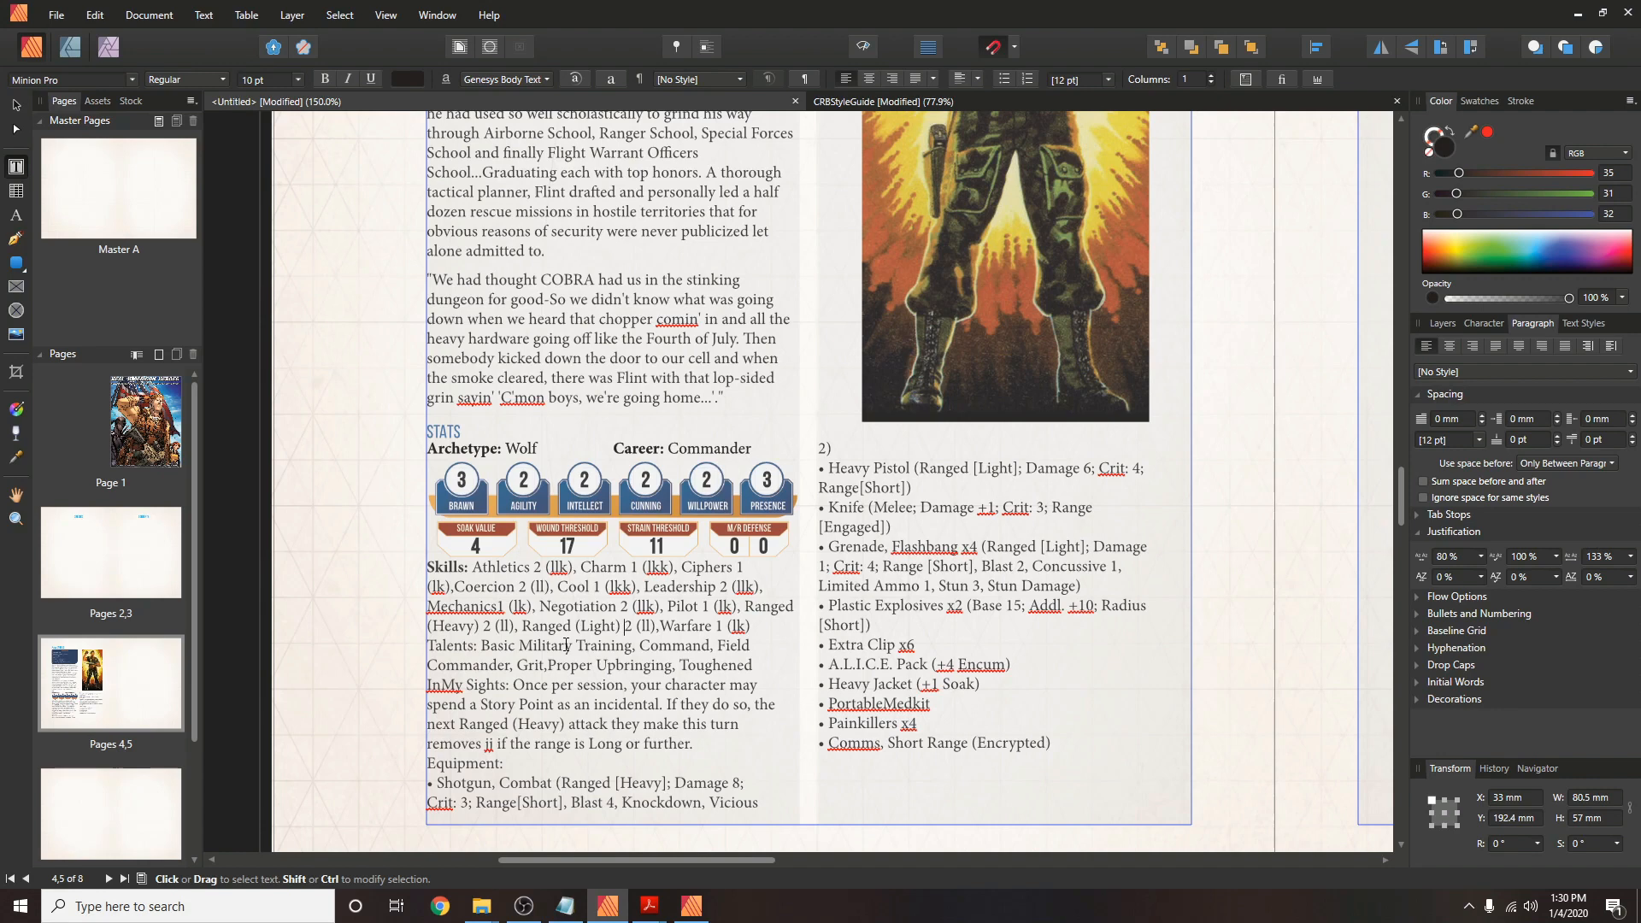
pyautogui.press('Return')
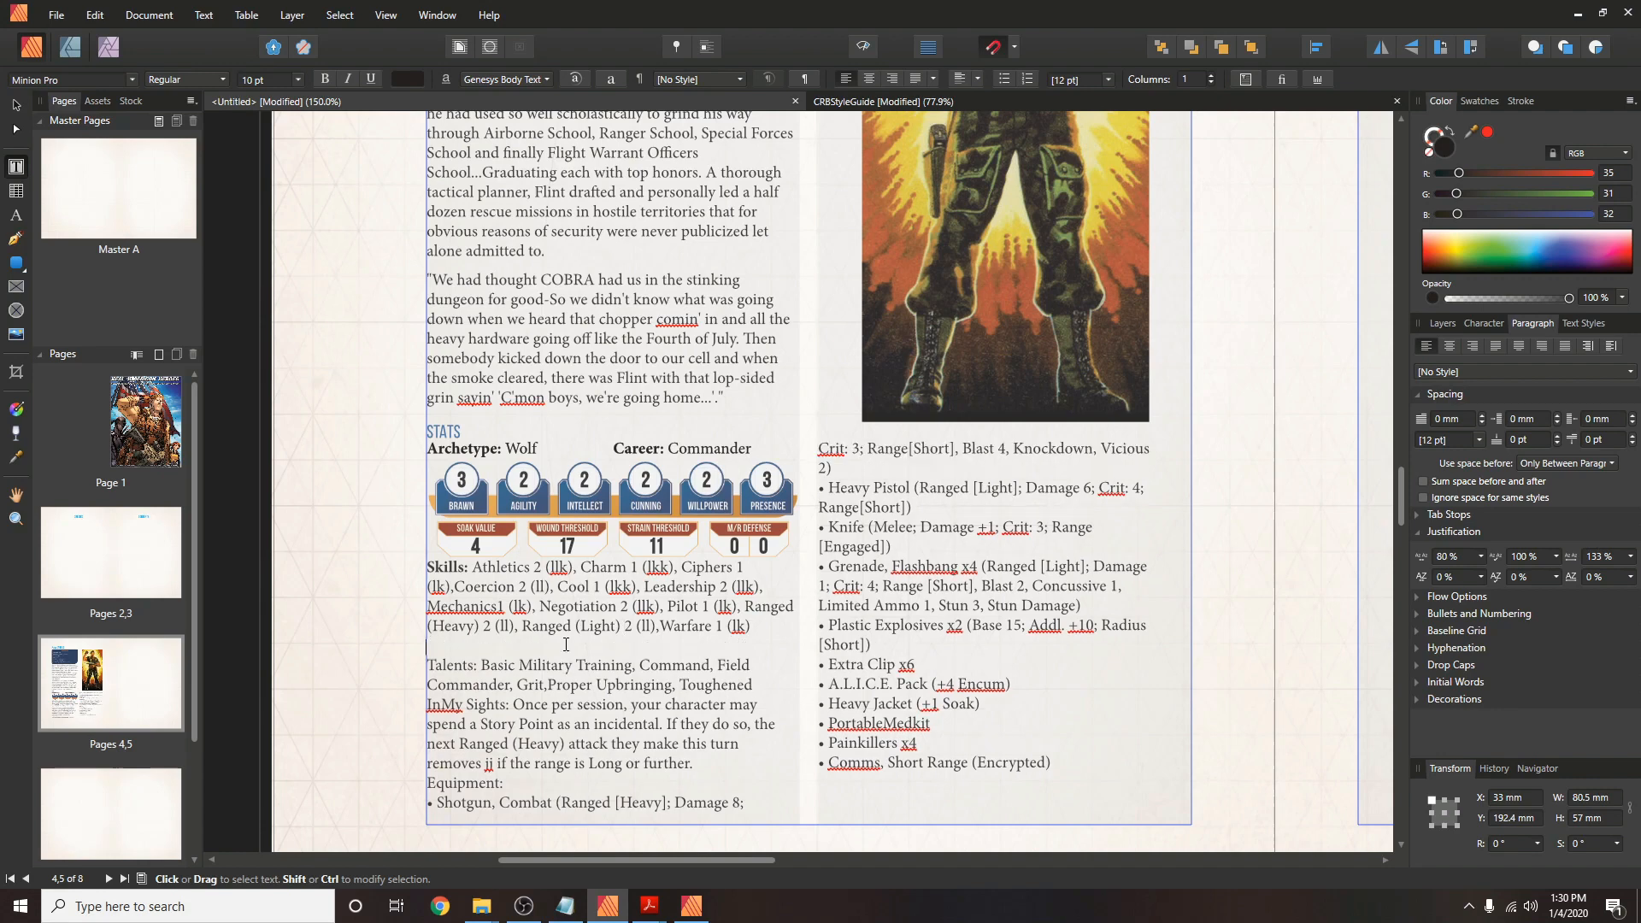
pyautogui.press('Delete')
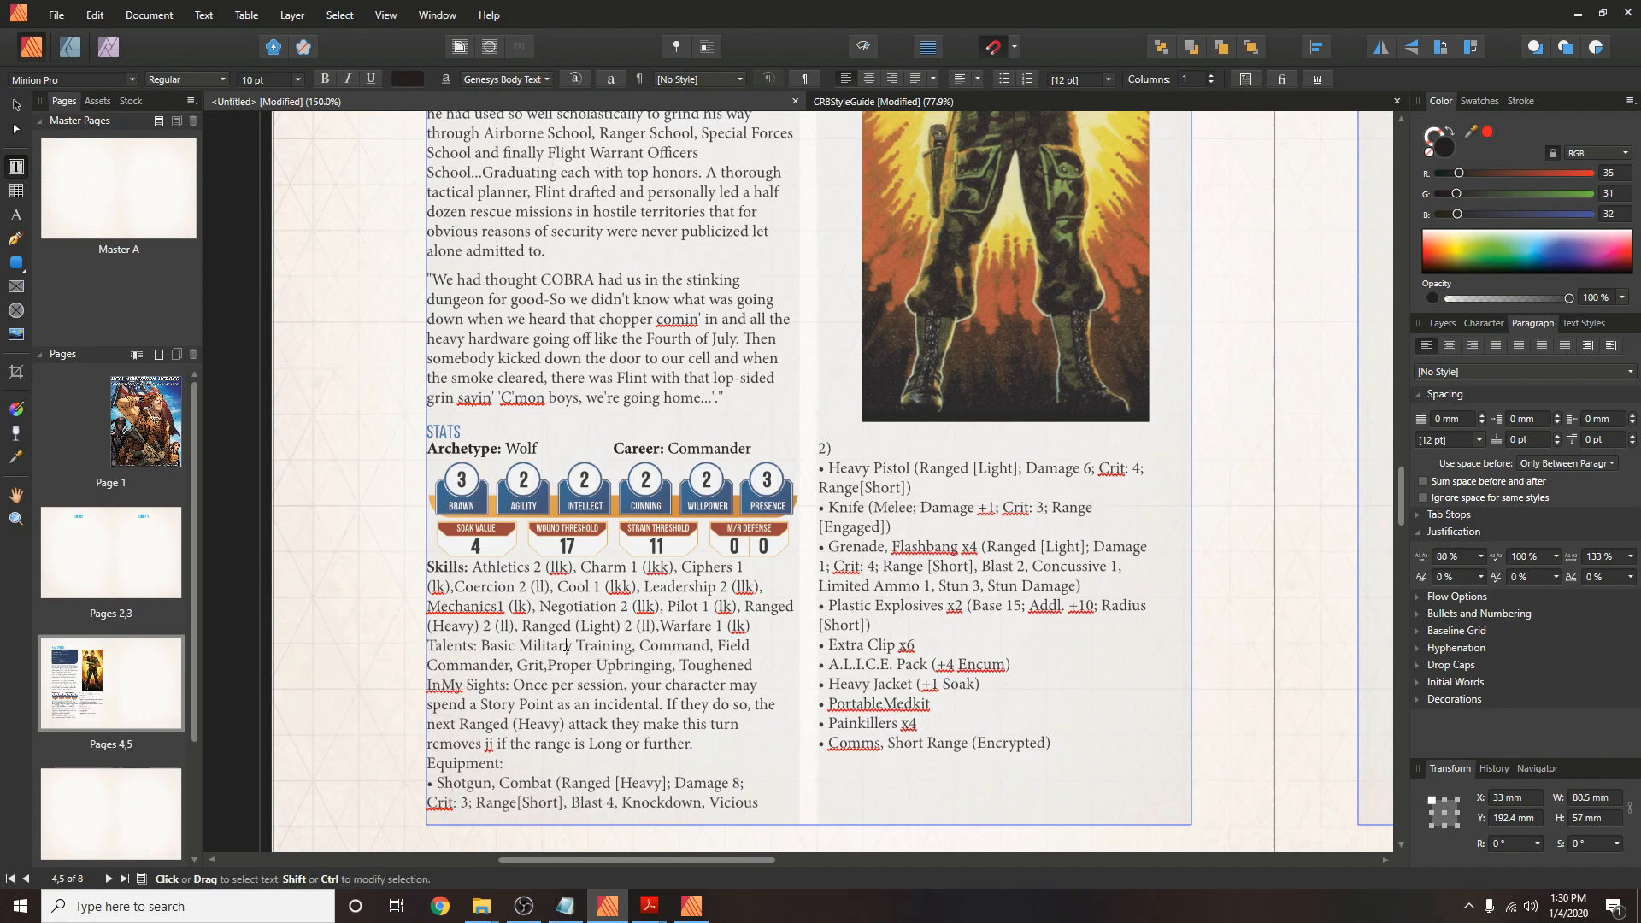
pyautogui.press('Escape')
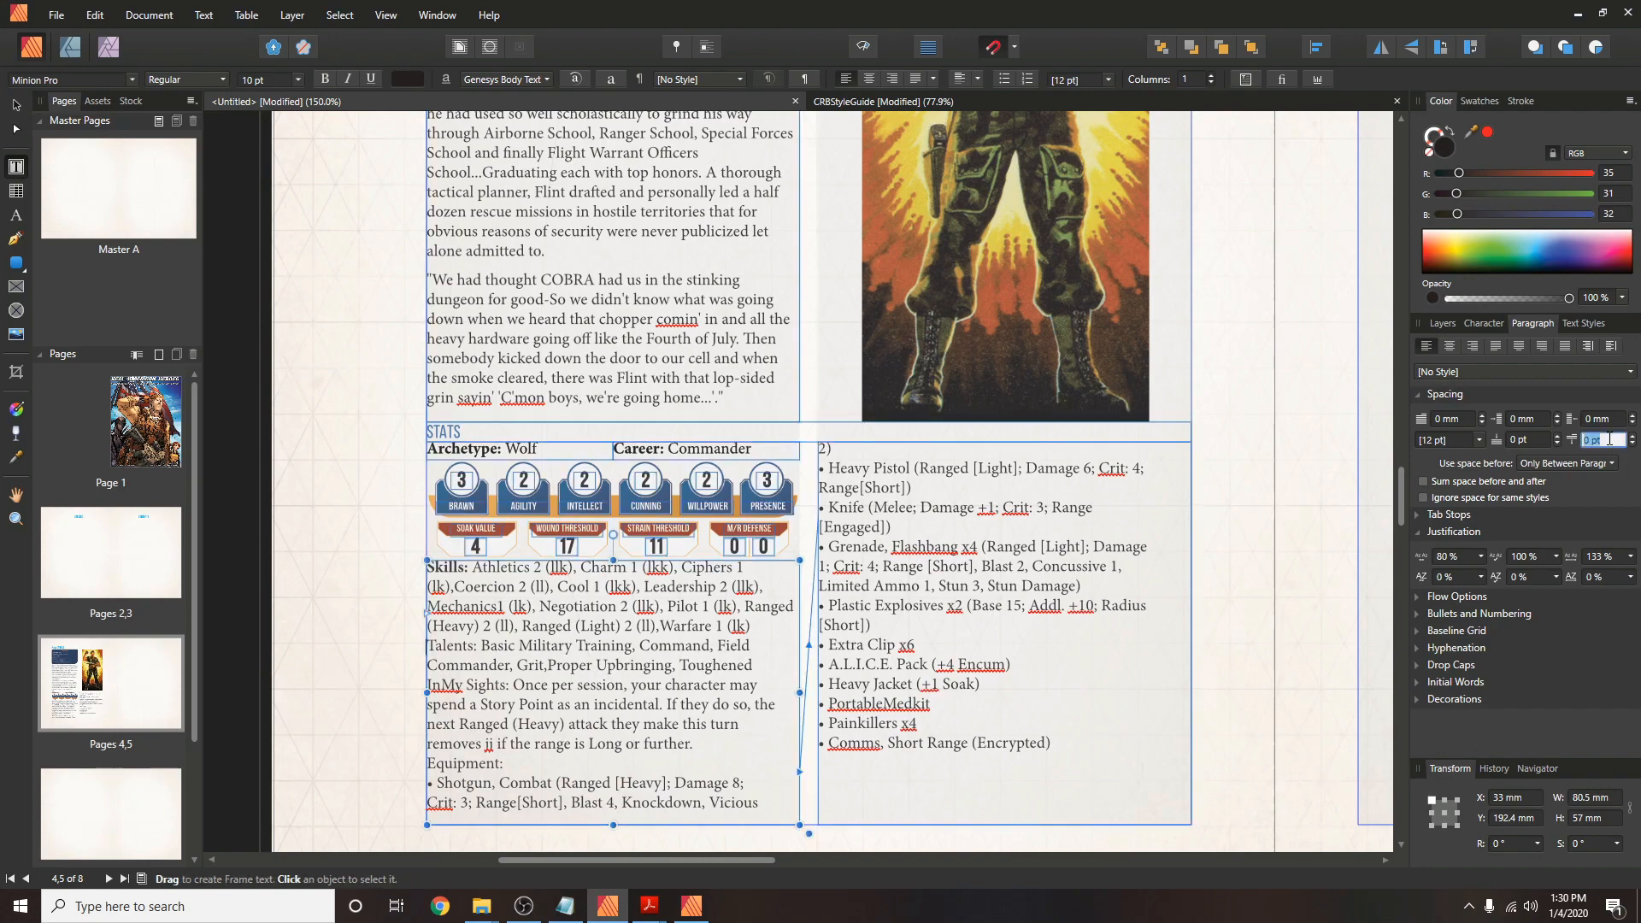
# Set the space before paragraphs to 5 pt for the whole skills, talents and equipment text.
pyautogui.click(752, 627)
pyautogui.hotkey('ctrl', 'a')
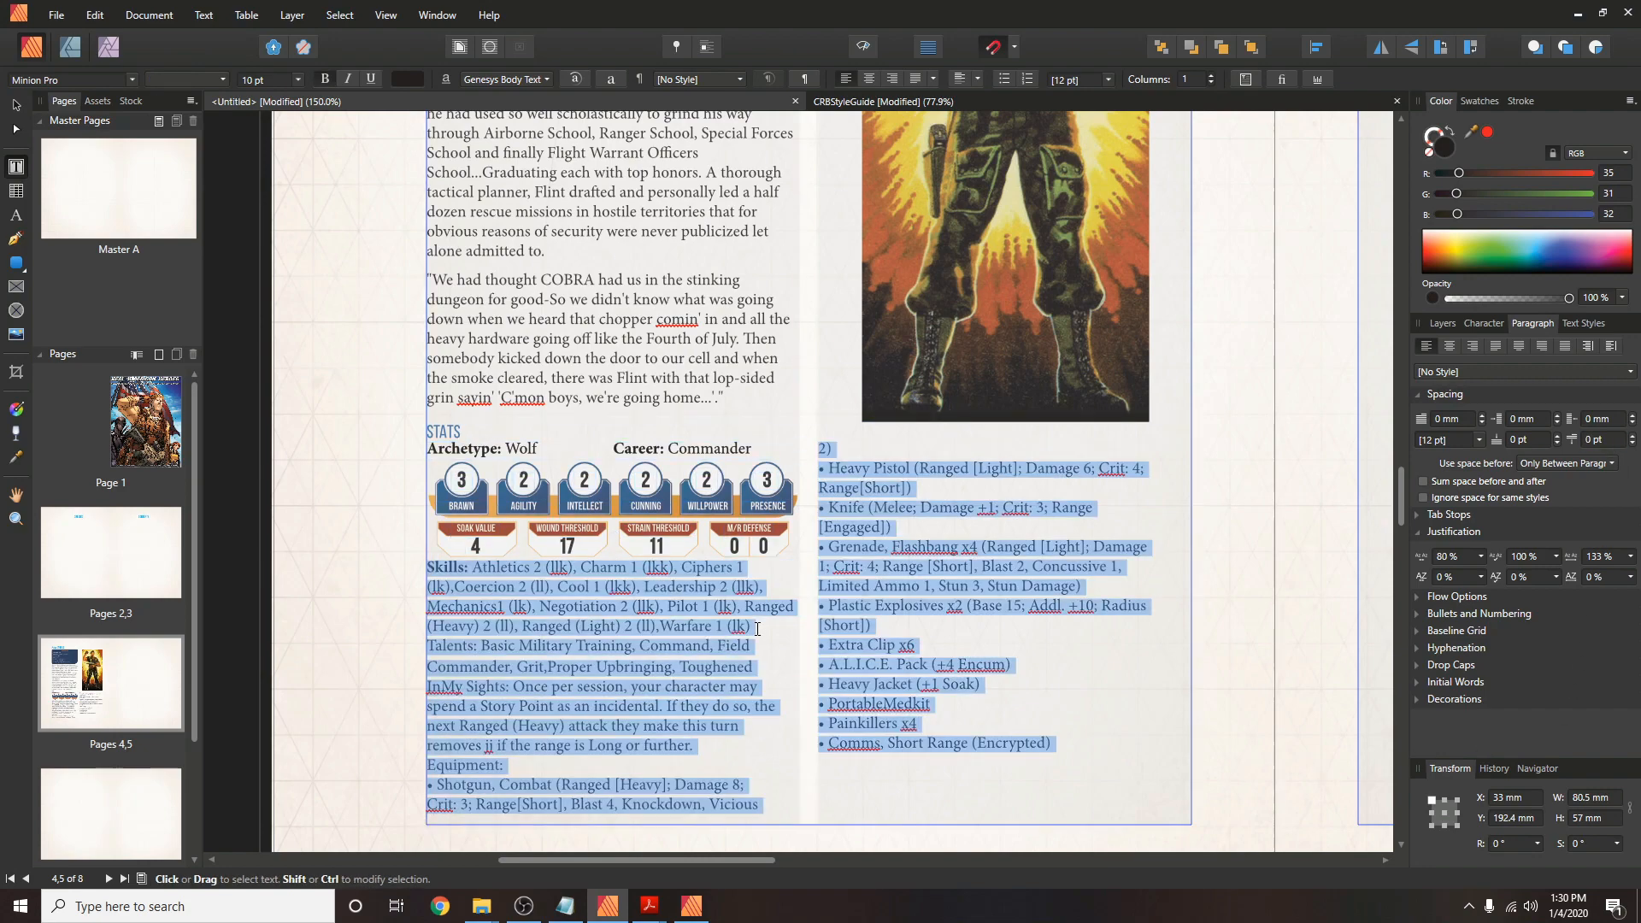
pyautogui.scroll(4, 1610, 443)
pyautogui.scroll(1, 1610, 444)
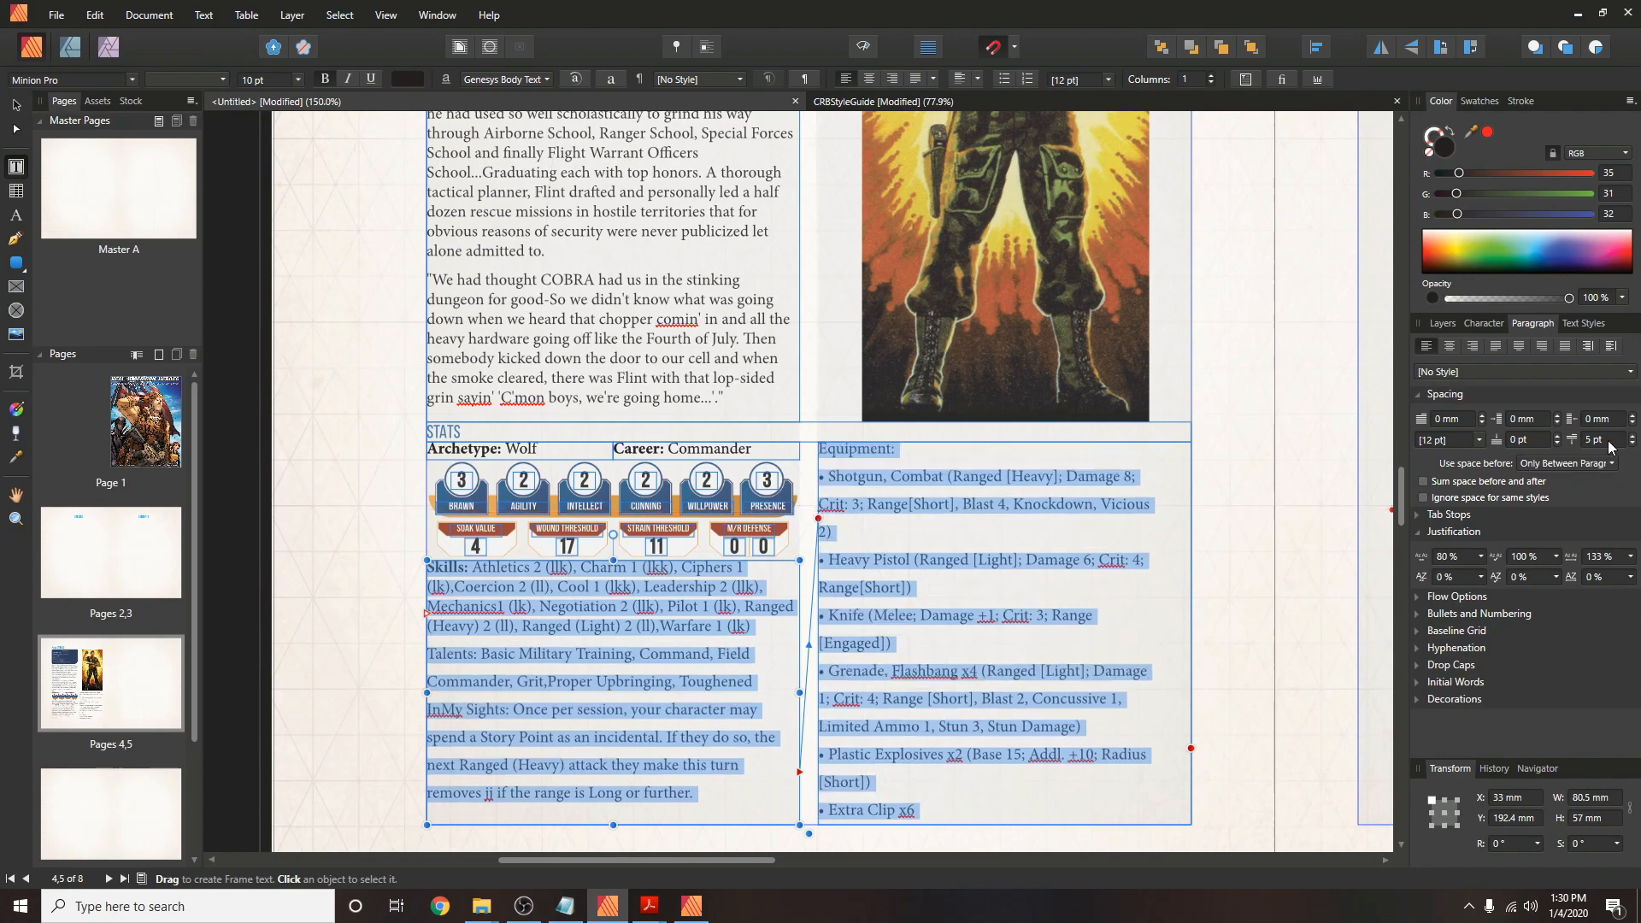
# Remove the line breaks inside the Talents and InMy Sights entries, keeping each as its own paragraph.
pyautogui.click(760, 657)
pyautogui.press('Delete')
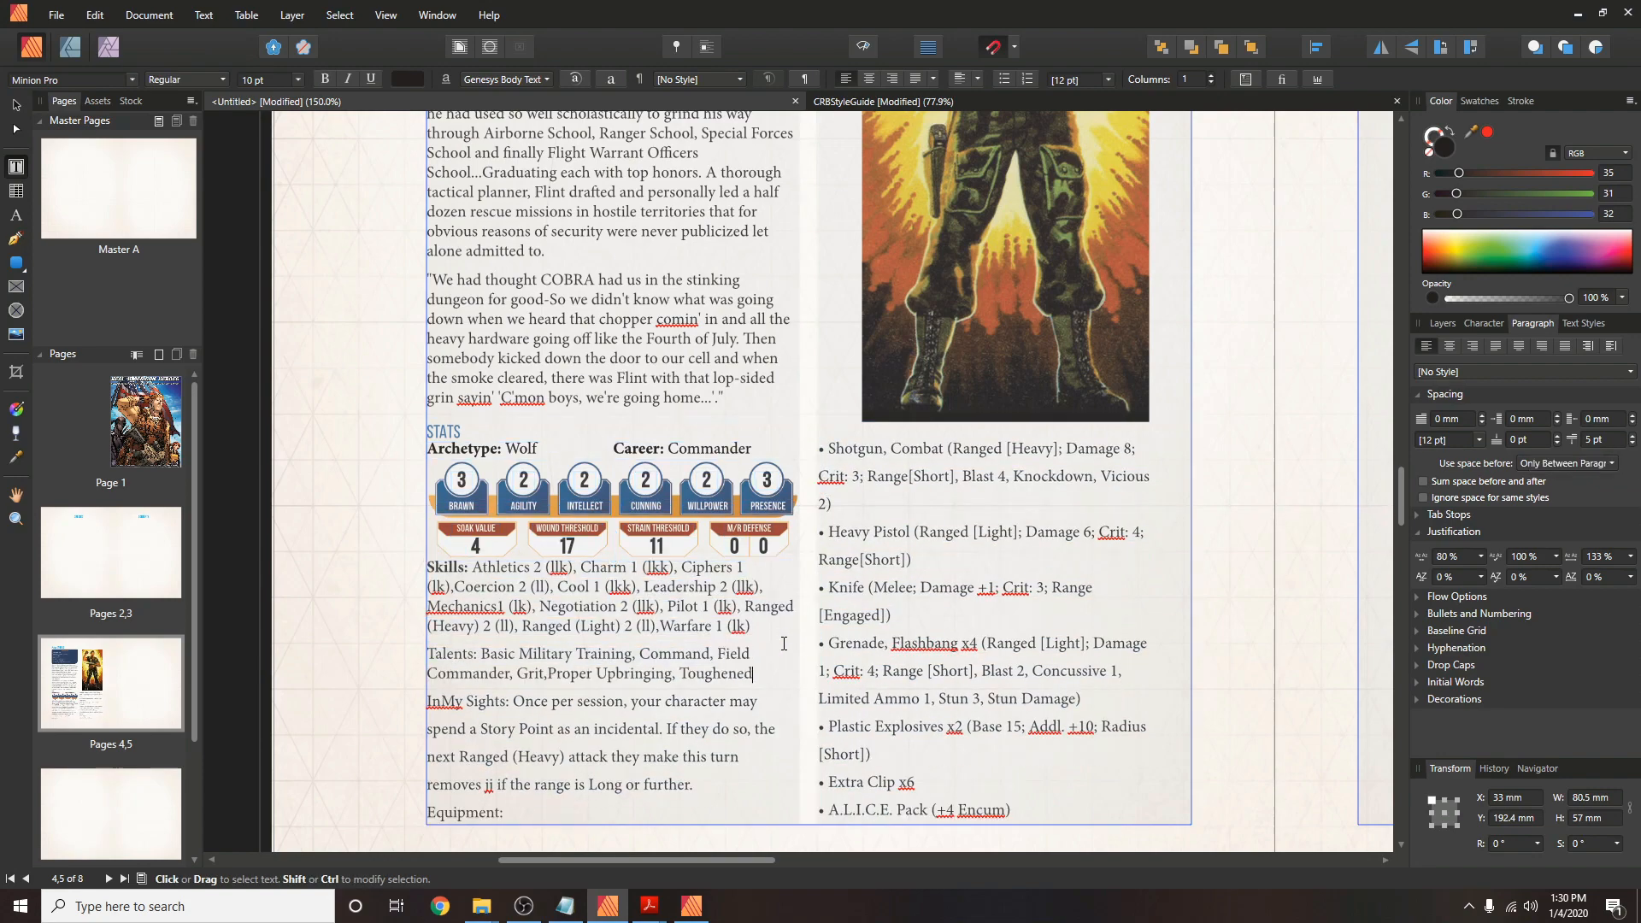
pyautogui.press('End')
pyautogui.press('Delete')
pyautogui.press('Return')
pyautogui.press('End')
pyautogui.press('Delete')
pyautogui.press('End')
pyautogui.press('Delete')
pyautogui.press('End')
pyautogui.press('Delete')
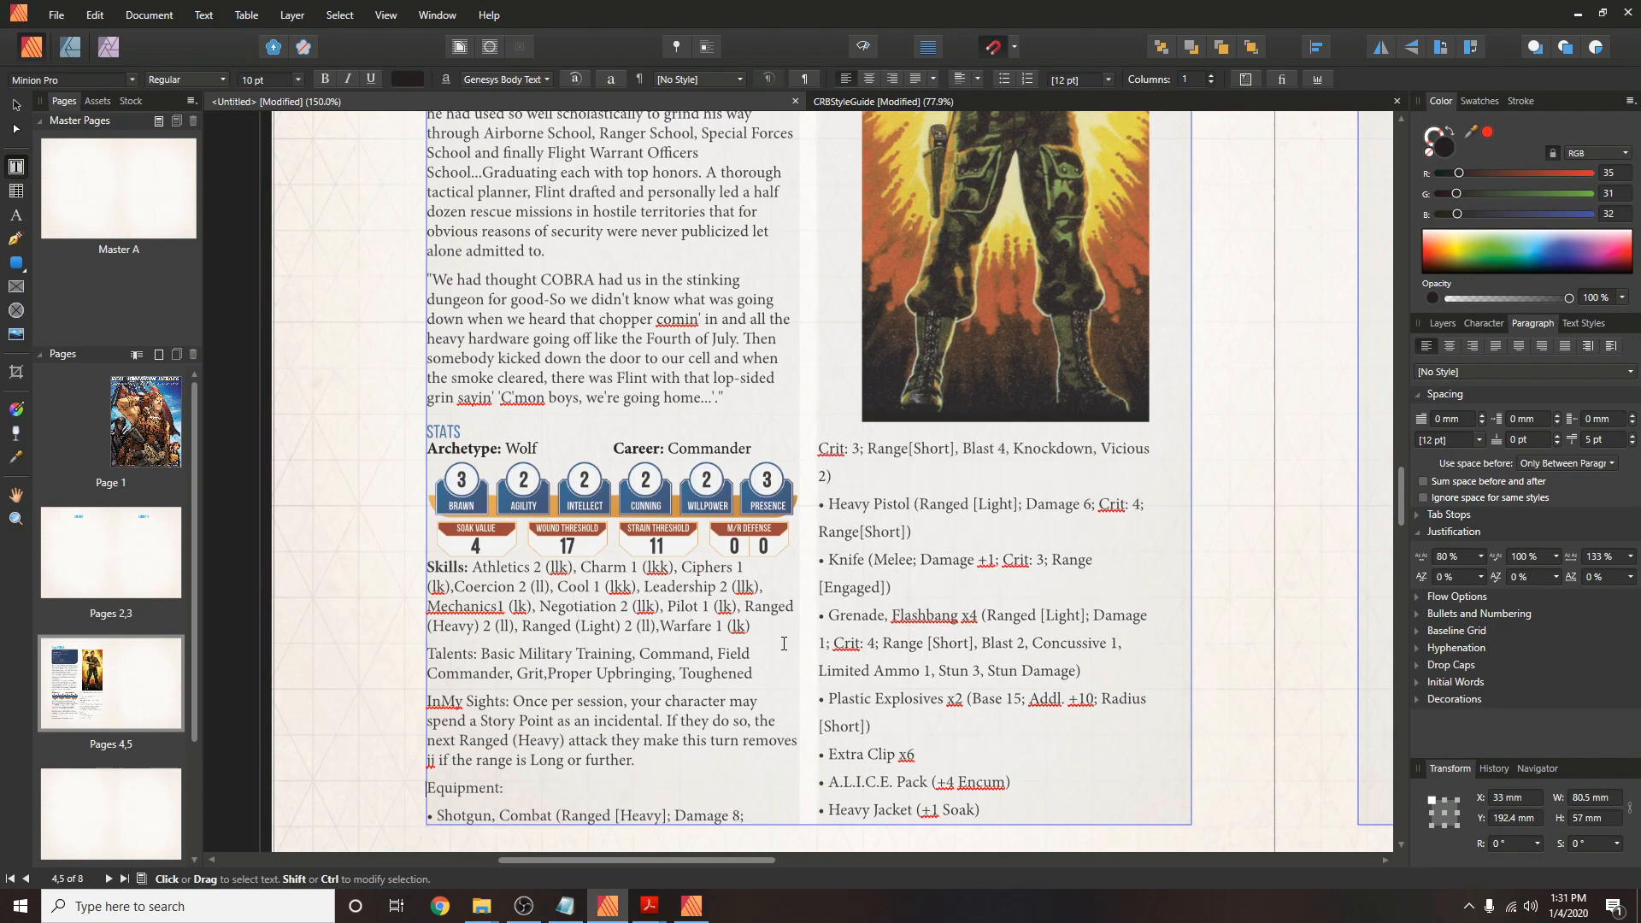
# Bold the "Talents:", "InMy Sights:" and "Equipment:" labels.
pyautogui.scroll(-1, 440, 762)
pyautogui.scroll(1, 595, 662)
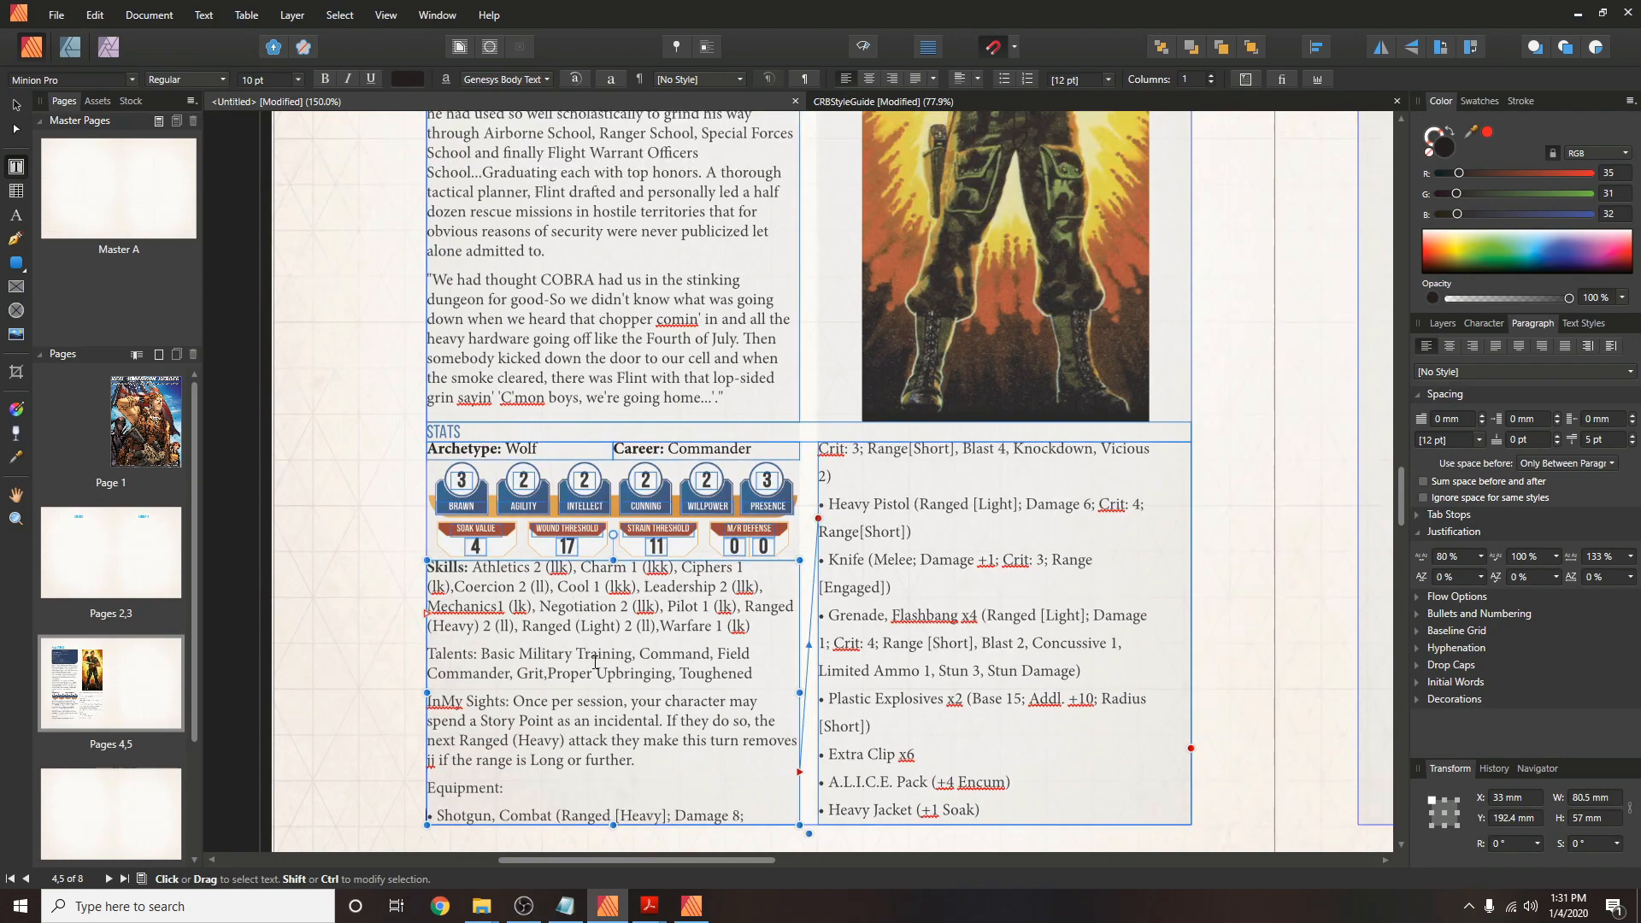
pyautogui.moveTo(480, 654); pyautogui.dragTo(426, 654)
pyautogui.hotkey('ctrl', 'b')
pyautogui.click(480, 654)
pyautogui.moveTo(512, 701); pyautogui.dragTo(426, 701)
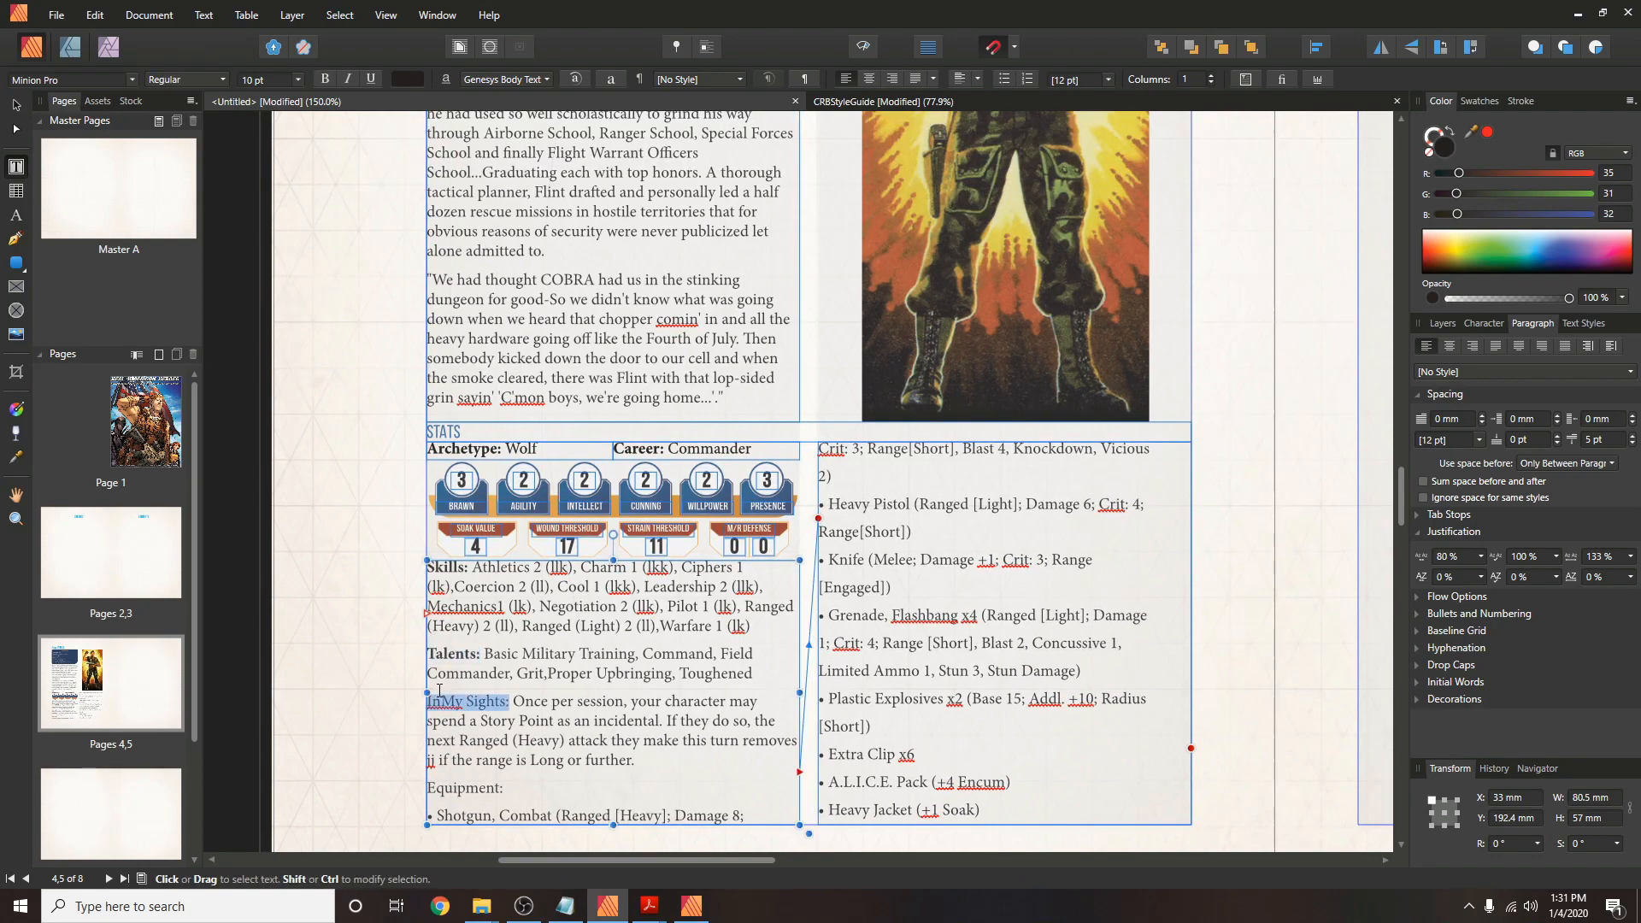
pyautogui.hotkey('ctrl', 'b')
pyautogui.moveTo(504, 788); pyautogui.dragTo(426, 788)
pyautogui.hotkey('ctrl', 'b')
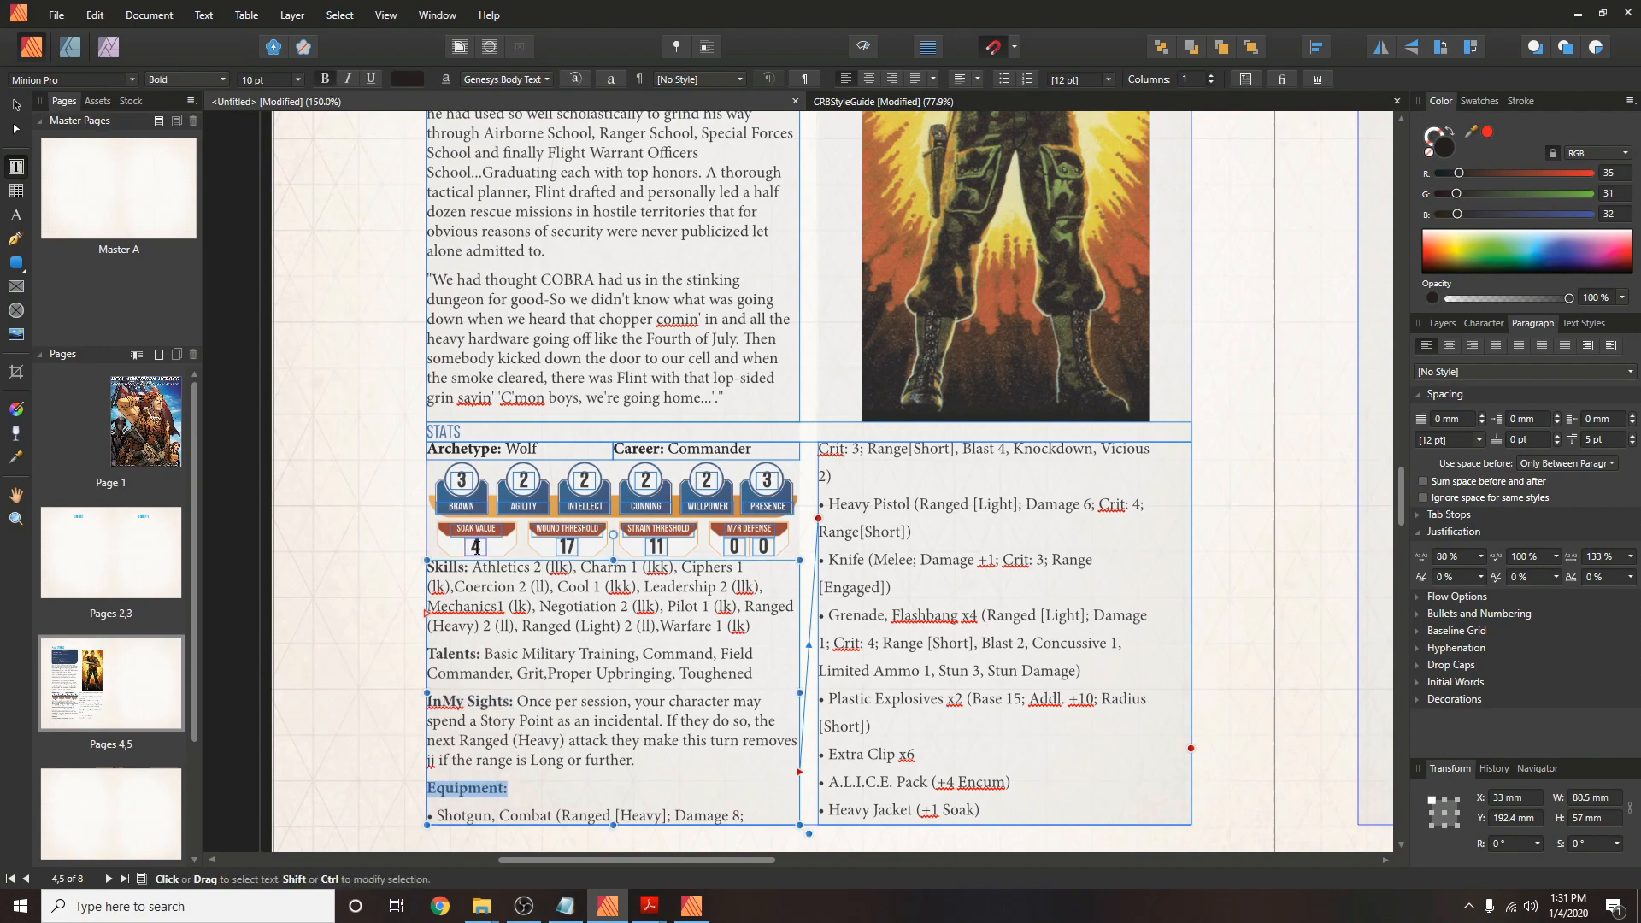
# Place the Shotgun bullet directly under the Equipment label and remove the paragraph spacing between the equipment items.
pyautogui.click(436, 815)
pyautogui.press('BackSpace')
pyautogui.hotkey('shift', 'Return')
pyautogui.scroll(-1, 440, 799)
pyautogui.click(1016, 759)
pyautogui.moveTo(435, 757); pyautogui.dragTo(822, 575)
pyautogui.scroll(-5, 1611, 441)
pyautogui.scroll(-5, 1612, 442)
pyautogui.click(1008, 675)
# Bold the item names Shotgun, Combat; Heavy Pistol; Knife; and Grenade, Flashbang in the equipment list.
pyautogui.moveTo(553, 757); pyautogui.dragTo(436, 757)
pyautogui.click(324, 80)
pyautogui.moveTo(913, 437); pyautogui.dragTo(828, 437)
pyautogui.hotkey('ctrl', 'b')
pyautogui.doubleClick(846, 476)
pyautogui.hotkey('ctrl', 'b')
pyautogui.moveTo(828, 514); pyautogui.dragTo(963, 514)
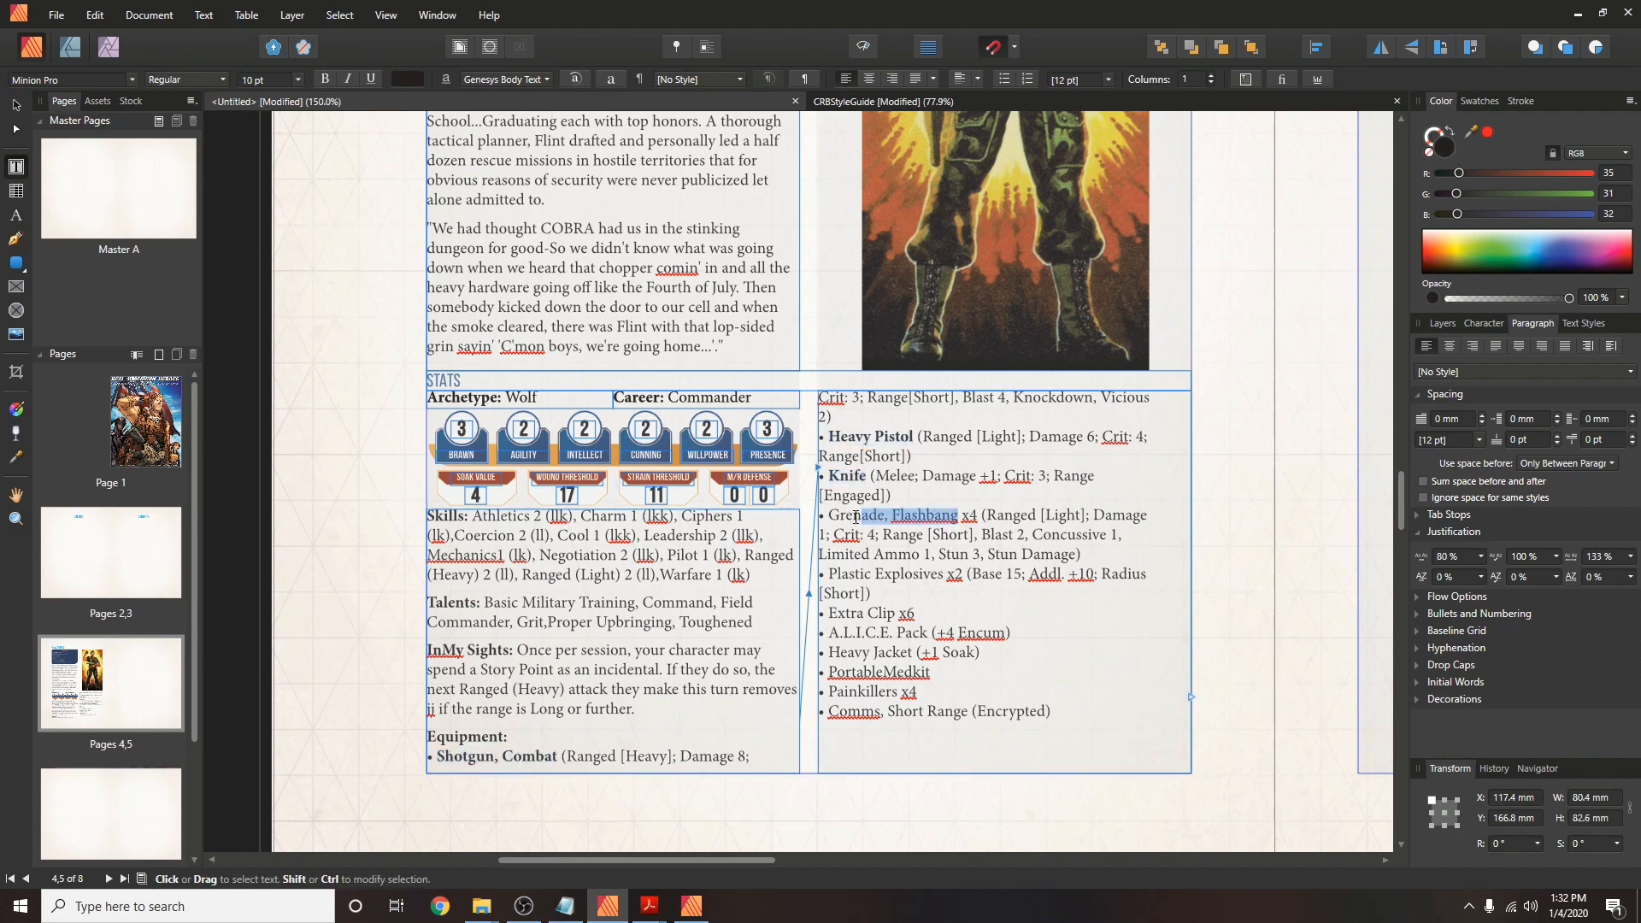
pyautogui.hotkey('ctrl', 'b')
# Bold the remaining equipment names from Plastic Explosives to Comms, Short Range (Encrypted), and correct "PortableMedkit" to "Portable Medkit".
pyautogui.moveTo(951, 574); pyautogui.dragTo(835, 611)
pyautogui.hotkey('ctrl', 'b')
pyautogui.hotkey('ctrl', 'b')
pyautogui.moveTo(928, 632); pyautogui.dragTo(828, 652)
pyautogui.hotkey('ctrl', 'b')
pyautogui.hotkey('ctrl', 'b')
pyautogui.click(872, 672)
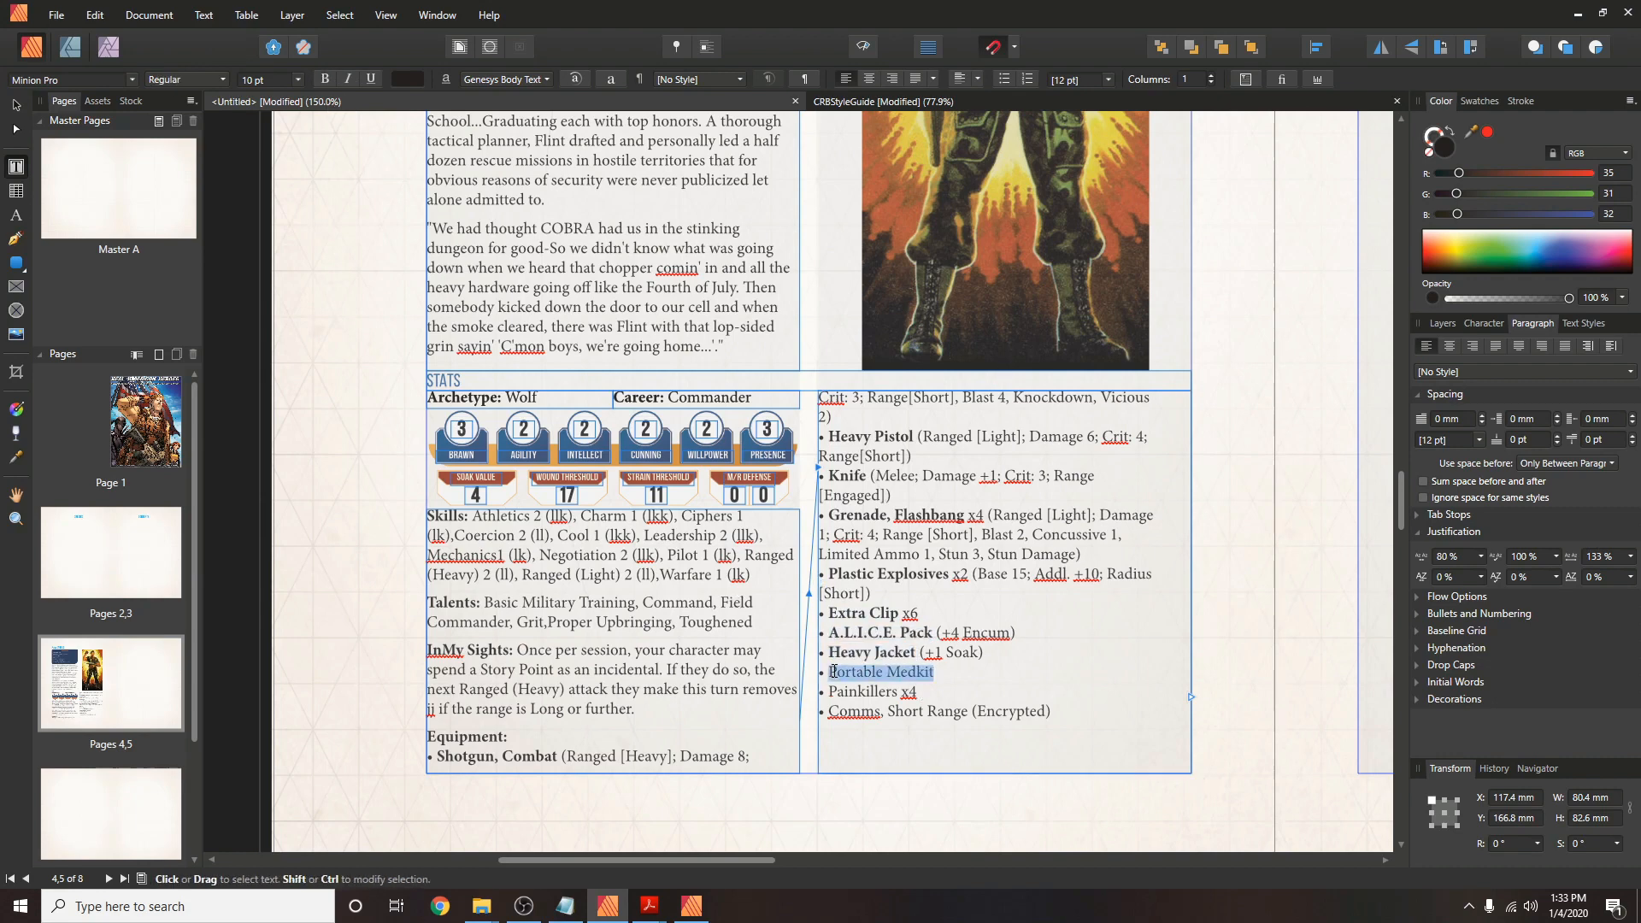
pyautogui.moveTo(939, 671); pyautogui.dragTo(1063, 711)
pyautogui.hotkey('ctrl', 'b')
pyautogui.hotkey('ctrl', 'b')
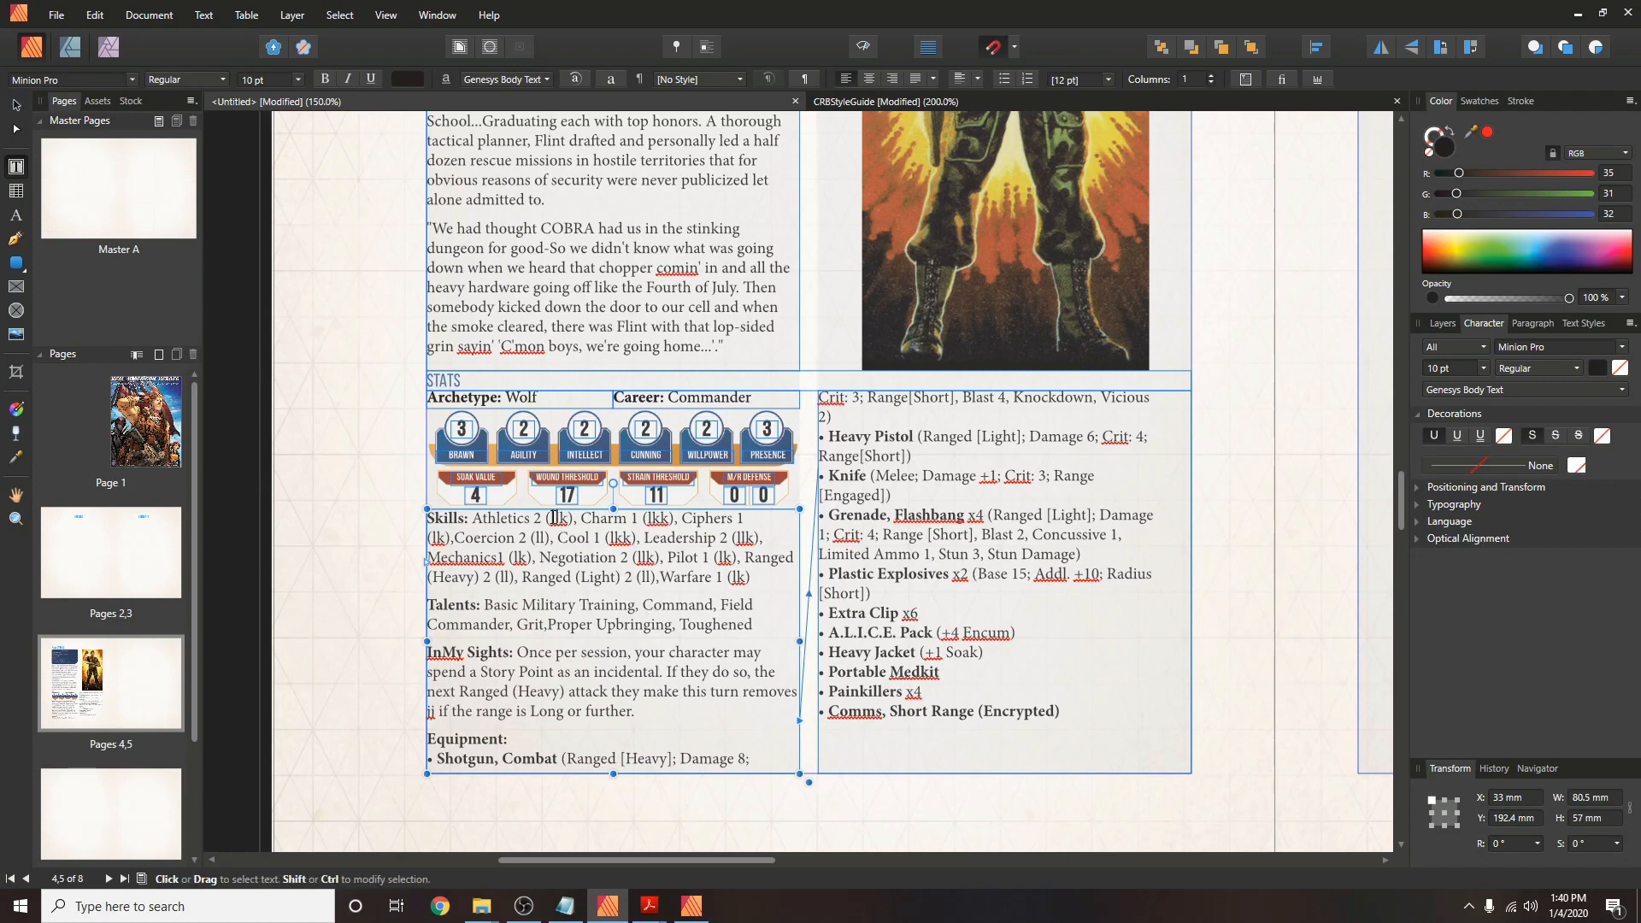
# Start a new character style named "Genesys Proficiency Dice", based on no style, for the "ll" after Athletics 2.
pyautogui.click(523, 78)
pyautogui.click(525, 105)
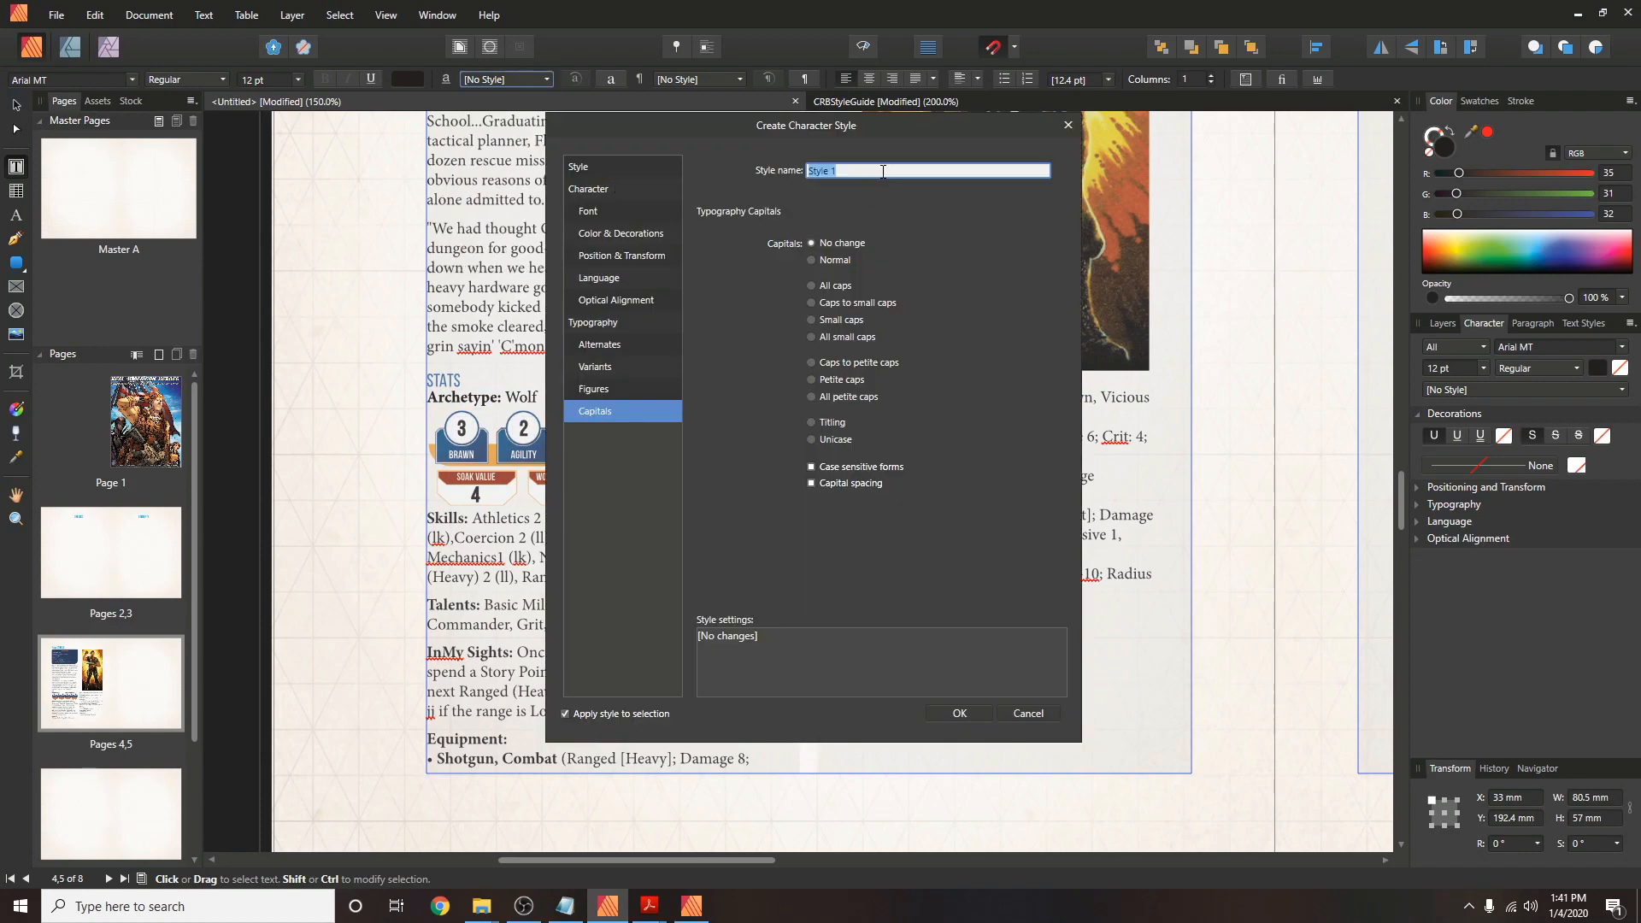
pyautogui.write('Genesys Proficiency Dice')
pyautogui.click(586, 166)
pyautogui.click(900, 242)
pyautogui.click(901, 243)
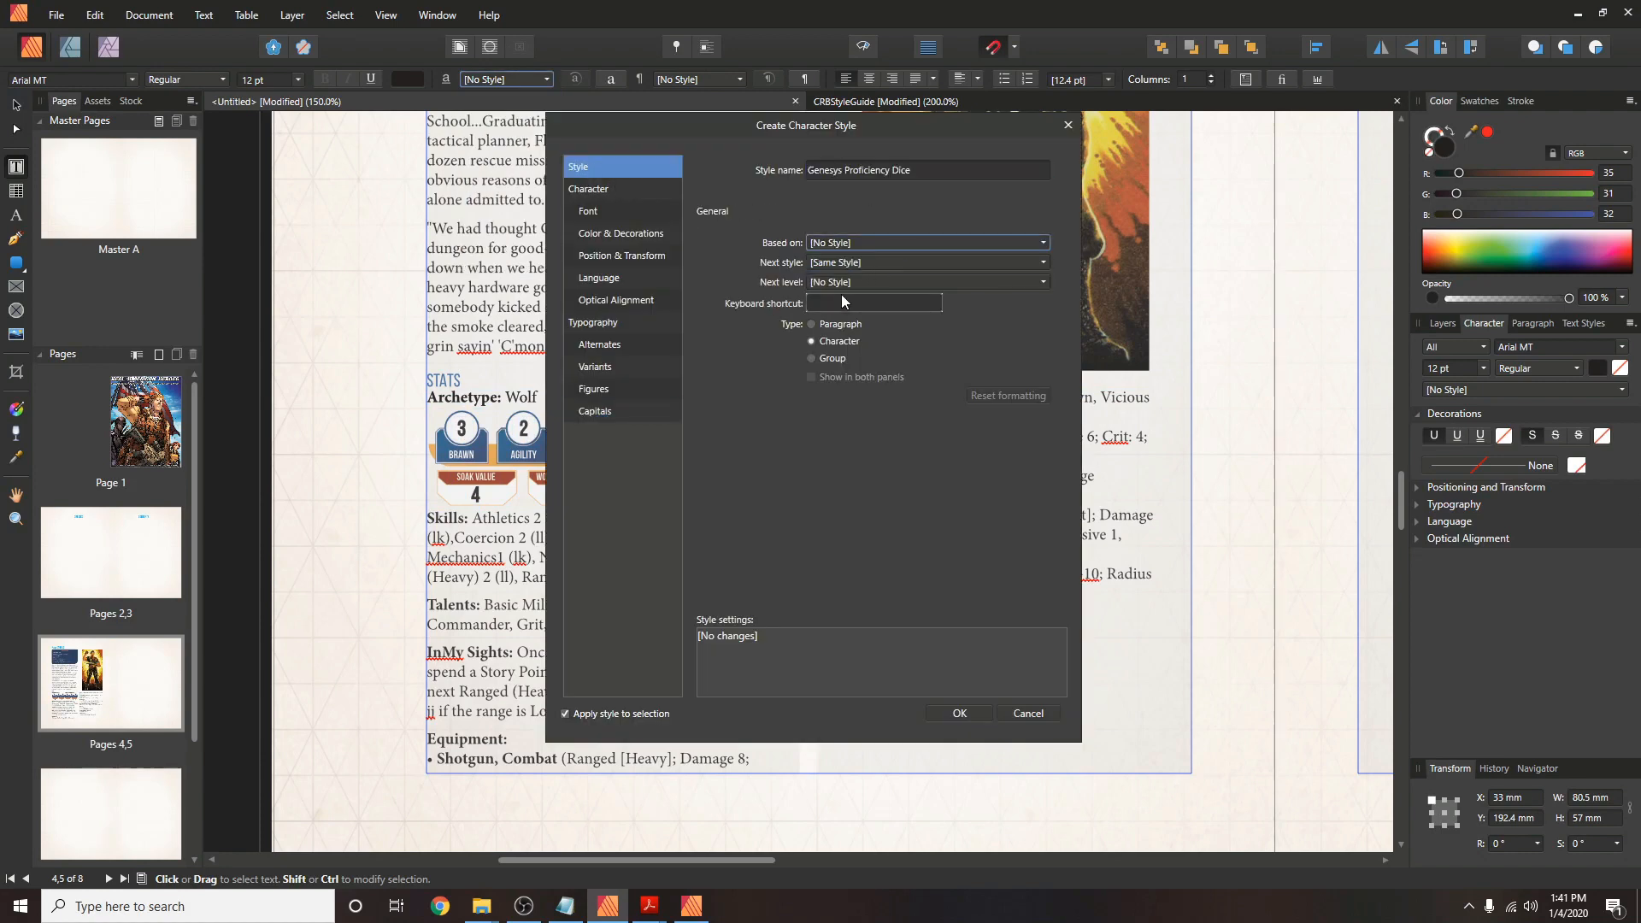
# Set the new style's font to GenesysGlyphsAndDice Regular at 10 pt.
pyautogui.click(589, 189)
pyautogui.click(832, 244)
pyautogui.click(834, 316)
pyautogui.click(838, 264)
pyautogui.click(837, 305)
pyautogui.click(837, 338)
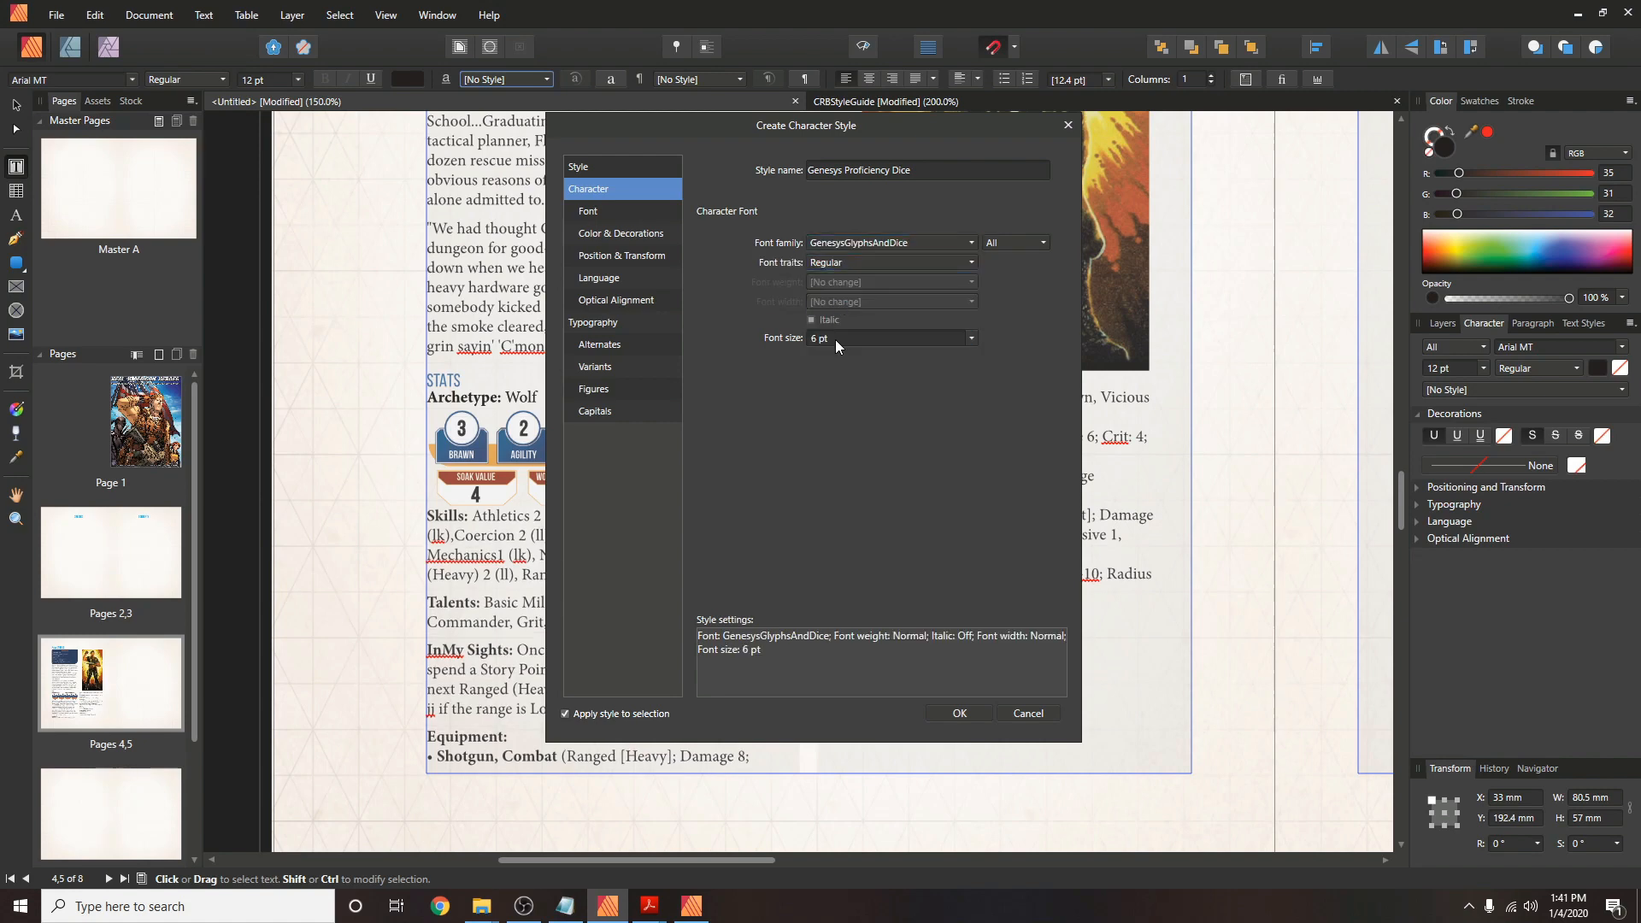
pyautogui.scroll(-4, 837, 340)
# Give the style a yellow text fill with red 253 and green 231, and create it, applied to the selected Athletics letters.
pyautogui.click(622, 213)
pyautogui.click(634, 236)
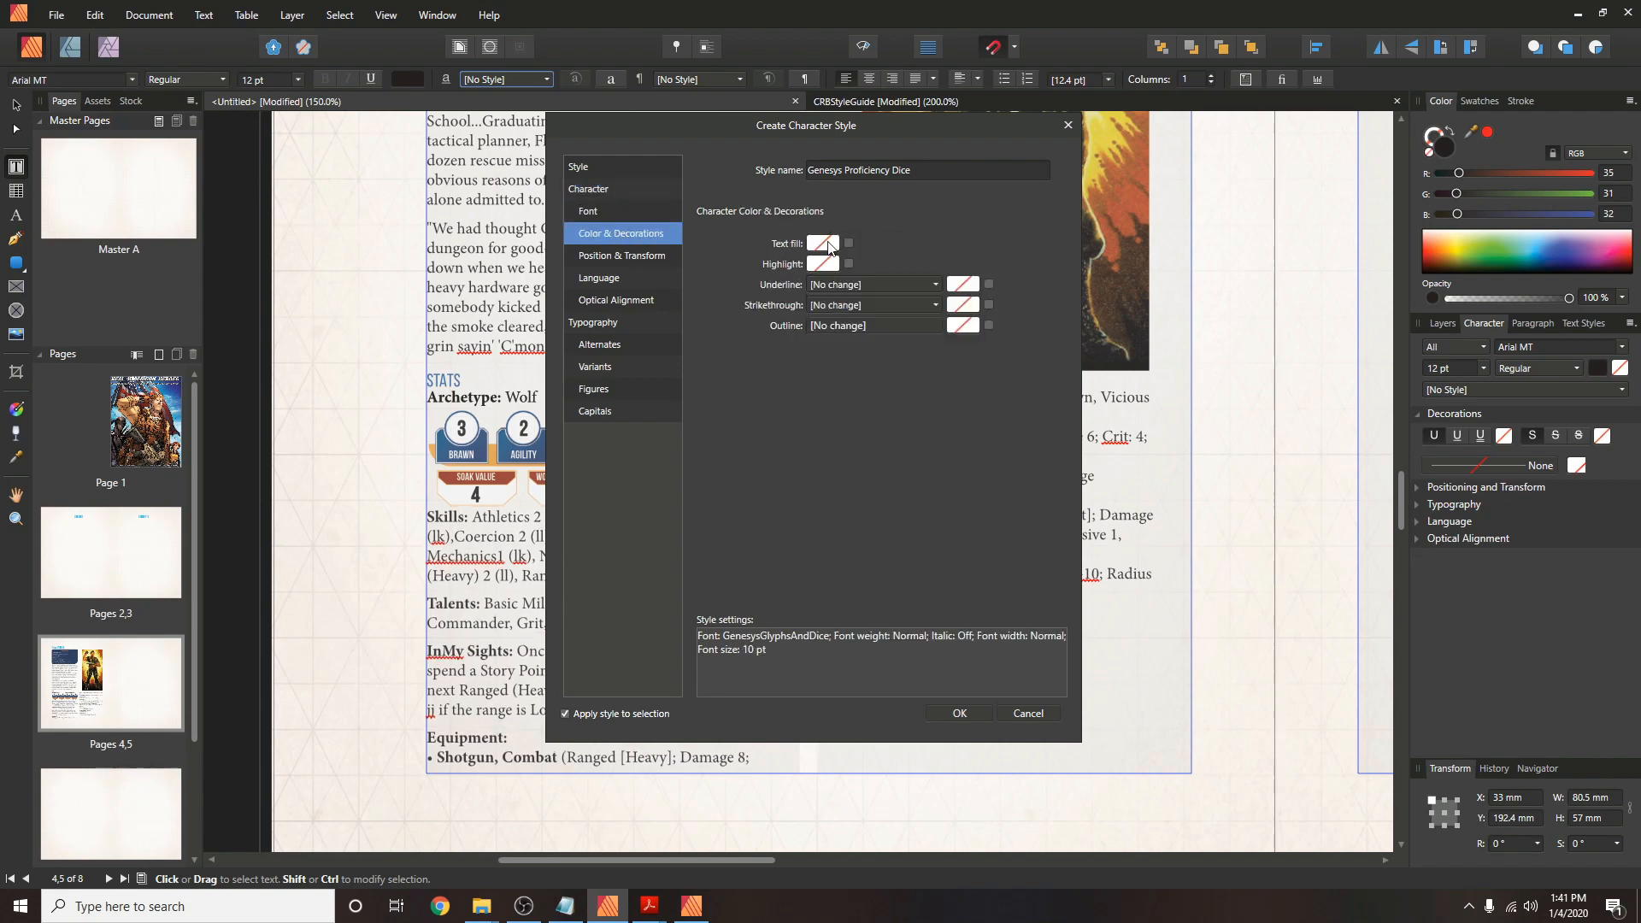
pyautogui.click(824, 244)
pyautogui.click(759, 275)
pyautogui.write('253')
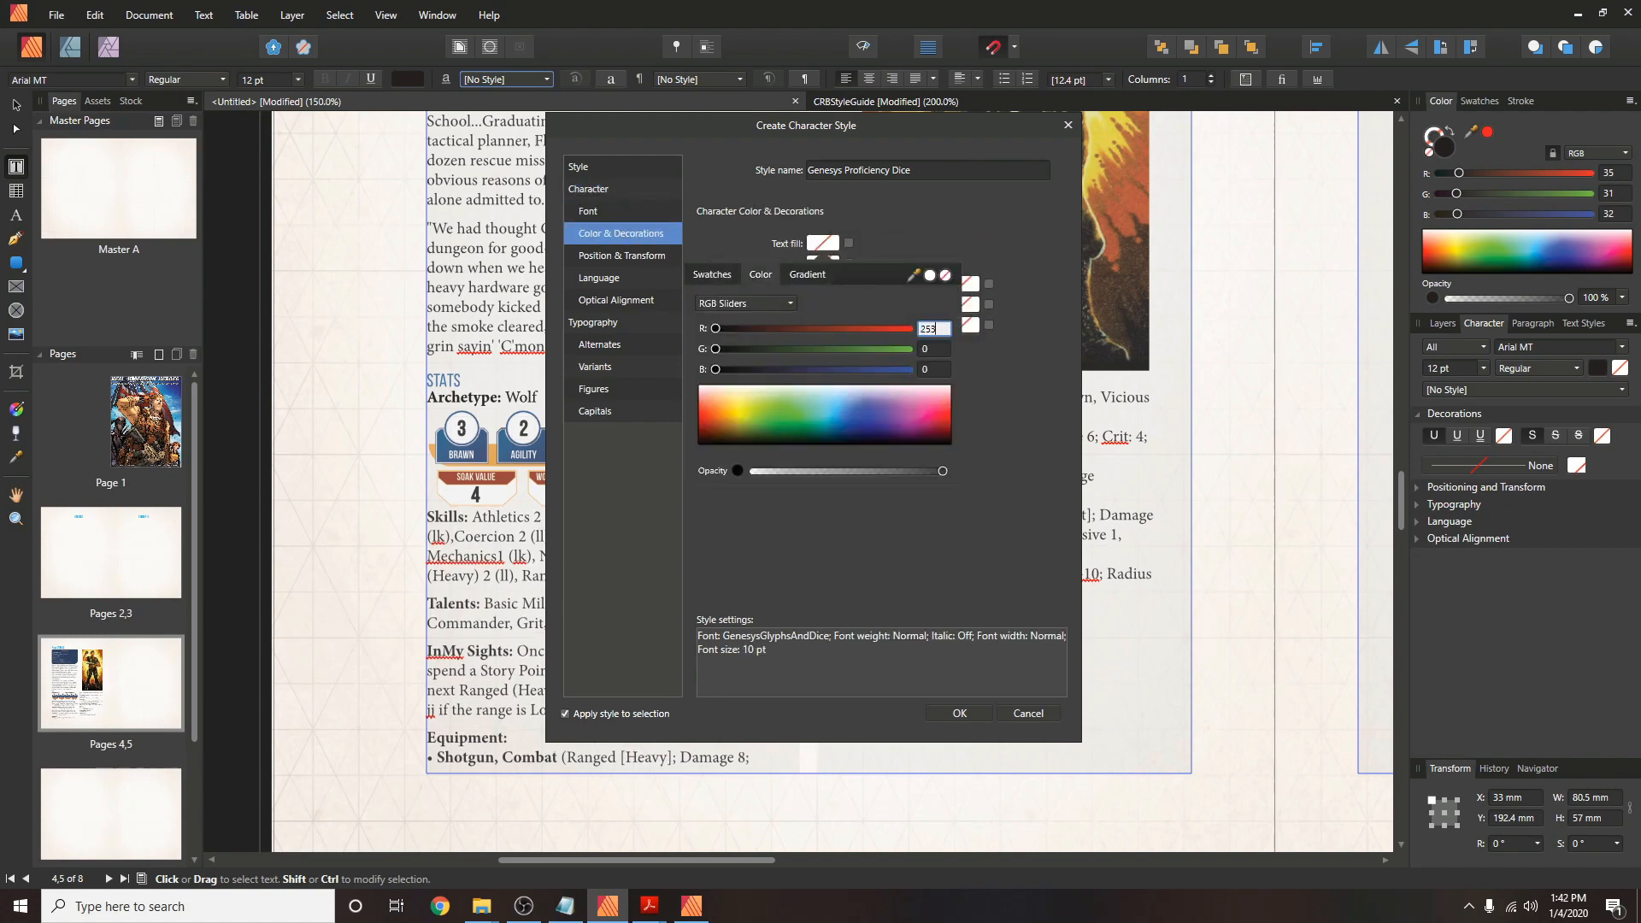
pyautogui.press('Tab')
pyautogui.write('231')
pyautogui.press('Tab')
pyautogui.click(968, 716)
pyautogui.click(609, 300)
pyautogui.click(957, 714)
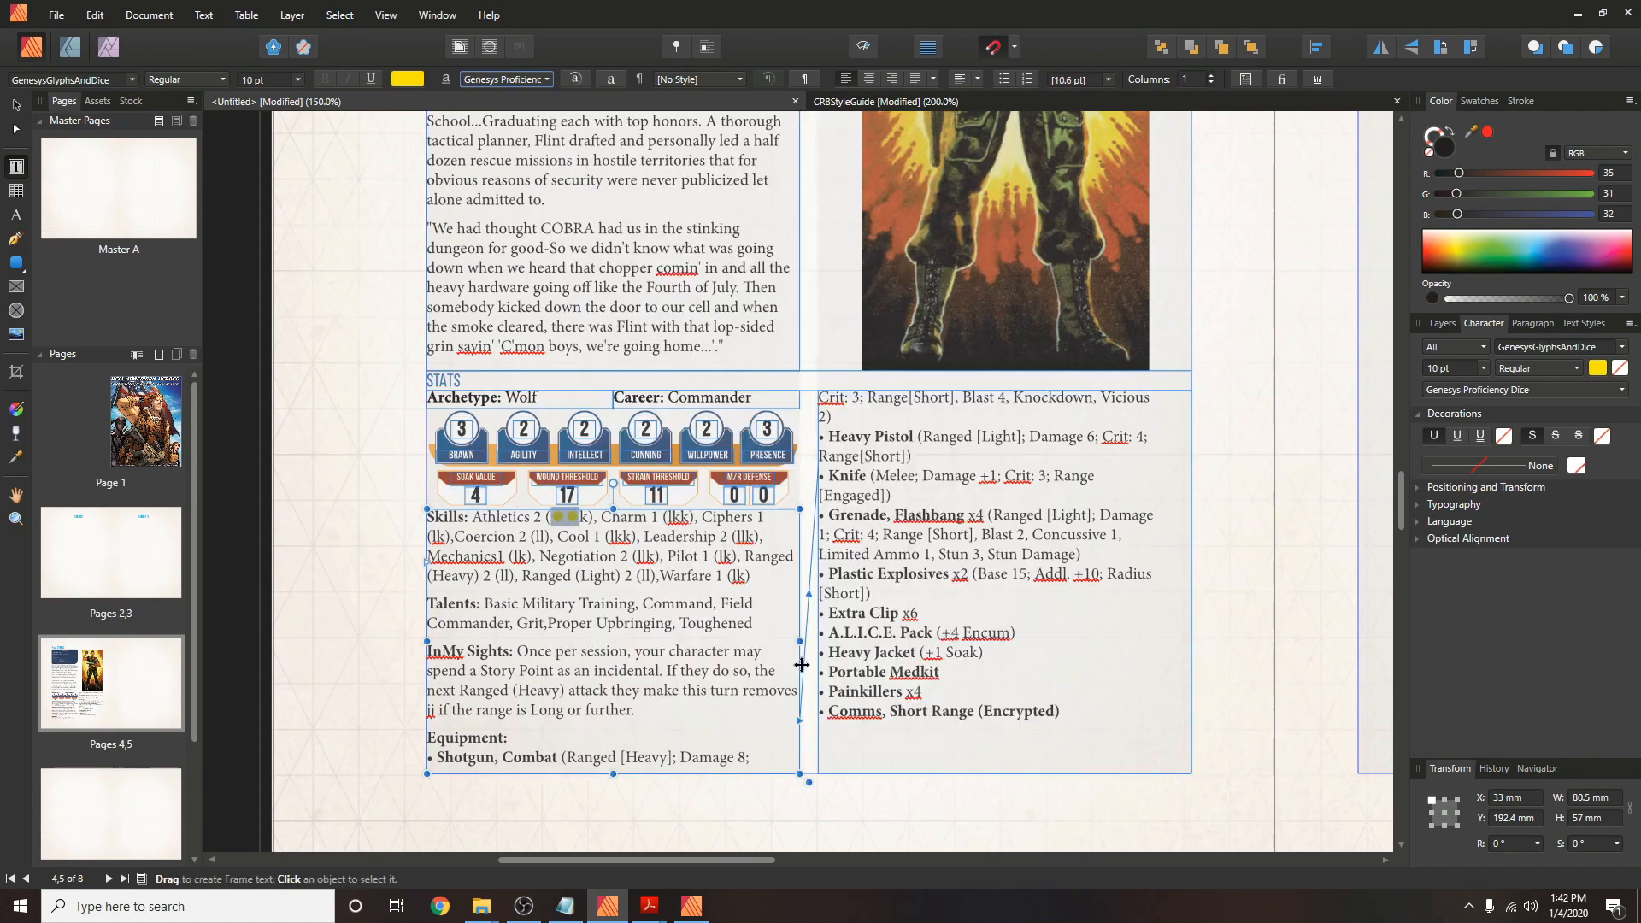
# Set an outline width on the Athletics proficiency symbols and update the Genesys Proficiency Dice style from them.
pyautogui.click(1506, 464)
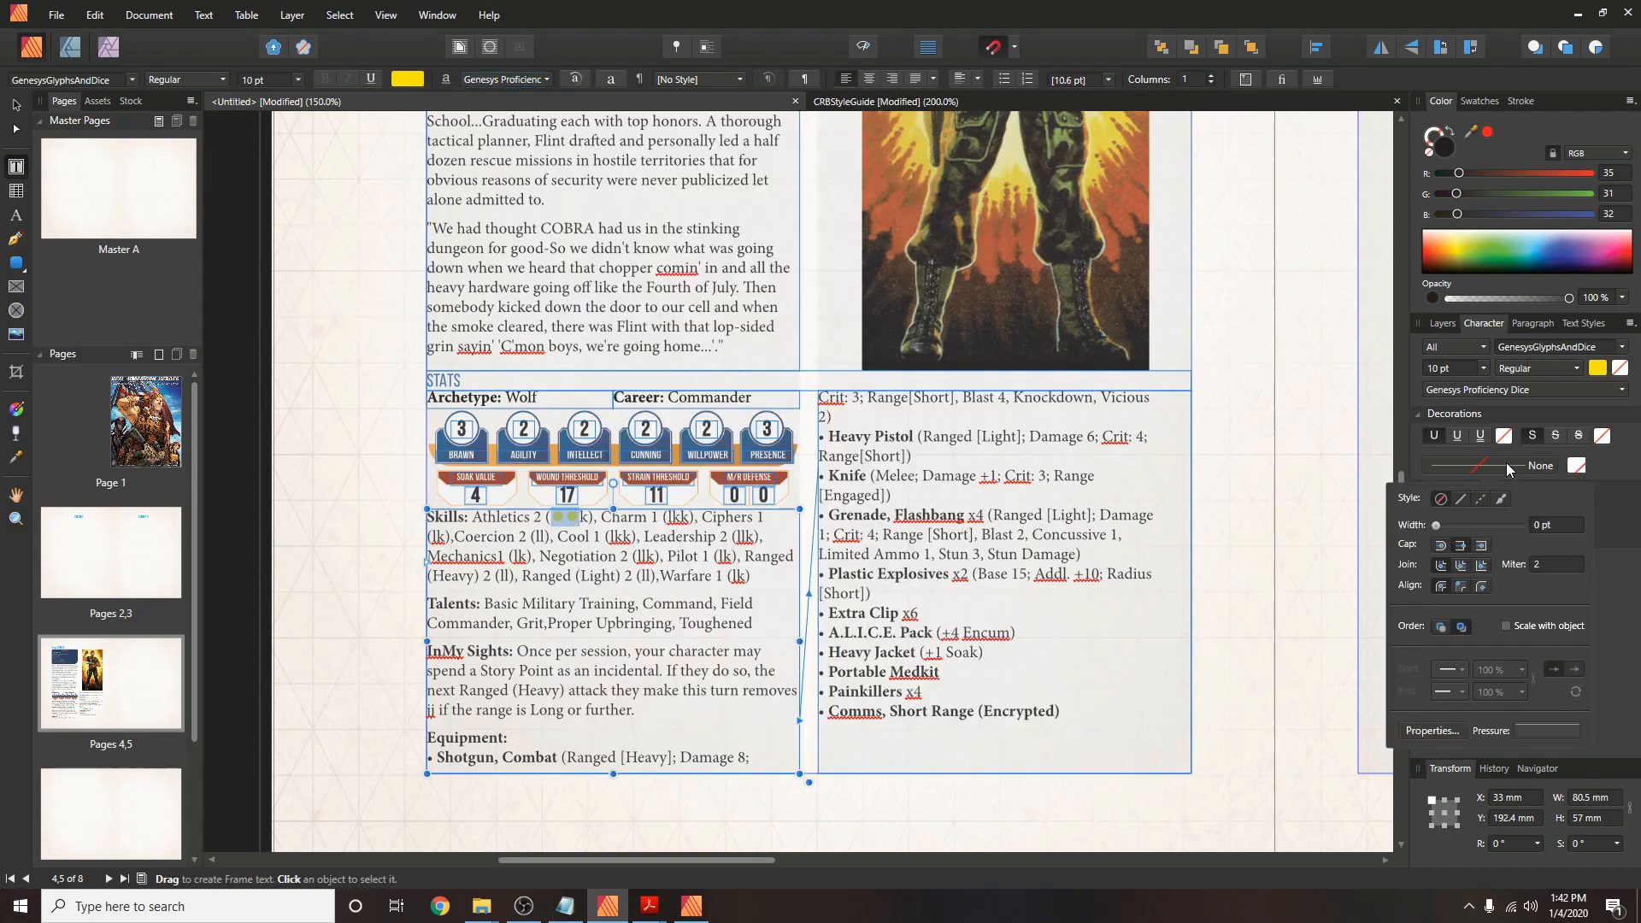
pyautogui.click(1556, 525)
pyautogui.press('Return')
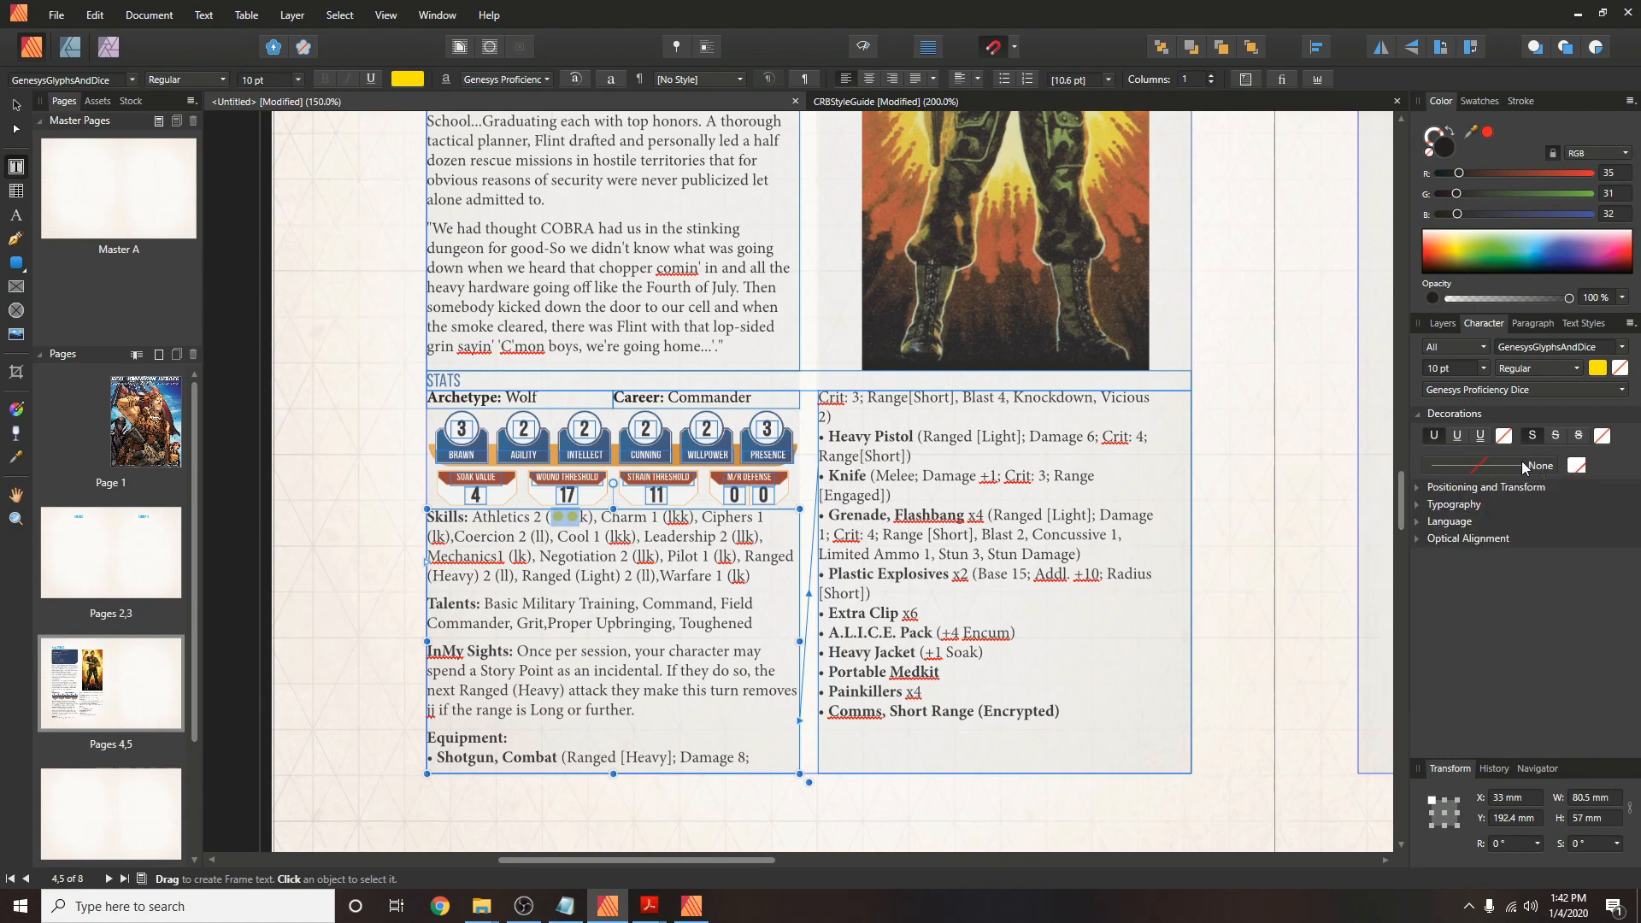
pyautogui.click(1582, 323)
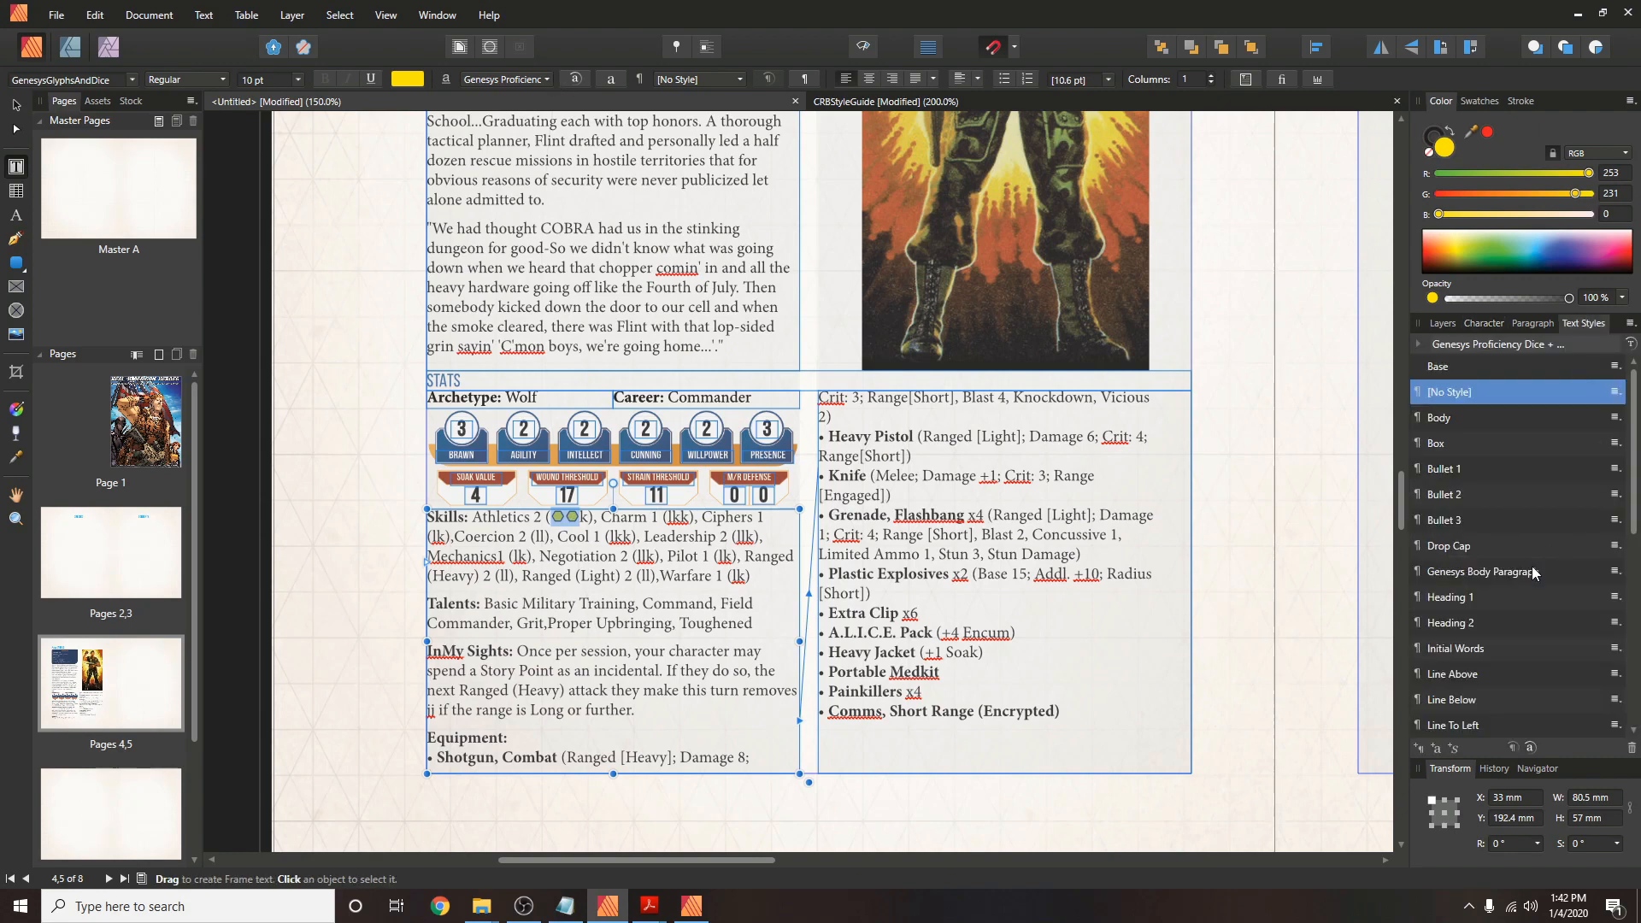
pyautogui.scroll(-5, 1551, 431)
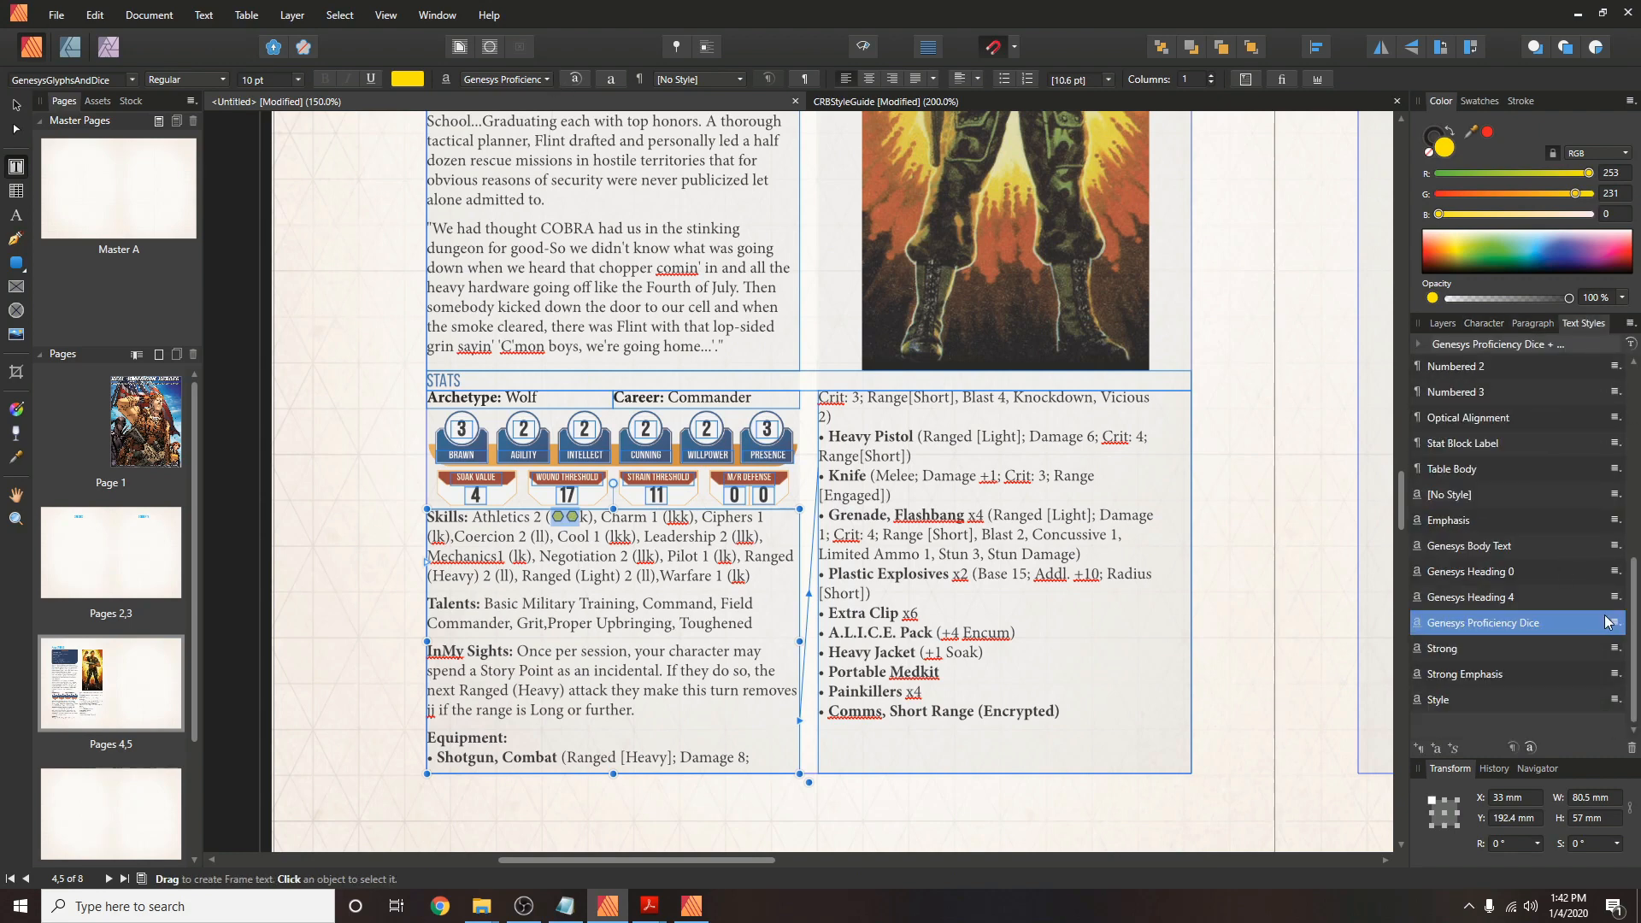
pyautogui.click(1614, 625)
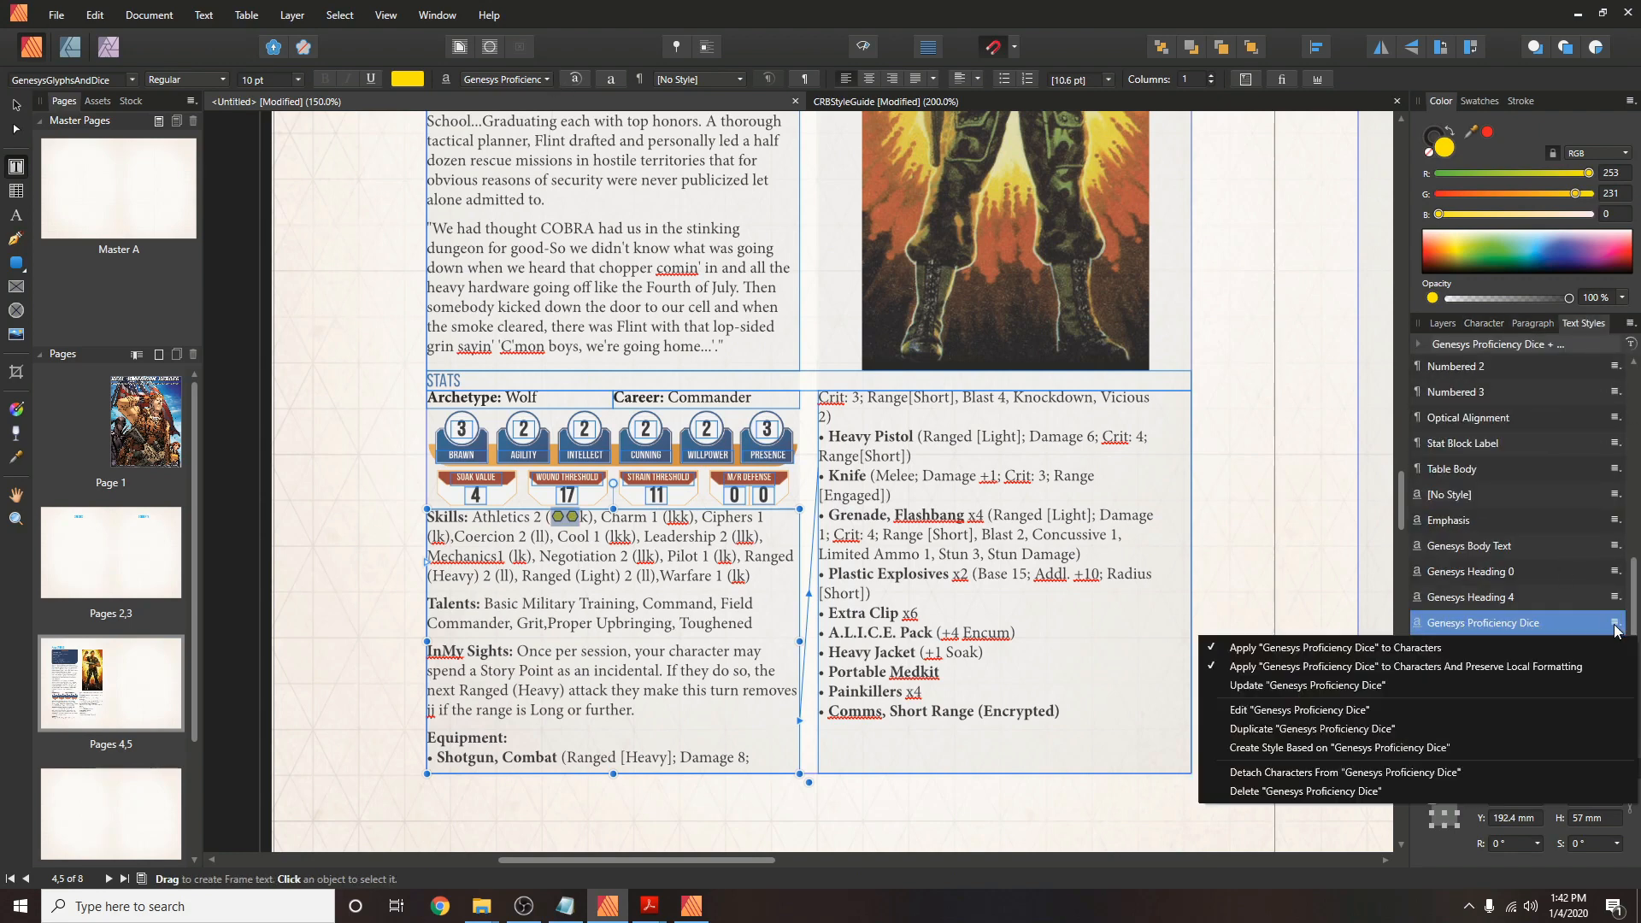
pyautogui.click(1365, 686)
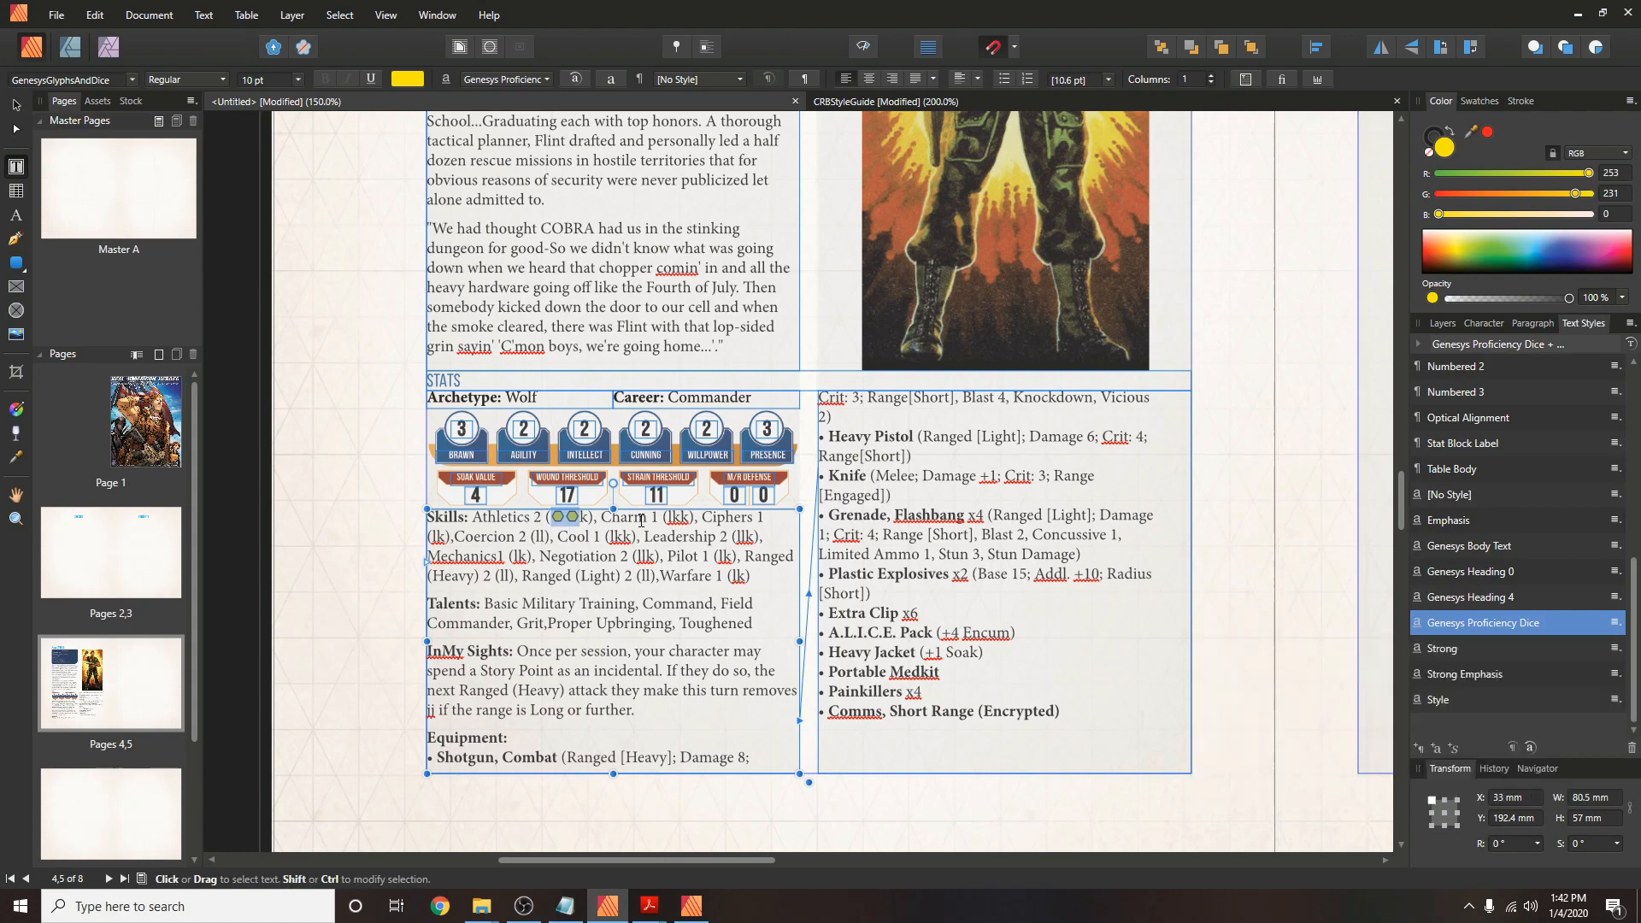
# Apply the Genesys Proficiency Dice style to the "l" letters after Charm, Ciphers, Coercion and Cool.
pyautogui.click(674, 516)
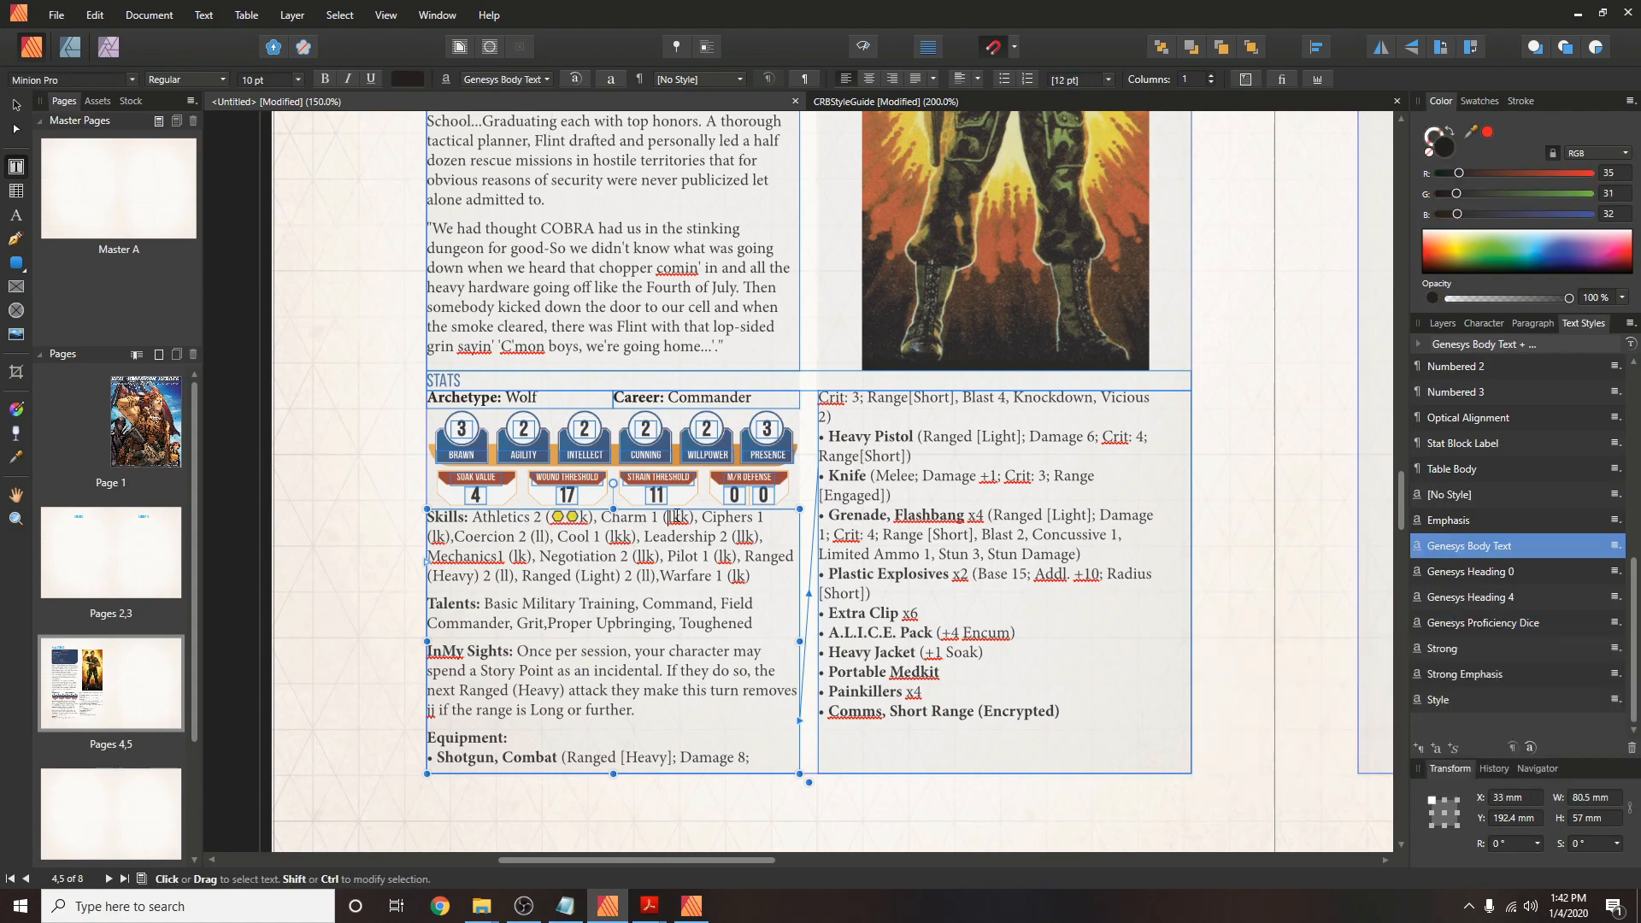
pyautogui.click(547, 76)
pyautogui.click(538, 226)
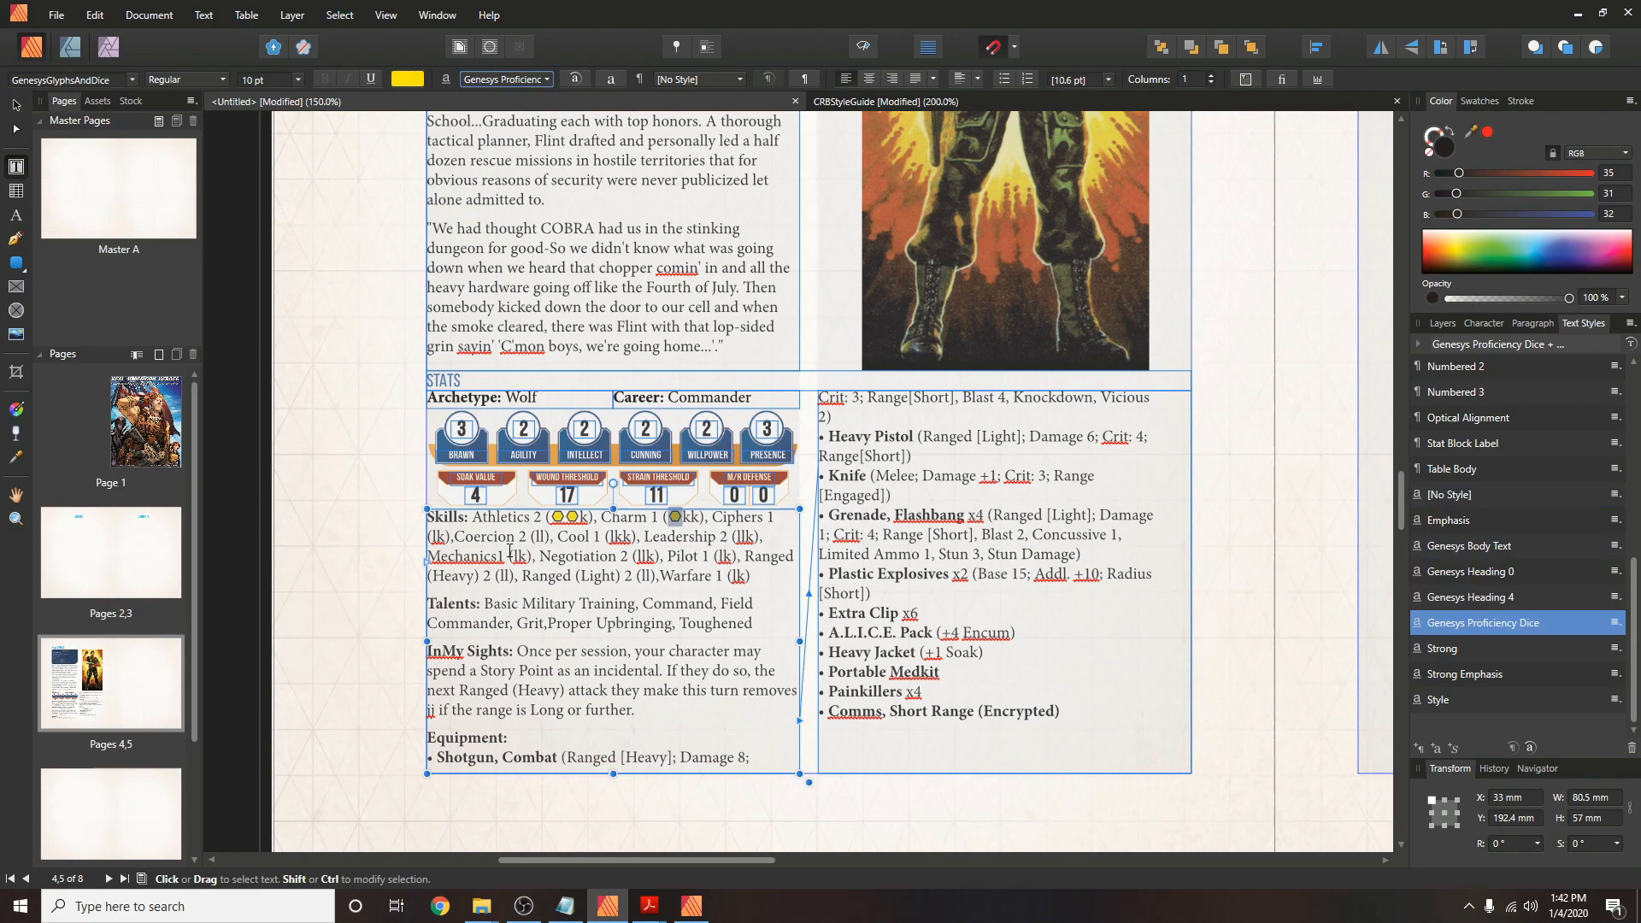
pyautogui.doubleClick(555, 536)
pyautogui.click(504, 79)
pyautogui.click(519, 228)
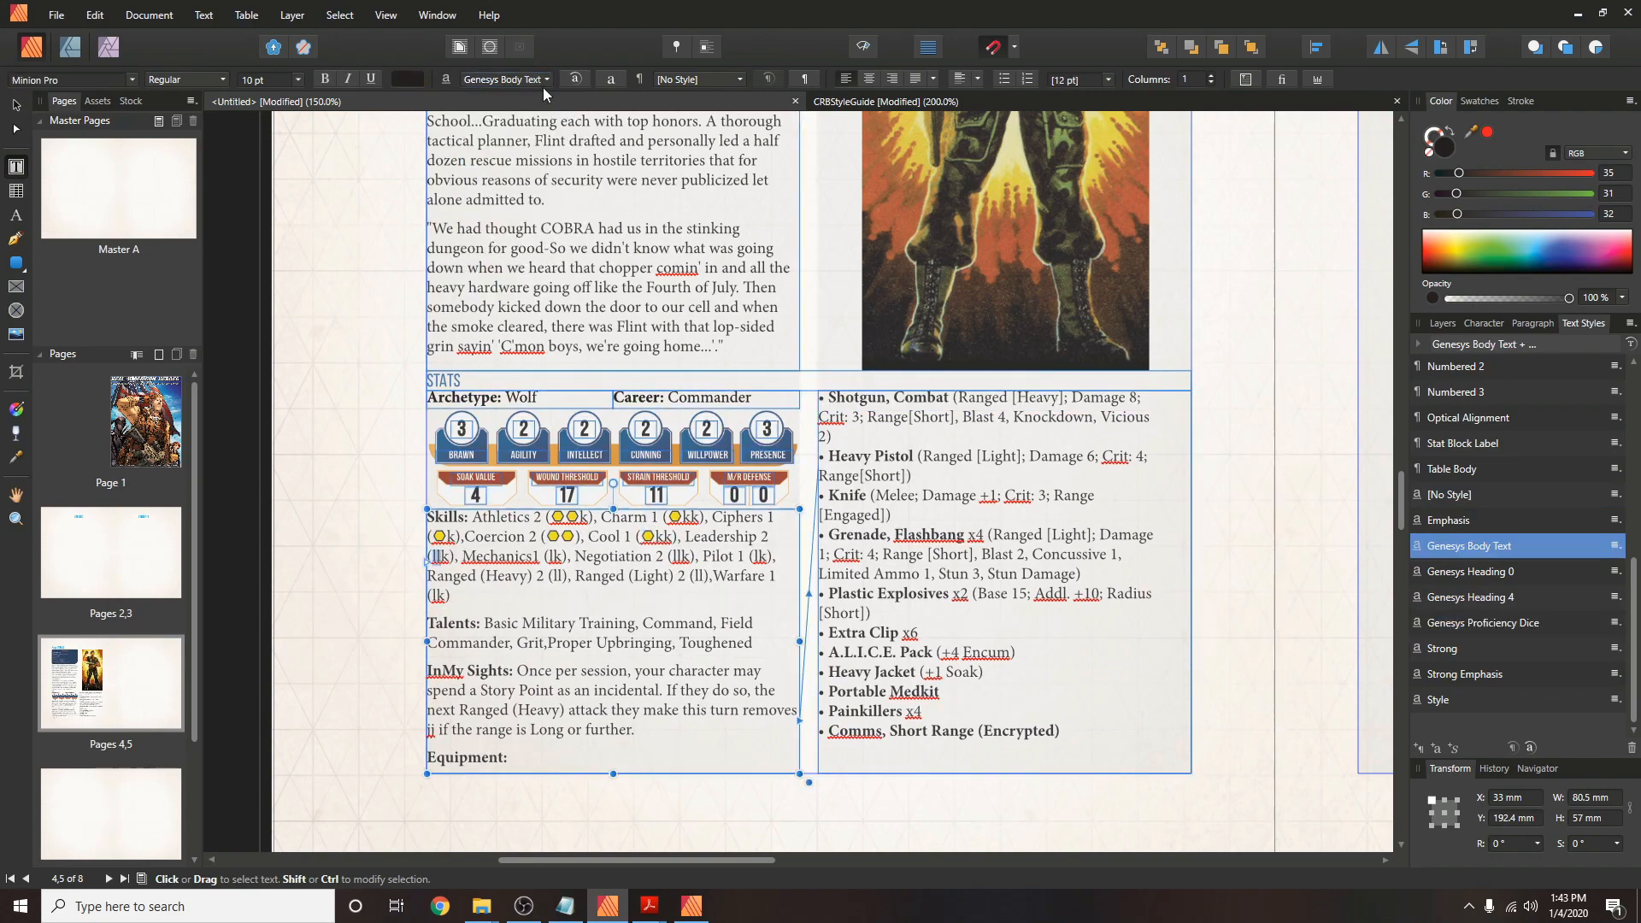
# Apply the Genesys Proficiency Dice style to the "l" letters of the remaining skills from Leadership to Warfare.
pyautogui.moveTo(440, 576); pyautogui.dragTo(432, 576)
pyautogui.click(547, 79)
pyautogui.click(523, 227)
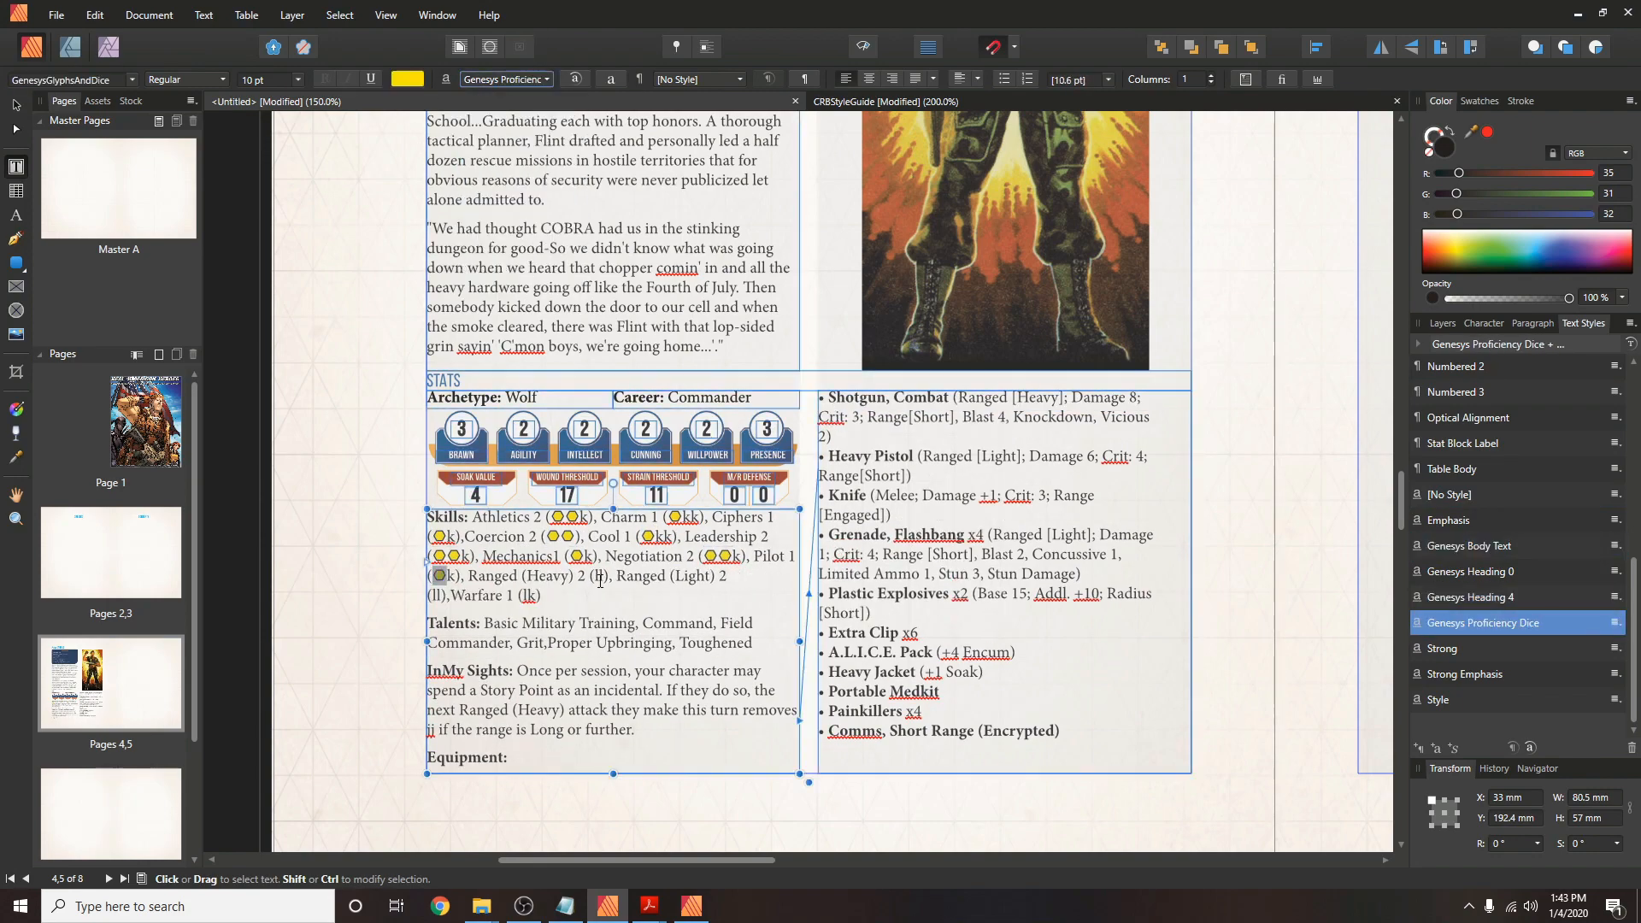
pyautogui.moveTo(606, 576); pyautogui.dragTo(596, 576)
pyautogui.click(547, 79)
pyautogui.click(525, 229)
pyautogui.moveTo(442, 595); pyautogui.dragTo(432, 595)
pyautogui.click(547, 77)
pyautogui.moveTo(550, 597); pyautogui.dragTo(543, 597)
pyautogui.click(547, 78)
pyautogui.click(524, 227)
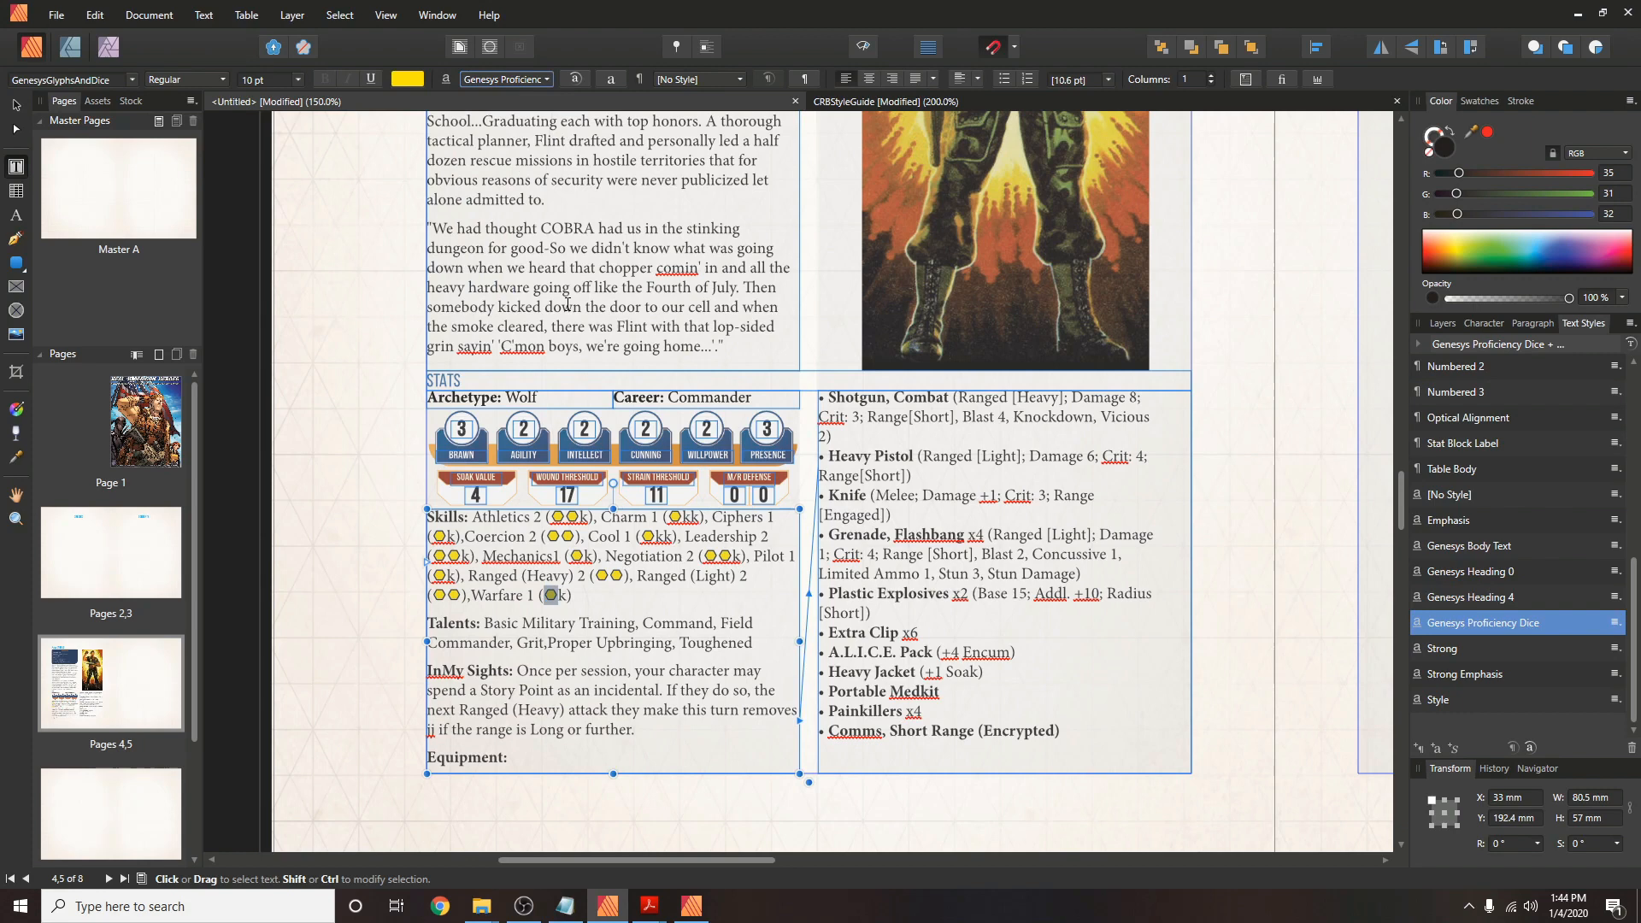
# Start a new character style named "Genesys Ability Dice" for the "k" after Athletics 2.
pyautogui.moveTo(588, 518); pyautogui.dragTo(580, 517)
pyautogui.click(547, 77)
pyautogui.click(516, 329)
pyautogui.moveTo(807, 170); pyautogui.dragTo(860, 169)
pyautogui.write('Genesys Ability Dice')
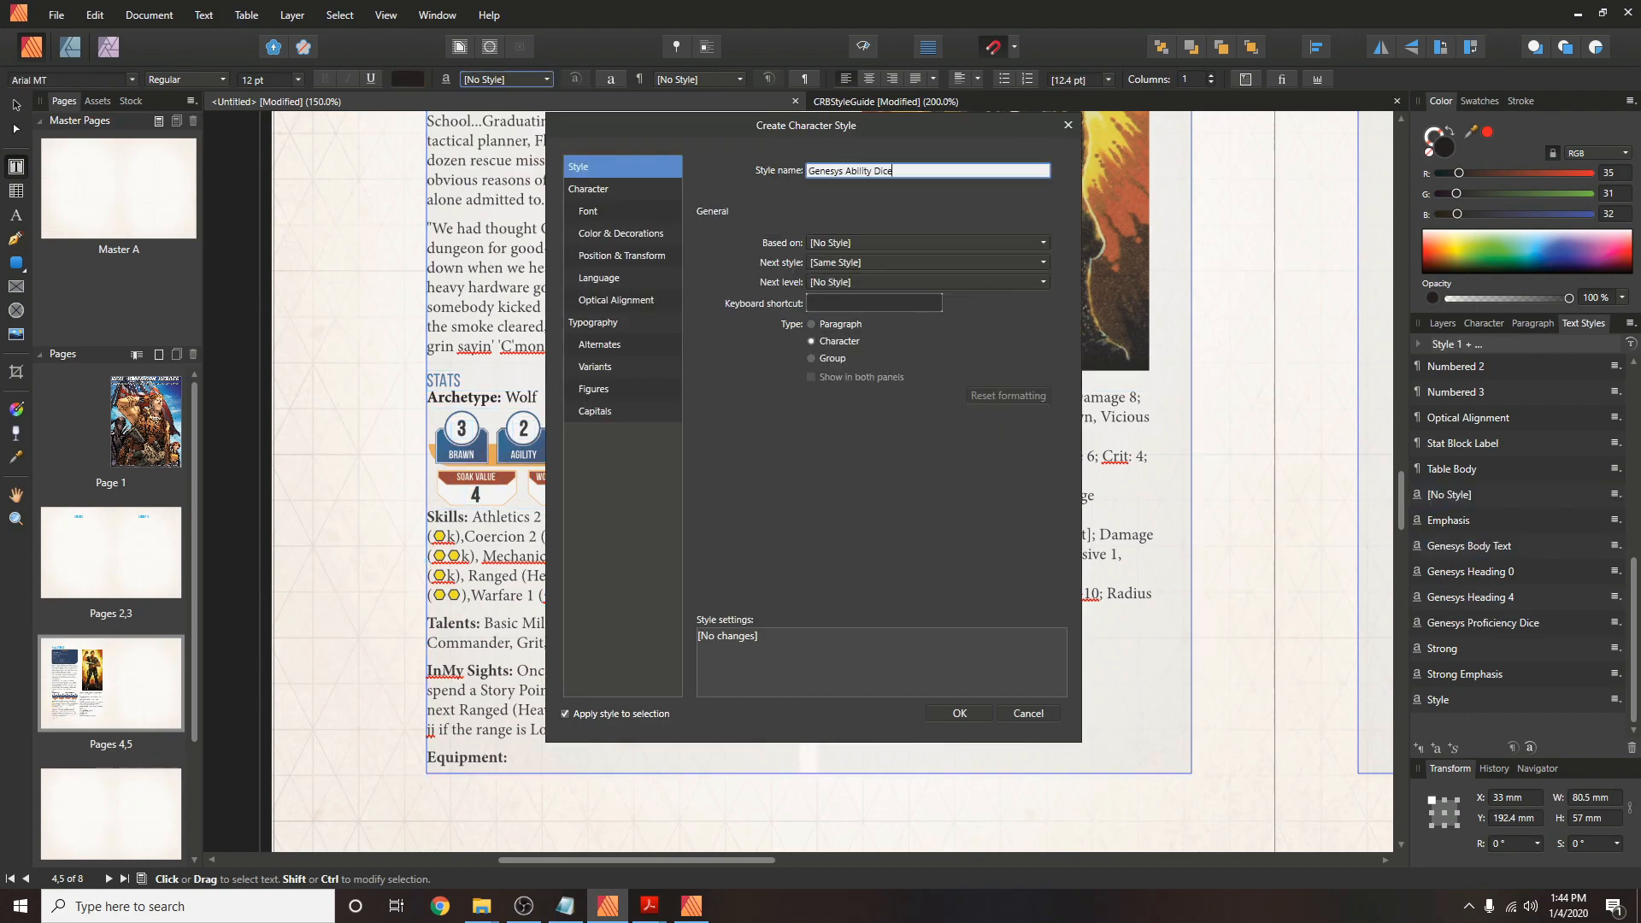
# Set the new style's font to GenesysGlyphsAndDice Regular at 10 pt.
pyautogui.click(589, 189)
pyautogui.click(589, 211)
pyautogui.click(860, 246)
pyautogui.click(859, 262)
pyautogui.click(841, 295)
pyautogui.click(854, 338)
pyautogui.write('10')
# Give the style a green text fill with red 67 and create it, applied to the selected Athletics letter.
pyautogui.click(607, 233)
pyautogui.click(823, 244)
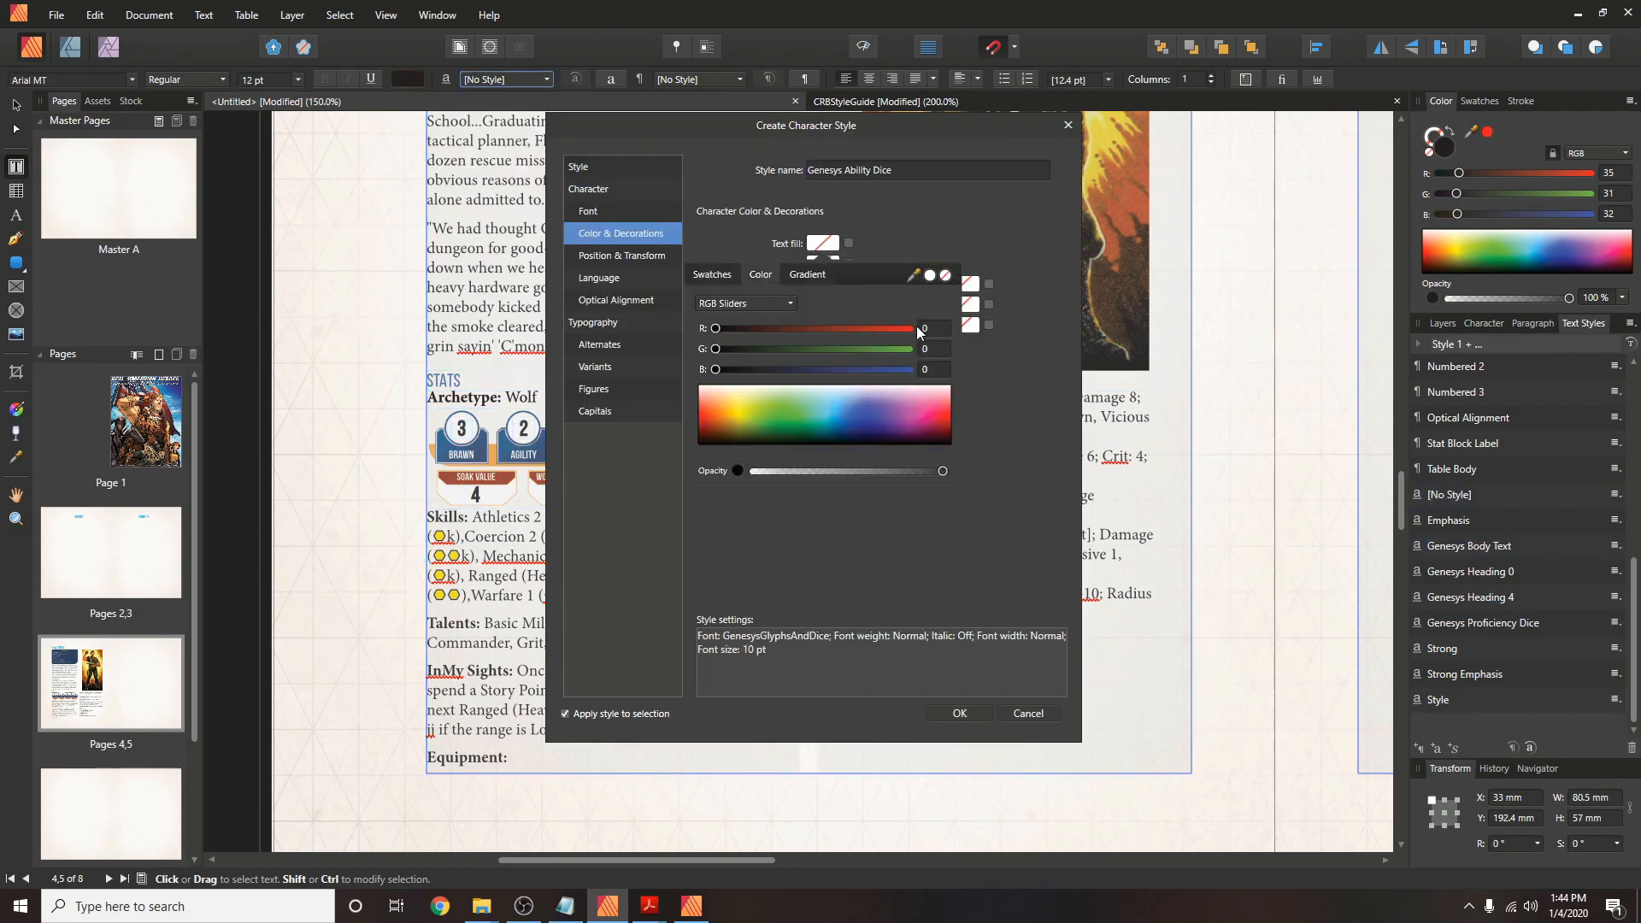
pyautogui.click(935, 329)
pyautogui.write('67')
pyautogui.click(612, 254)
pyautogui.click(598, 368)
pyautogui.click(959, 713)
# Try to set an outline width on the selected Athletics ability symbol.
pyautogui.click(1482, 323)
pyautogui.click(1556, 524)
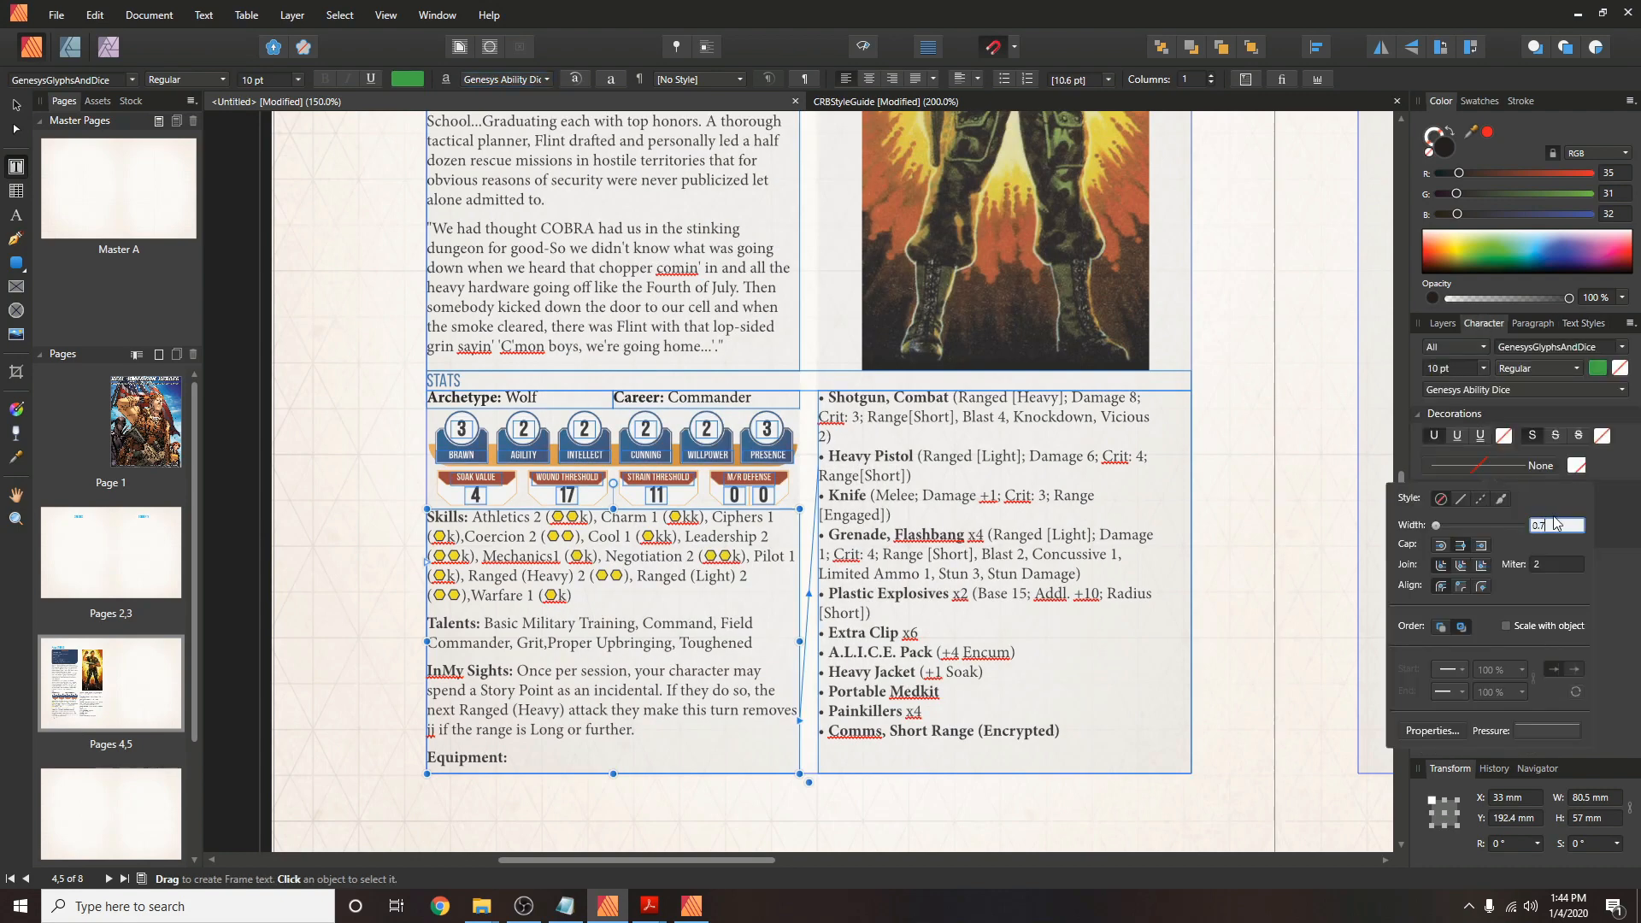
pyautogui.click(1591, 484)
# Edit the Genesys Ability Dice style to use GenesysGlyphsAndDice at 10 pt with a text fill of red 67, green 173 and blue 73.
pyautogui.click(1582, 323)
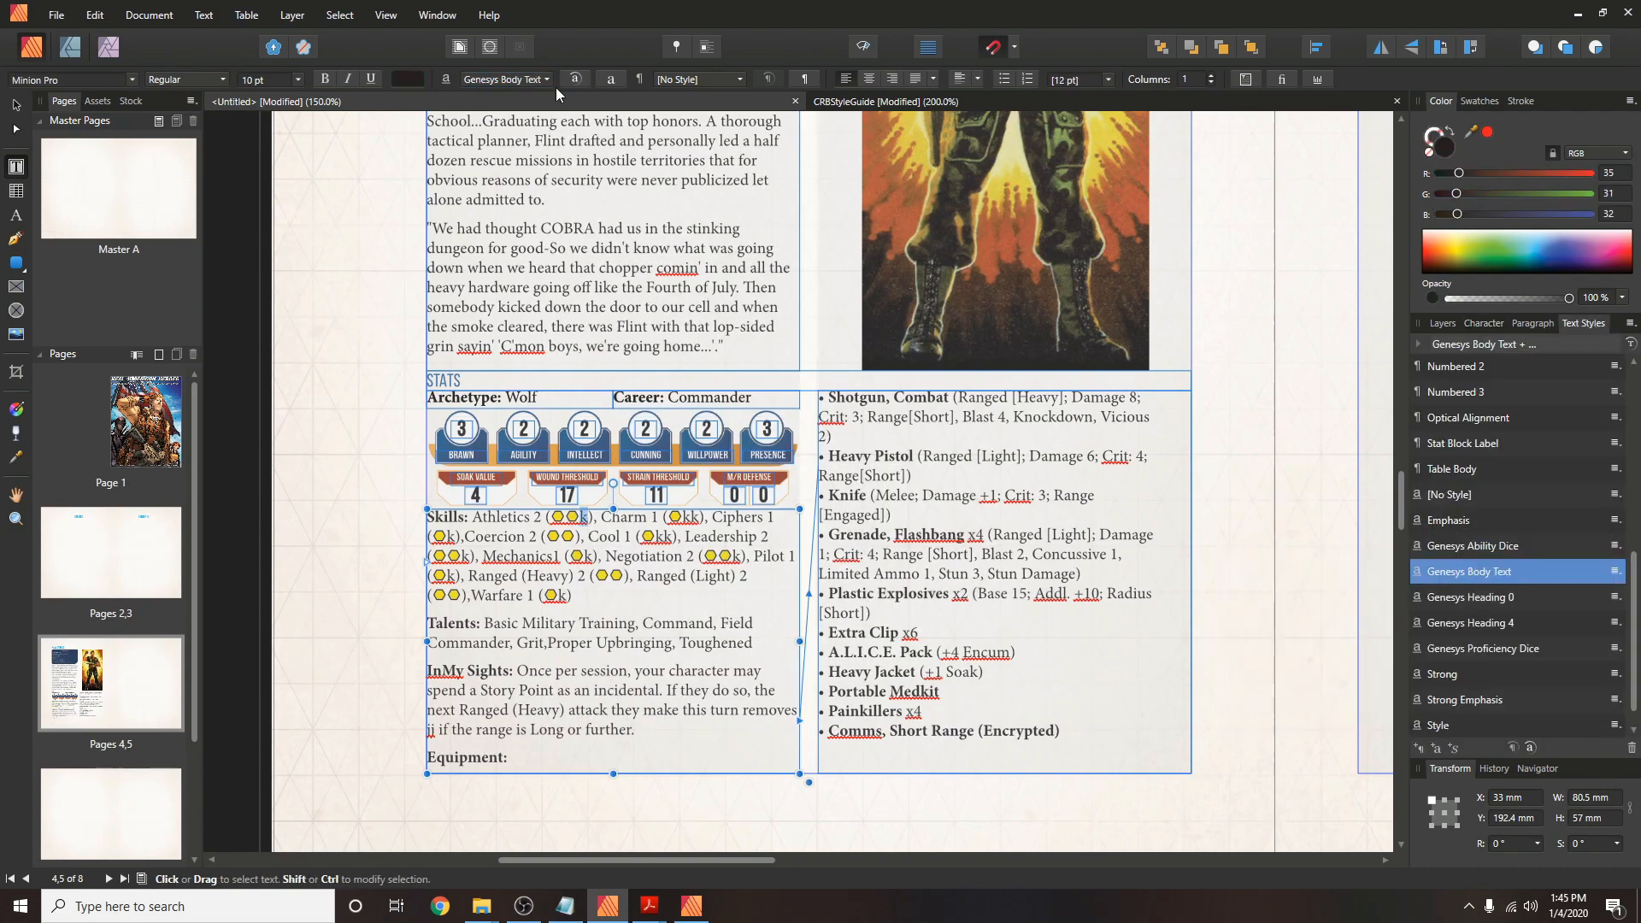
pyautogui.click(1614, 545)
pyautogui.click(588, 188)
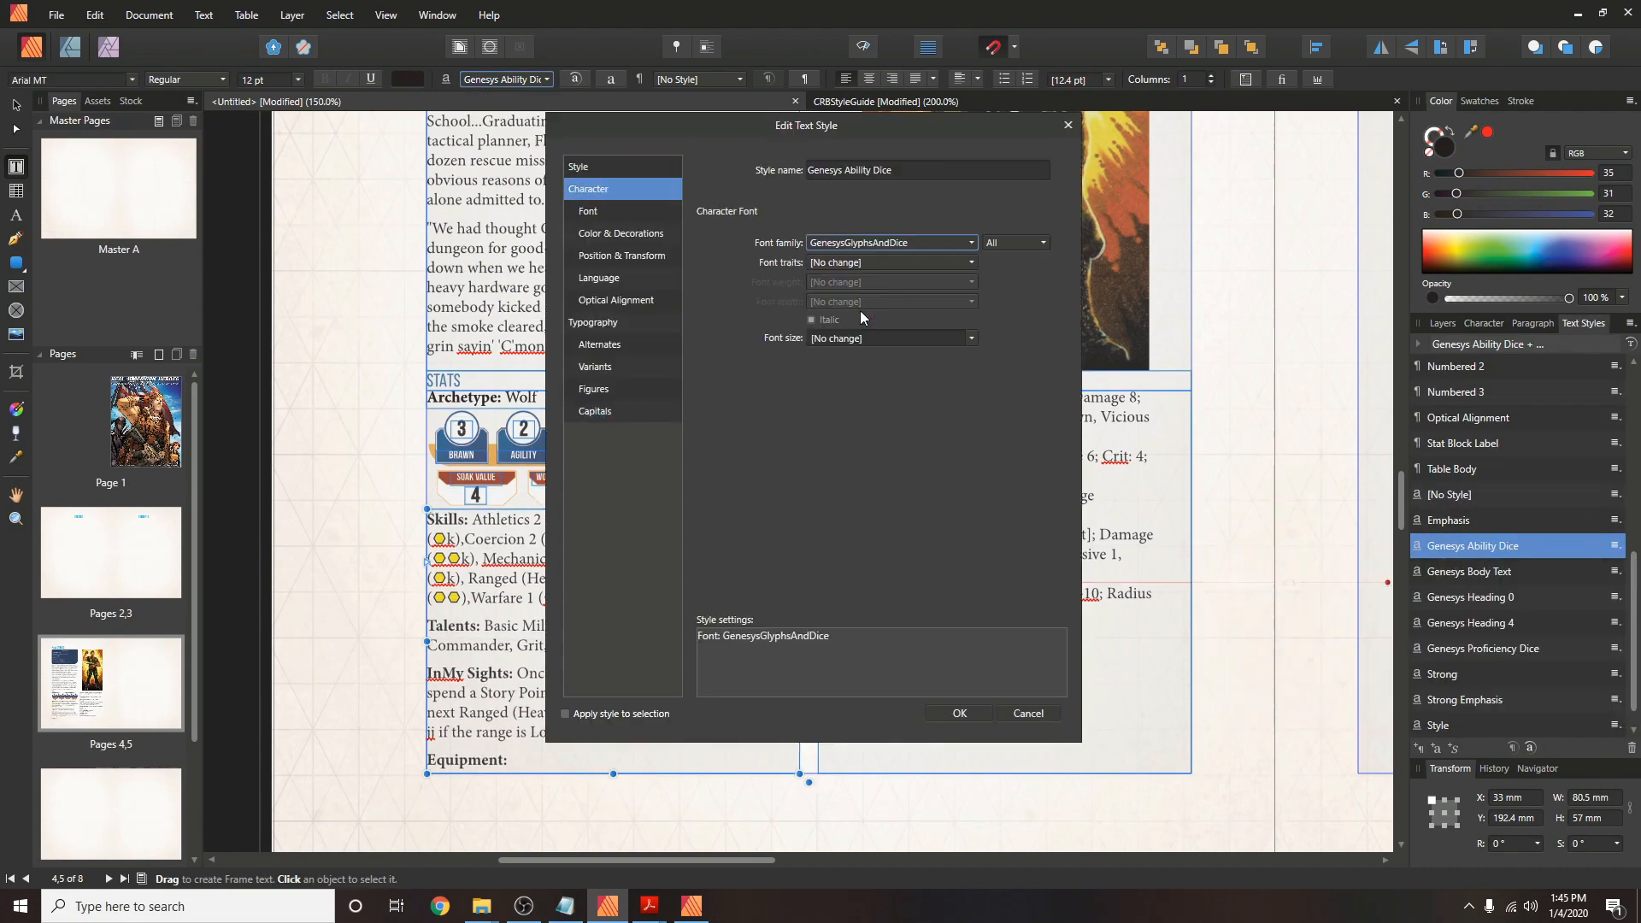
pyautogui.click(621, 233)
pyautogui.click(824, 243)
pyautogui.click(930, 327)
pyautogui.write('65')
pyautogui.press('Tab')
pyautogui.write('173')
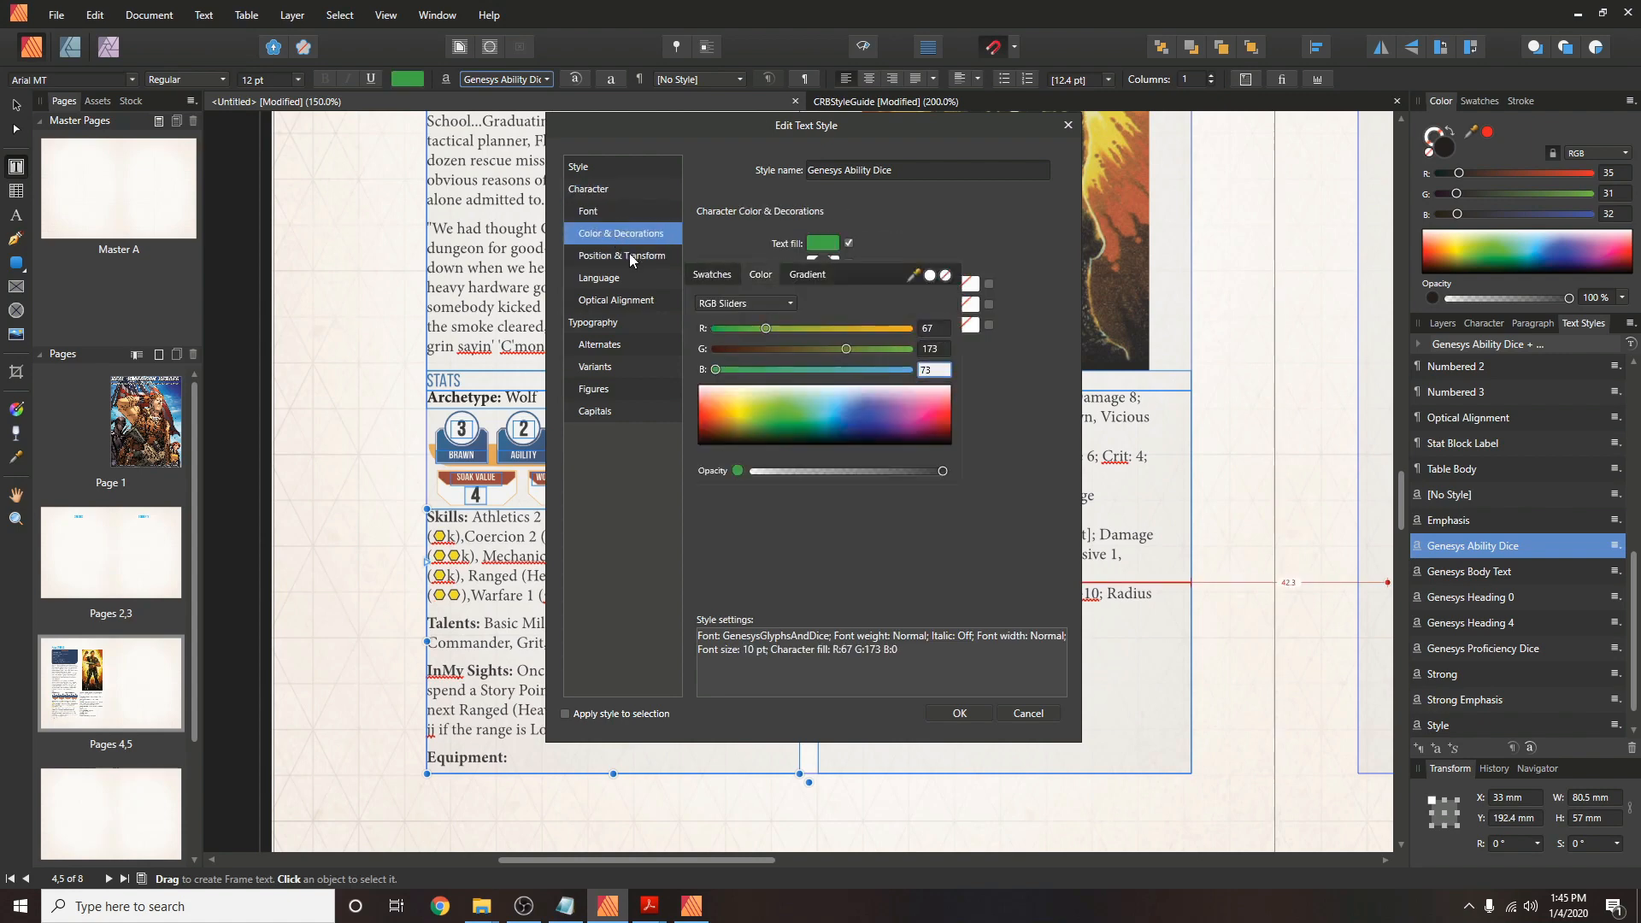
pyautogui.click(629, 254)
pyautogui.click(958, 714)
# Set the Athletics ability symbol's outline width to 1 pt and update the Genesys Ability Dice style from it.
pyautogui.click(1489, 322)
pyautogui.click(1528, 466)
pyautogui.click(1559, 524)
pyautogui.write('1')
pyautogui.press('Return')
pyautogui.click(1583, 323)
pyautogui.click(1614, 546)
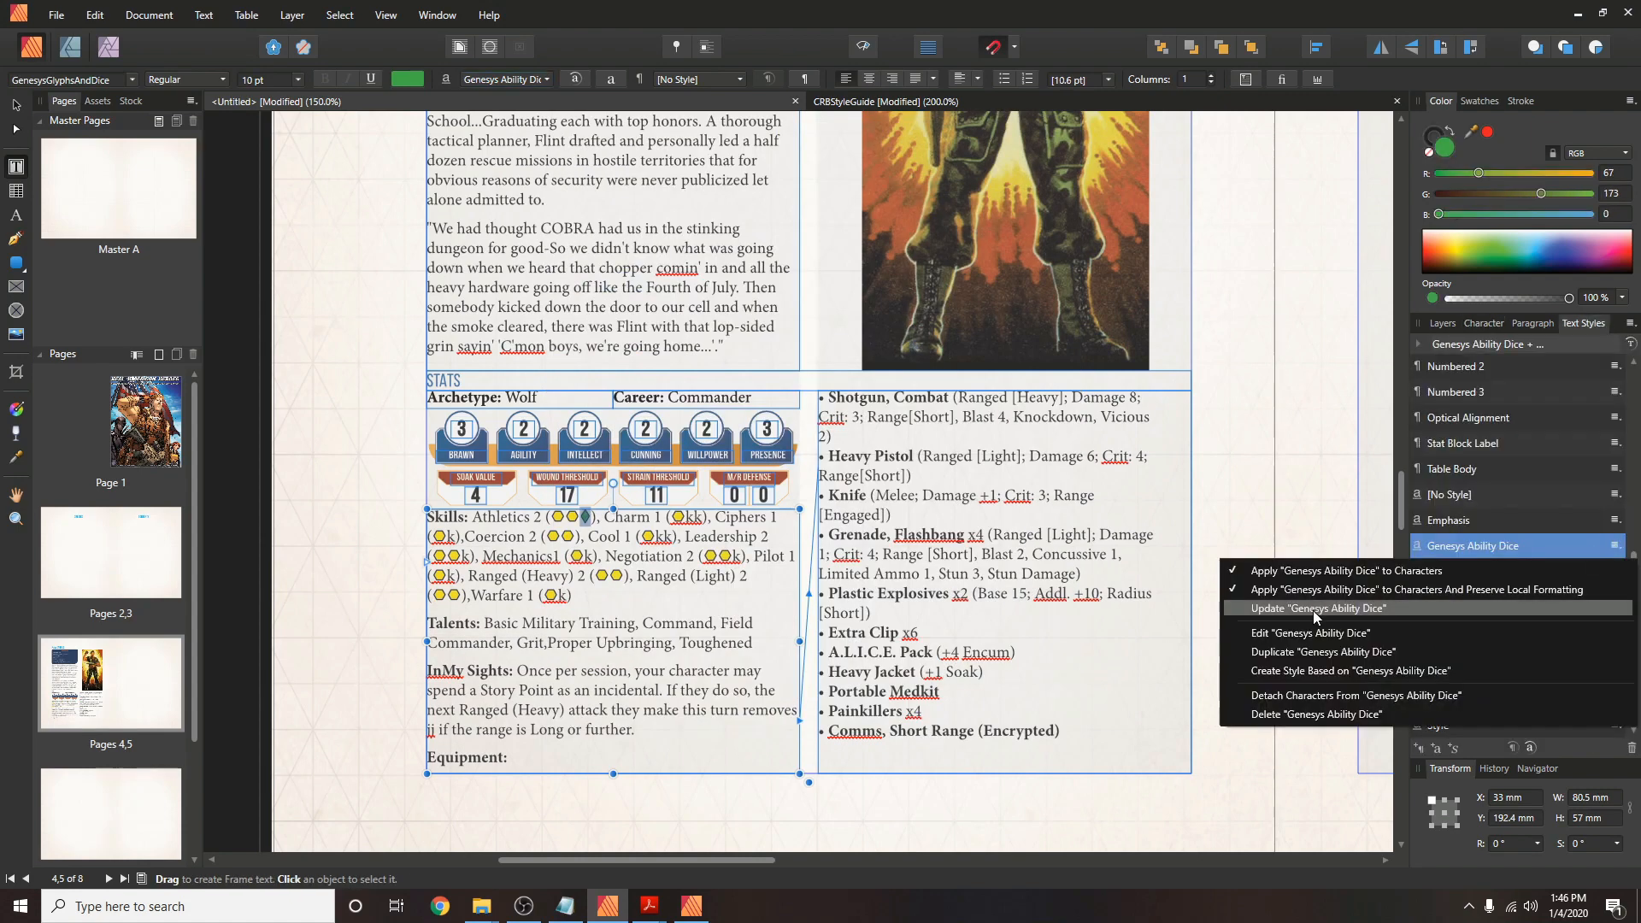
pyautogui.click(1330, 608)
# Apply the Genesys Ability Dice style to the "k" letters after Charm and Ciphers.
pyautogui.moveTo(686, 517); pyautogui.dragTo(703, 517)
pyautogui.click(507, 79)
pyautogui.click(518, 164)
pyautogui.moveTo(447, 537); pyautogui.dragTo(456, 536)
pyautogui.click(506, 79)
pyautogui.click(519, 164)
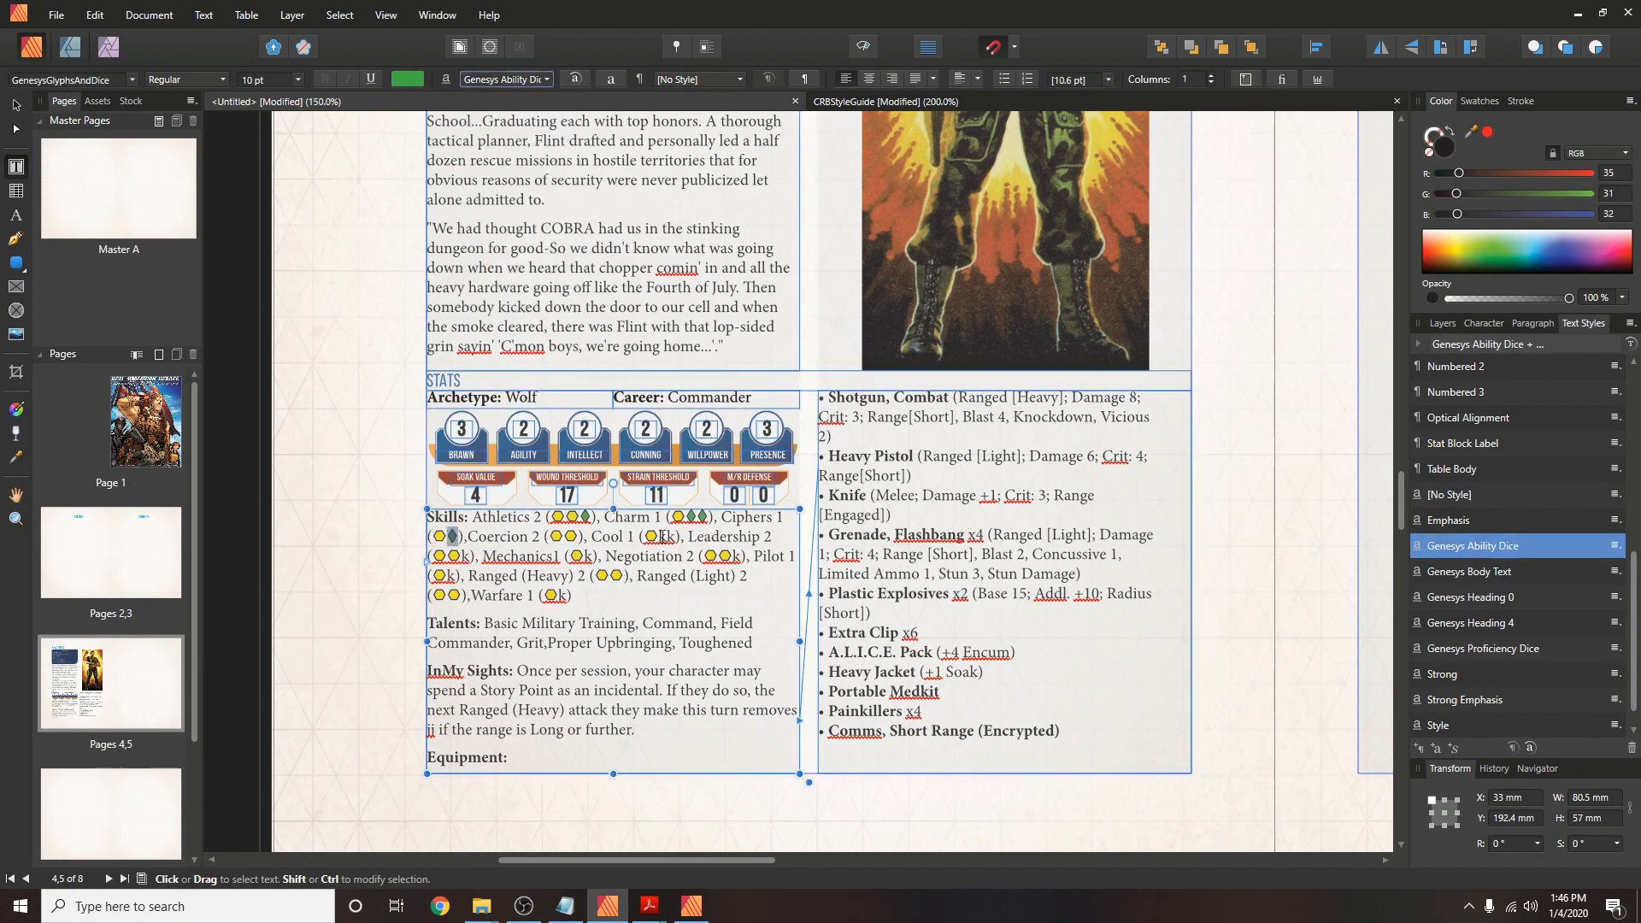
# Apply the Genesys Ability Dice style to the "k" letters after Cool, Leadership and Mechanics.
pyautogui.moveTo(658, 537); pyautogui.dragTo(675, 536)
pyautogui.click(506, 80)
pyautogui.click(522, 166)
pyautogui.moveTo(463, 556); pyautogui.dragTo(472, 556)
pyautogui.click(506, 80)
pyautogui.click(522, 166)
pyautogui.moveTo(587, 557); pyautogui.dragTo(596, 556)
pyautogui.click(507, 80)
pyautogui.click(522, 166)
# Apply the Genesys Ability Dice style to the "k" letters after Negotiation, Pilot and Warfare.
pyautogui.moveTo(739, 556); pyautogui.dragTo(747, 556)
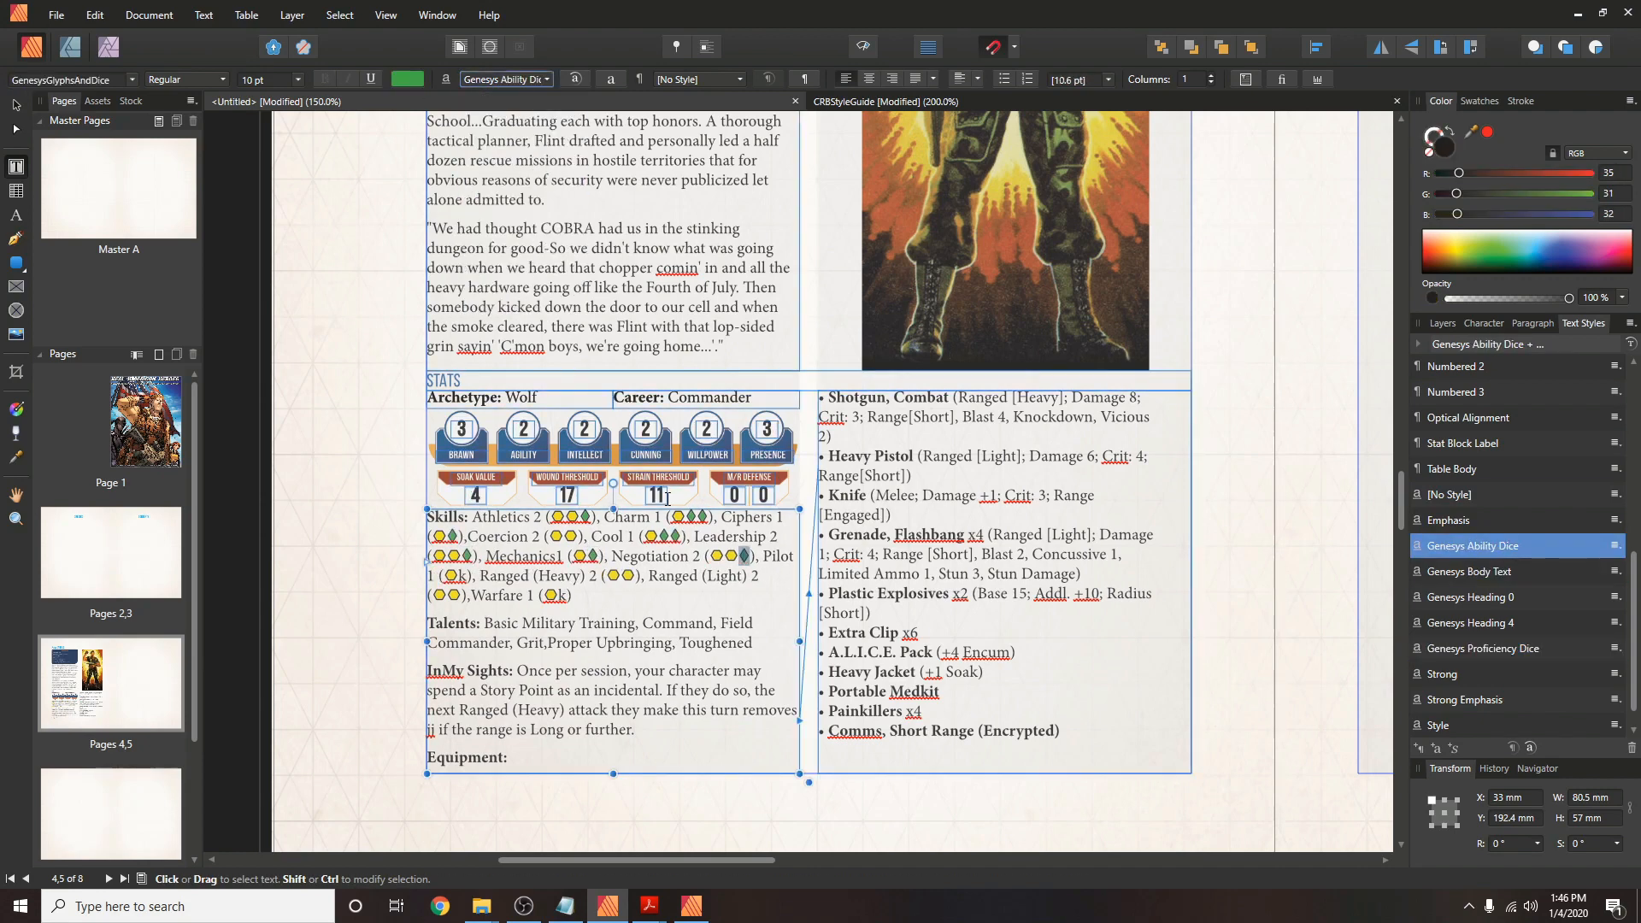
pyautogui.click(536, 167)
pyautogui.moveTo(558, 596); pyautogui.dragTo(567, 595)
pyautogui.click(507, 80)
pyautogui.click(537, 168)
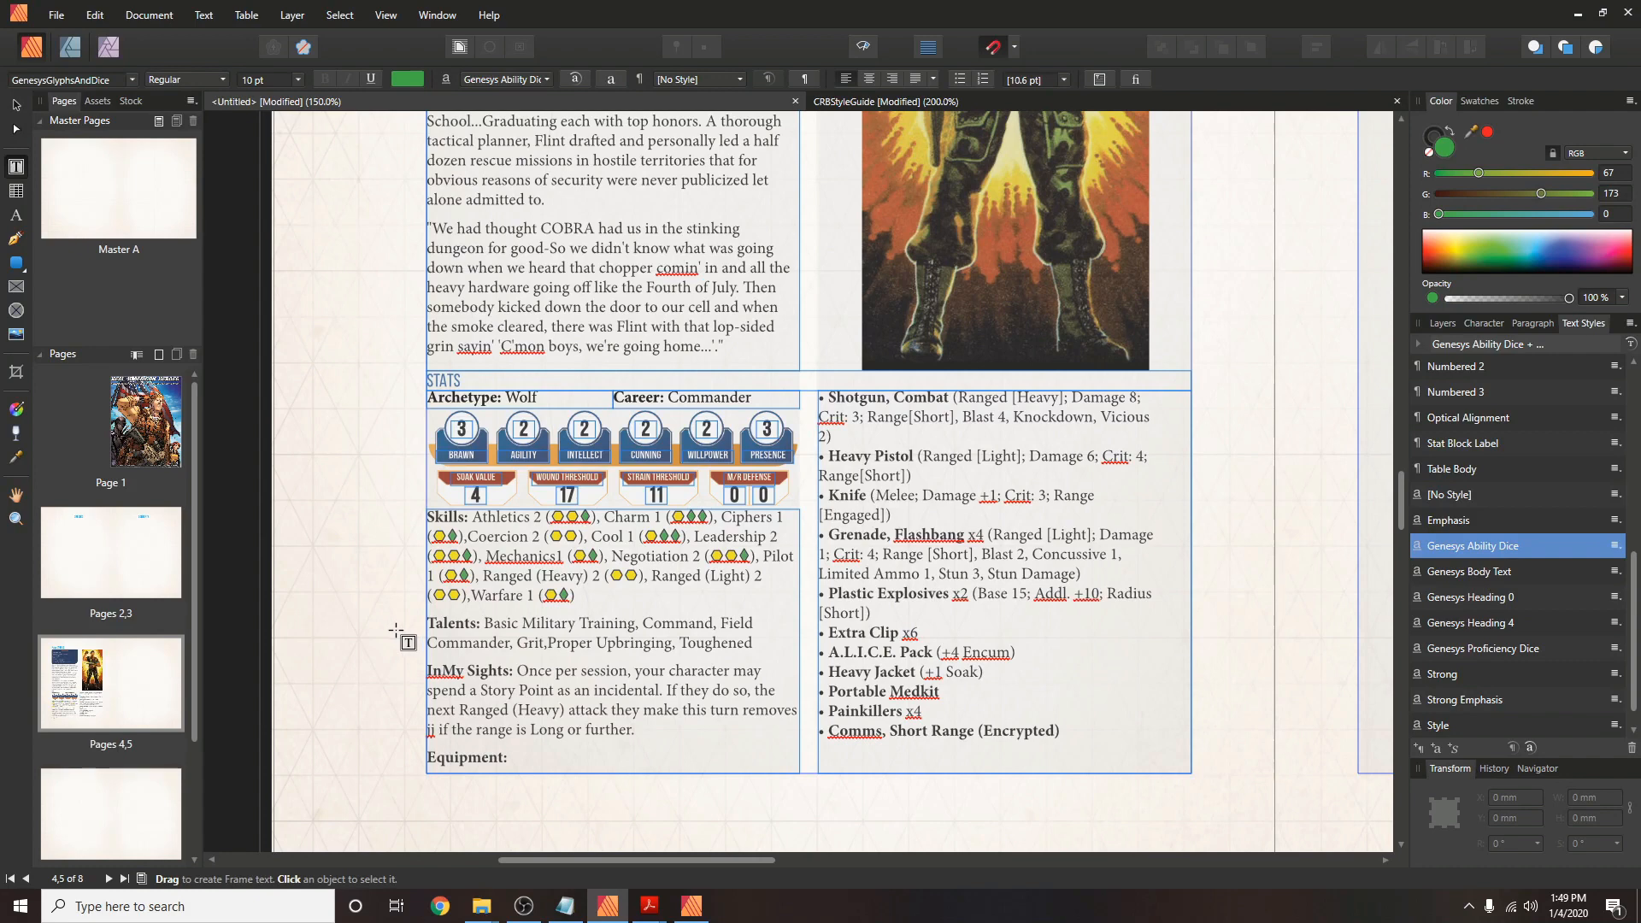
# Start a new character style named "Genesys Setback Dice" for the "jj" in the In My Sights paragraph.
pyautogui.doubleClick(435, 732)
pyautogui.click(505, 79)
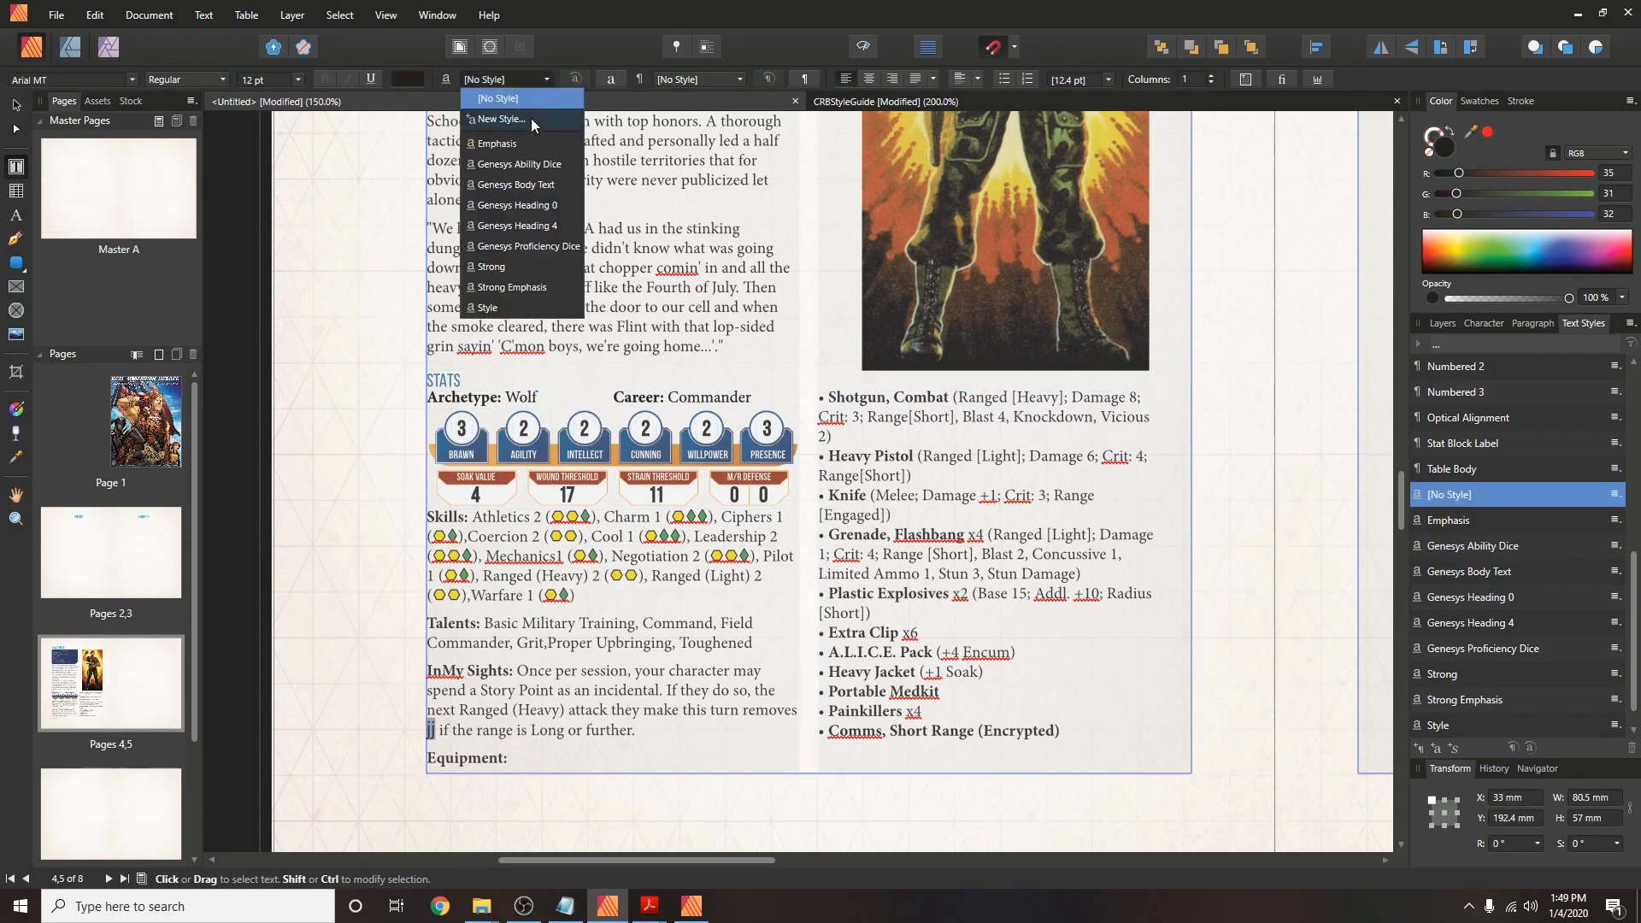
pyautogui.click(530, 118)
pyautogui.click(588, 190)
pyautogui.click(846, 170)
pyautogui.press('BackSpace')
pyautogui.press('BackSpace')
pyautogui.press('BackSpace')
pyautogui.press('BackSpace')
pyautogui.press('BackSpace')
pyautogui.press('BackSpace')
pyautogui.press('BackSpace')
pyautogui.write('Genesys Setback Dice')
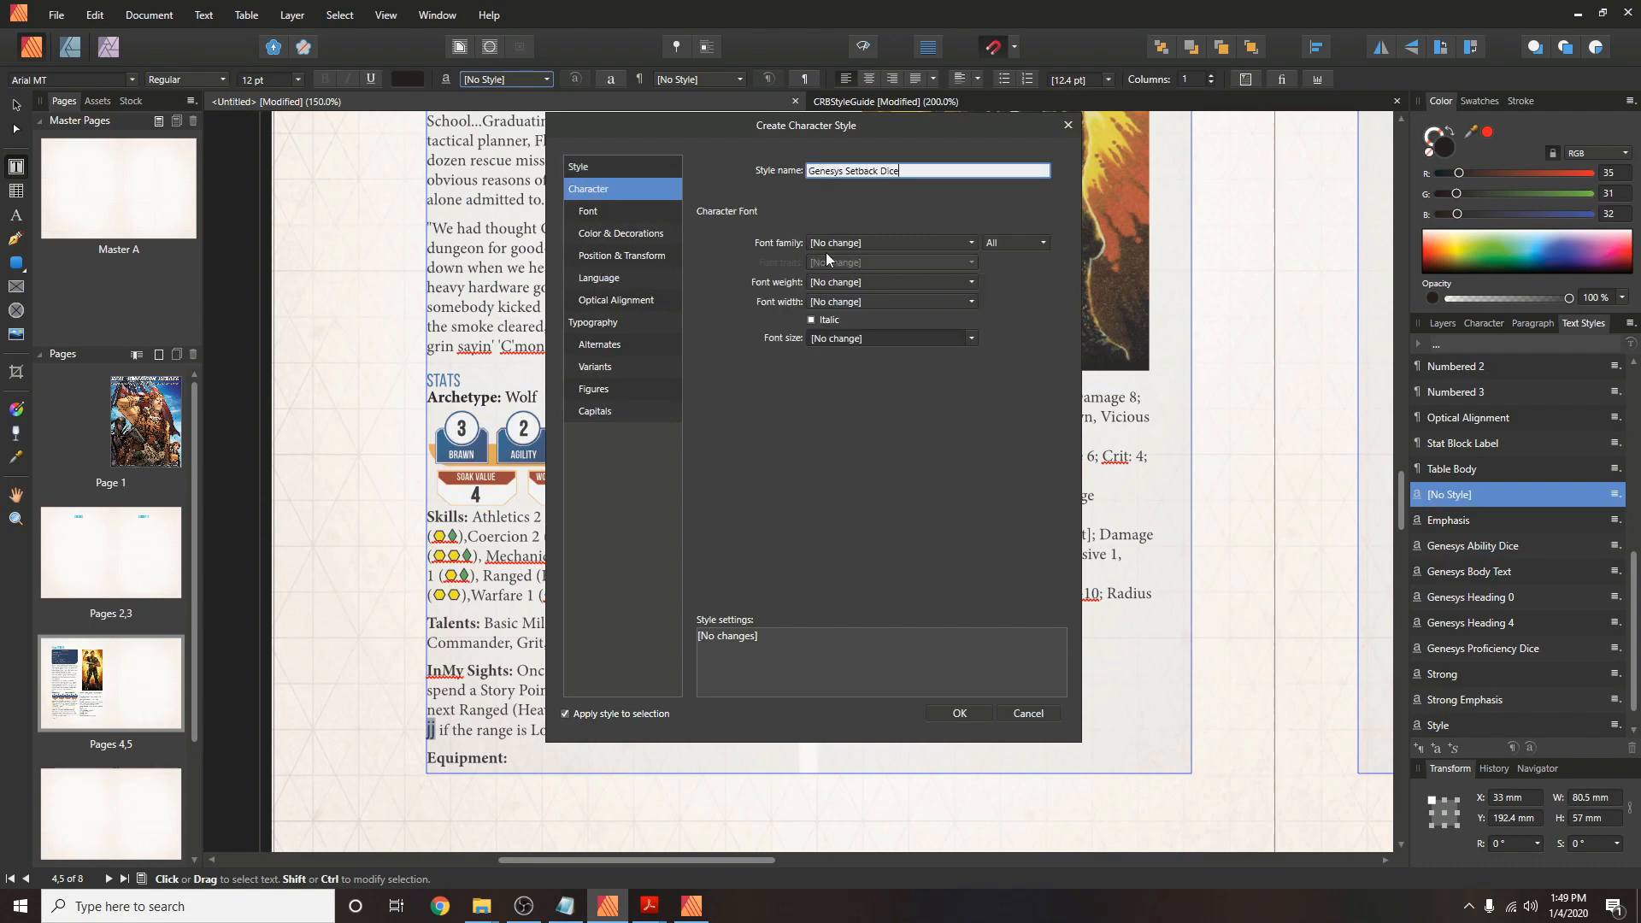
# Set the setback style's font to GenesysGlyphsAndDice Regular at 10 pt.
pyautogui.click(827, 243)
pyautogui.click(858, 290)
pyautogui.click(858, 263)
pyautogui.click(854, 304)
pyautogui.click(852, 336)
pyautogui.write('10')
pyautogui.click(588, 211)
pyautogui.click(843, 265)
# Give the setback style a black text fill and create it, applied to the selected In My Sights letters.
pyautogui.click(620, 233)
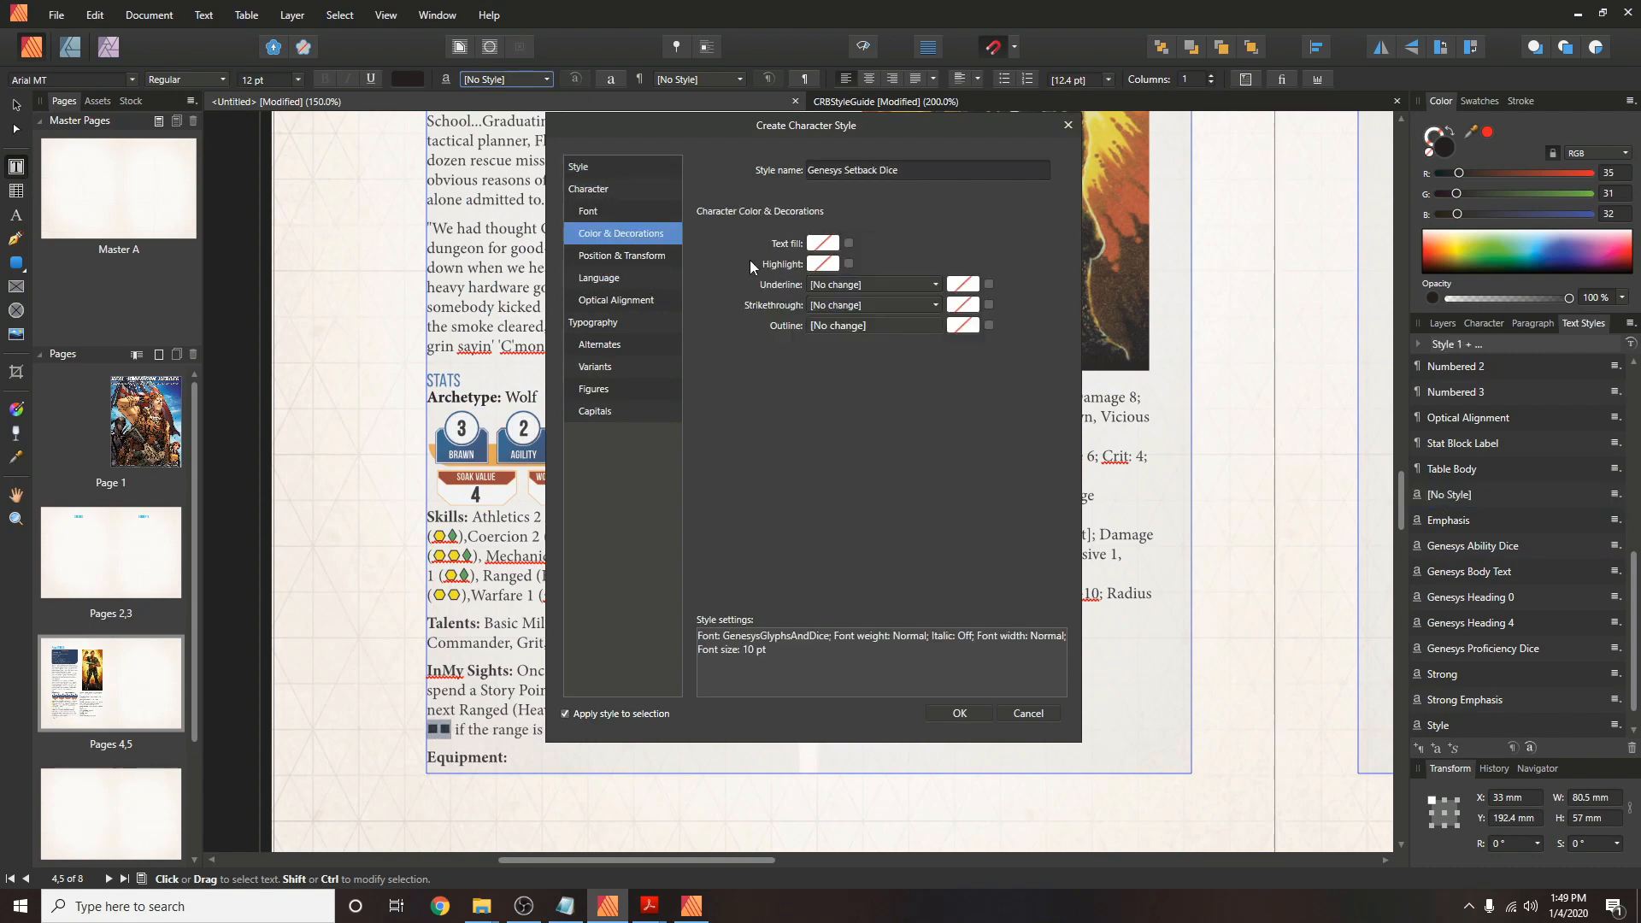
pyautogui.click(822, 243)
pyautogui.click(745, 303)
pyautogui.click(959, 713)
pyautogui.click(1483, 323)
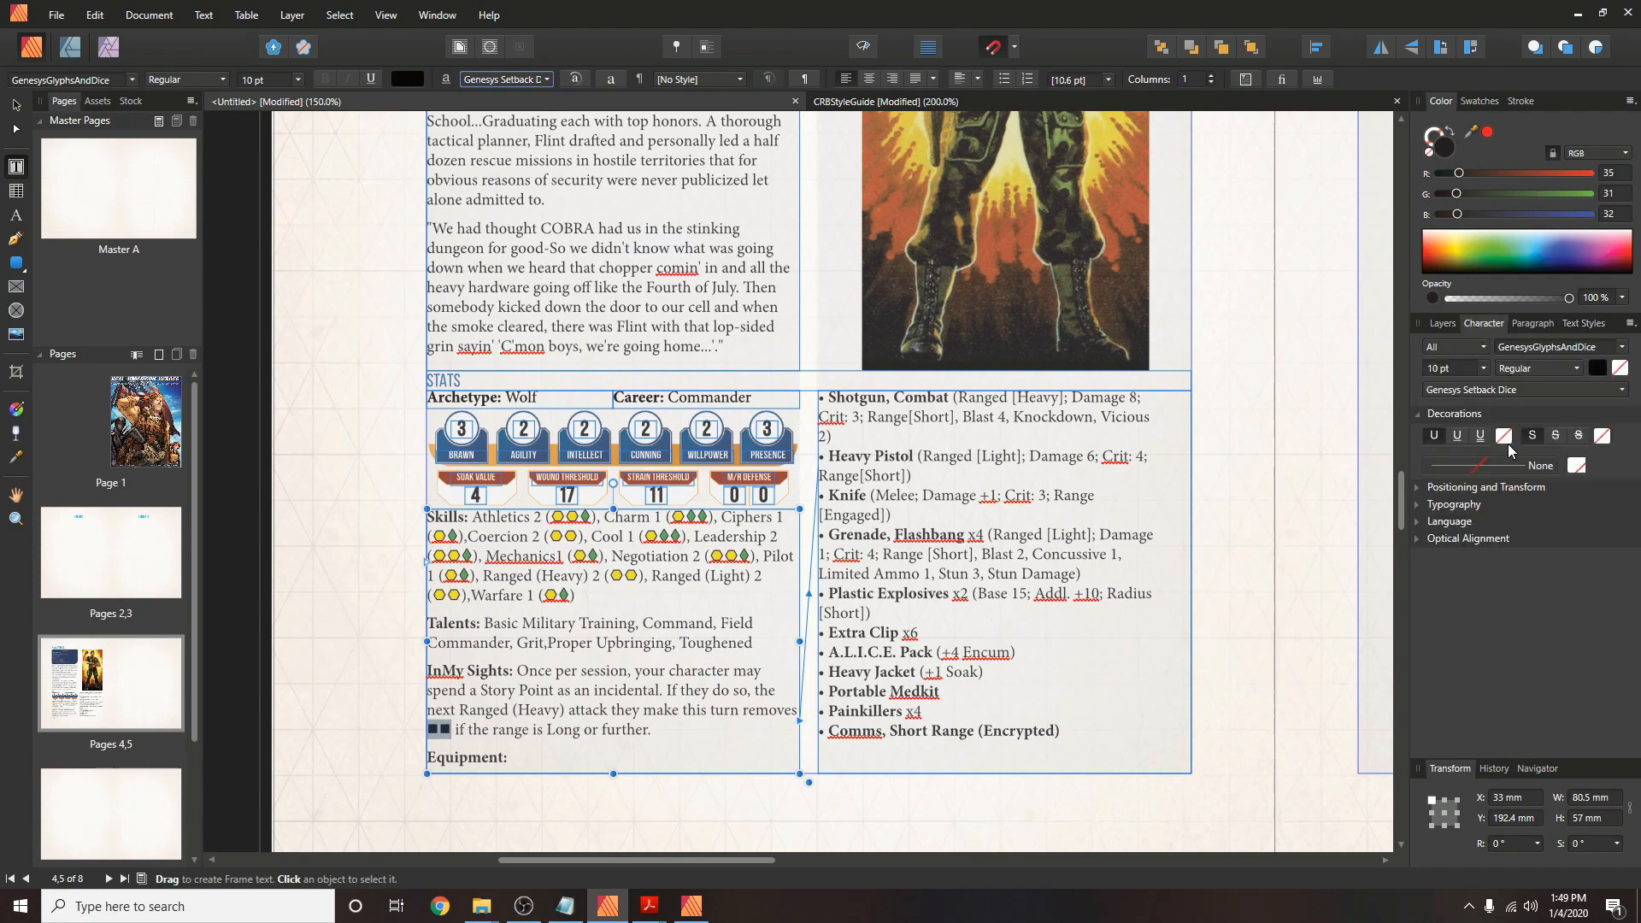
pyautogui.click(1482, 464)
pyautogui.click(697, 696)
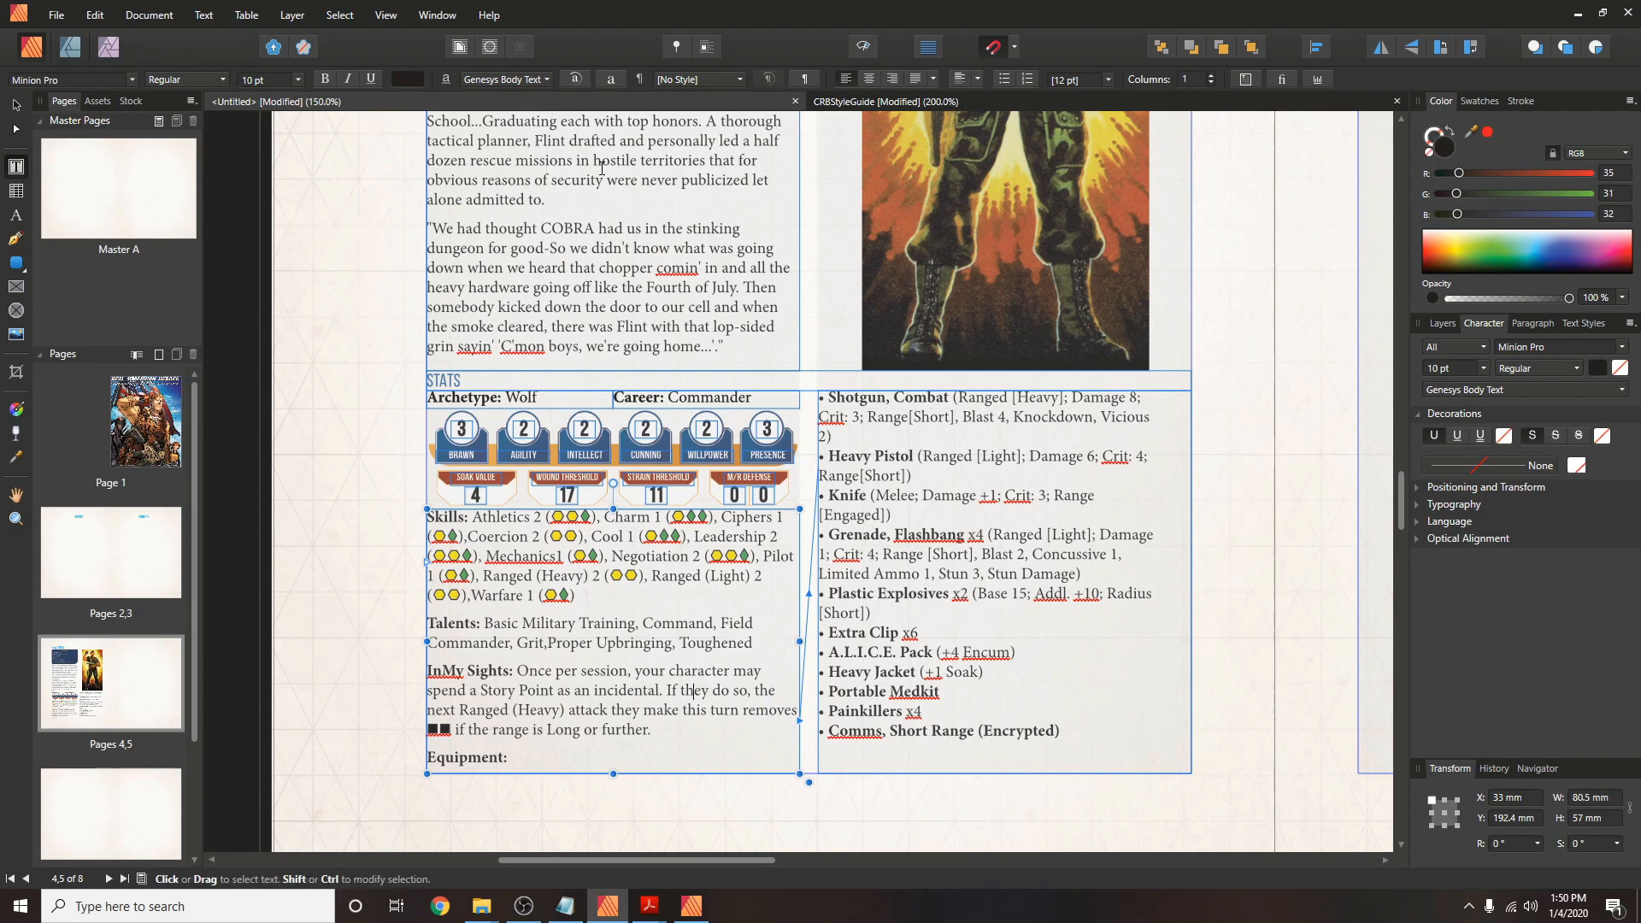
# Format all equipment entries from Shotgun, Combat to Comms, Short Range (Encrypted) as a bulleted list.
pyautogui.click(1044, 515)
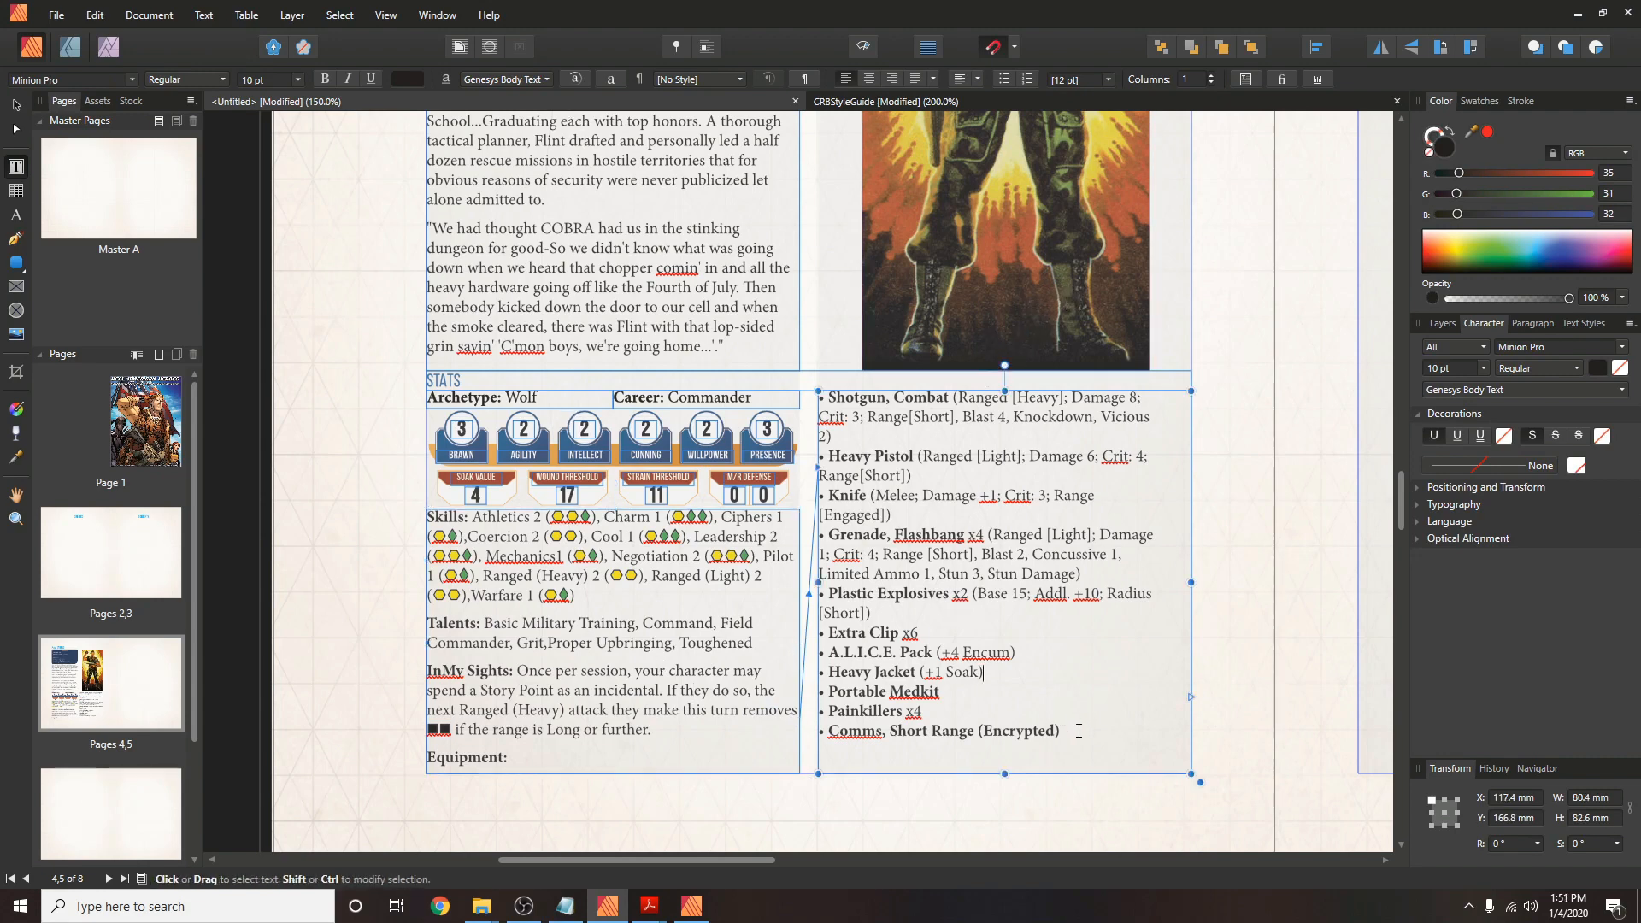
pyautogui.moveTo(1079, 731); pyautogui.dragTo(819, 396)
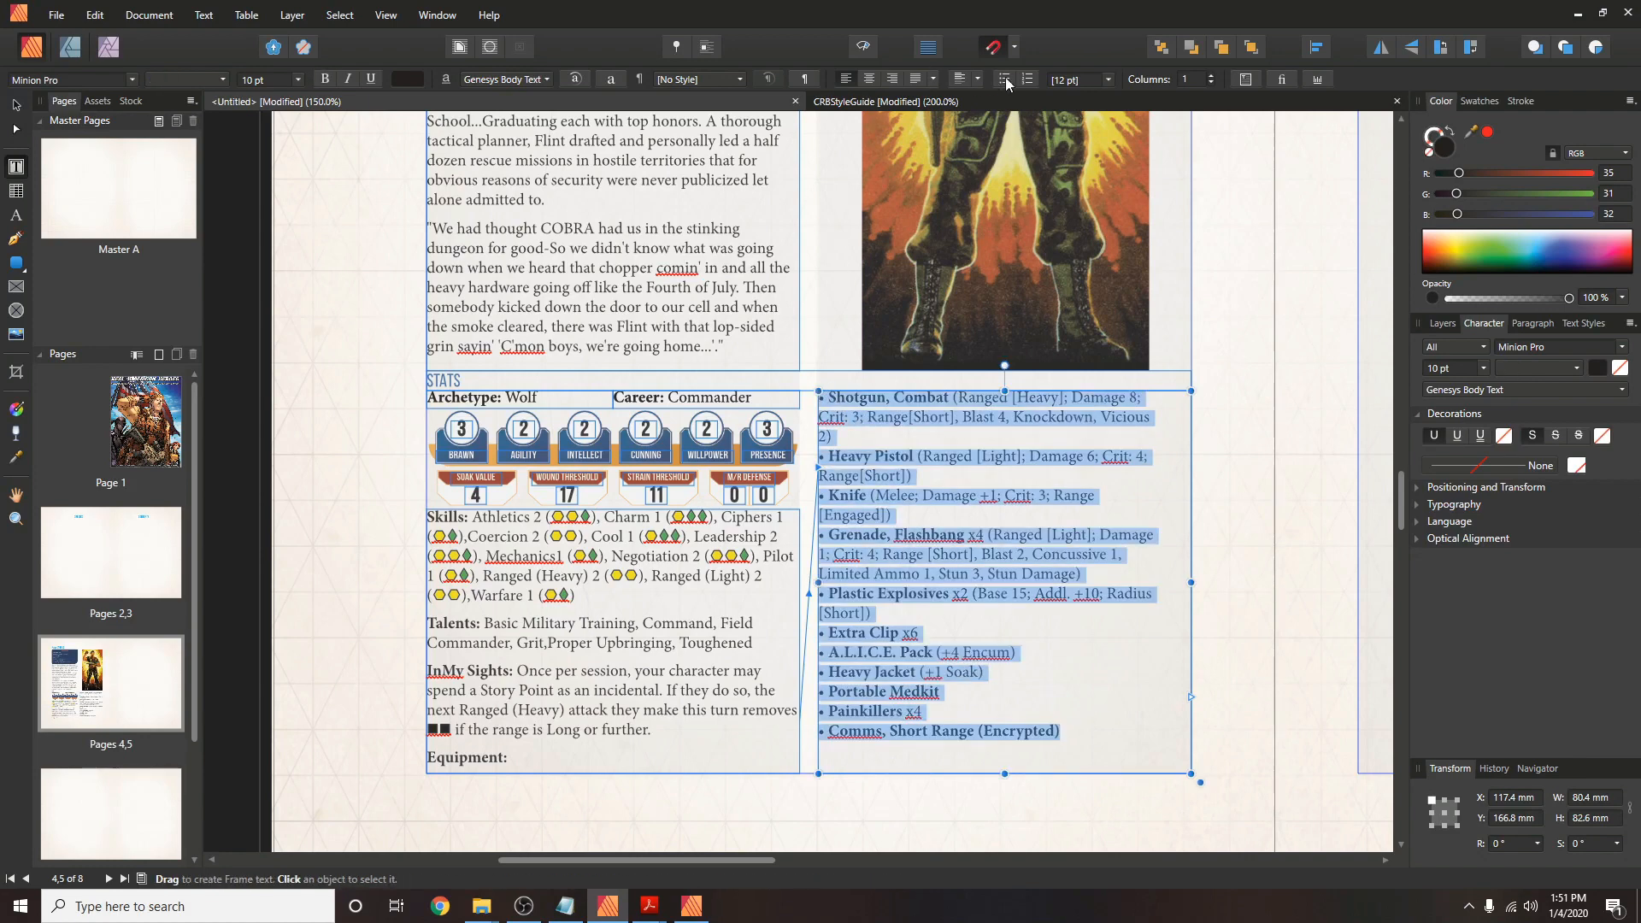
pyautogui.click(529, 760)
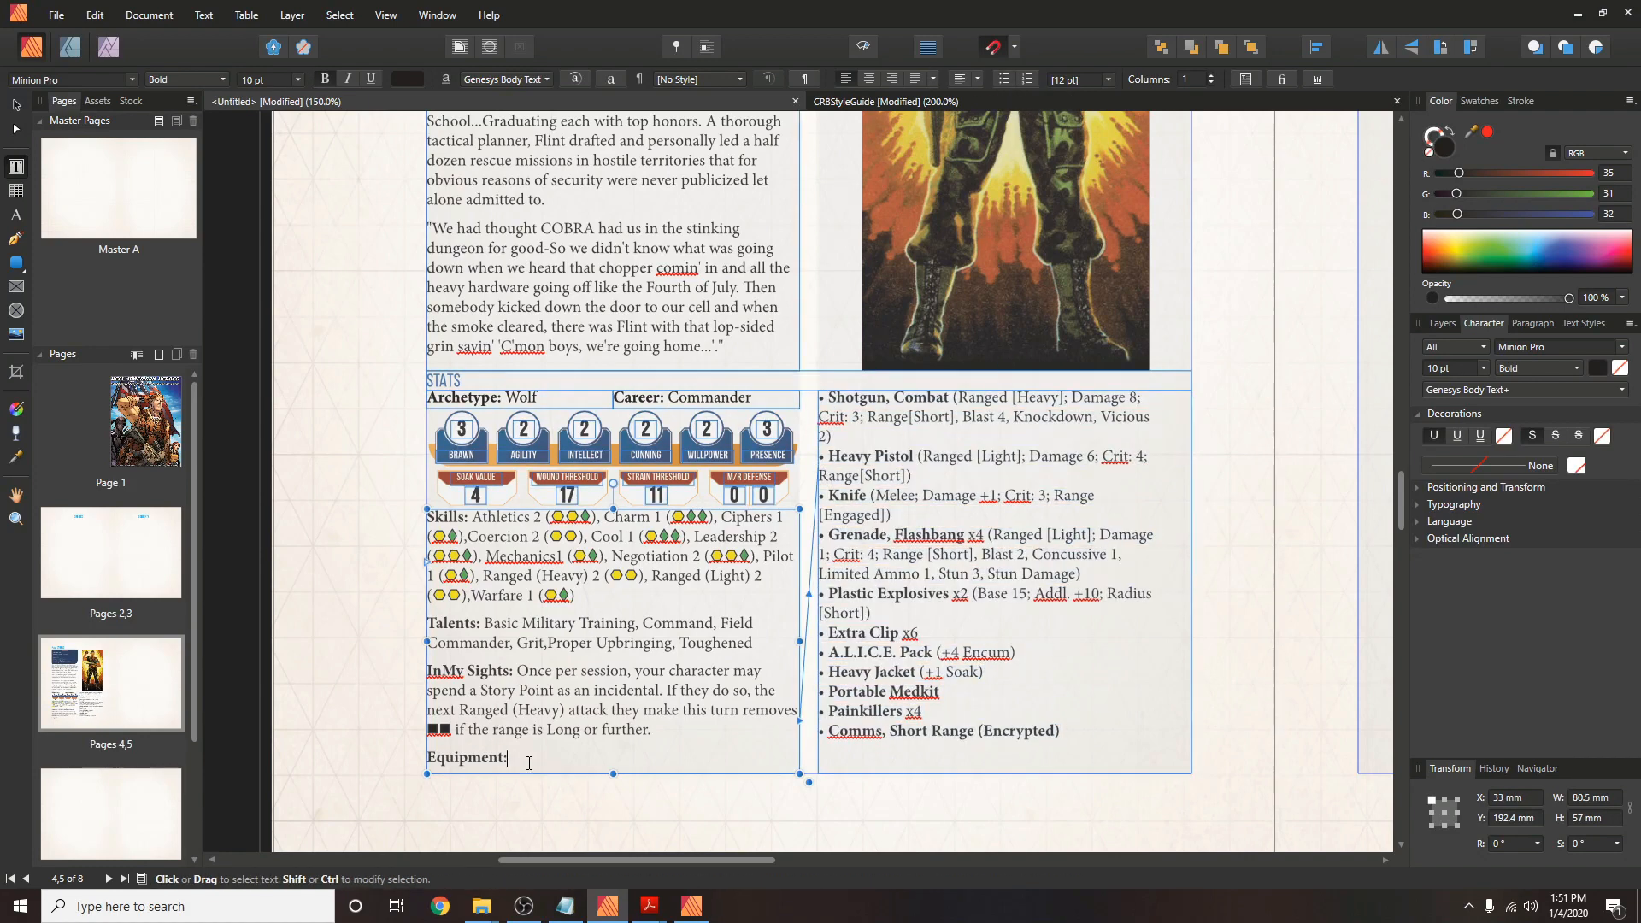
pyautogui.moveTo(1089, 731); pyautogui.dragTo(819, 396)
pyautogui.click(1006, 79)
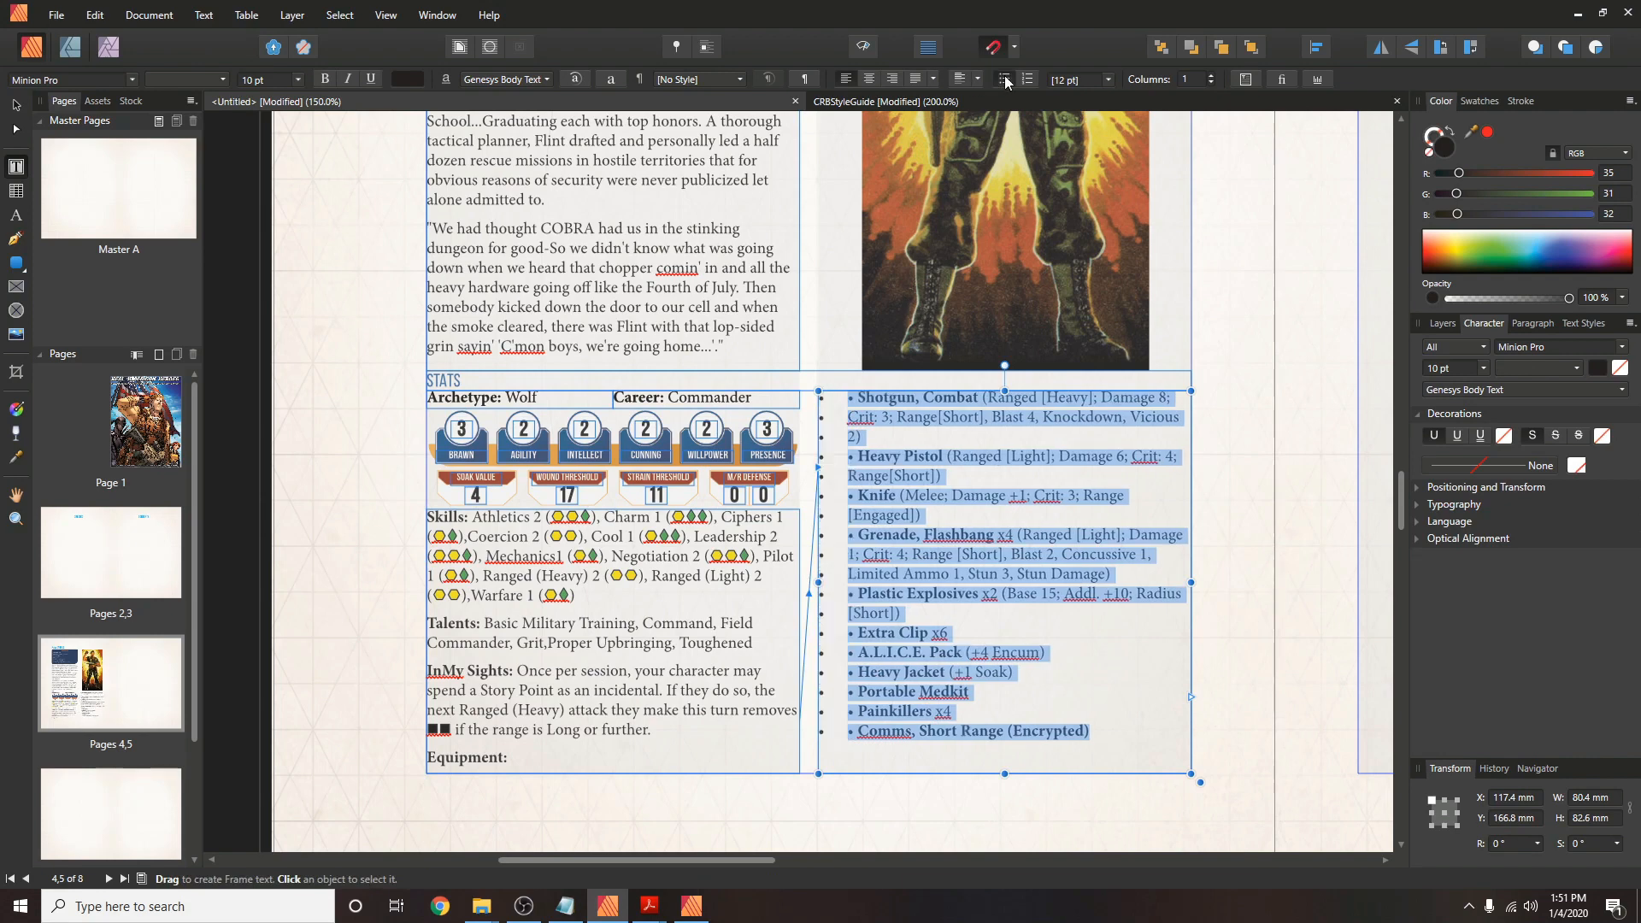
# Remove the manually typed bullets before Shotgun, Combat and Heavy Pistol, and join the split lines of the Shotgun entry.
pyautogui.click(857, 397)
pyautogui.press('BackSpace')
pyautogui.press('BackSpace')
pyautogui.press('End')
pyautogui.press('Delete')
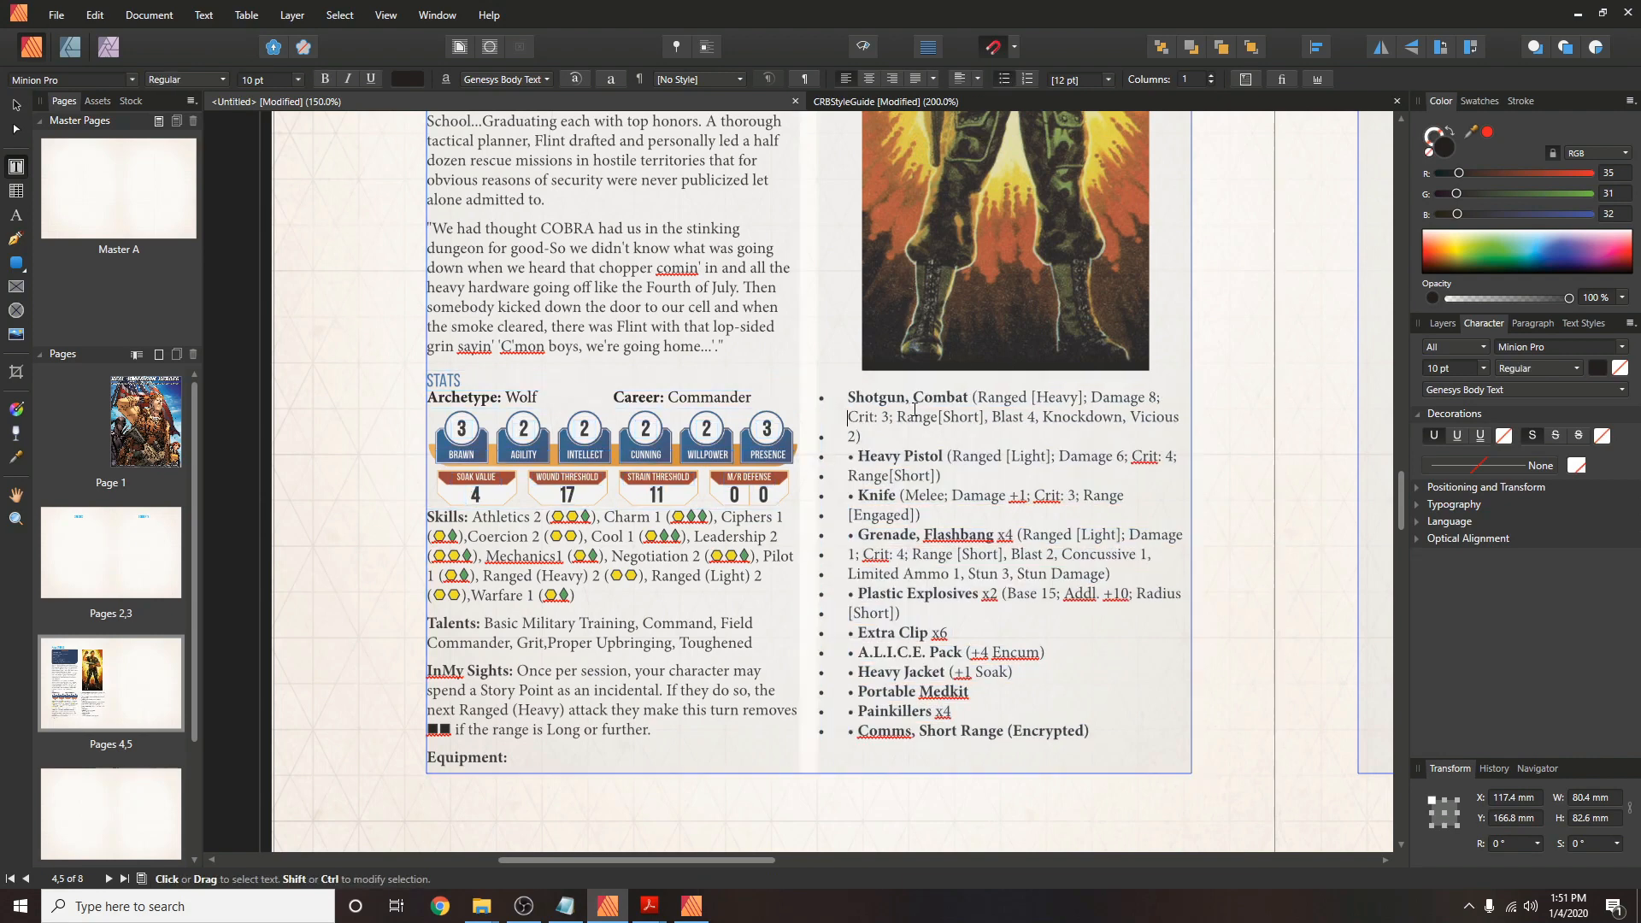
pyautogui.press('Down')
pyautogui.press('Down')
pyautogui.press('Delete')
pyautogui.press('Delete')
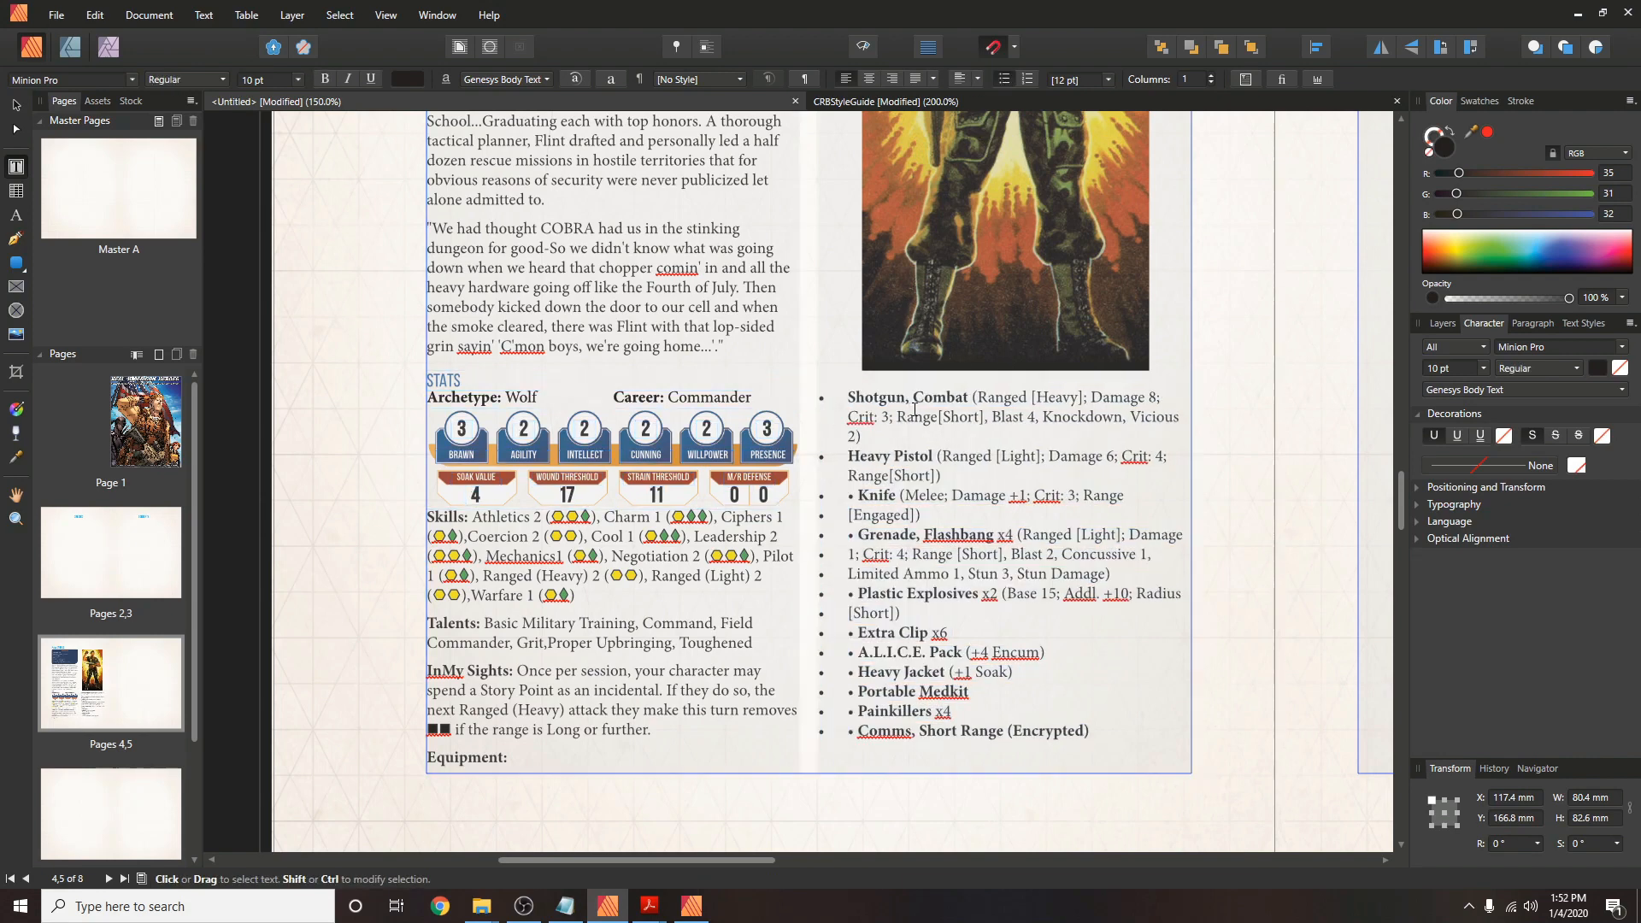
# Remove the manually typed bullets before Knife and Grenade, Flashbang, joining the Knife entry's split lines.
pyautogui.press('Down')
pyautogui.press('Down')
pyautogui.press('Delete')
pyautogui.press('Delete')
pyautogui.press('Down')
pyautogui.press('Delete')
pyautogui.press('Delete')
pyautogui.press('Down')
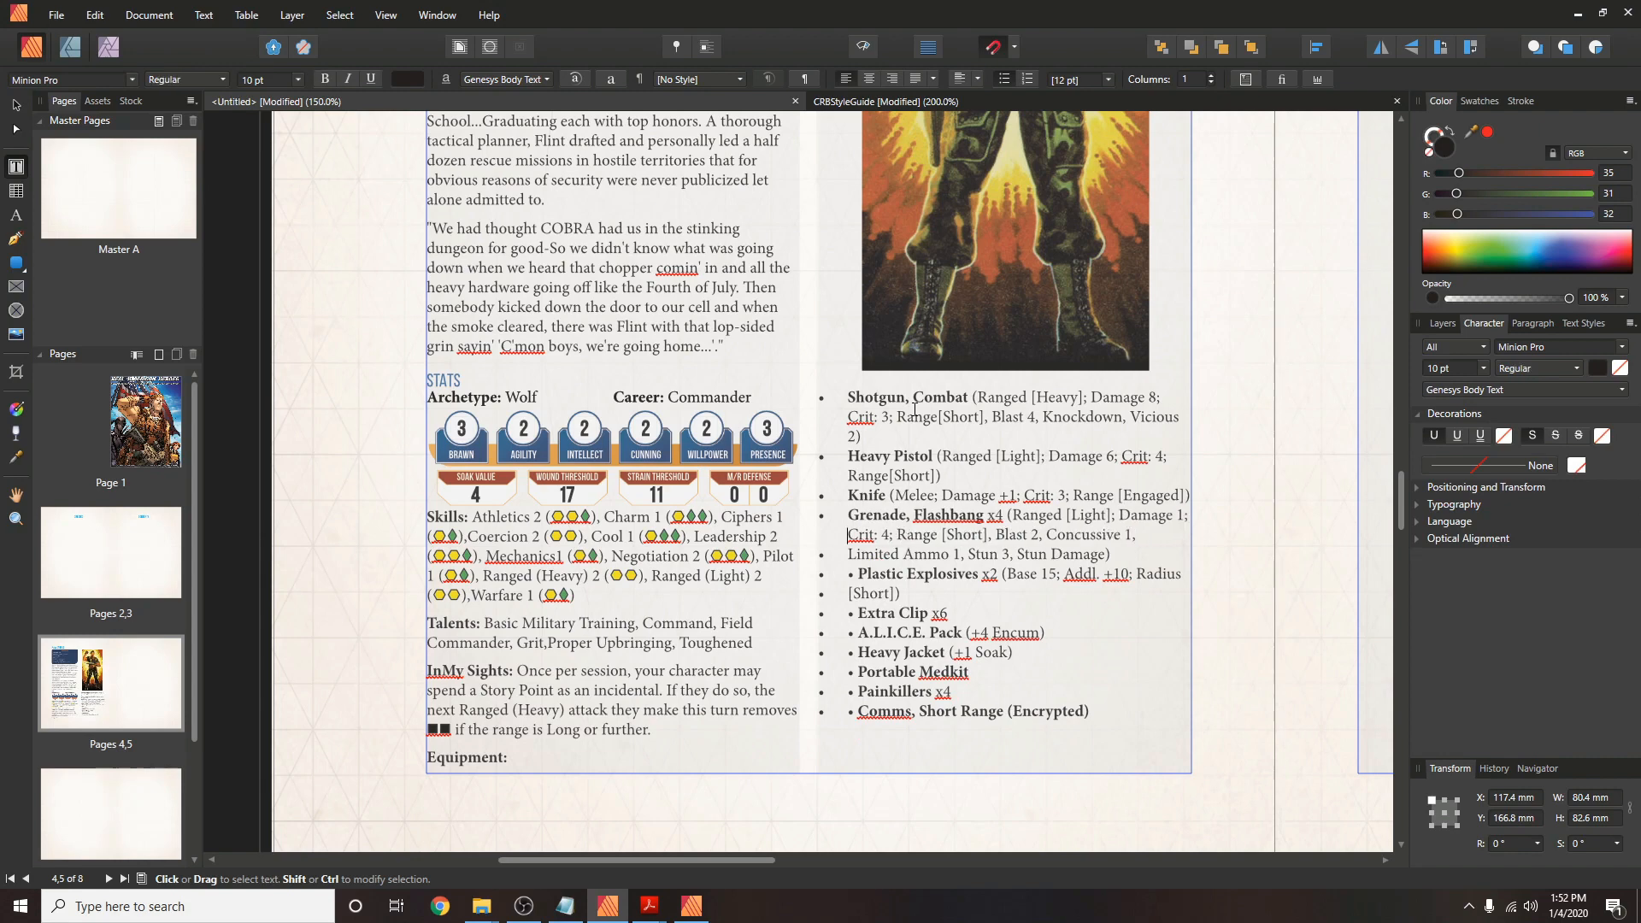
# Join the split lines of the Grenade entry and remove the typed bullets before Plastic Explosives and Extra Clip.
pyautogui.press('End')
pyautogui.press('Delete')
pyautogui.press('Down')
pyautogui.press('Delete')
pyautogui.press('Delete')
pyautogui.press('Down')
pyautogui.press('Down')
pyautogui.press('Delete')
pyautogui.press('Delete')
# Remove the manually typed bullets from the remaining equipment entries, A.L.I.C.E. Pack through Comms, Short Range (Encrypted).
pyautogui.press('Down')
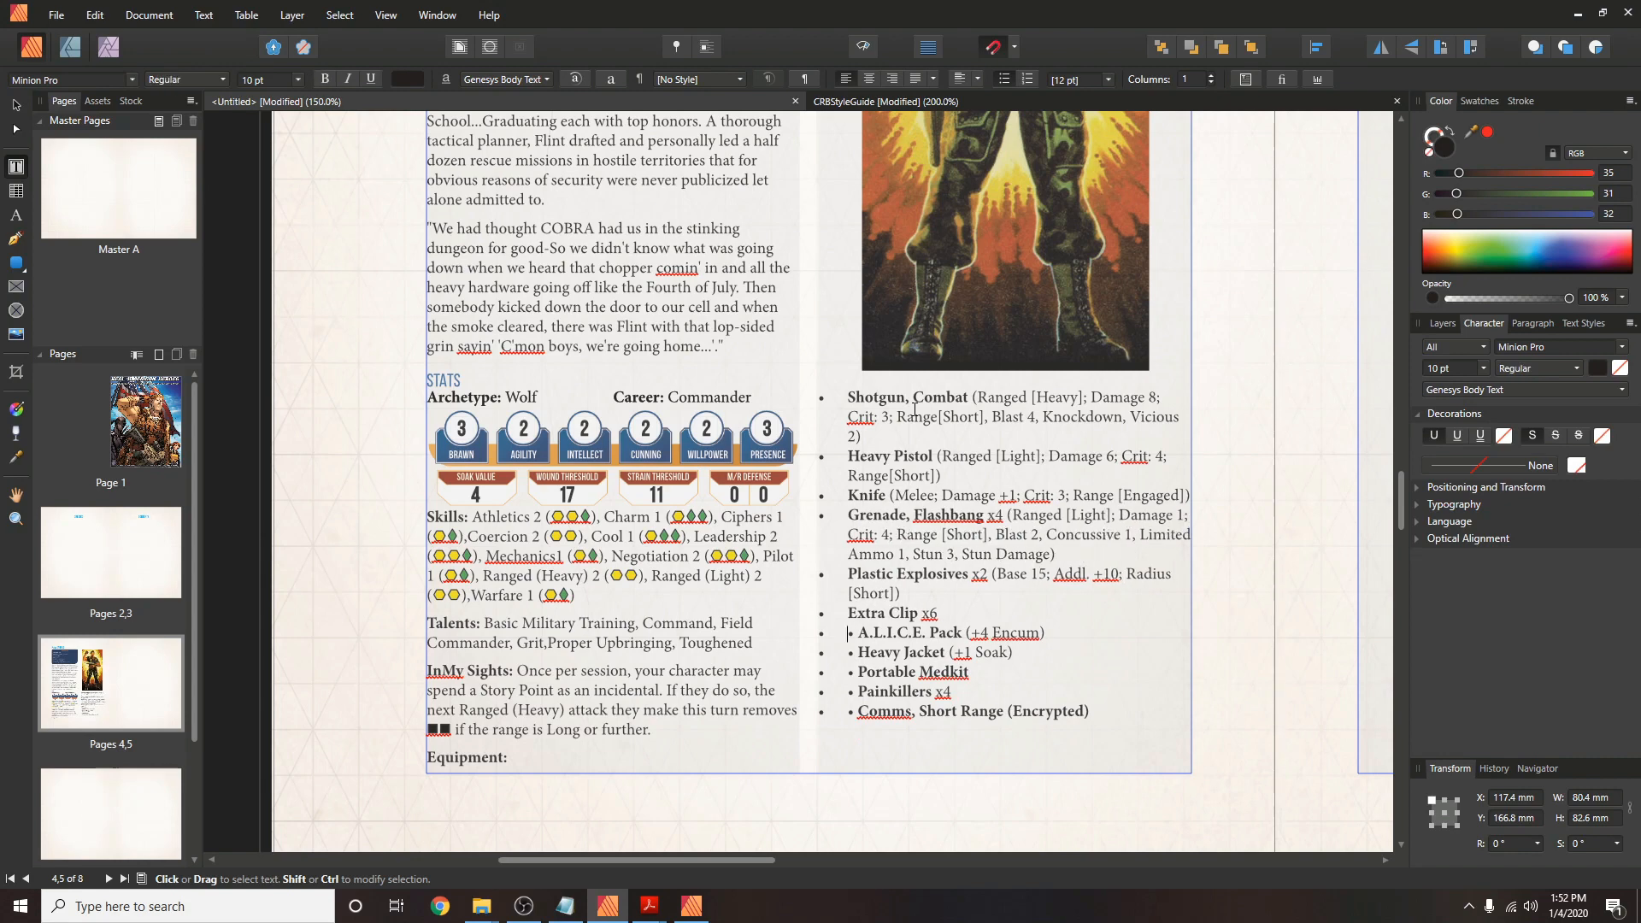
pyautogui.press('Delete')
pyautogui.press('Delete')
pyautogui.press('Down')
pyautogui.press('Delete')
pyautogui.press('Delete')
pyautogui.press('Down')
pyautogui.press('Delete')
pyautogui.press('Delete')
pyautogui.press('Down')
pyautogui.press('Delete')
pyautogui.press('Delete')
pyautogui.press('Down')
pyautogui.press('Delete')
pyautogui.press('Delete')
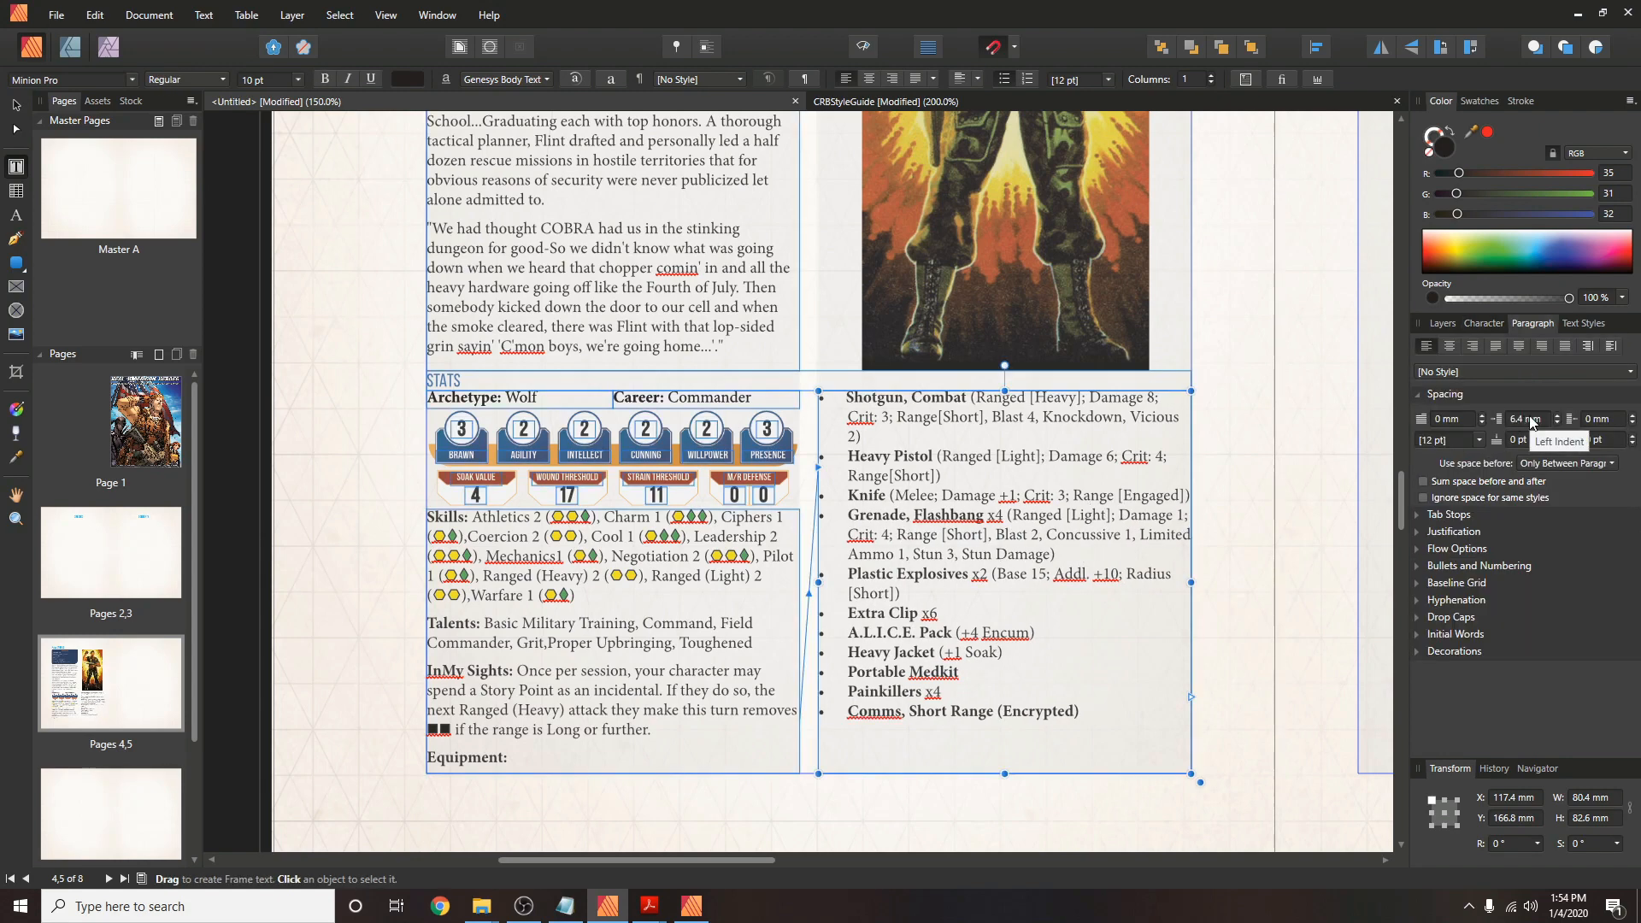
# Set the left indent to 7 mm and the first line indent to 3 mm for the whole bulleted equipment list.
pyautogui.click(1529, 420)
pyautogui.write('7')
pyautogui.press('Return')
pyautogui.click(1460, 420)
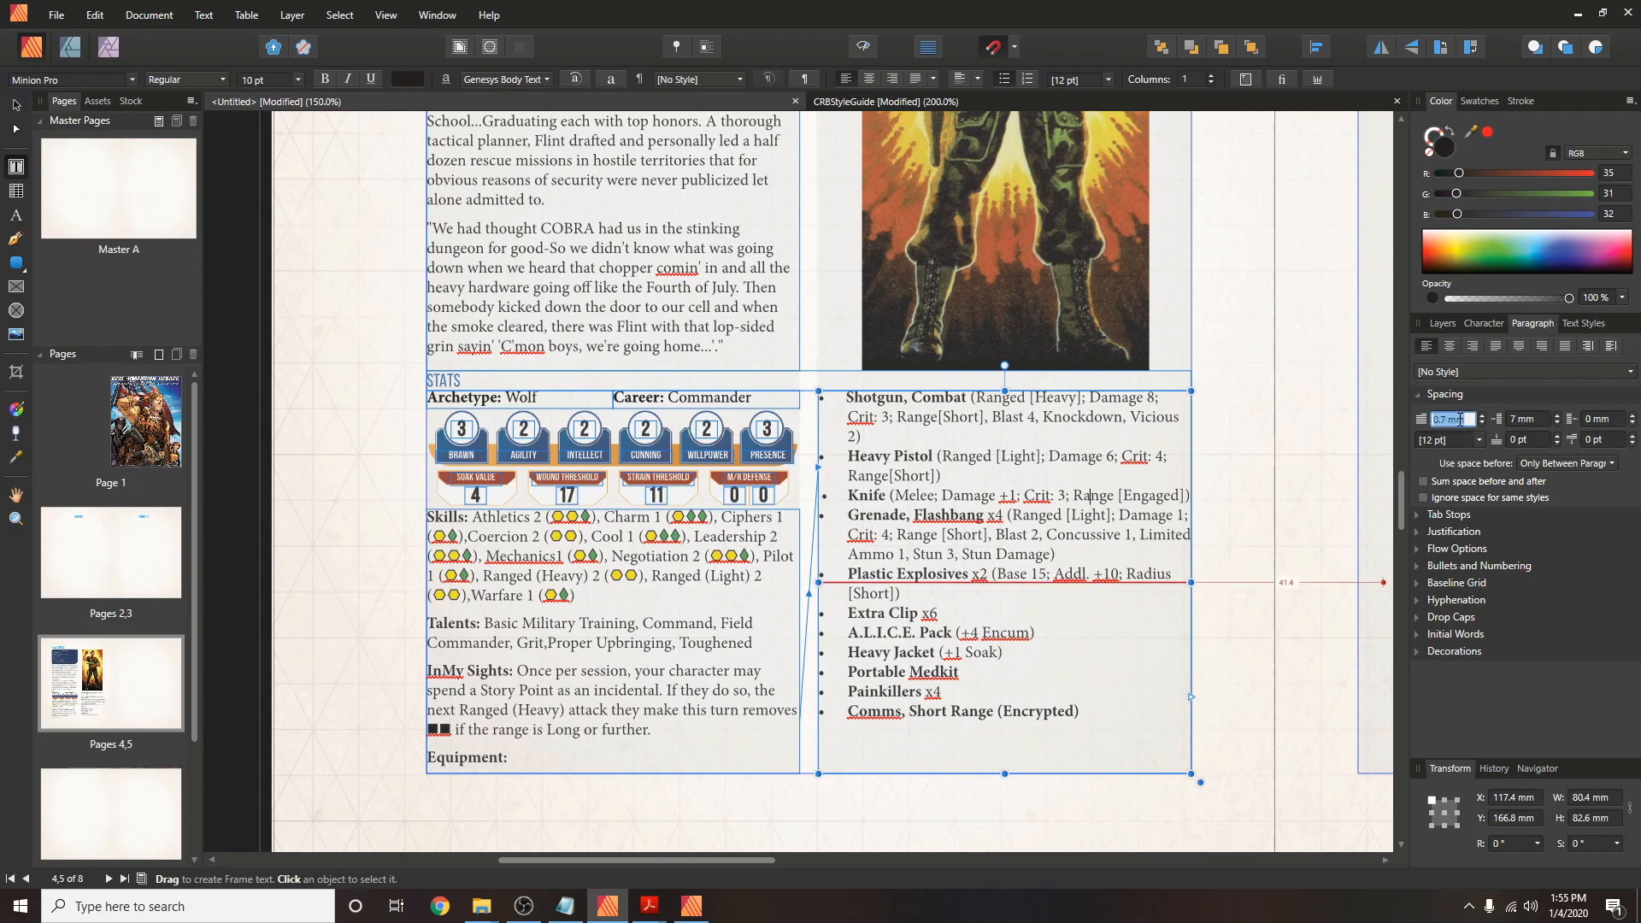
pyautogui.write('2')
pyautogui.press('Return')
pyautogui.moveTo(1081, 713); pyautogui.dragTo(845, 396)
pyautogui.click(1527, 419)
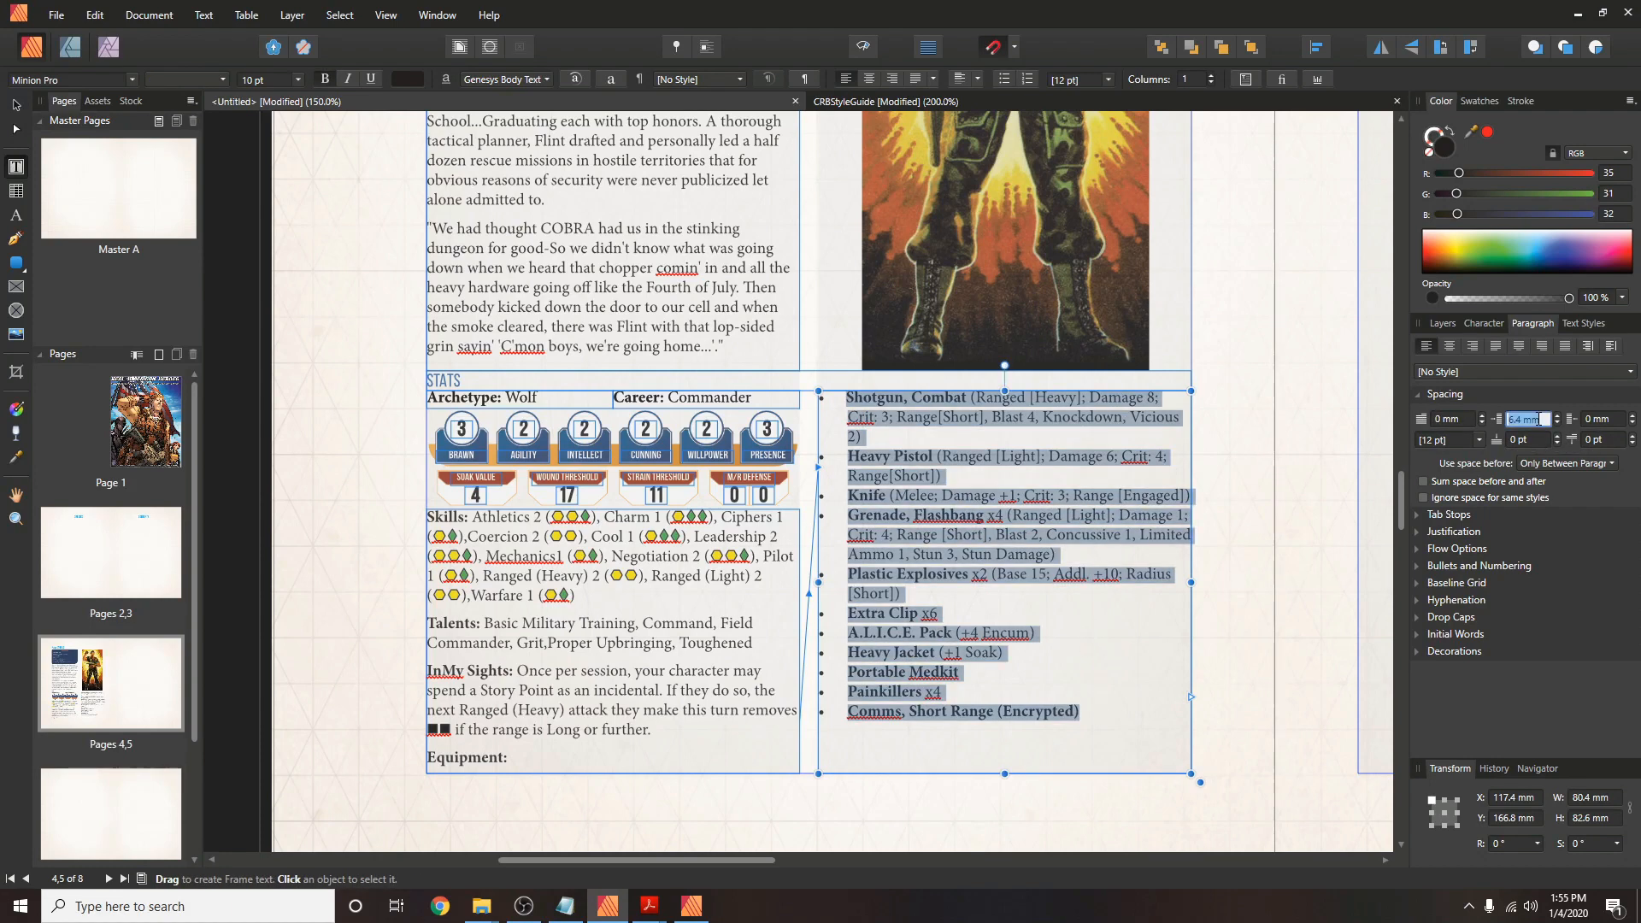
pyautogui.write('7')
pyautogui.press('Return')
pyautogui.scroll(3, 1459, 418)
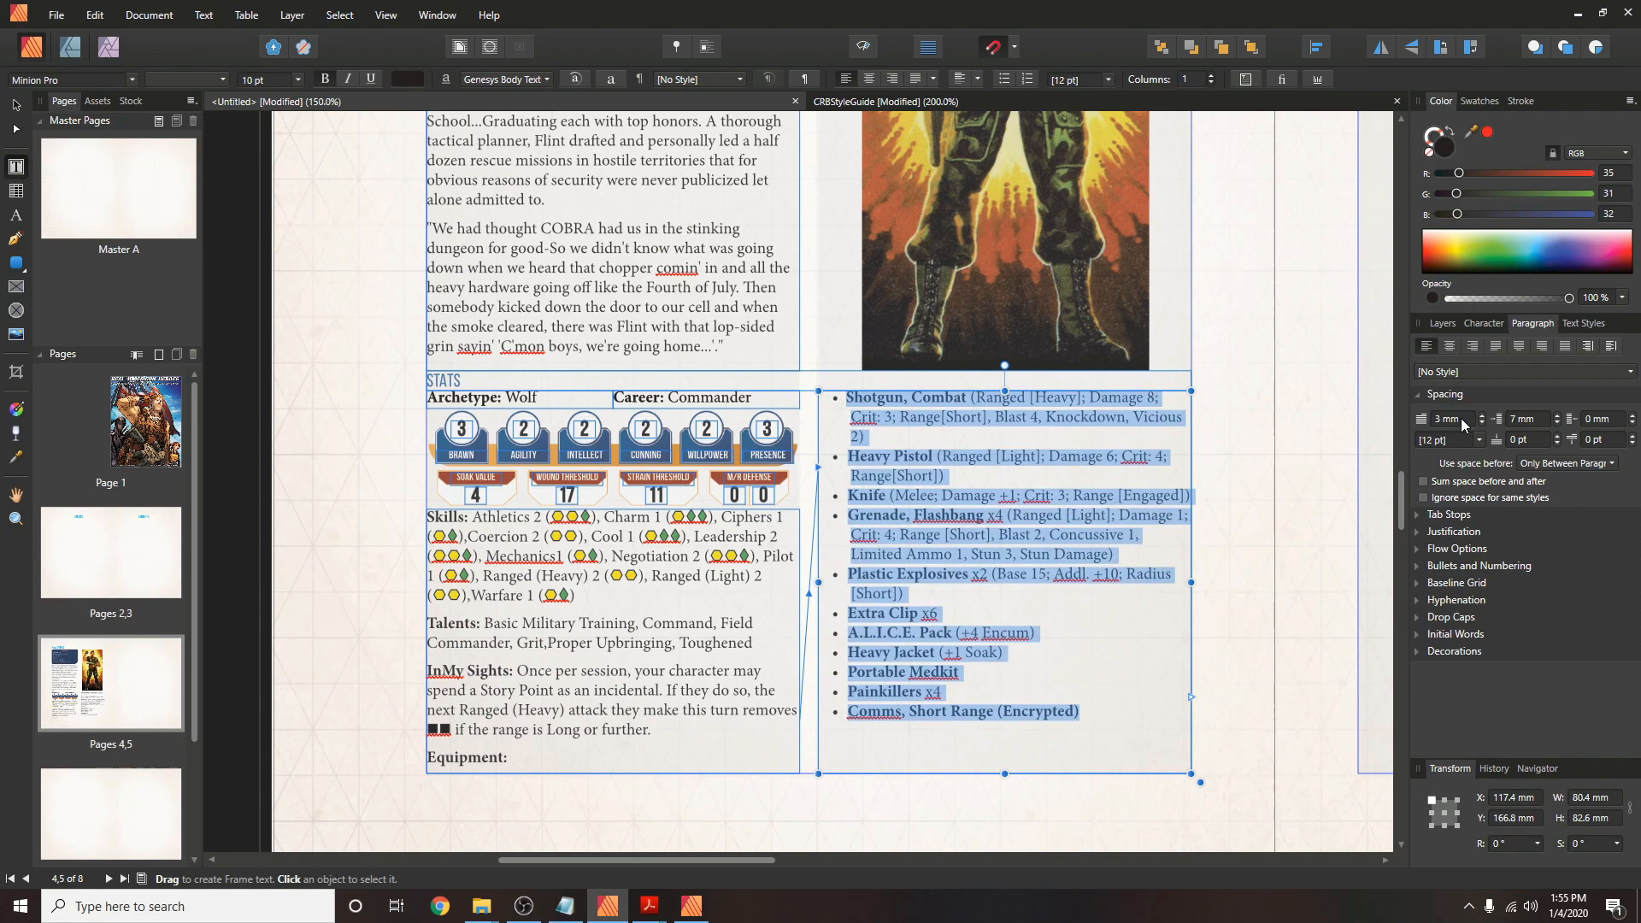
# Create a character style named Genesys Bullet Orange with an orange text fill.
pyautogui.click(1417, 565)
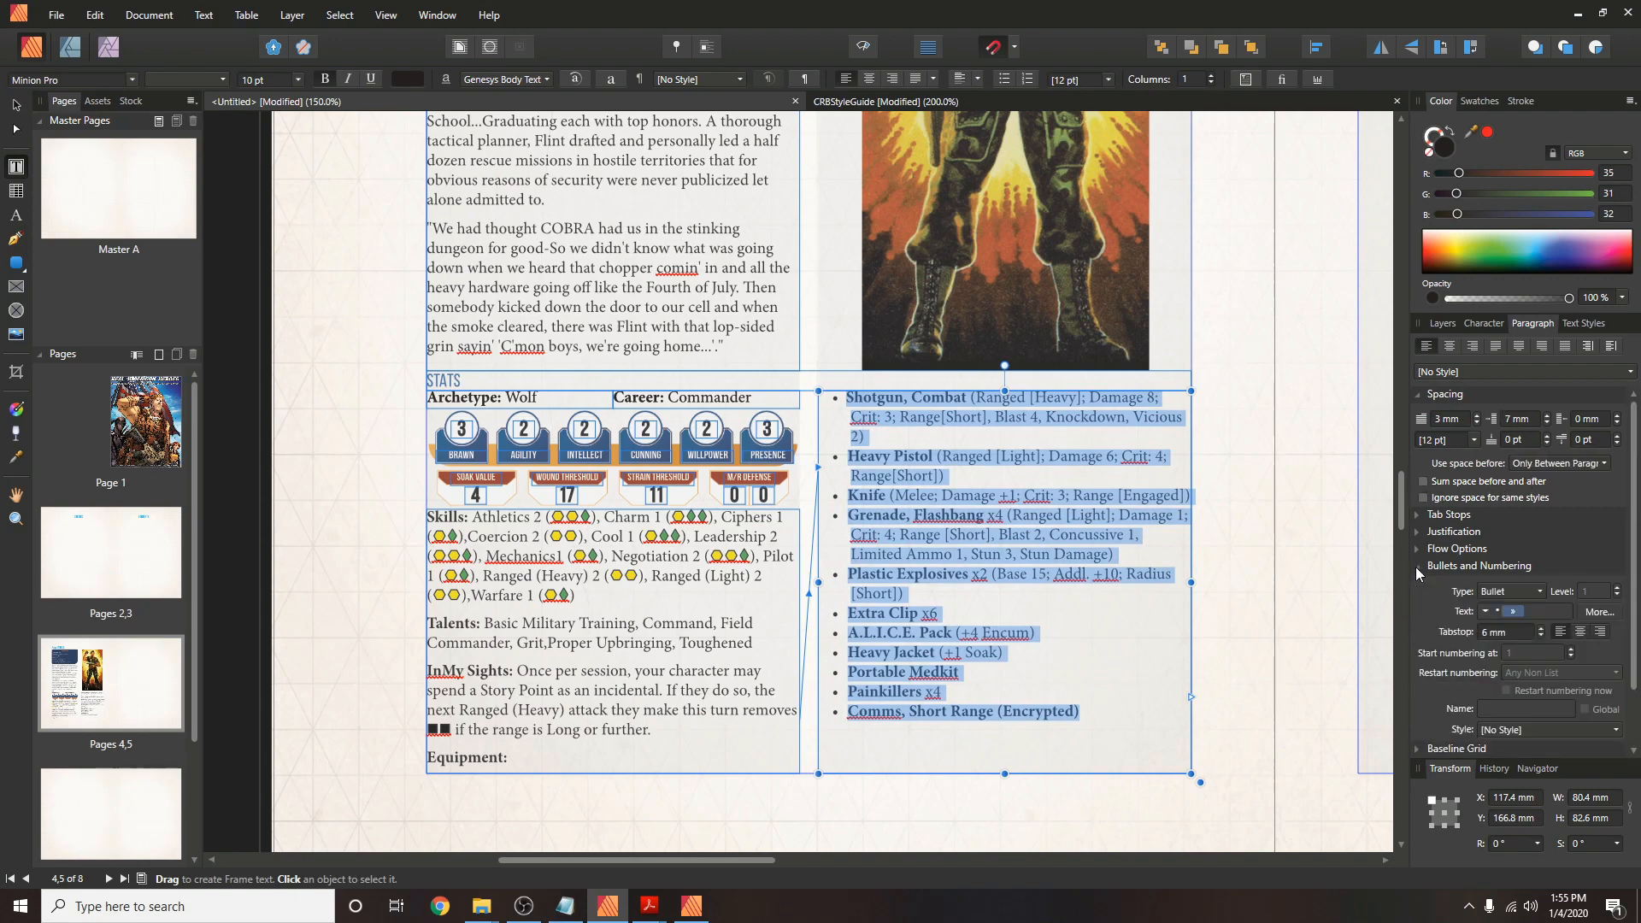
pyautogui.click(1107, 712)
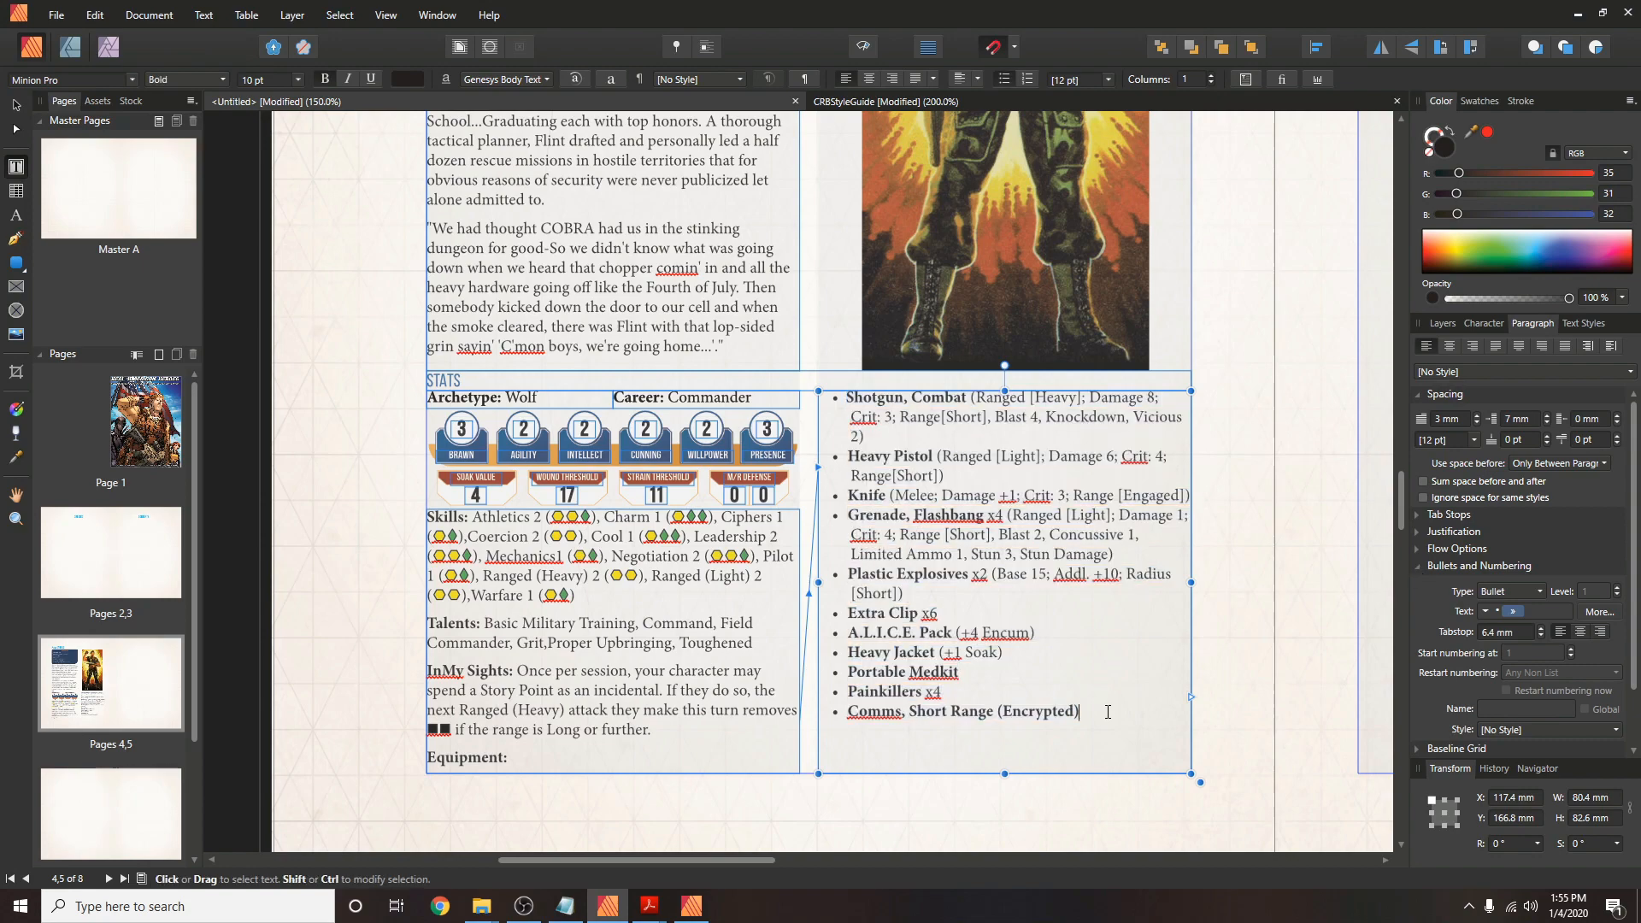
pyautogui.click(542, 79)
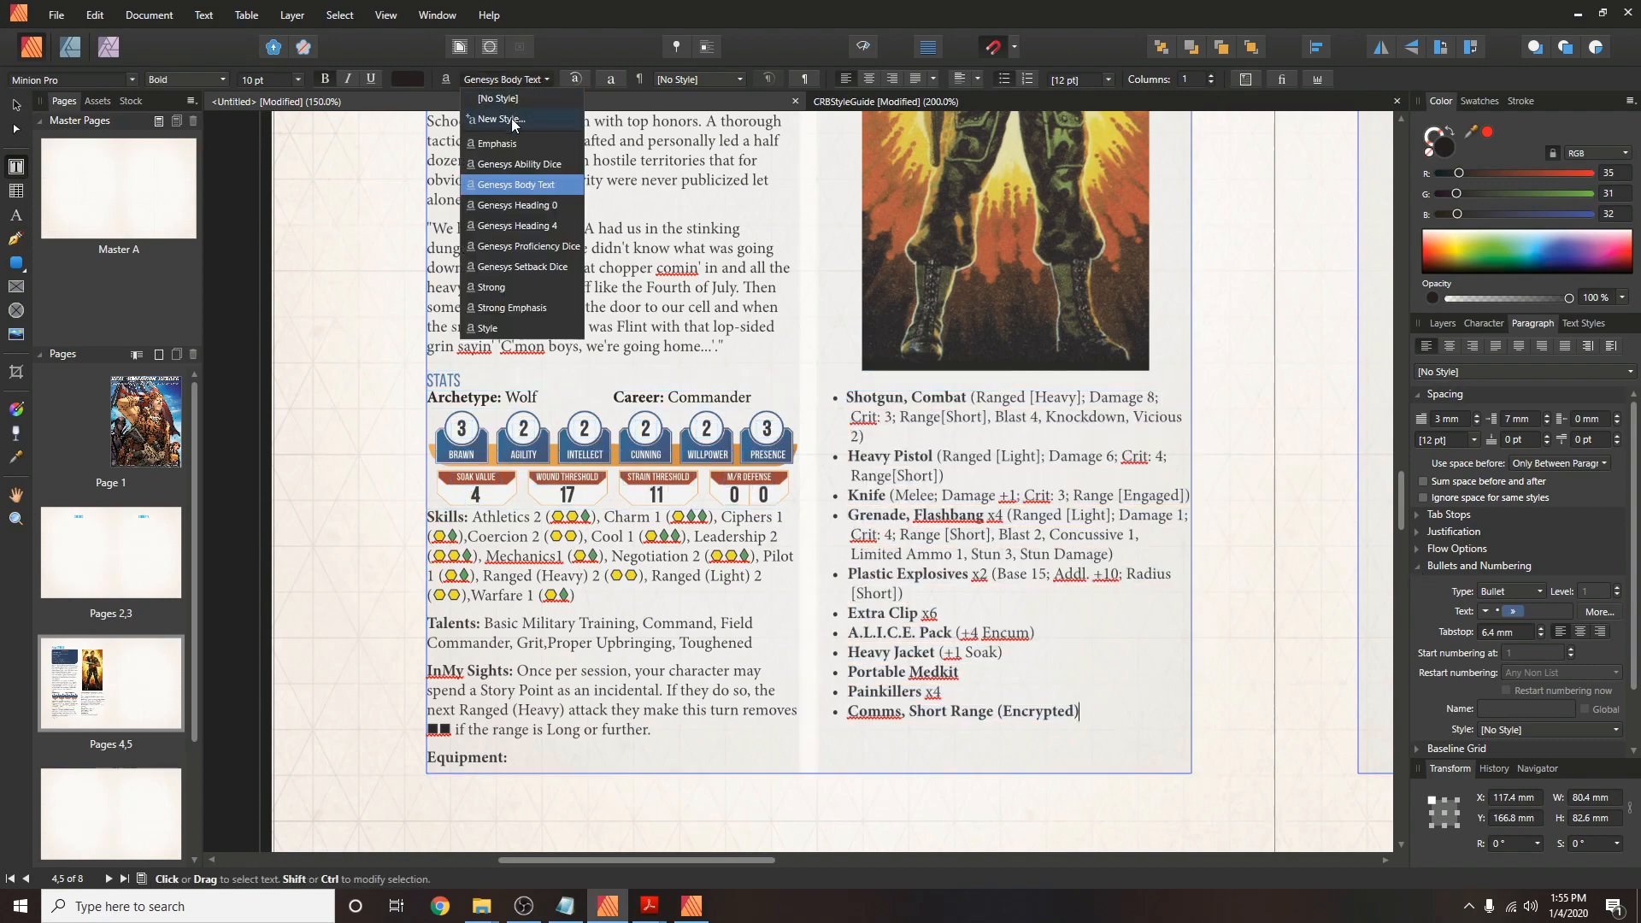
pyautogui.click(511, 118)
pyautogui.click(595, 166)
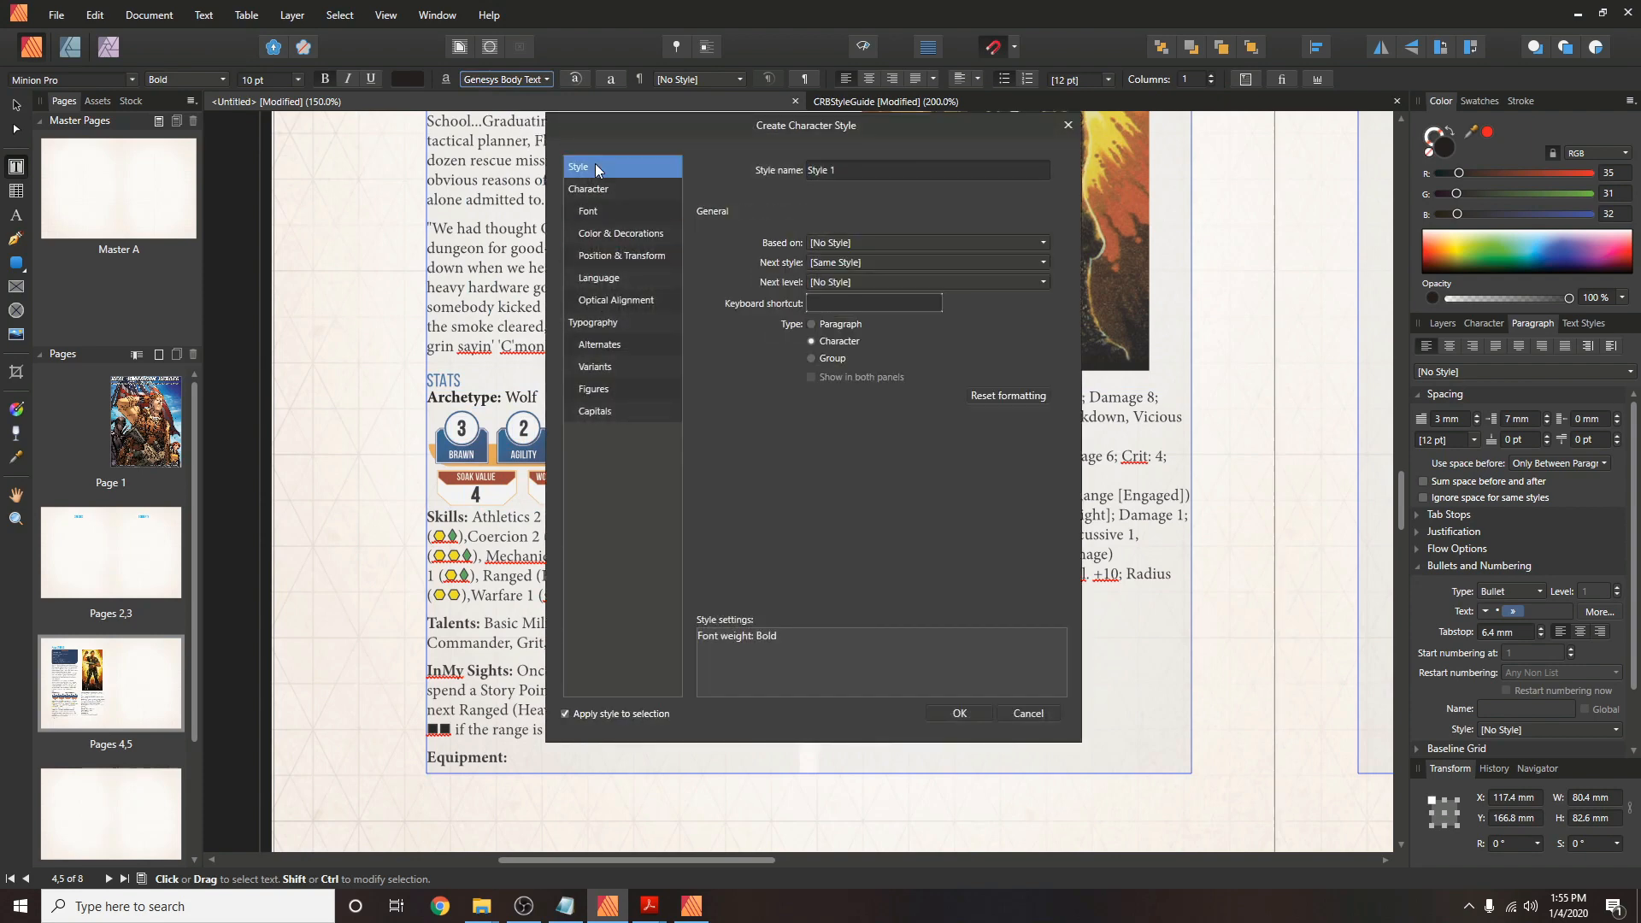
pyautogui.click(837, 170)
pyautogui.write('Genesys Bullet Orange')
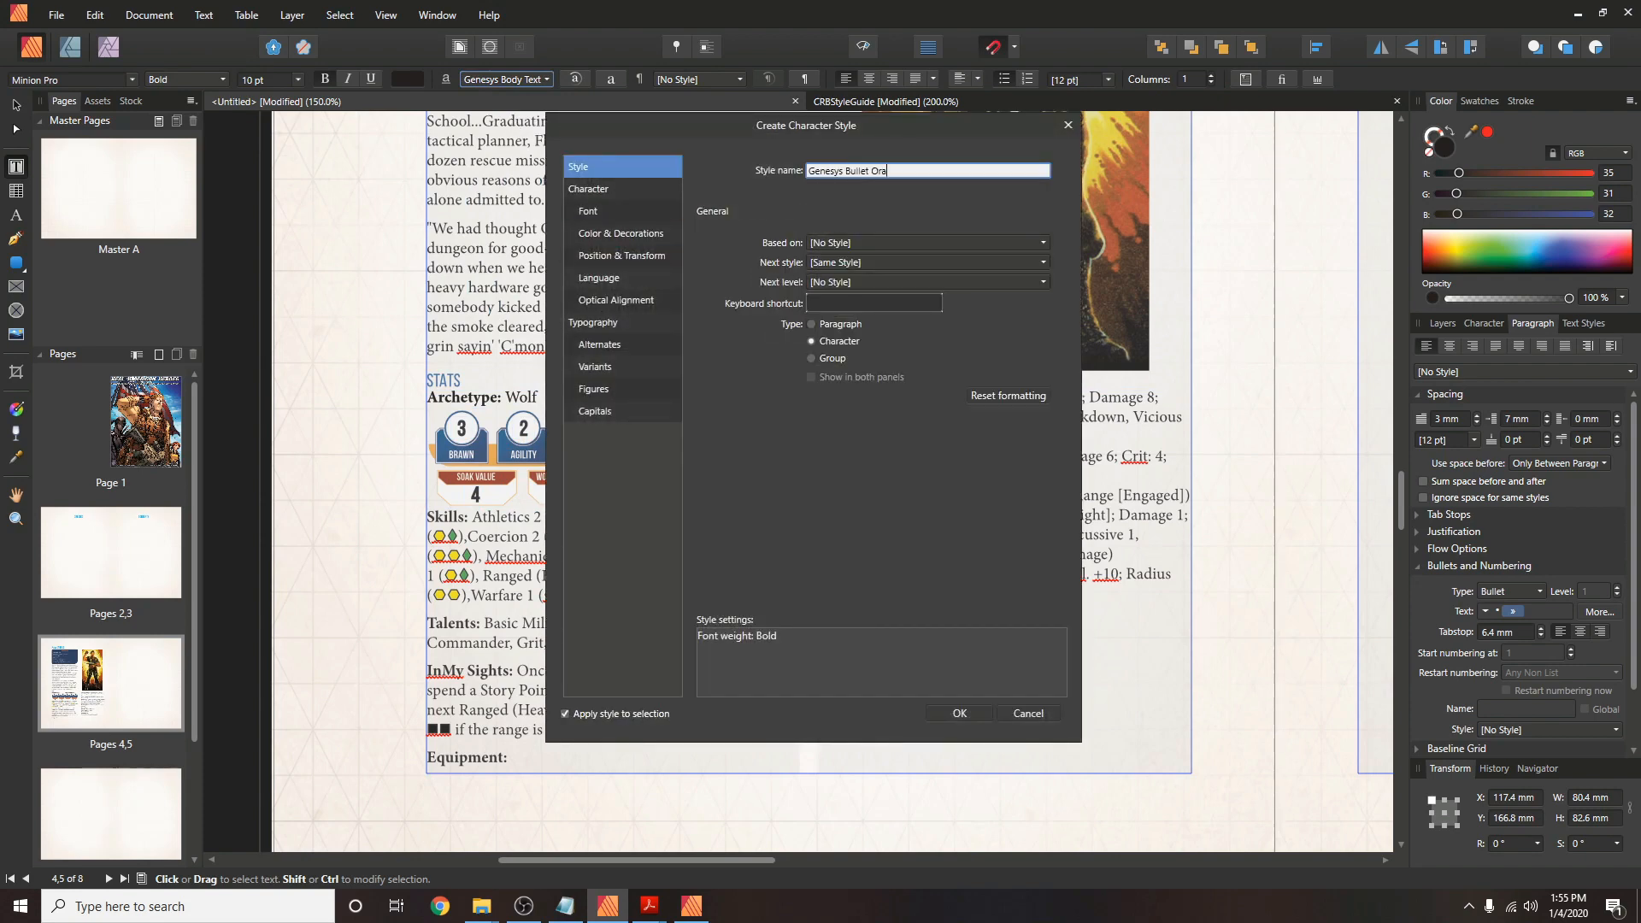
pyautogui.click(591, 190)
pyautogui.click(620, 232)
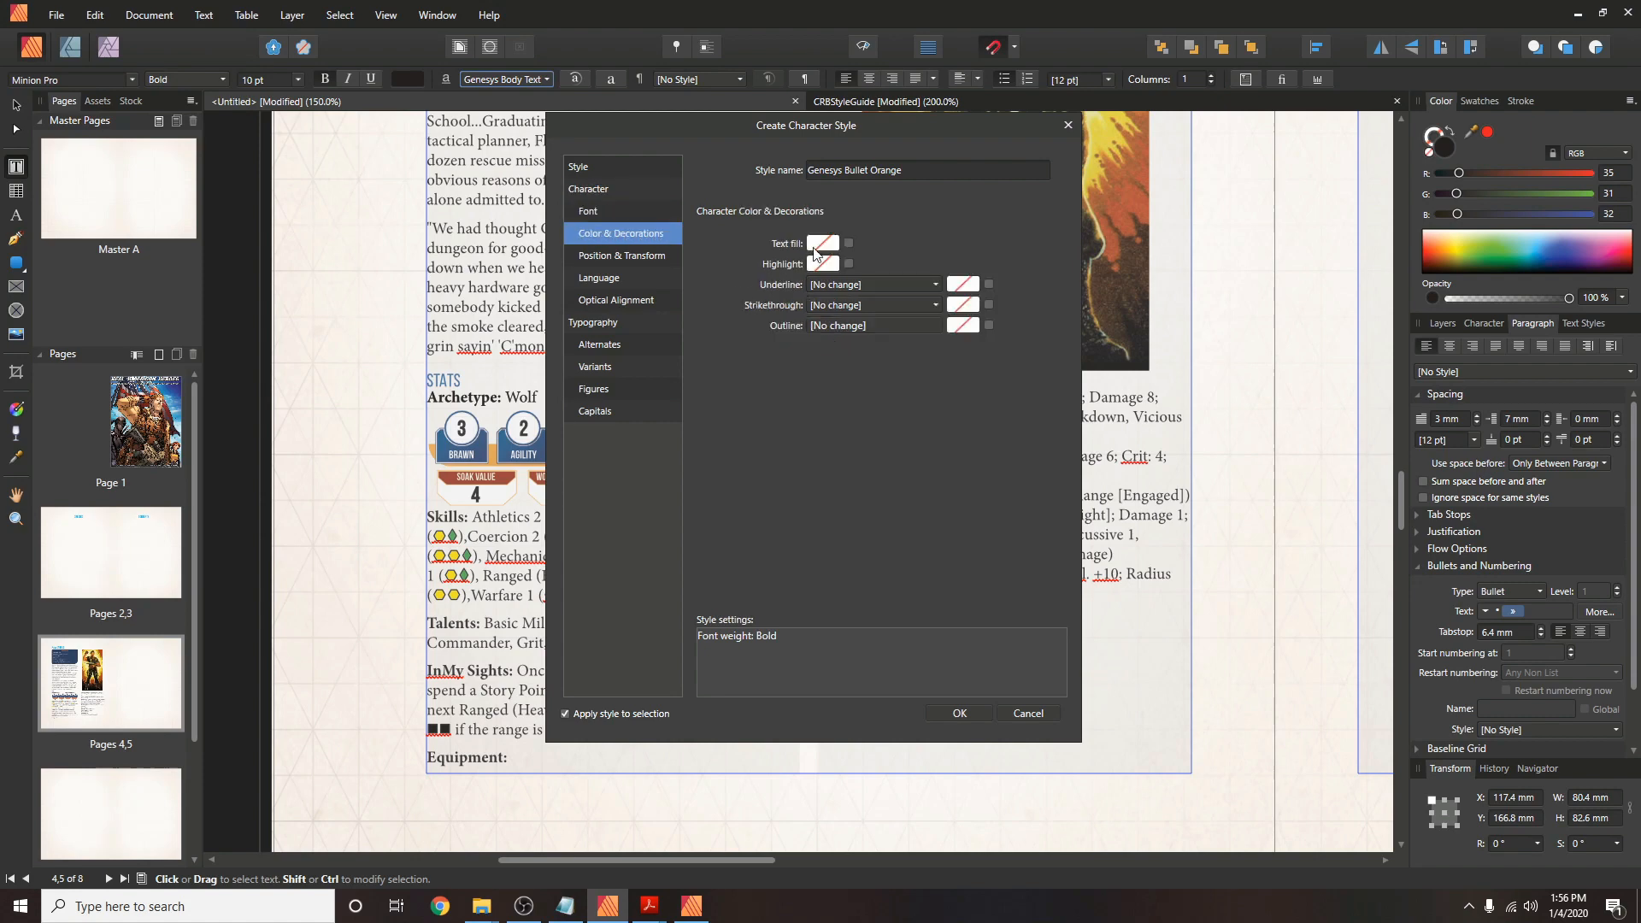
pyautogui.click(822, 243)
pyautogui.click(816, 303)
pyautogui.click(925, 682)
pyautogui.click(957, 713)
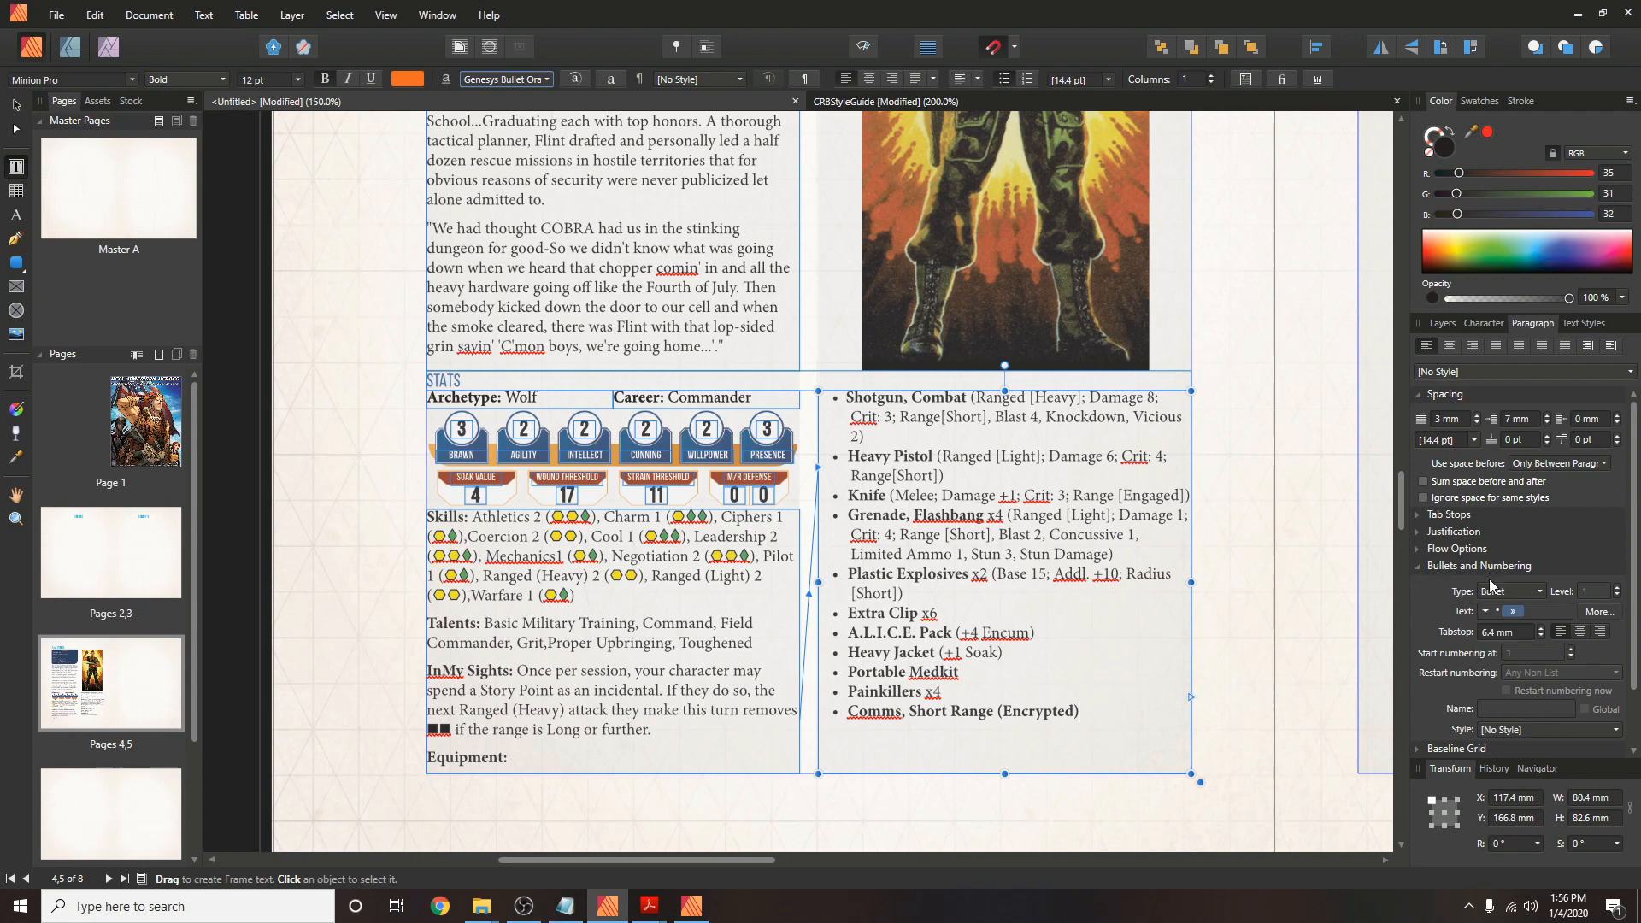
# Apply the Genesys Bullet Orange style to the bullets of every equipment entry, from Shotgun, Combat through Comms, Short Range (Encrypted).
pyautogui.click(1535, 730)
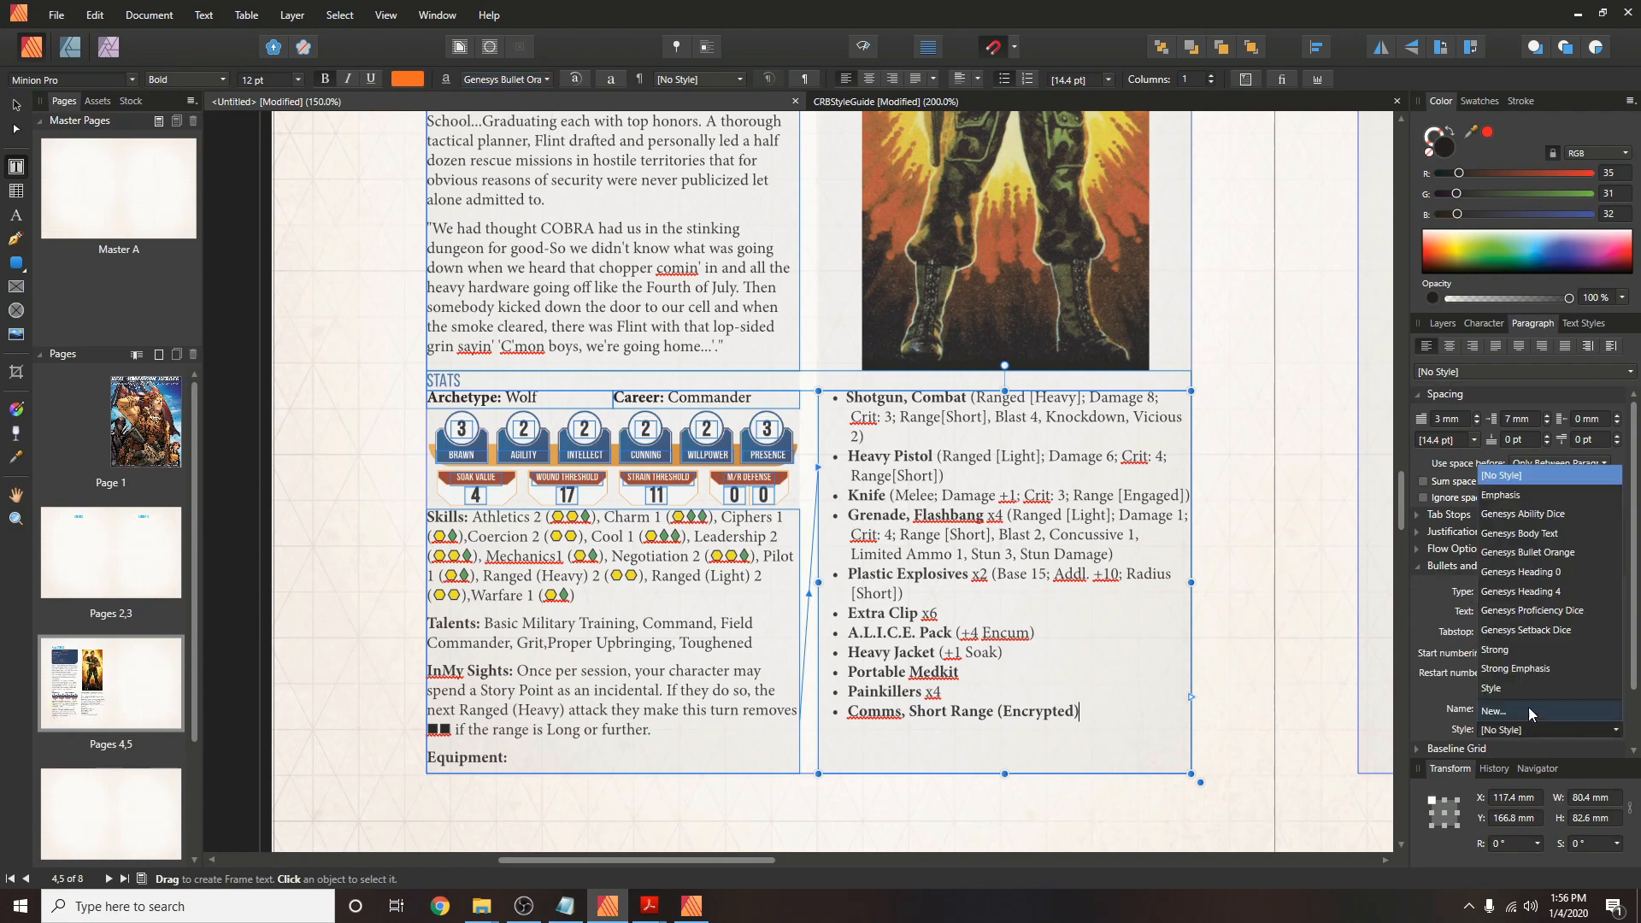
pyautogui.click(1525, 555)
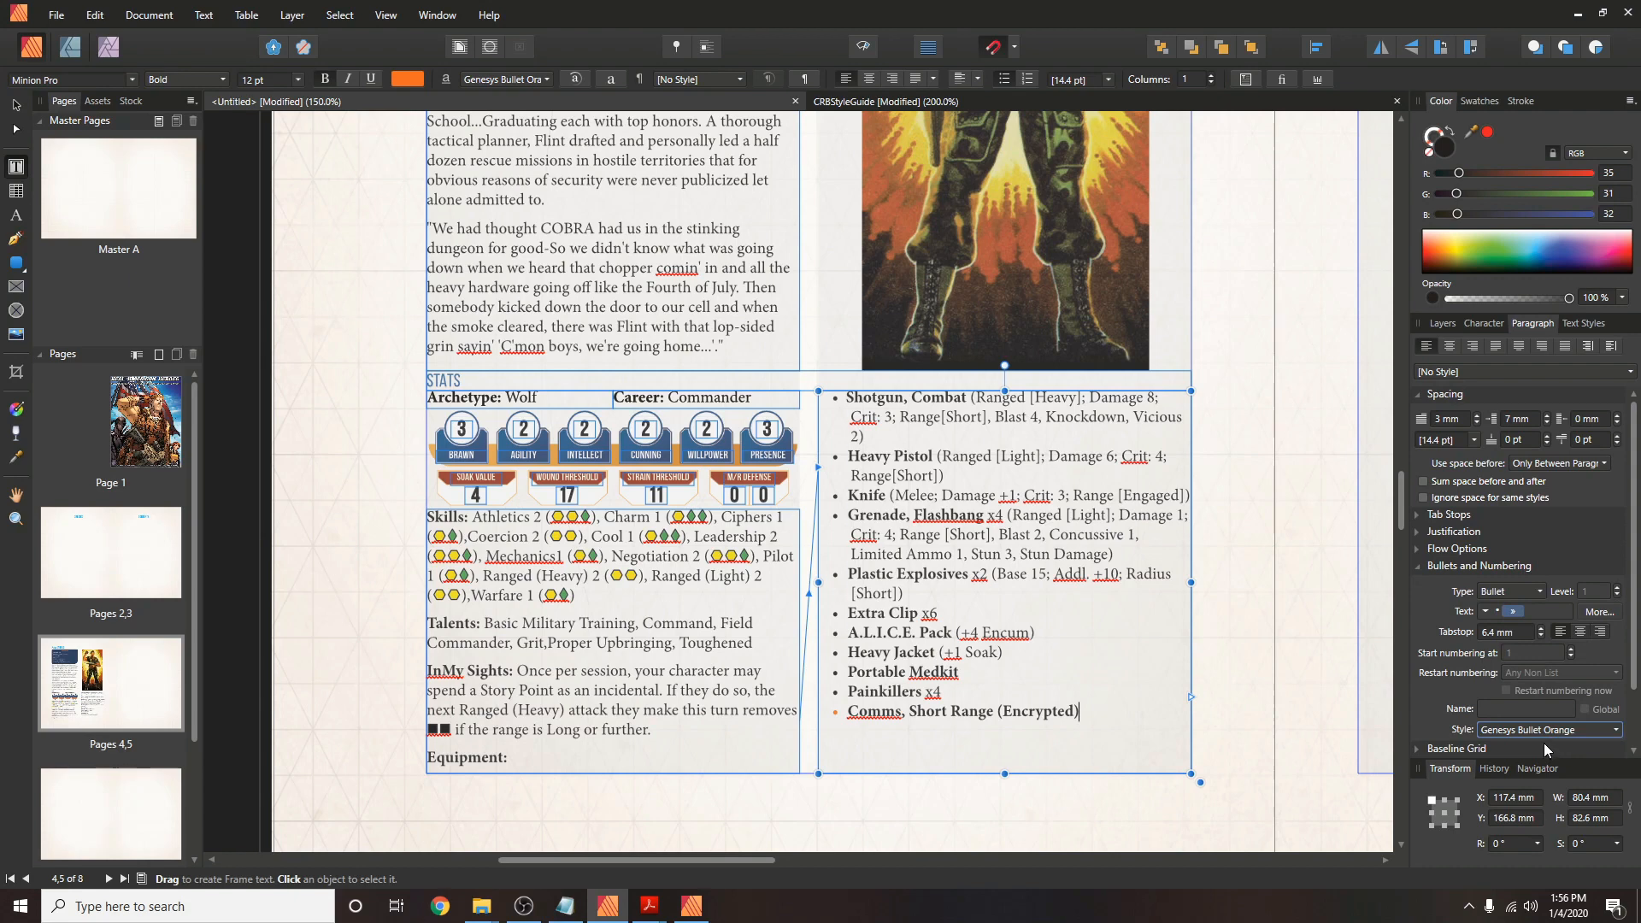
pyautogui.hotkey('ctrl', 'a')
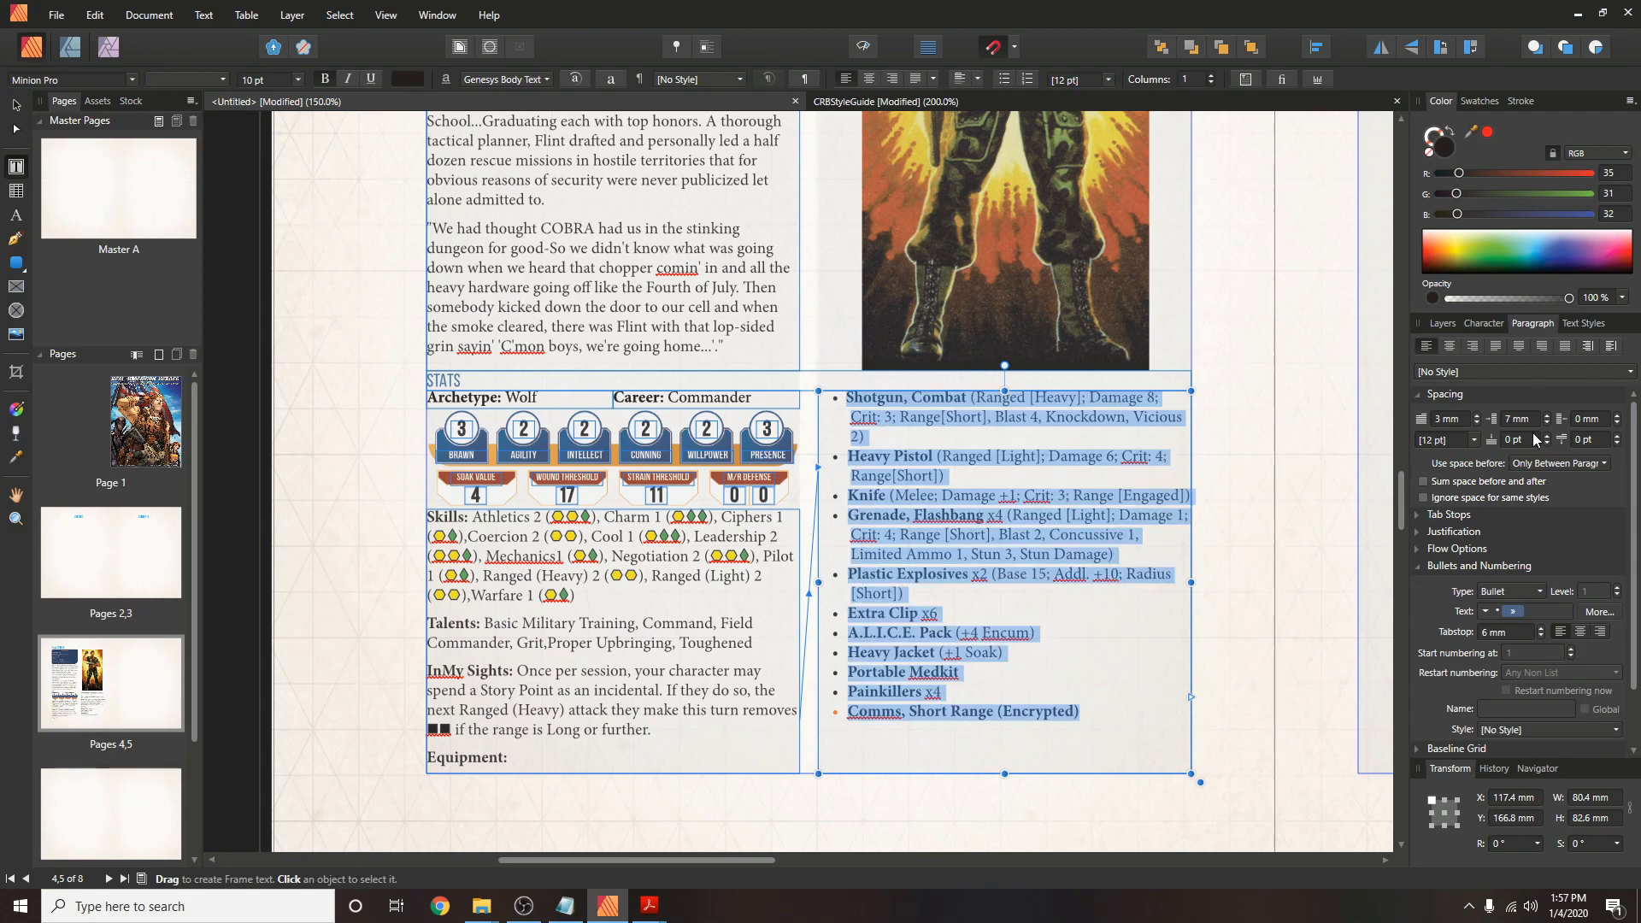
pyautogui.click(1545, 729)
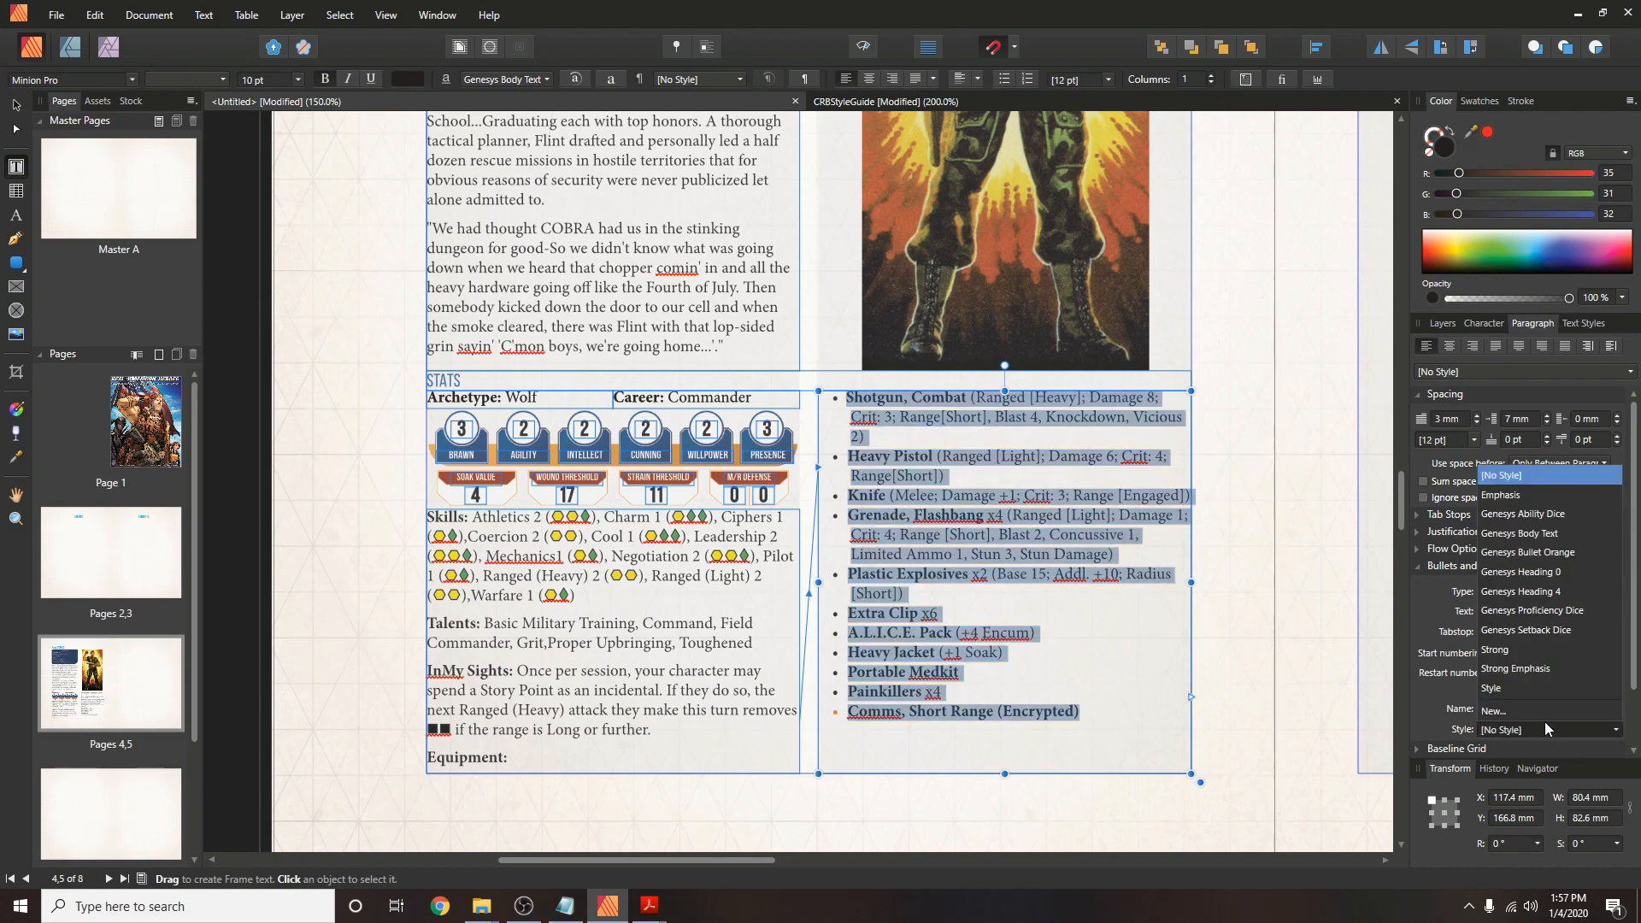
pyautogui.click(1527, 552)
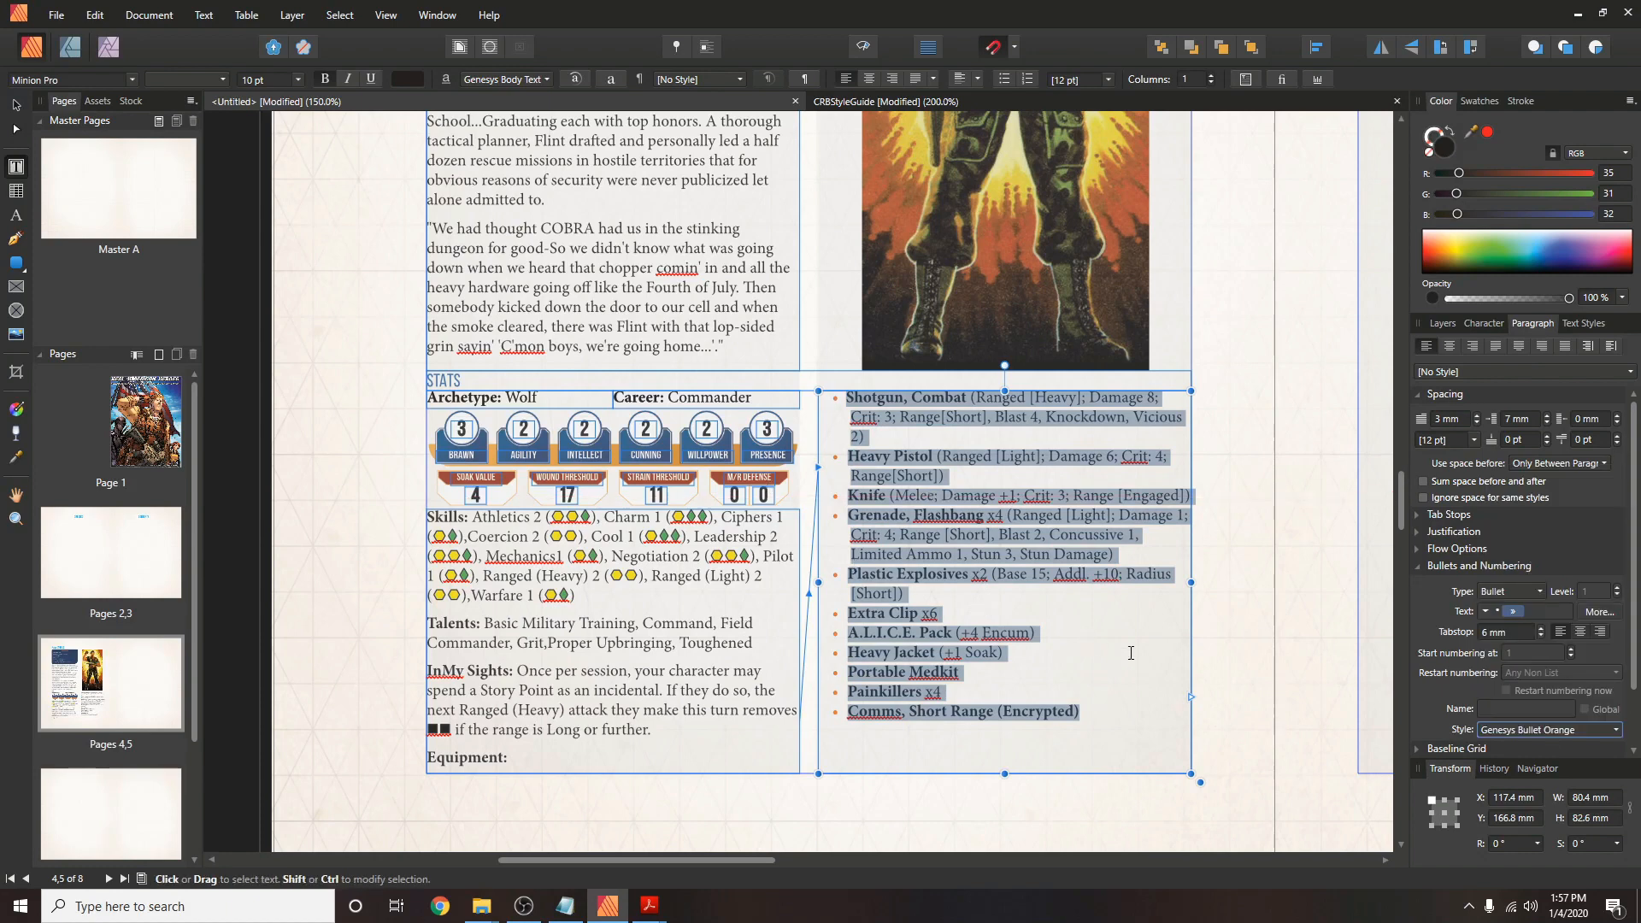
pyautogui.click(1130, 653)
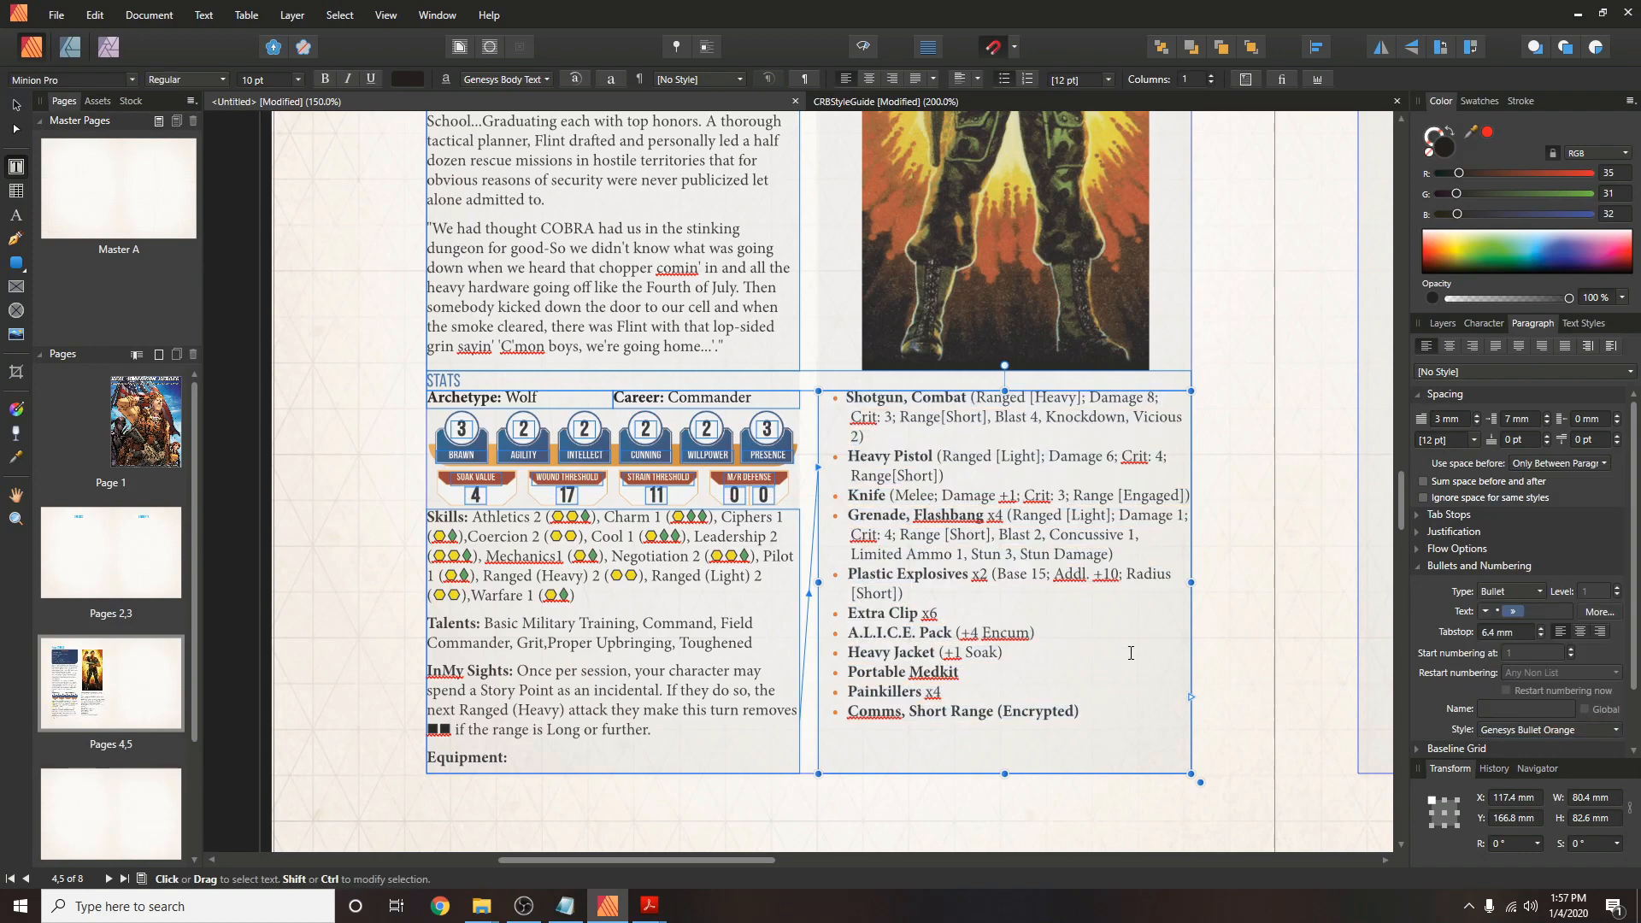
# Place the gijoe_baroness artwork on the blank last page, page 8.
pyautogui.scroll(1, 1131, 653)
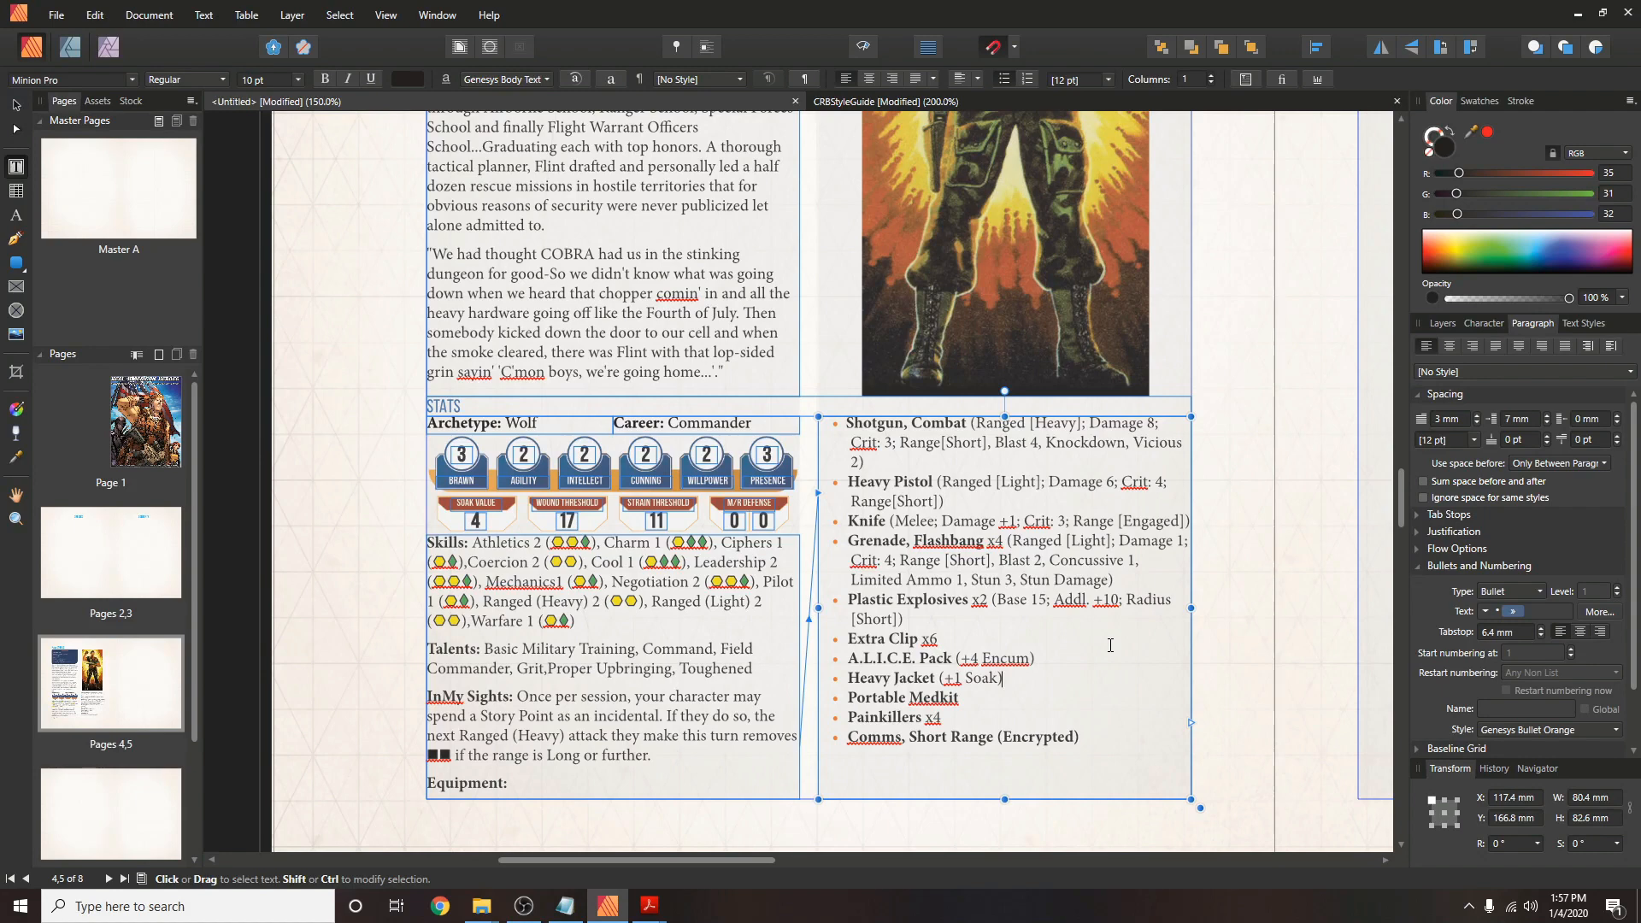
pyautogui.hotkey('ctrl', '-')
pyautogui.hotkey('ctrl', '-')
pyautogui.hotkey('ctrl', '-')
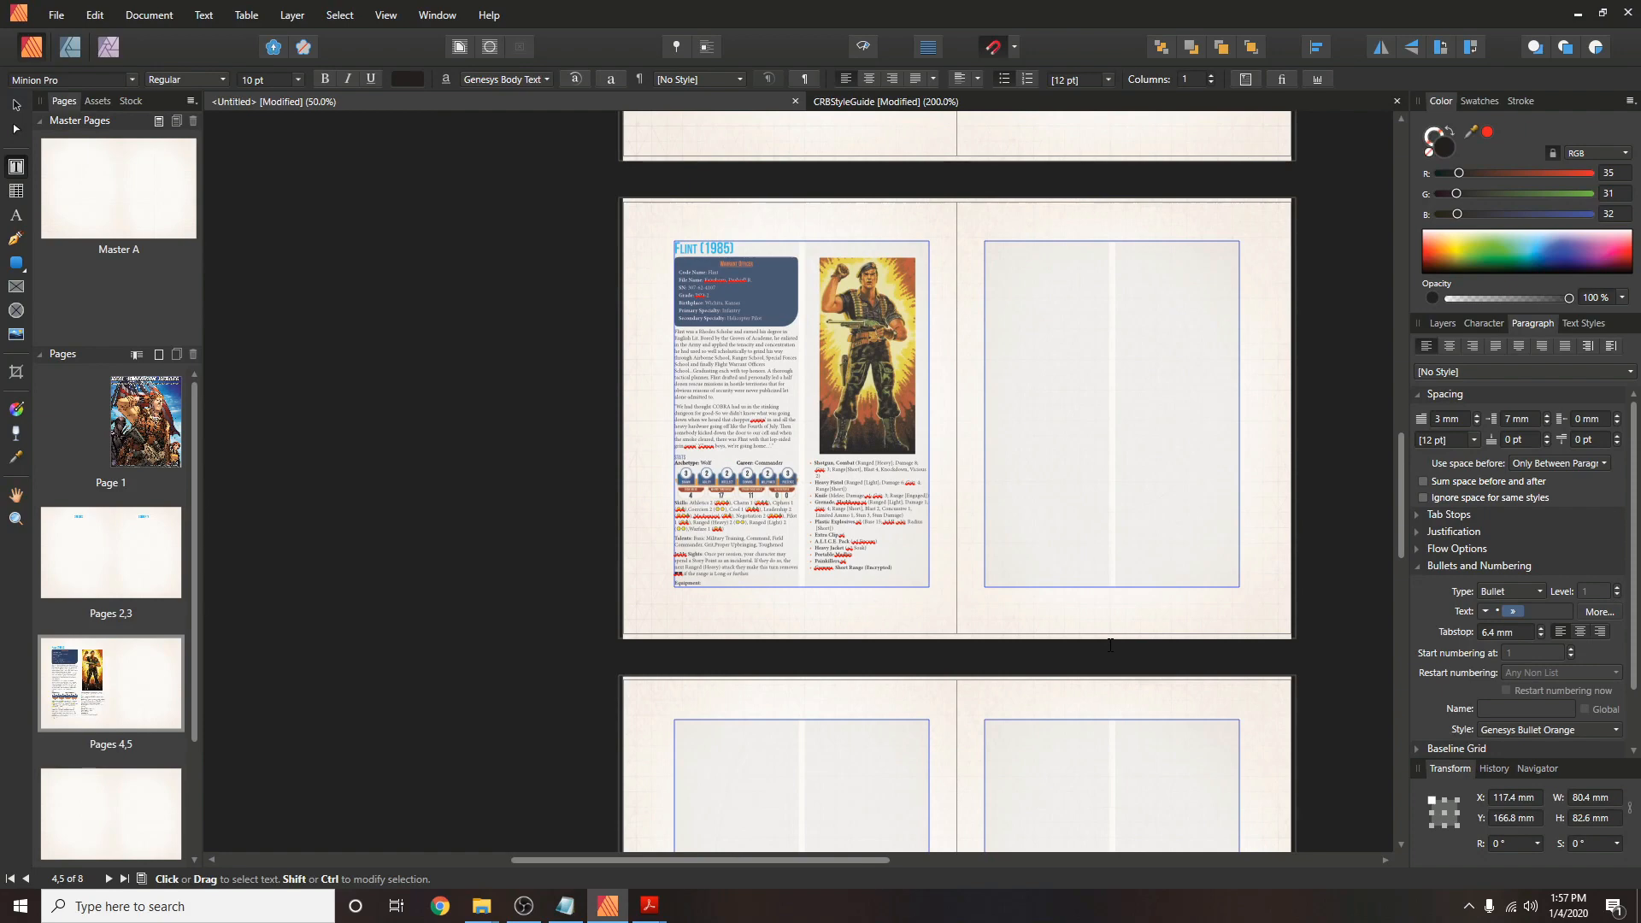
pyautogui.scroll(-3, 1110, 645)
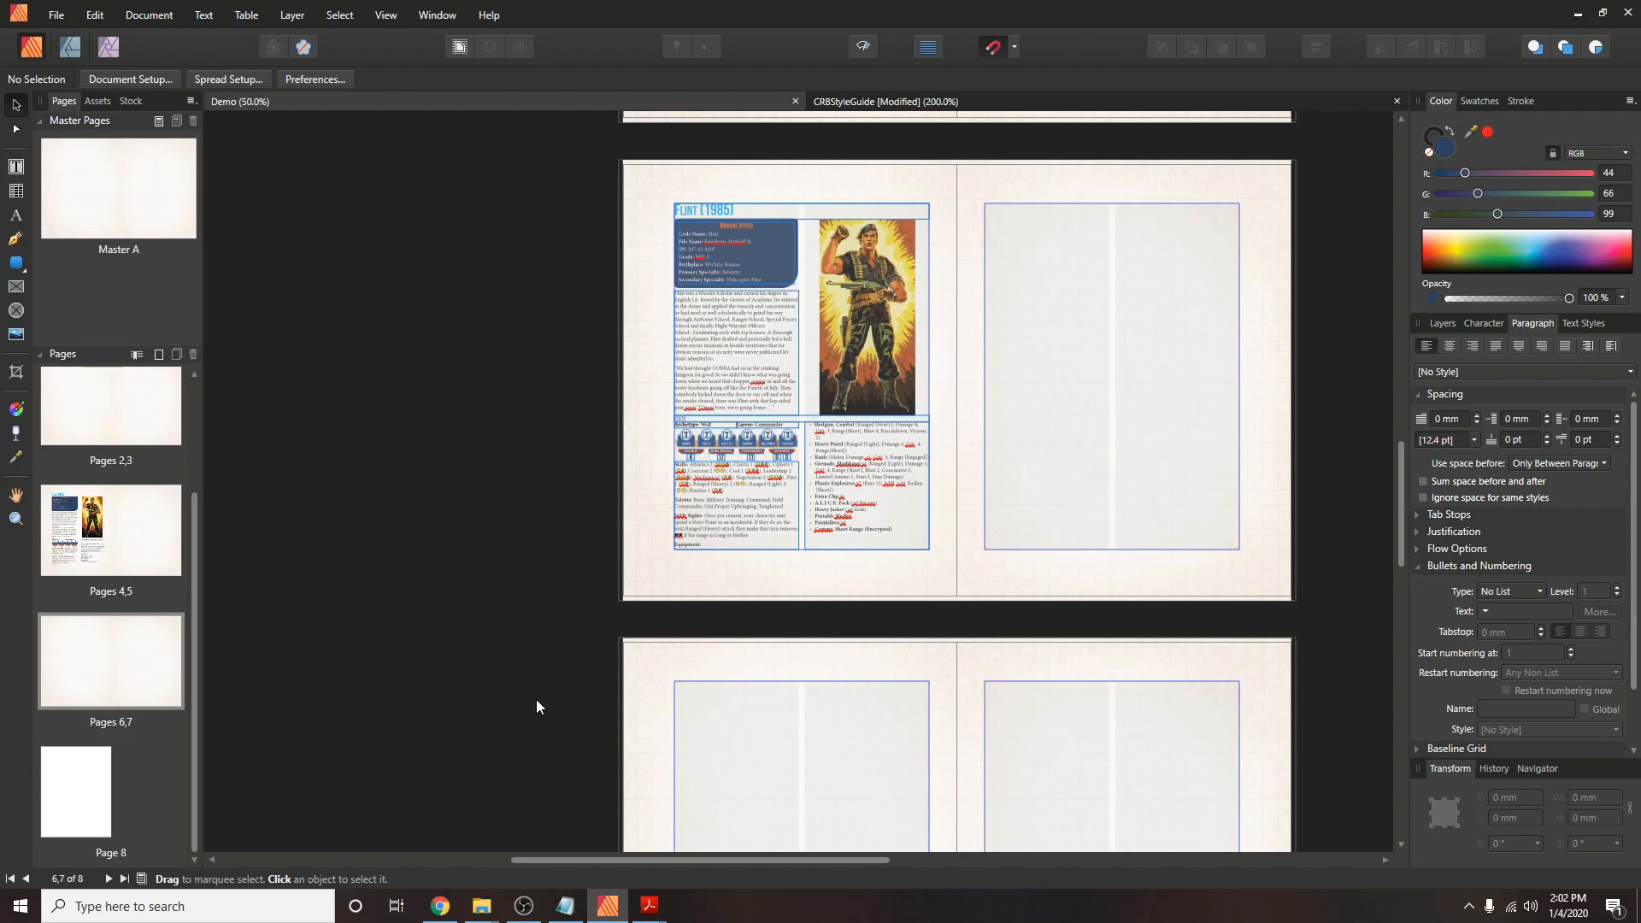
pyautogui.scroll(-6, 536, 706)
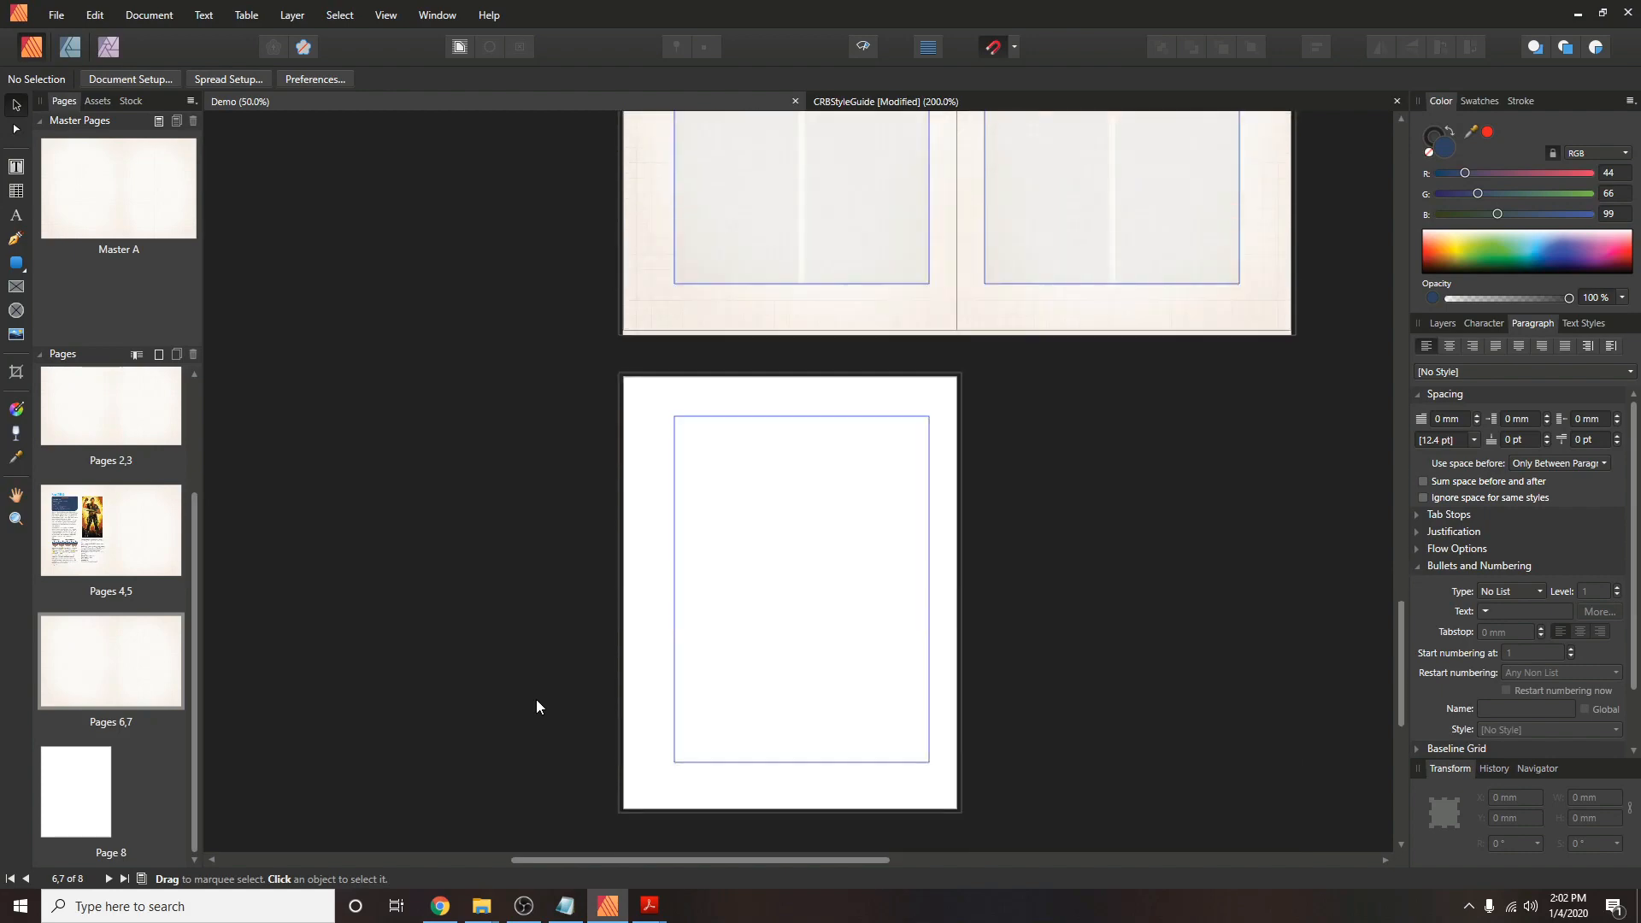
pyautogui.click(61, 16)
pyautogui.click(385, 560)
pyautogui.click(58, 16)
pyautogui.click(73, 253)
pyautogui.doubleClick(287, 199)
pyautogui.click(628, 292)
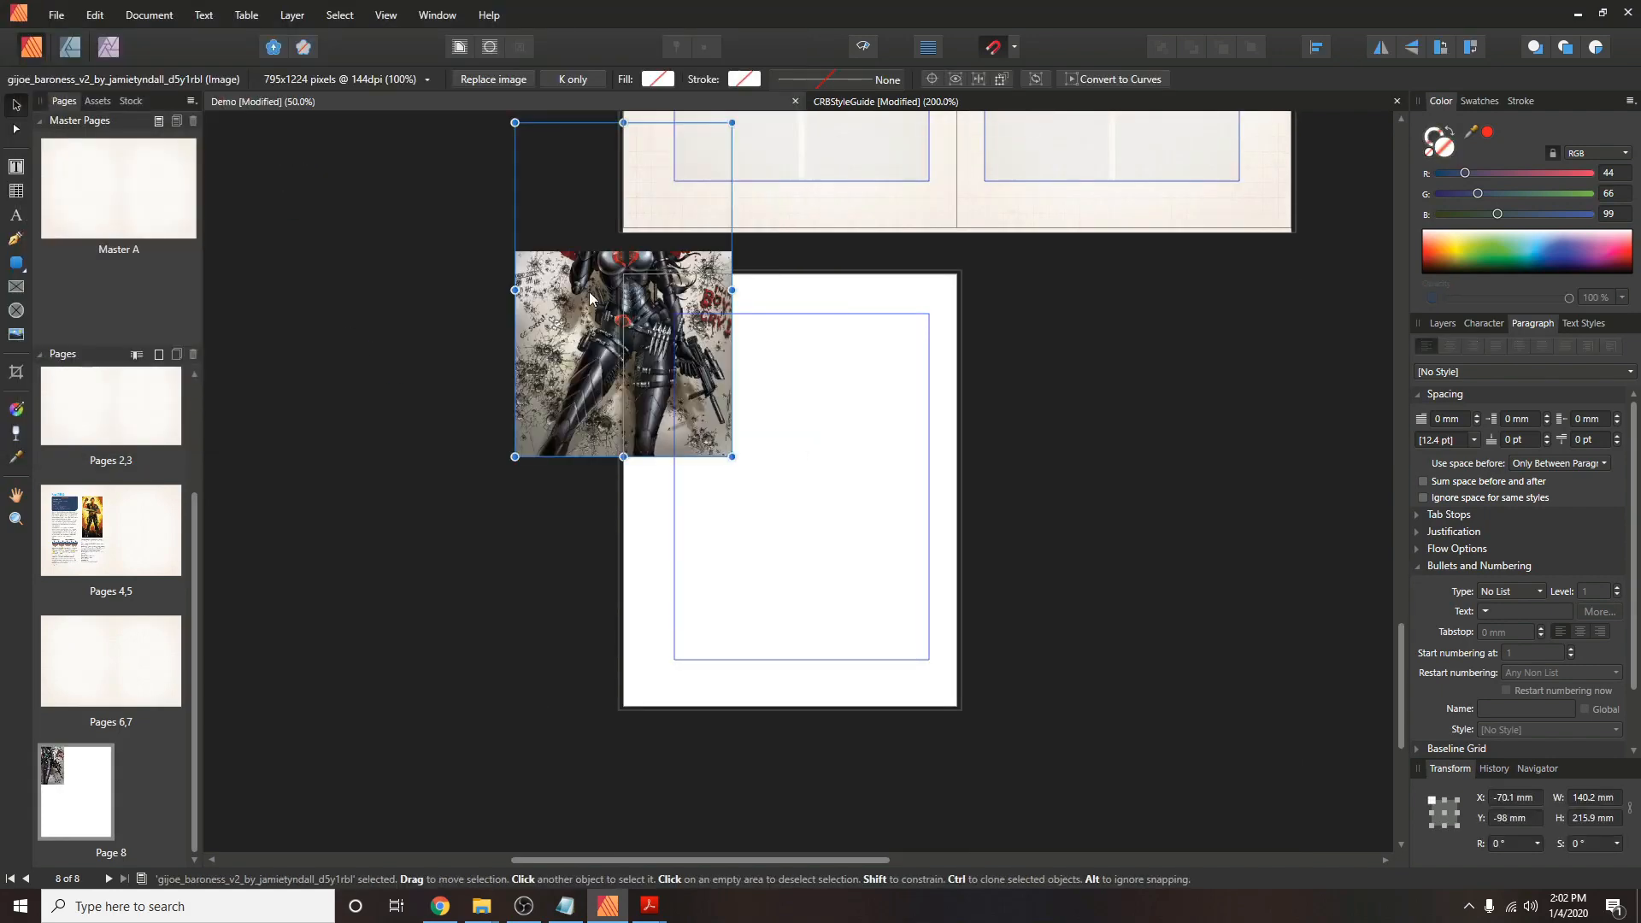
# Align the Baroness image with page 8's upper-left corner, scale it to 215.9 × 332.4 mm to cover the page, and save the document.
pyautogui.moveTo(578, 289); pyautogui.dragTo(683, 439)
pyautogui.moveTo(840, 607); pyautogui.dragTo(957, 787)
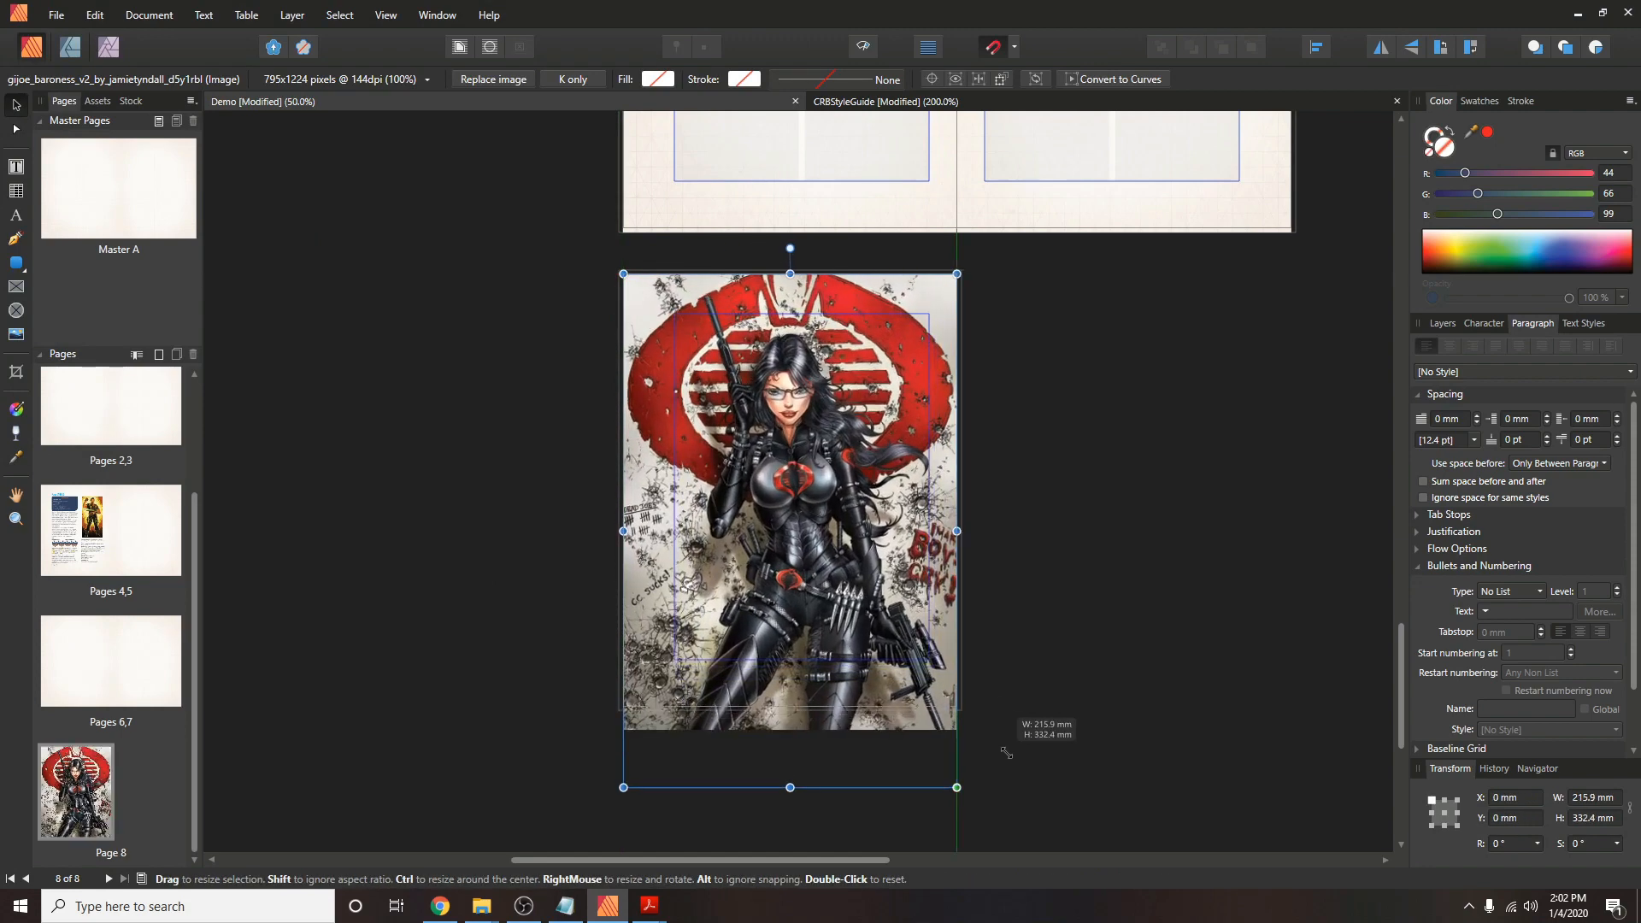
pyautogui.click(1038, 567)
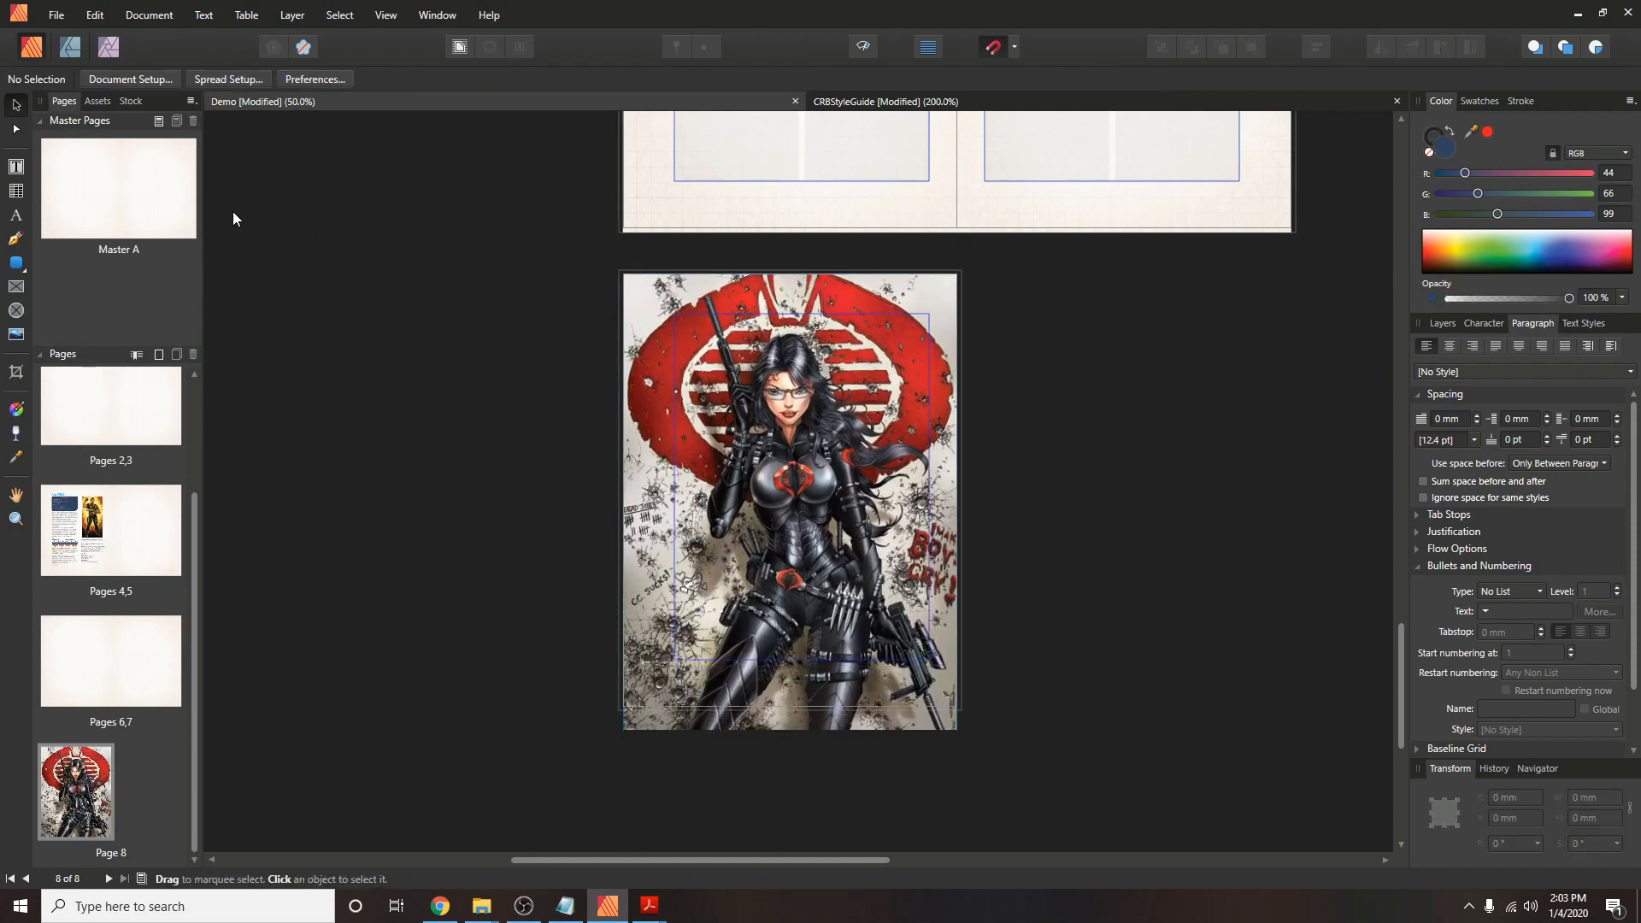
pyautogui.hotkey('ctrl', 's')
# Configure a PDF export using the PDF (for export) preset, with All Pages as the area.
pyautogui.click(57, 19)
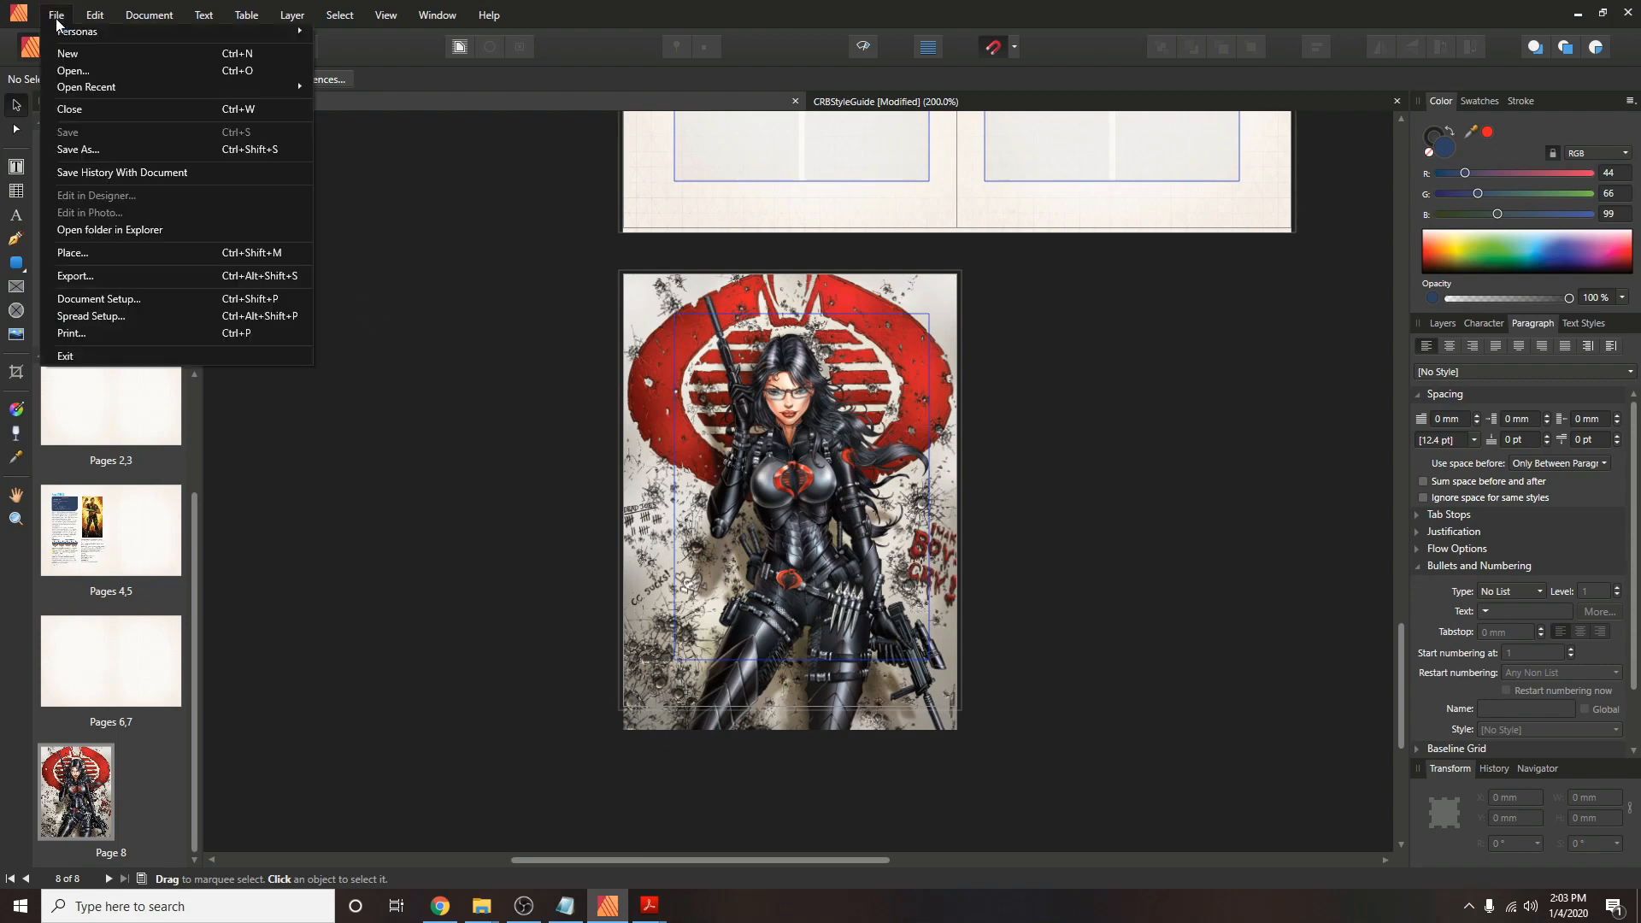
pyautogui.click(84, 275)
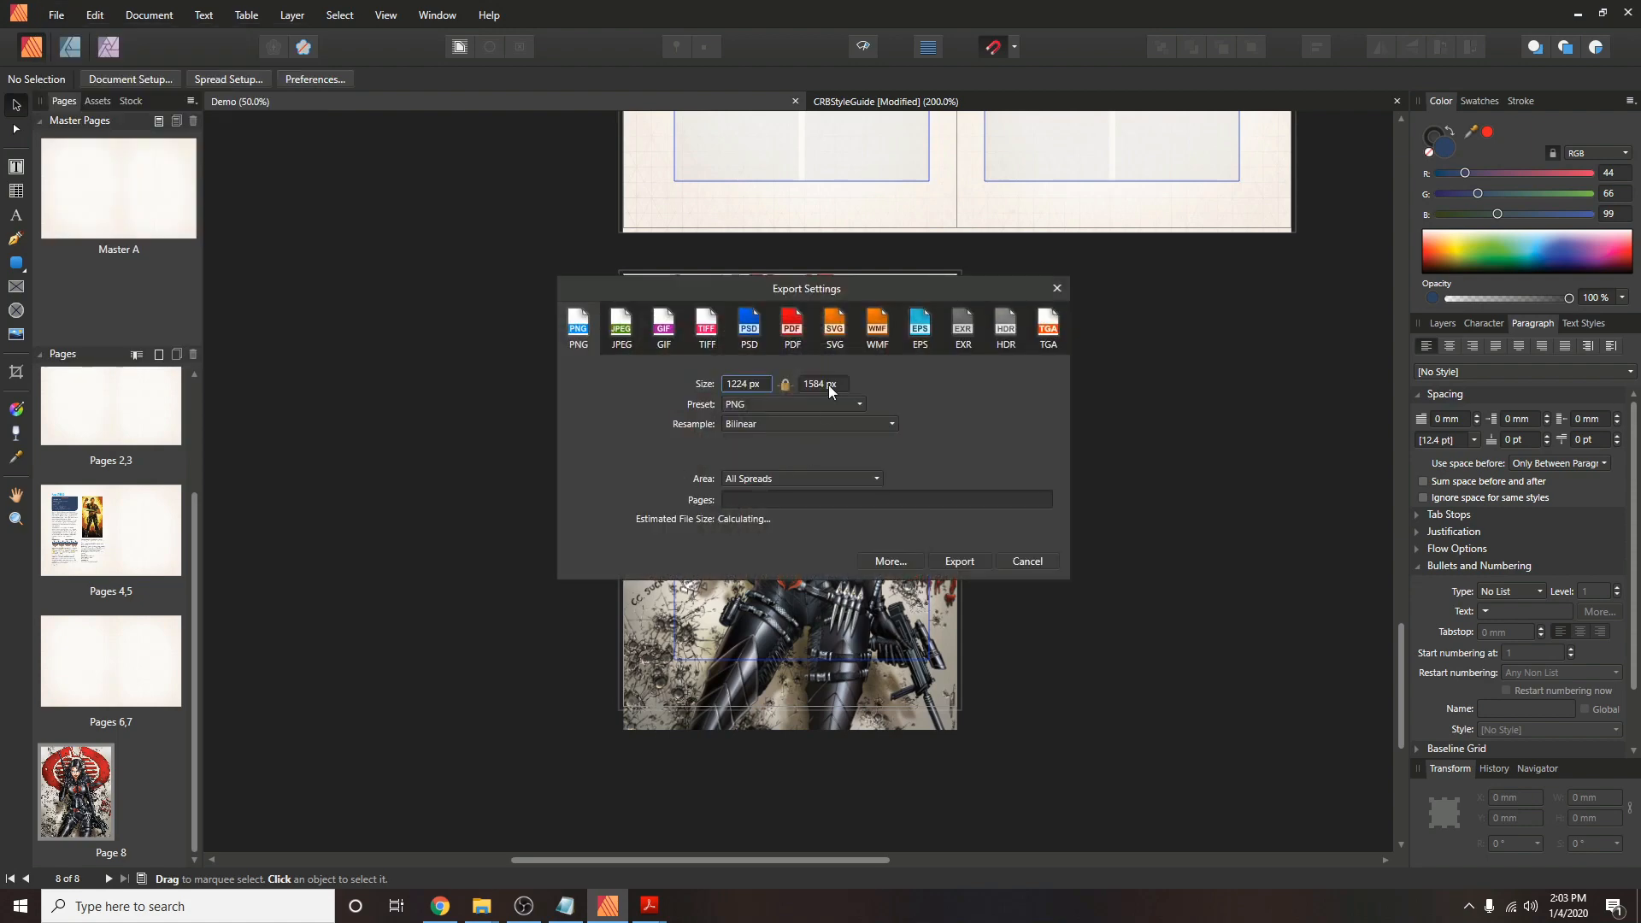
pyautogui.click(802, 333)
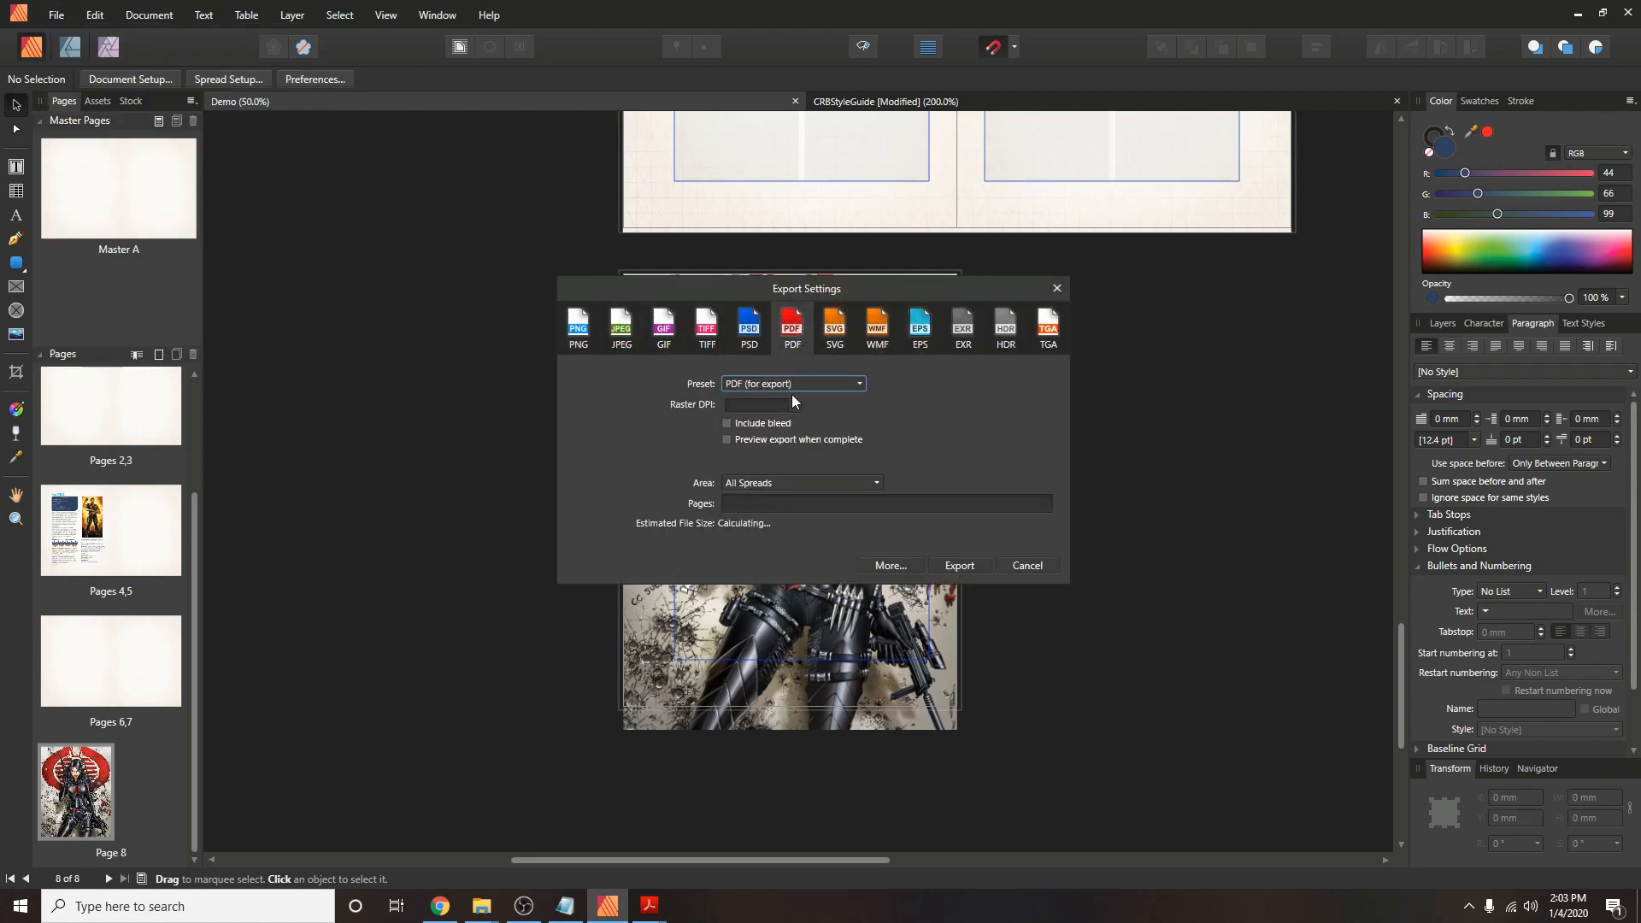
pyautogui.click(745, 481)
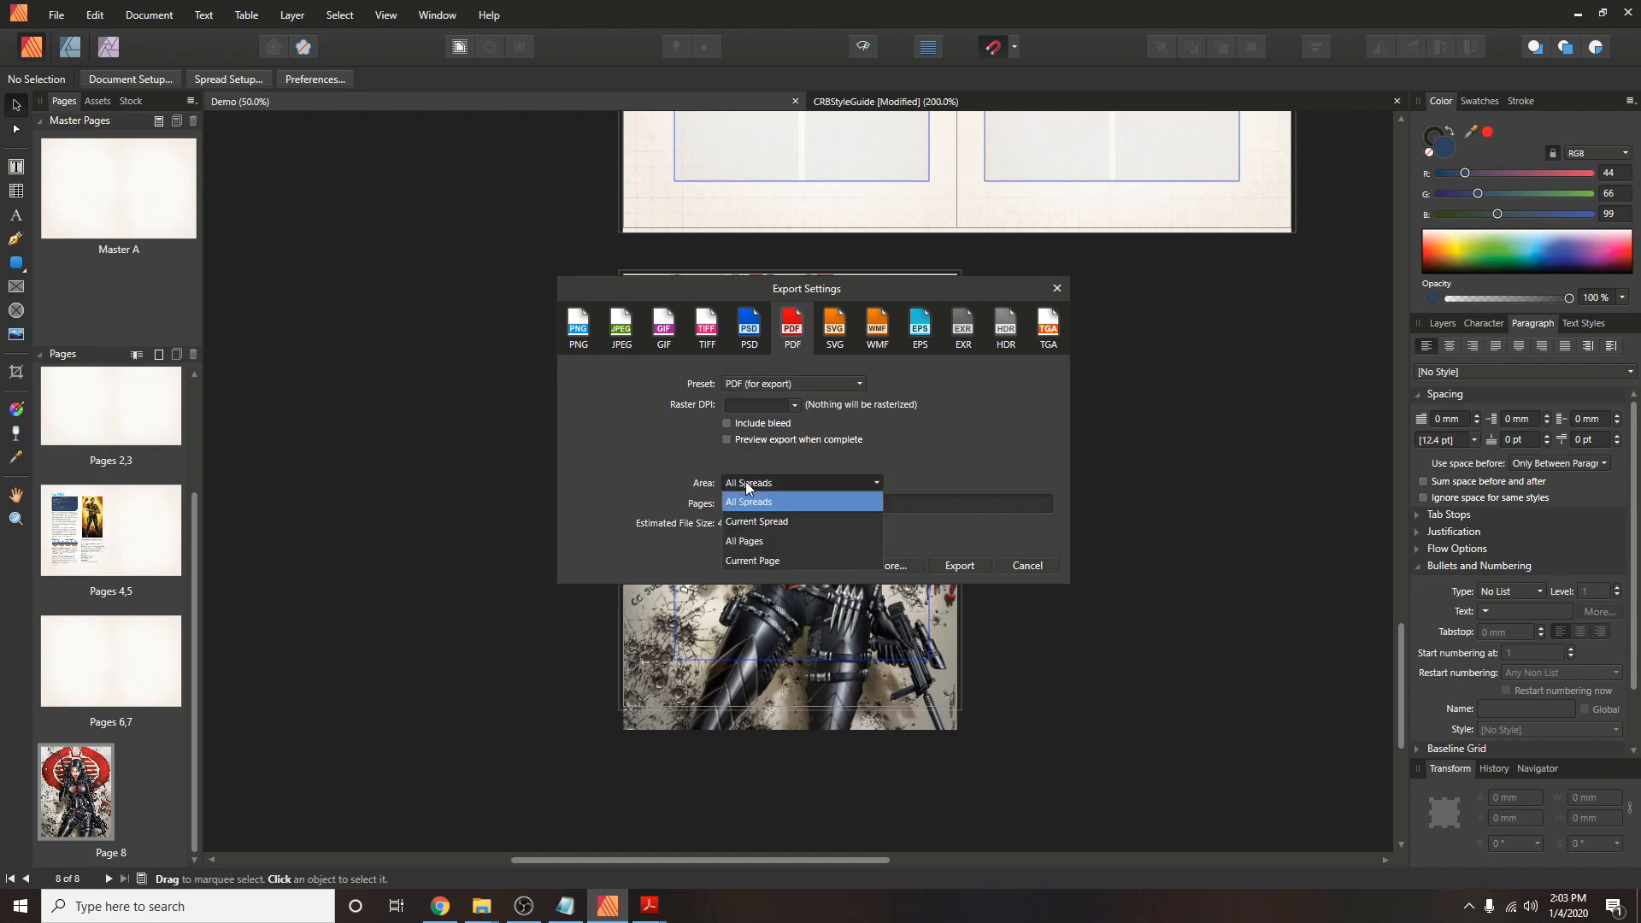
pyautogui.click(746, 542)
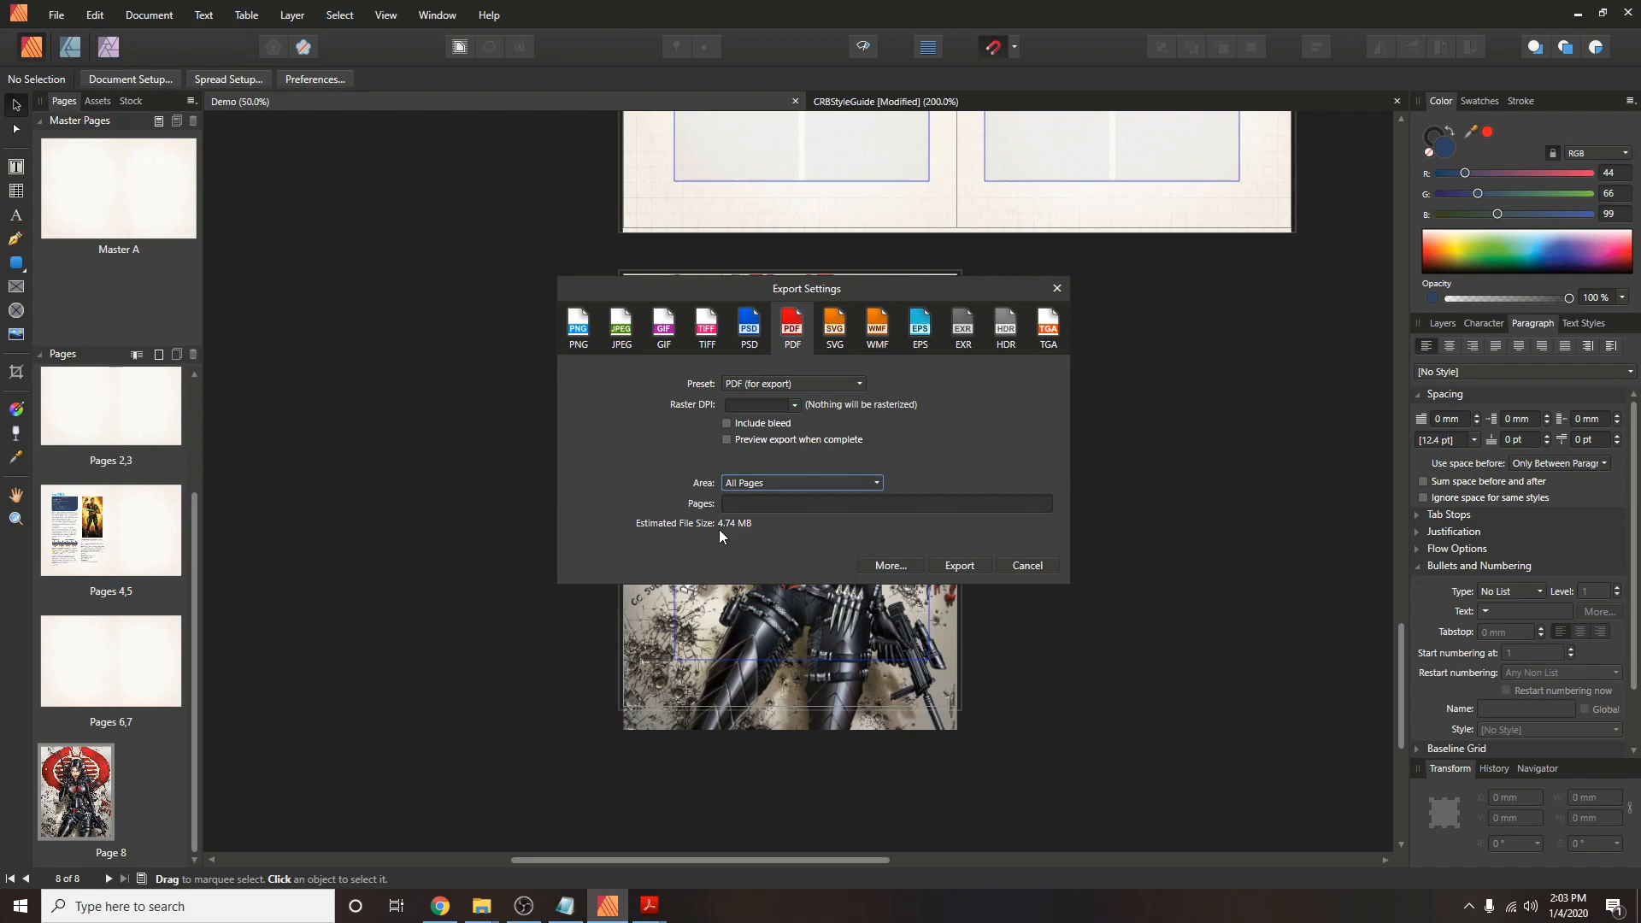
# Export the document as Demo.pdf into the Publishing folder within Documents.
pyautogui.click(968, 568)
pyautogui.click(78, 191)
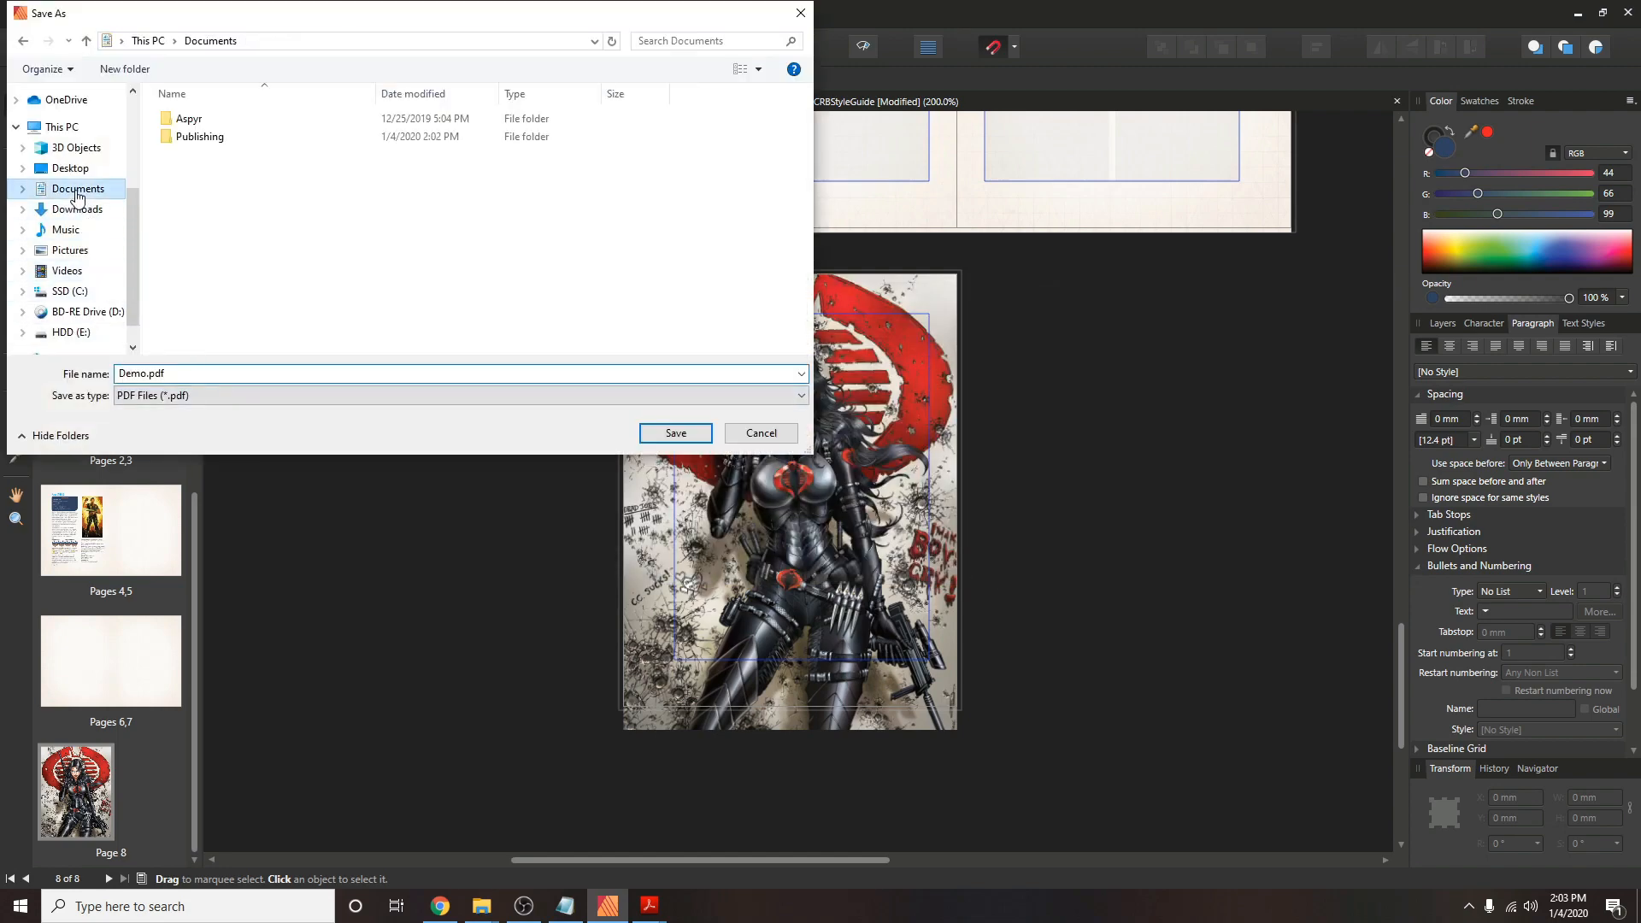
pyautogui.doubleClick(190, 136)
pyautogui.click(675, 433)
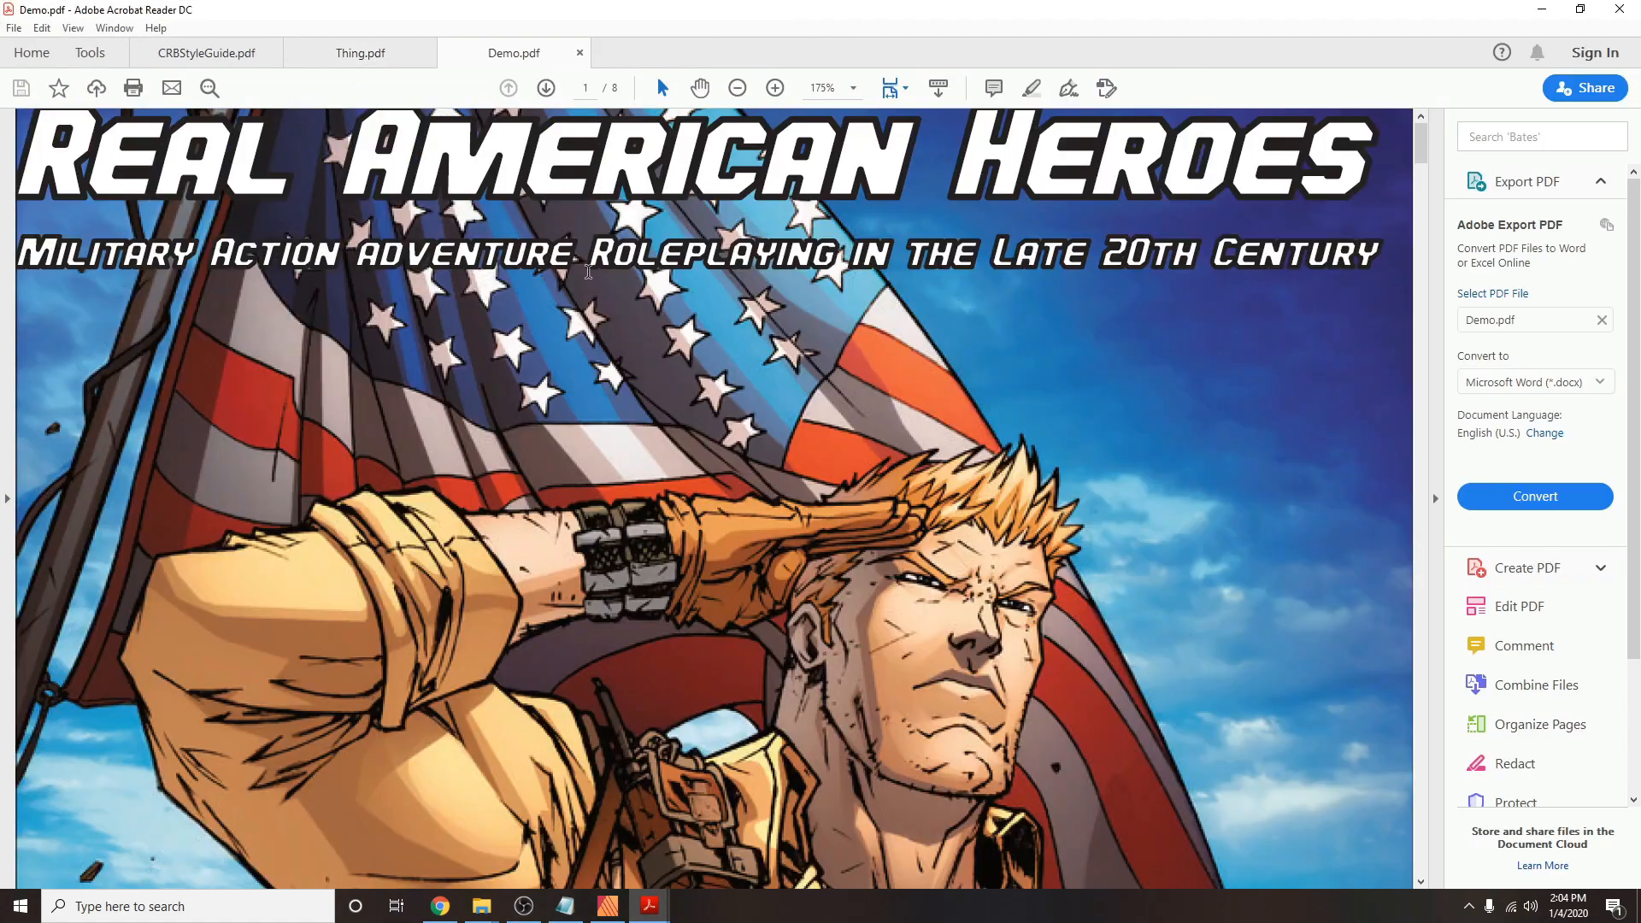
# Review the front cover, Credits and Contents pages of the exported Demo.pdf, reducing the magnification to 100%.
pyautogui.scroll(-5, 589, 273)
pyautogui.scroll(-10, 614, 355)
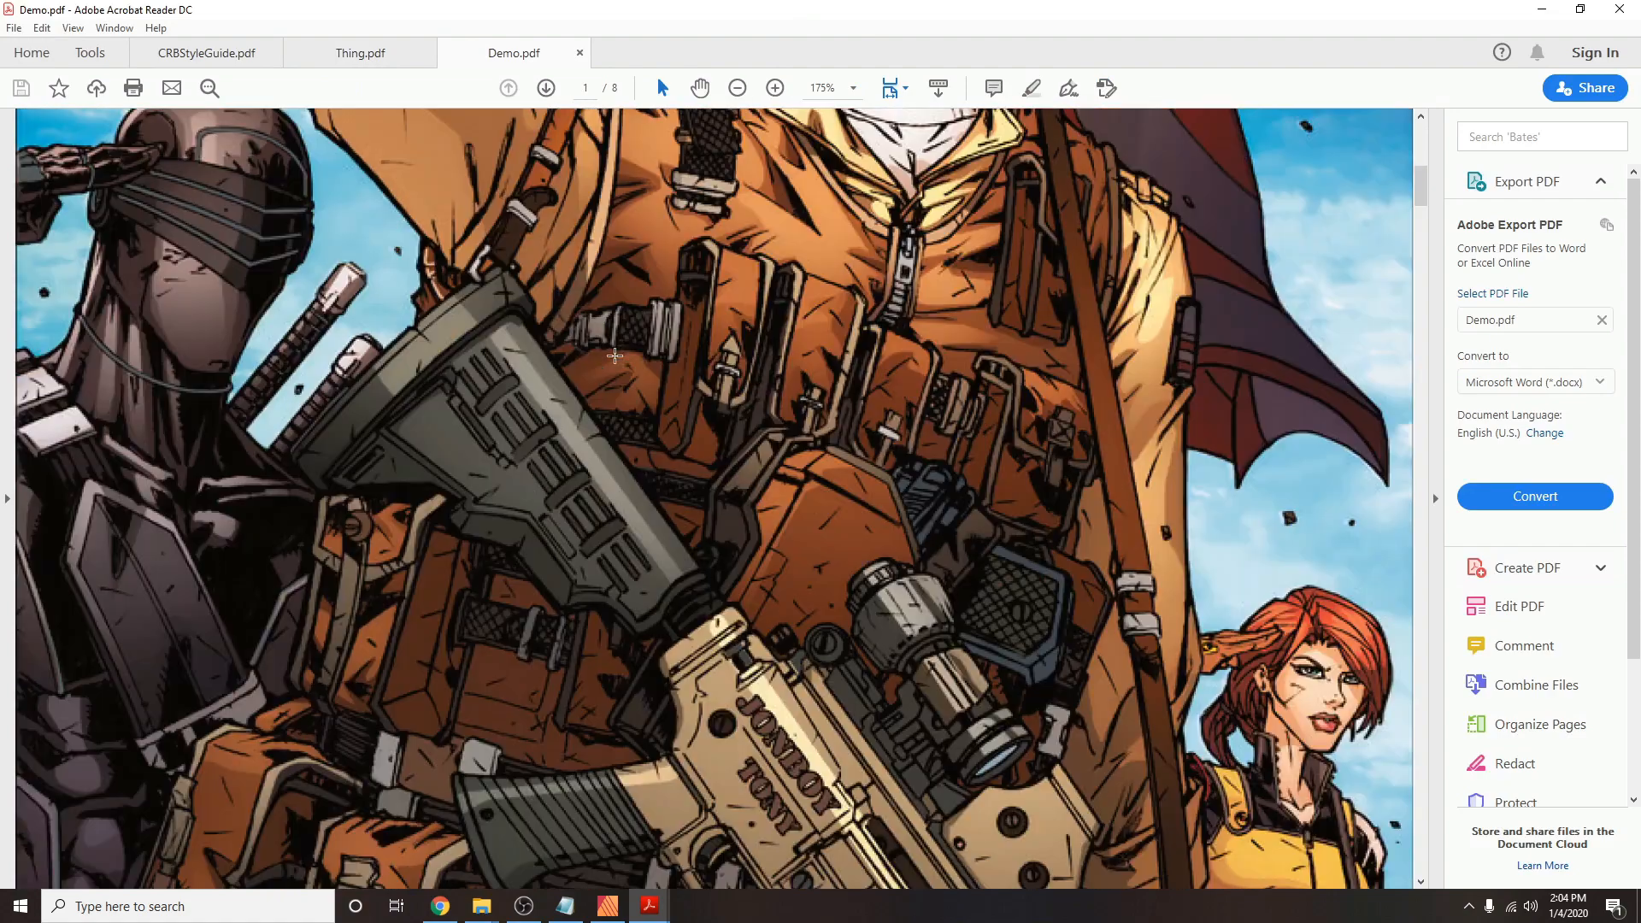
pyautogui.click(740, 89)
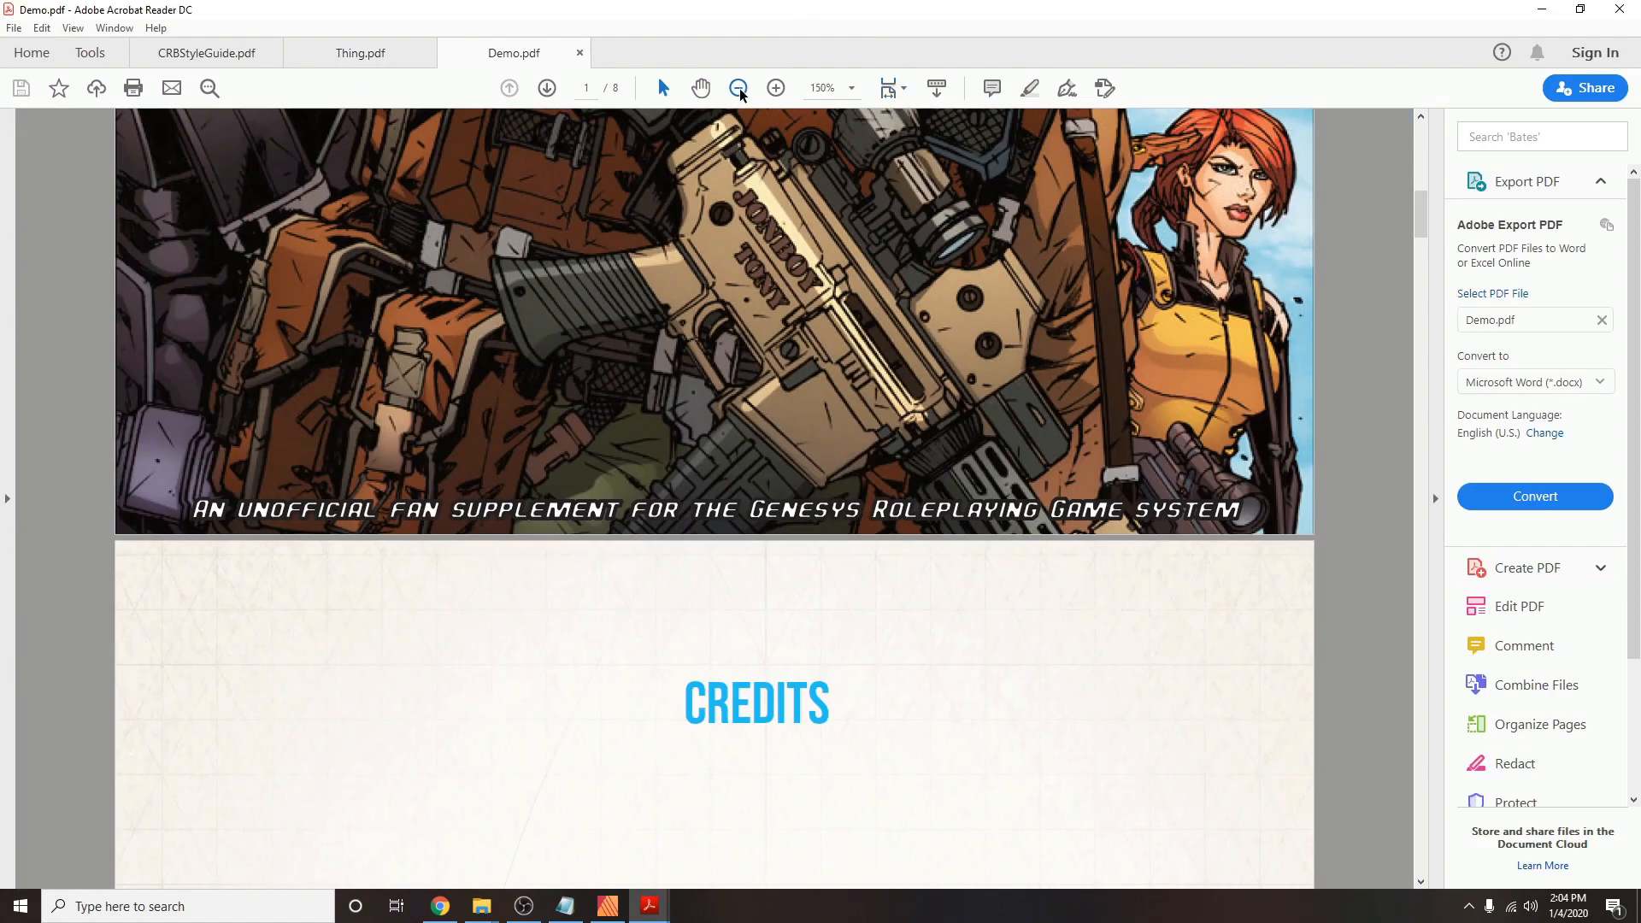
pyautogui.click(740, 89)
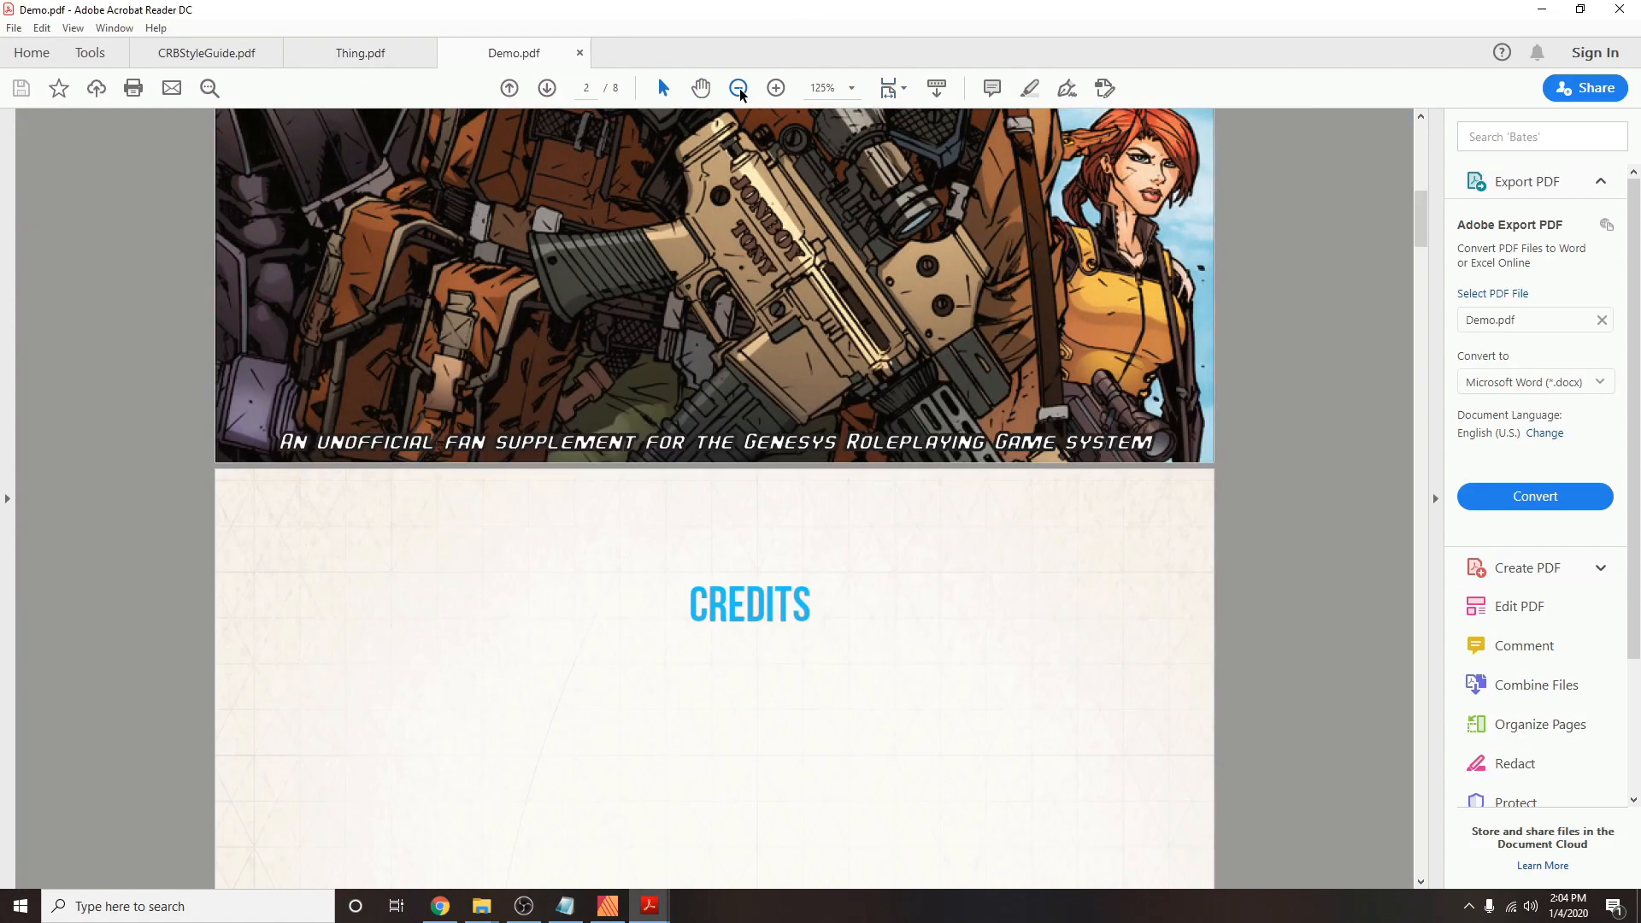
pyautogui.click(740, 89)
pyautogui.scroll(-5, 905, 415)
pyautogui.scroll(-6, 905, 415)
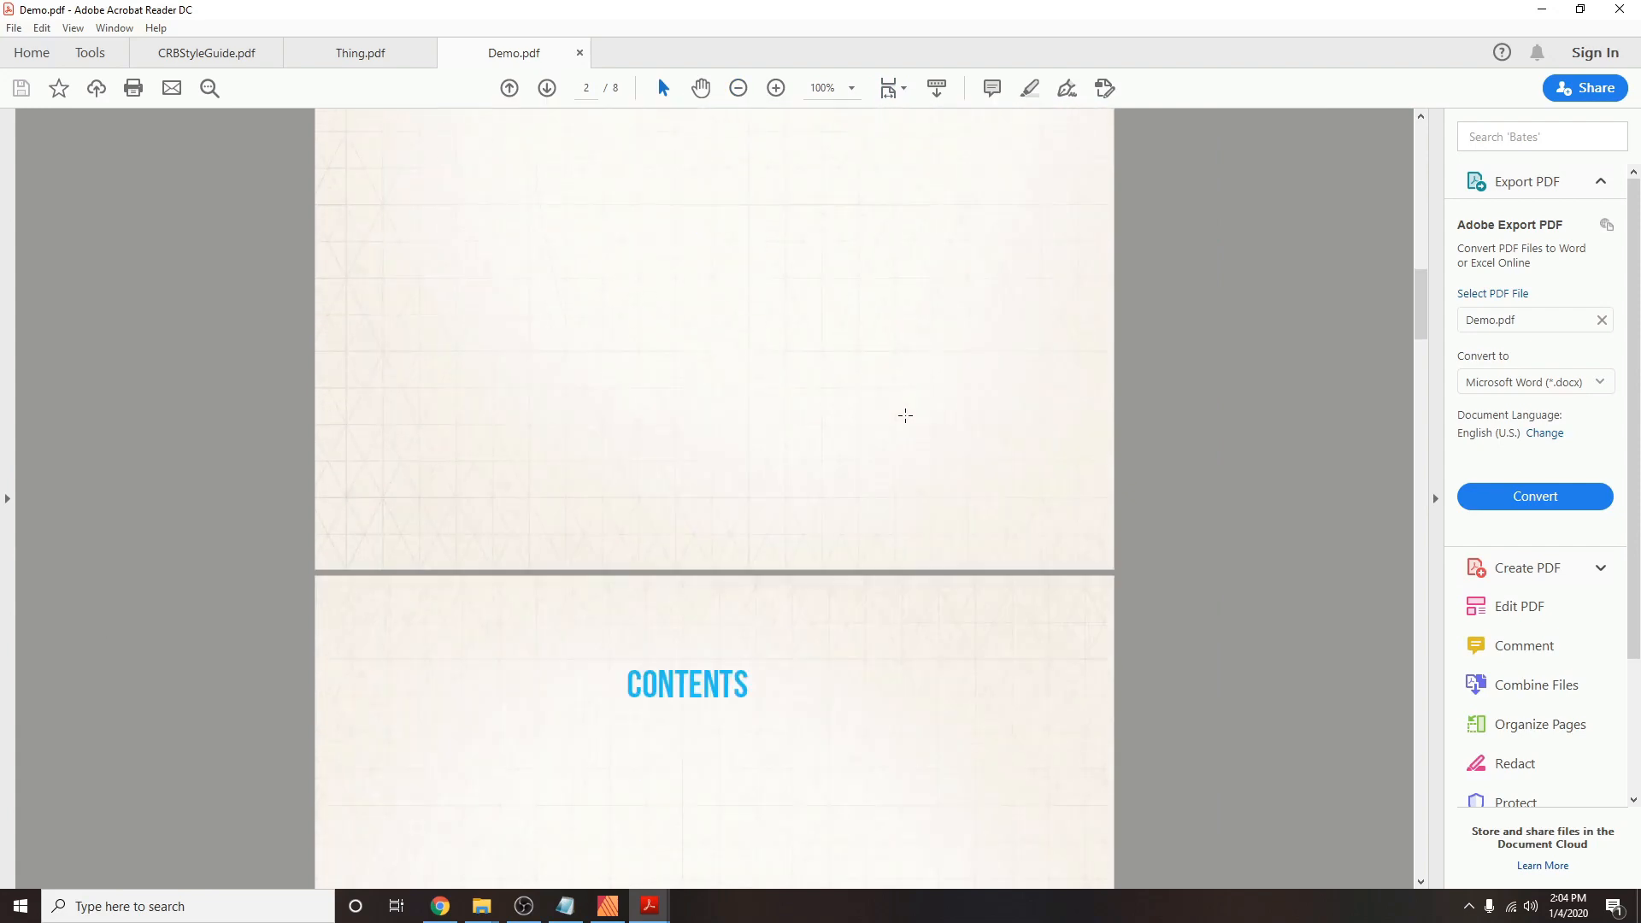
pyautogui.scroll(-8, 905, 415)
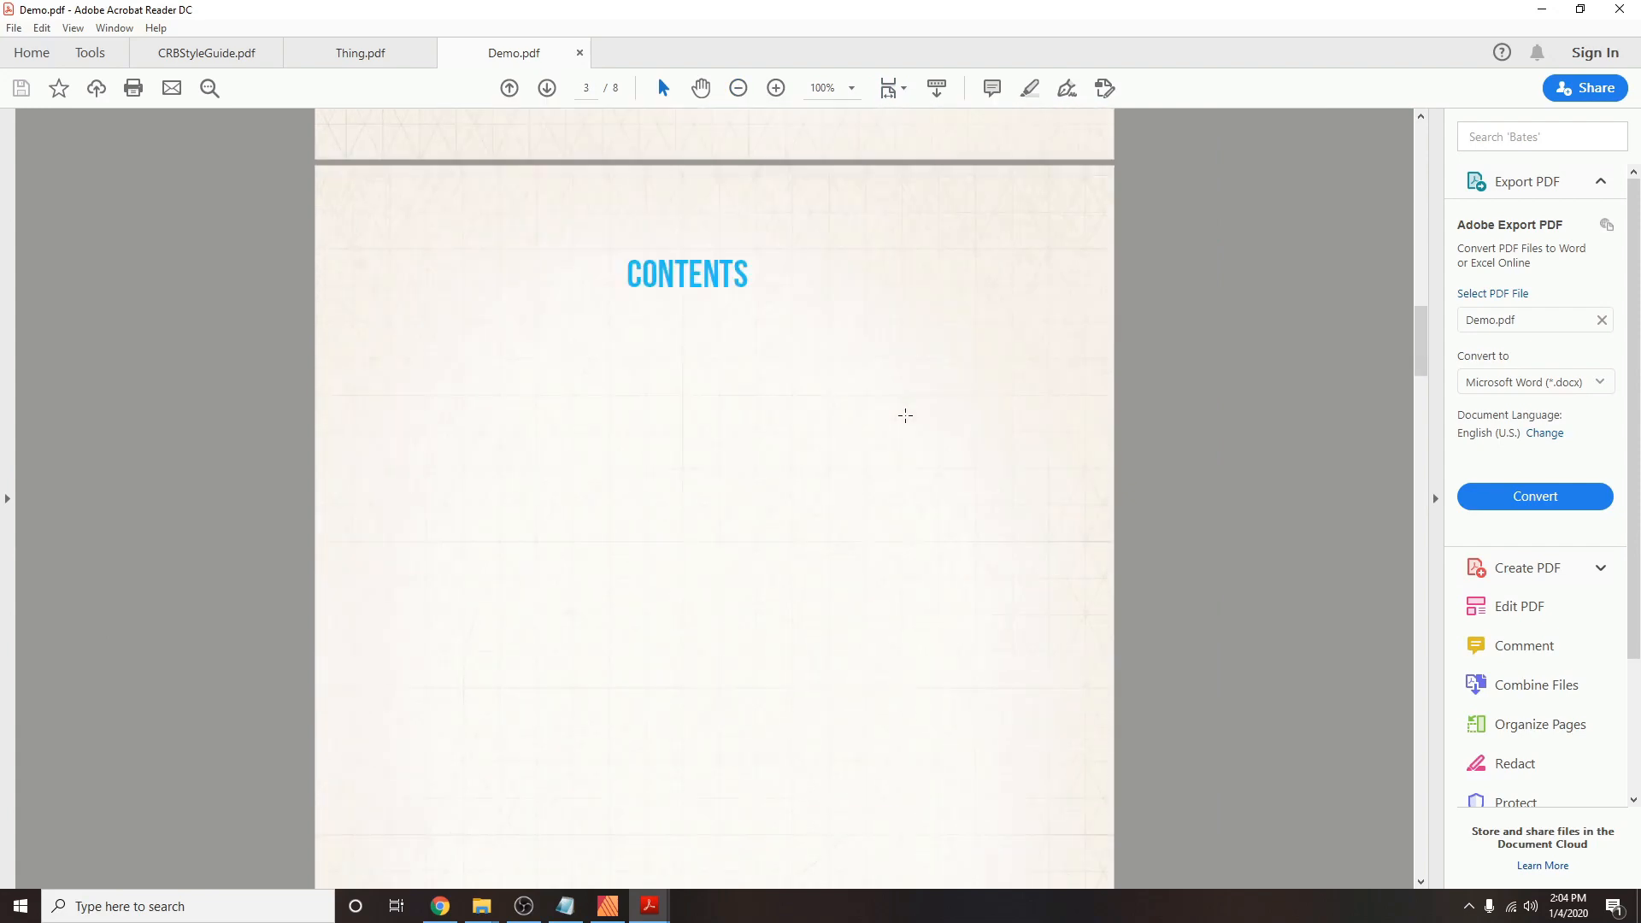
# Examine the Flint (1985) character page in the PDF, including its profile box, portrait, stats and bulleted equipment list.
pyautogui.scroll(-3, 905, 415)
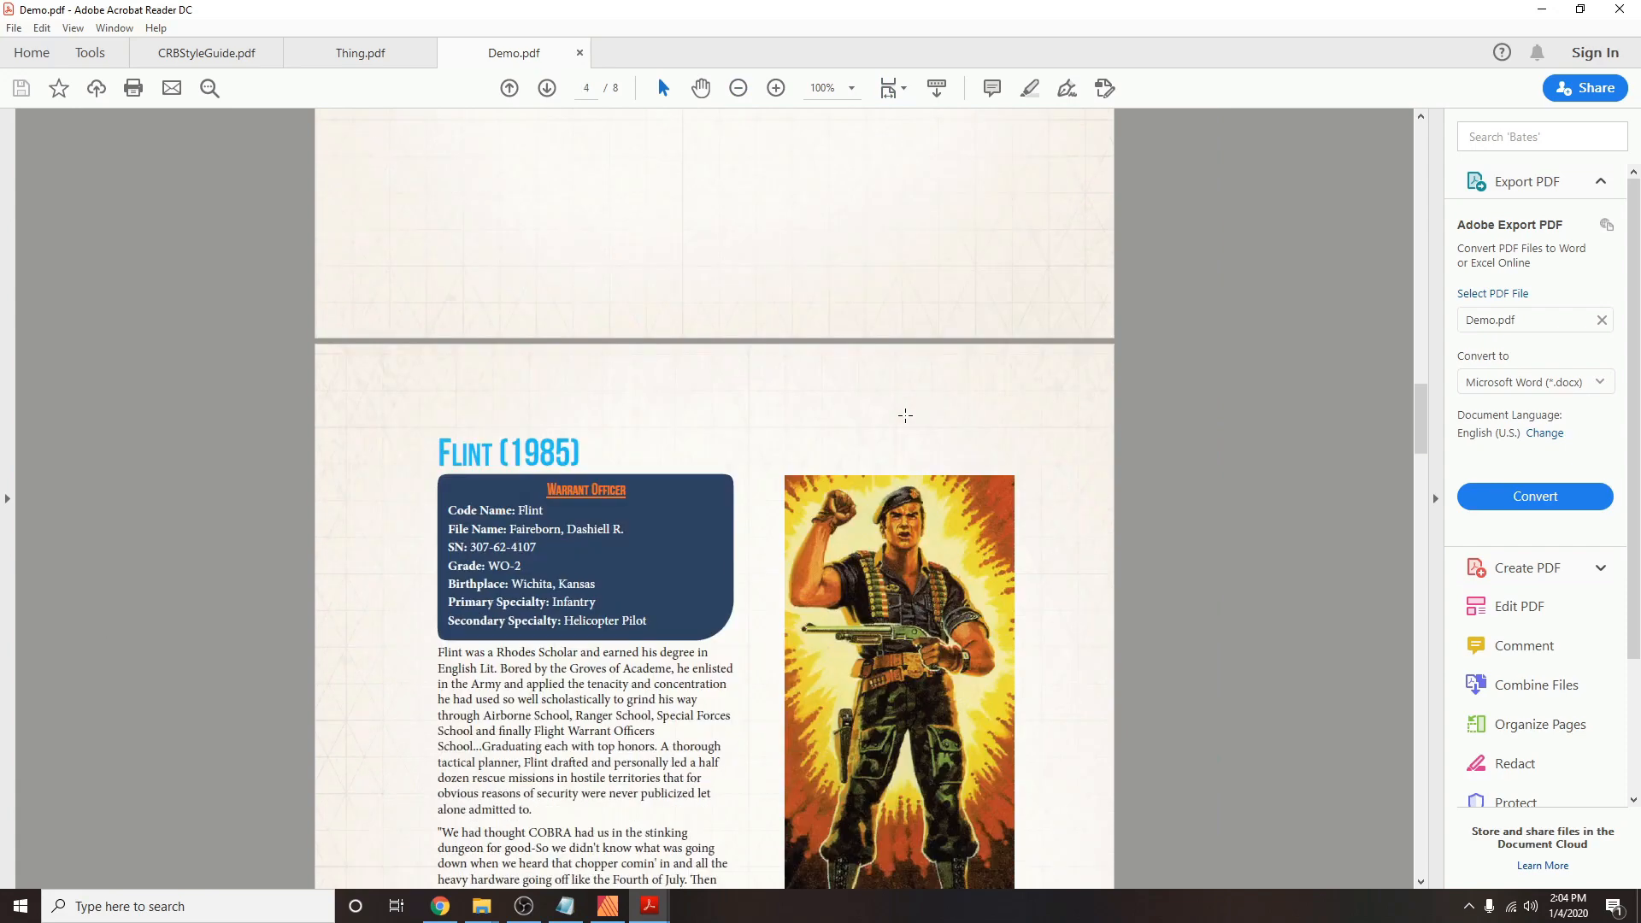
pyautogui.scroll(-2, 905, 415)
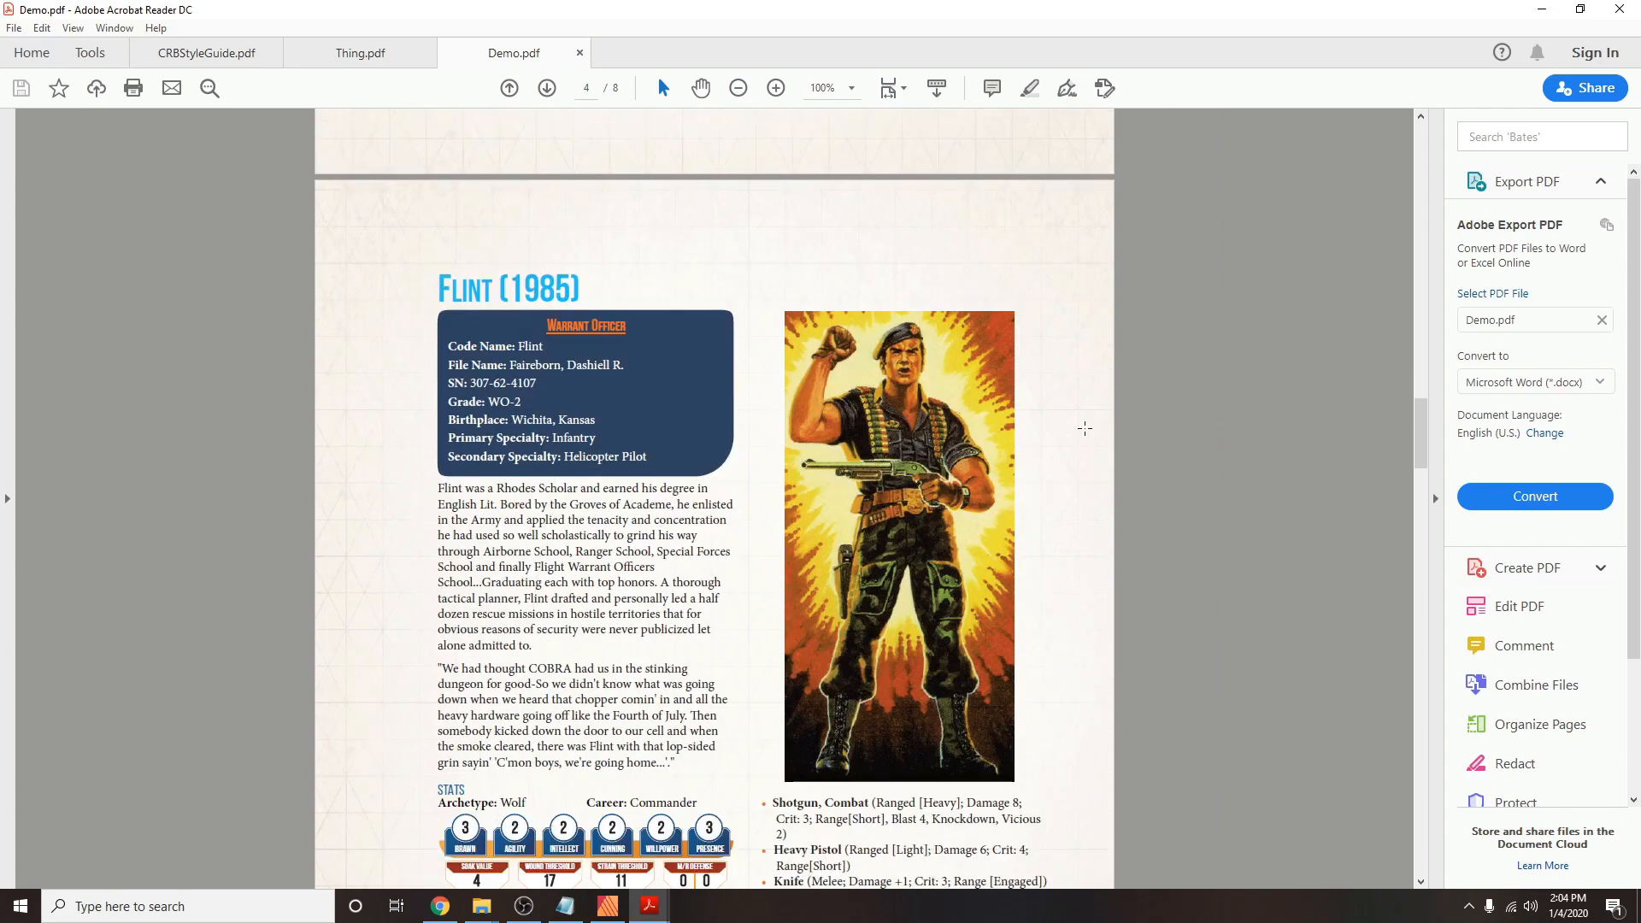
pyautogui.scroll(-1, 1085, 429)
pyautogui.scroll(-1, 1085, 429)
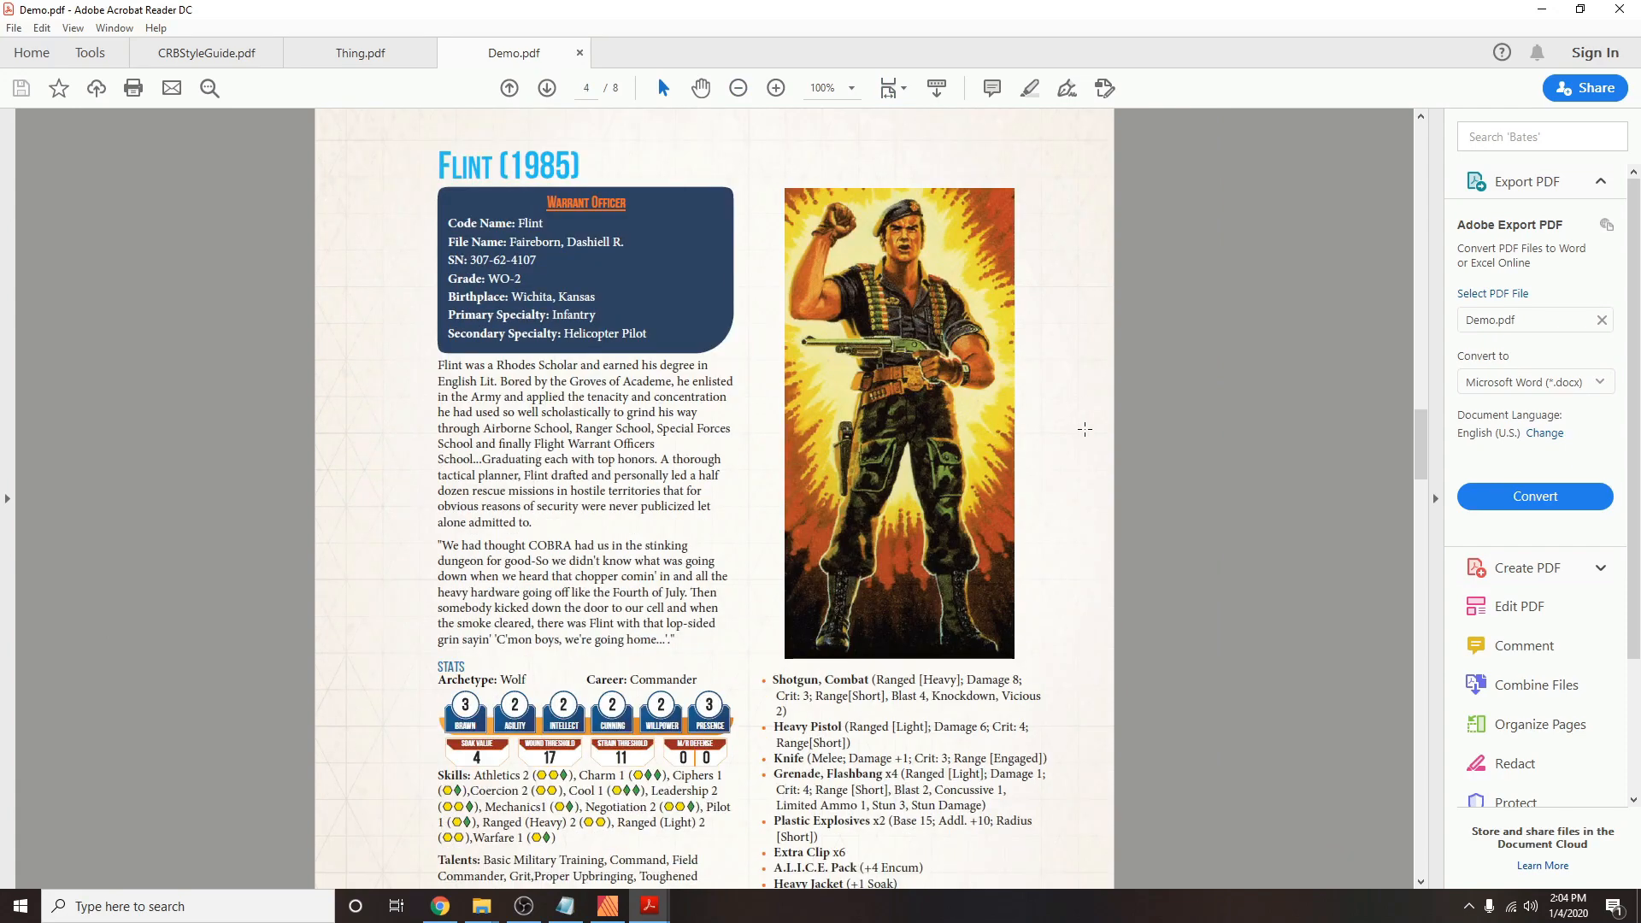
pyautogui.scroll(-3, 1085, 429)
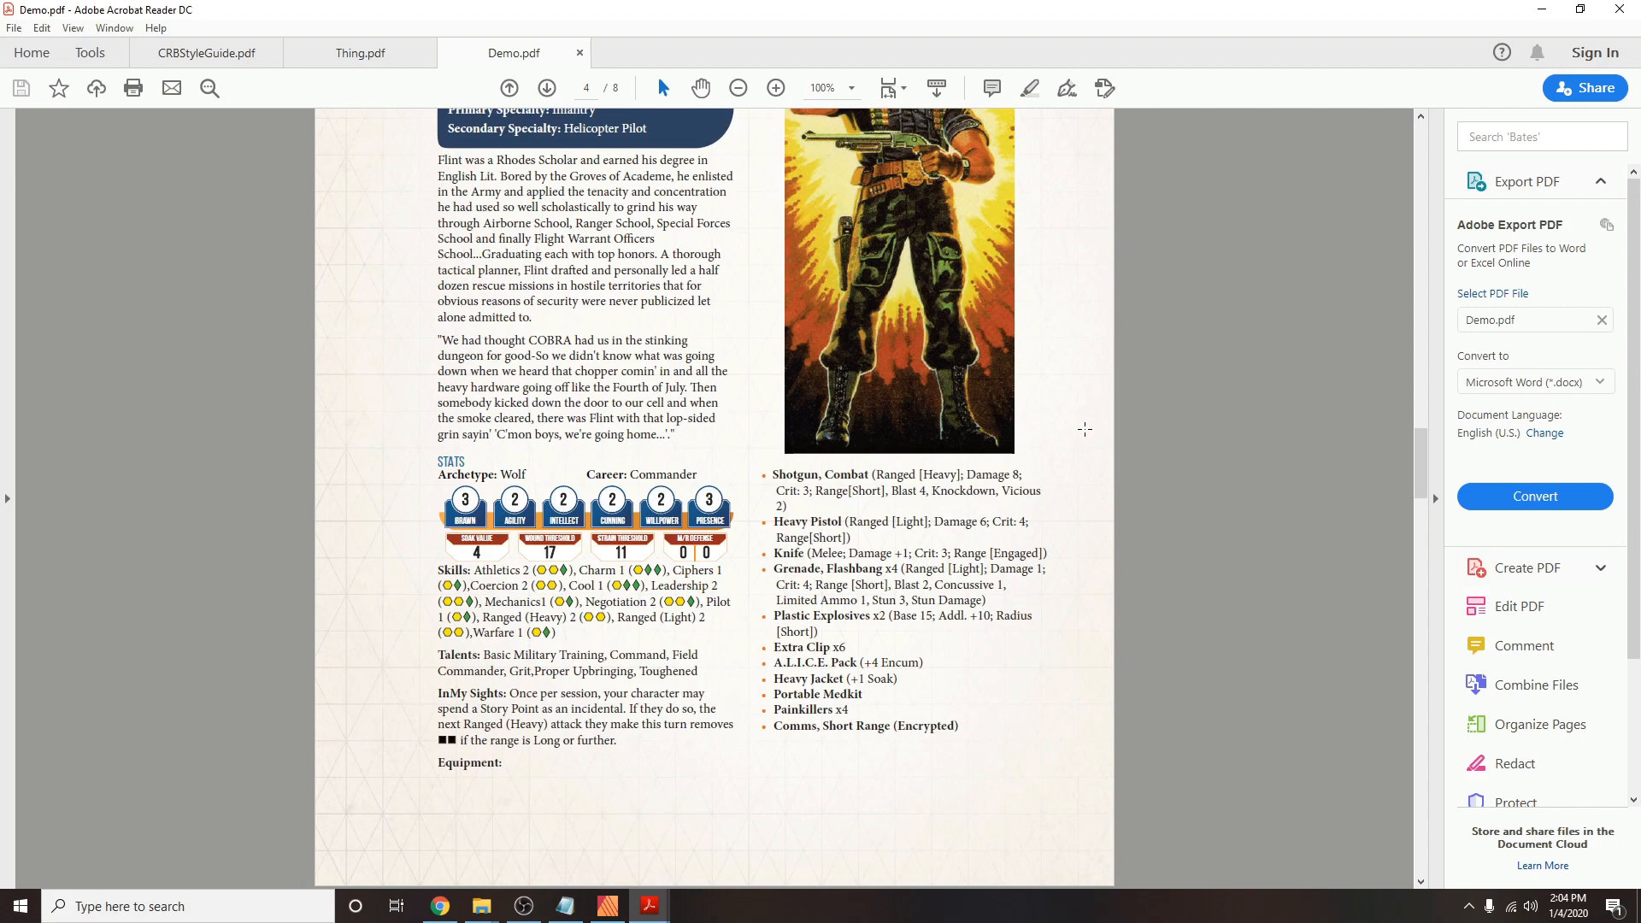
pyautogui.scroll(-14, 1085, 429)
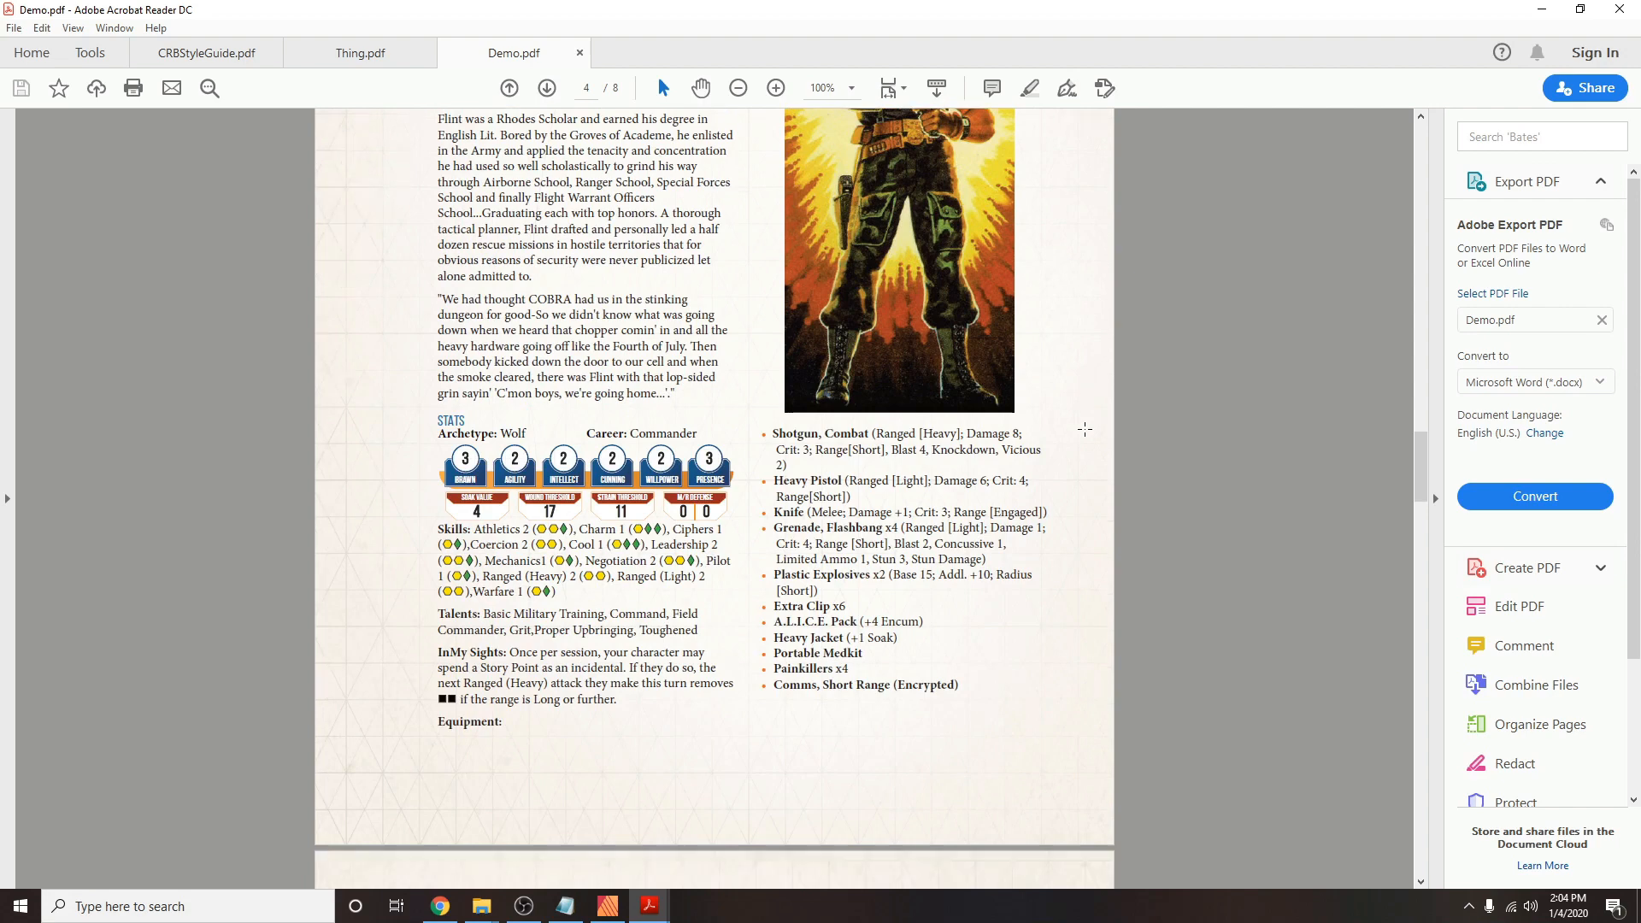
# Check the remaining pages of the PDF through to the Baroness back cover artwork on page 8.
pyautogui.scroll(-20, 1084, 429)
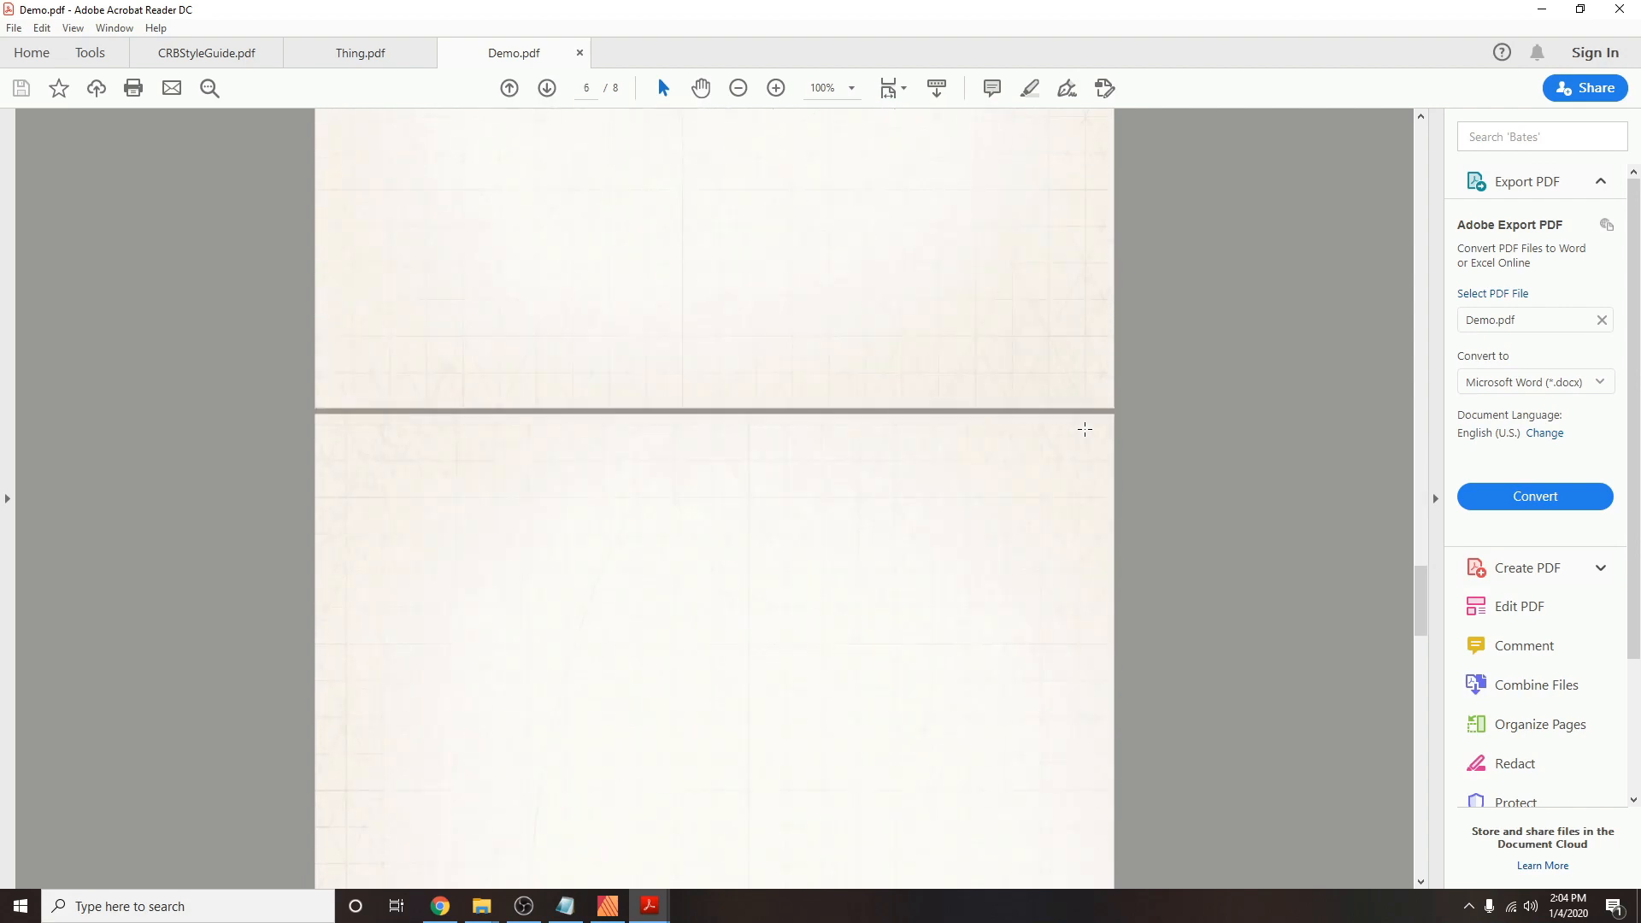
pyautogui.scroll(-15, 1085, 429)
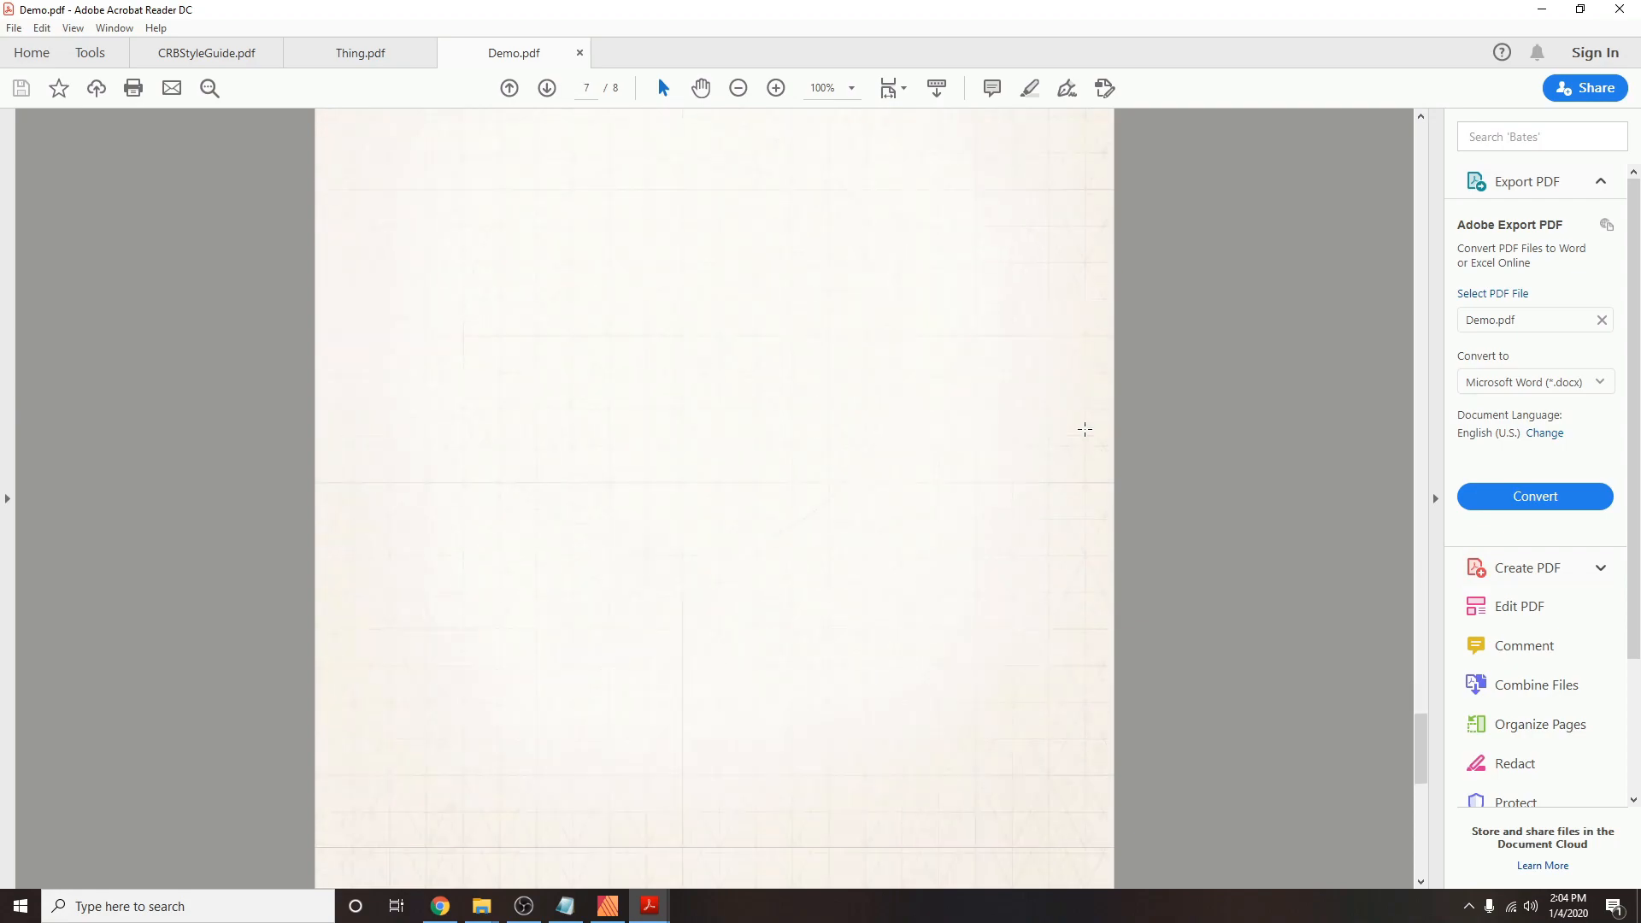
pyautogui.scroll(-5, 1085, 429)
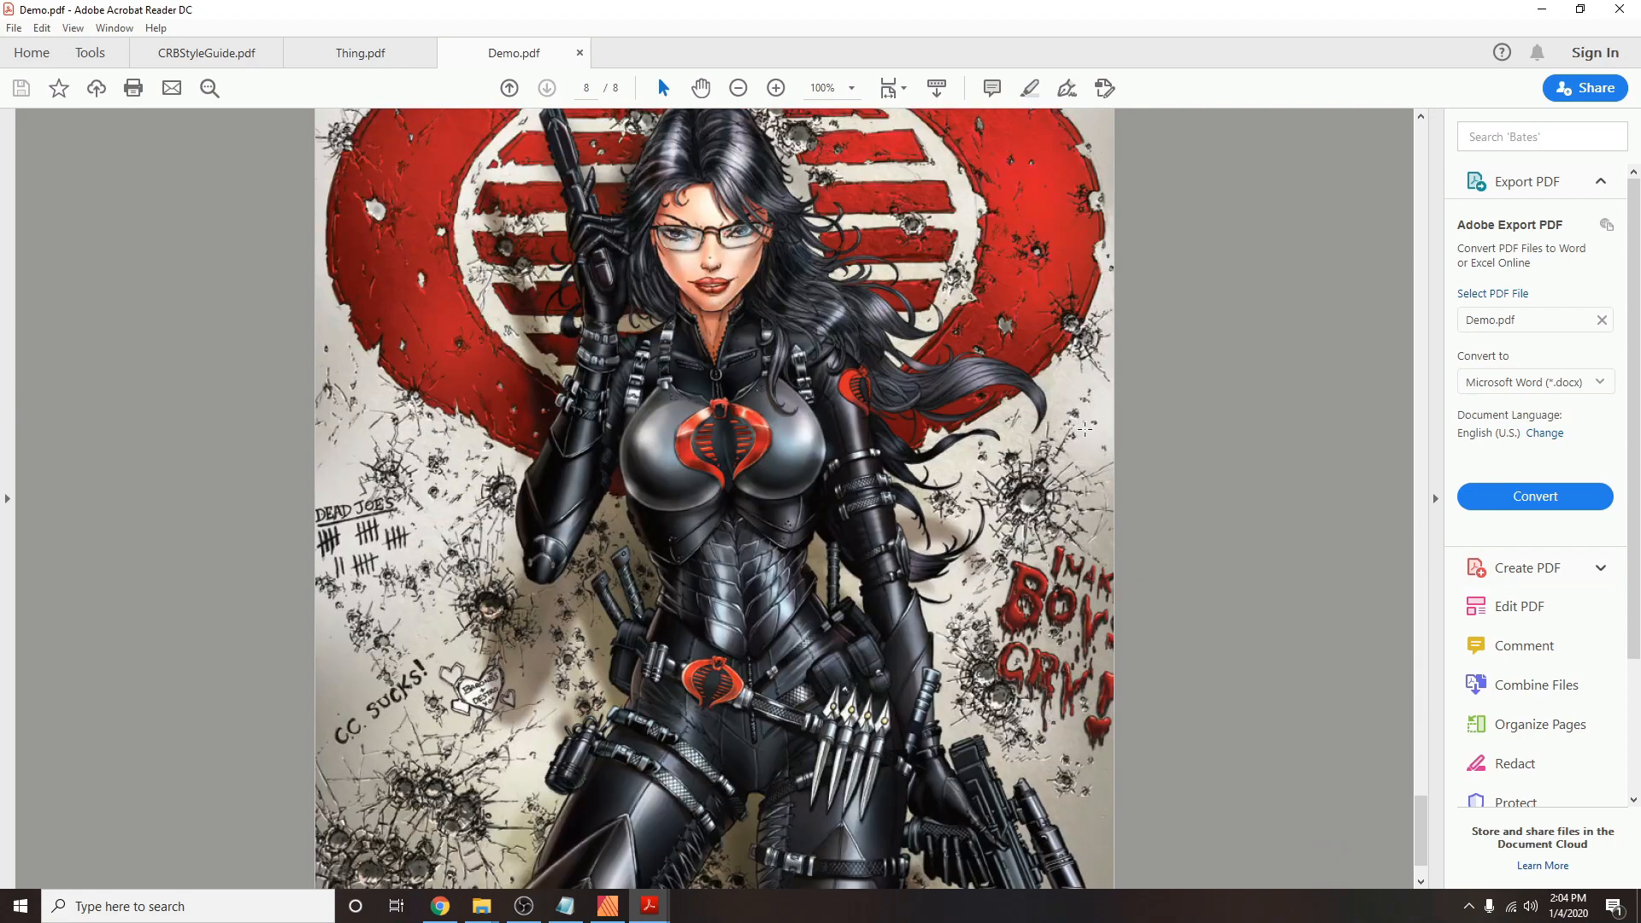
pyautogui.scroll(3, 1085, 429)
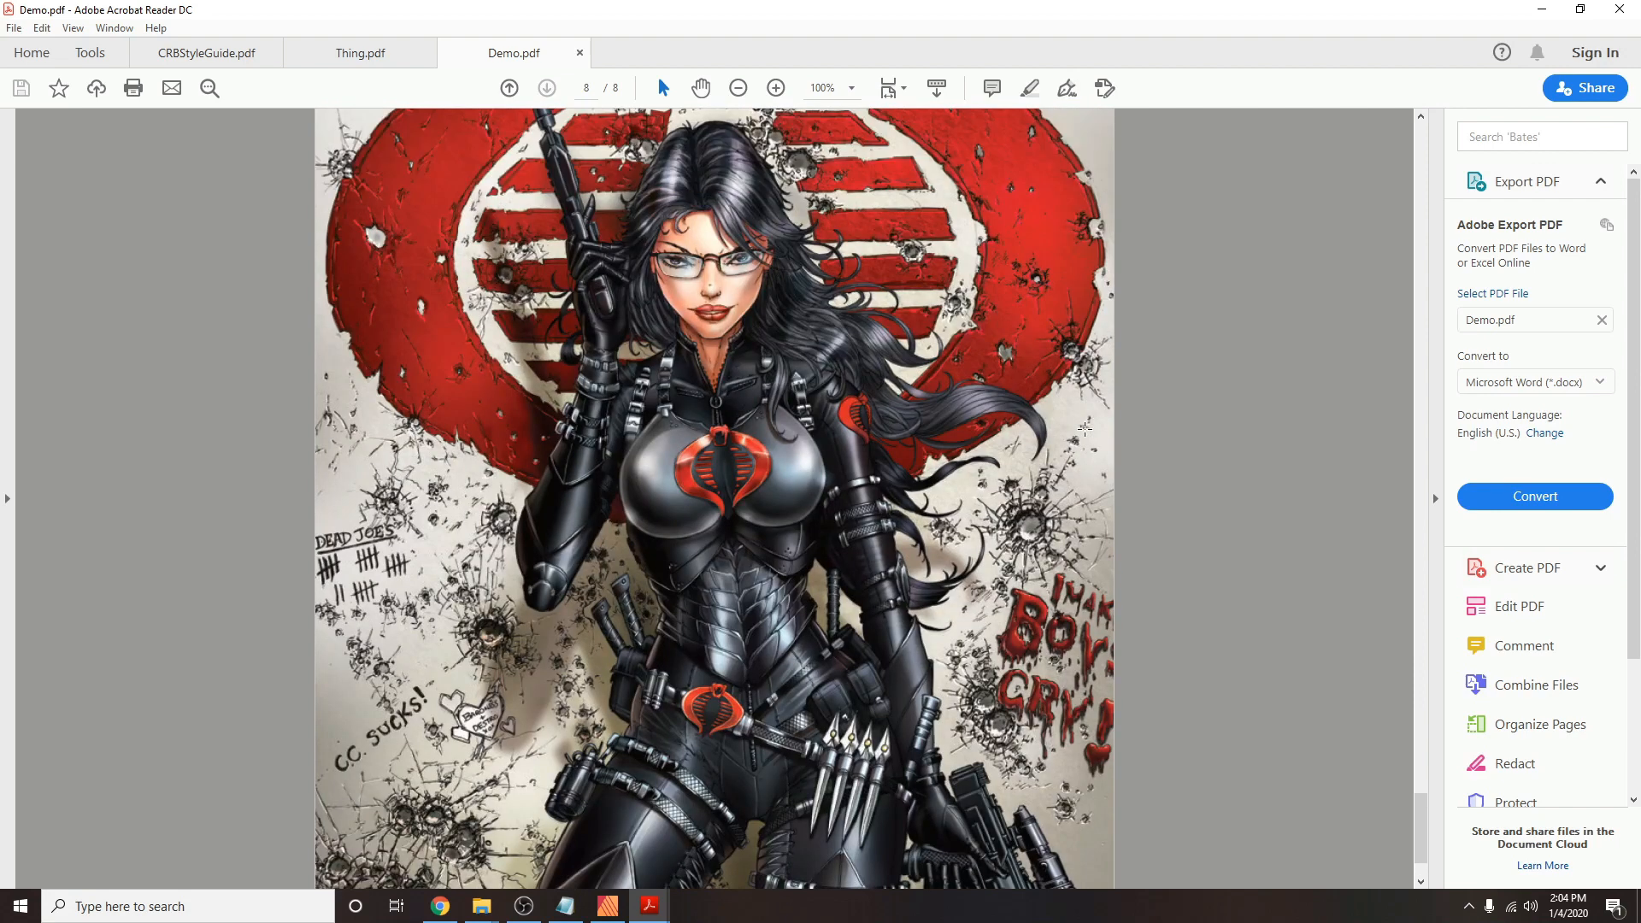